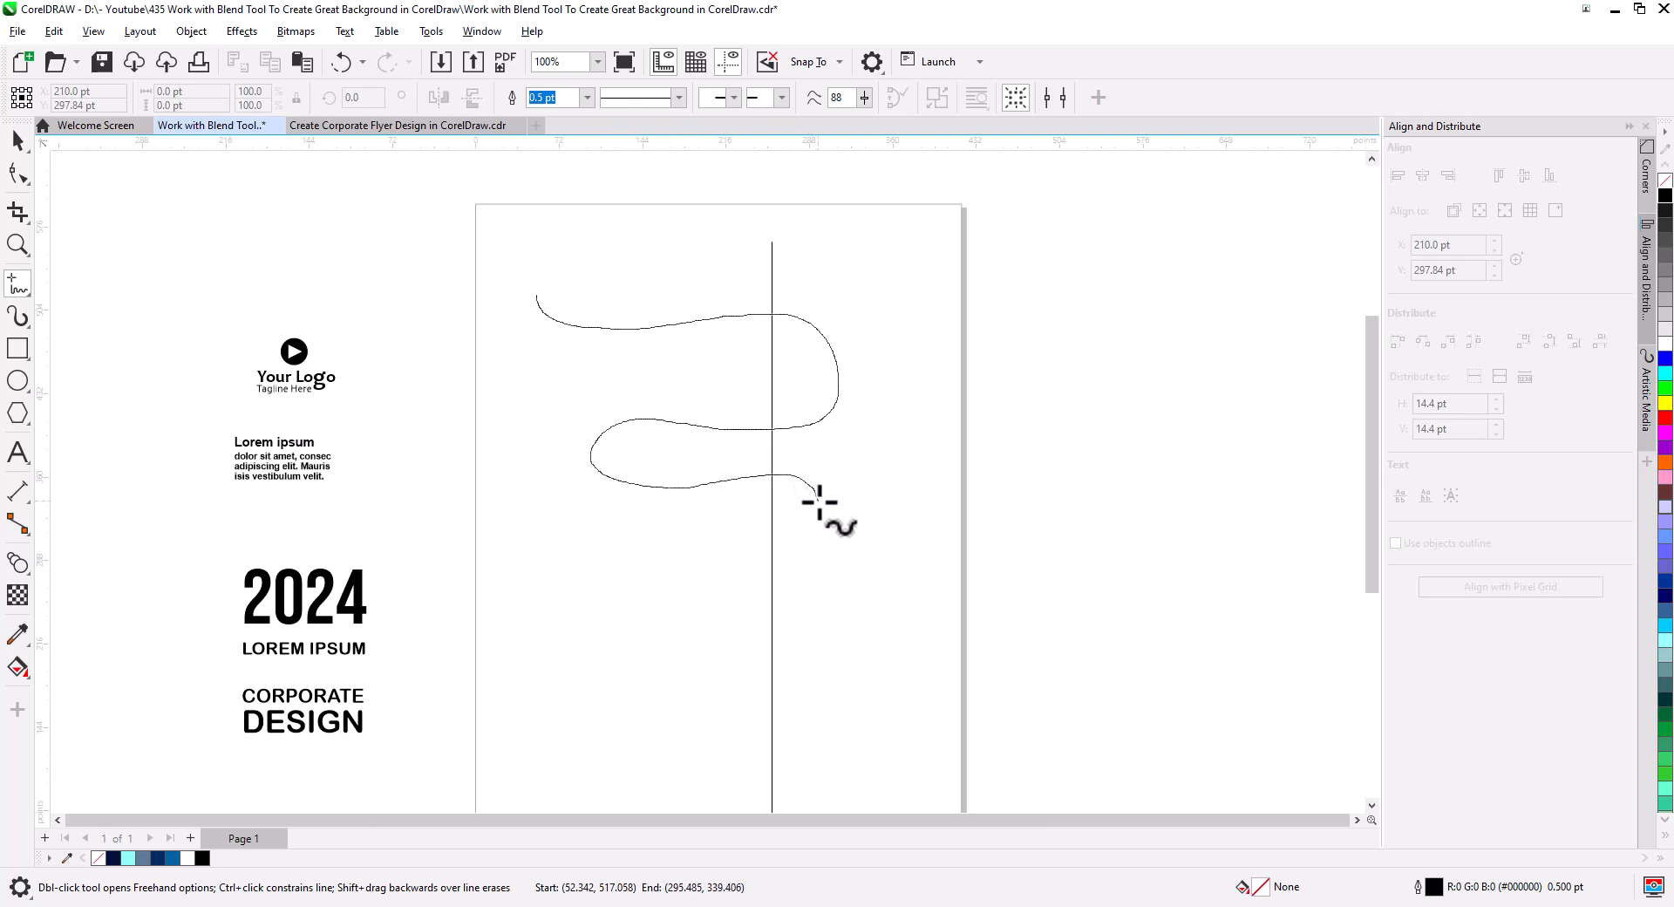
Reshape the freehand S-curve's upper-right bend by making its node's control handles steeper and lengthening the upper one.
{"action": "left_click", "coordinate": [17, 173]}
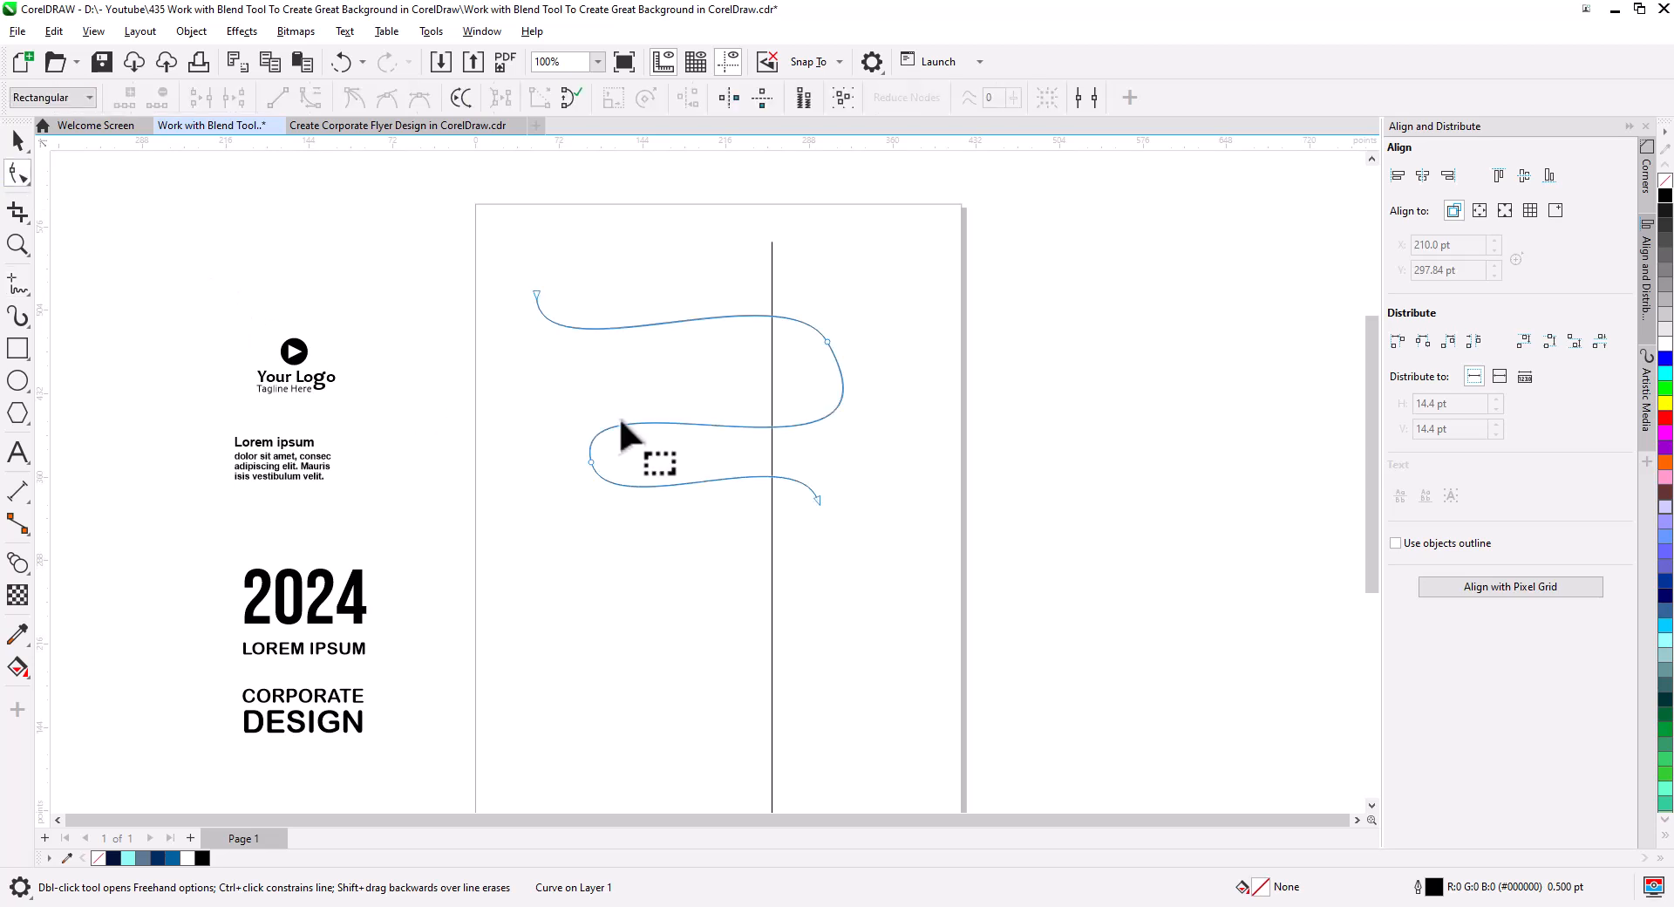
{"action": "scroll", "coordinate": [767, 414], "scroll_direction": "up", "scroll_amount": 2}
{"action": "scroll", "coordinate": [783, 374], "scroll_direction": "up", "scroll_amount": 1}
{"action": "left_click_drag", "start_coordinate": [781, 272], "coordinate": [924, 490]}
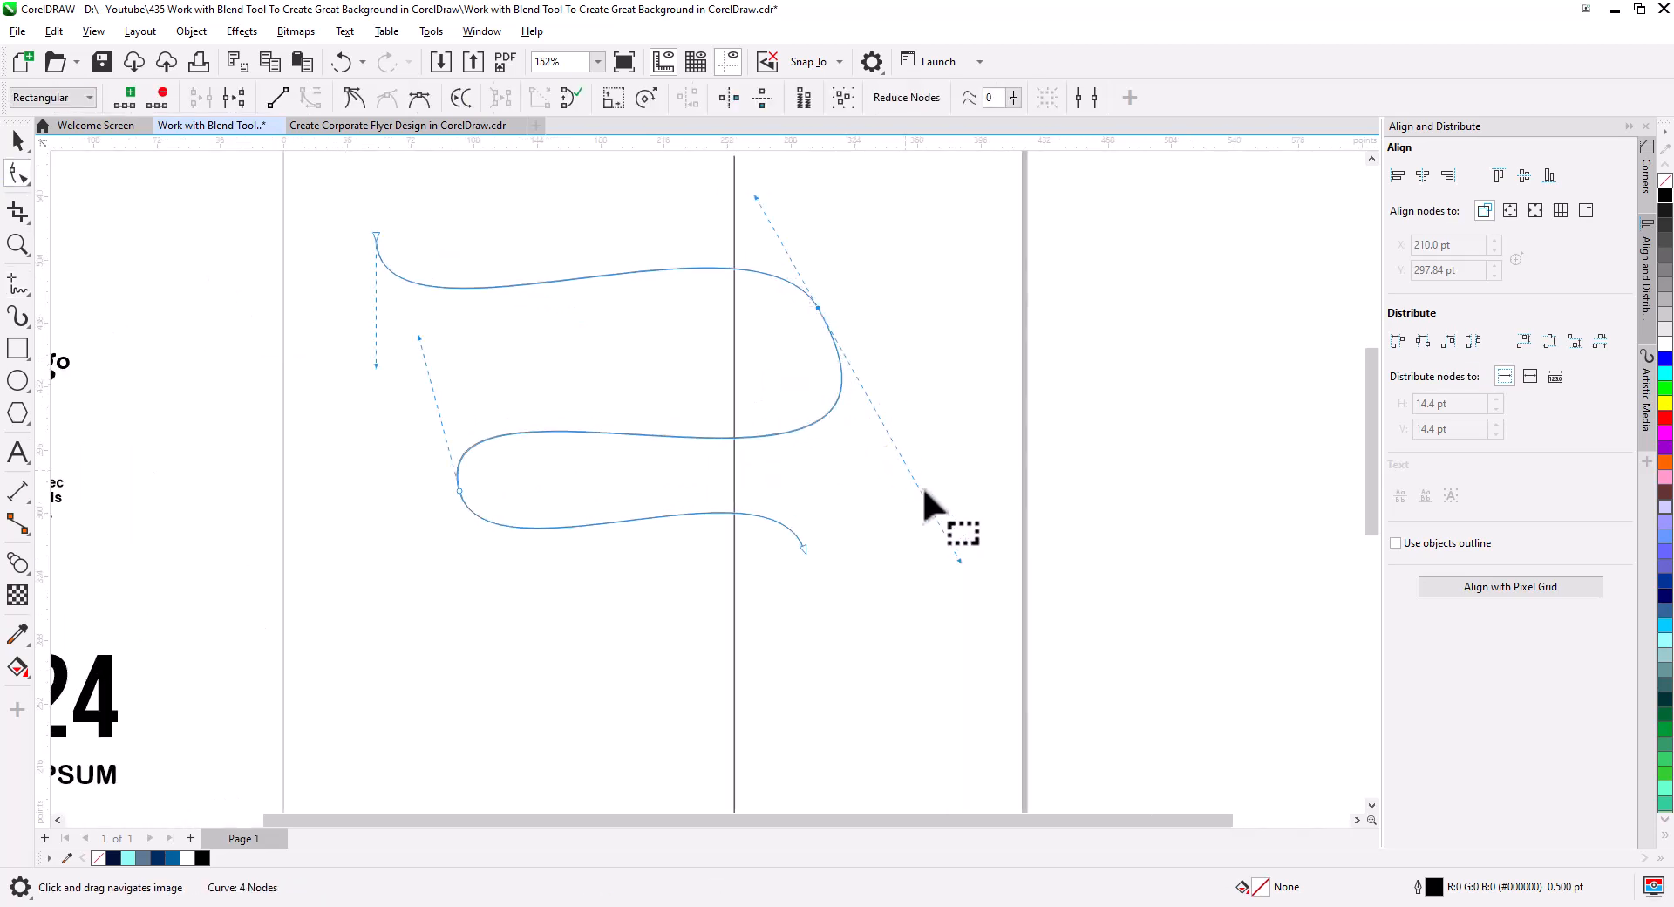
{"action": "left_click_drag", "start_coordinate": [959, 562], "coordinate": [866, 531]}
{"action": "scroll", "coordinate": [864, 418], "scroll_direction": "up", "scroll_amount": 3}
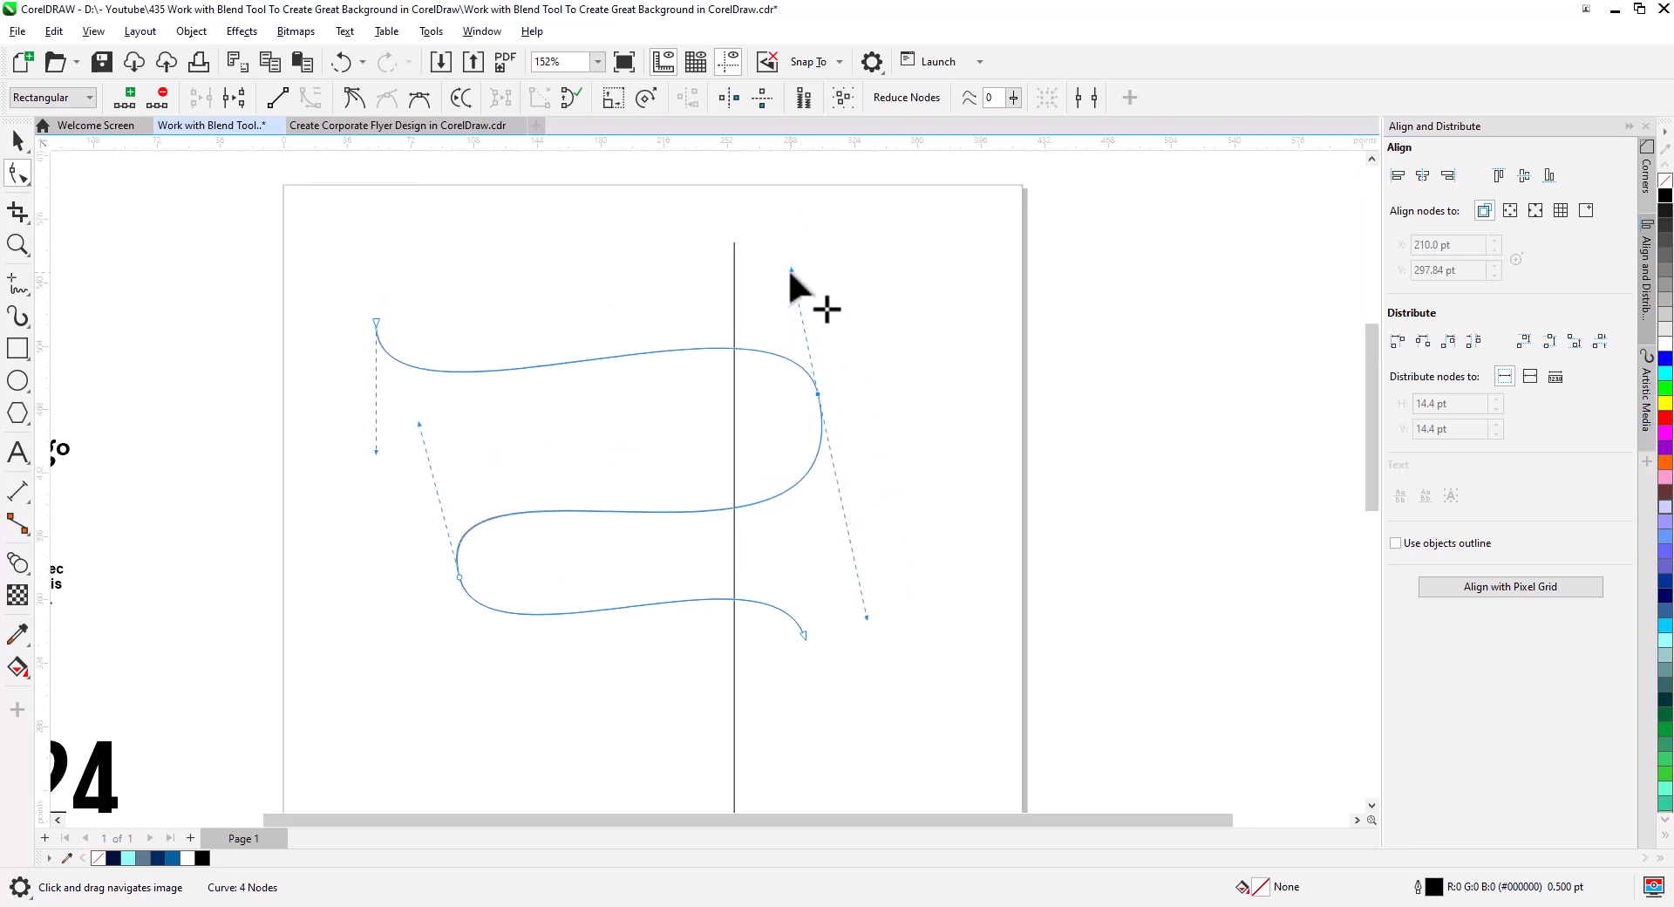
{"action": "left_click_drag", "start_coordinate": [789, 259], "coordinate": [789, 218]}
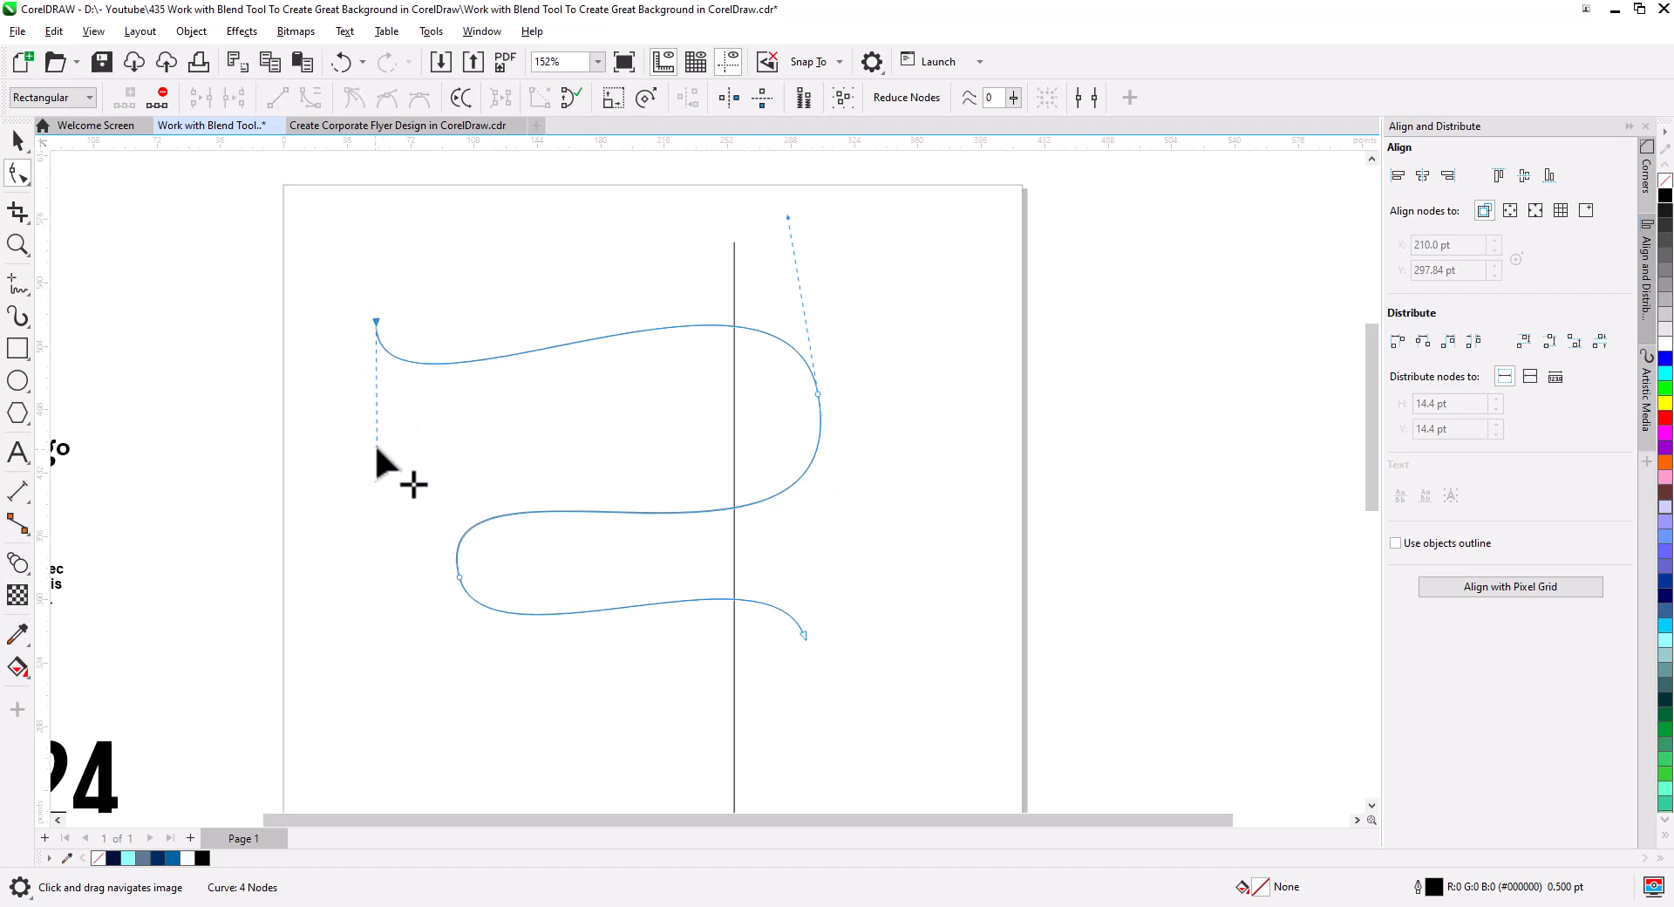
Adjust the curve's start handle and lower-left bend, and move its end node slightly down.
{"action": "left_click_drag", "start_coordinate": [377, 445], "coordinate": [394, 435]}
{"action": "left_click_drag", "start_coordinate": [560, 463], "coordinate": [579, 400]}
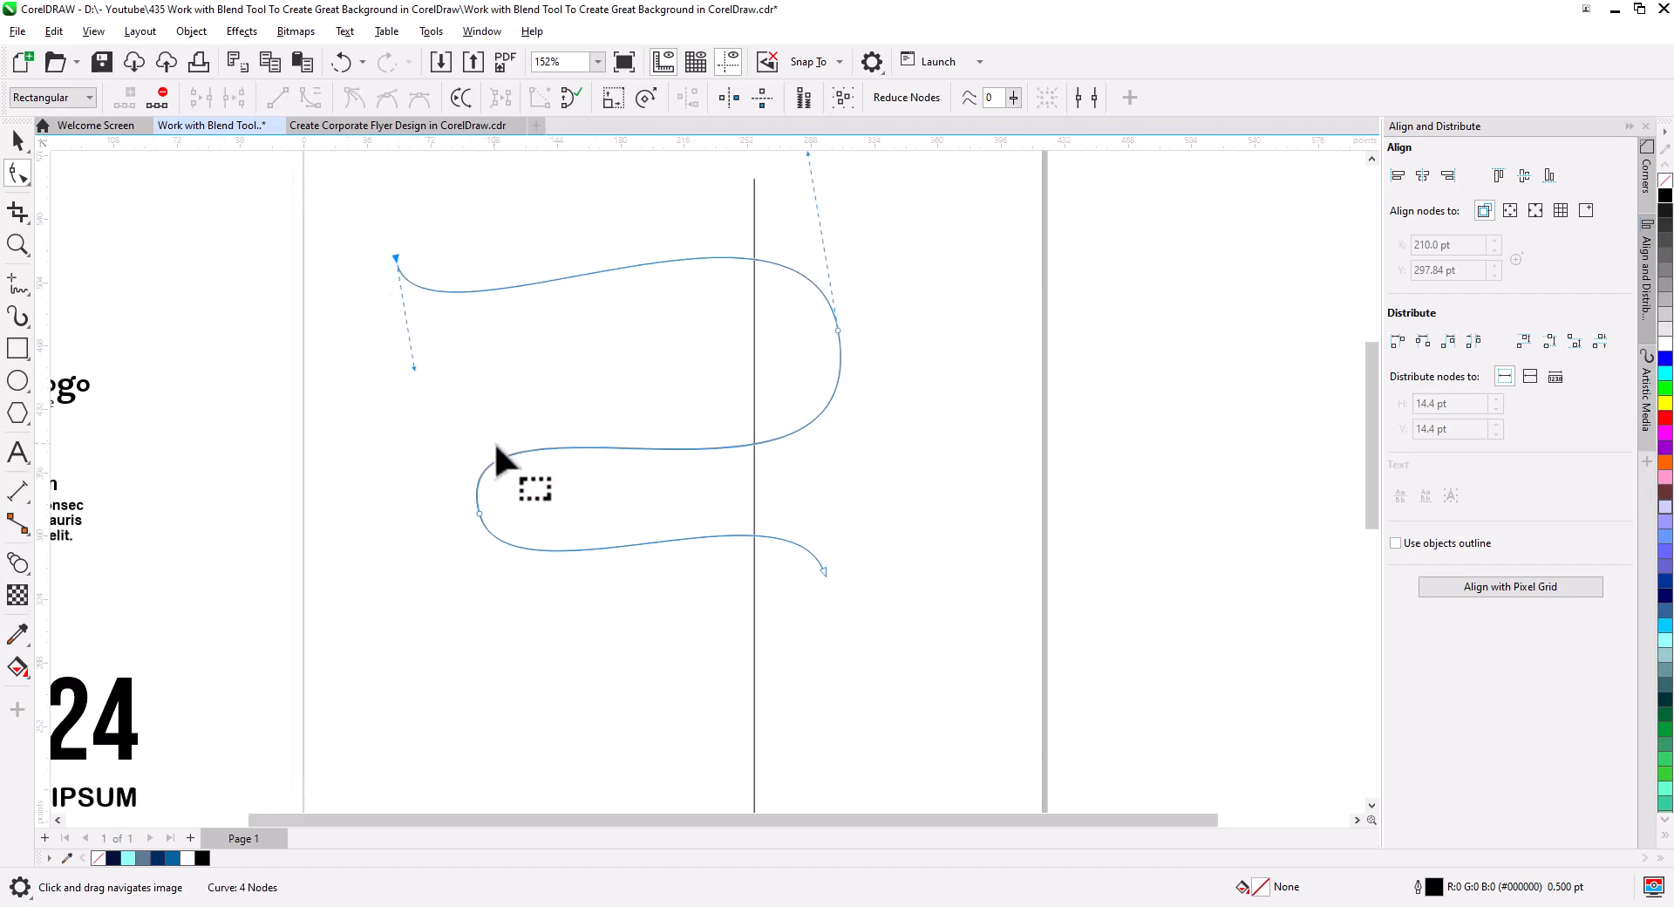
{"action": "left_click_drag", "start_coordinate": [460, 477], "coordinate": [497, 613]}
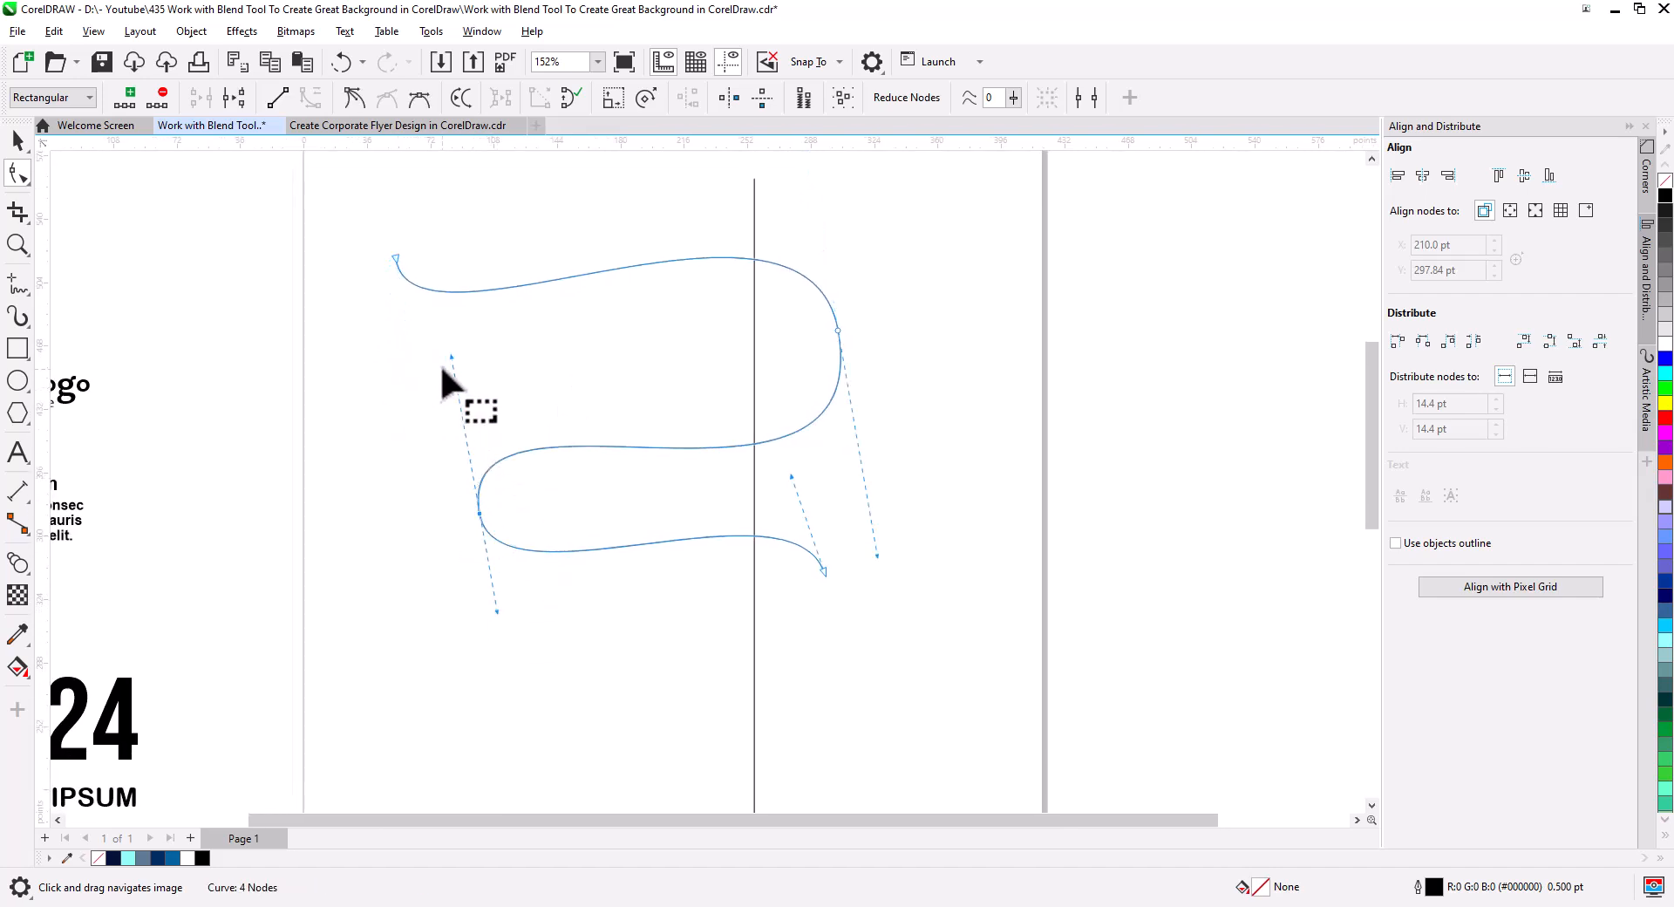
{"action": "left_click_drag", "start_coordinate": [825, 572], "coordinate": [823, 599]}
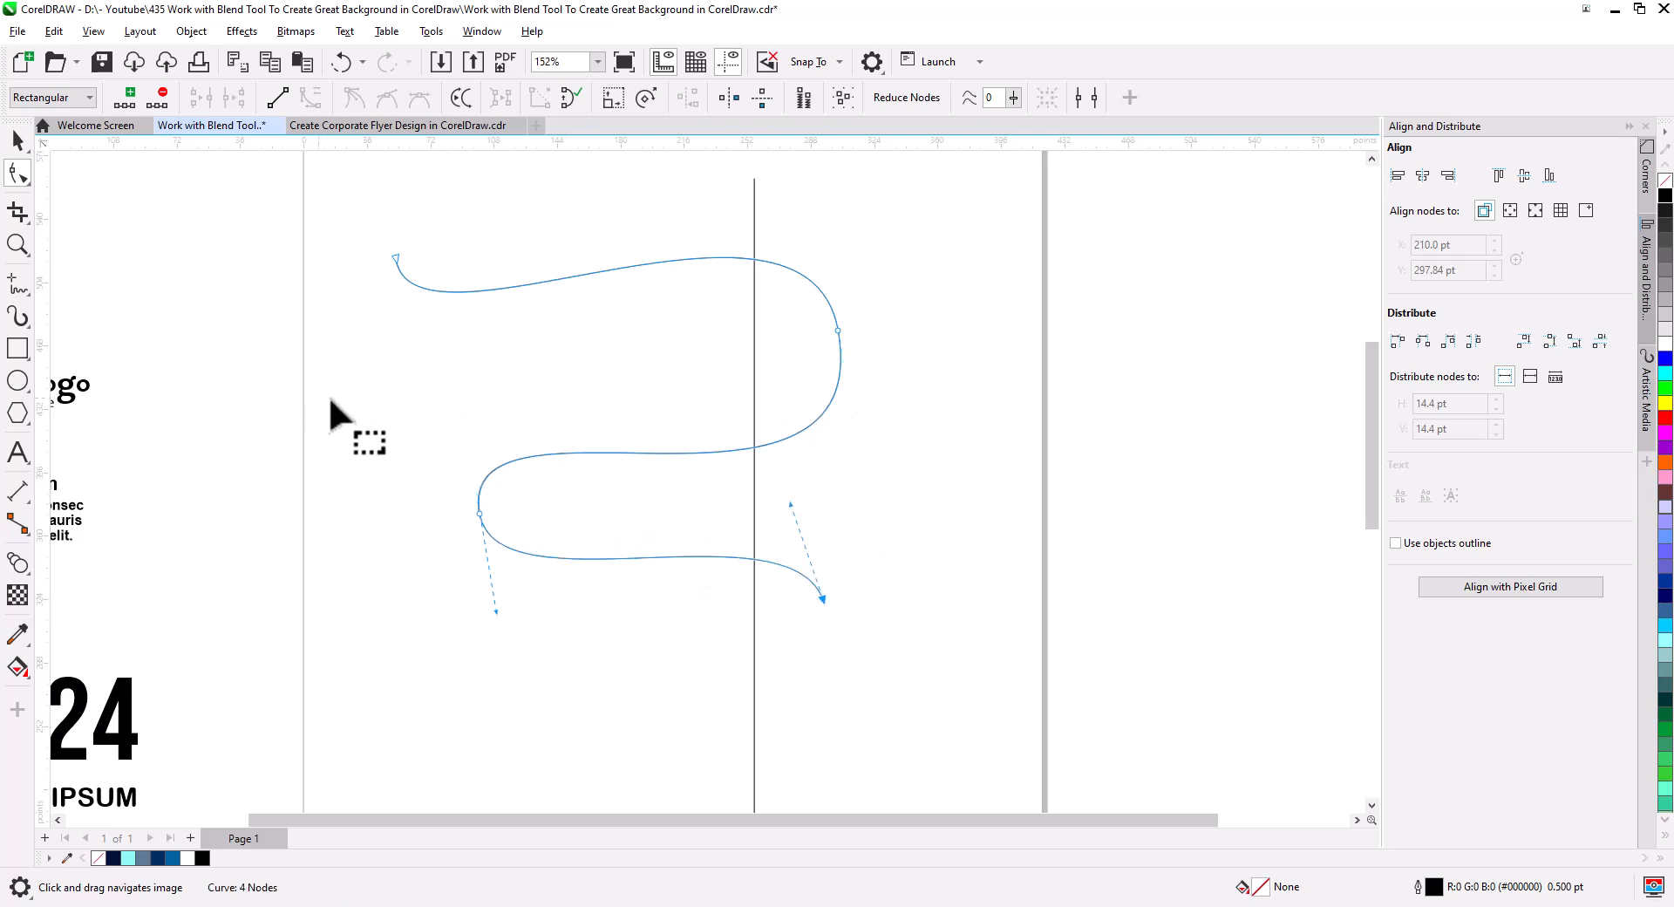
Add a node just after the curve's start and delete the original start node to remove the hooked end.
{"action": "double_click", "coordinate": [425, 290]}
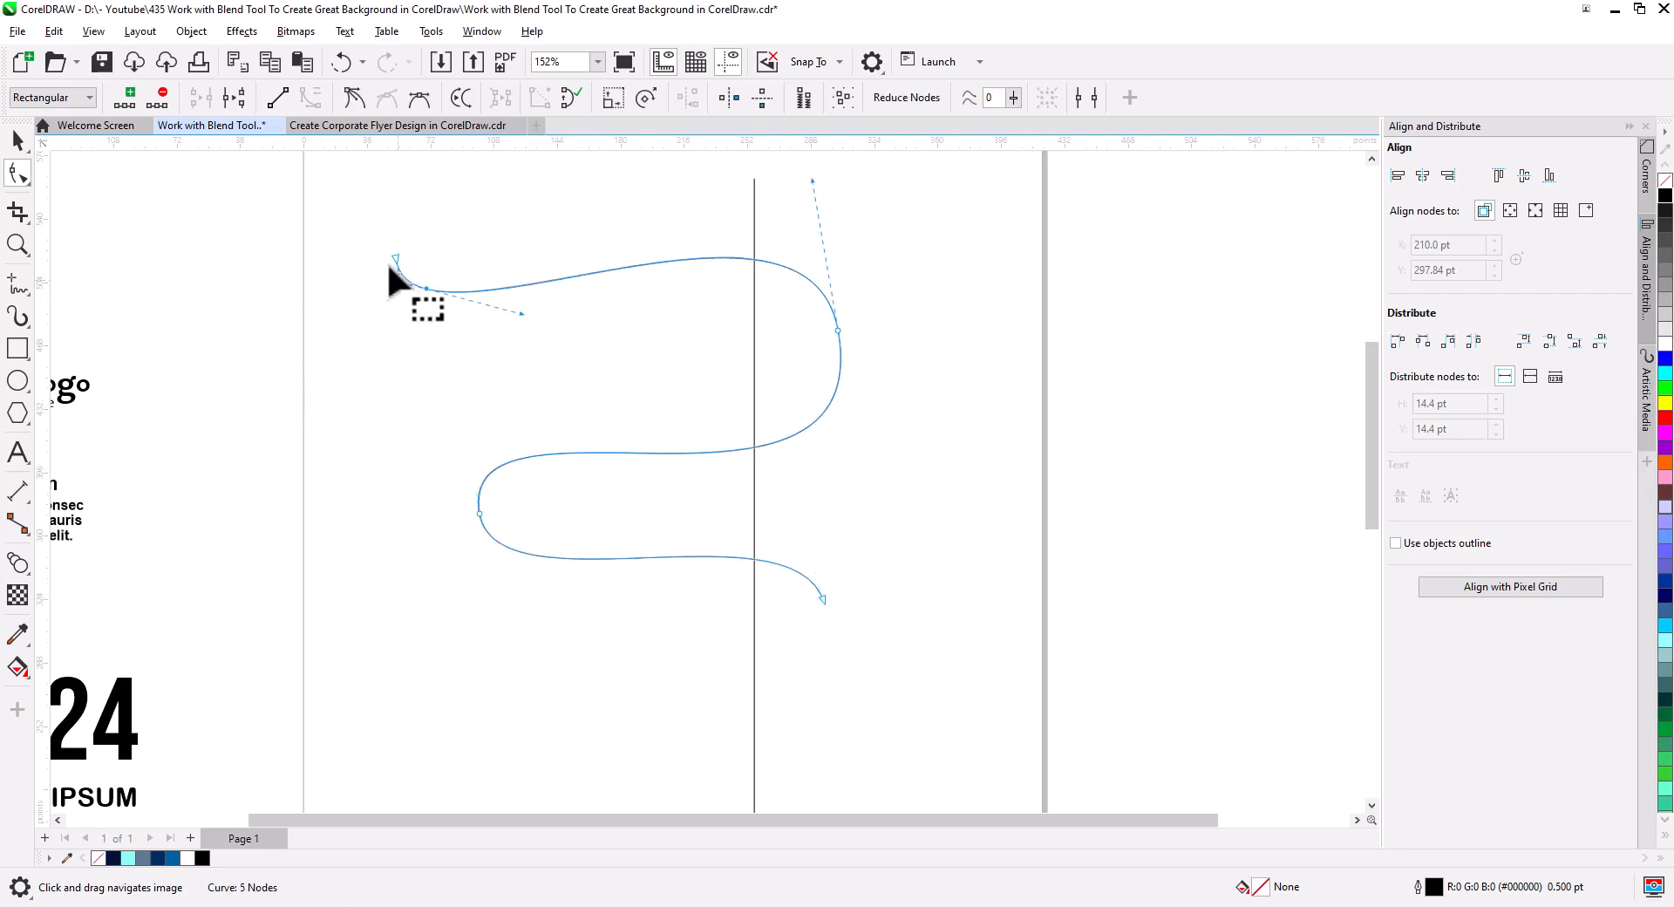
{"action": "left_click", "coordinate": [396, 259]}
{"action": "key", "text": "Delete"}
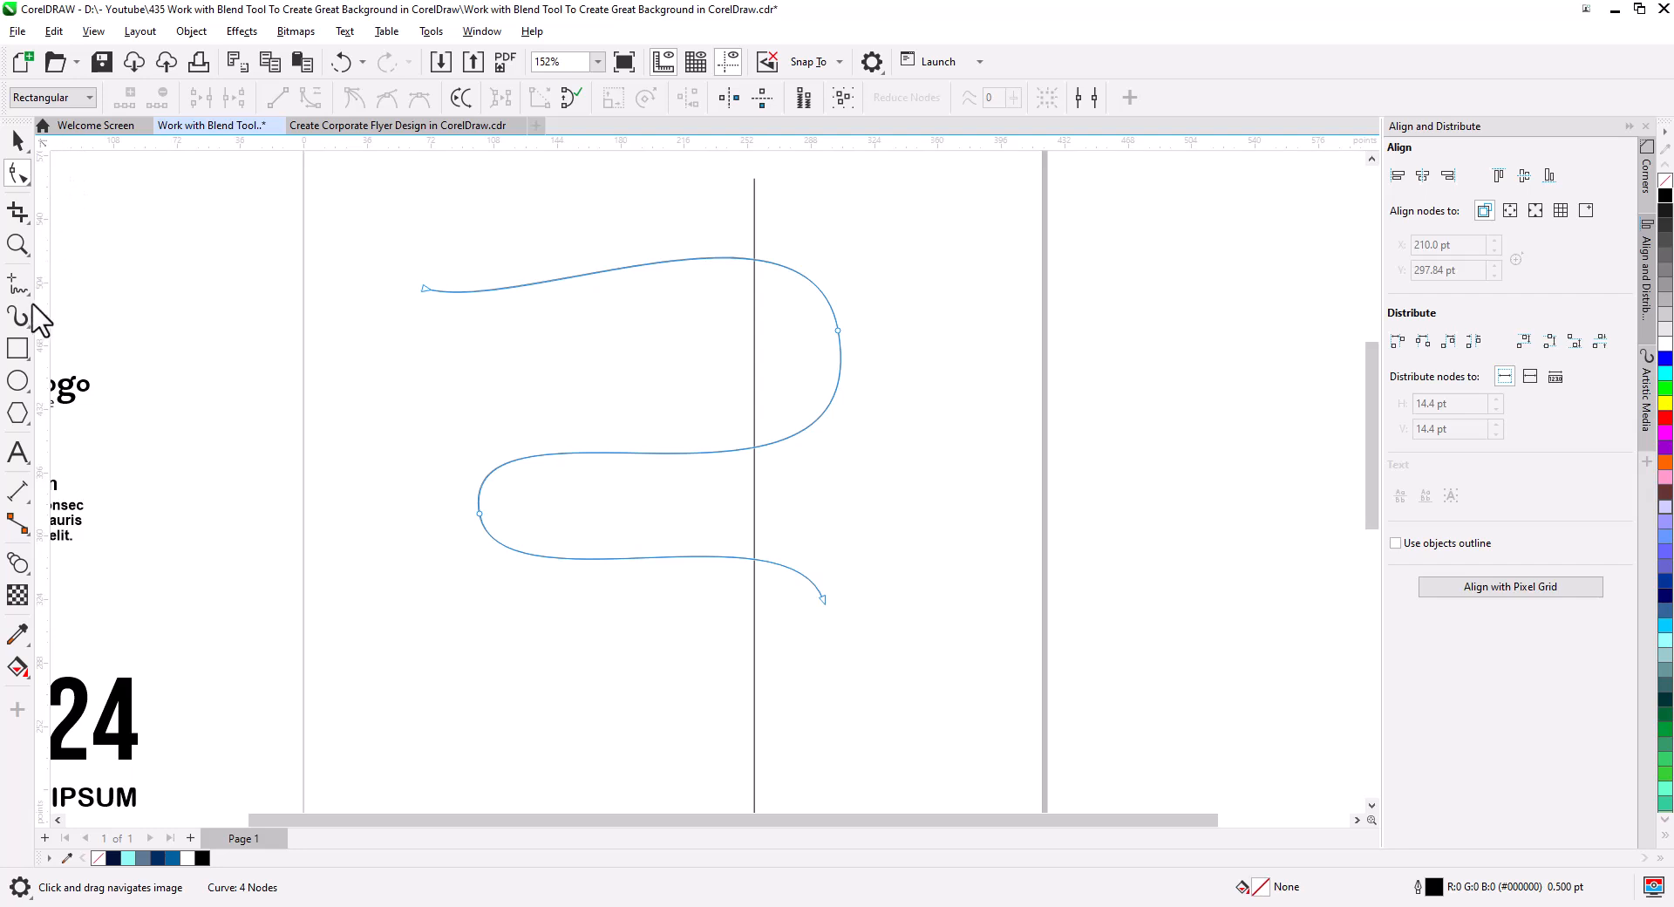
Draw a vertical rectangle about 115 pt tall near the curve's start and narrow it to about 1 pt wide.
{"action": "left_click", "coordinate": [16, 350]}
{"action": "left_click_drag", "start_coordinate": [390, 210], "coordinate": [394, 414]}
{"action": "key", "text": "space"}
{"action": "scroll", "coordinate": [383, 249], "scroll_direction": "up", "scroll_amount": 4}
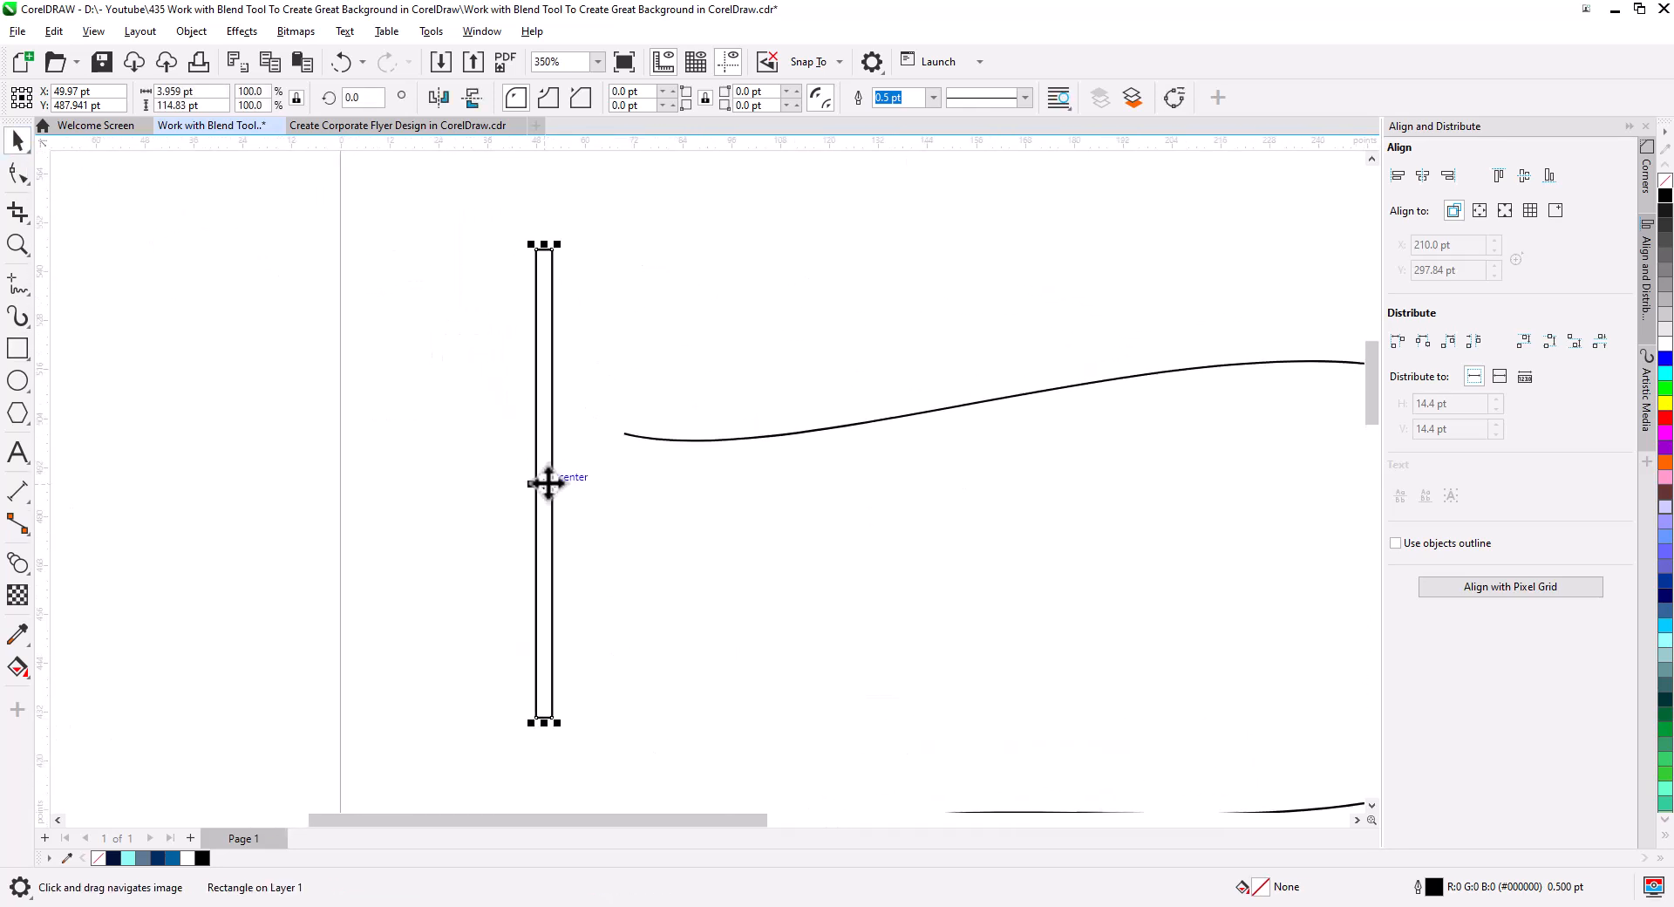
{"action": "left_click_drag", "start_coordinate": [558, 485], "coordinate": [550, 484]}
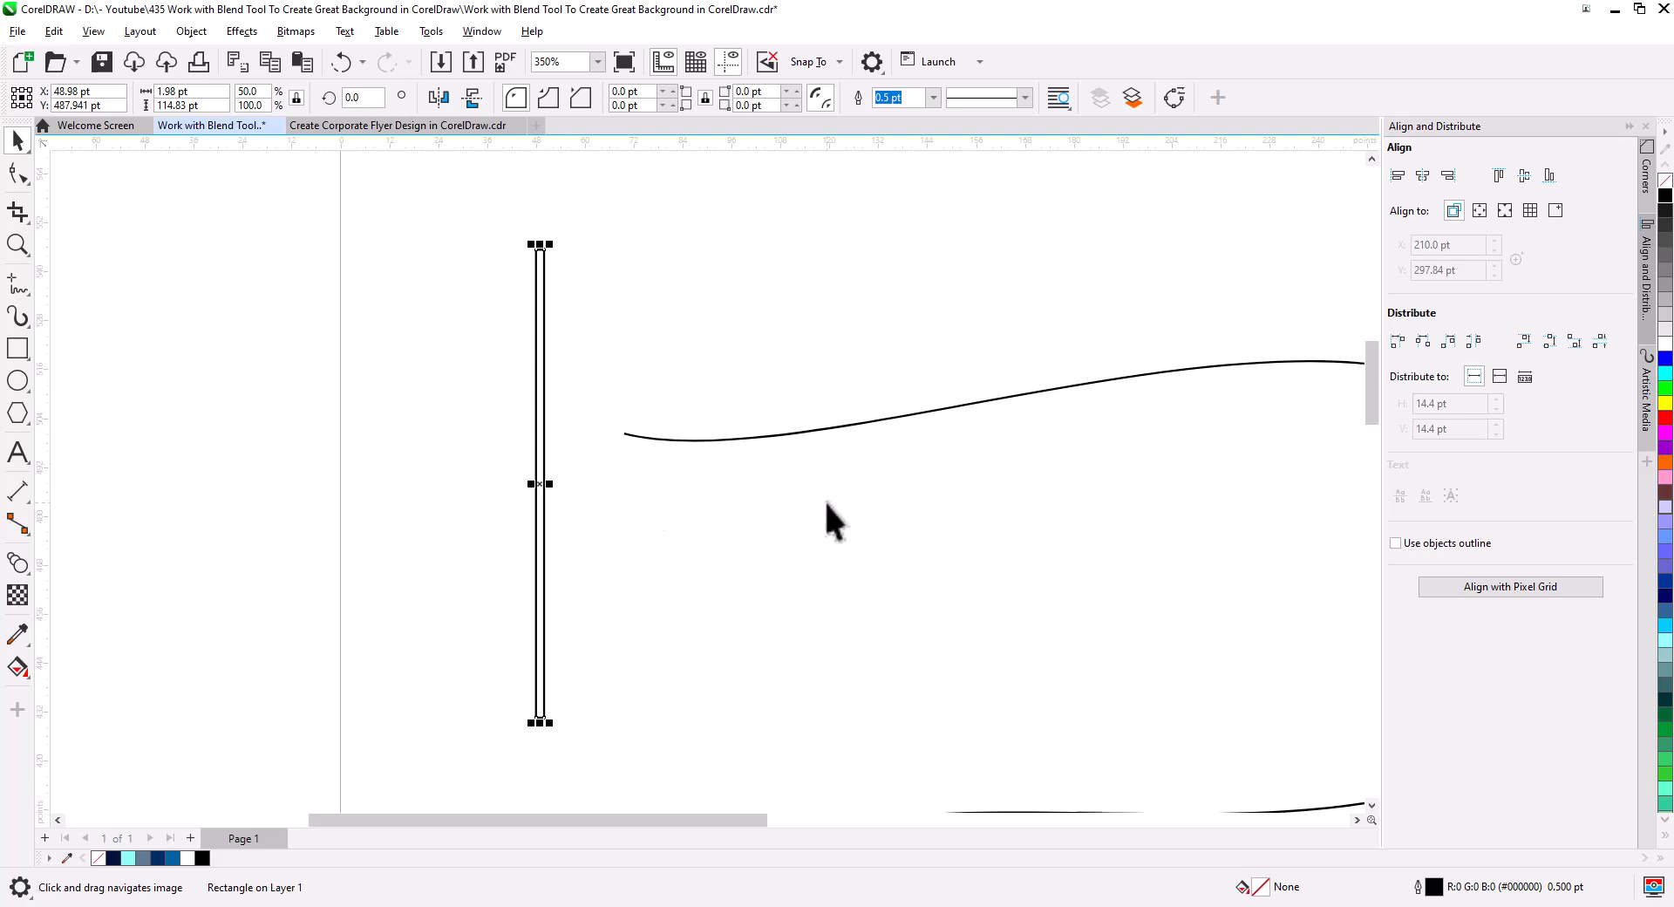
{"action": "scroll", "coordinate": [546, 502], "scroll_direction": "up", "scroll_amount": 2}
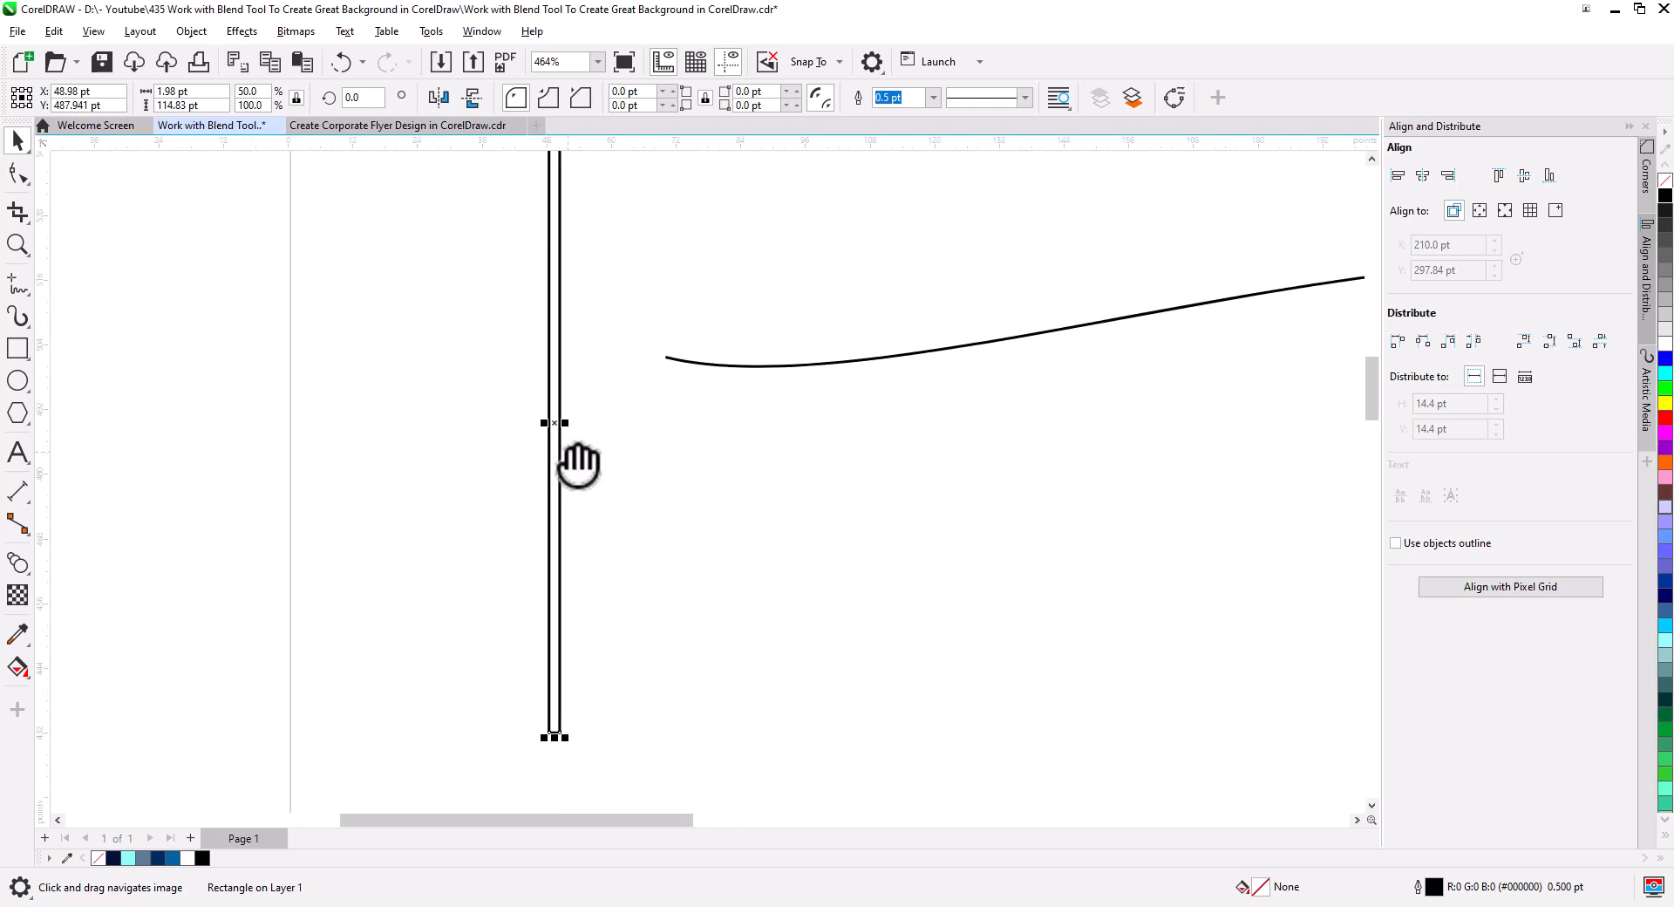
{"action": "left_click_drag", "start_coordinate": [568, 419], "coordinate": [558, 418]}
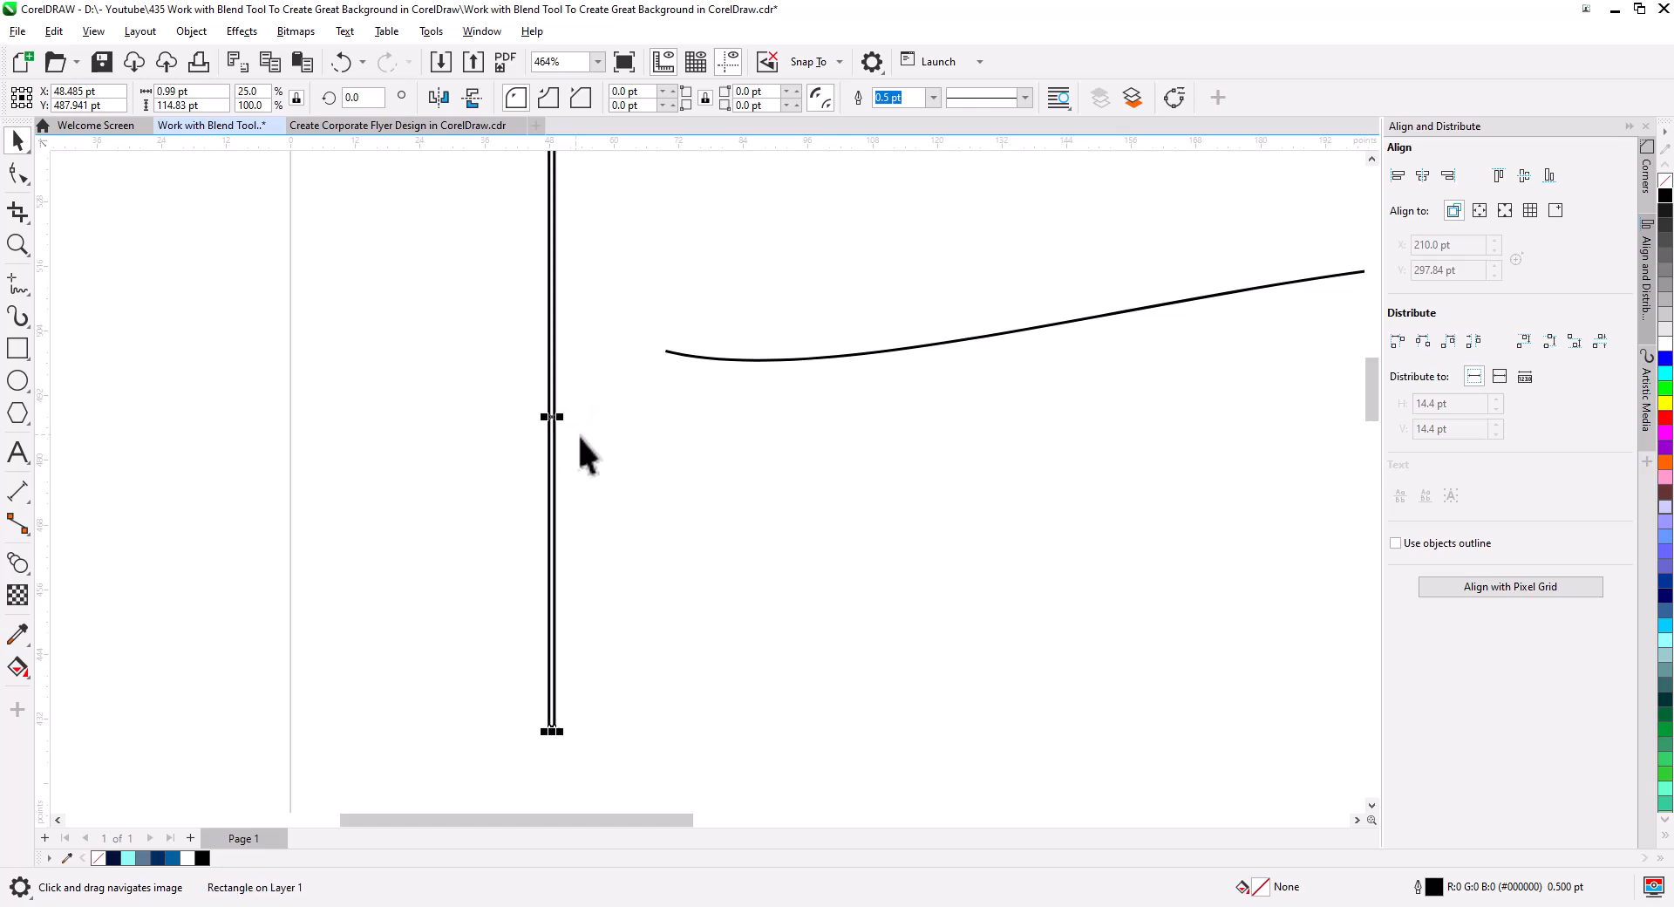
Fill the thin rectangle with black and remove its outline.
{"action": "left_click", "coordinate": [1665, 195]}
{"action": "right_click", "coordinate": [1665, 181]}
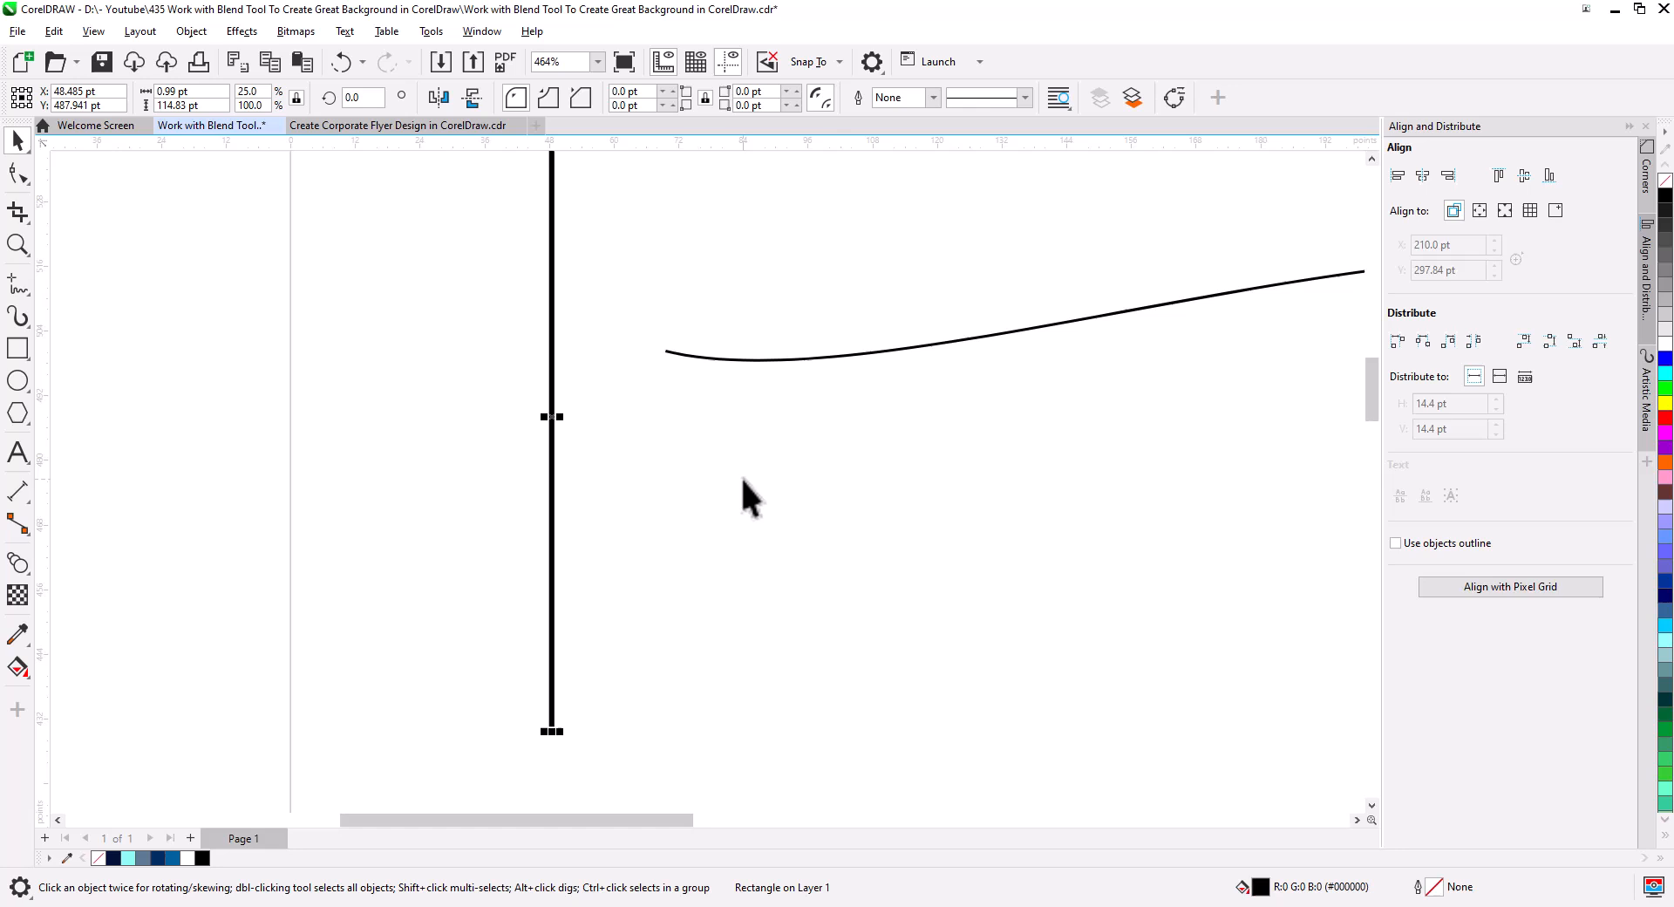
{"action": "left_click", "coordinate": [692, 461]}
Move the thin bar onto the curve's start point and place a copy of it at the curve's lower end point.
{"action": "scroll", "coordinate": [626, 469], "scroll_direction": "down", "scroll_amount": 4}
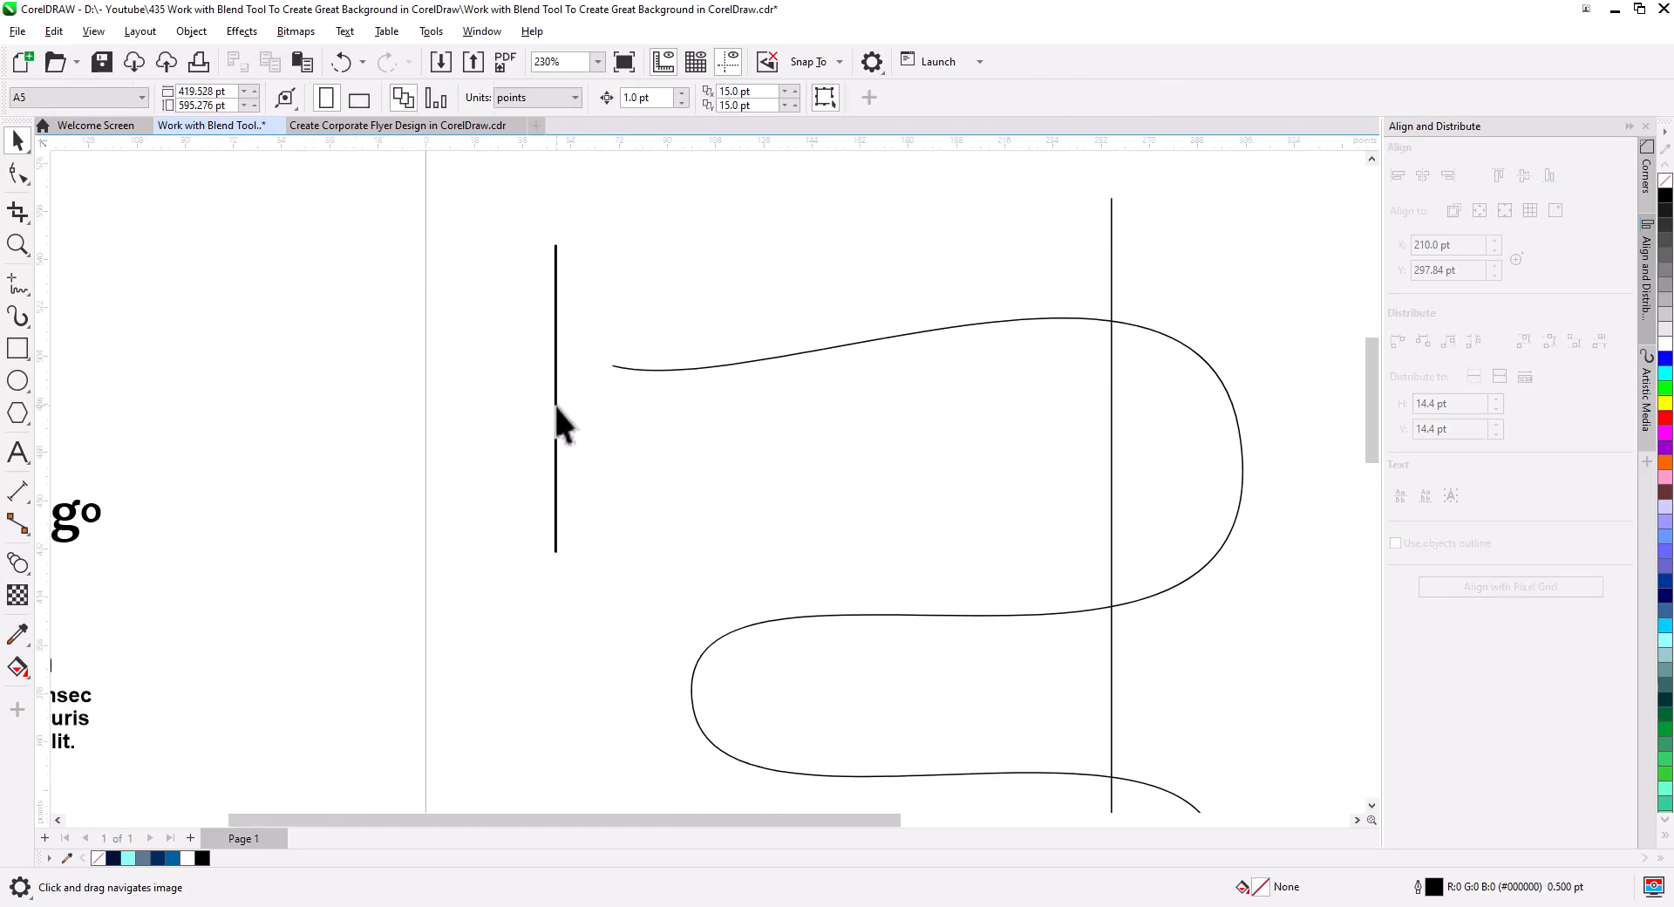
{"action": "left_click_drag", "start_coordinate": [555, 406], "coordinate": [610, 400]}
{"action": "left_click_drag", "start_coordinate": [740, 477], "coordinate": [721, 411]}
{"action": "scroll", "coordinate": [642, 422], "scroll_direction": "down", "scroll_amount": 3}
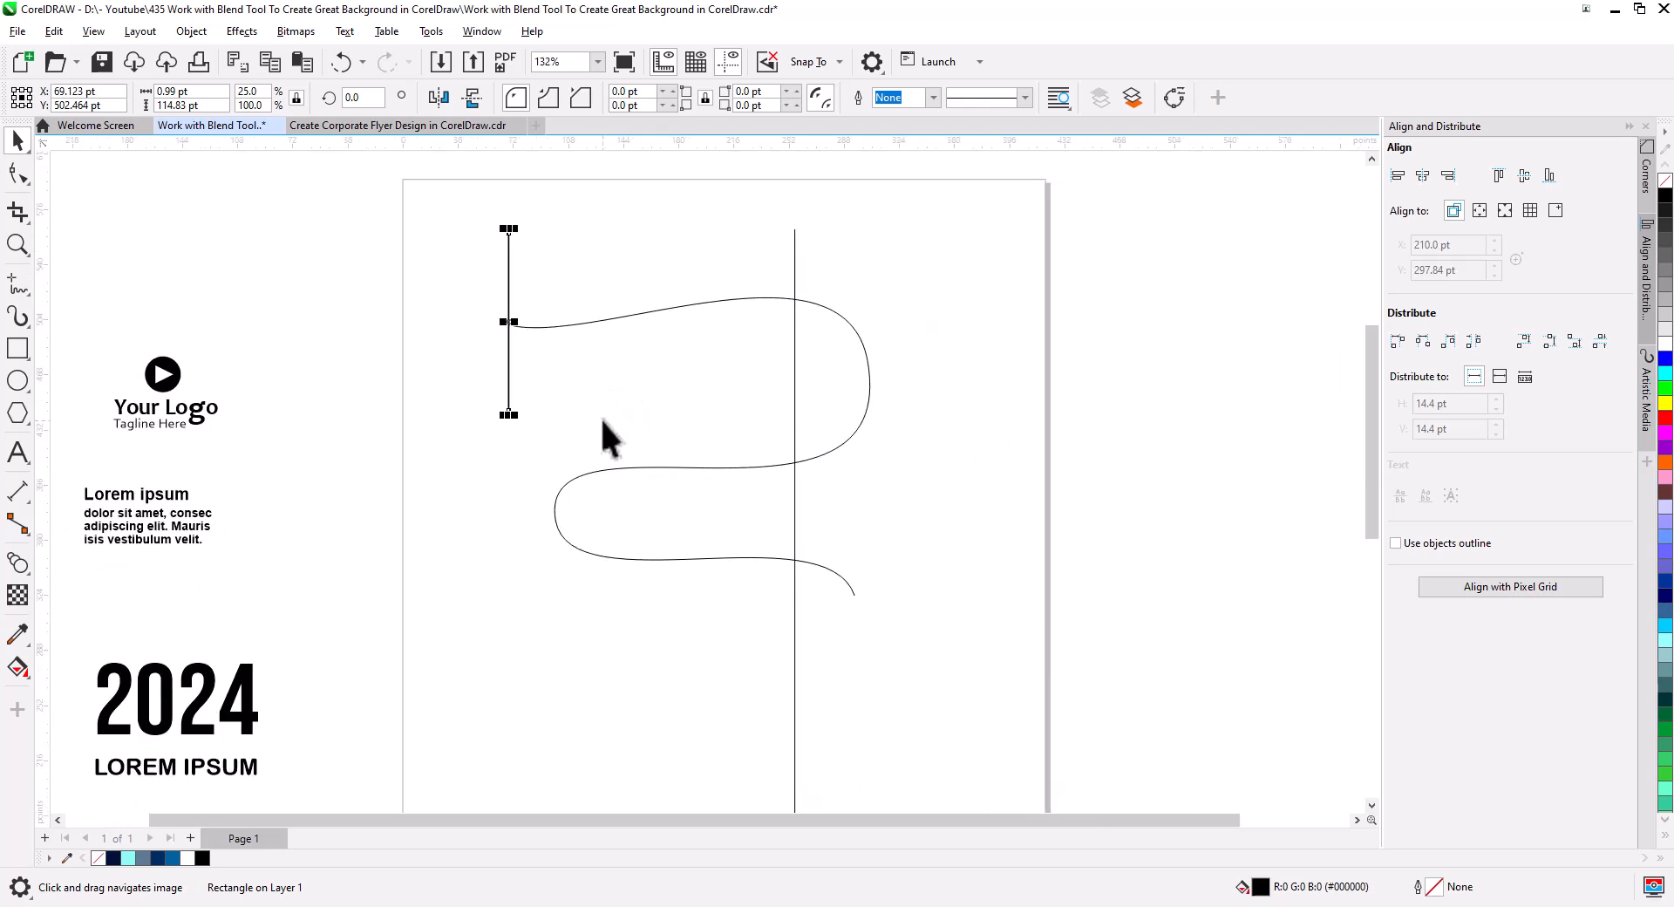
{"action": "left_click_drag", "start_coordinate": [512, 308], "coordinate": [858, 582]}
{"action": "left_click", "coordinate": [865, 622]}
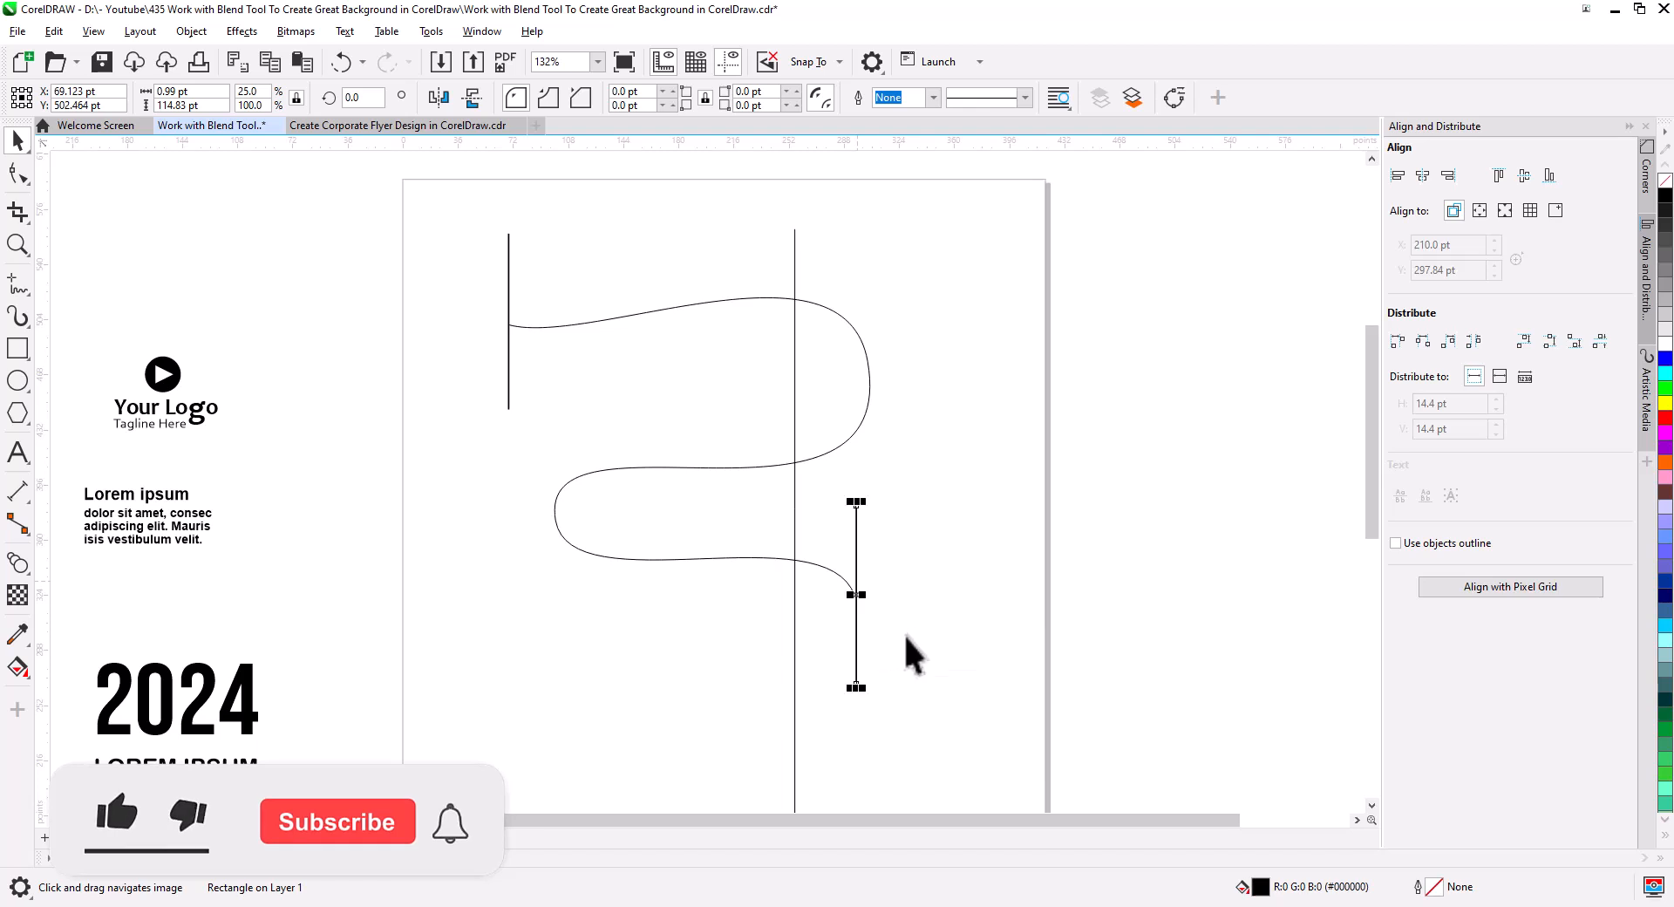
Shorten the copied bar evenly about its centre and keep it centred on the curve's end point.
{"action": "left_click_drag", "start_coordinate": [856, 688], "coordinate": [856, 647]}
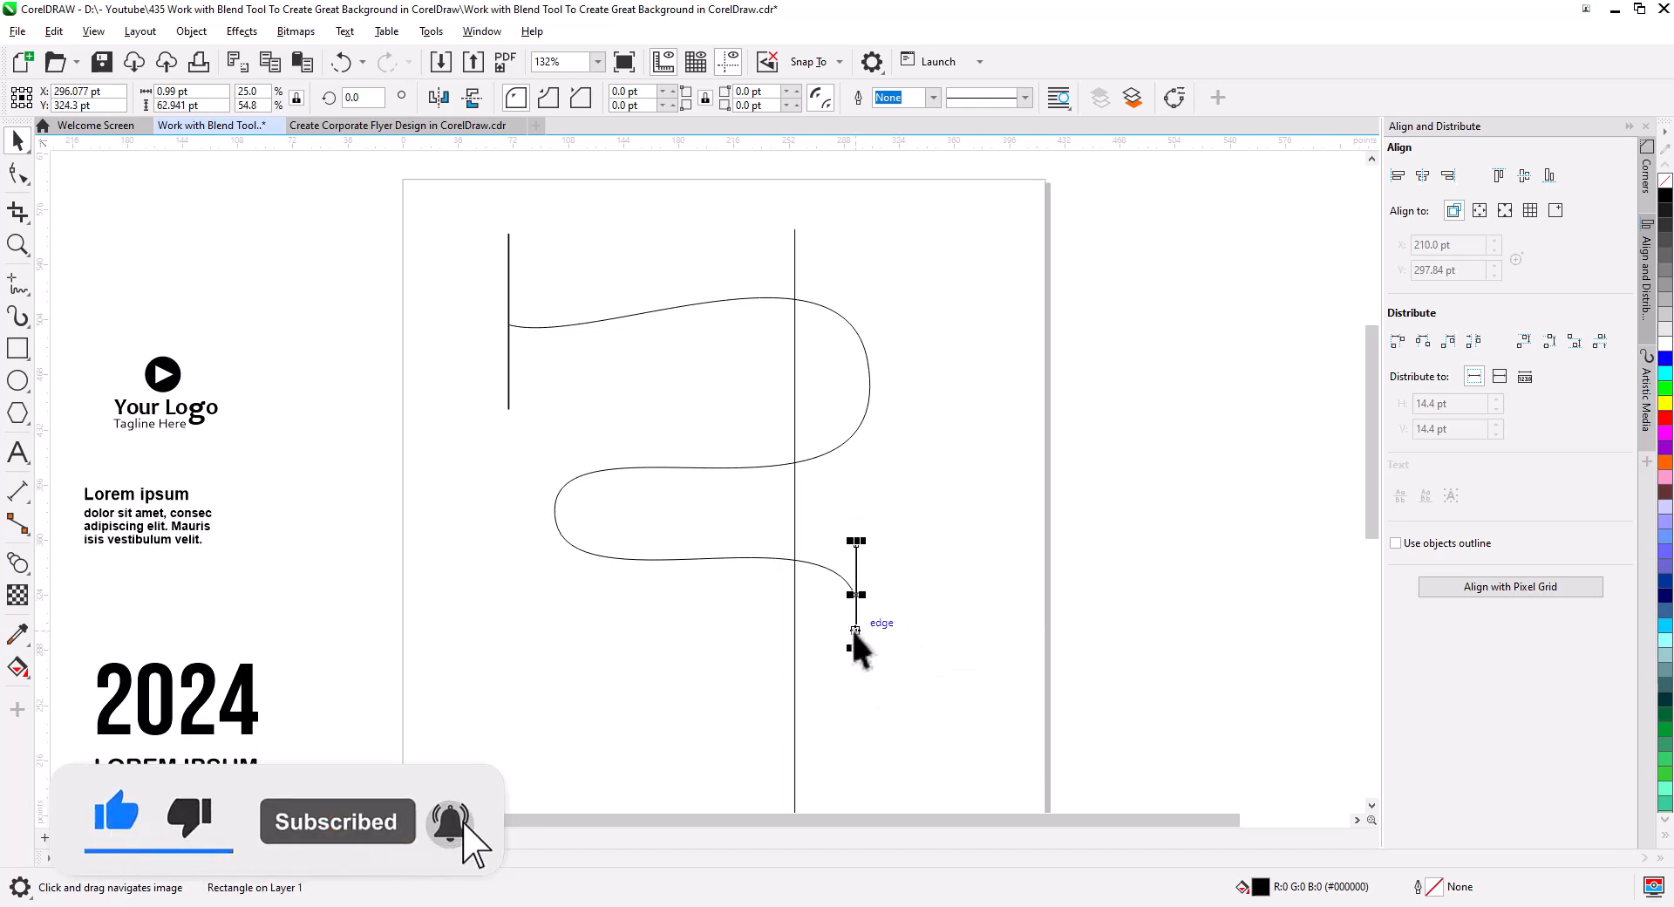
{"action": "scroll", "coordinate": [859, 643], "scroll_direction": "up", "scroll_amount": 3}
{"action": "mouse_move", "coordinate": [860, 549]}
{"action": "left_mouse_down"}
{"action": "mouse_move", "coordinate": [859, 565]}
{"action": "mouse_move", "coordinate": [852, 546]}
{"action": "left_mouse_up"}
{"action": "scroll", "coordinate": [785, 556], "scroll_direction": "down", "scroll_amount": 3}
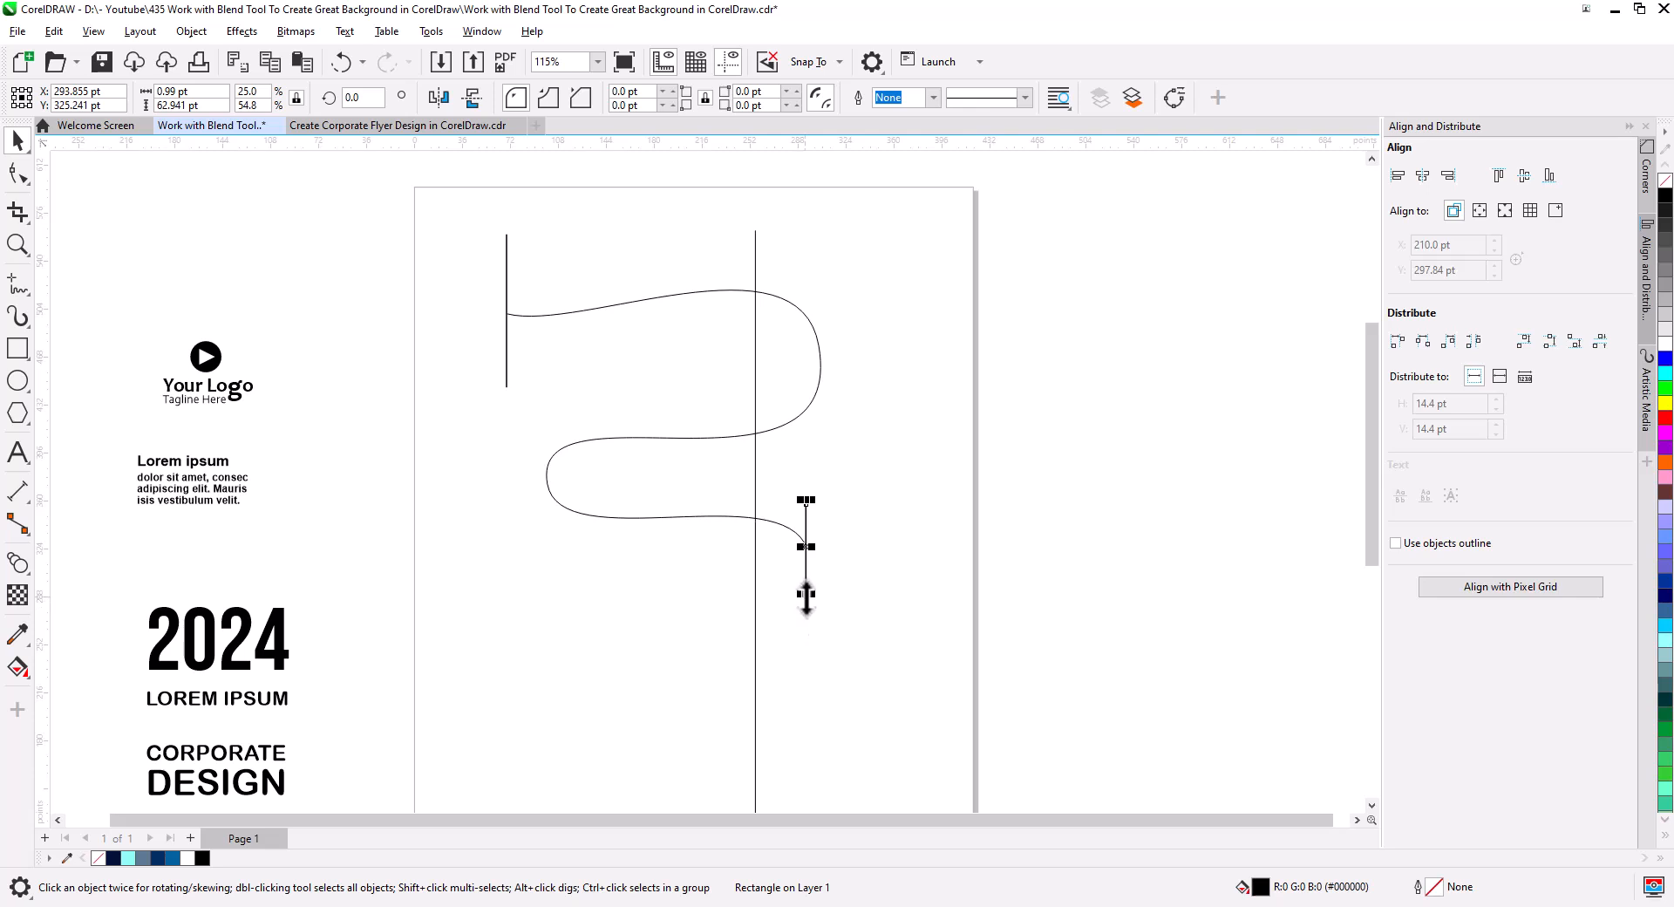
{"action": "left_click_drag", "start_coordinate": [805, 593], "coordinate": [809, 598]}
{"action": "left_click", "coordinate": [634, 595]}
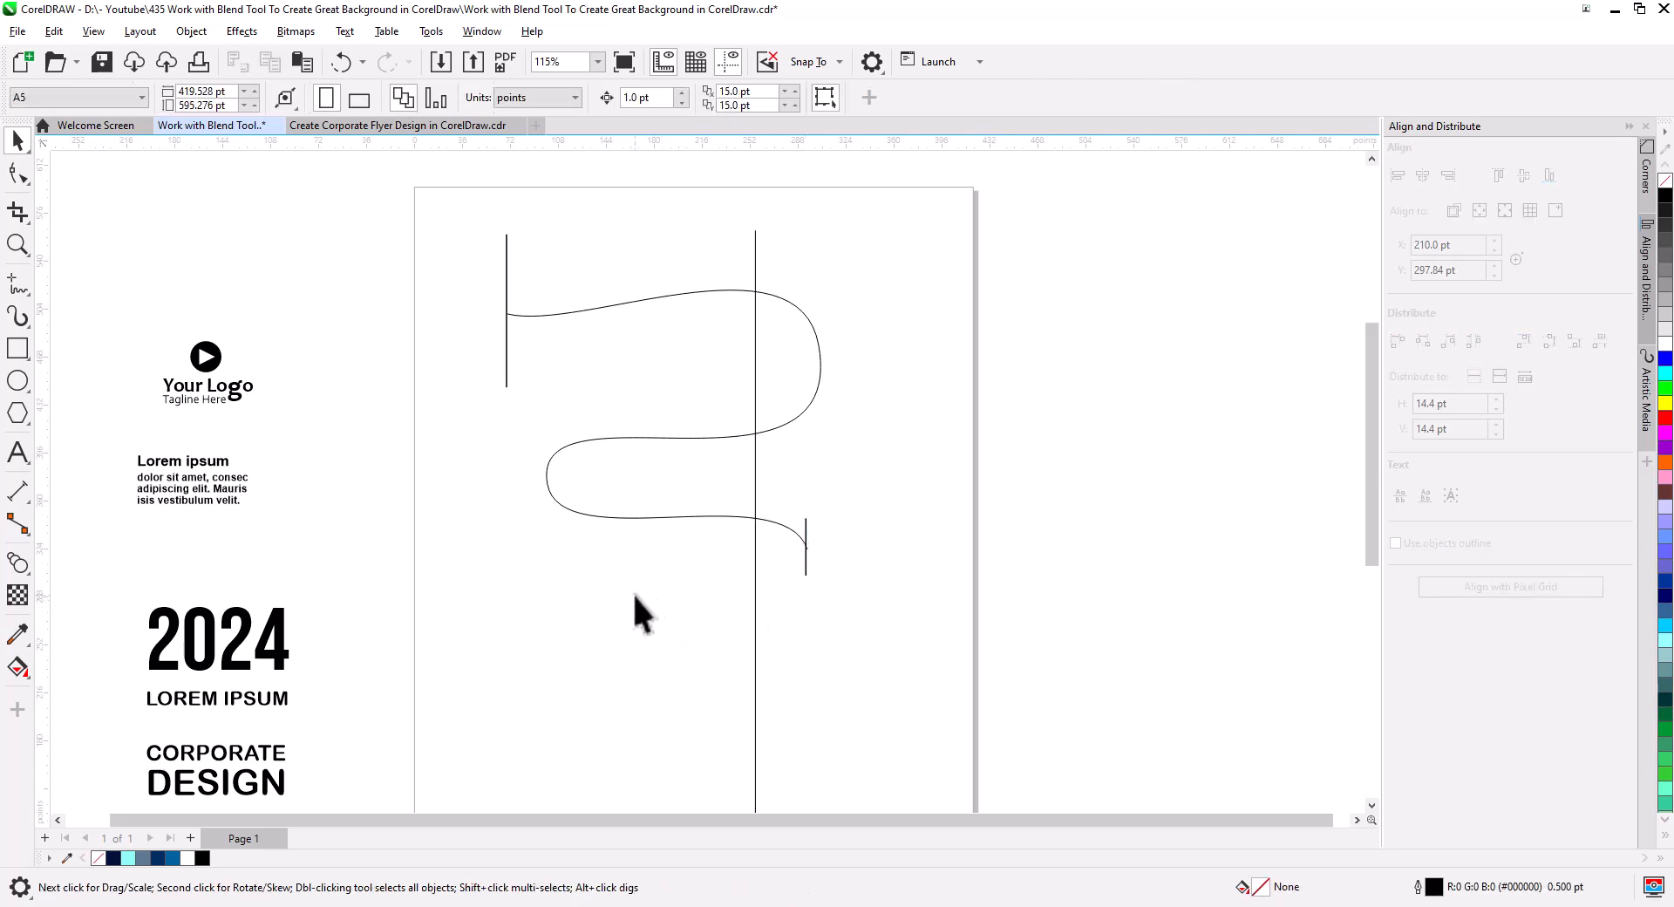
Blend the tall bar at the curve's start with the short bar at its end.
{"action": "left_click", "coordinate": [17, 565]}
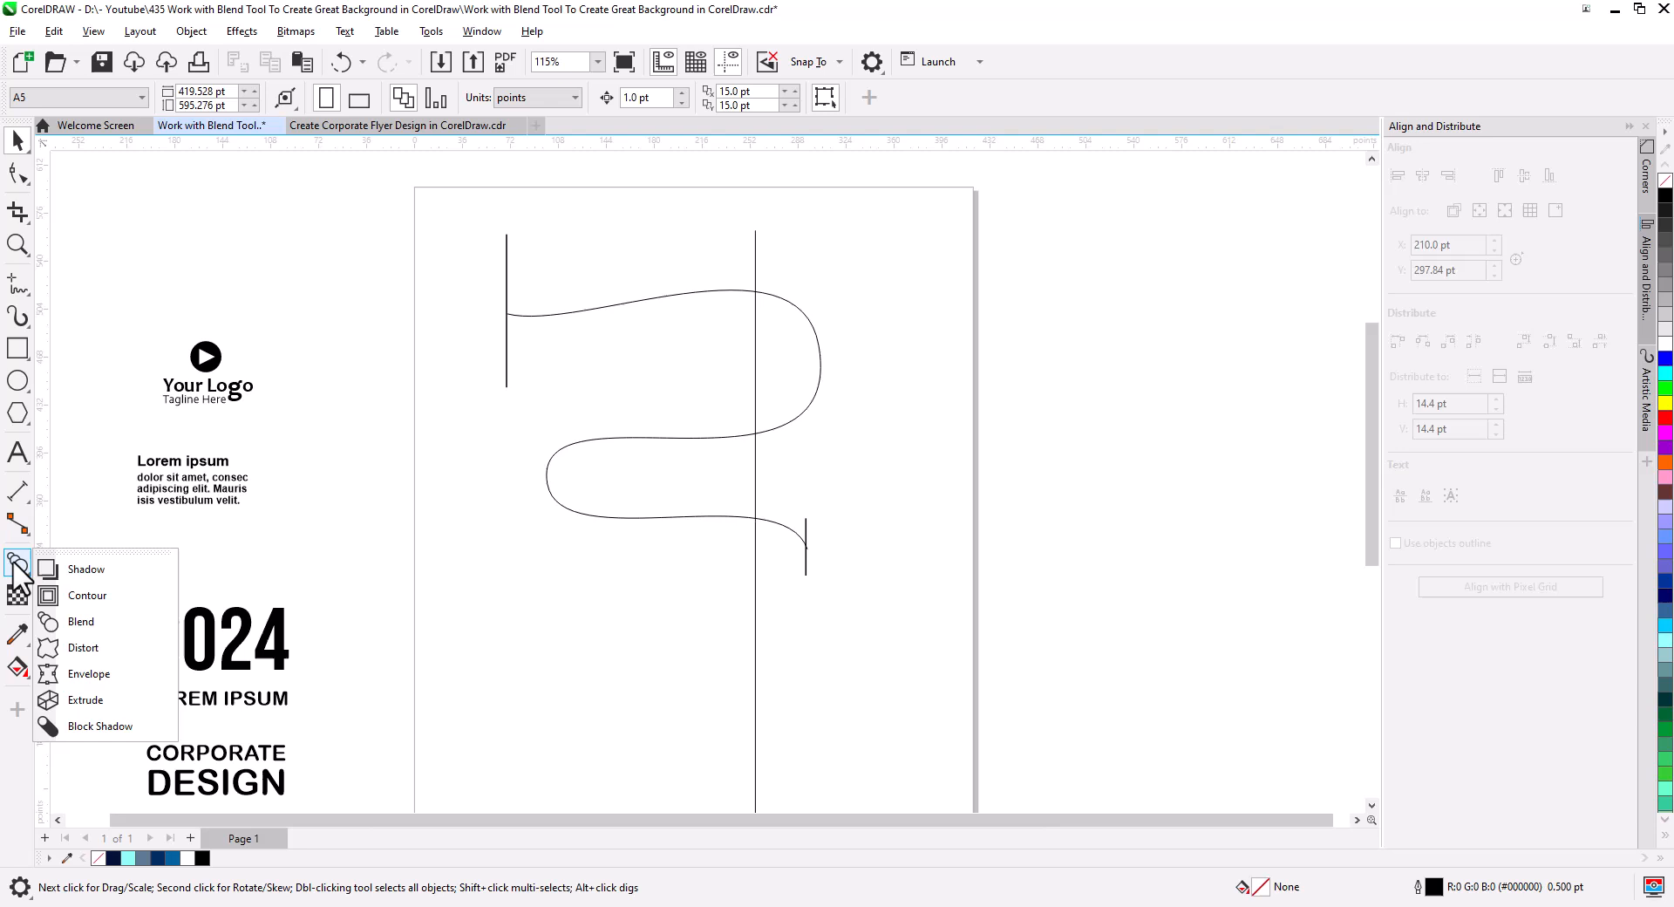
{"action": "left_click", "coordinate": [82, 621]}
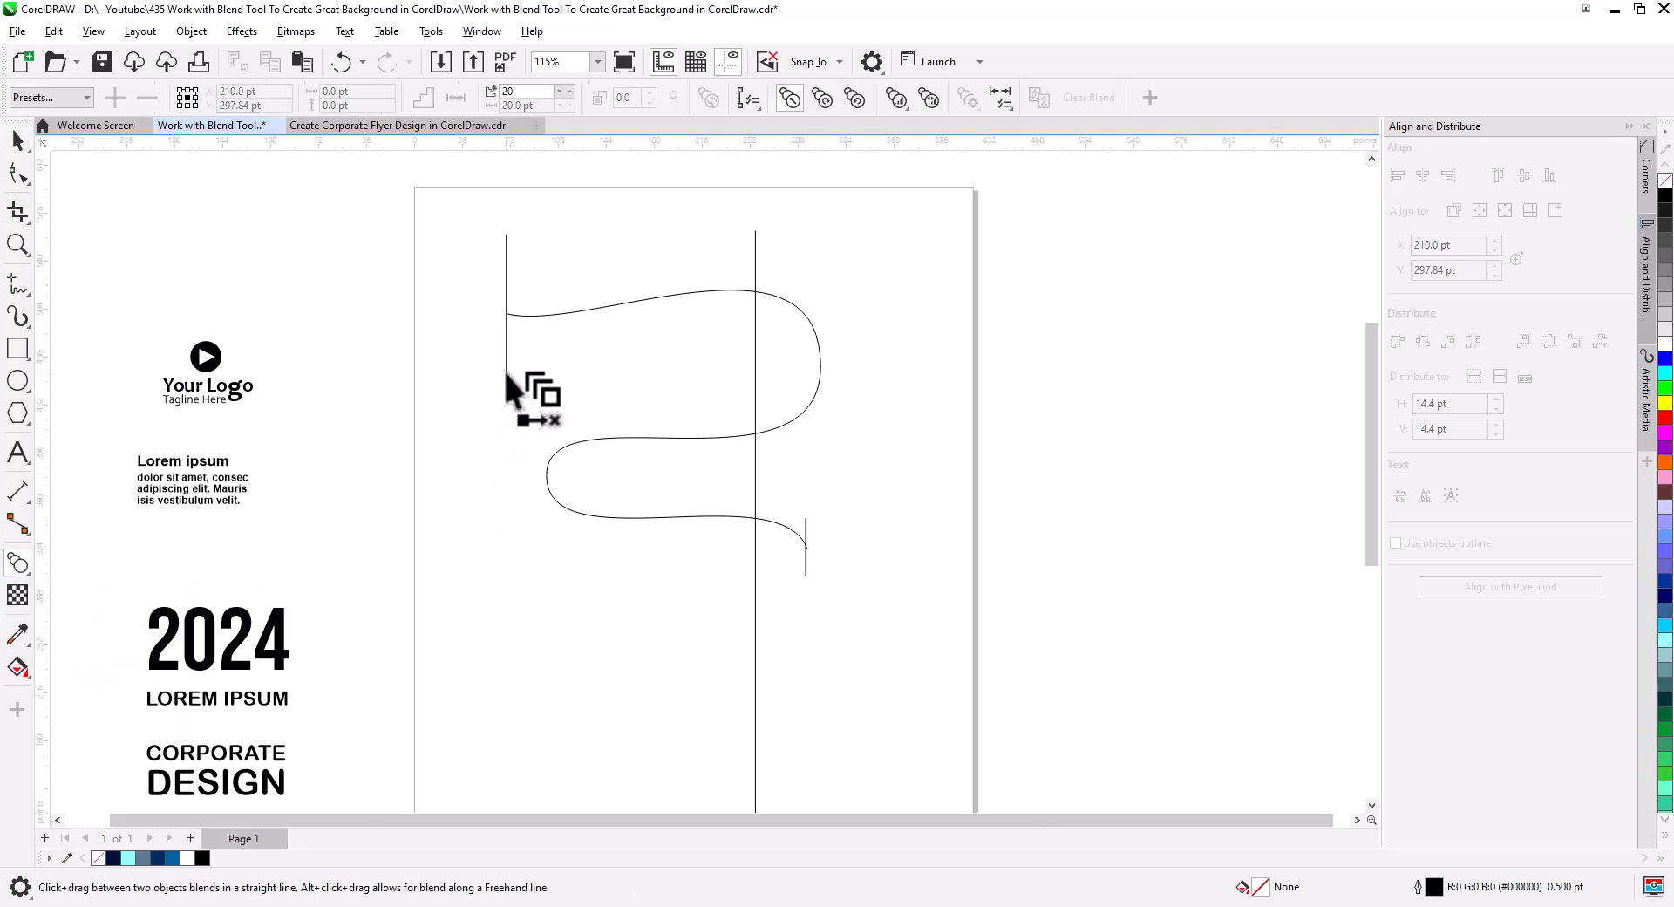
{"action": "left_click_drag", "start_coordinate": [504, 368], "coordinate": [809, 526]}
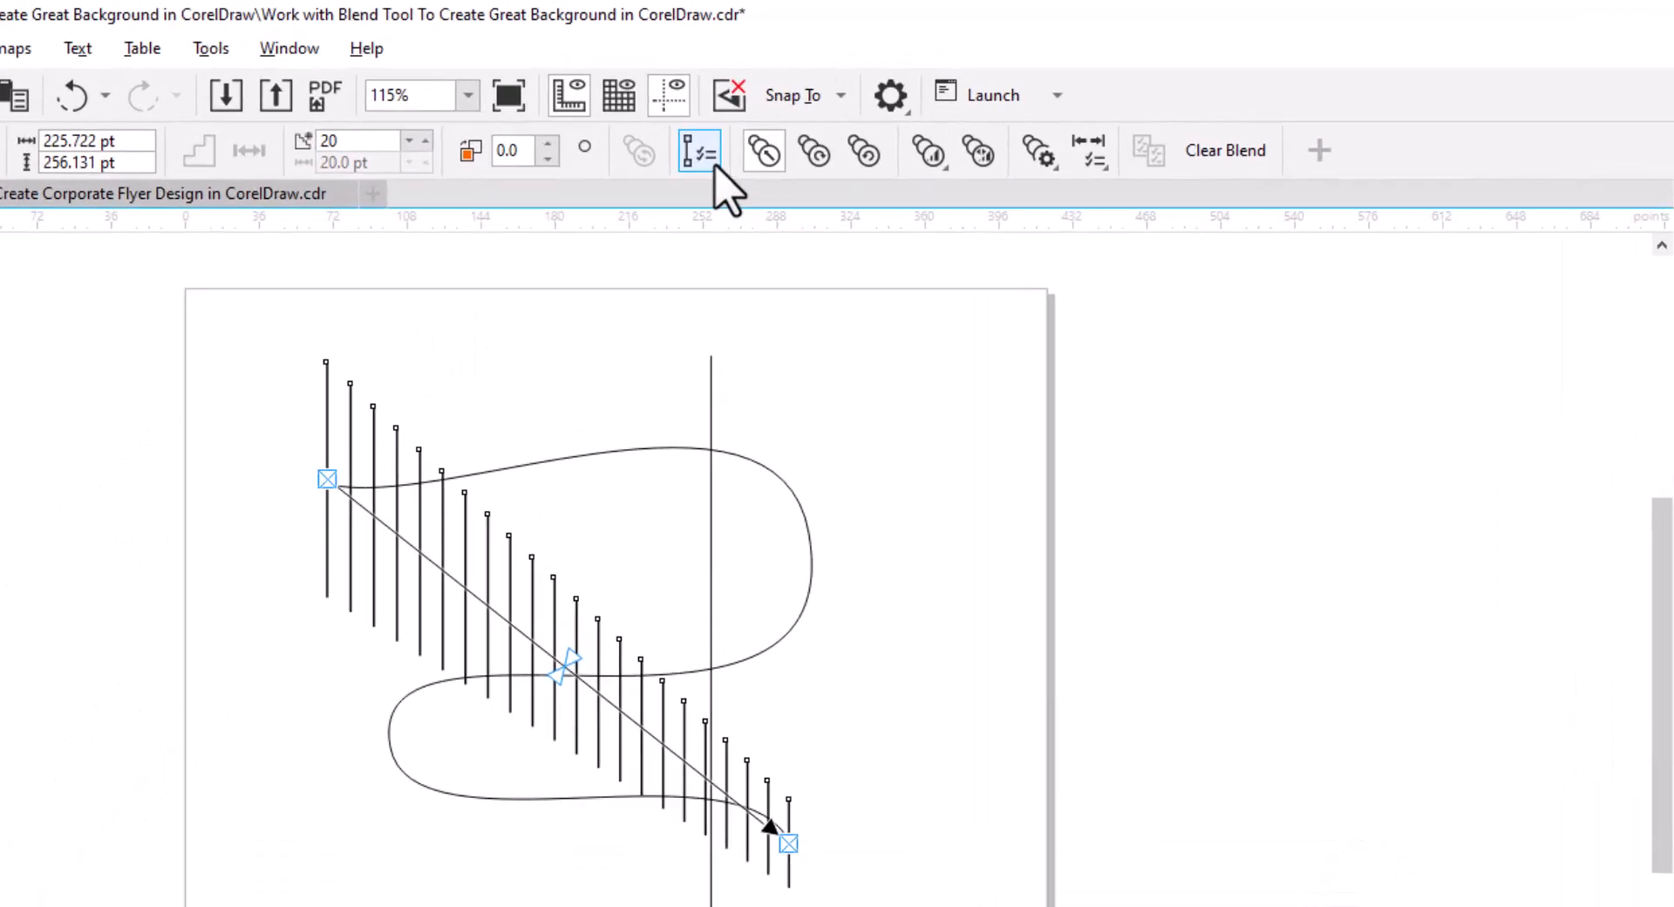
Assign the S-curve as the new path of the blend.
{"action": "left_click", "coordinate": [752, 102]}
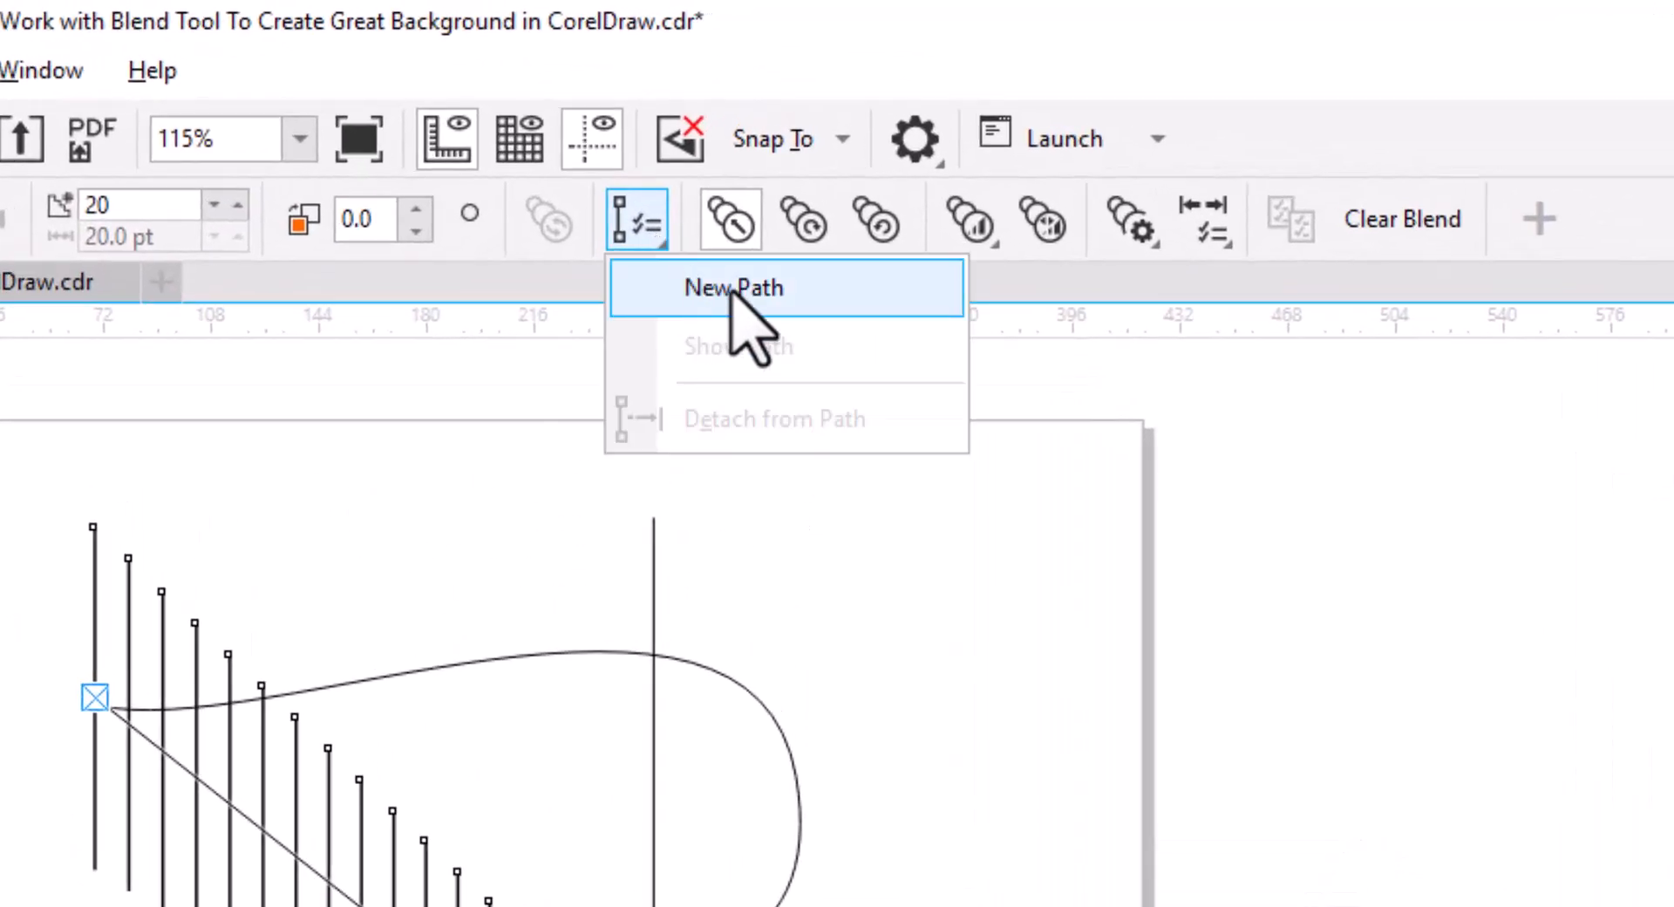
{"action": "left_click", "coordinate": [732, 290]}
{"action": "left_click", "coordinate": [795, 708]}
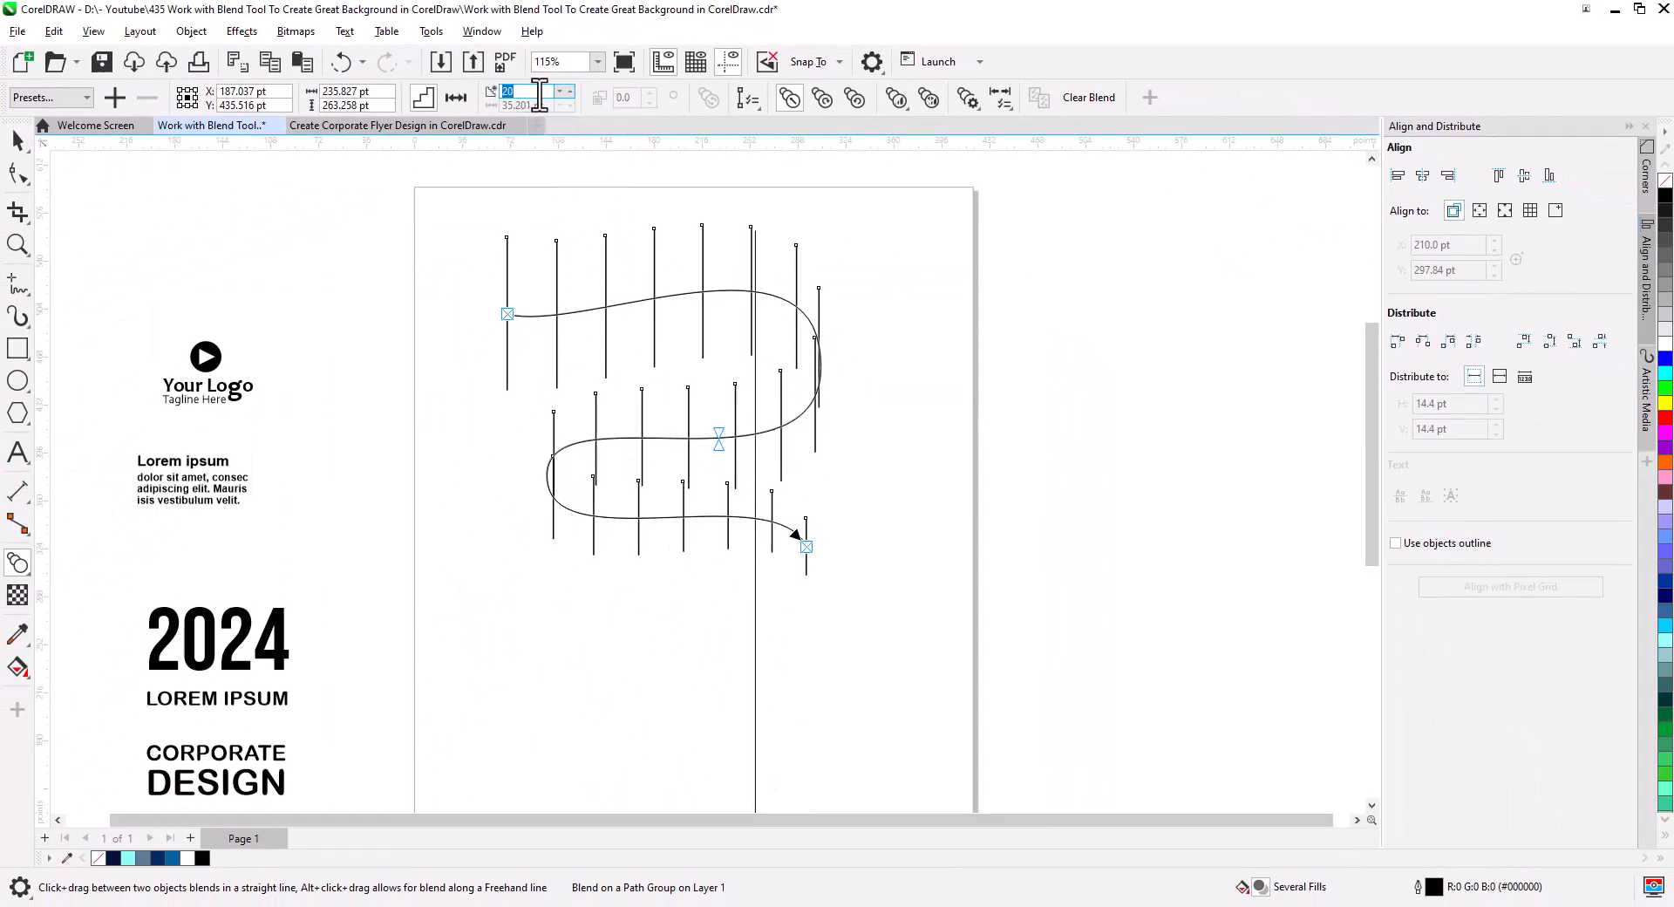
Increase the number of blend steps, trying 100 and 150 and settling on 200.
{"action": "type", "text": "100"}
{"action": "key", "text": "Return"}
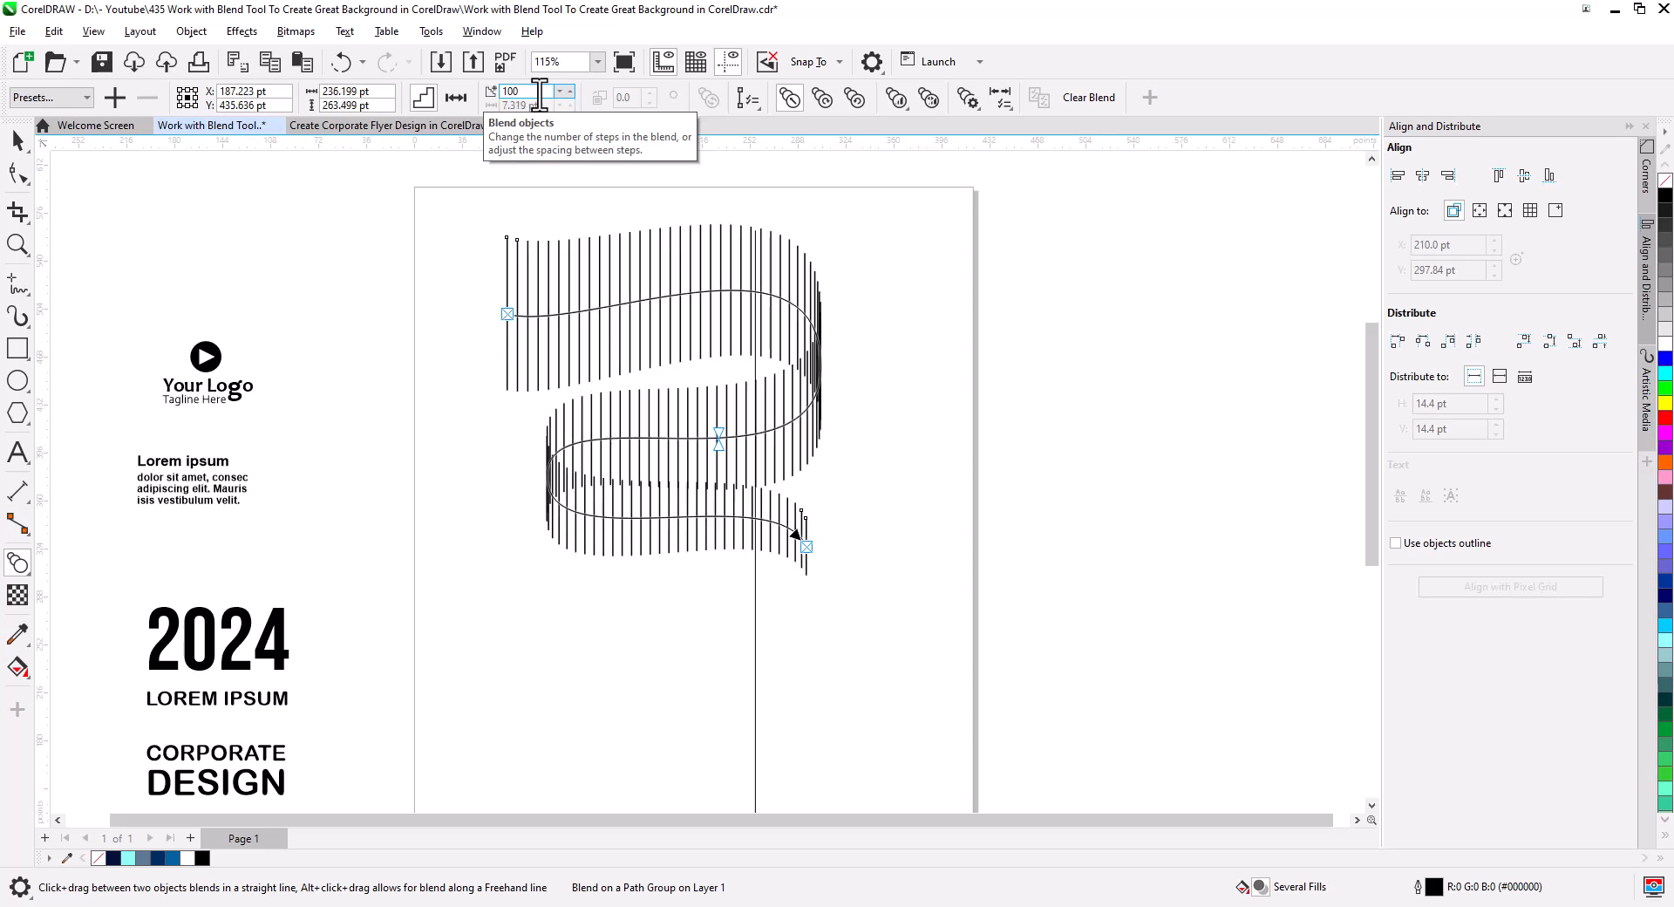
{"action": "left_click", "coordinate": [532, 95]}
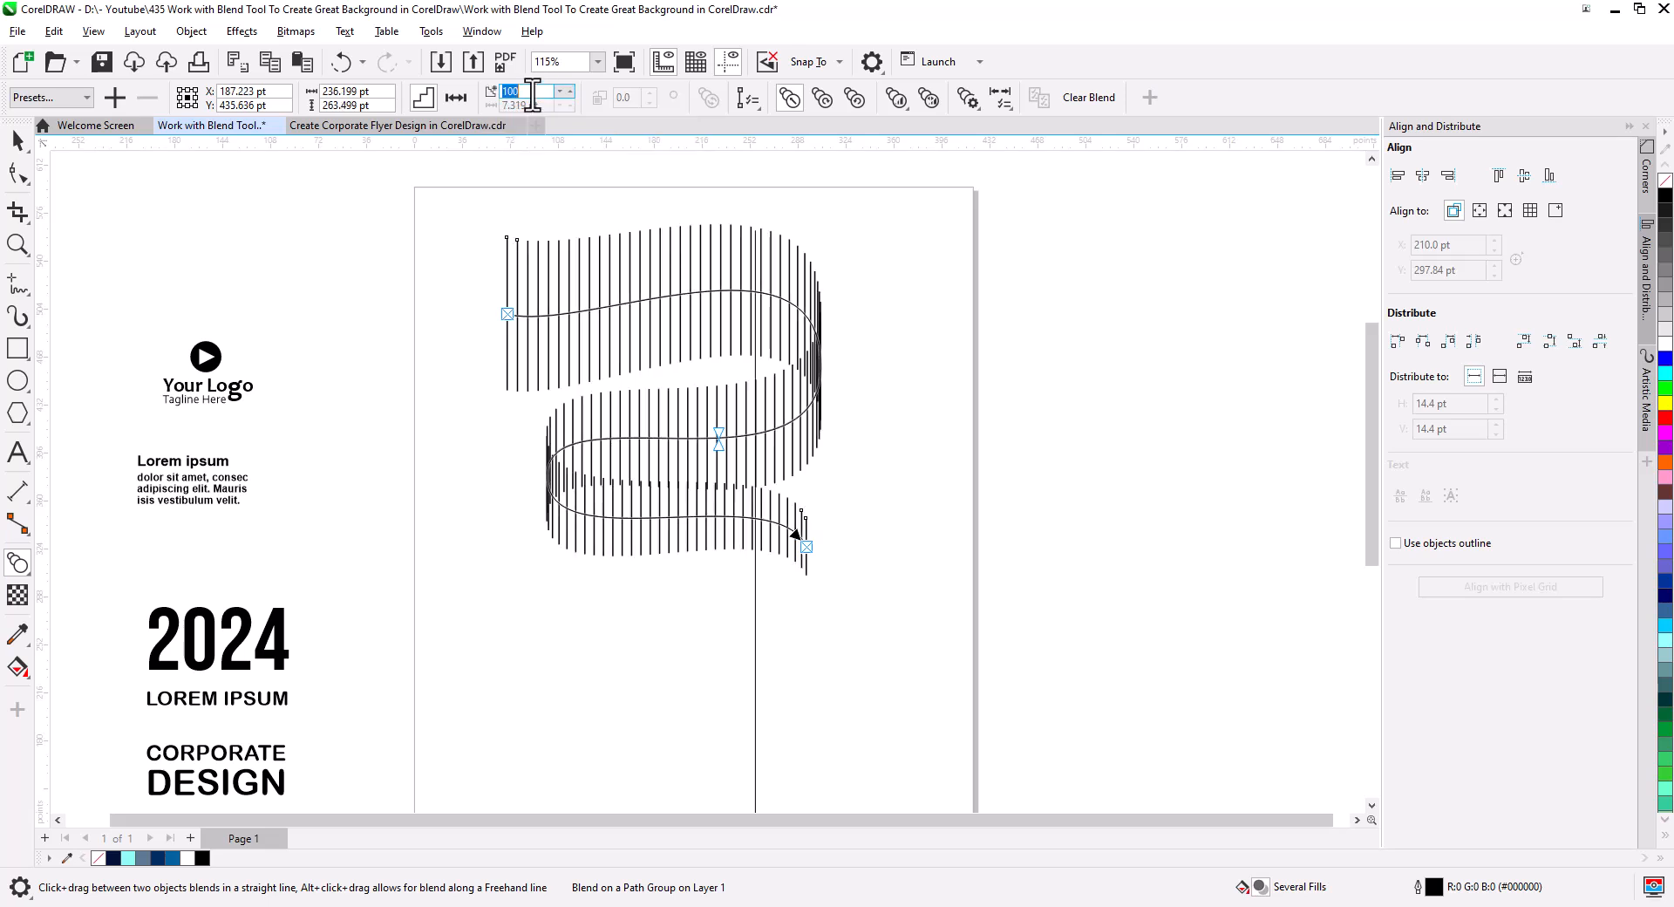
{"action": "type", "text": "150"}
{"action": "key", "text": "Return"}
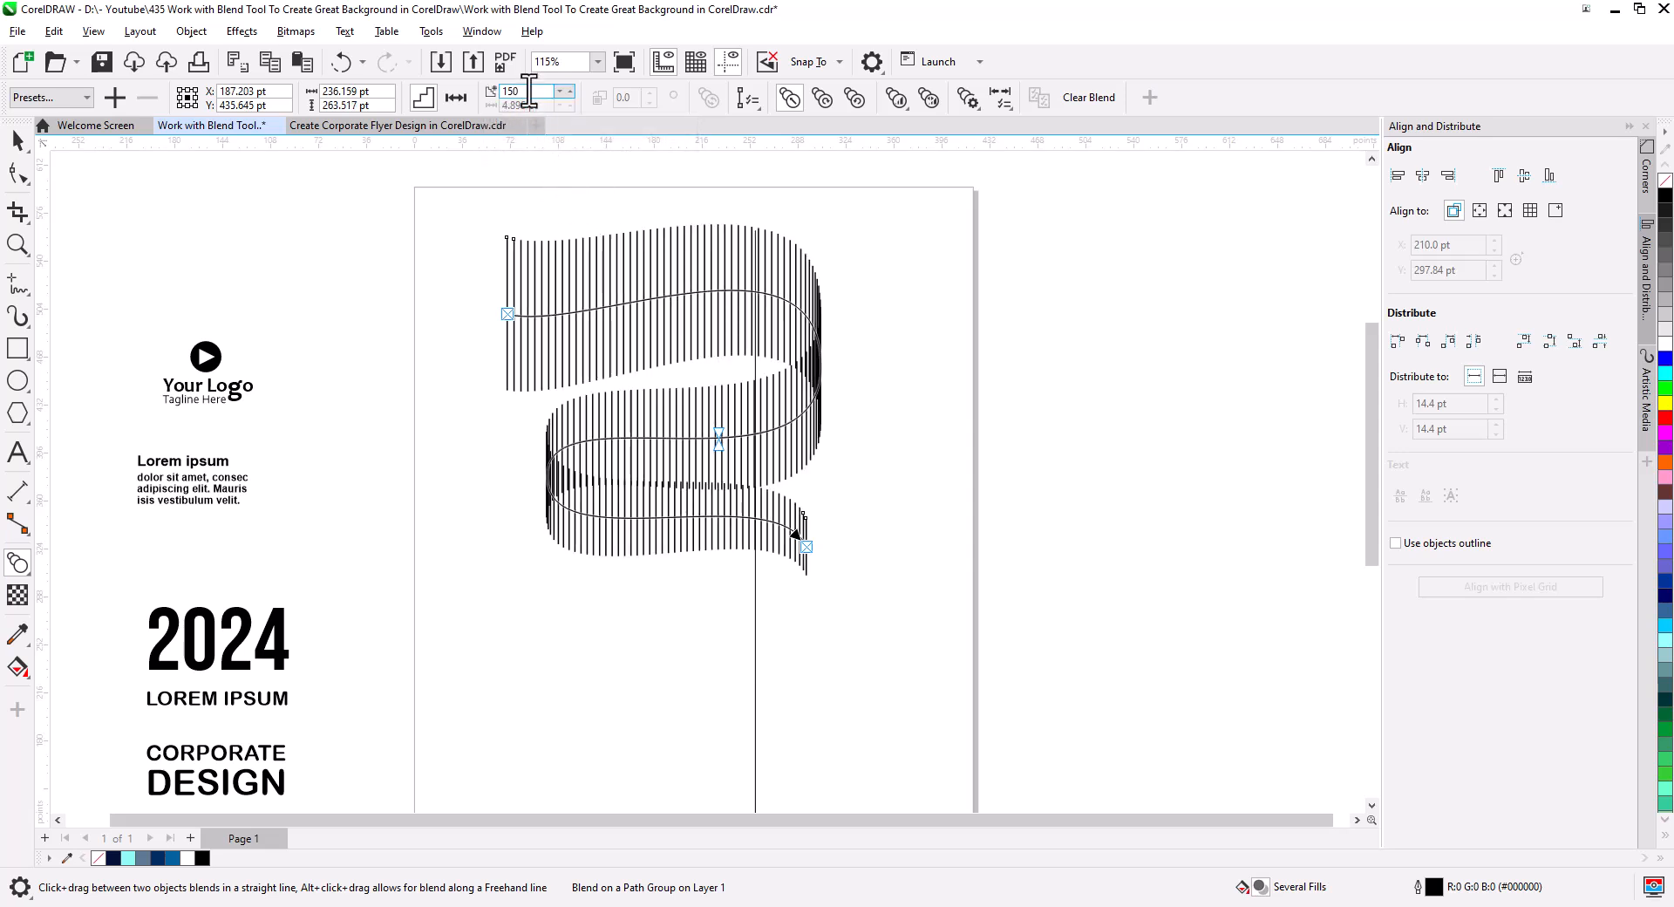
{"action": "type", "text": "200"}
{"action": "key", "text": "Return"}
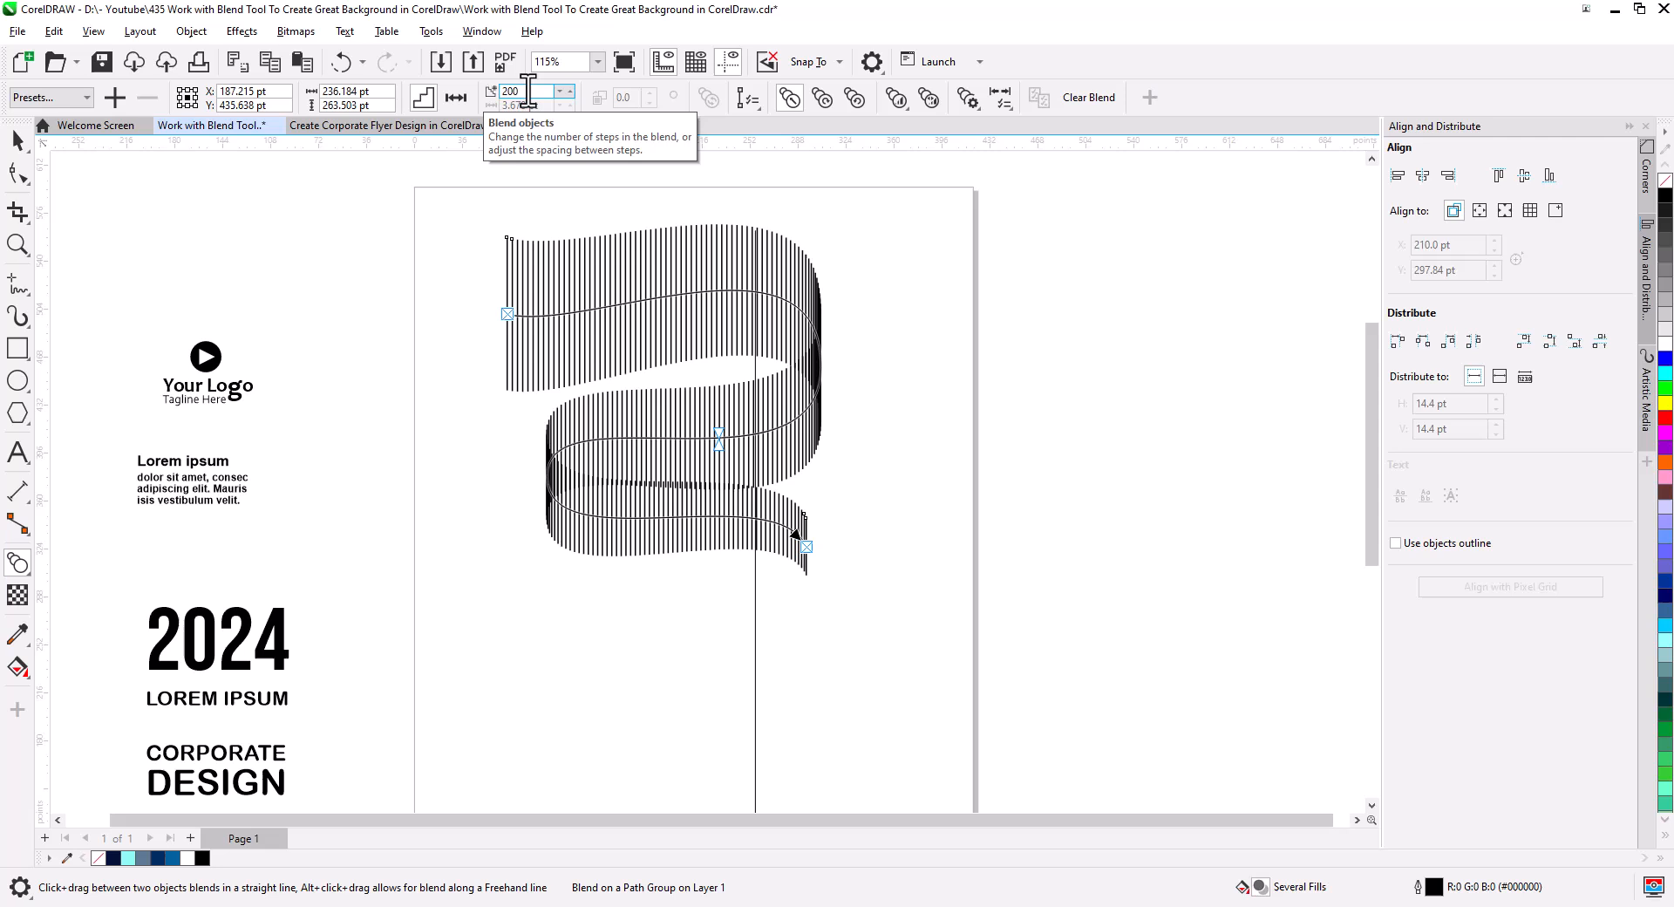
Select the blend's path curve and move its start node slightly up with the Shape tool.
{"action": "left_click", "coordinate": [18, 139]}
{"action": "scroll", "coordinate": [747, 378], "scroll_direction": "up", "scroll_amount": 3}
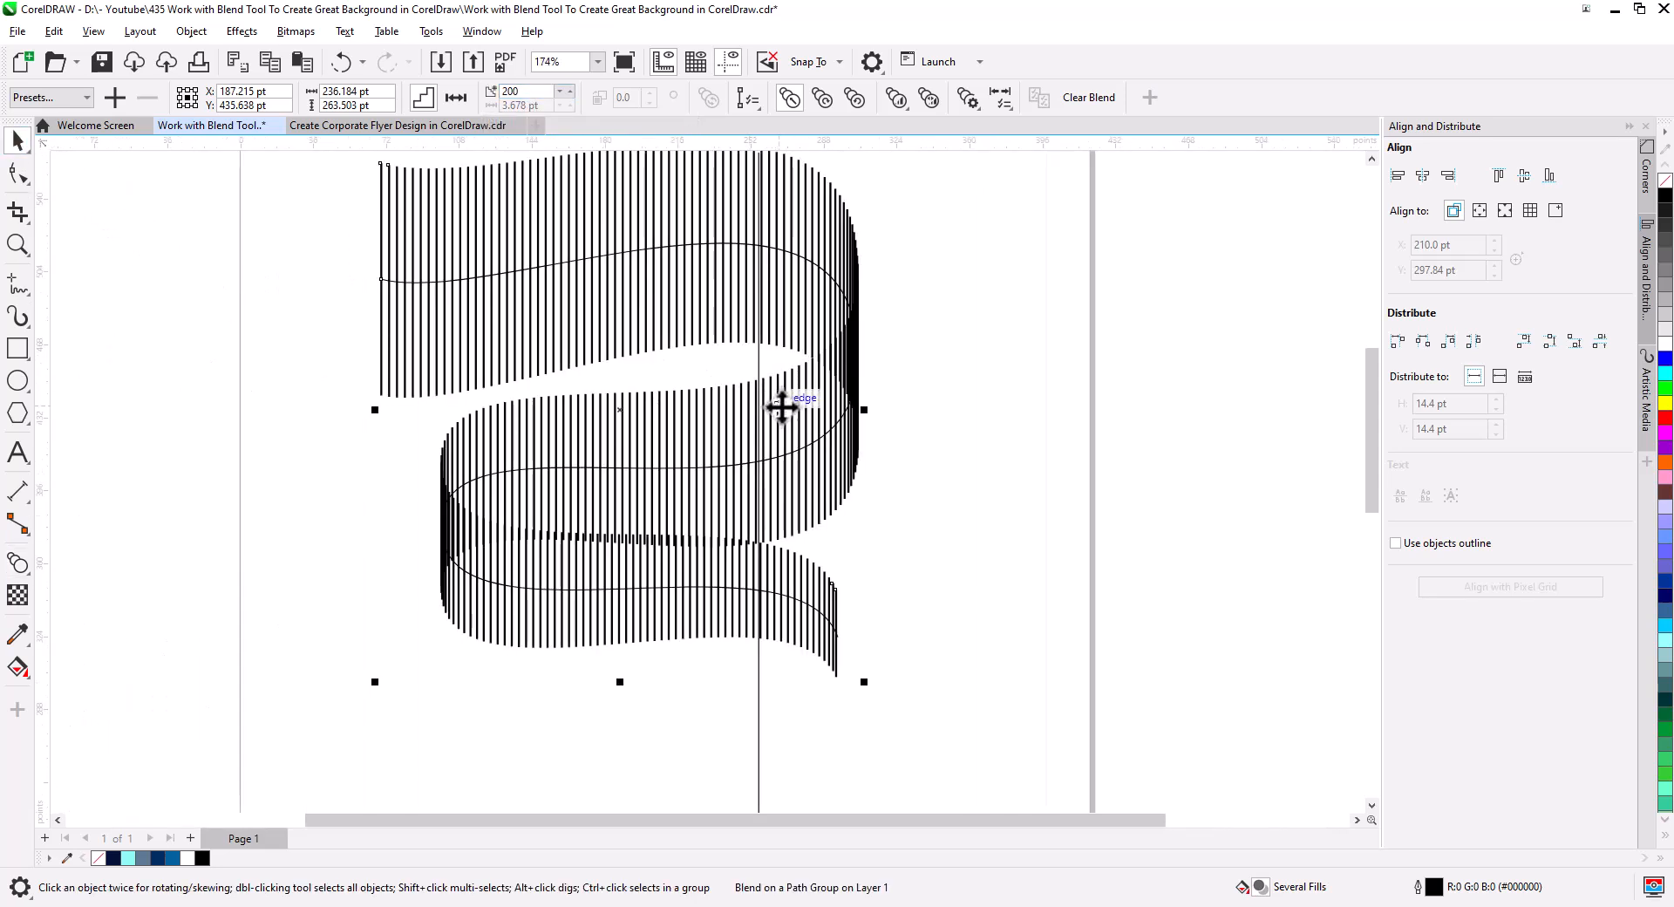
{"action": "left_click", "coordinate": [781, 403]}
{"action": "scroll", "coordinate": [579, 366], "scroll_direction": "down", "scroll_amount": 1}
{"action": "left_click", "coordinate": [18, 173]}
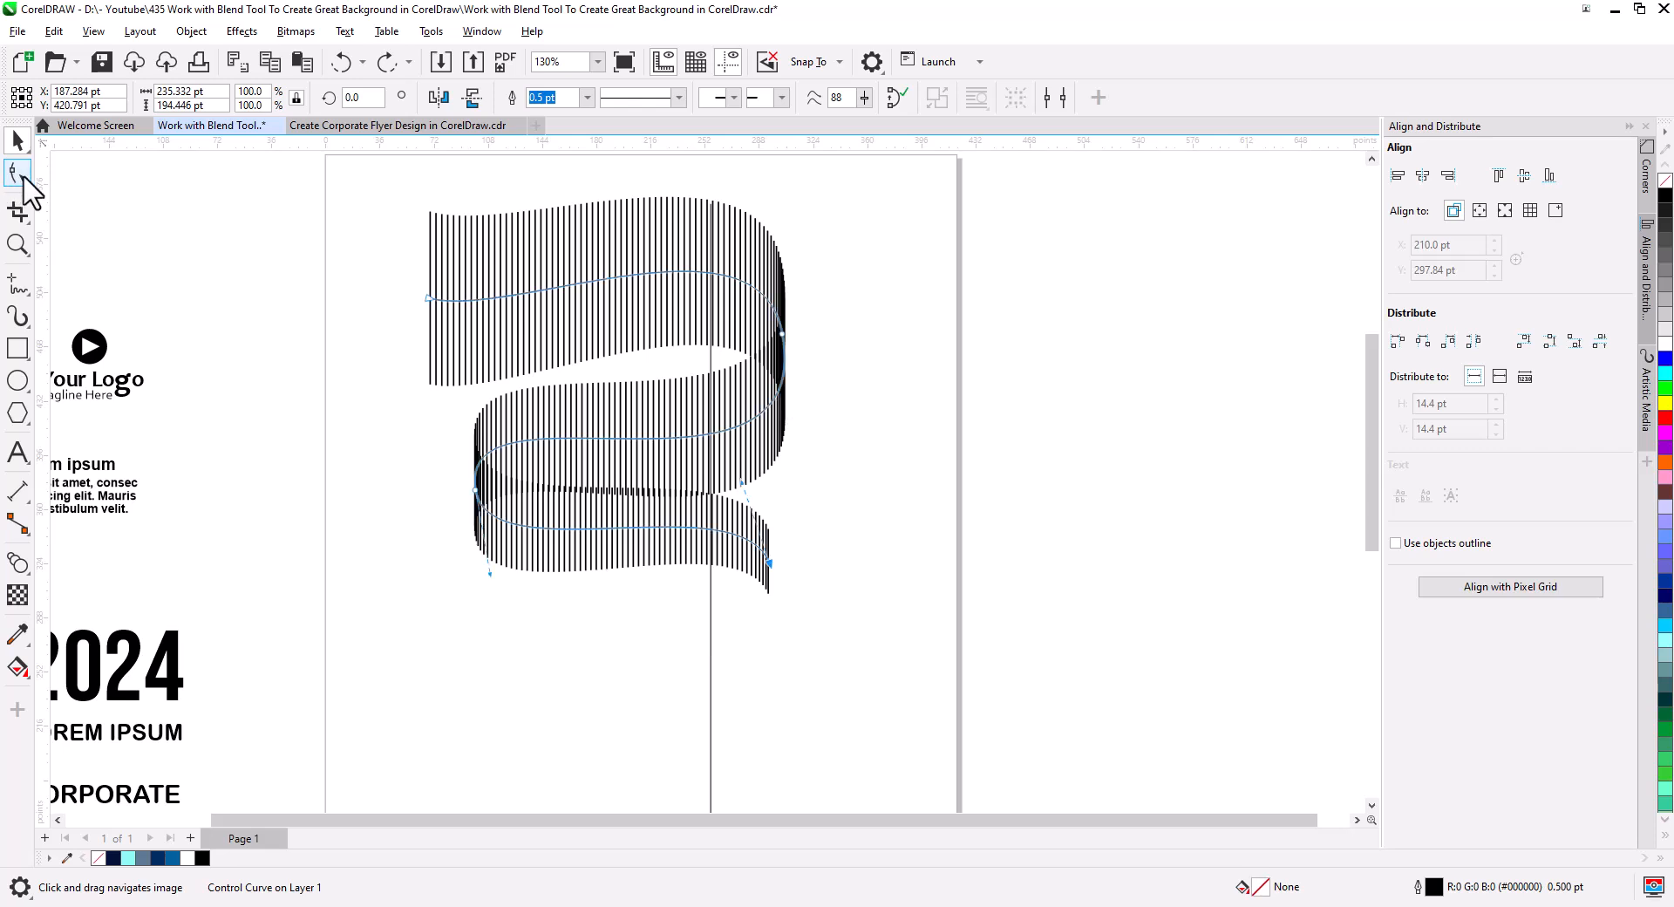
{"action": "mouse_move", "coordinate": [429, 297]}
{"action": "left_mouse_down"}
{"action": "mouse_move", "coordinate": [431, 269]}
{"action": "mouse_move", "coordinate": [513, 259]}
{"action": "mouse_move", "coordinate": [431, 290]}
{"action": "left_mouse_up"}
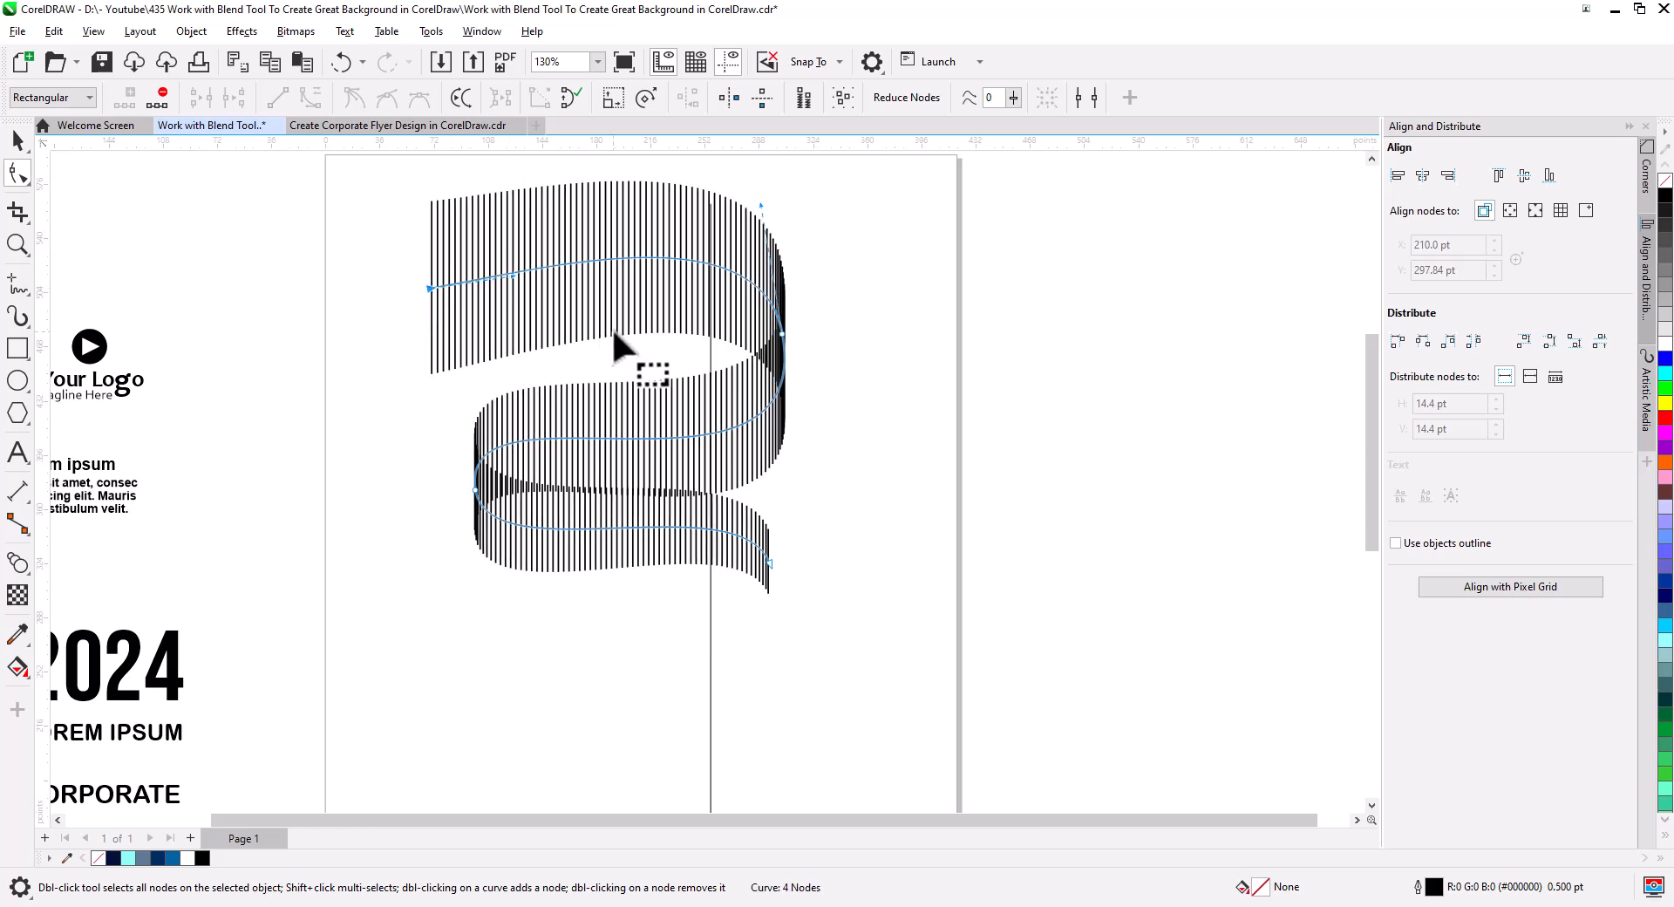
Make the handles of the path's right-hand bend node more vertical and lengthen the lower one.
{"action": "left_click_drag", "start_coordinate": [628, 347], "coordinate": [569, 340]}
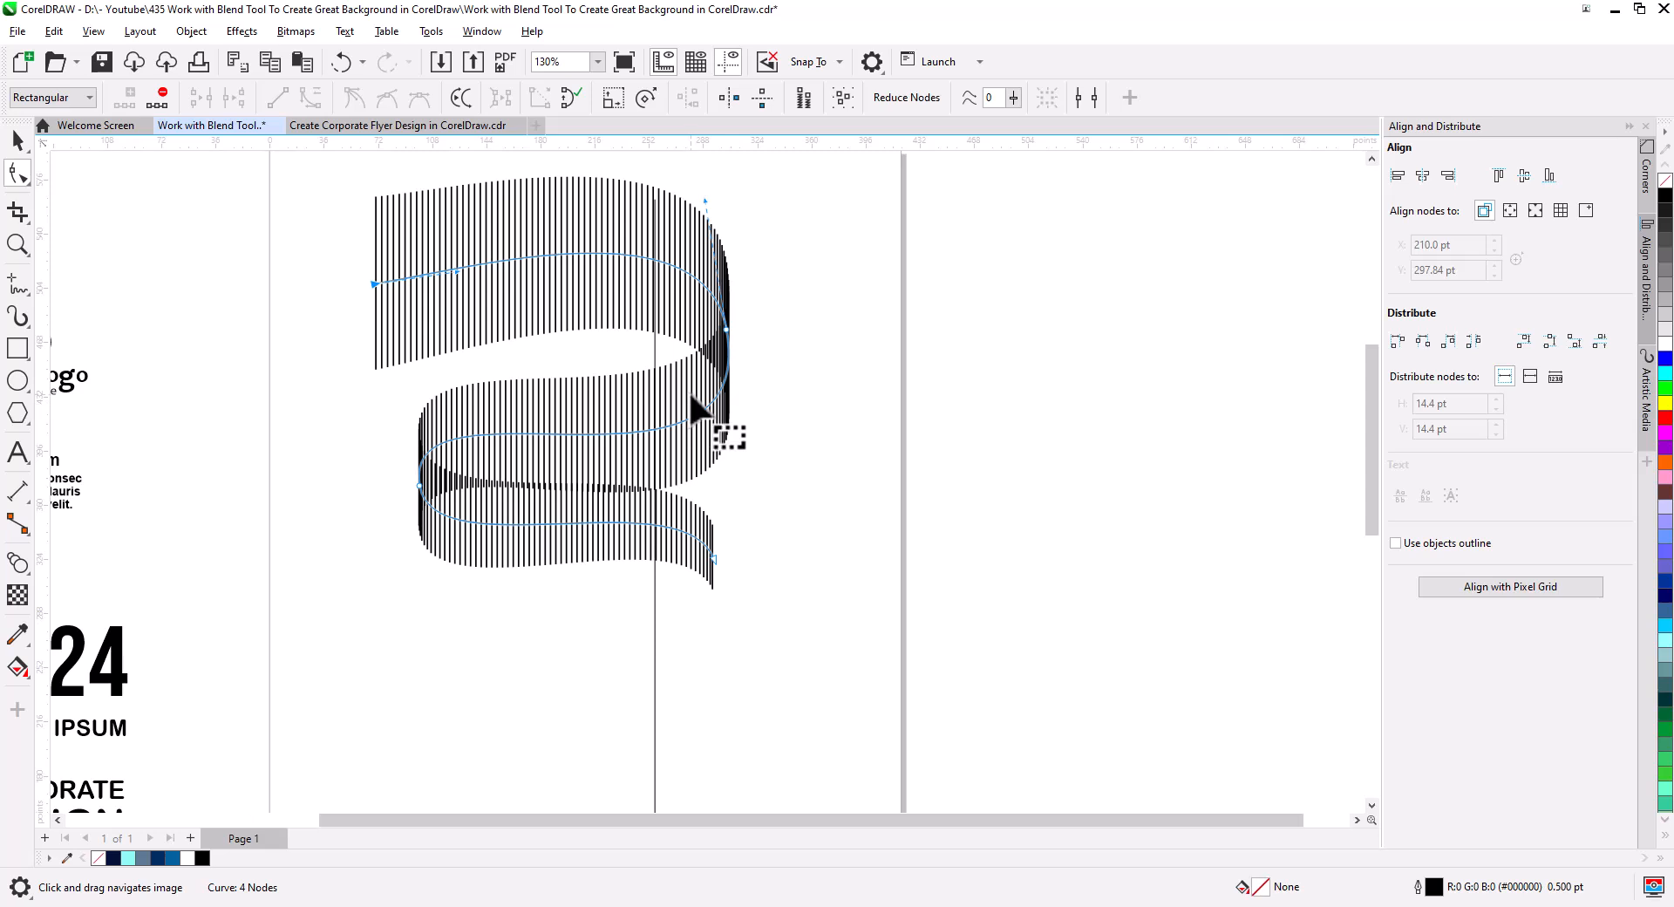
{"action": "scroll", "coordinate": [693, 422], "scroll_direction": "up", "scroll_amount": 2}
{"action": "left_click", "coordinate": [753, 367]}
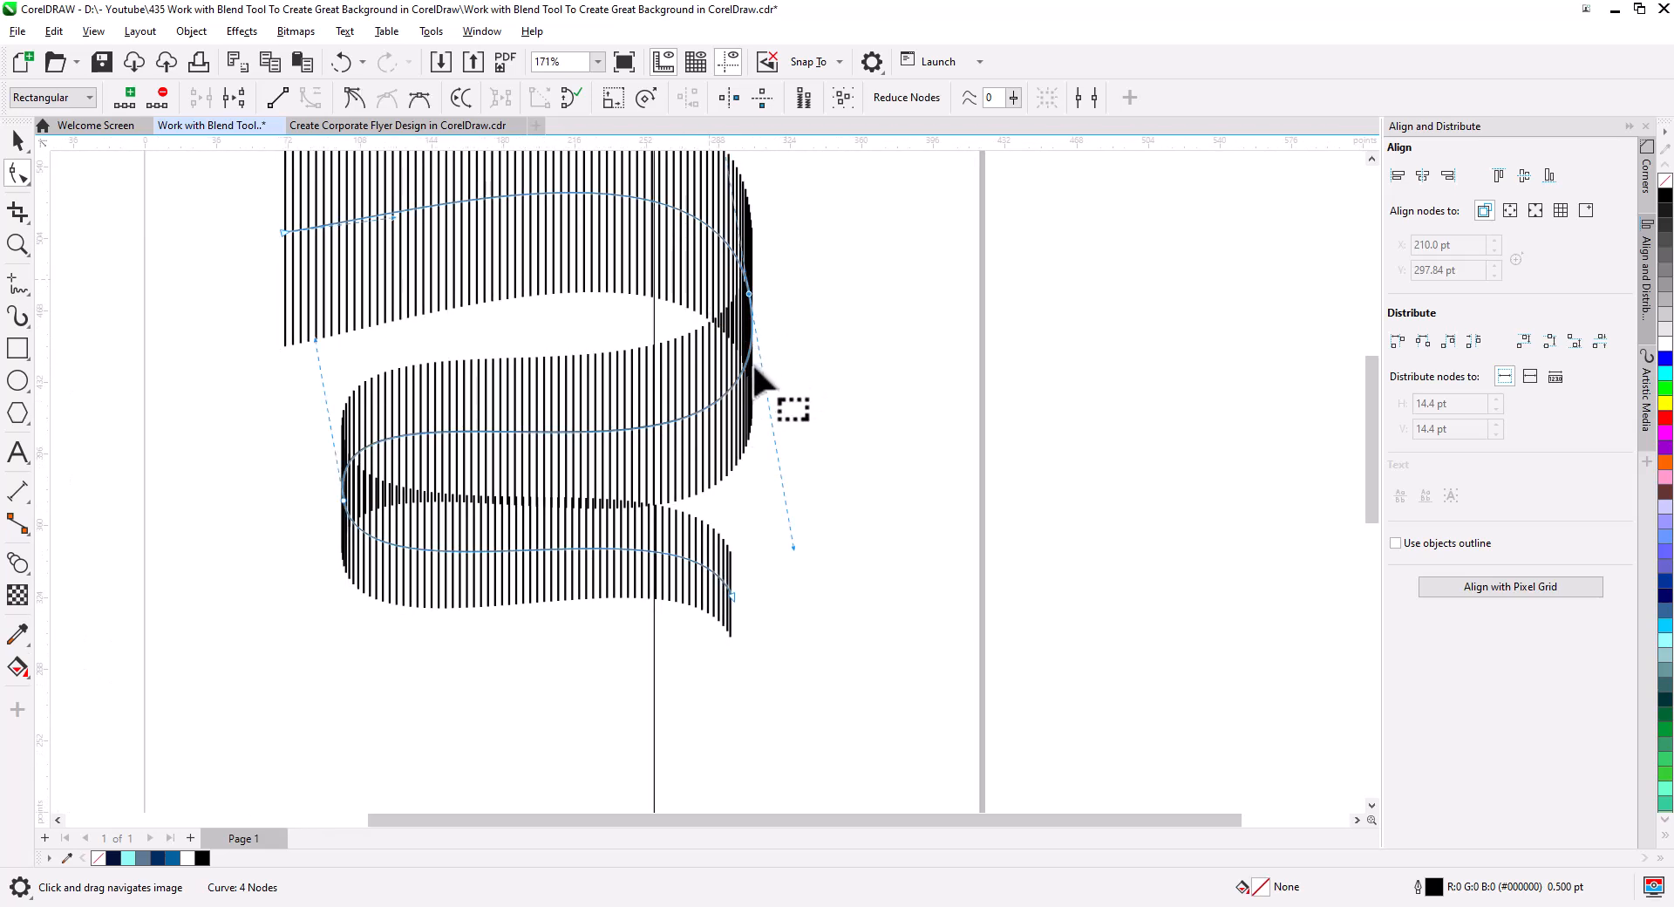
{"action": "left_click_drag", "start_coordinate": [787, 533], "coordinate": [801, 588]}
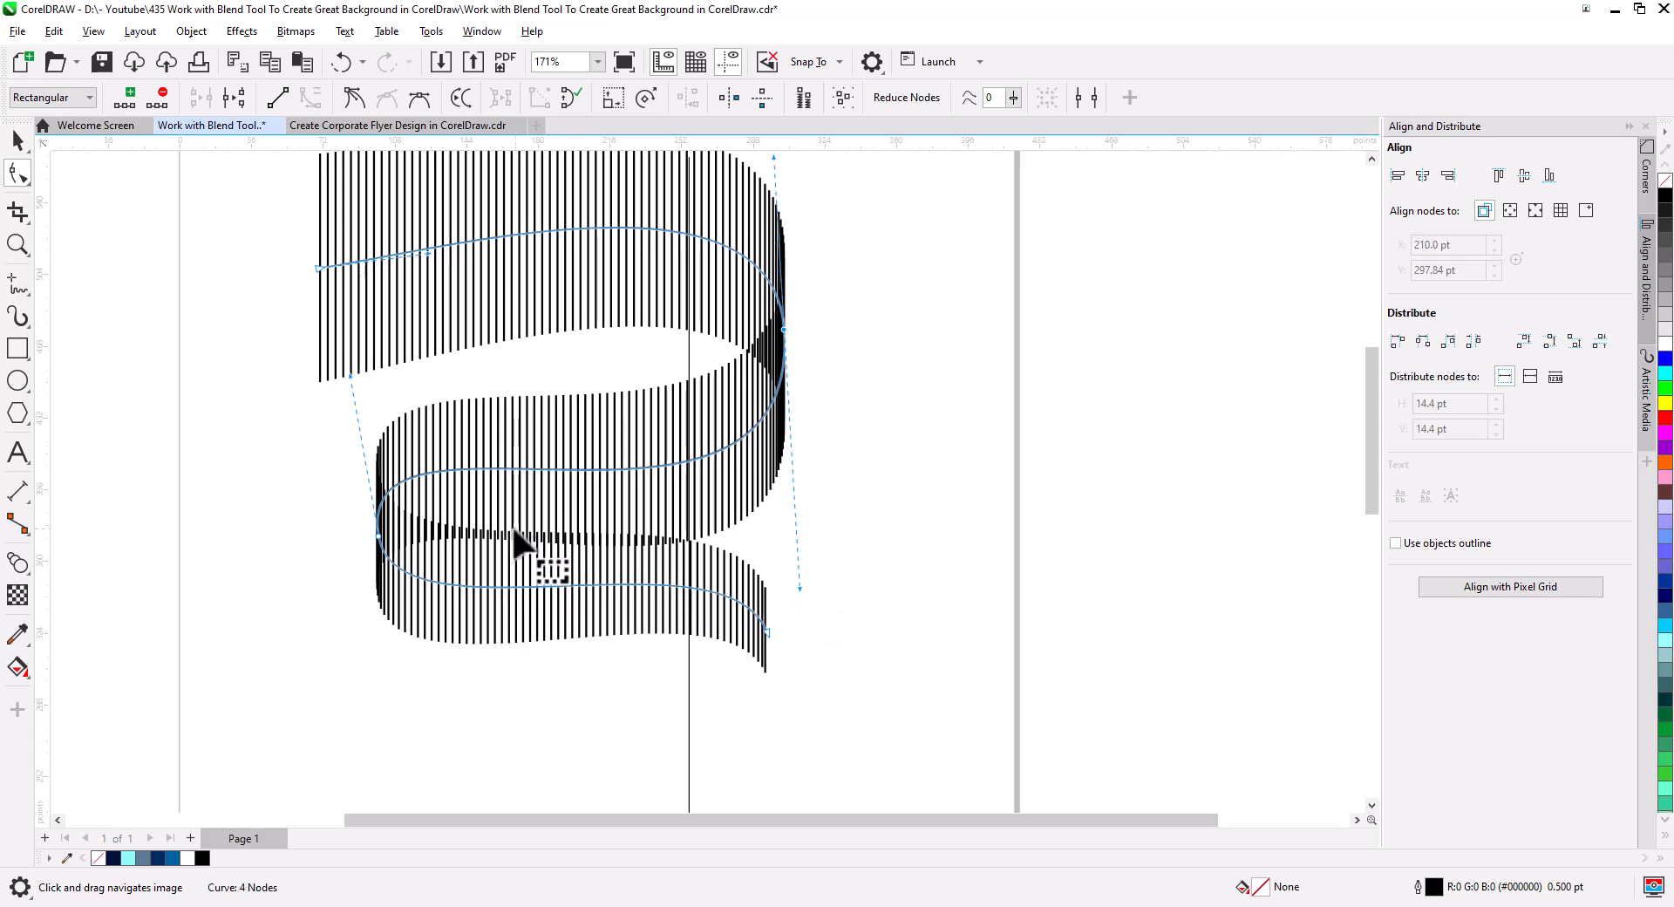
Raise the left bend and end nodes of the upper ribbon's path, narrow its end, and move the right bend outward about 9 pt.
{"action": "left_click_drag", "start_coordinate": [381, 537], "coordinate": [380, 525]}
{"action": "left_click_drag", "start_coordinate": [769, 624], "coordinate": [768, 605]}
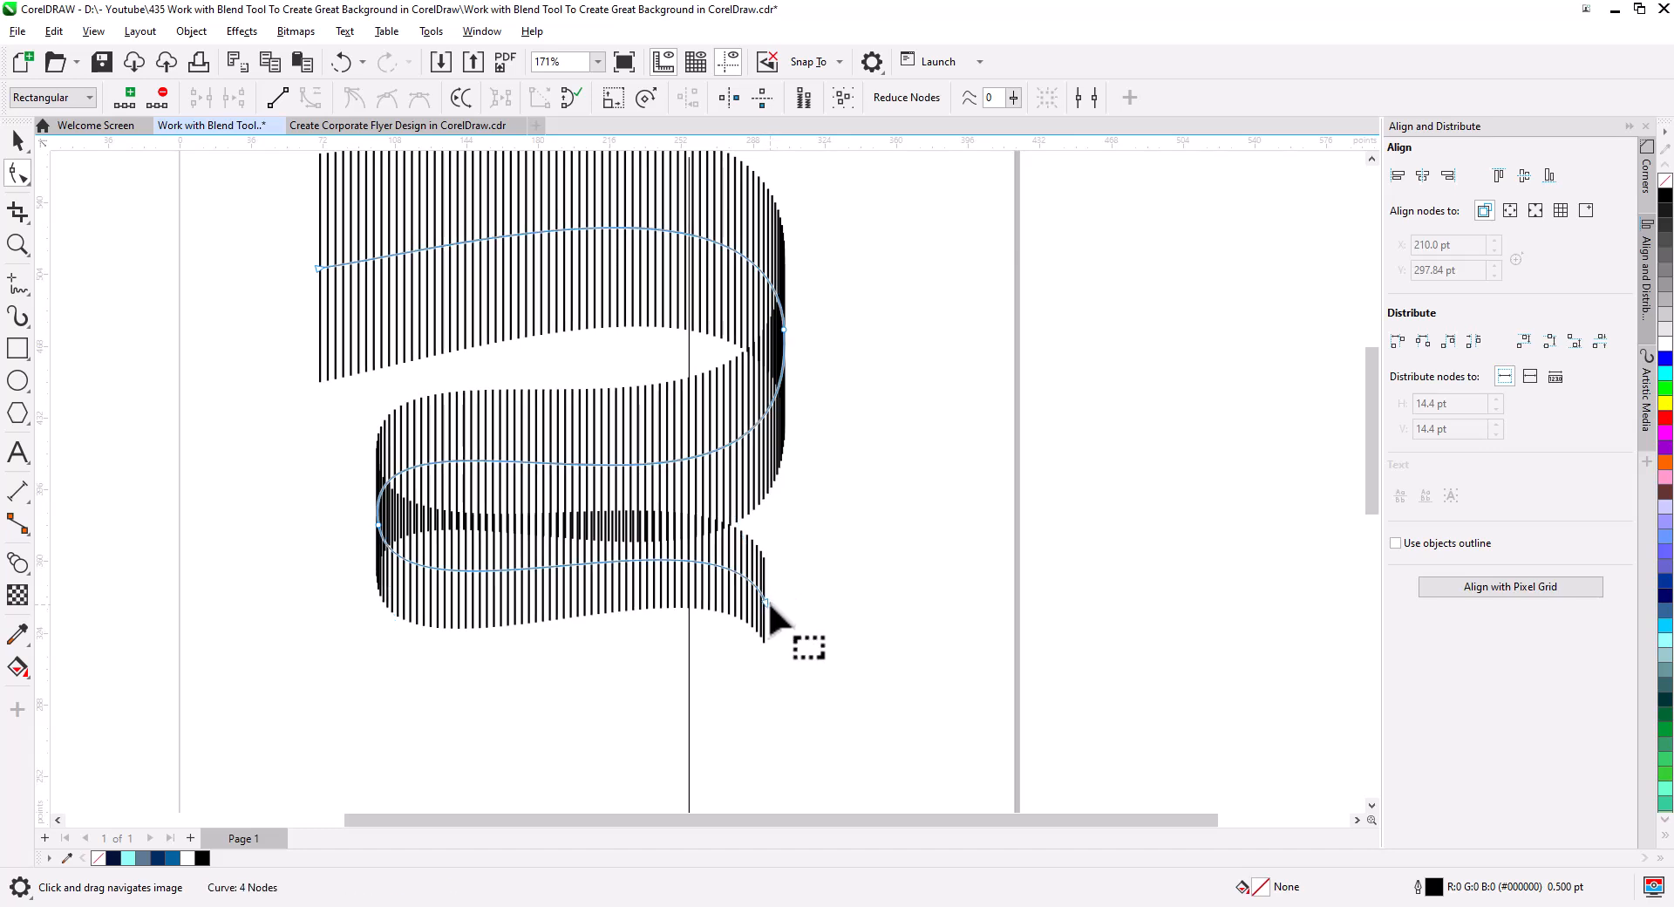
{"action": "left_click_drag", "start_coordinate": [768, 603], "coordinate": [752, 598]}
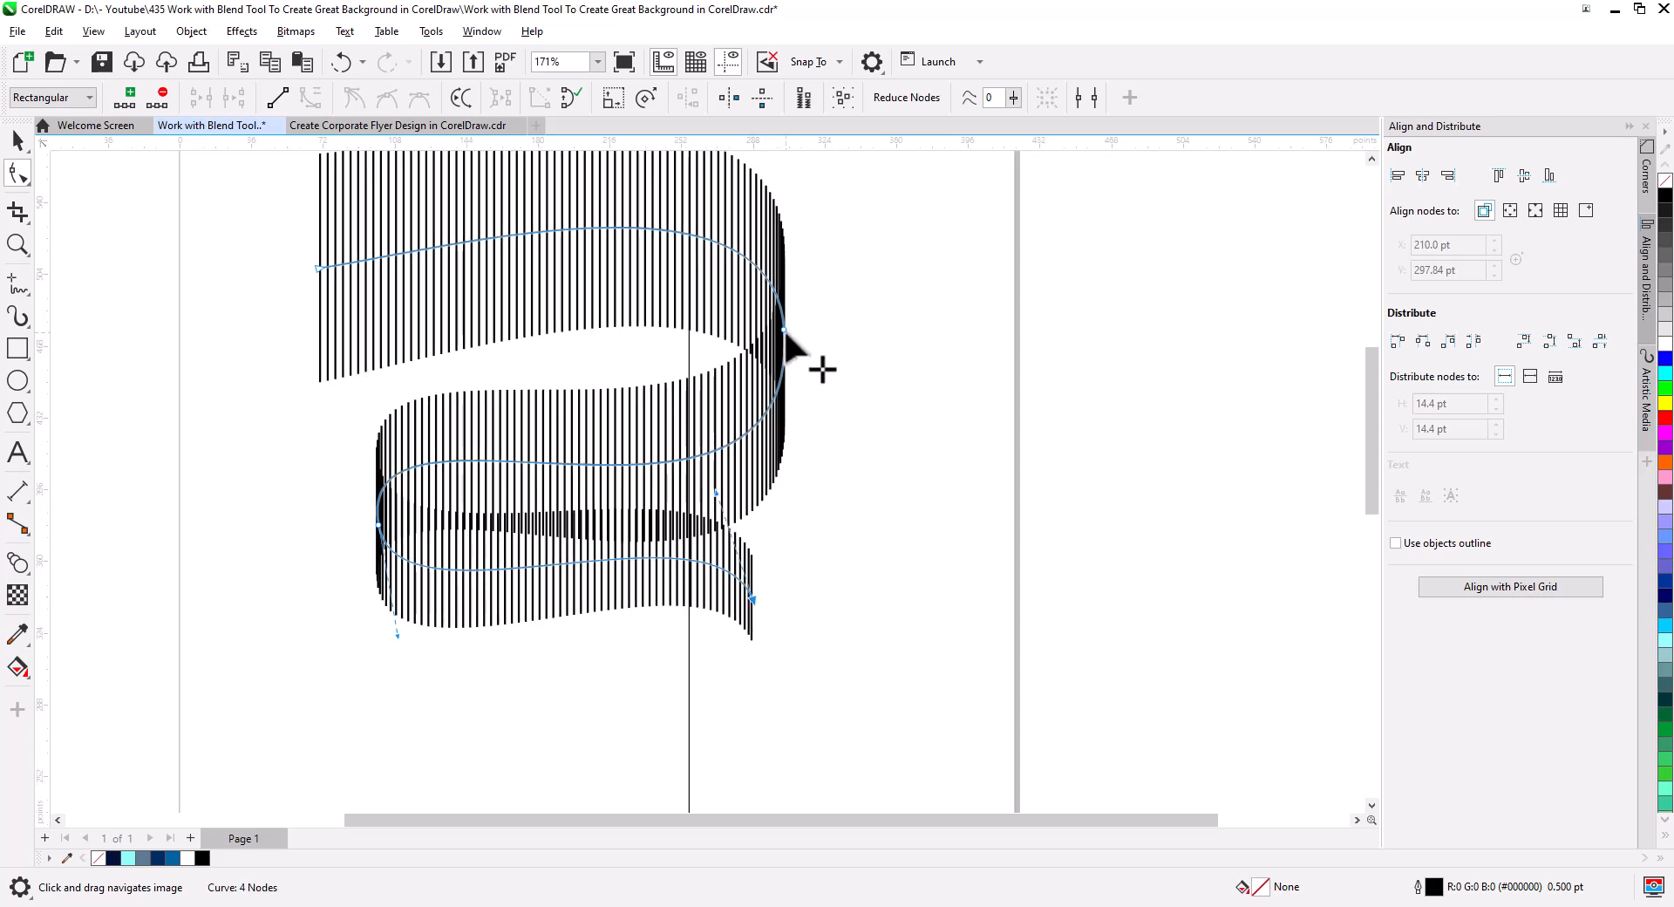
{"action": "left_click_drag", "start_coordinate": [783, 328], "coordinate": [802, 328]}
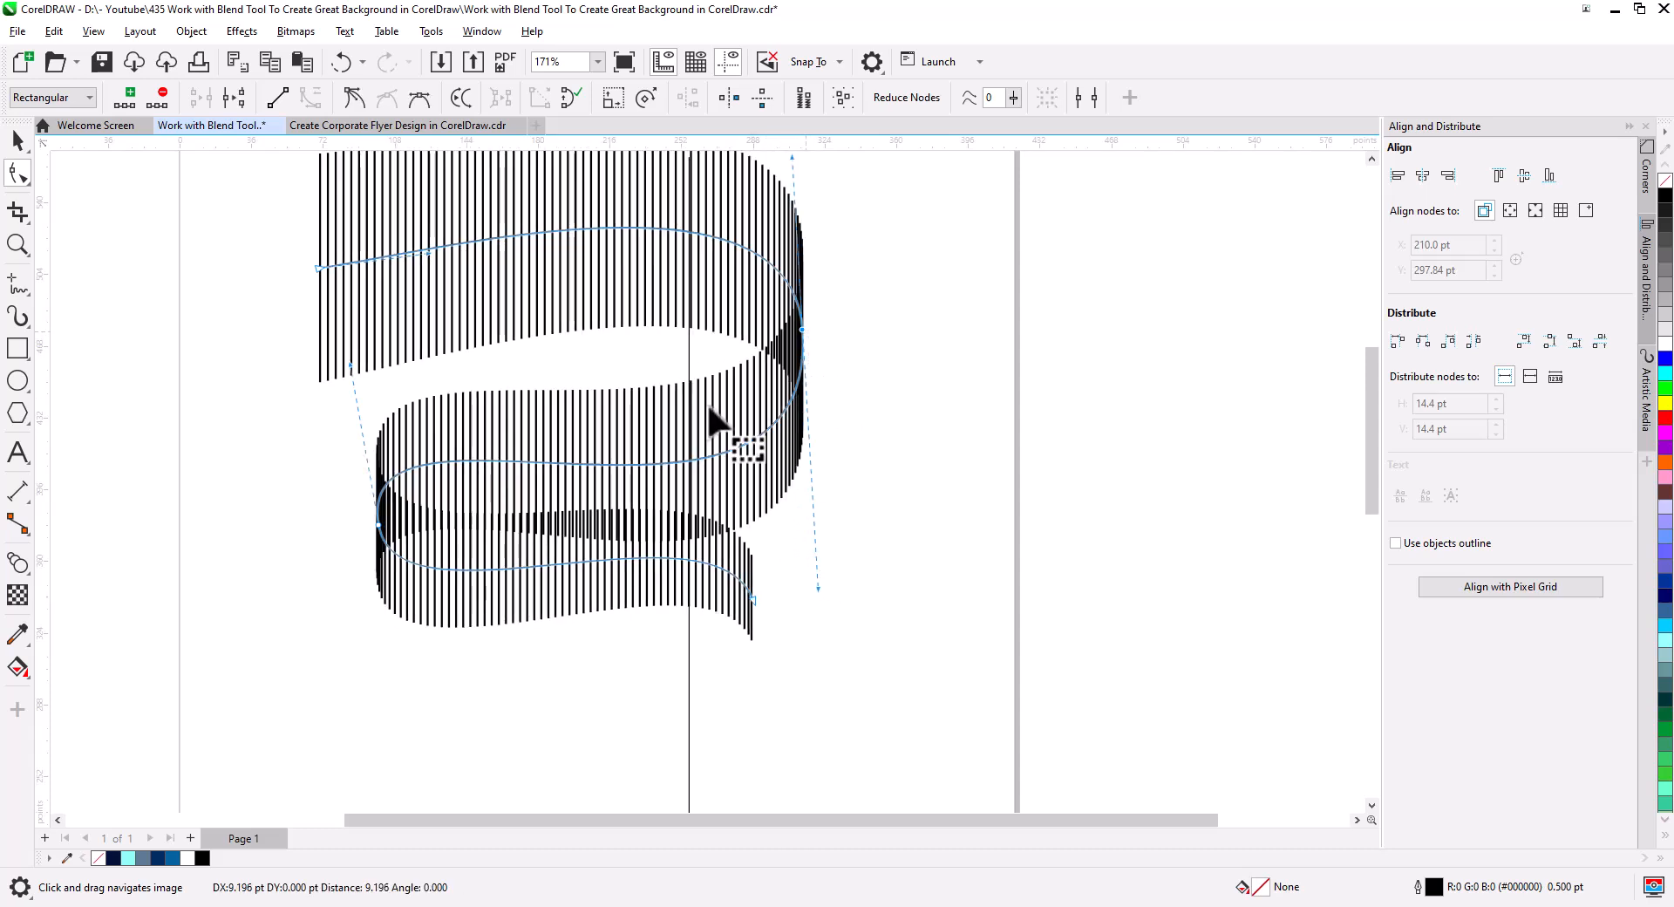
Draw a freehand curve about 281 by 137 pt from the page's lower left edge, looping back beneath itself.
{"action": "scroll", "coordinate": [708, 407], "scroll_direction": "down", "scroll_amount": 3}
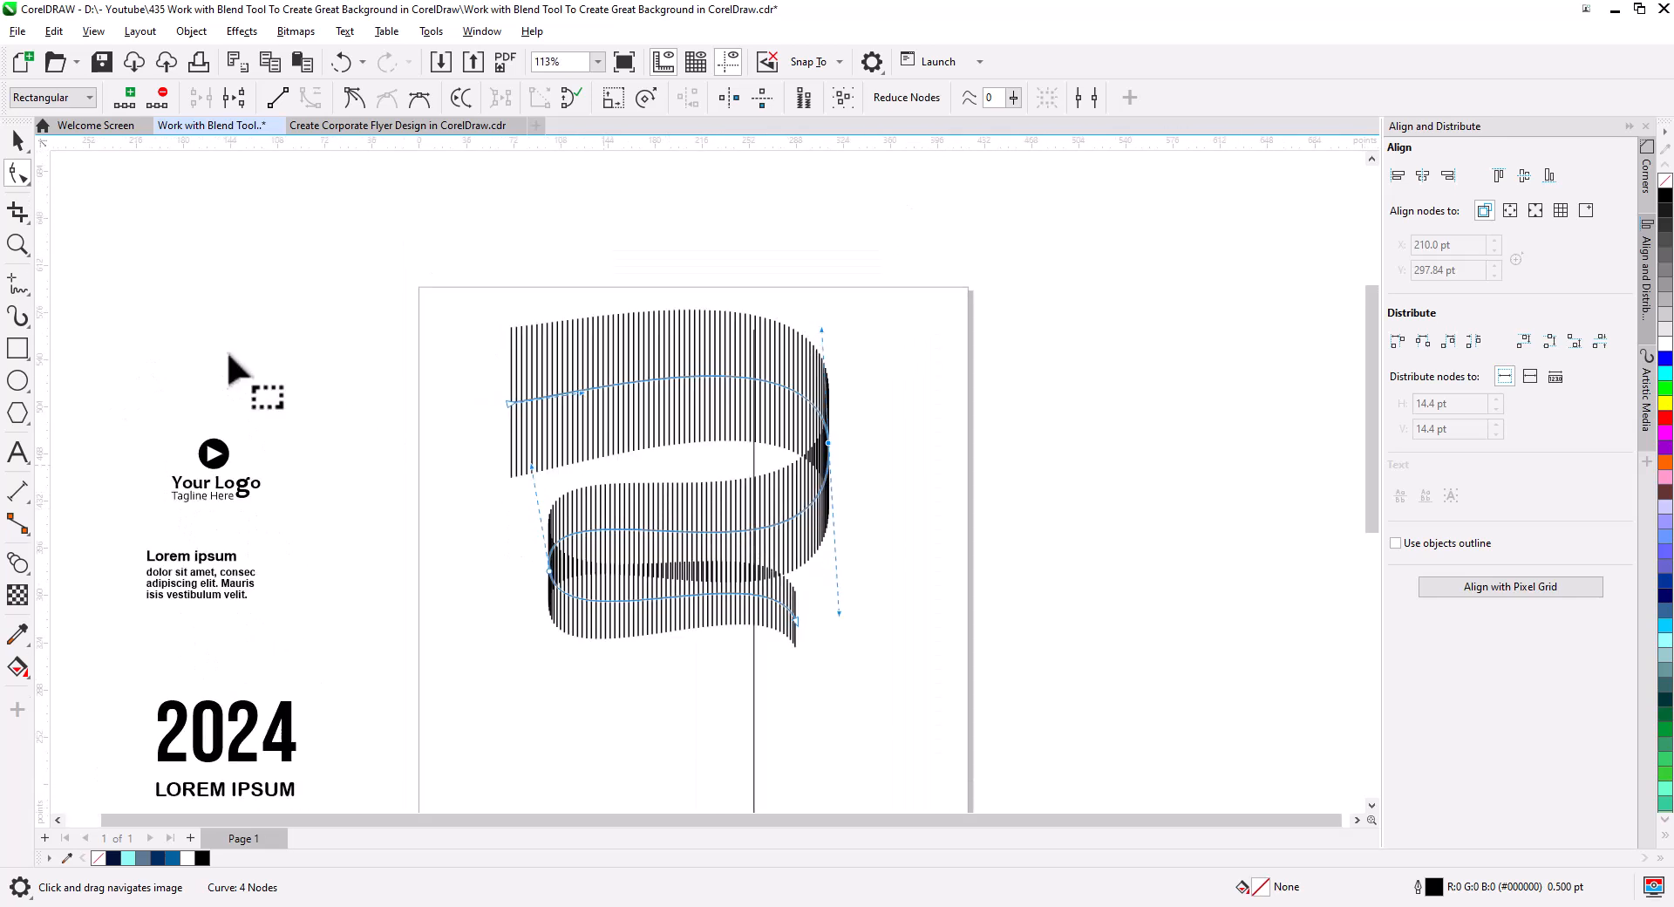
{"action": "left_click", "coordinate": [18, 141]}
{"action": "scroll", "coordinate": [657, 586], "scroll_direction": "down", "scroll_amount": 3}
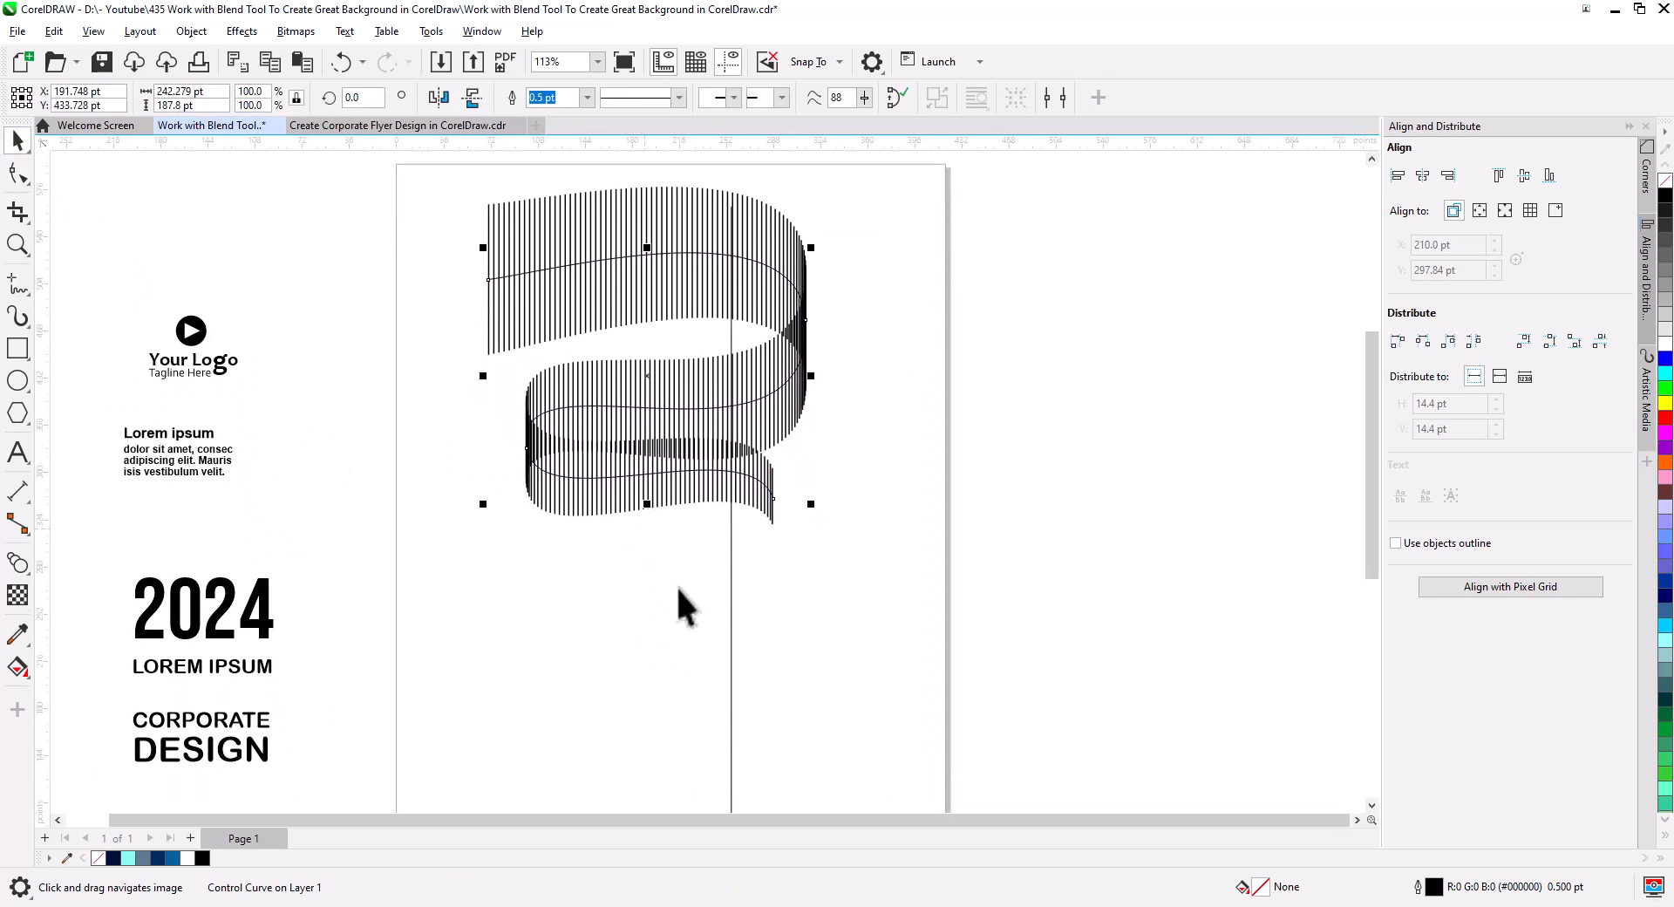
{"action": "scroll", "coordinate": [685, 606], "scroll_direction": "down", "scroll_amount": 3}
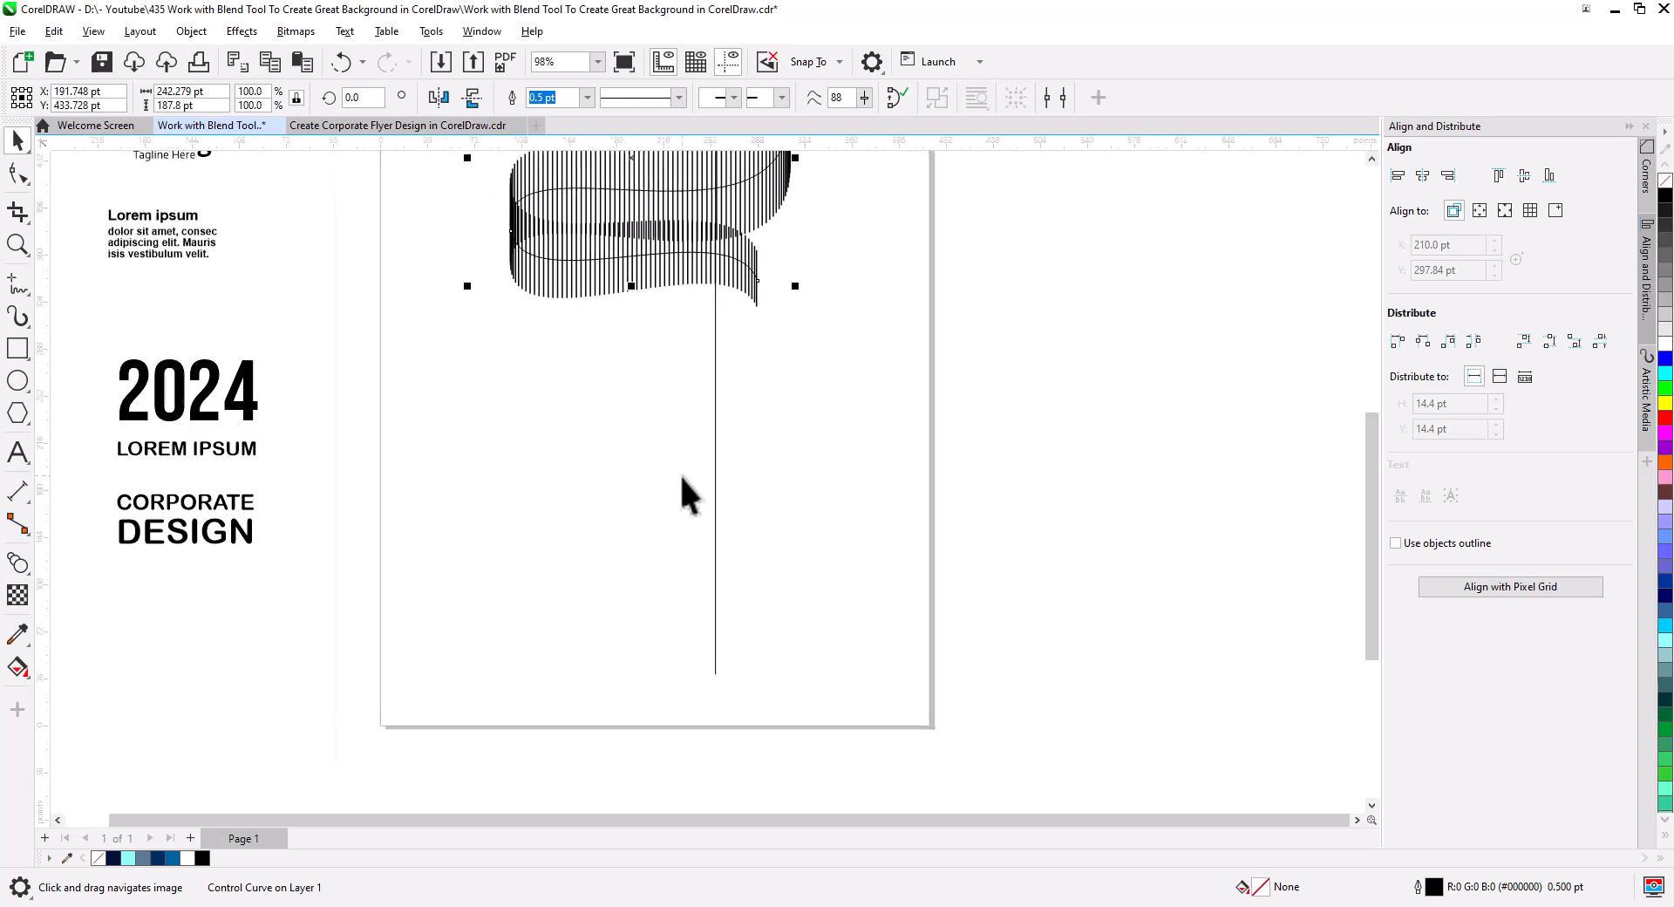
{"action": "scroll", "coordinate": [682, 478], "scroll_direction": "up", "scroll_amount": 1}
{"action": "scroll", "coordinate": [516, 506], "scroll_direction": "down", "scroll_amount": 1}
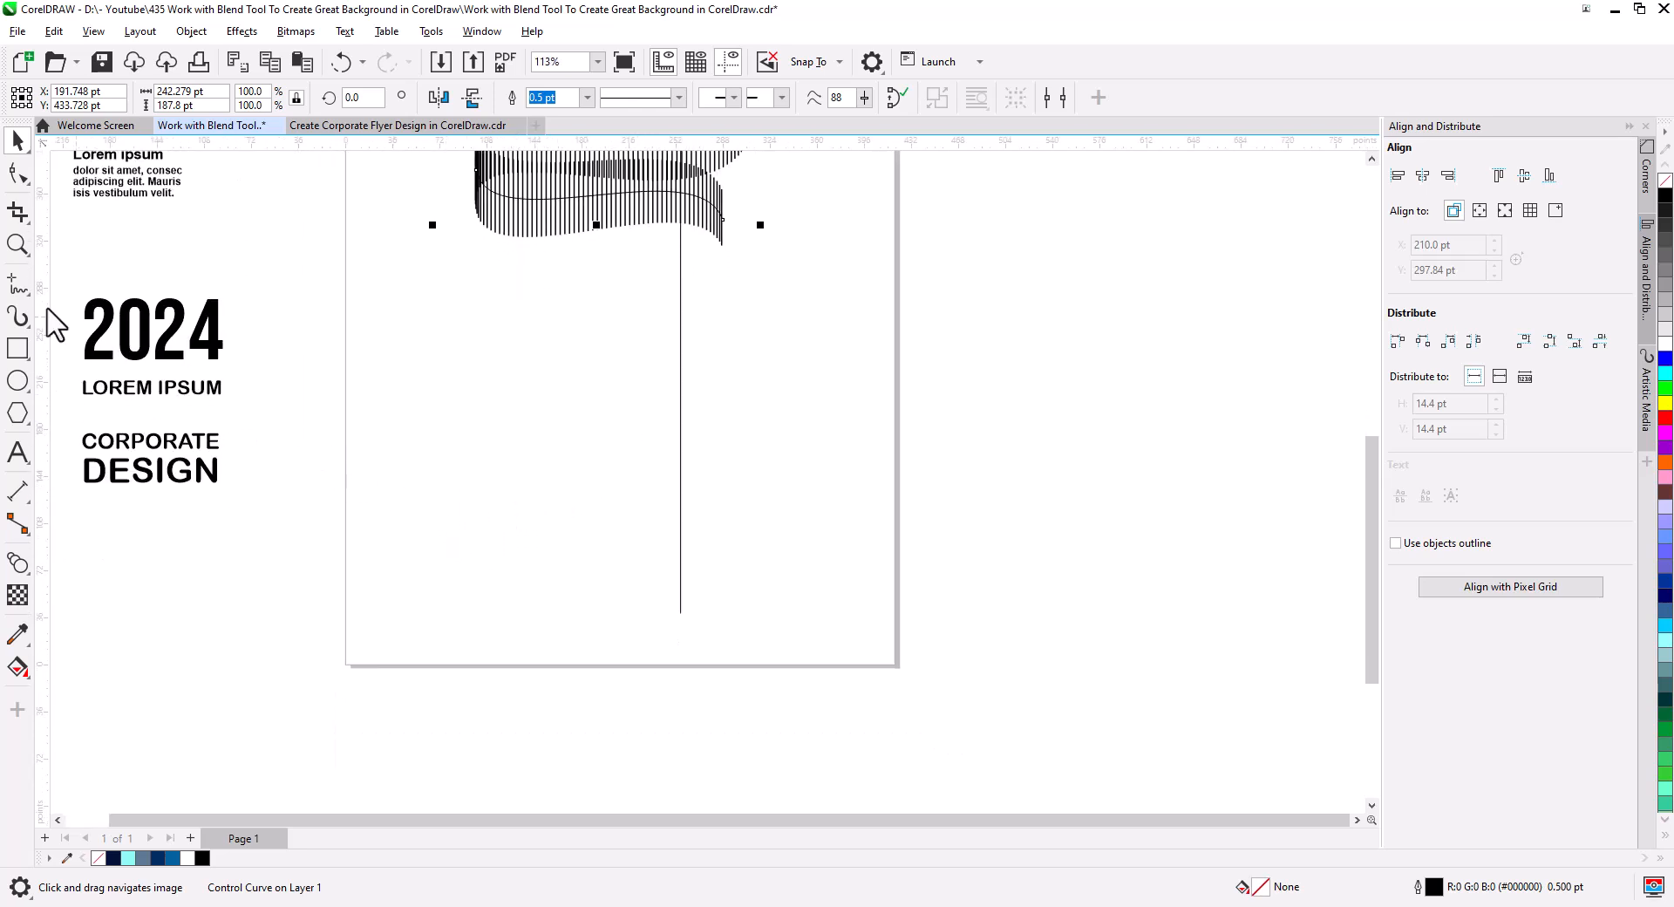
{"action": "left_click", "coordinate": [17, 283]}
{"action": "mouse_move", "coordinate": [348, 442]}
{"action": "left_mouse_down"}
{"action": "mouse_move", "coordinate": [483, 452]}
{"action": "mouse_move", "coordinate": [658, 420]}
{"action": "mouse_move", "coordinate": [693, 459]}
{"action": "mouse_move", "coordinate": [589, 555]}
{"action": "mouse_move", "coordinate": [609, 595]}
{"action": "left_mouse_up"}
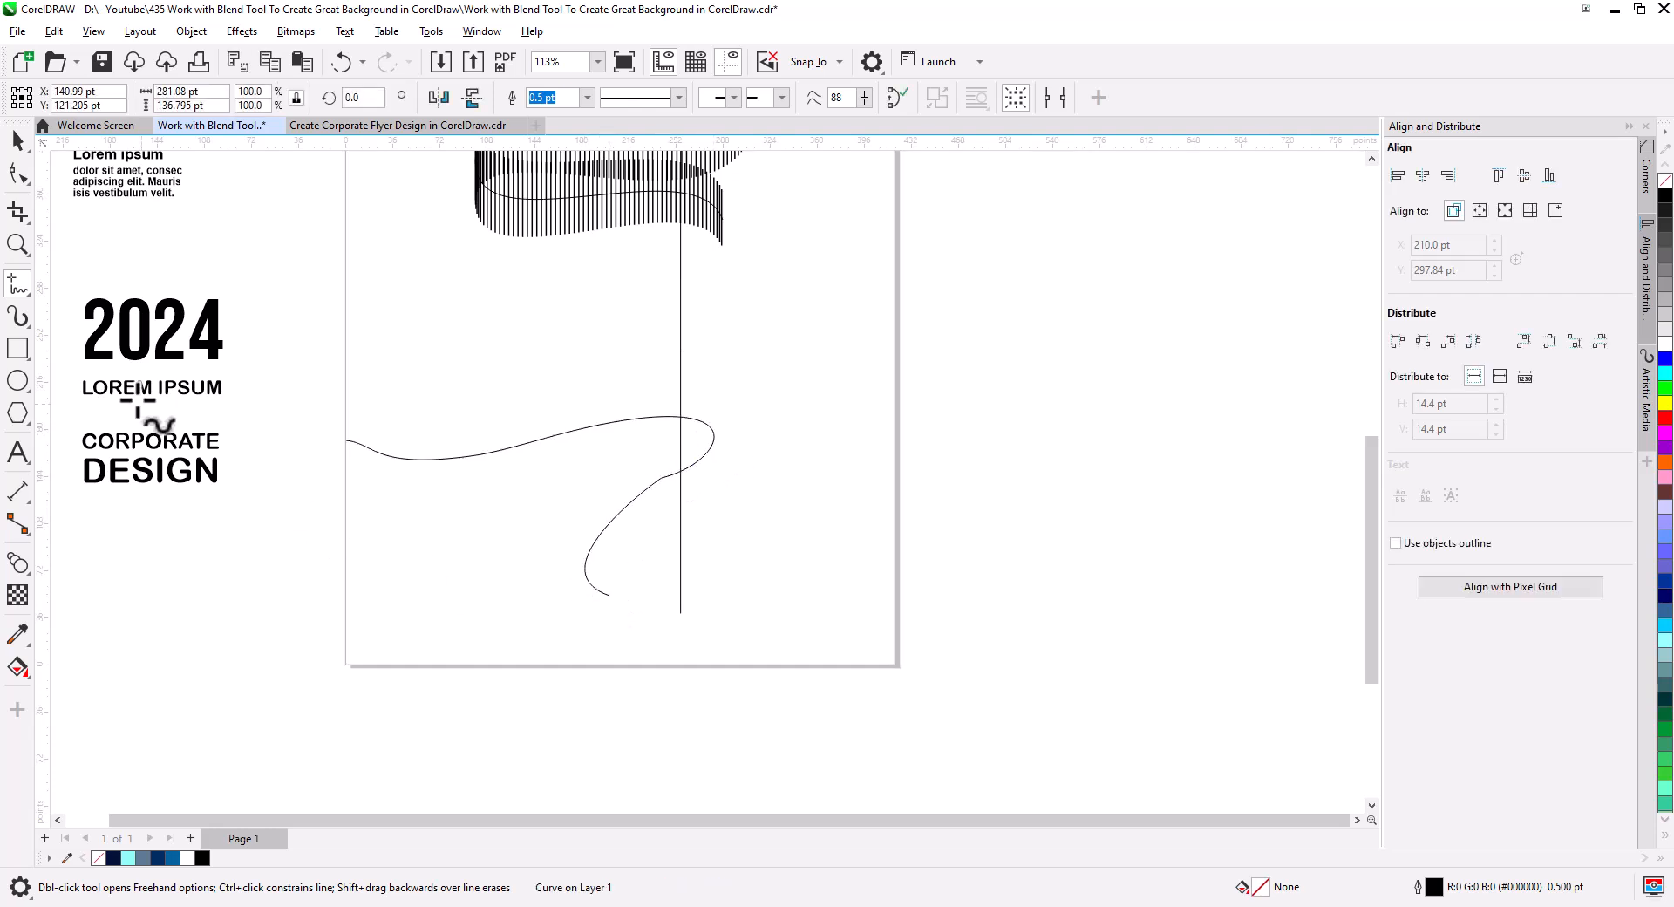
Smooth the freehand curve by deleting the extra node near its start and adjusting the neighbouring handle.
{"action": "key", "text": "F10"}
{"action": "left_click", "coordinate": [467, 456]}
{"action": "key", "text": "Delete"}
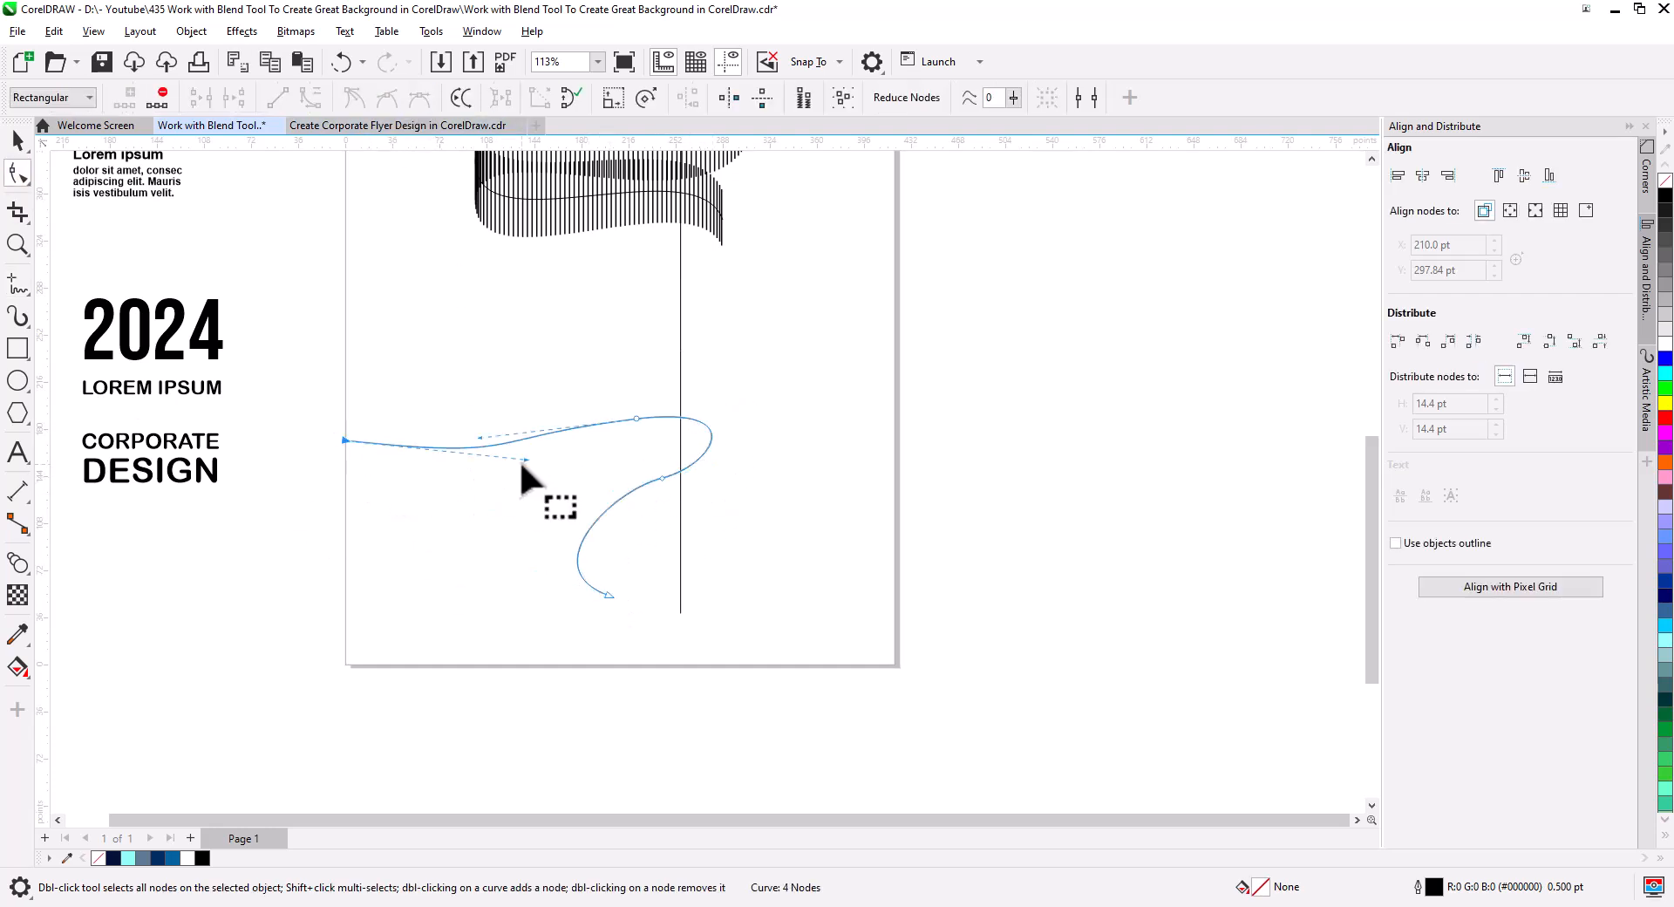
{"action": "left_click_drag", "start_coordinate": [519, 436], "coordinate": [482, 437]}
Copy the upper ribbon's tall start bar onto the start of the freehand curve at the page's left edge.
{"action": "left_click", "coordinate": [17, 141]}
{"action": "left_click", "coordinate": [435, 262]}
{"action": "left_click_drag", "start_coordinate": [437, 157], "coordinate": [467, 251]}
{"action": "key", "text": "F6"}
{"action": "left_click_drag", "start_coordinate": [377, 537], "coordinate": [378, 698]}
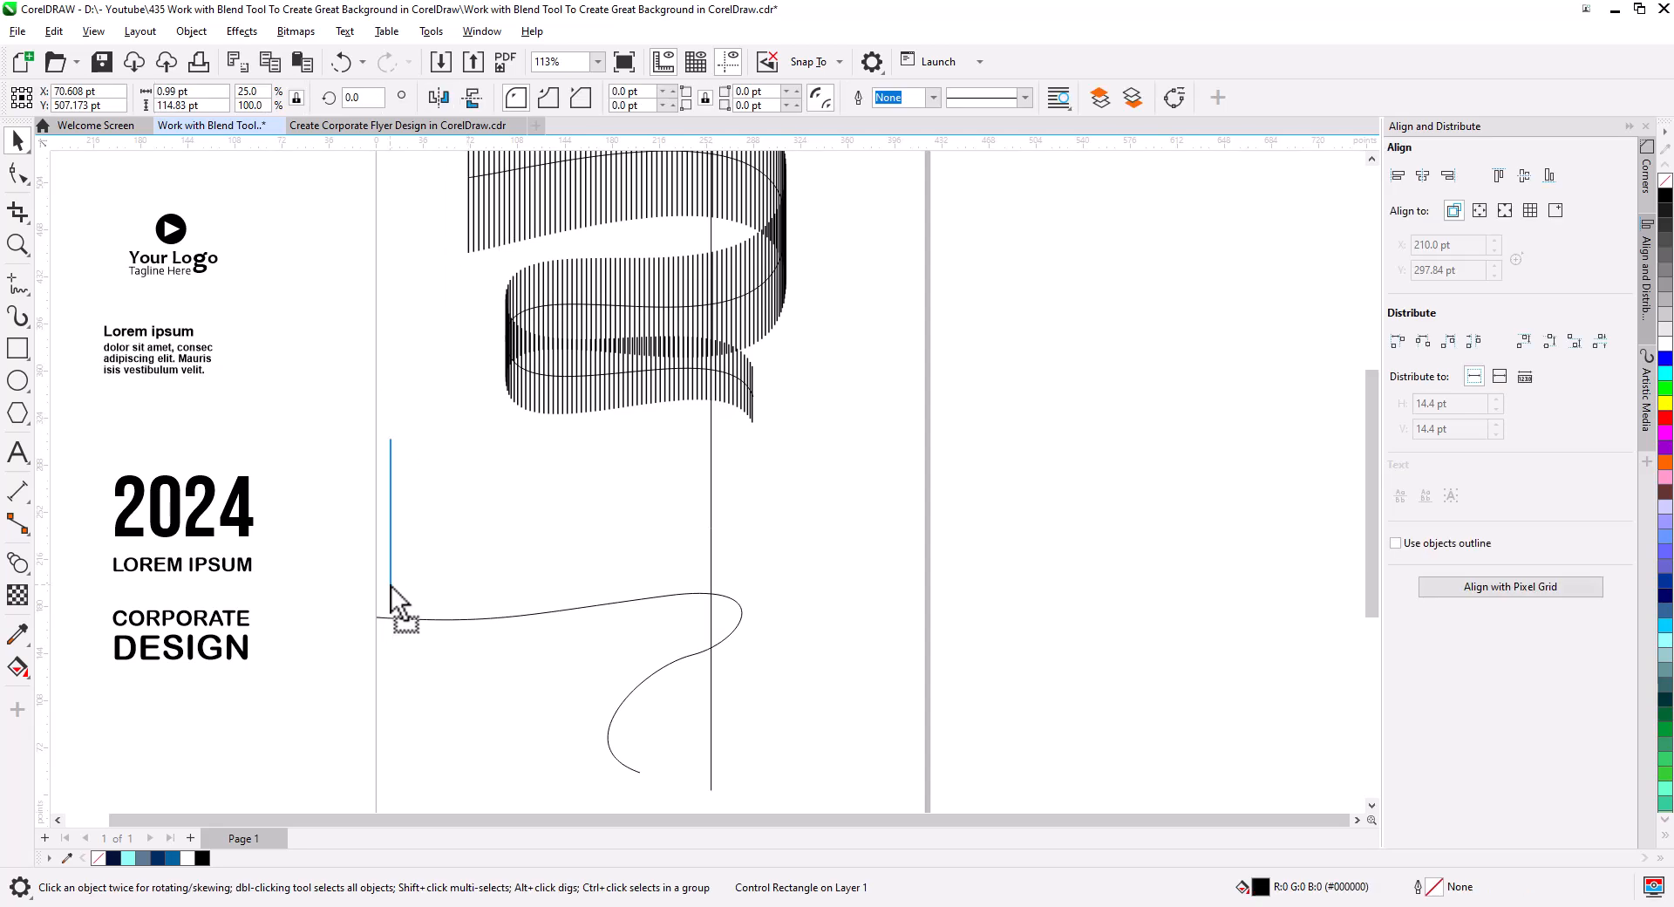
Copy the upper ribbon's short end bar to the freehand curve's lower end and reduce its height to about 34 pt.
{"action": "left_click_drag", "start_coordinate": [524, 680], "coordinate": [458, 459]}
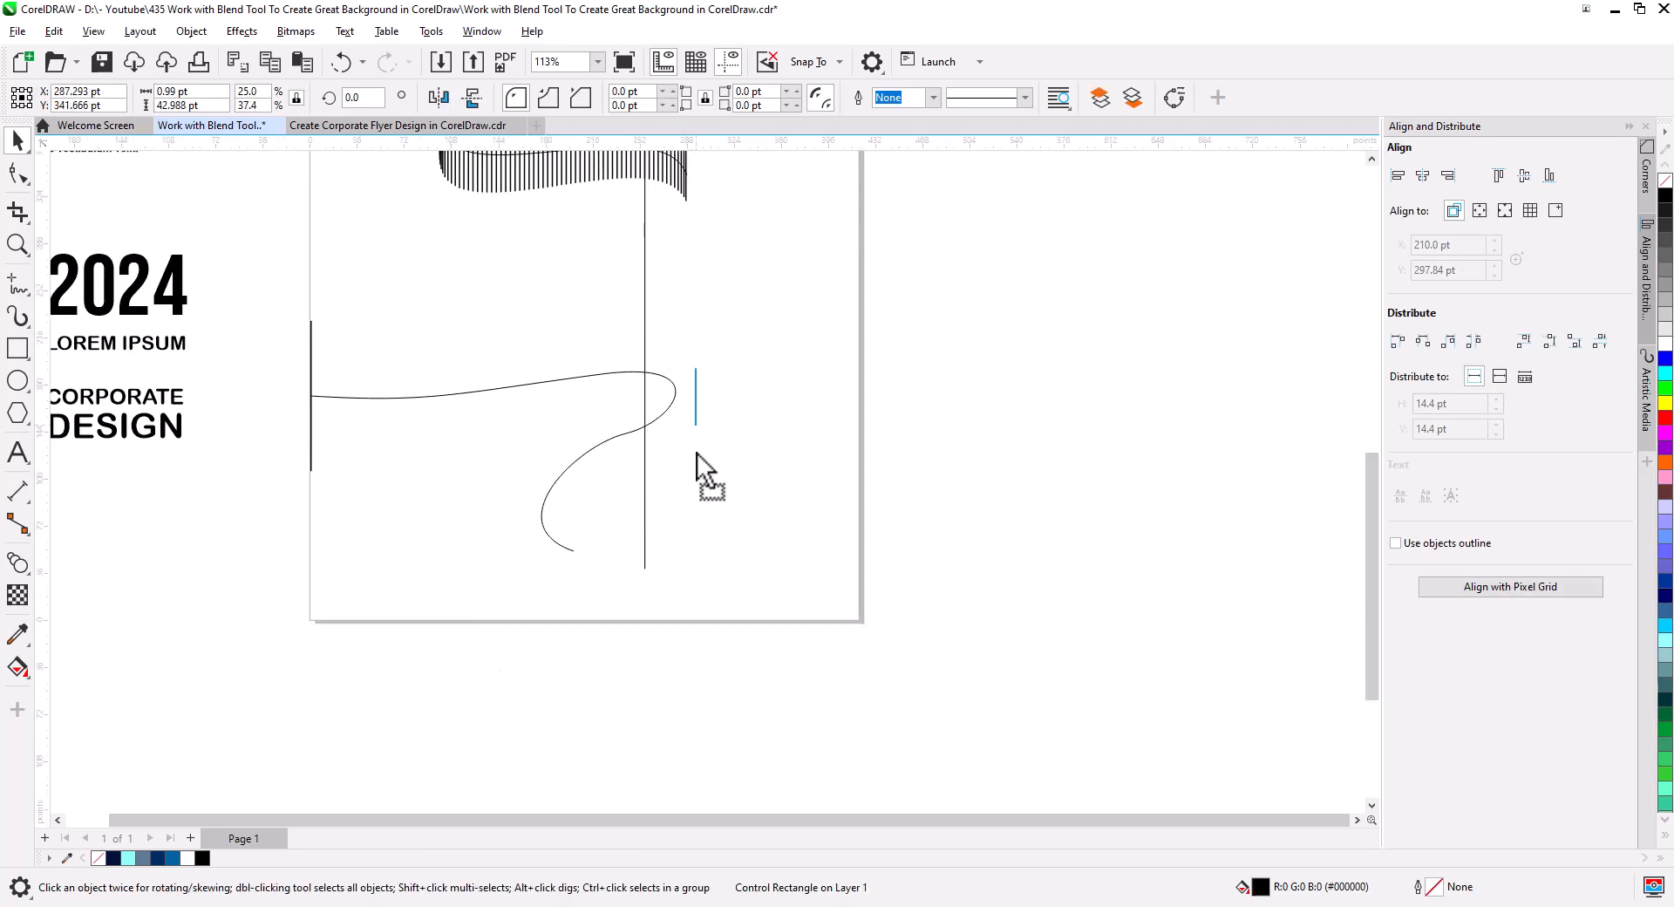
{"action": "left_click_drag", "start_coordinate": [695, 474], "coordinate": [590, 558]}
{"action": "scroll", "coordinate": [591, 558], "scroll_direction": "up", "scroll_amount": 5}
{"action": "left_click_drag", "start_coordinate": [586, 489], "coordinate": [540, 512]}
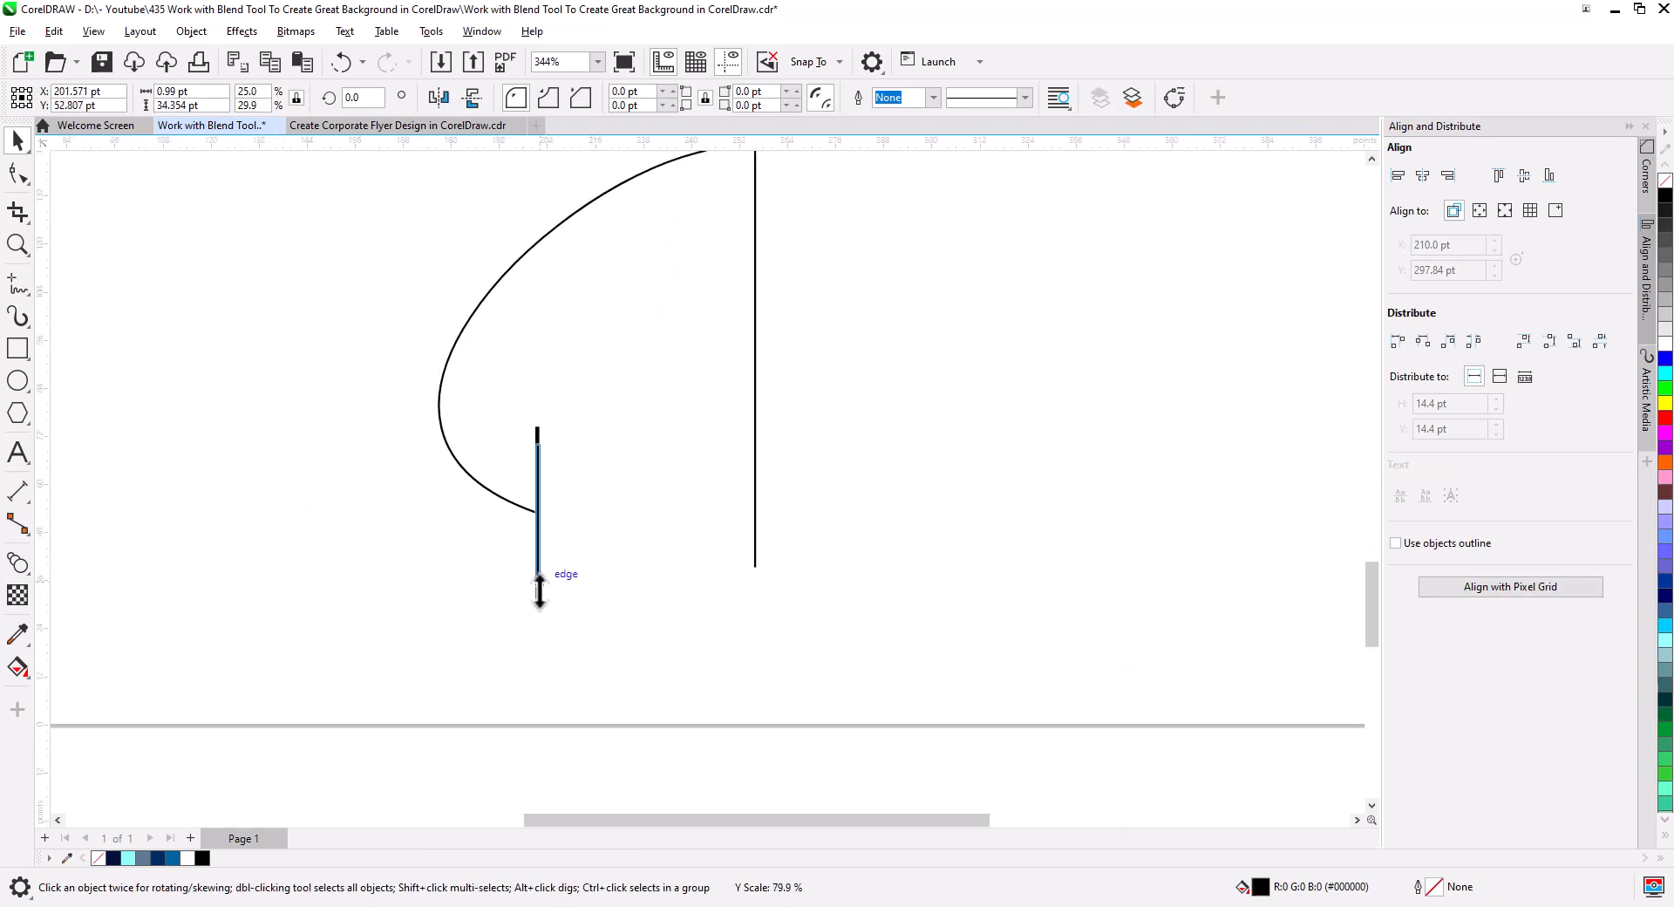
Blend the tall bar at the curve's start into the short bar at its end.
{"action": "scroll", "coordinate": [464, 464], "scroll_direction": "down", "scroll_amount": 3}
{"action": "left_click", "coordinate": [18, 562]}
{"action": "left_click_drag", "start_coordinate": [201, 240], "coordinate": [660, 528]}
{"action": "left_click", "coordinate": [18, 140]}
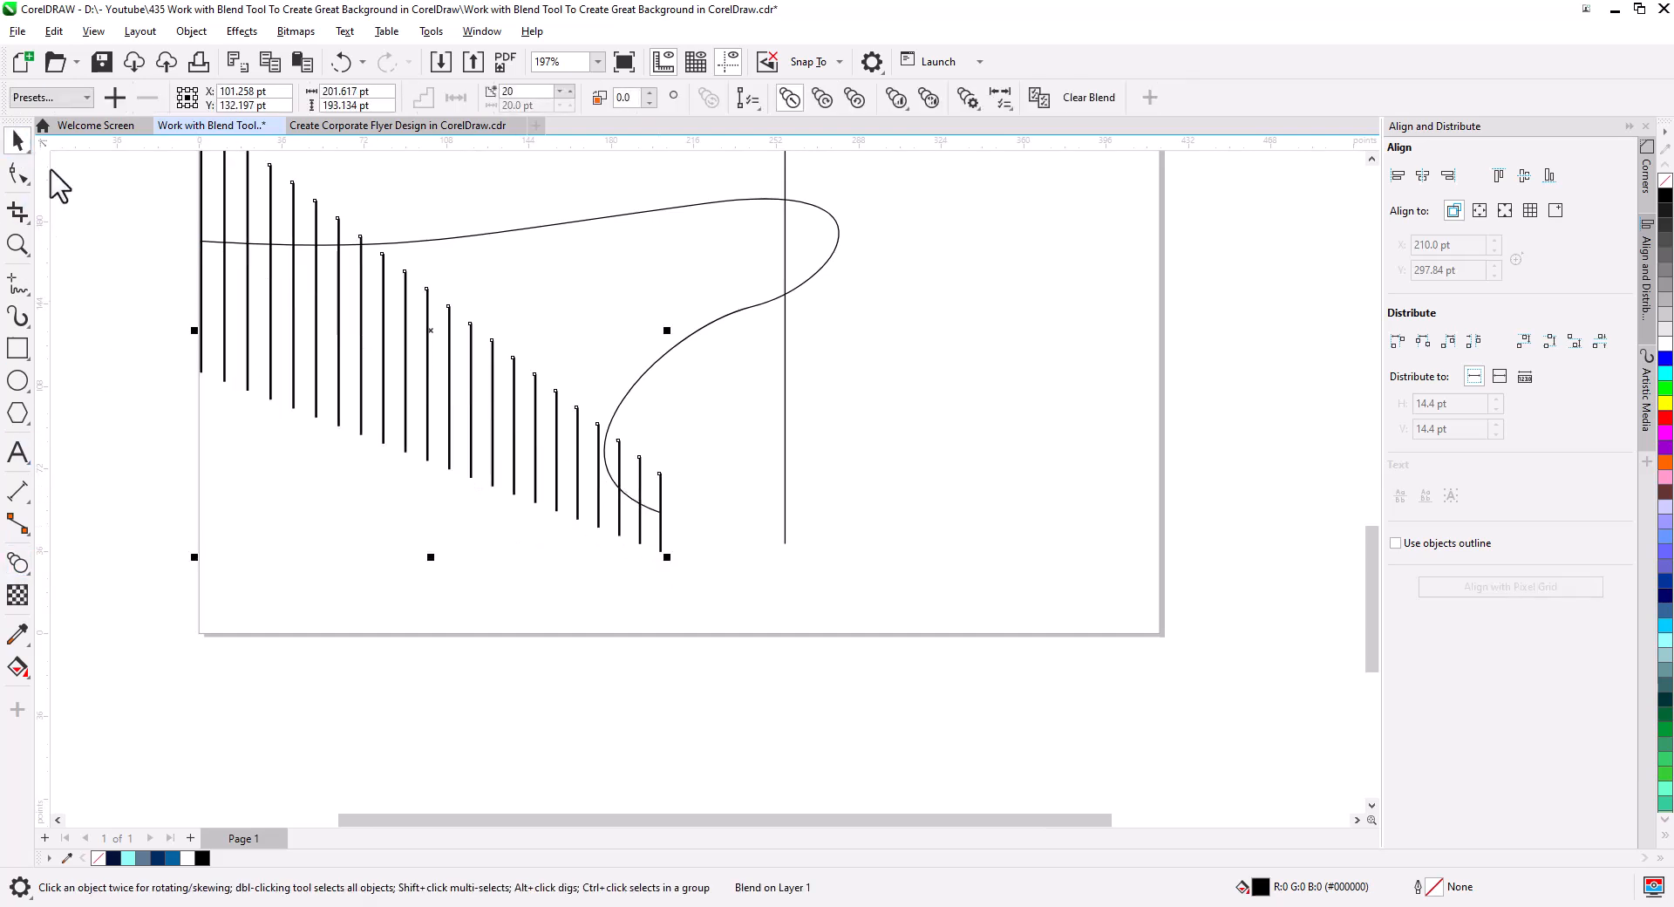
Assign the lower freehand curve as the new path of the bar blend.
{"action": "left_click", "coordinate": [748, 98]}
{"action": "left_click", "coordinate": [771, 118]}
{"action": "left_click", "coordinate": [722, 200]}
Increase the lower blend's steps, trying 100 and settling on 150.
{"action": "double_click", "coordinate": [515, 91]}
{"action": "type", "text": "100"}
{"action": "key", "text": "Return"}
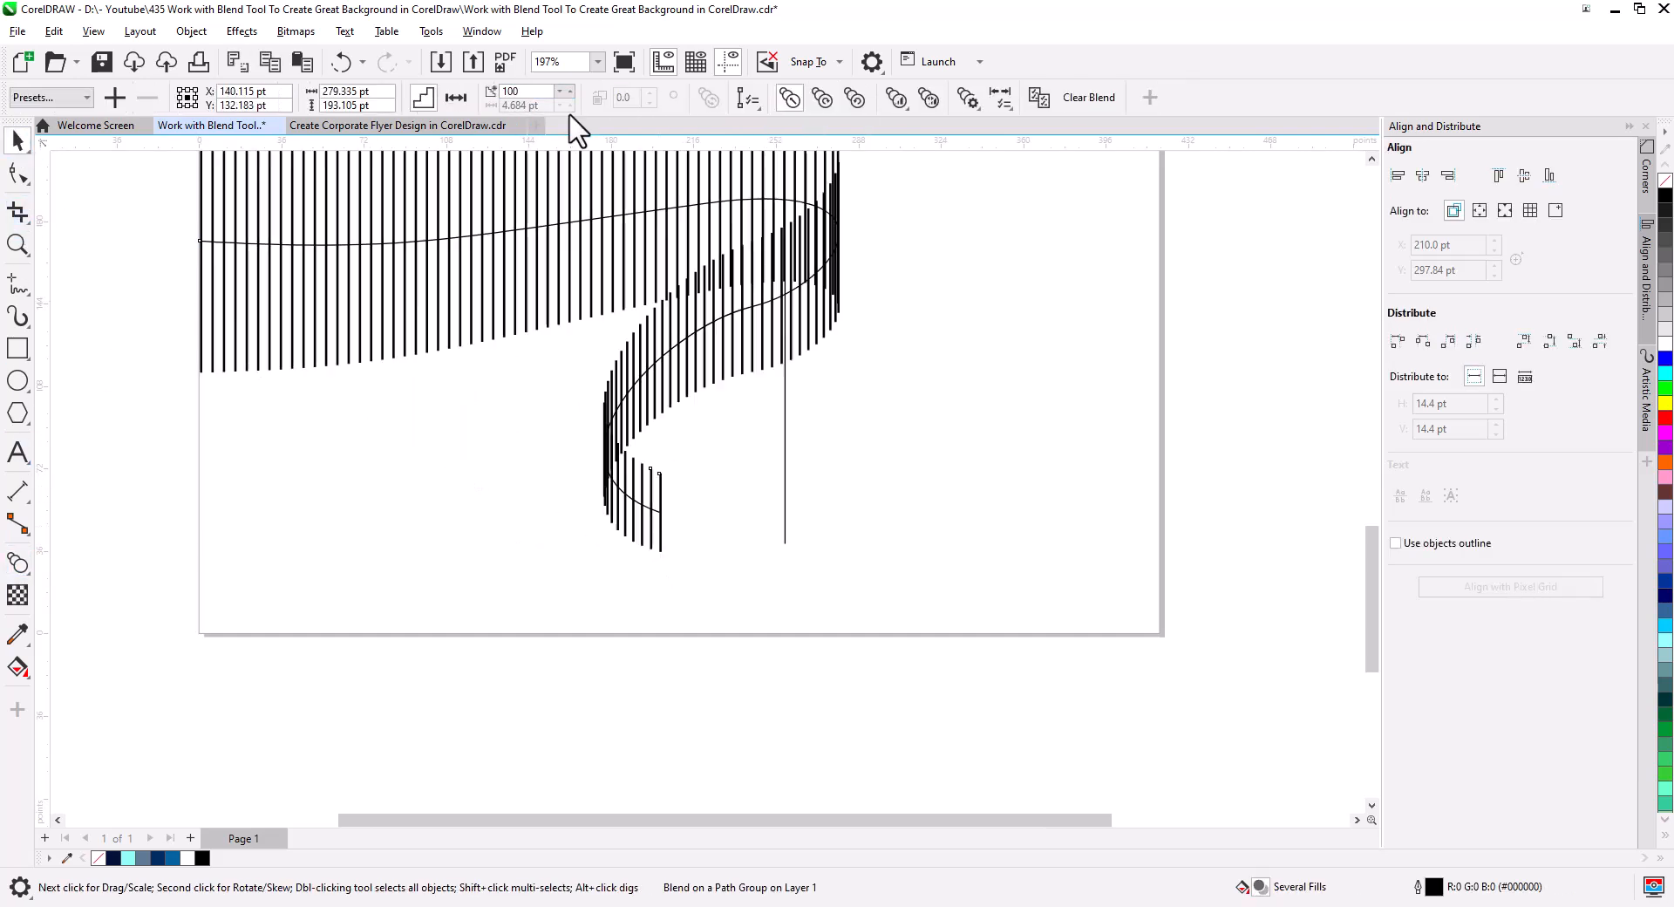
{"action": "type", "text": "150"}
{"action": "key", "text": "Return"}
Select the control bar at the lower ribbon's curled end and shorten it to about 21 pt.
{"action": "scroll", "coordinate": [412, 467], "scroll_direction": "down", "scroll_amount": 2}
{"action": "scroll", "coordinate": [578, 523], "scroll_direction": "up", "scroll_amount": 4}
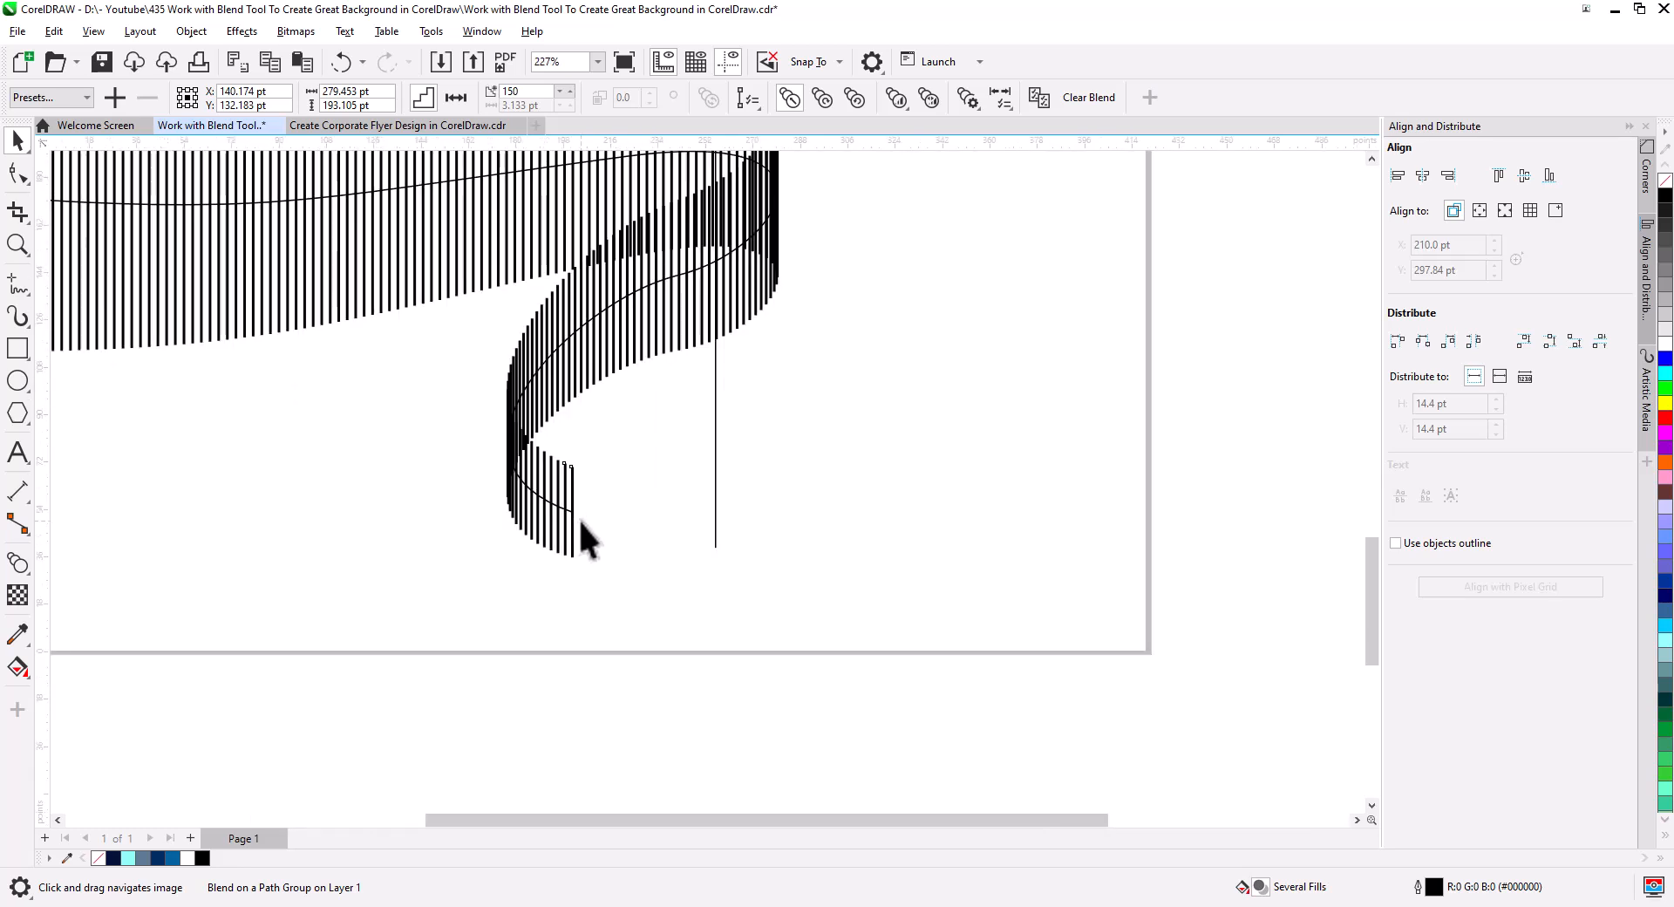
{"action": "left_click", "coordinate": [572, 582]}
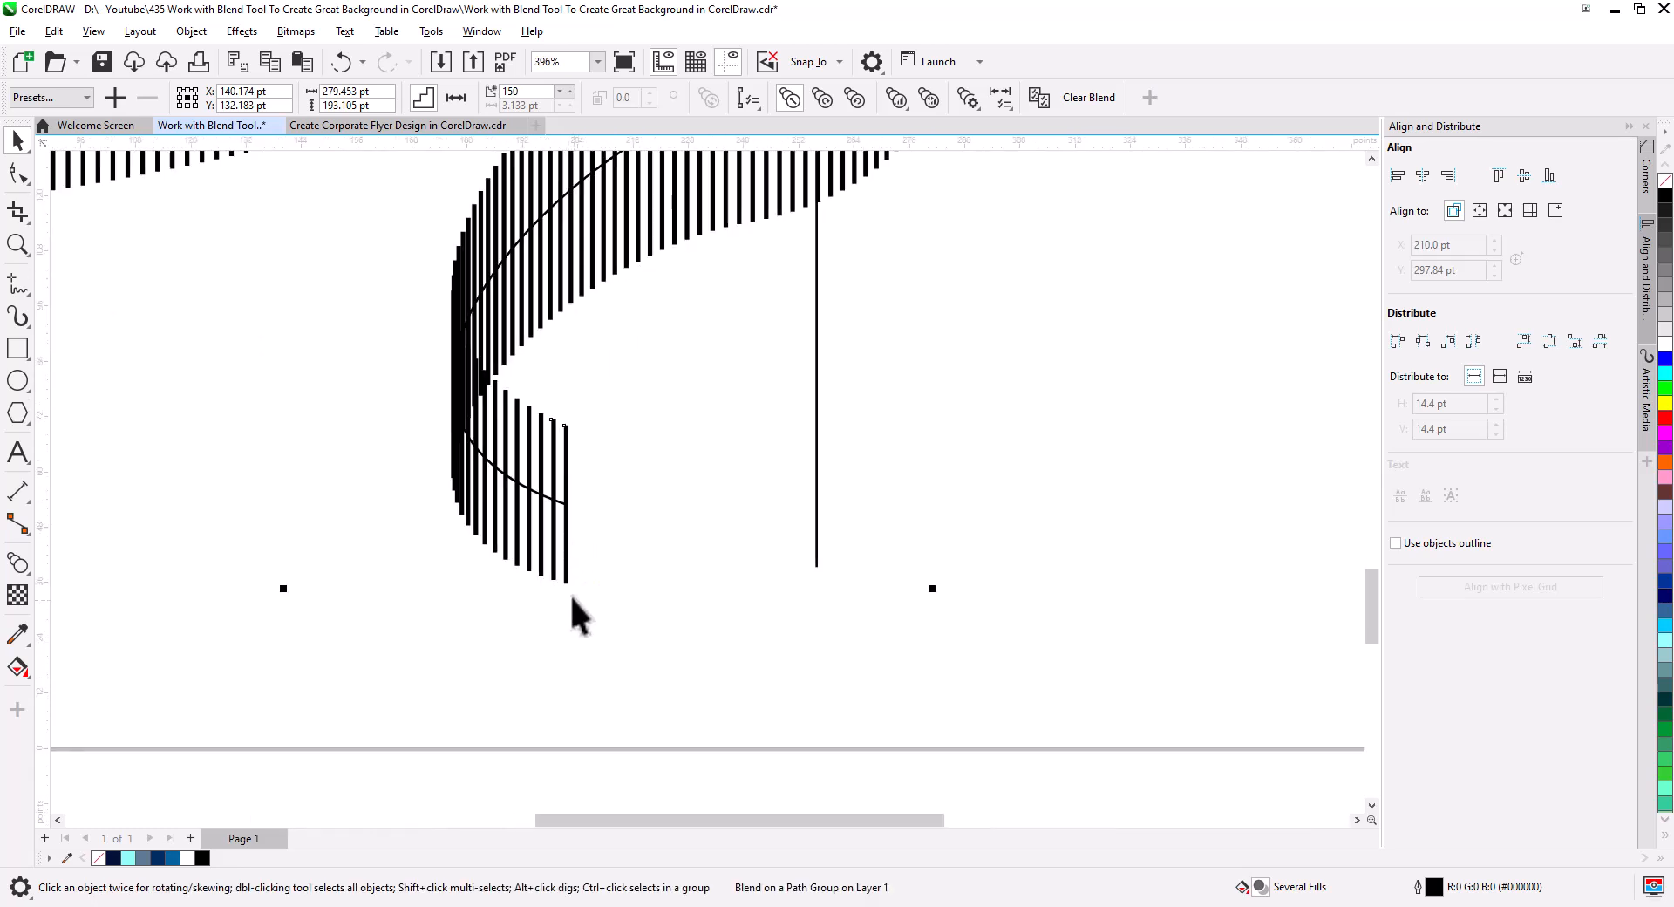
{"action": "left_click", "coordinate": [568, 593]}
{"action": "left_click", "coordinate": [574, 585]}
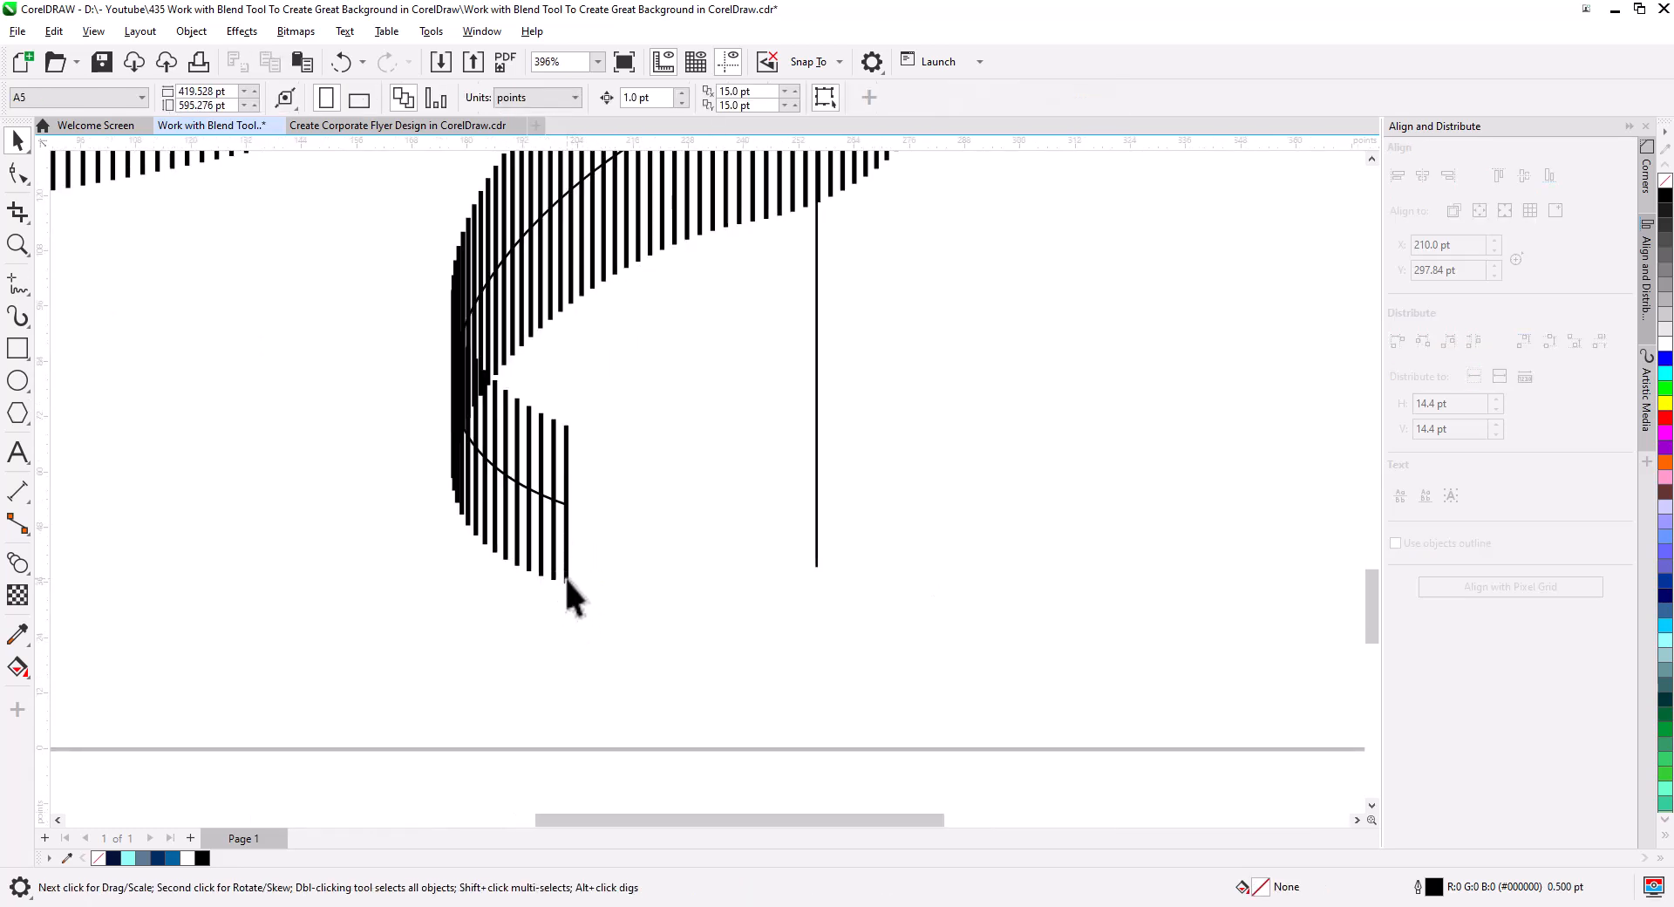
{"action": "left_click", "coordinate": [566, 578]}
{"action": "left_click_drag", "start_coordinate": [568, 591], "coordinate": [572, 563]}
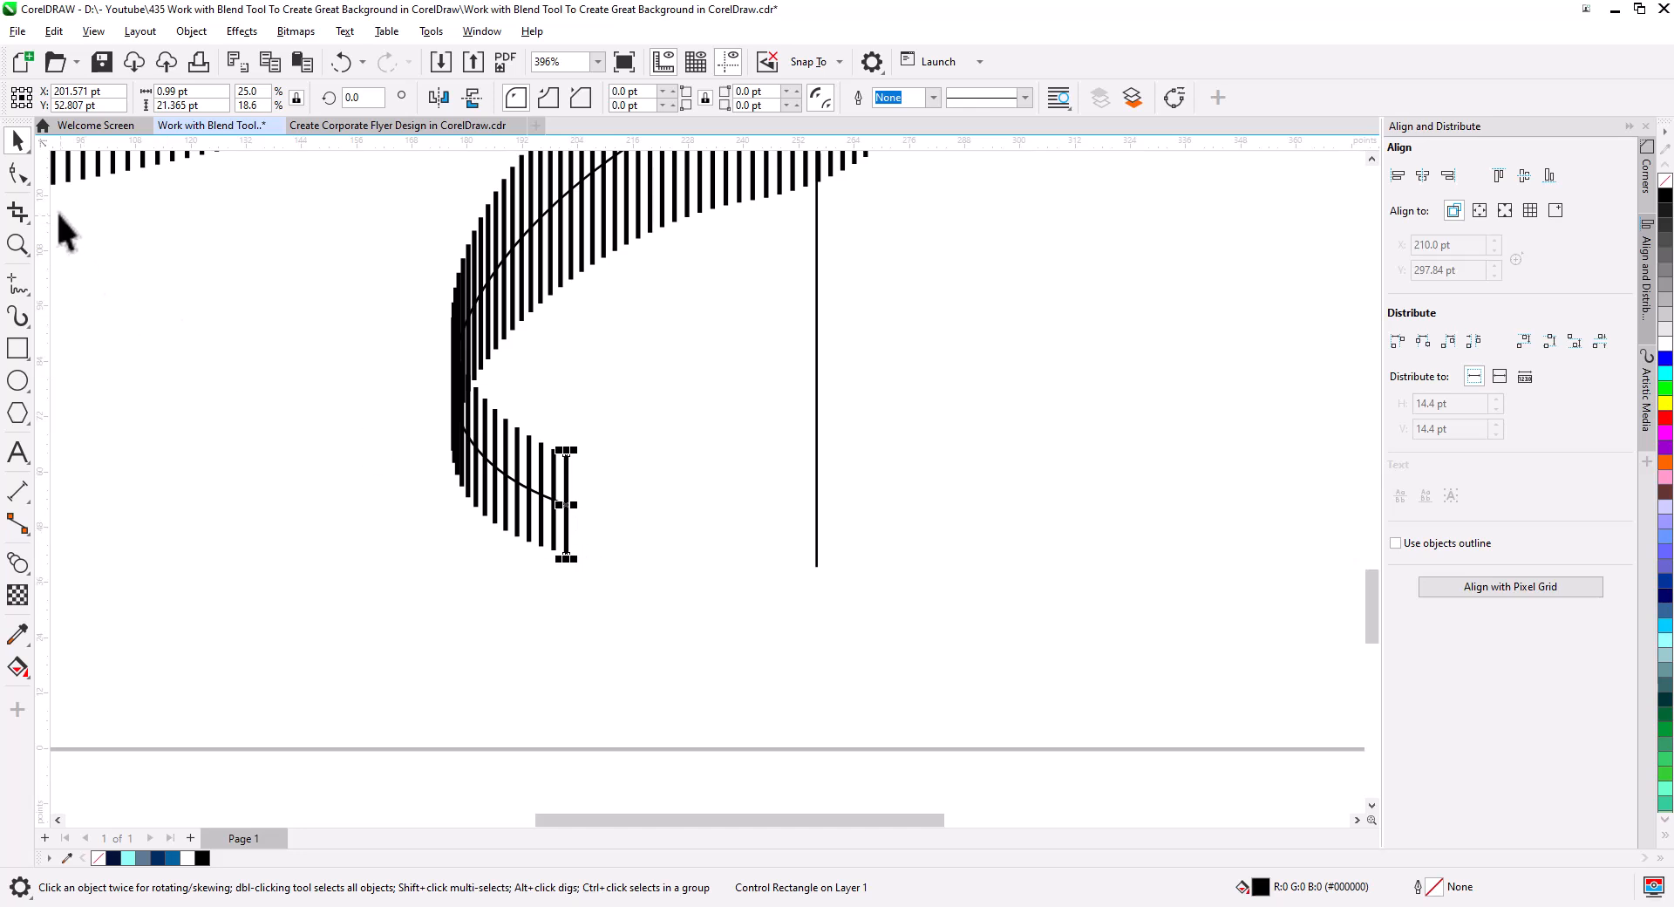
Move the long vertical line right so it aligns with the upper ribbon's end.
{"action": "scroll", "coordinate": [538, 538], "scroll_direction": "down", "scroll_amount": 3}
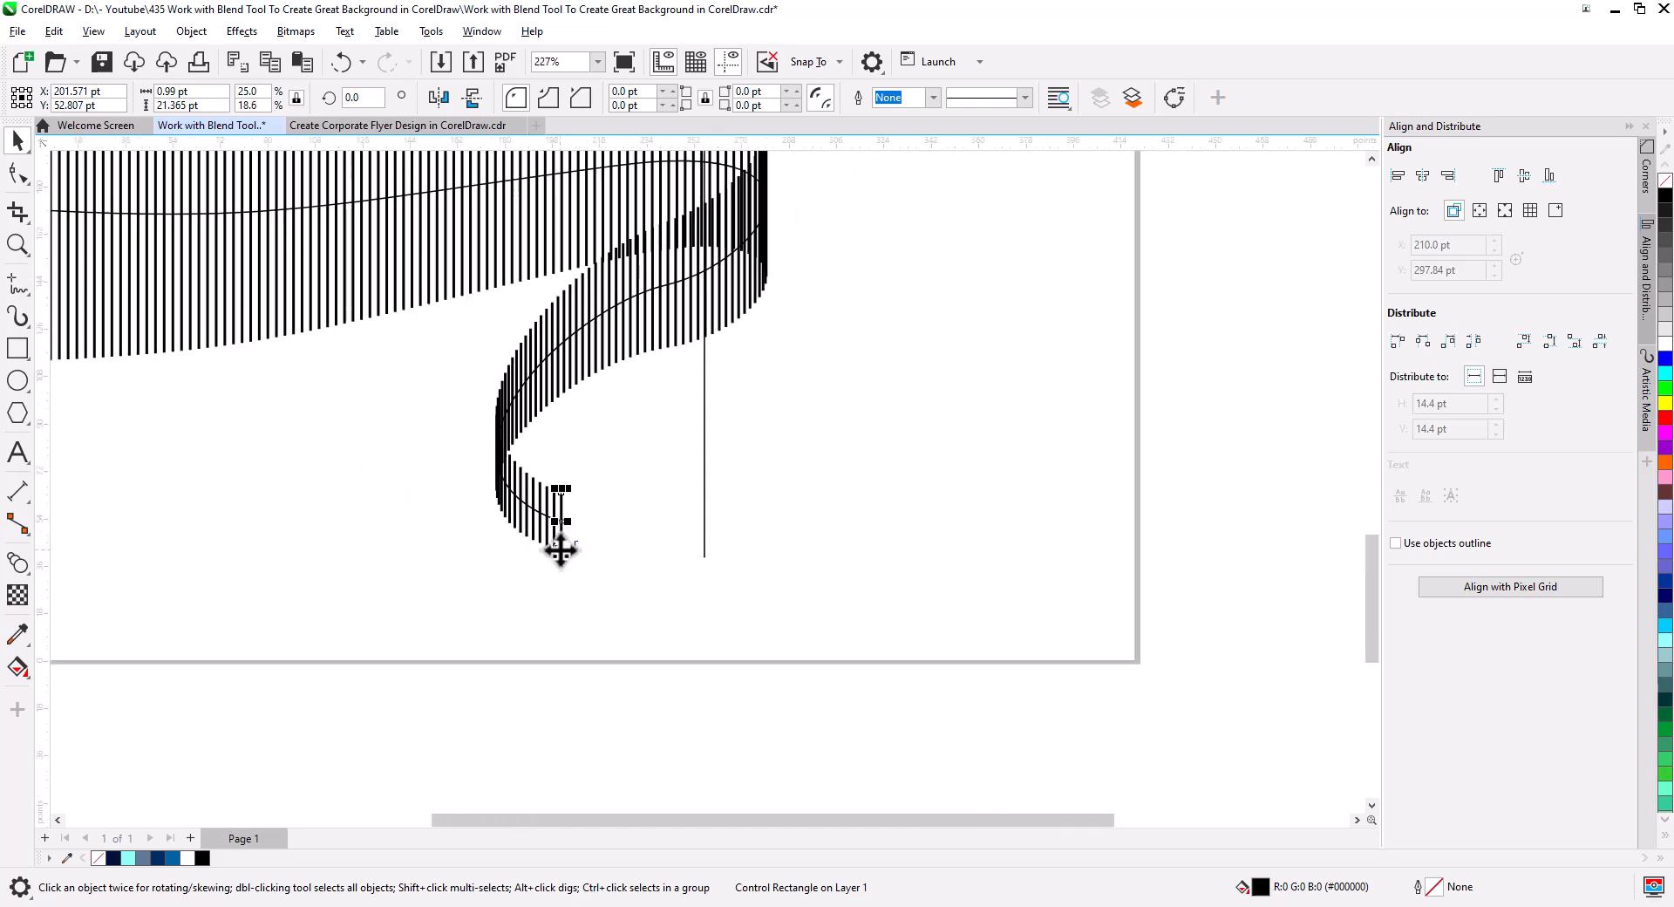
{"action": "left_click_drag", "start_coordinate": [544, 540], "coordinate": [612, 596]}
{"action": "scroll", "coordinate": [636, 545], "scroll_direction": "down", "scroll_amount": 2}
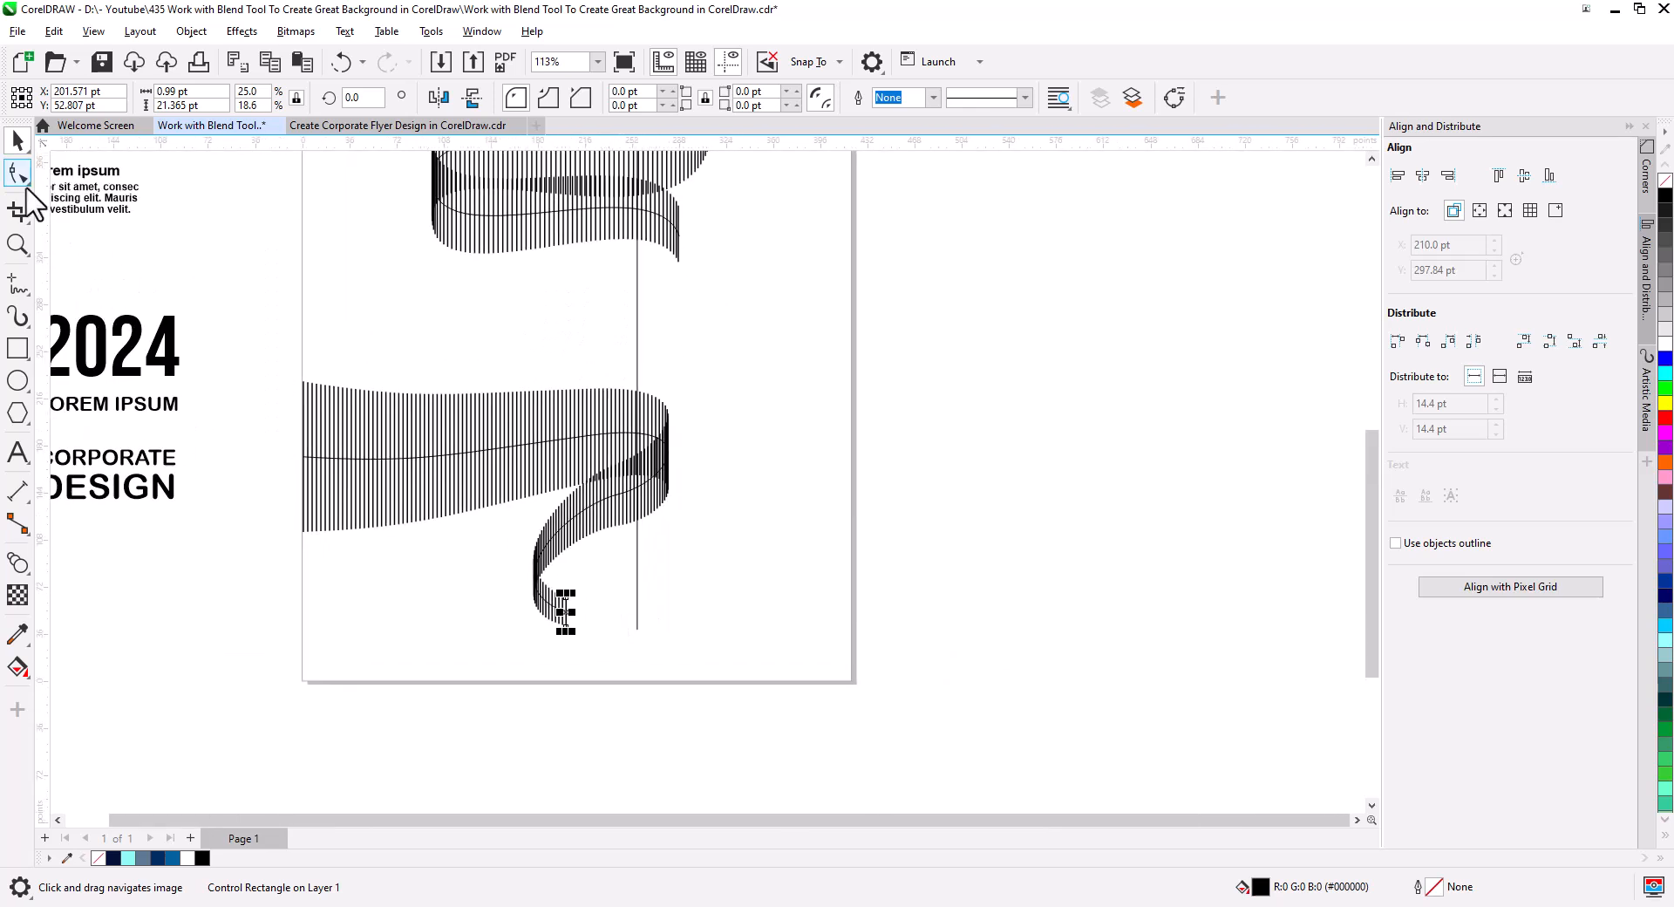
{"action": "left_click", "coordinate": [688, 328]}
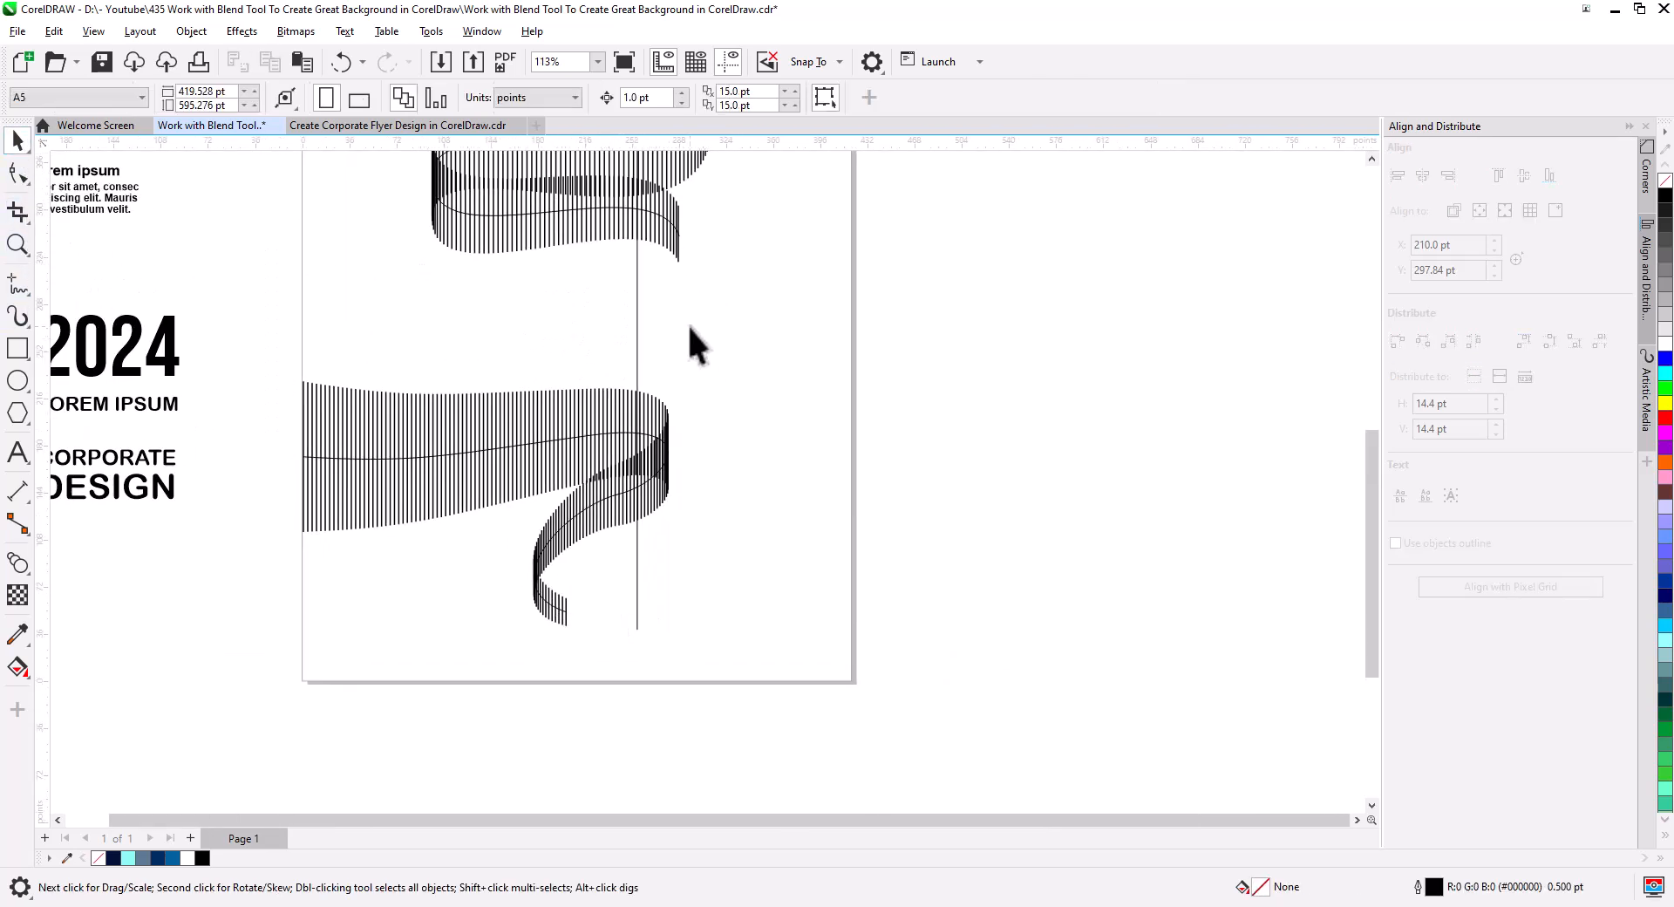
{"action": "left_click", "coordinate": [638, 274]}
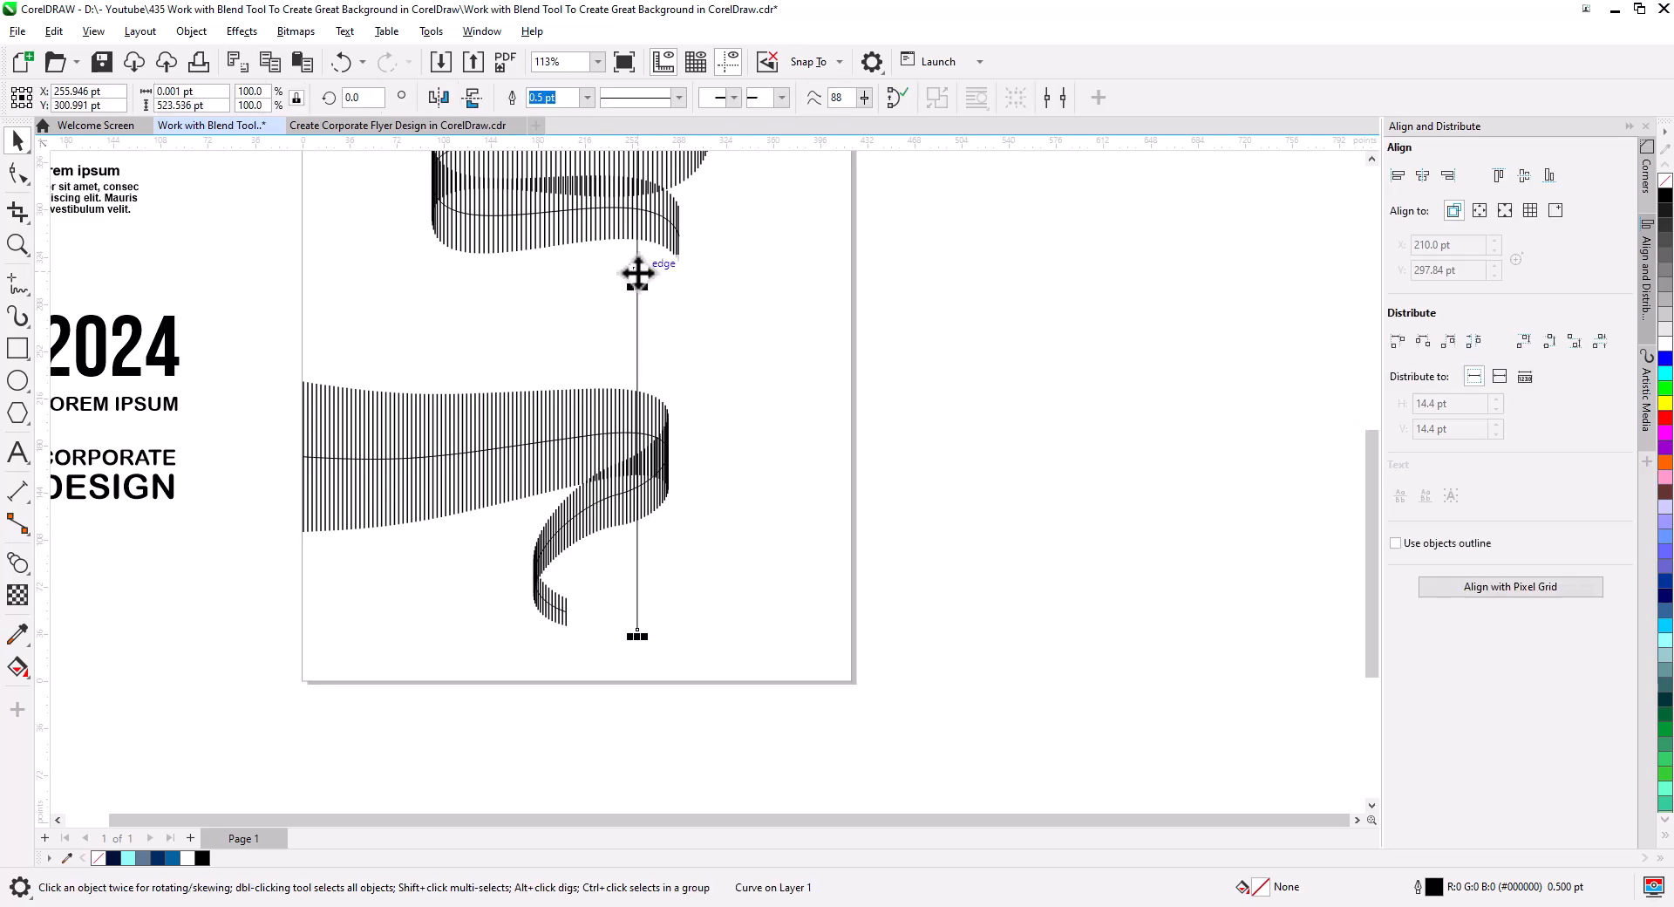
{"action": "left_click_drag", "start_coordinate": [637, 262], "coordinate": [677, 262]}
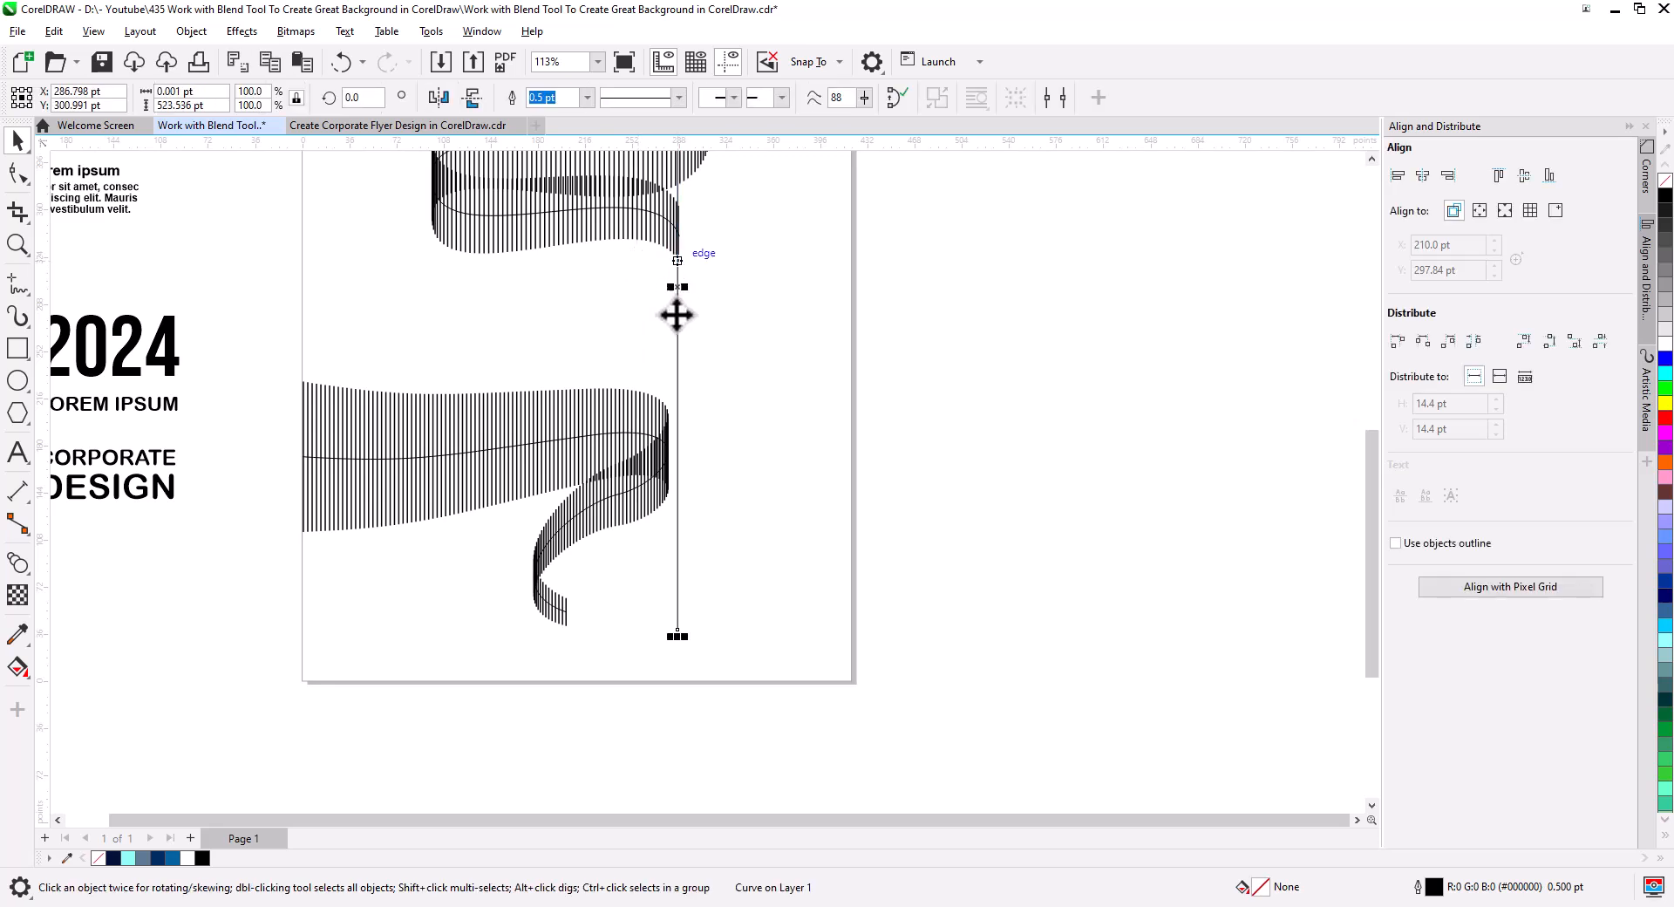
Reshape the lower ribbon's path with the Shape tool, pulling its right bend outward to meet the vertical line.
{"action": "scroll", "coordinate": [660, 483], "scroll_direction": "up", "scroll_amount": 3}
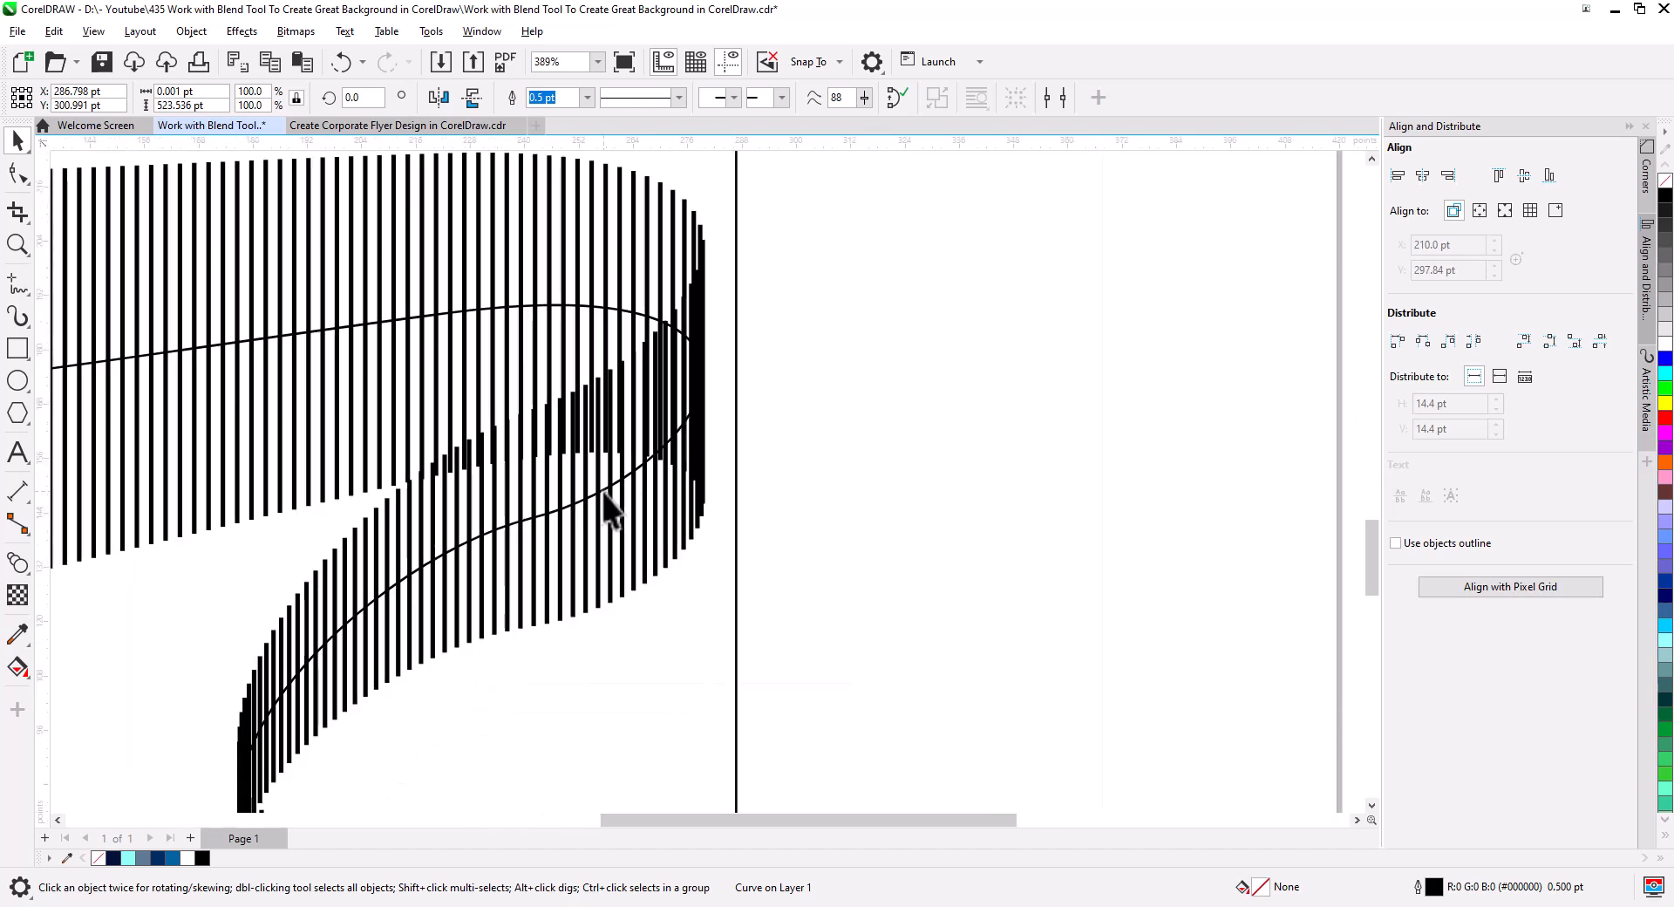
{"action": "left_click", "coordinate": [604, 492]}
{"action": "left_click", "coordinate": [18, 172]}
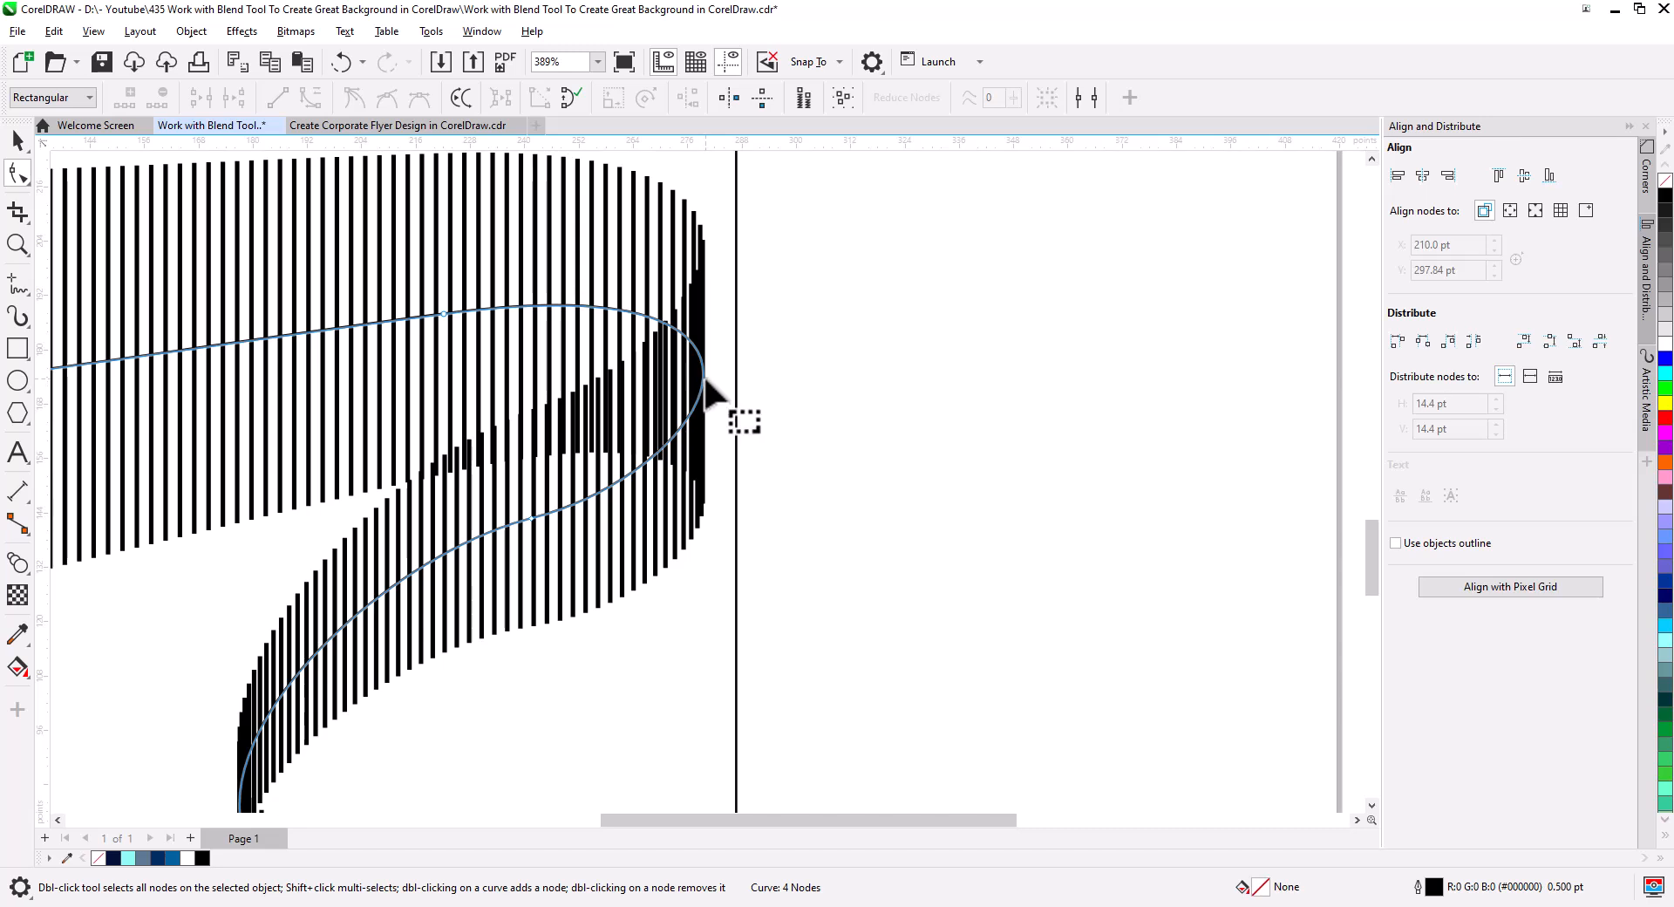
{"action": "left_click_drag", "start_coordinate": [703, 366], "coordinate": [735, 366]}
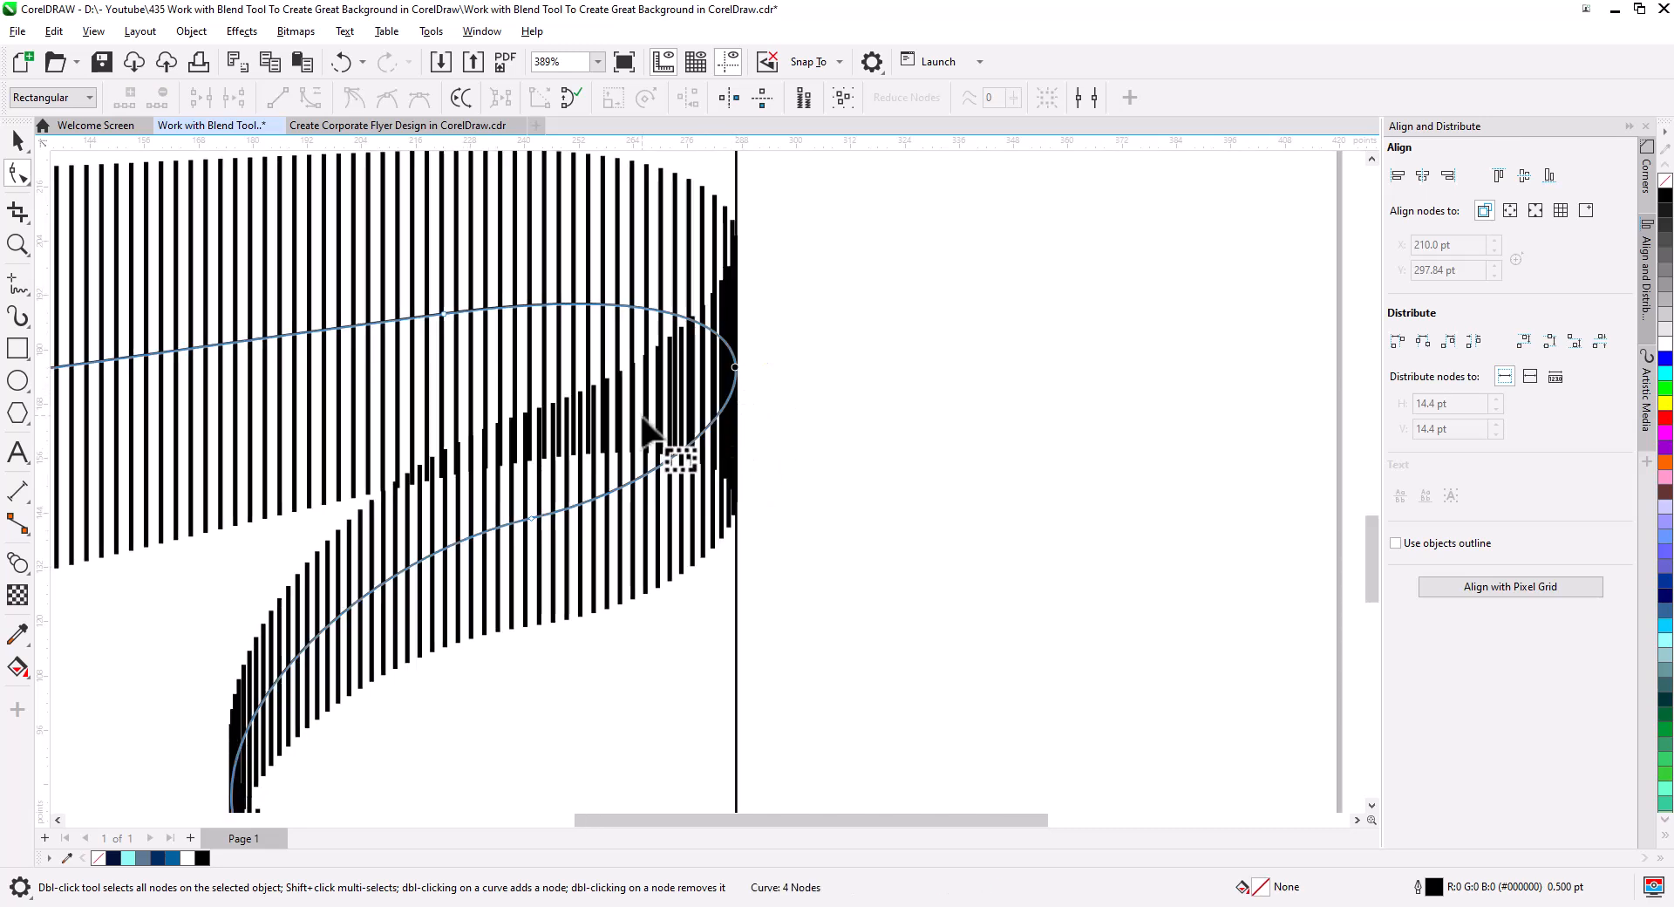
Duplicate the lower ribbon and place the copy to its right, overlapping the vertical line.
{"action": "scroll", "coordinate": [662, 475], "scroll_direction": "down", "scroll_amount": 6}
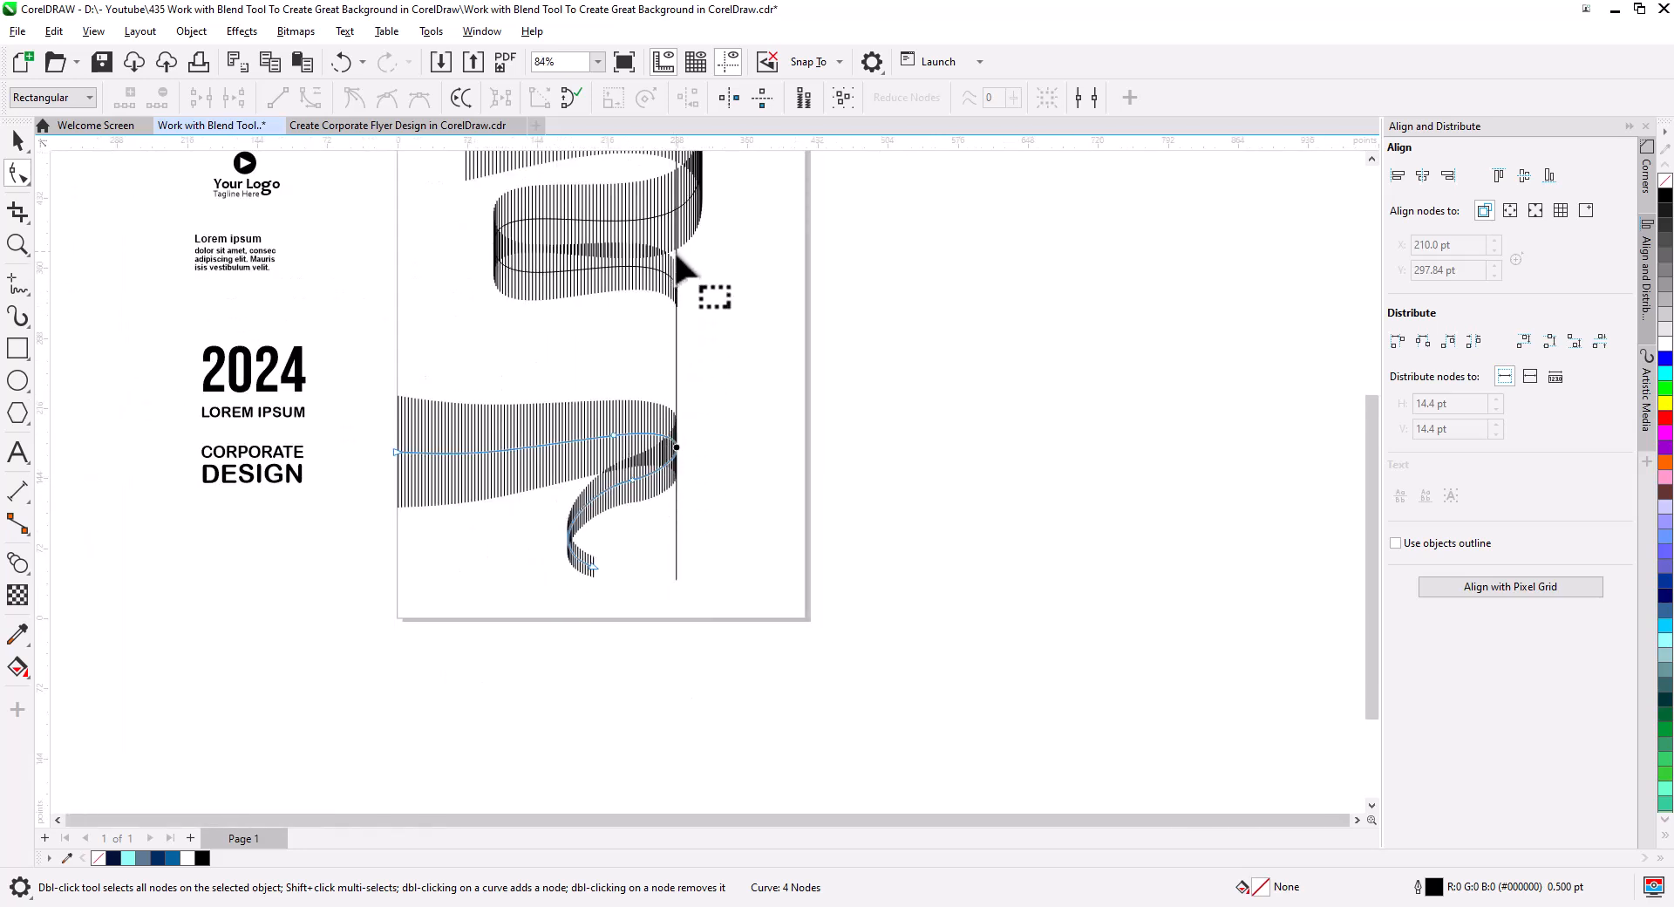
{"action": "left_click", "coordinate": [19, 138]}
{"action": "left_click", "coordinate": [410, 581]}
{"action": "left_click_drag", "start_coordinate": [629, 579], "coordinate": [579, 653]}
{"action": "left_click", "coordinate": [413, 519]}
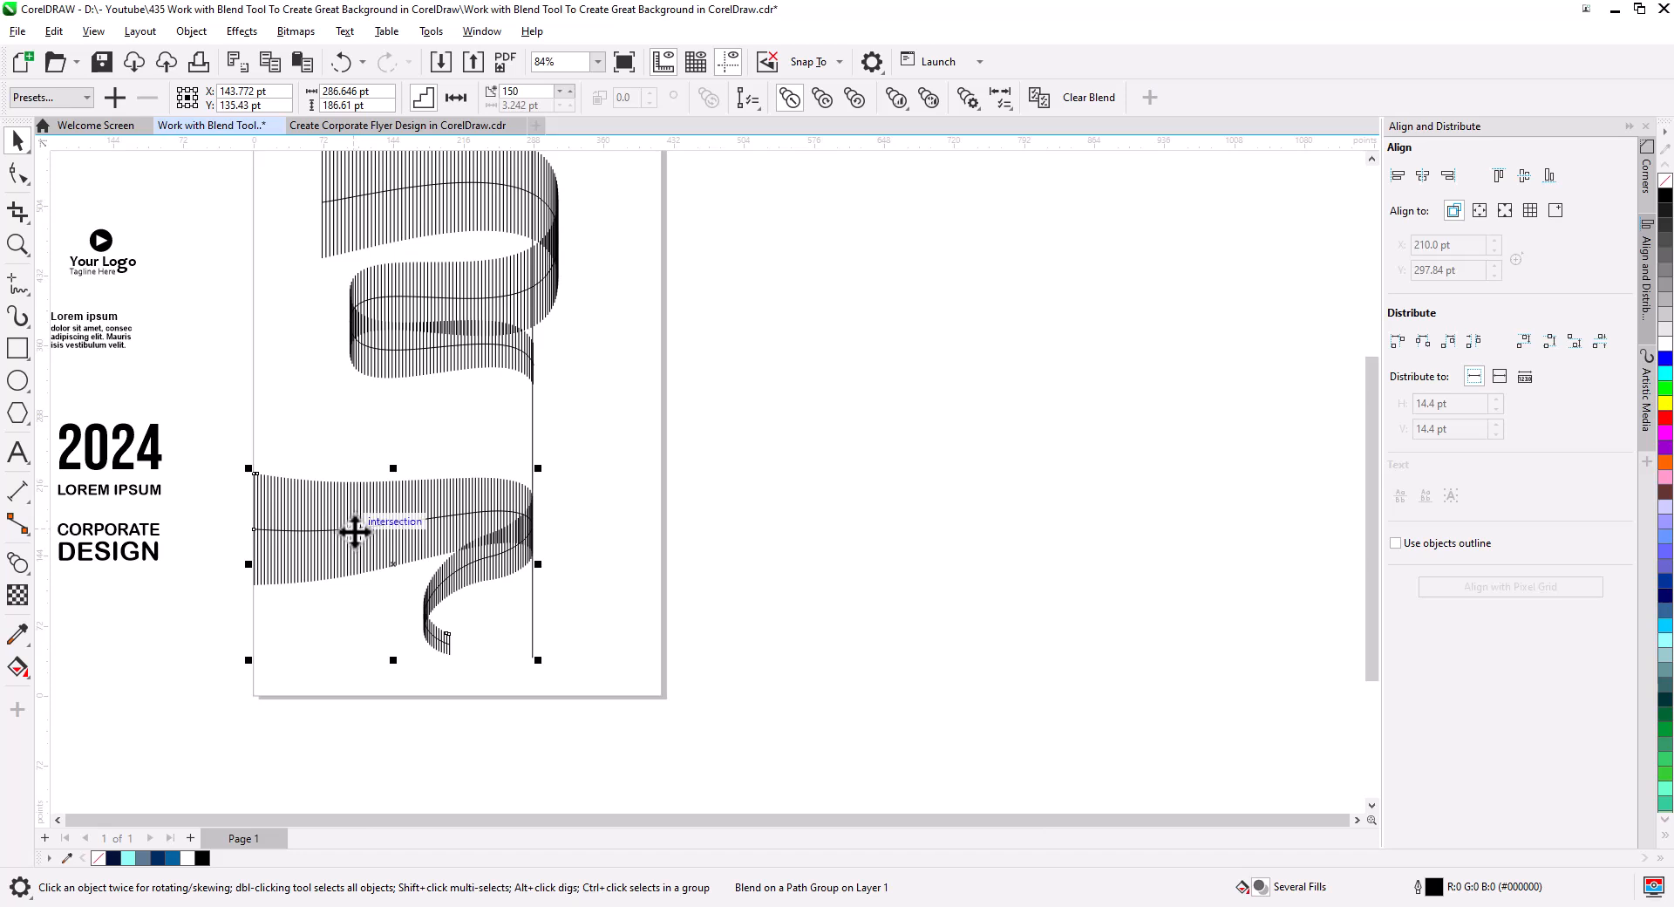
{"action": "left_click_drag", "start_coordinate": [354, 530], "coordinate": [570, 525]}
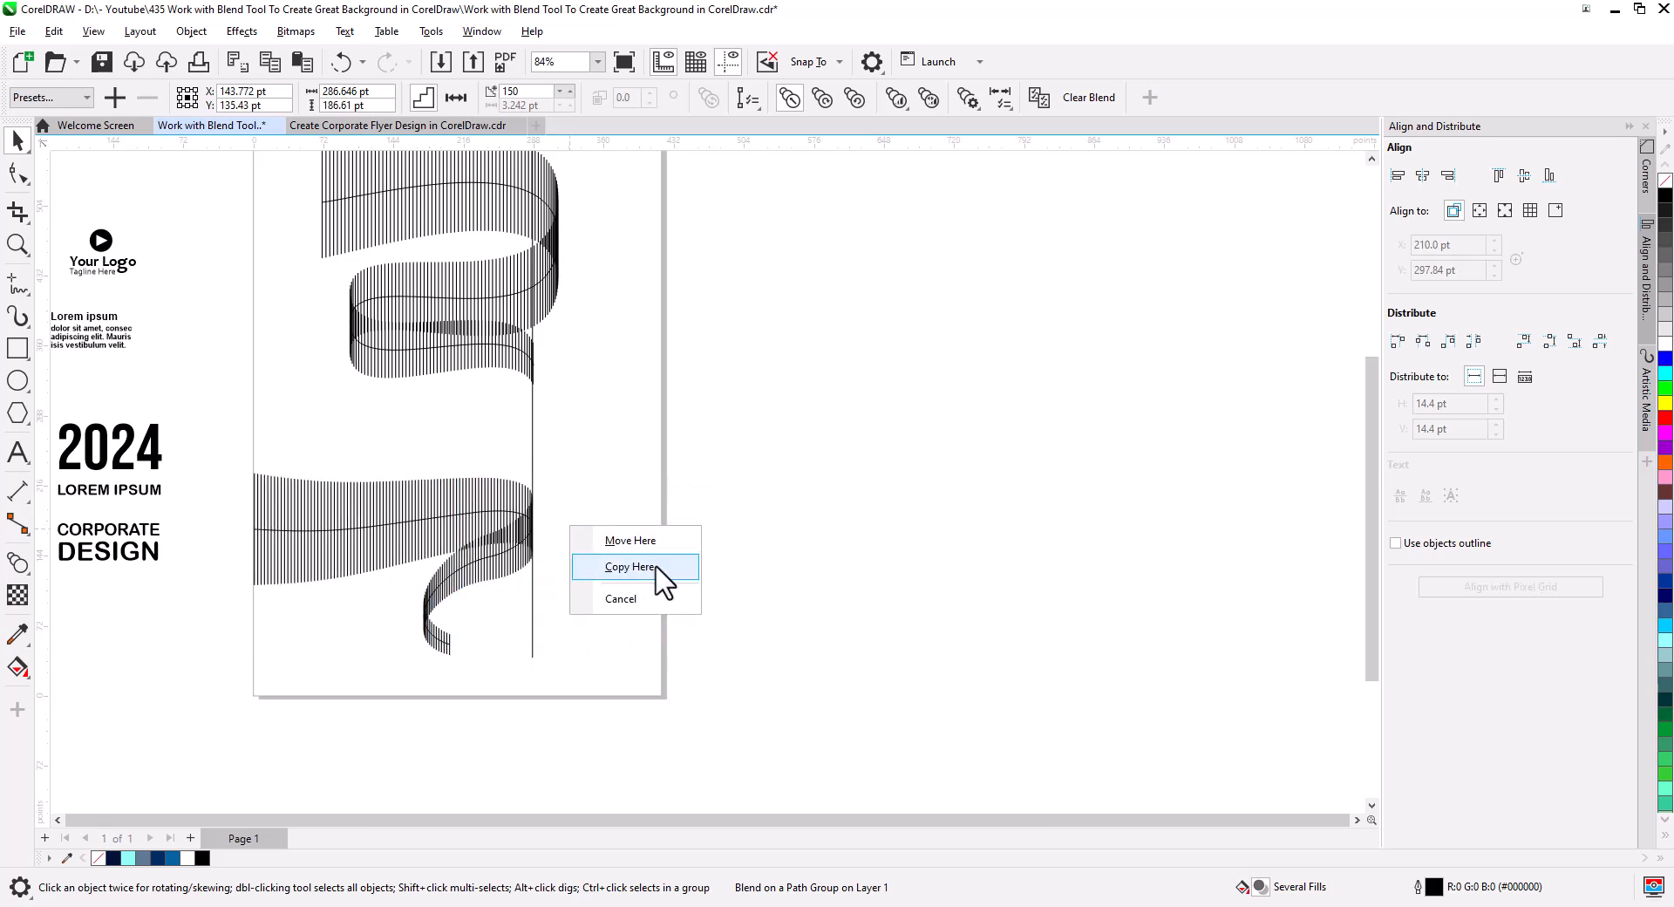
{"action": "left_click", "coordinate": [661, 576]}
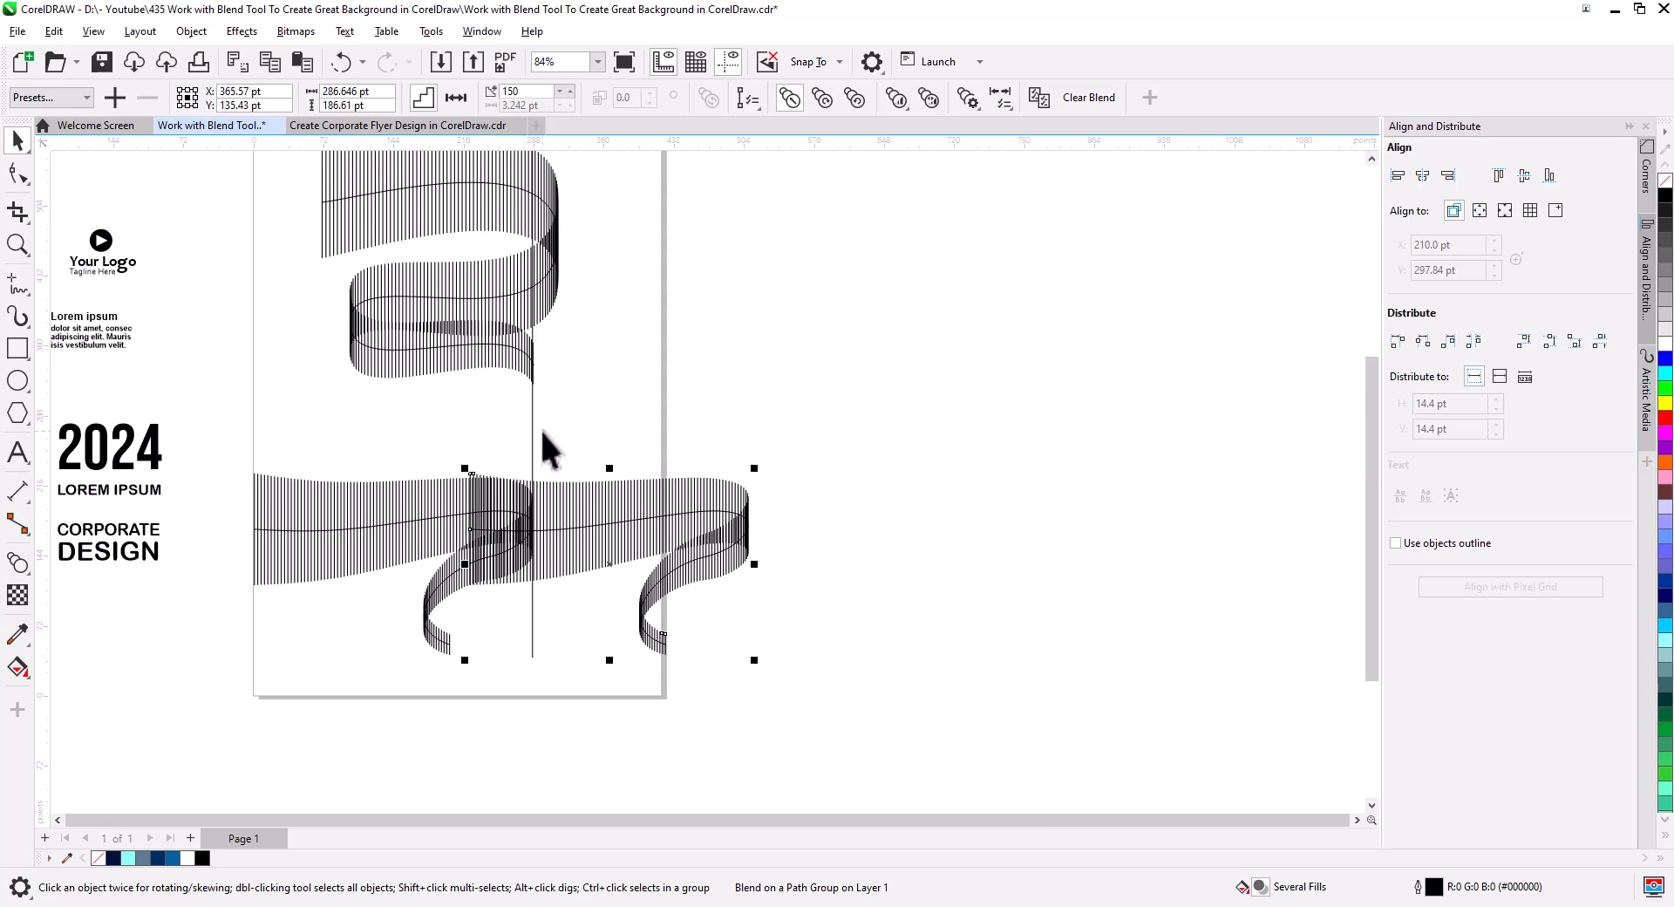
Mirror the ribbon copy horizontally and position it so its inner bend overlaps the original ribbon's bend.
{"action": "left_click_drag", "start_coordinate": [472, 564], "coordinate": [681, 503]}
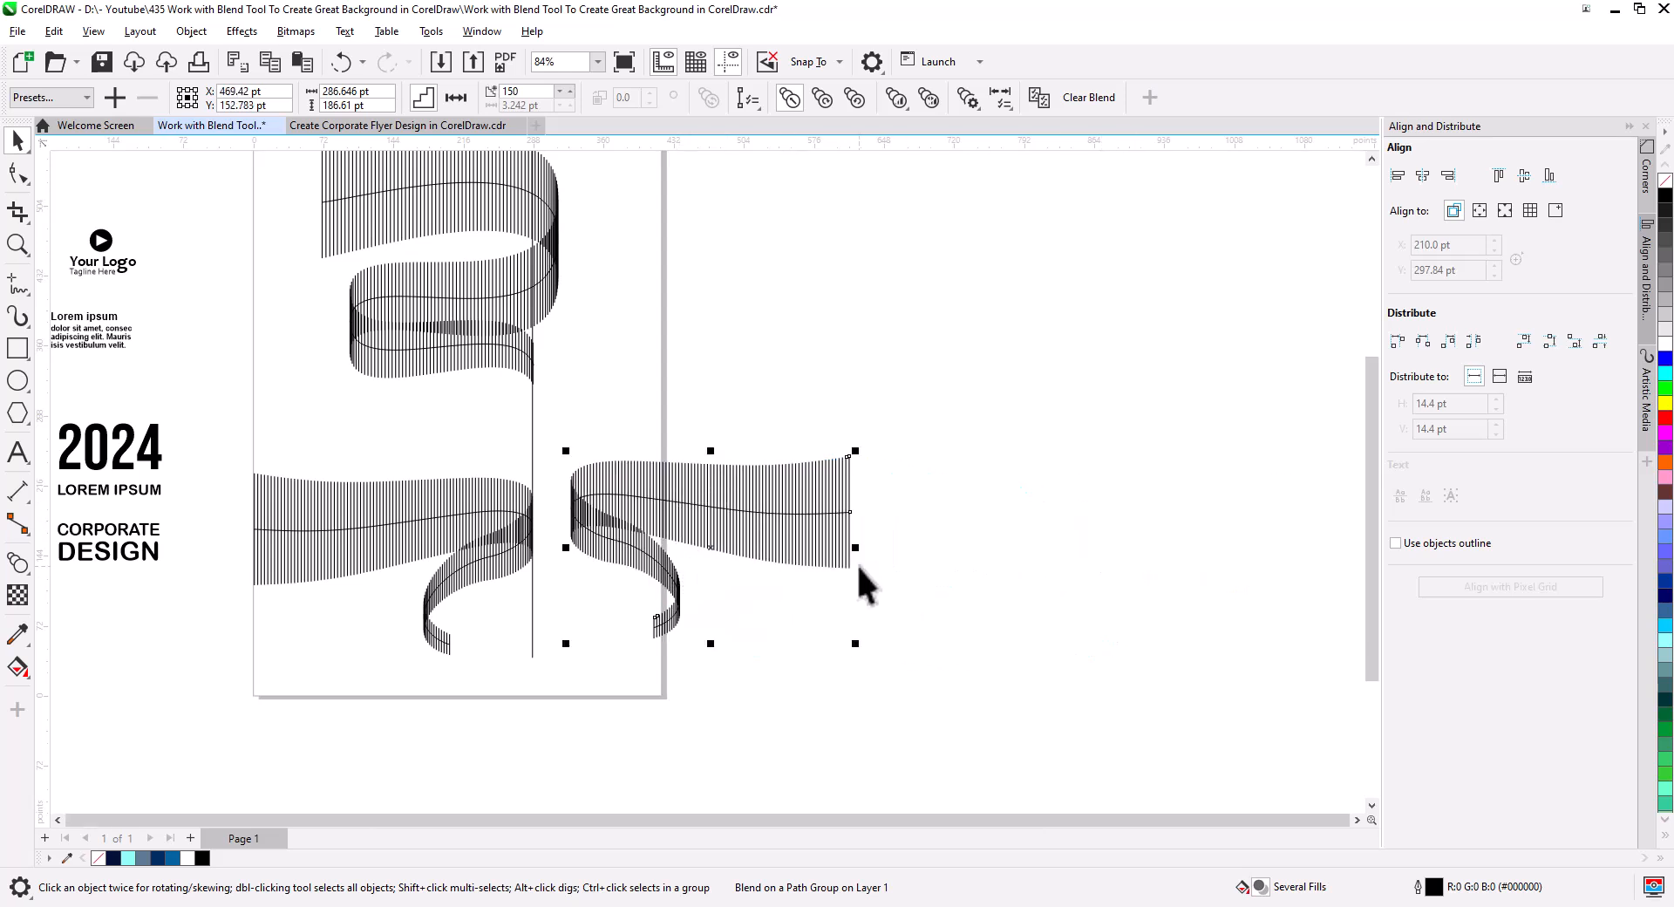
{"action": "left_click_drag", "start_coordinate": [813, 544], "coordinate": [747, 525]}
Reshape the mirrored ribbon's path by moving its bend nodes and handles, giving it an upward slope and tighter lower curl.
{"action": "left_click", "coordinate": [17, 174]}
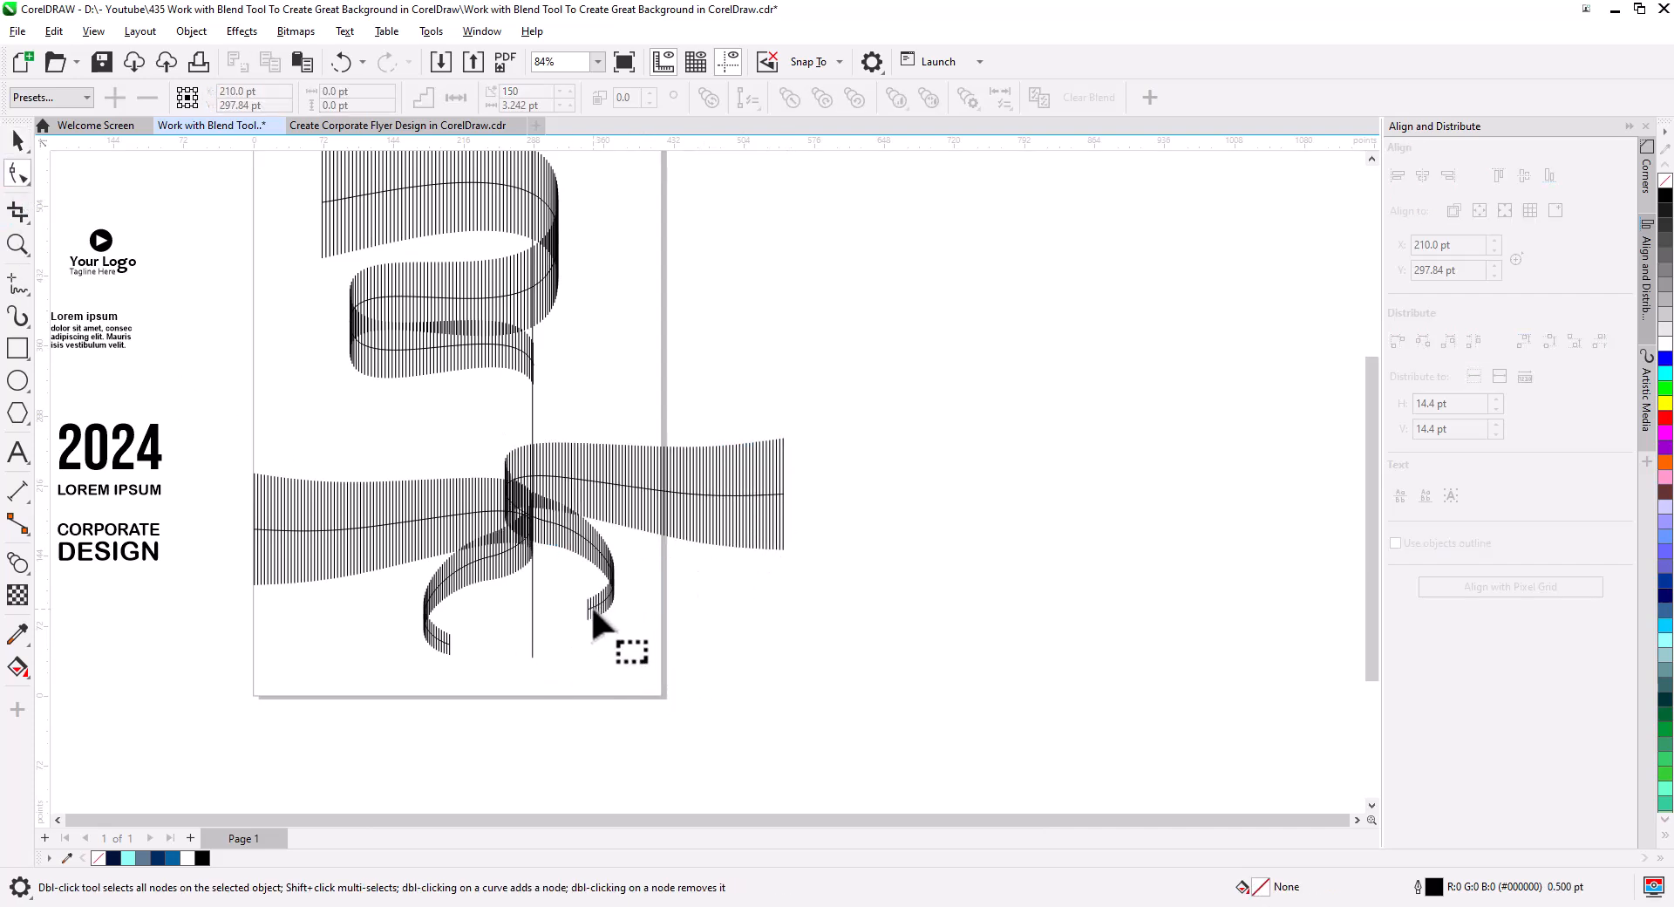
{"action": "scroll", "coordinate": [624, 649], "scroll_direction": "up", "scroll_amount": 5}
{"action": "scroll", "coordinate": [624, 649], "scroll_direction": "down", "scroll_amount": 2}
{"action": "left_click_drag", "start_coordinate": [391, 359], "coordinate": [571, 527]}
{"action": "left_click_drag", "start_coordinate": [549, 412], "coordinate": [684, 460]}
{"action": "left_click", "coordinate": [954, 443]}
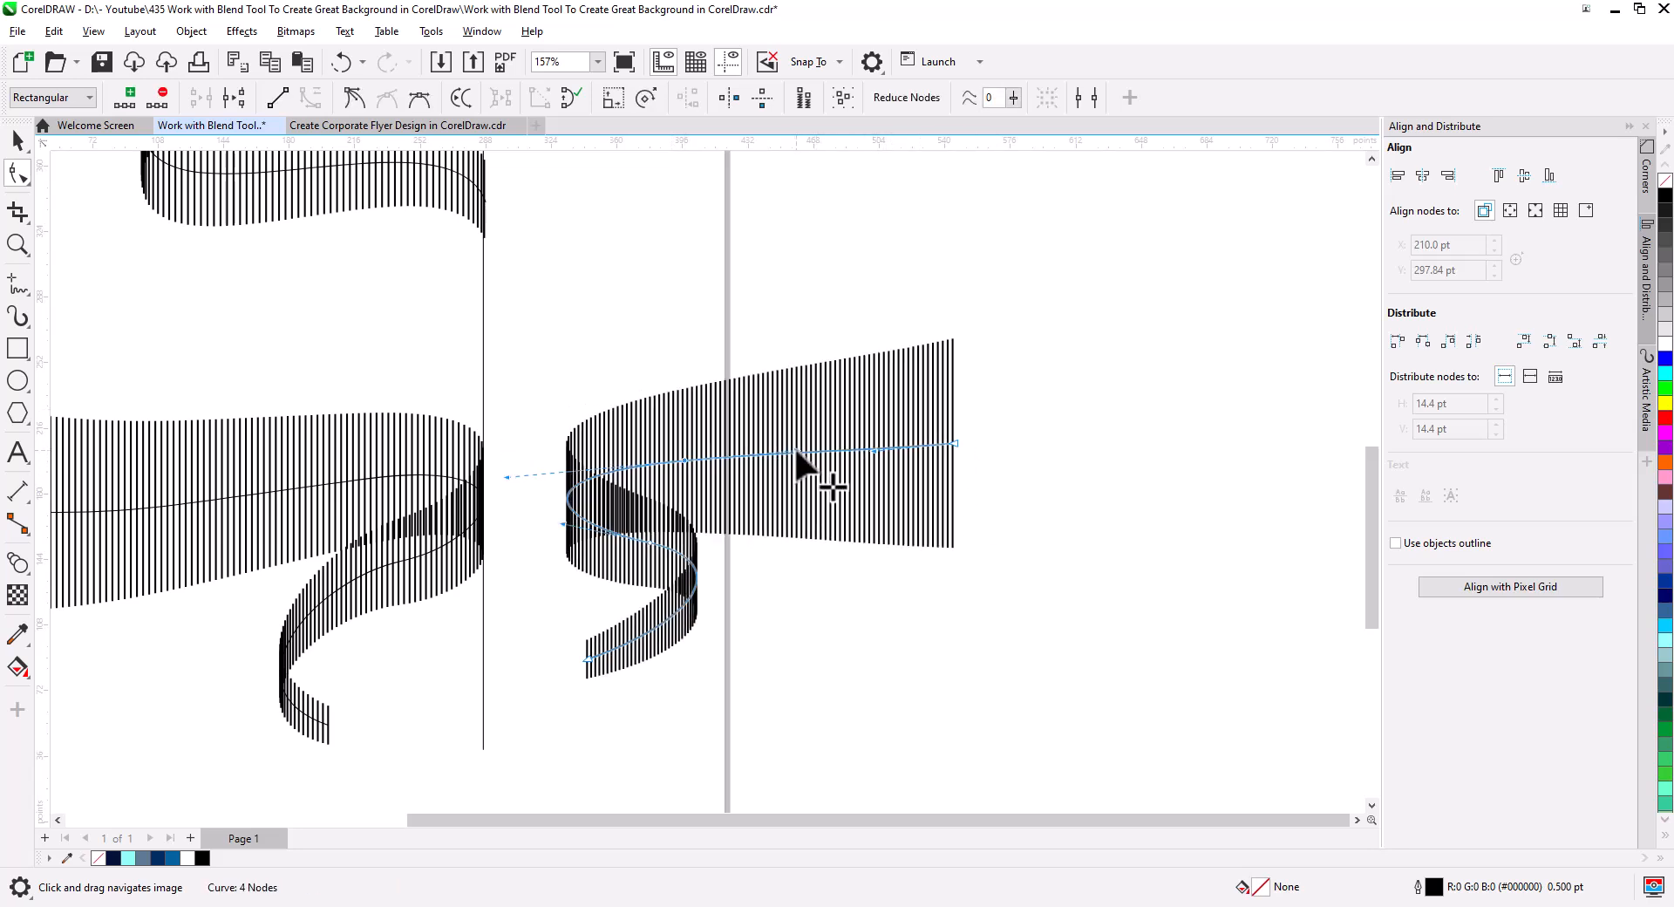
Move the reshaped mirrored ribbon left and slightly up so it overlaps the left ribbon at the vertical line.
{"action": "key", "text": "space"}
{"action": "left_click_drag", "start_coordinate": [667, 460], "coordinate": [551, 412]}
Shorten the mirrored ribbon's path by moving its upper end node left to the page's right edge.
{"action": "key", "text": "space"}
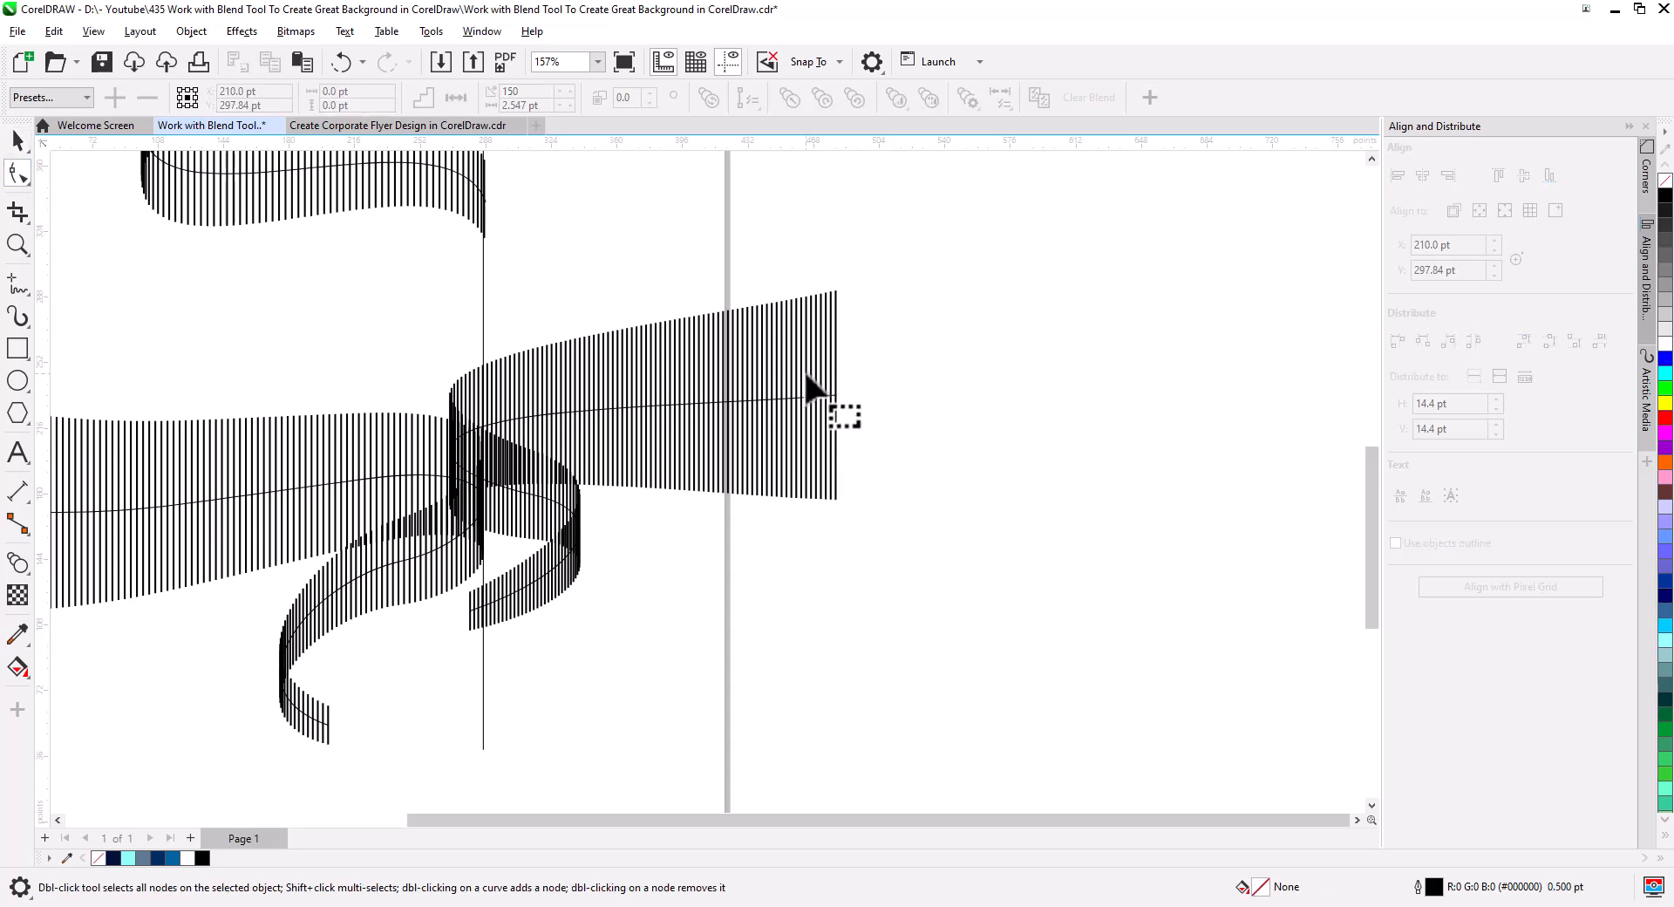
{"action": "scroll", "coordinate": [825, 394], "scroll_direction": "up", "scroll_amount": 1}
{"action": "left_click", "coordinate": [834, 394]}
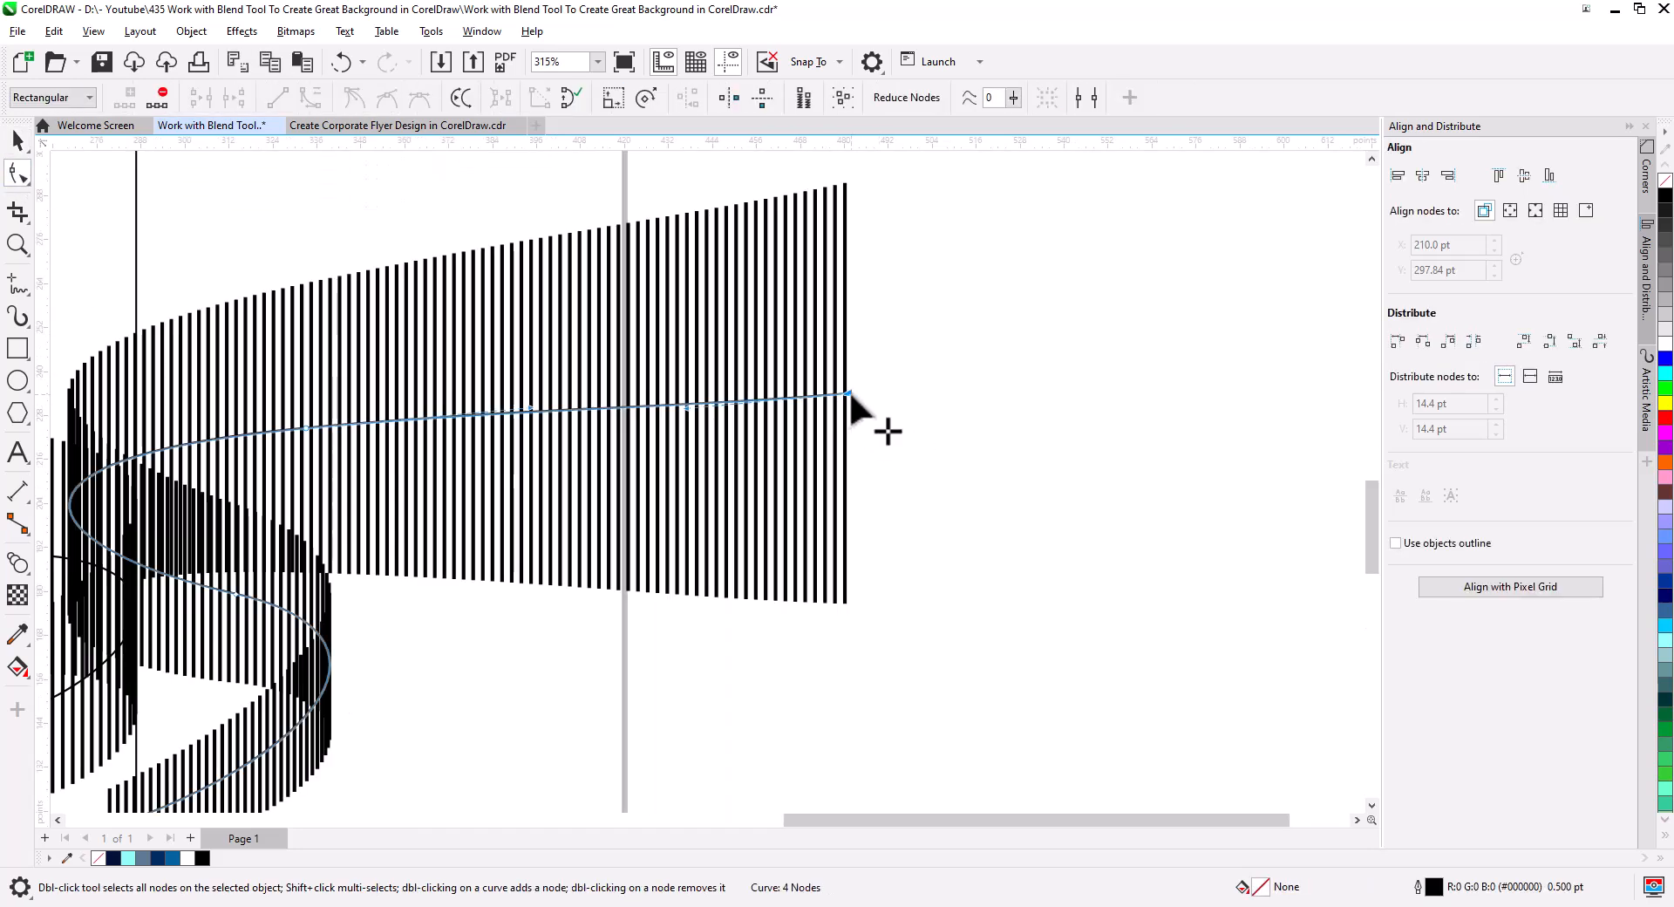
{"action": "left_click_drag", "start_coordinate": [849, 393], "coordinate": [619, 392]}
{"action": "scroll", "coordinate": [376, 597], "scroll_direction": "down", "scroll_amount": 1}
Reshape the mirrored ribbon's path by moving its bend nodes, handles and lower end into a wider S-curve inside the page's right edge.
{"action": "left_click_drag", "start_coordinate": [376, 596], "coordinate": [605, 490]}
{"action": "left_click_drag", "start_coordinate": [707, 360], "coordinate": [603, 370]}
{"action": "left_click_drag", "start_coordinate": [652, 362], "coordinate": [684, 361]}
{"action": "left_click_drag", "start_coordinate": [512, 485], "coordinate": [636, 549]}
{"action": "left_click_drag", "start_coordinate": [430, 637], "coordinate": [513, 743]}
{"action": "left_click_drag", "start_coordinate": [558, 375], "coordinate": [622, 433]}
{"action": "scroll", "coordinate": [709, 437], "scroll_direction": "down", "scroll_amount": 1}
{"action": "left_click", "coordinate": [589, 440]}
{"action": "left_click_drag", "start_coordinate": [673, 608], "coordinate": [614, 644]}
{"action": "scroll", "coordinate": [672, 622], "scroll_direction": "up", "scroll_amount": 1}
{"action": "left_click_drag", "start_coordinate": [368, 771], "coordinate": [309, 755]}
{"action": "left_click_drag", "start_coordinate": [507, 704], "coordinate": [524, 725]}
{"action": "left_click_drag", "start_coordinate": [640, 581], "coordinate": [642, 608]}
Shorten the bar at the upper end of the mirrored ribbon to about 73 pt high.
{"action": "left_click", "coordinate": [17, 140]}
{"action": "left_click", "coordinate": [641, 467]}
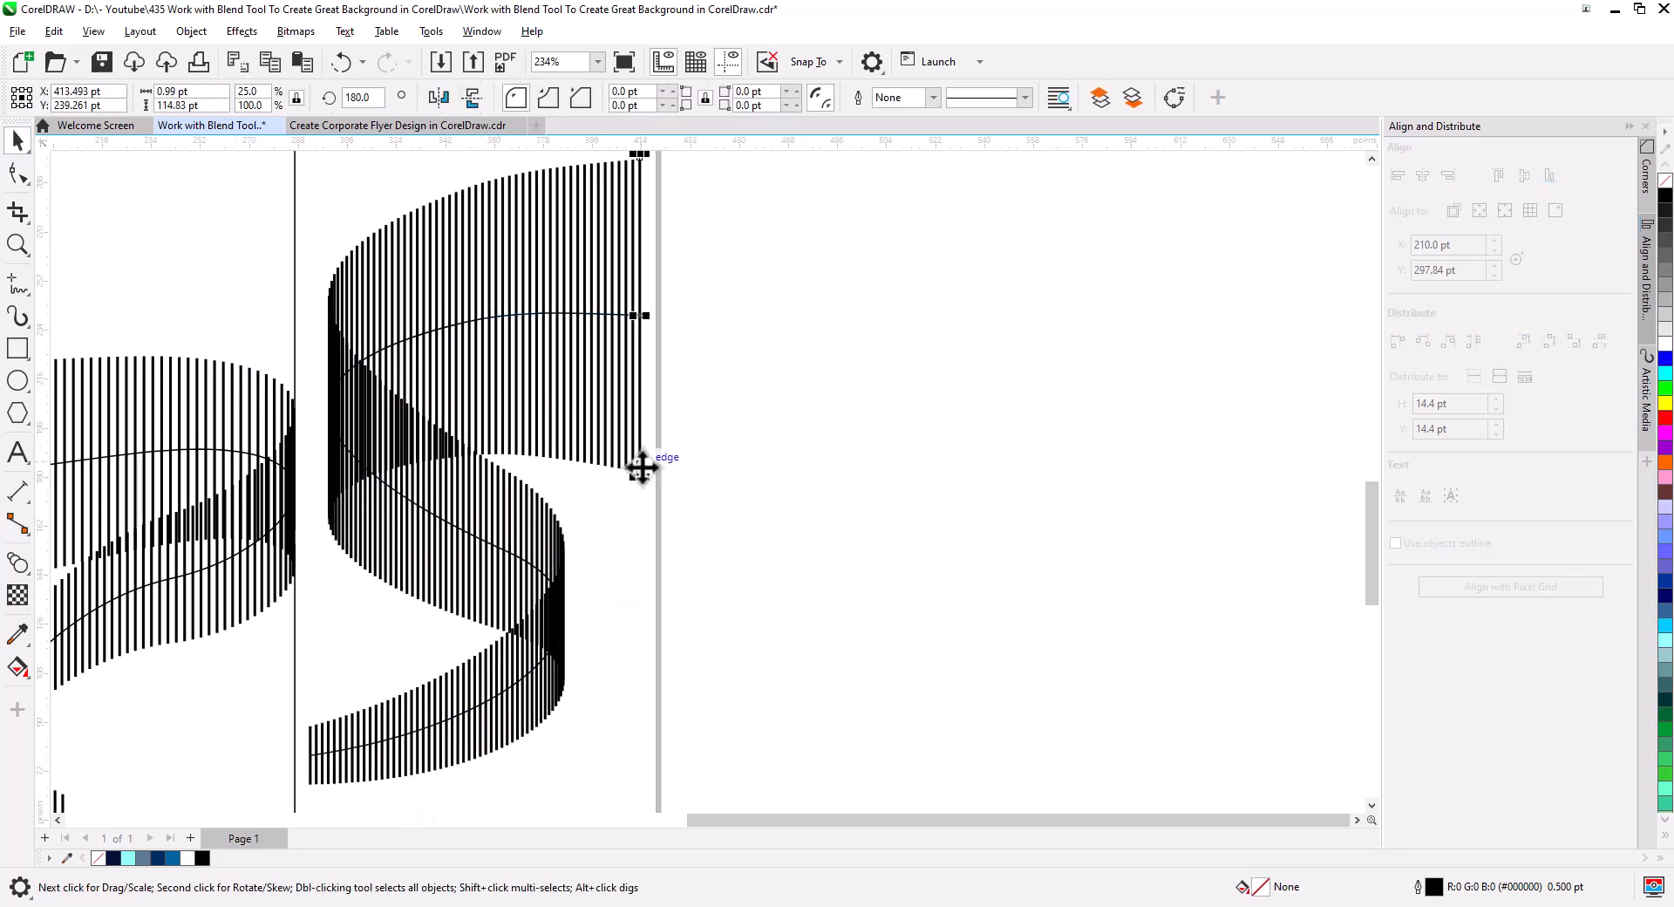
{"action": "left_click_drag", "start_coordinate": [639, 477], "coordinate": [641, 419]}
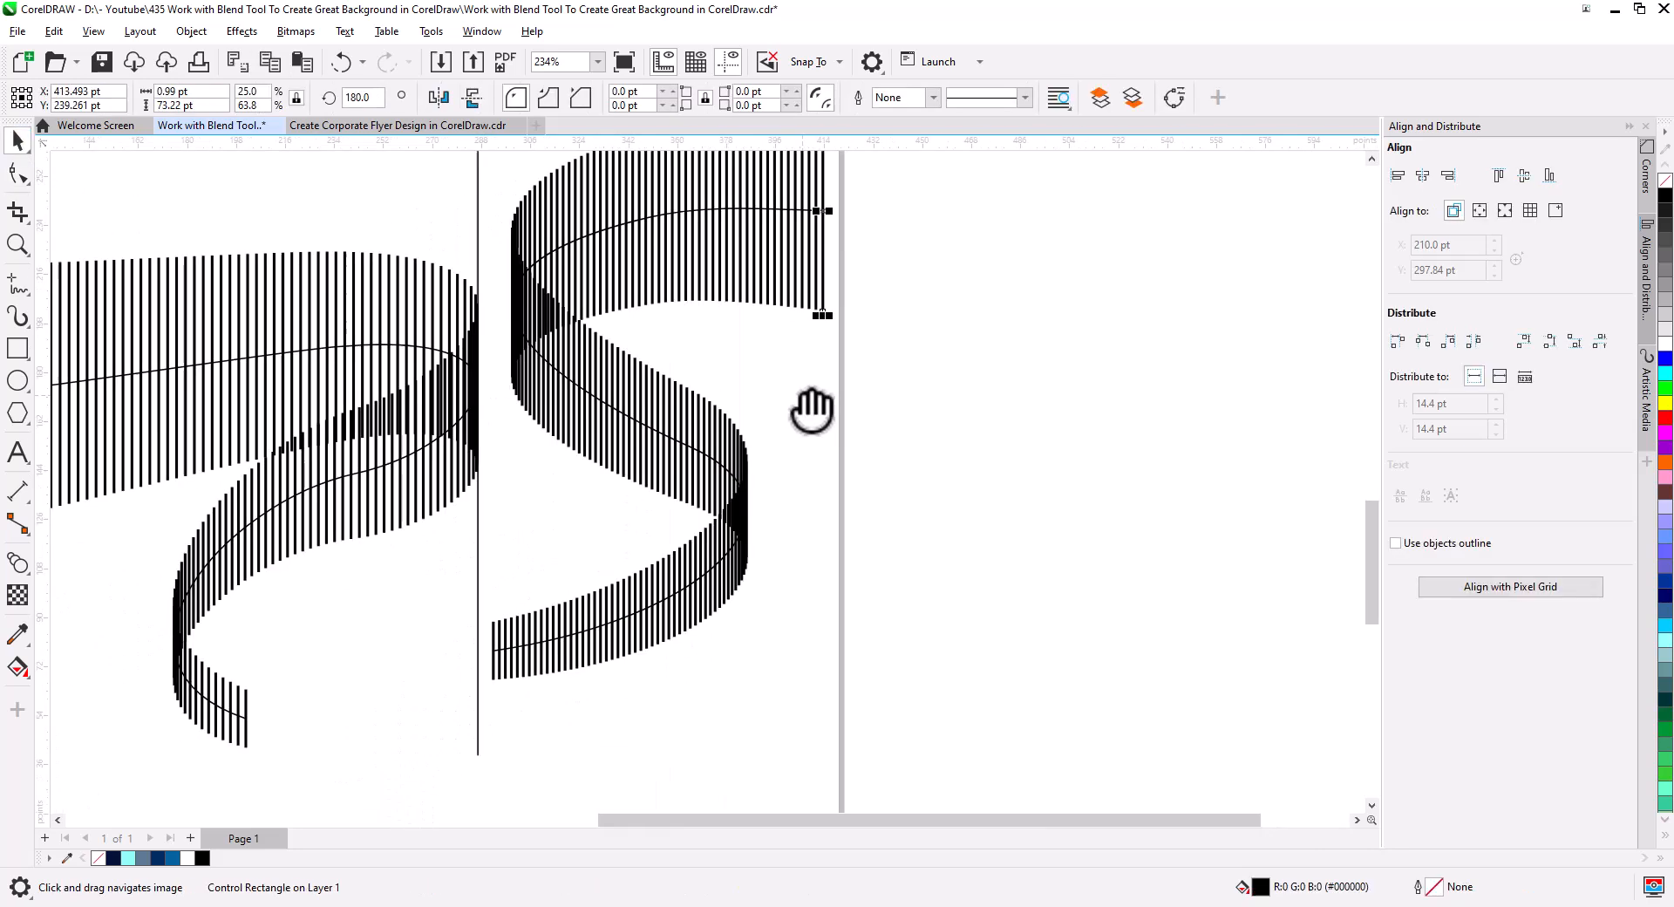
Lengthen the bar at the lower end of the left ribbon to about 49 pt high.
{"action": "scroll", "coordinate": [814, 407], "scroll_direction": "down", "scroll_amount": 4}
{"action": "left_click", "coordinate": [598, 667]}
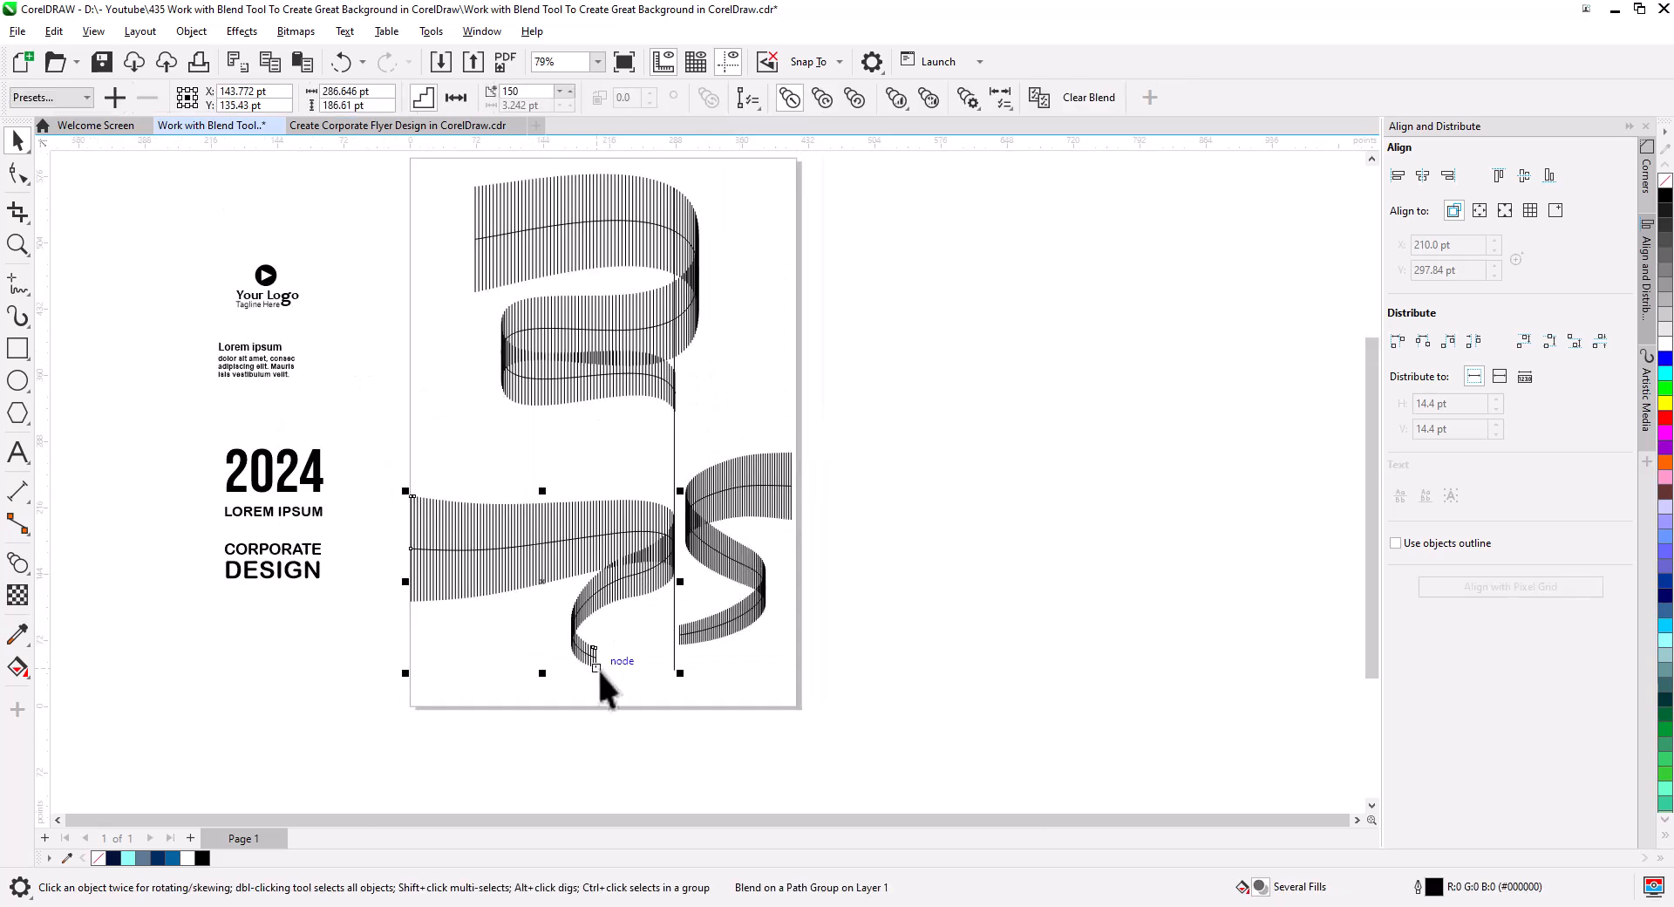
{"action": "left_click", "coordinate": [599, 672]}
{"action": "left_click", "coordinate": [596, 667]}
{"action": "left_click_drag", "start_coordinate": [597, 674], "coordinate": [596, 686]}
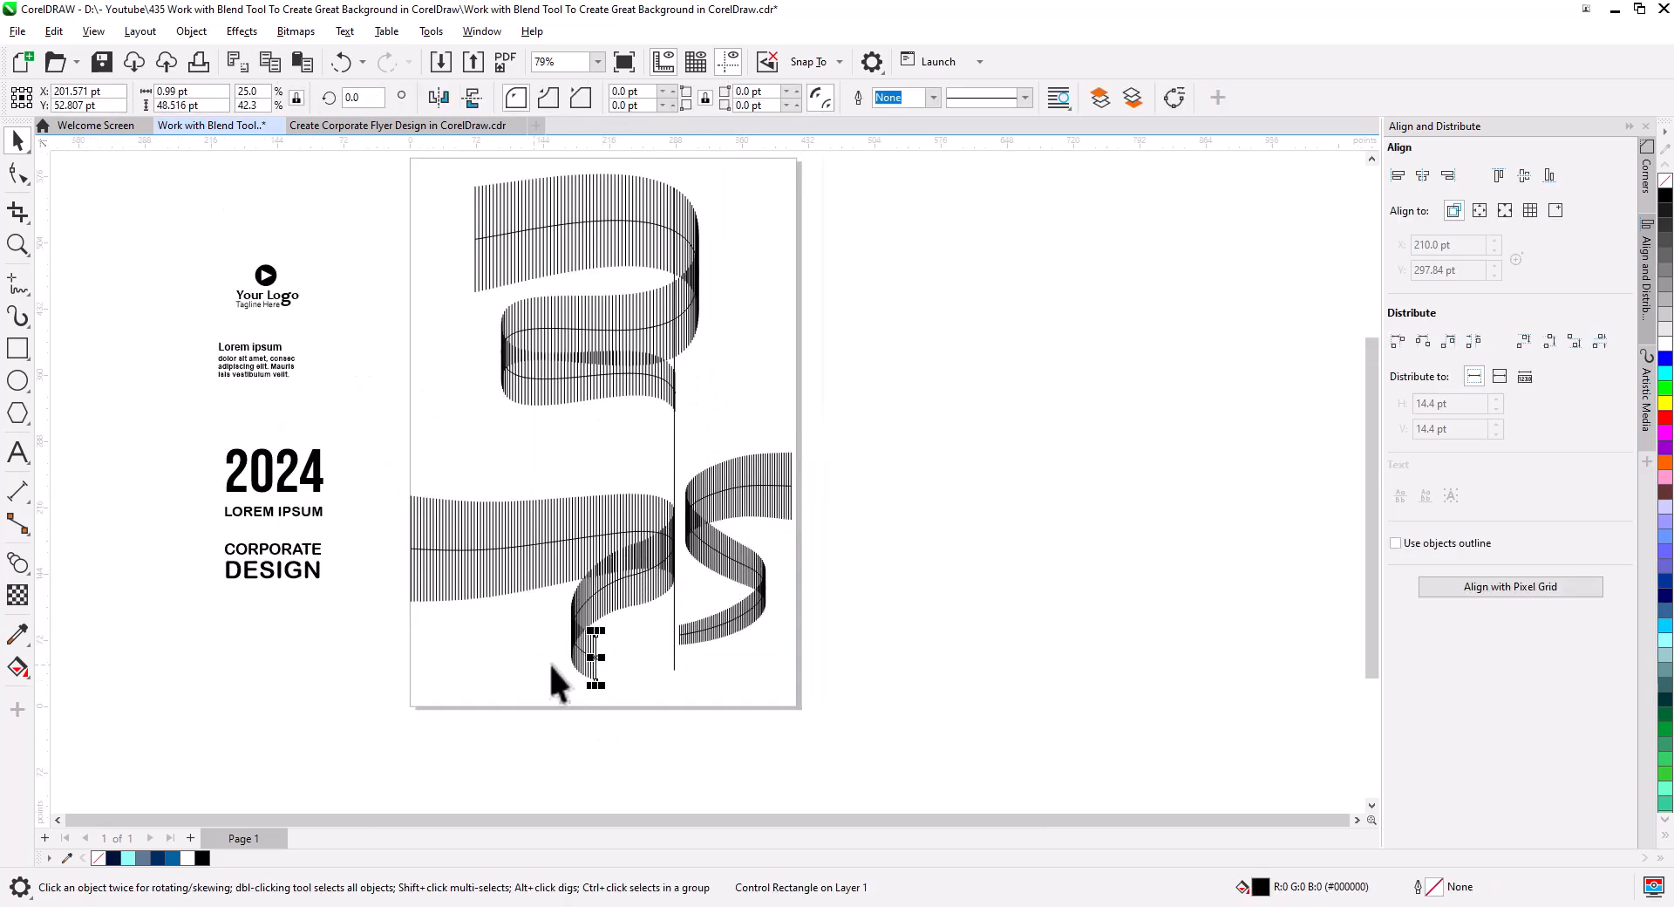
Extend the left ribbon's lower end to the right and widen its curl by adjusting the end node and bend handle.
{"action": "scroll", "coordinate": [627, 673], "scroll_direction": "up", "scroll_amount": 4}
{"action": "left_click", "coordinate": [17, 173]}
{"action": "left_click", "coordinate": [500, 609]}
{"action": "left_click_drag", "start_coordinate": [503, 609], "coordinate": [647, 609]}
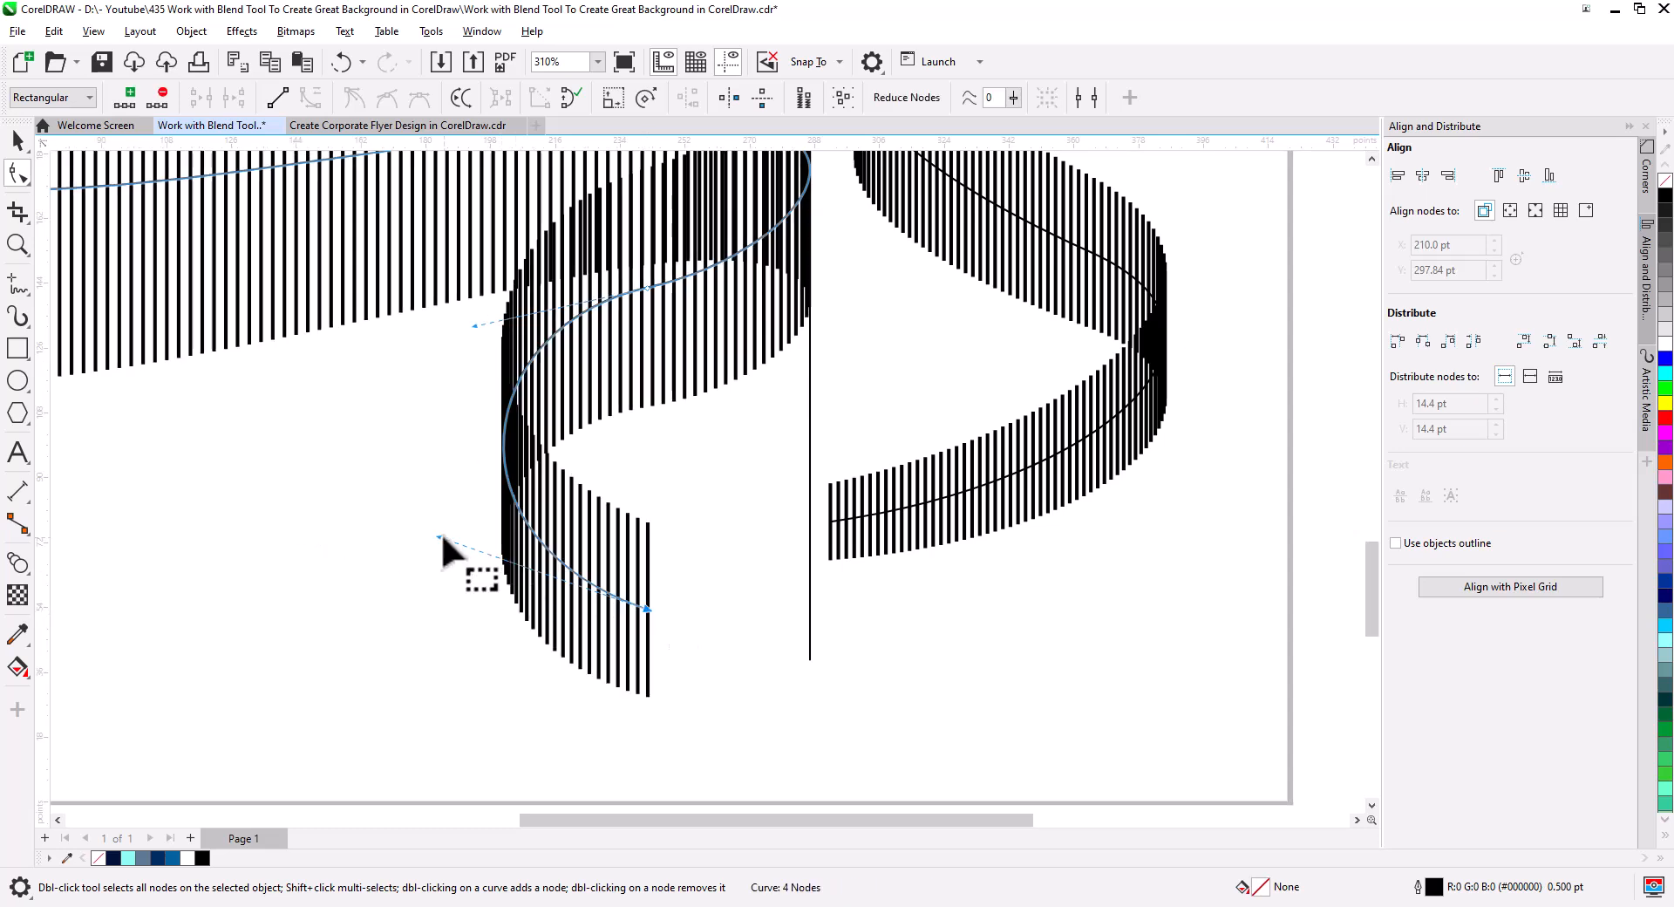
{"action": "left_click_drag", "start_coordinate": [439, 537], "coordinate": [153, 567]}
{"action": "left_click_drag", "start_coordinate": [647, 609], "coordinate": [673, 605]}
{"action": "scroll", "coordinate": [483, 560], "scroll_direction": "down", "scroll_amount": 4}
Delete the vertical line between the left and right ribbons.
{"action": "left_click", "coordinate": [18, 141]}
{"action": "left_click", "coordinate": [756, 453]}
{"action": "scroll", "coordinate": [757, 453], "scroll_direction": "down", "scroll_amount": 1}
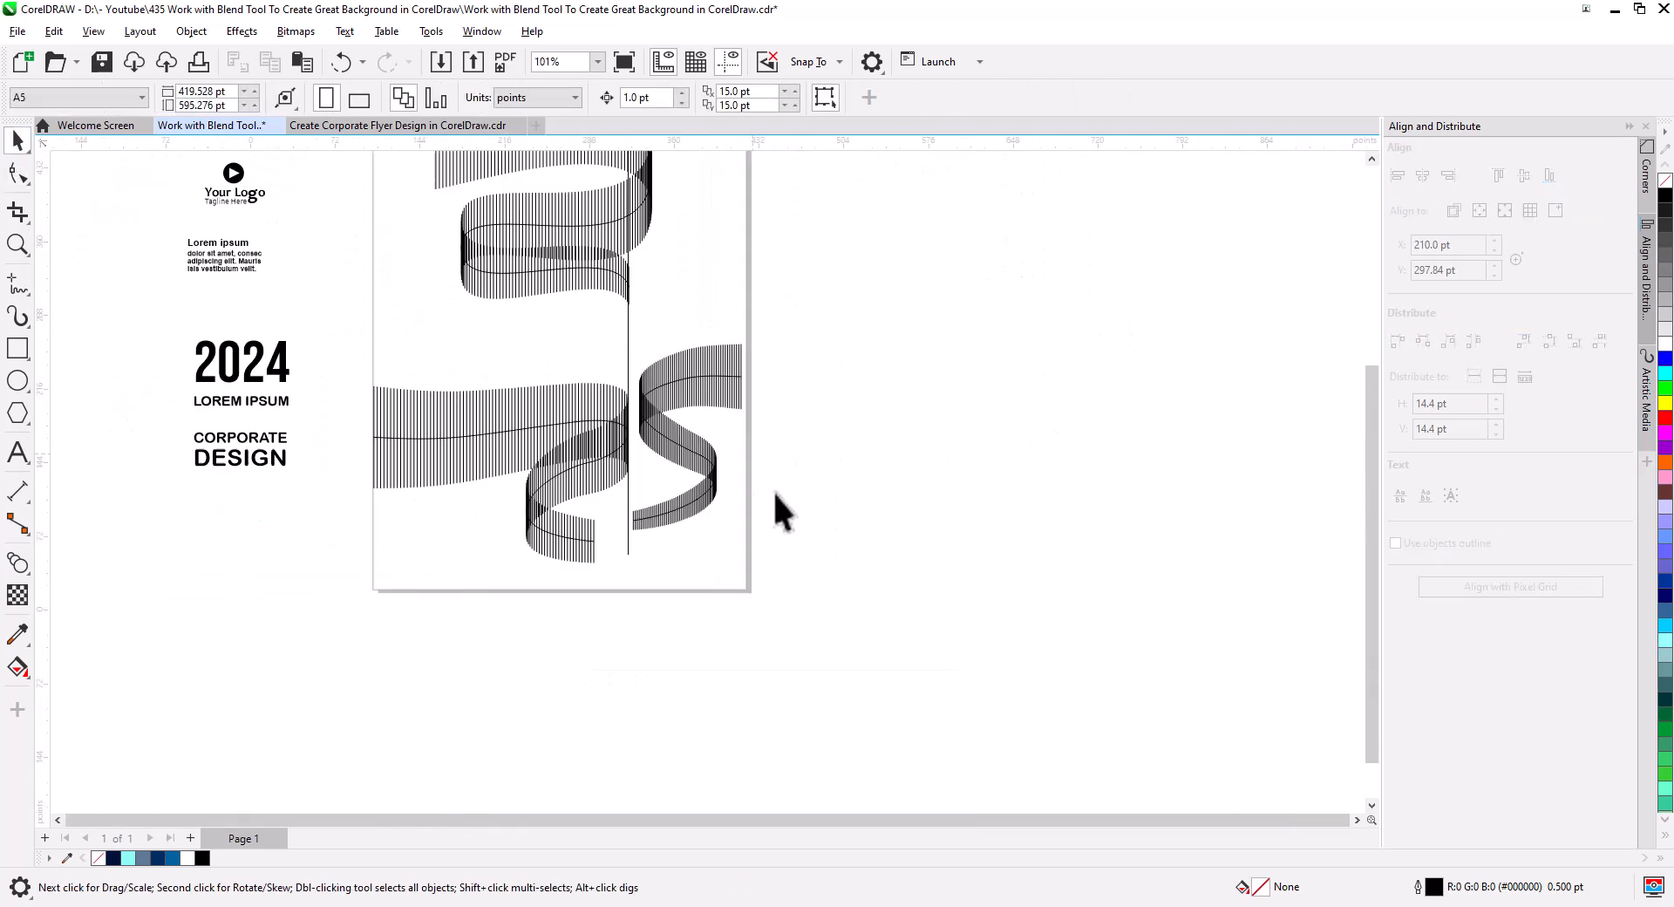
{"action": "scroll", "coordinate": [781, 510], "scroll_direction": "down", "scroll_amount": 2}
{"action": "left_click", "coordinate": [710, 458]}
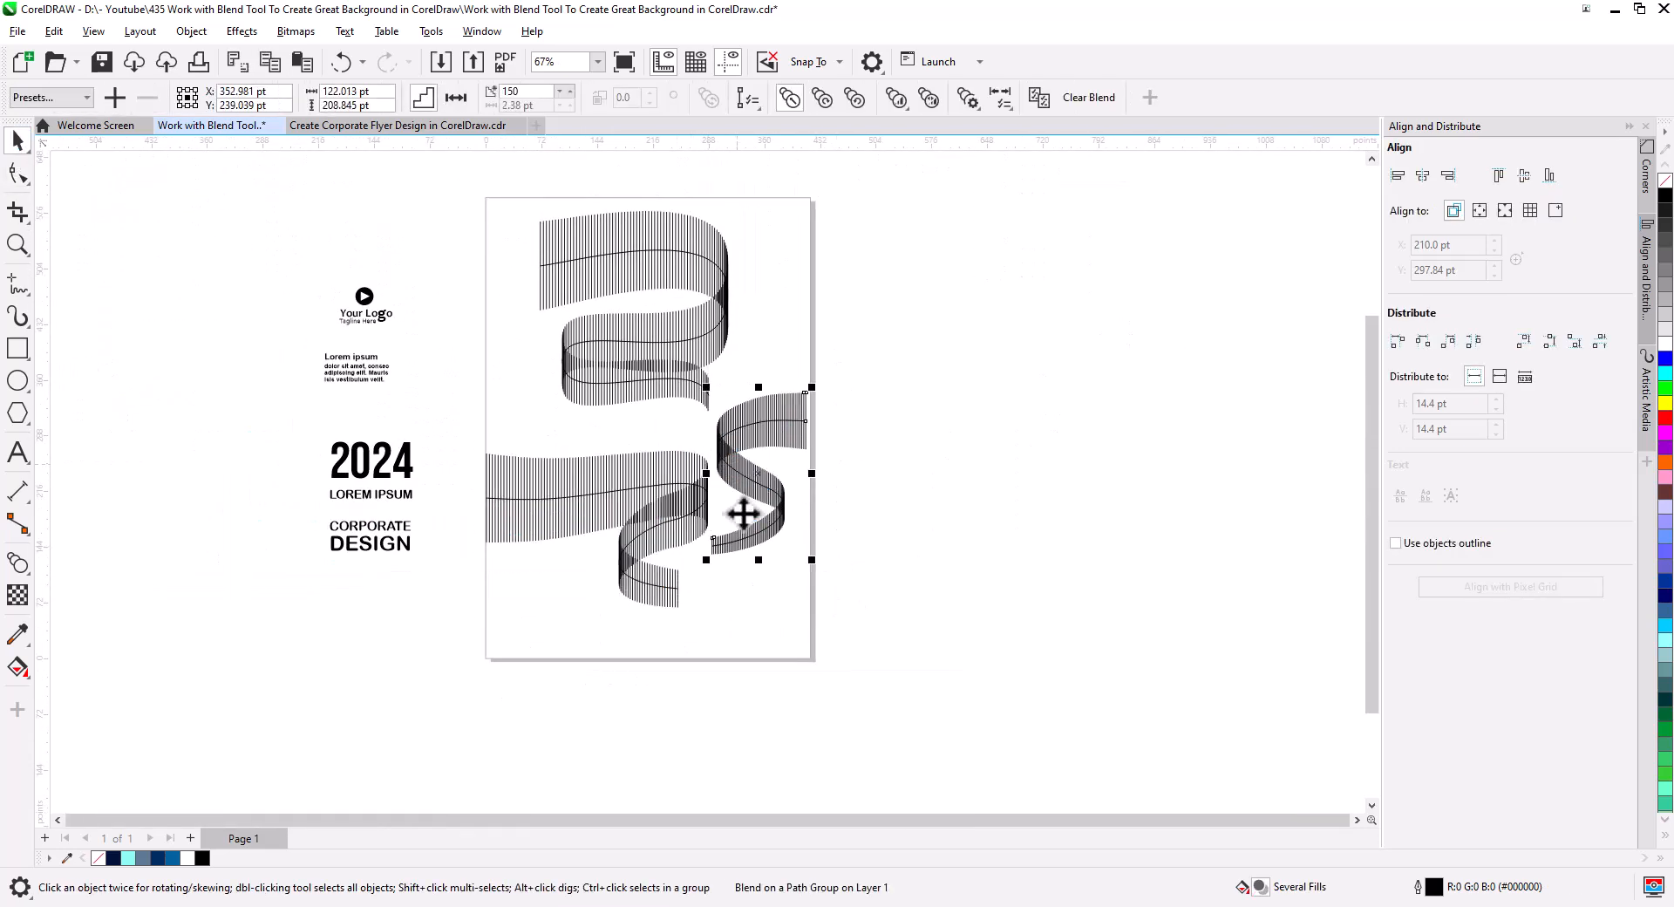
Add a page-sized background rectangle behind the ribbons and fill it with dark navy #020F39.
{"action": "scroll", "coordinate": [766, 565], "scroll_direction": "up", "scroll_amount": 2}
{"action": "double_click", "coordinate": [17, 348]}
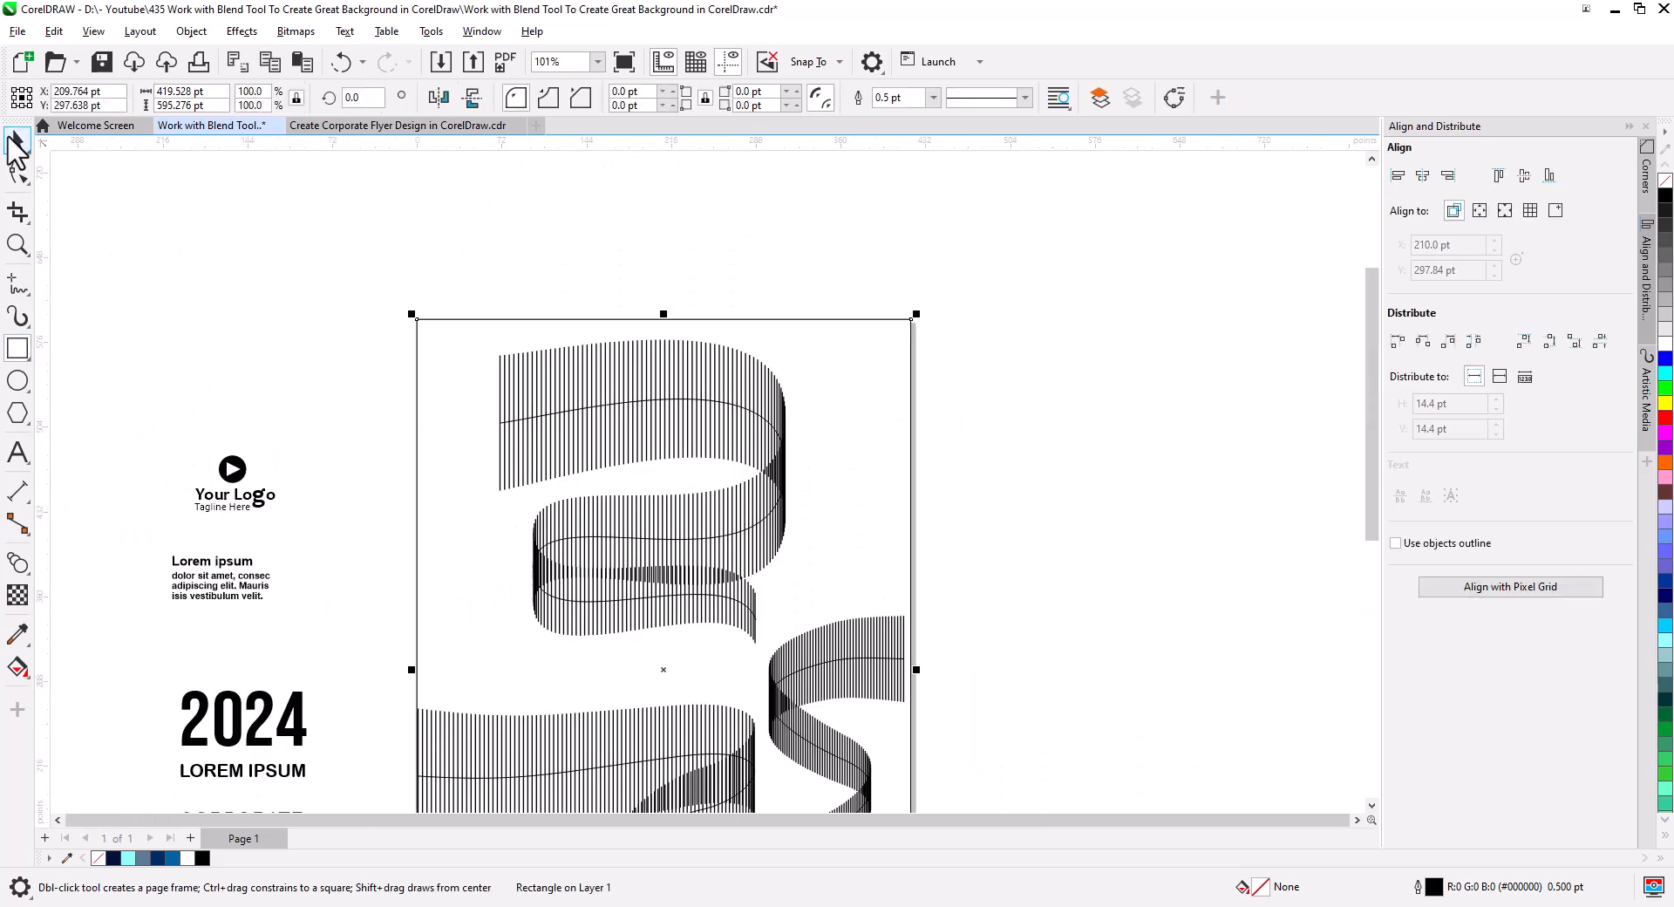
{"action": "left_click", "coordinate": [114, 858]}
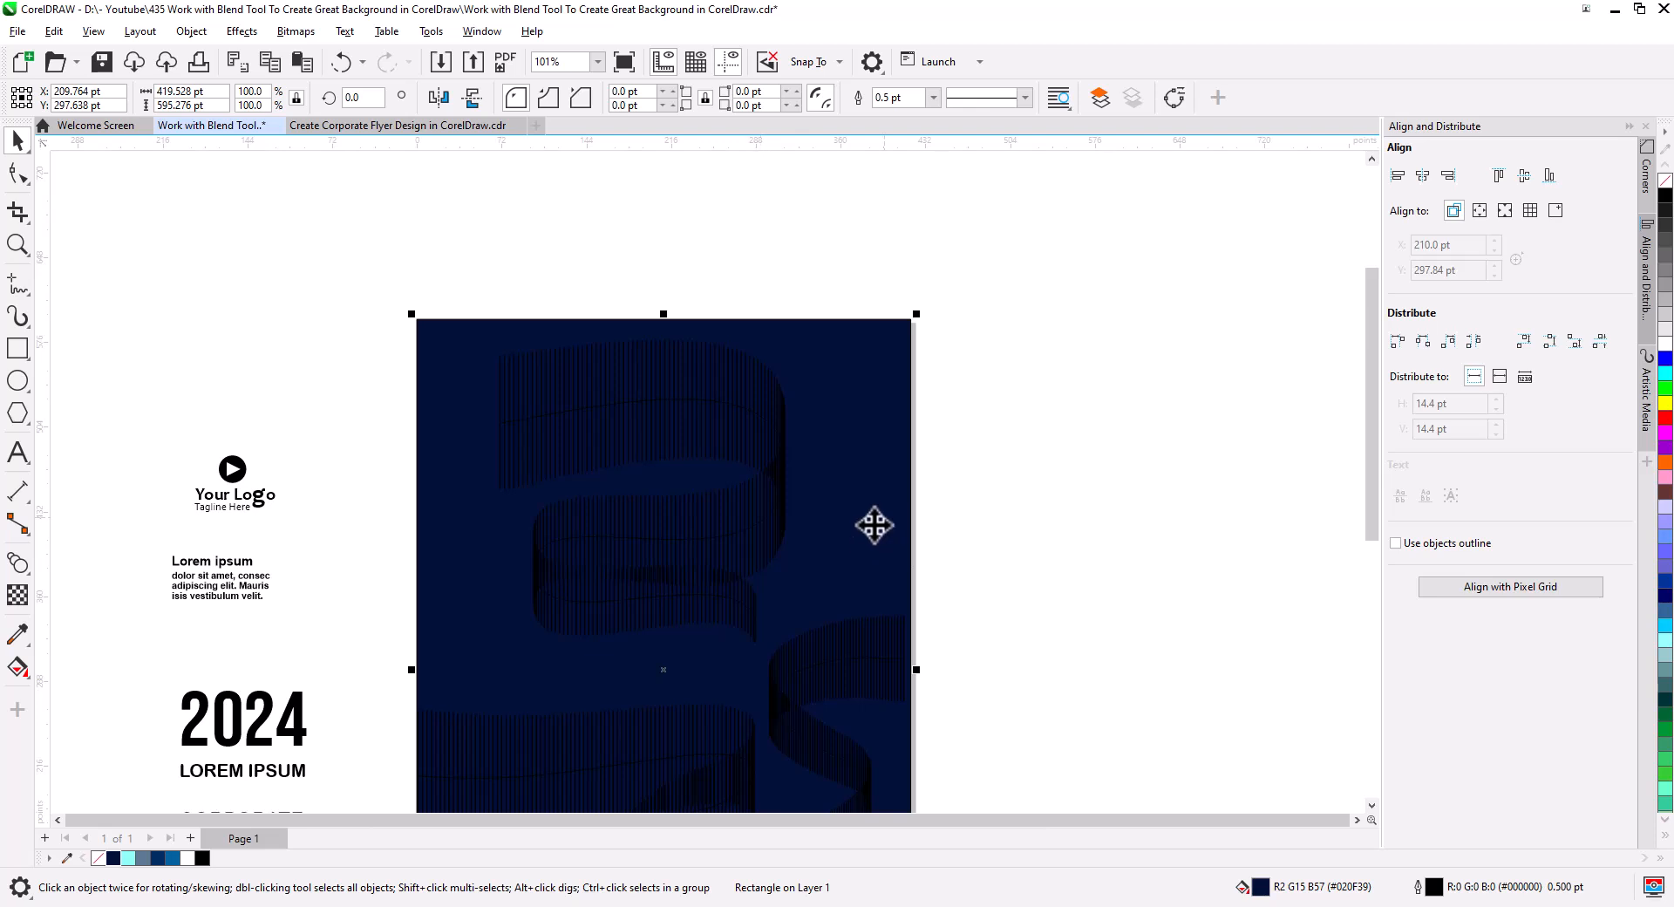
{"action": "left_click", "coordinate": [311, 419]}
Fill both end bars of the upper ribbon with light cyan #8EFCF3.
{"action": "scroll", "coordinate": [497, 504], "scroll_direction": "up", "scroll_amount": 6}
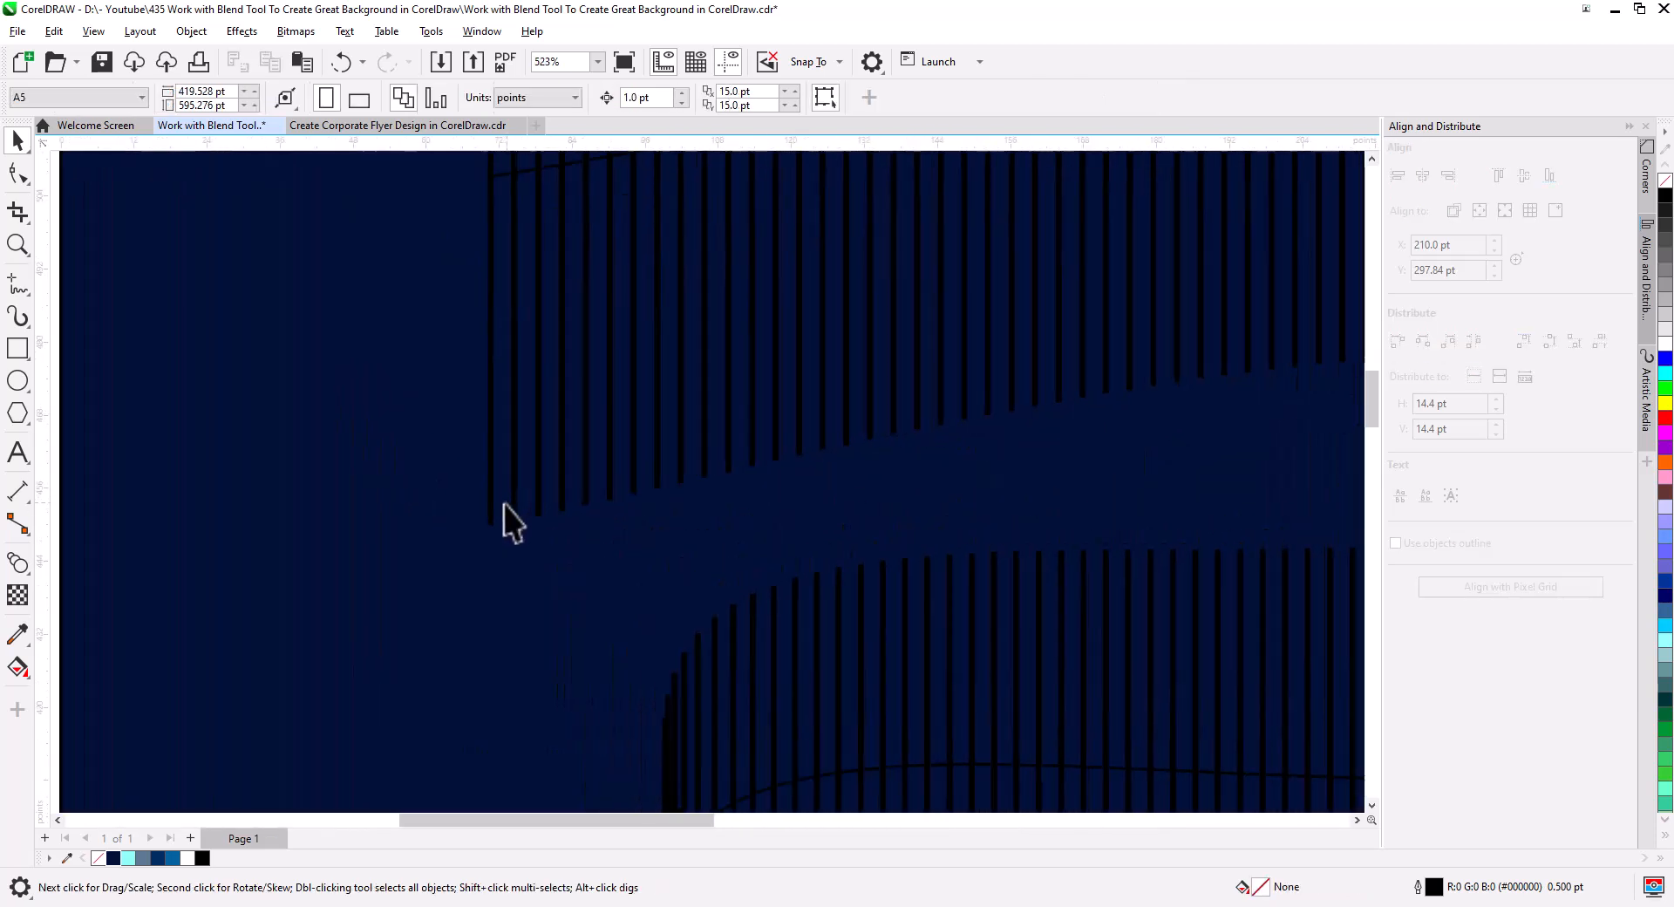
{"action": "left_click", "coordinate": [490, 500]}
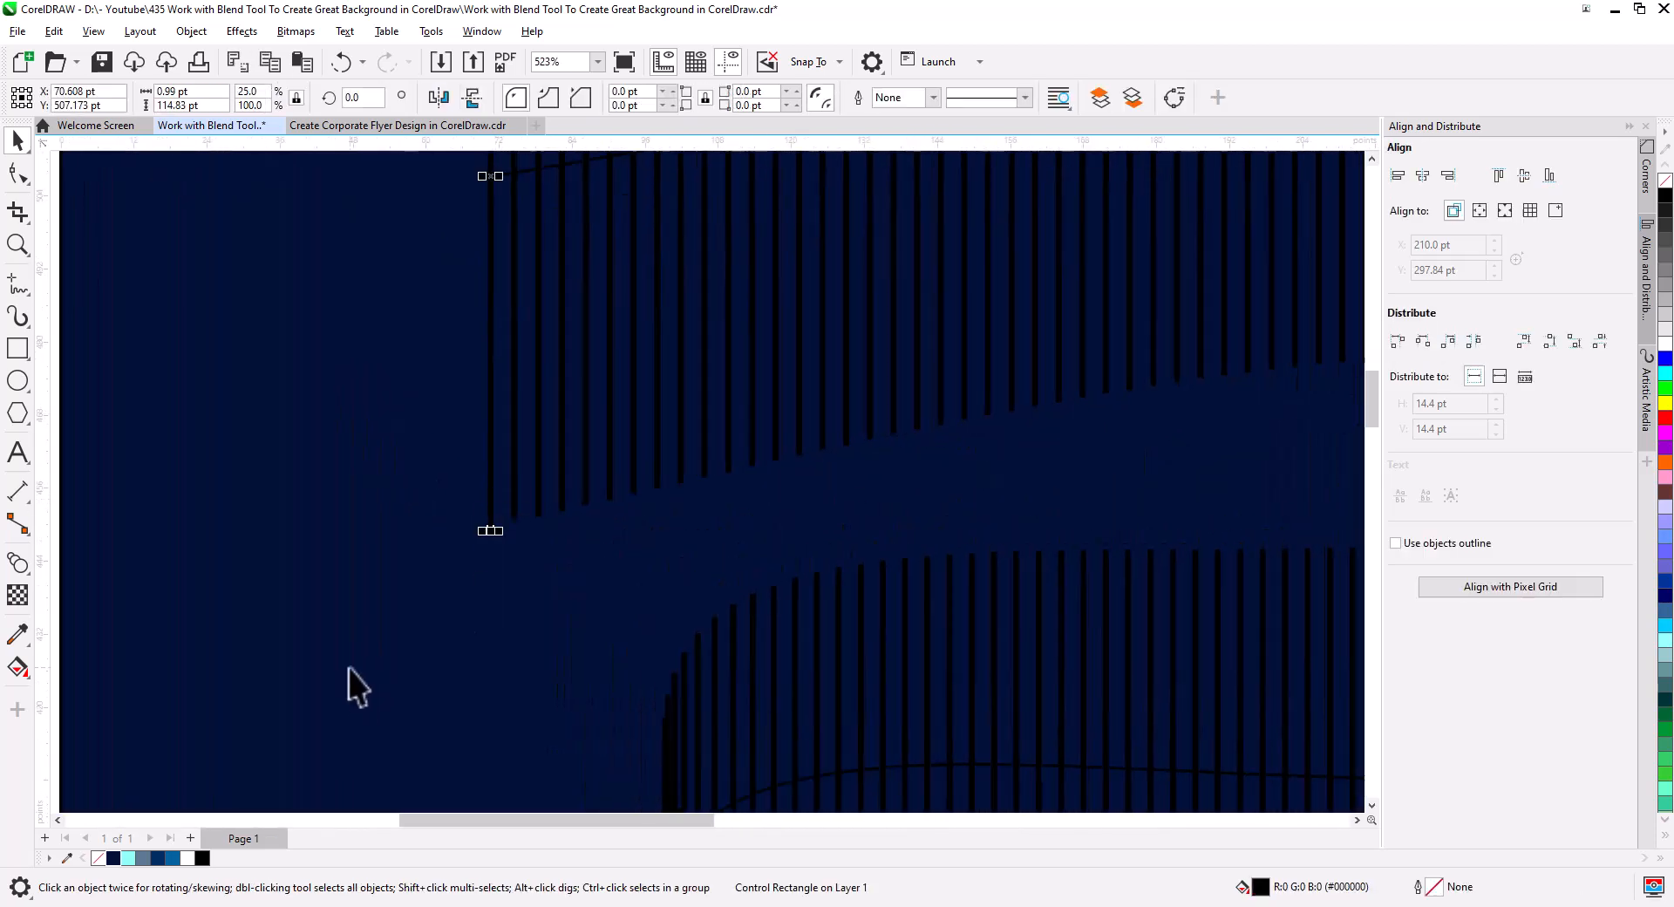
{"action": "left_click", "coordinate": [128, 858]}
{"action": "scroll", "coordinate": [374, 627], "scroll_direction": "down", "scroll_amount": 3}
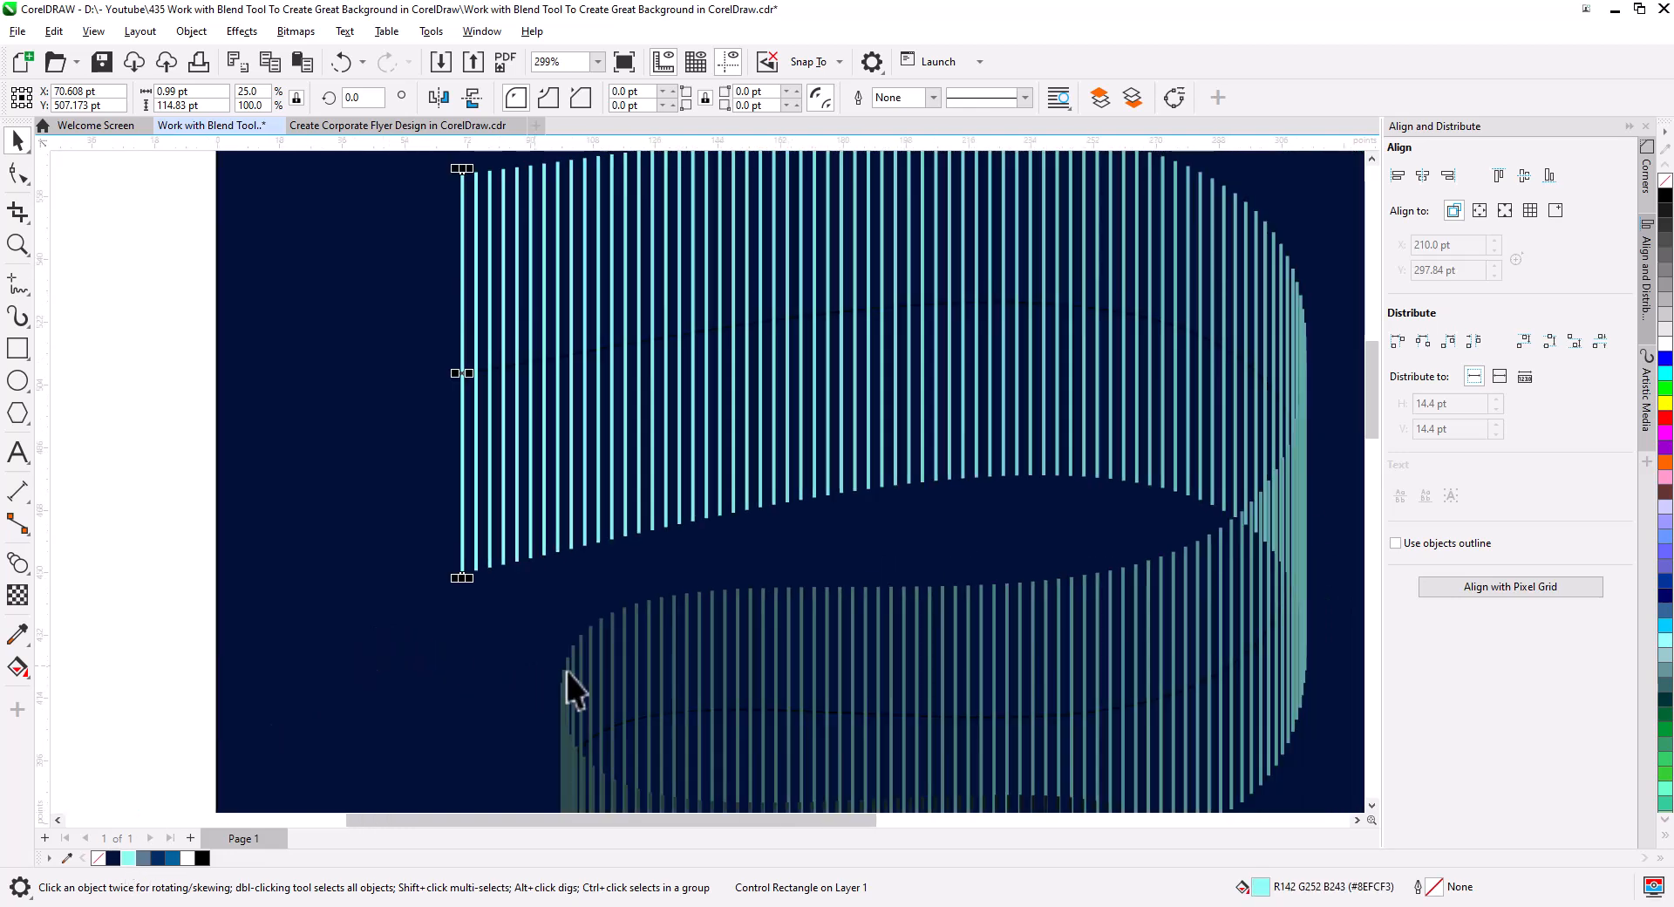
{"action": "left_click_drag", "start_coordinate": [641, 706], "coordinate": [587, 524]}
{"action": "scroll", "coordinate": [588, 529], "scroll_direction": "down", "scroll_amount": 3}
{"action": "left_click_drag", "start_coordinate": [638, 601], "coordinate": [548, 499]}
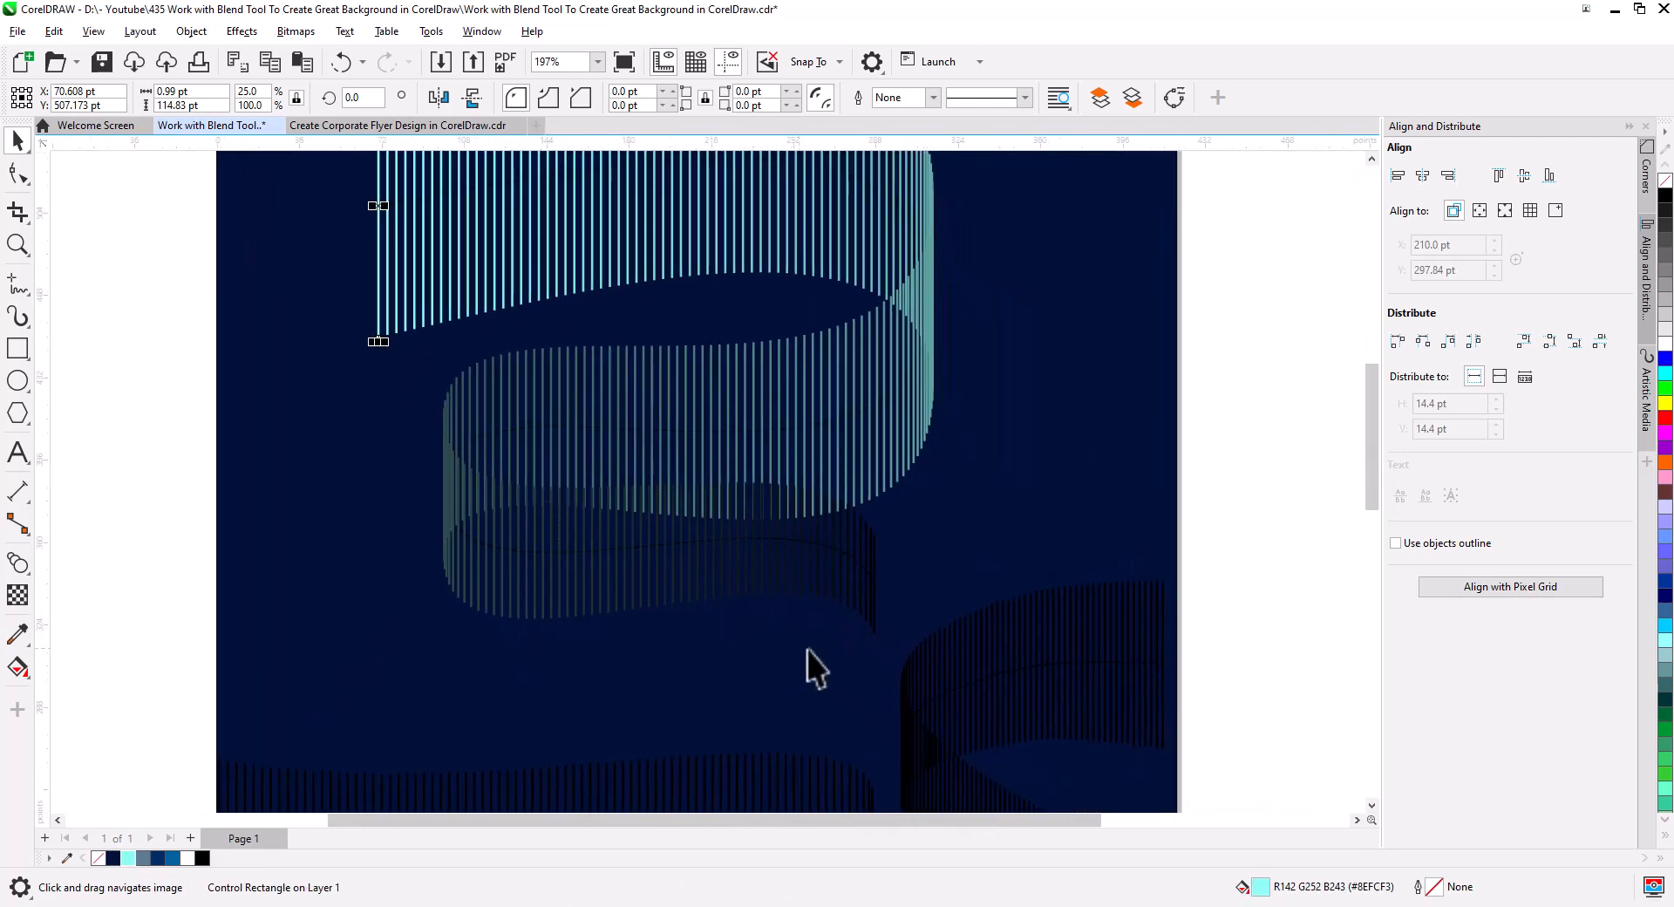
{"action": "left_click", "coordinate": [876, 633]}
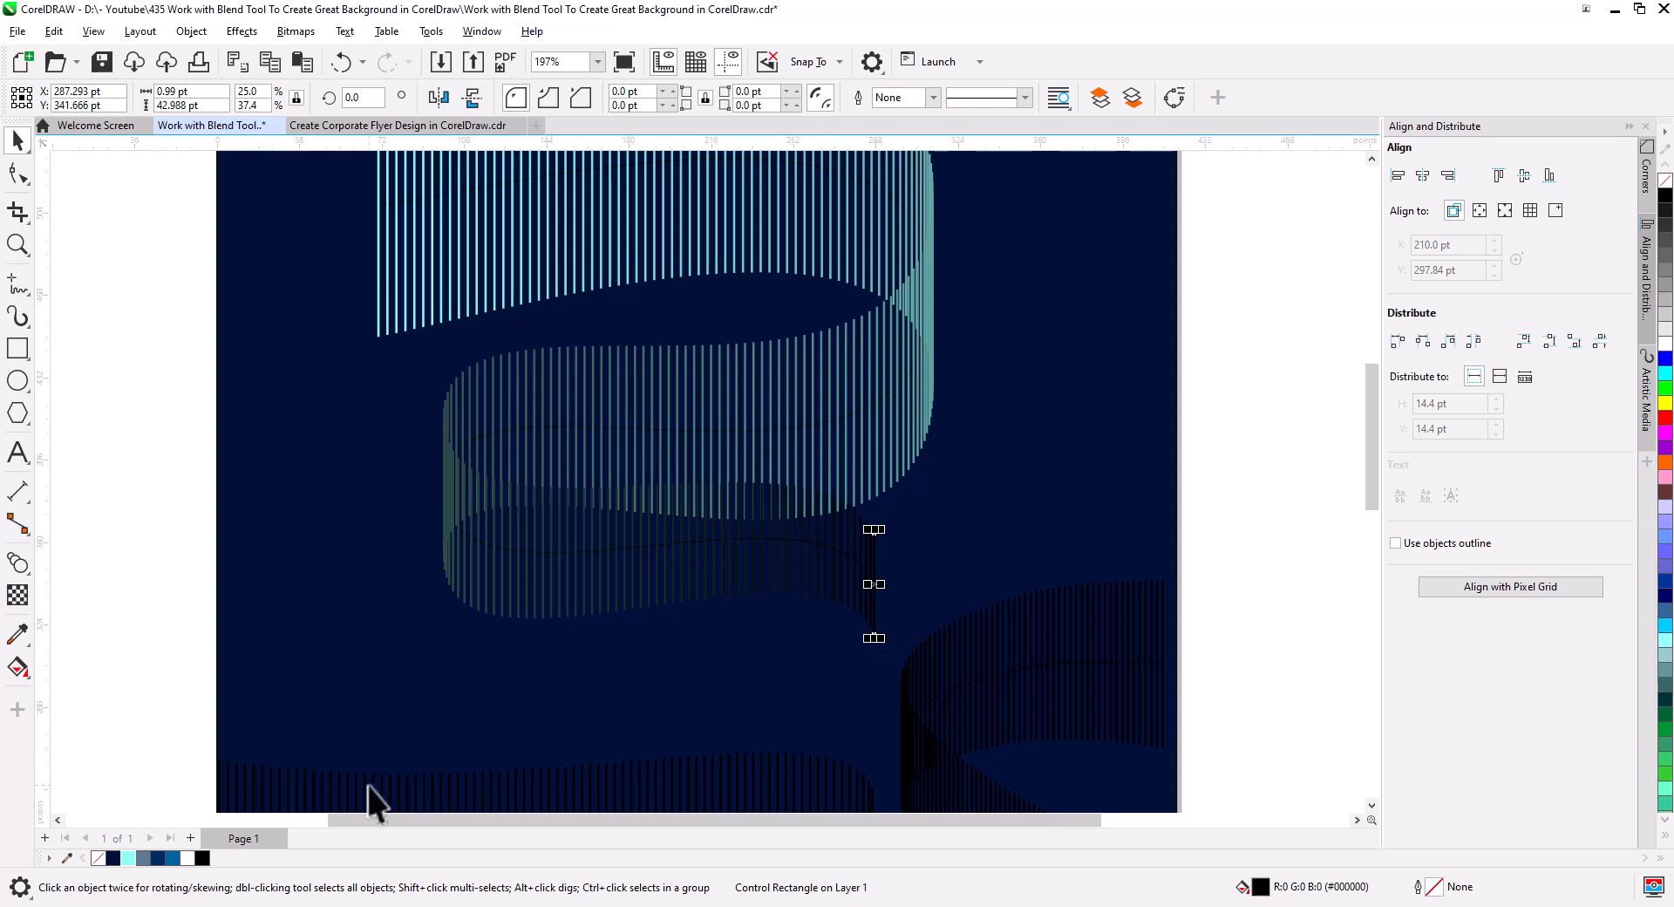
{"action": "left_click", "coordinate": [128, 858]}
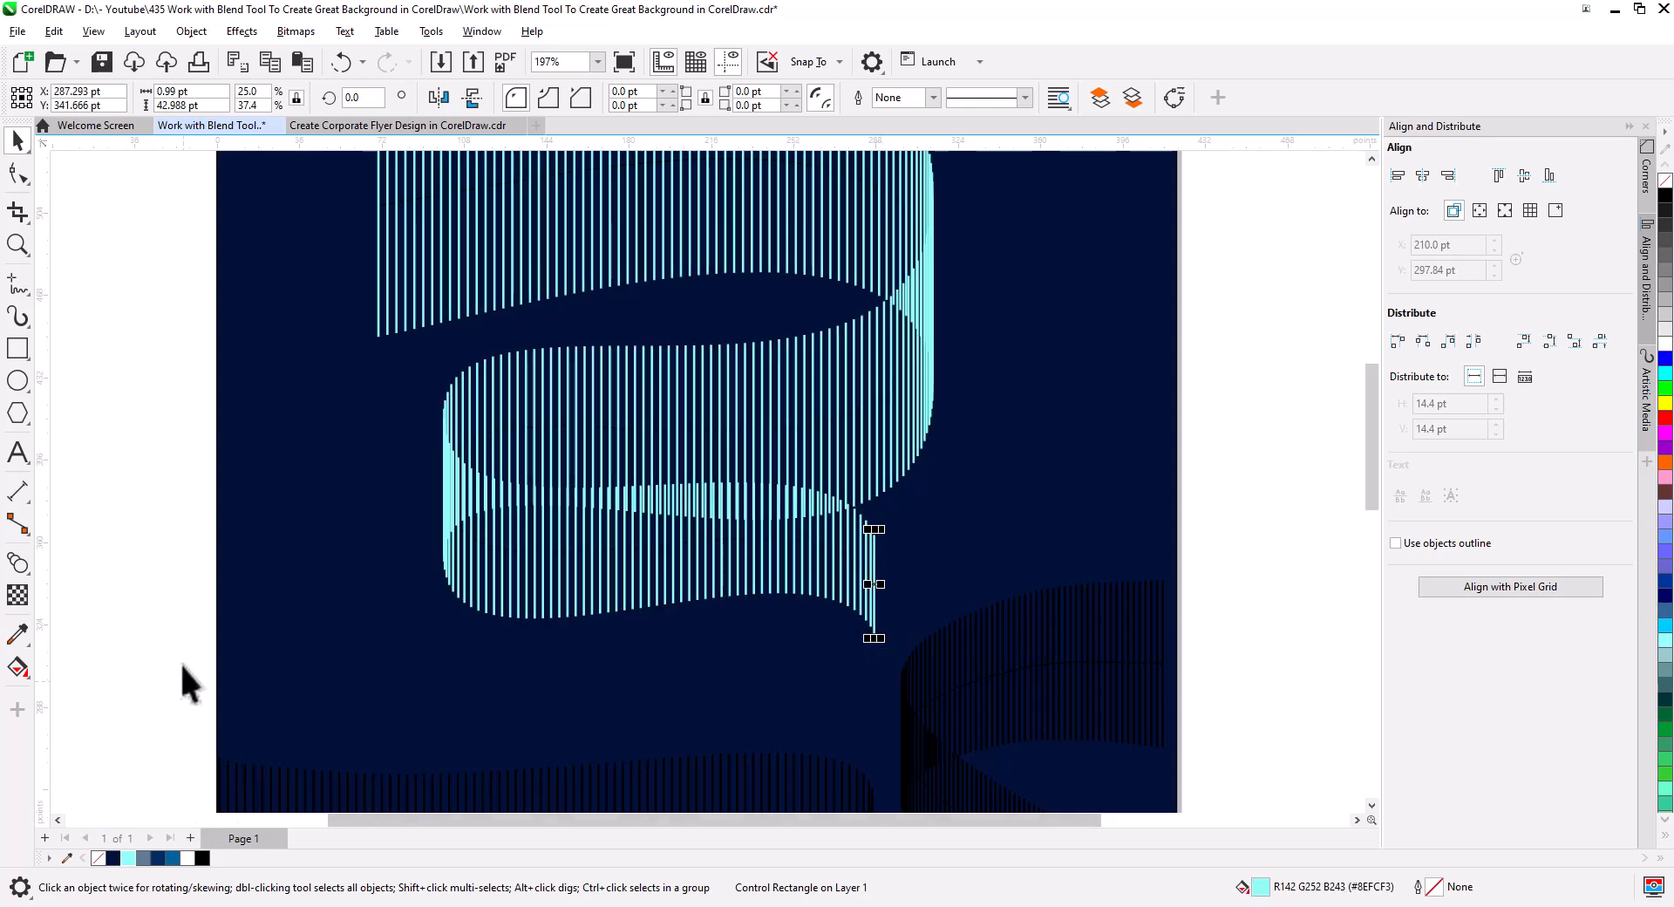
{"action": "left_click", "coordinate": [162, 583]}
Fill the lower-left ribbon and the right ribbon with the same light cyan as the upper ribbon.
{"action": "left_click_drag", "start_coordinate": [497, 693], "coordinate": [523, 355]}
{"action": "left_click", "coordinate": [378, 556]}
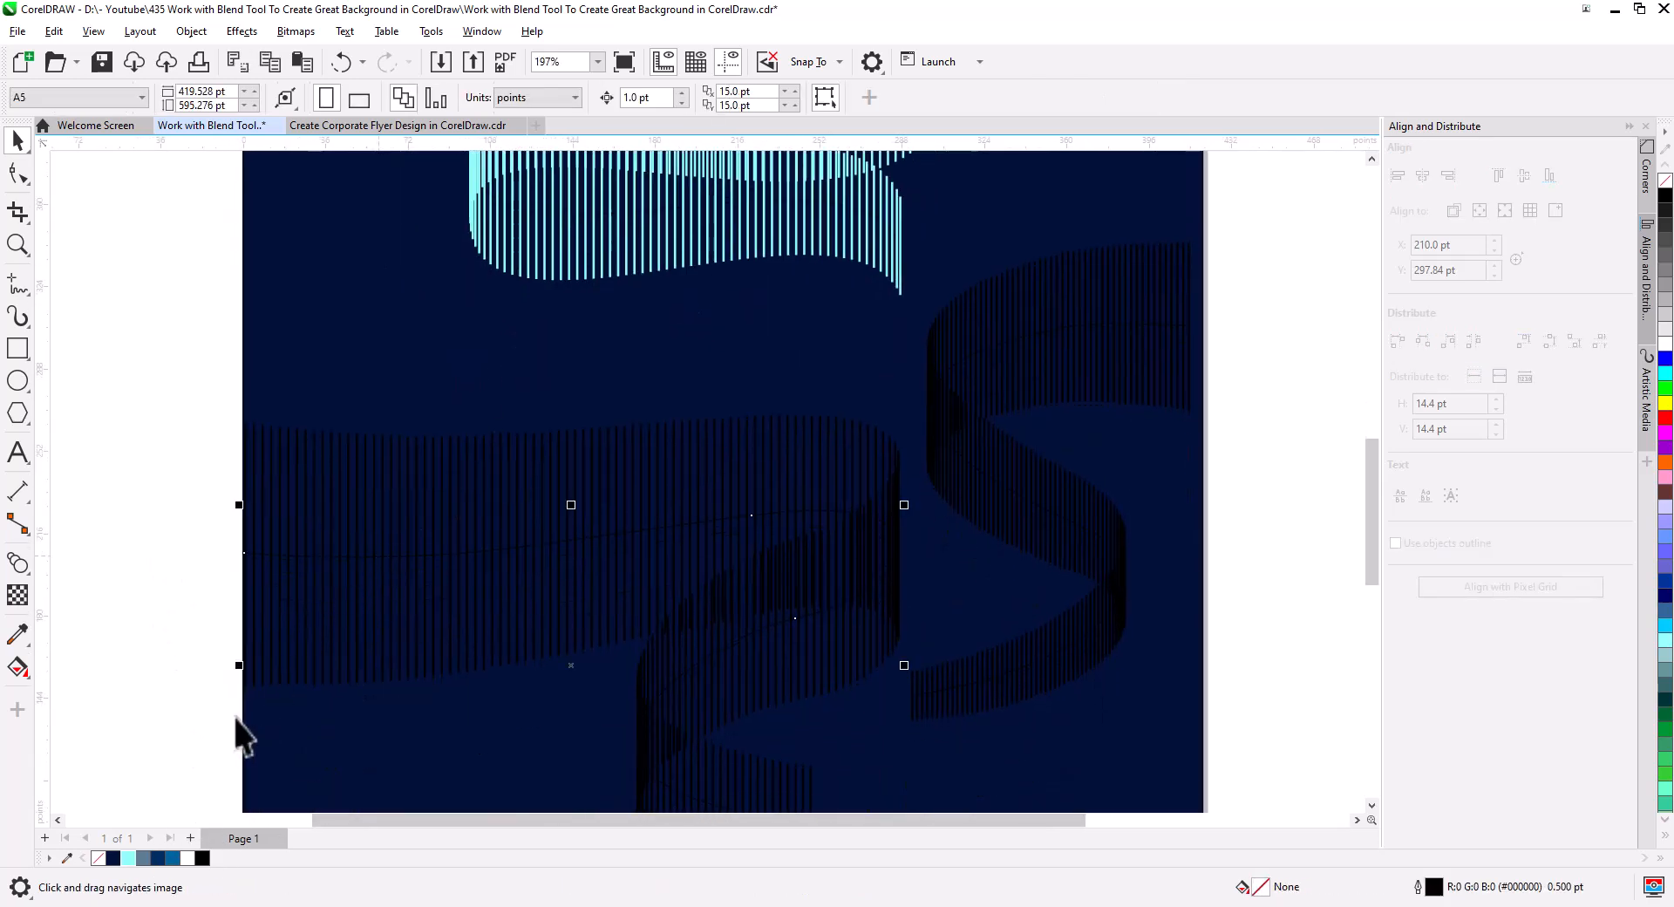
{"action": "left_click", "coordinate": [247, 617]}
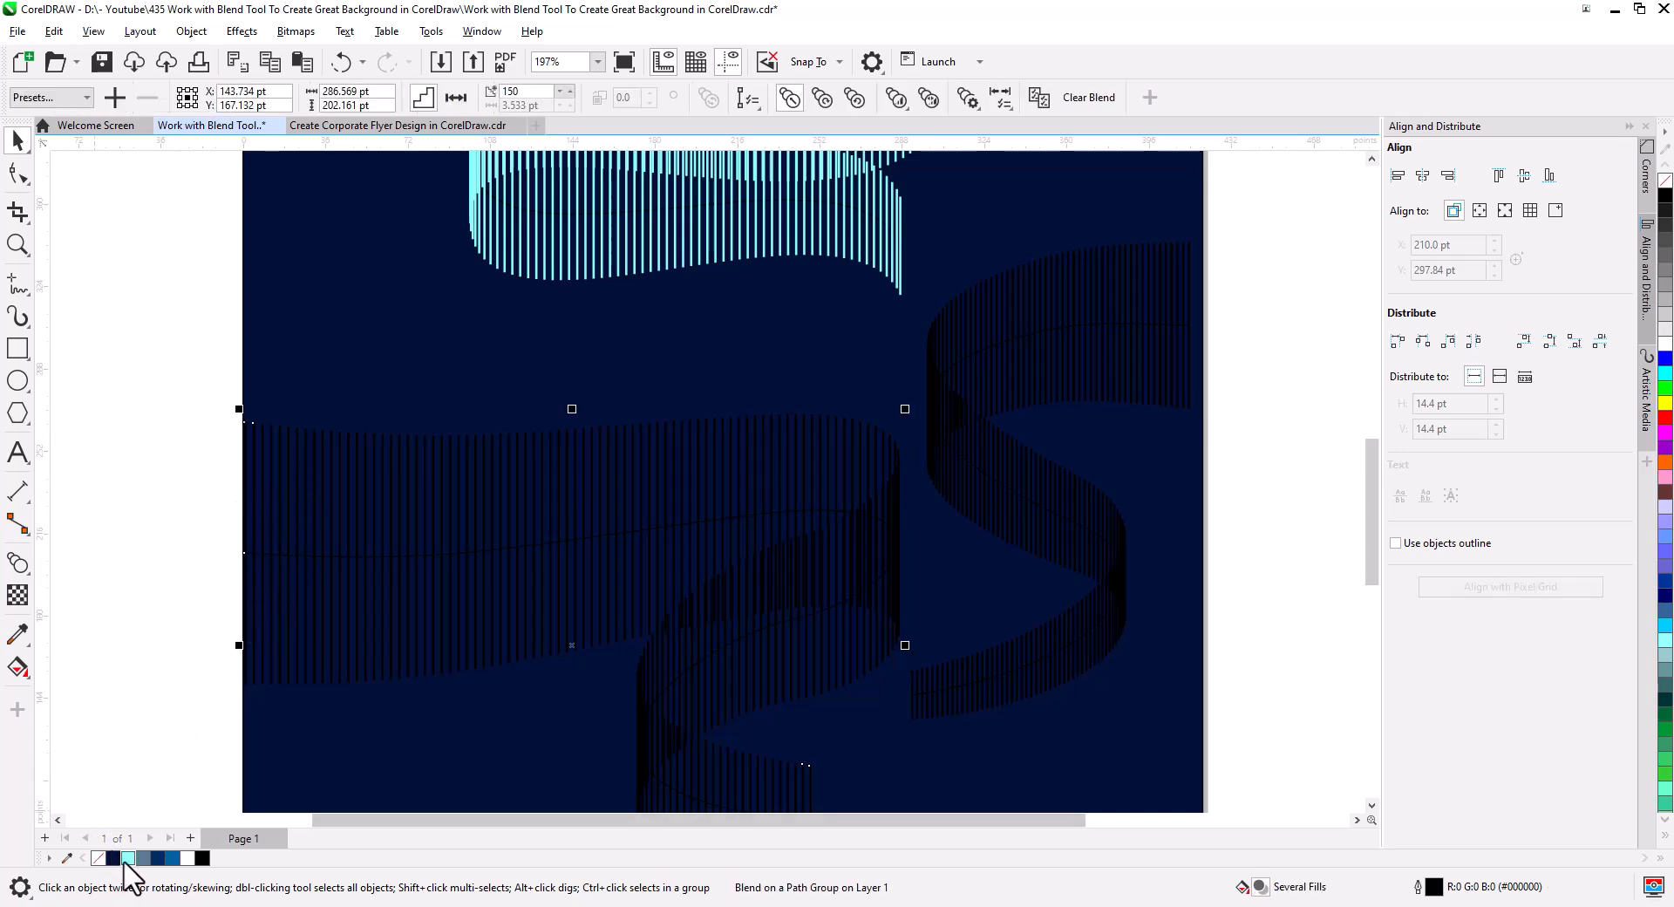
{"action": "left_click", "coordinate": [128, 858]}
{"action": "left_click", "coordinate": [1011, 454]}
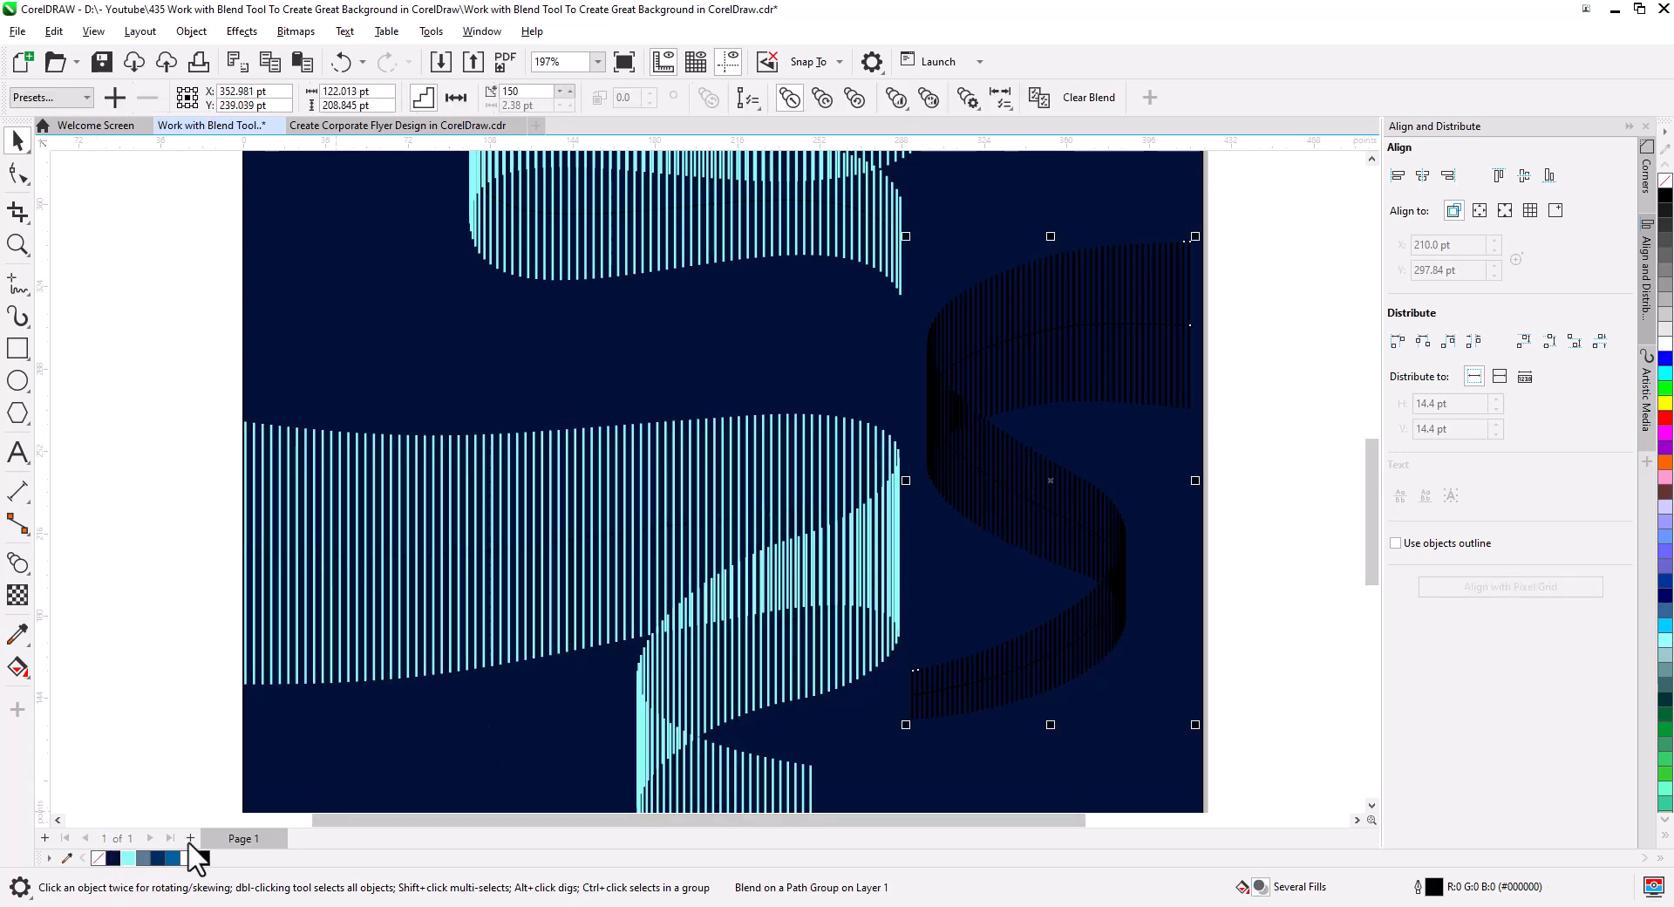
{"action": "left_click", "coordinate": [127, 858]}
{"action": "left_click", "coordinate": [205, 451]}
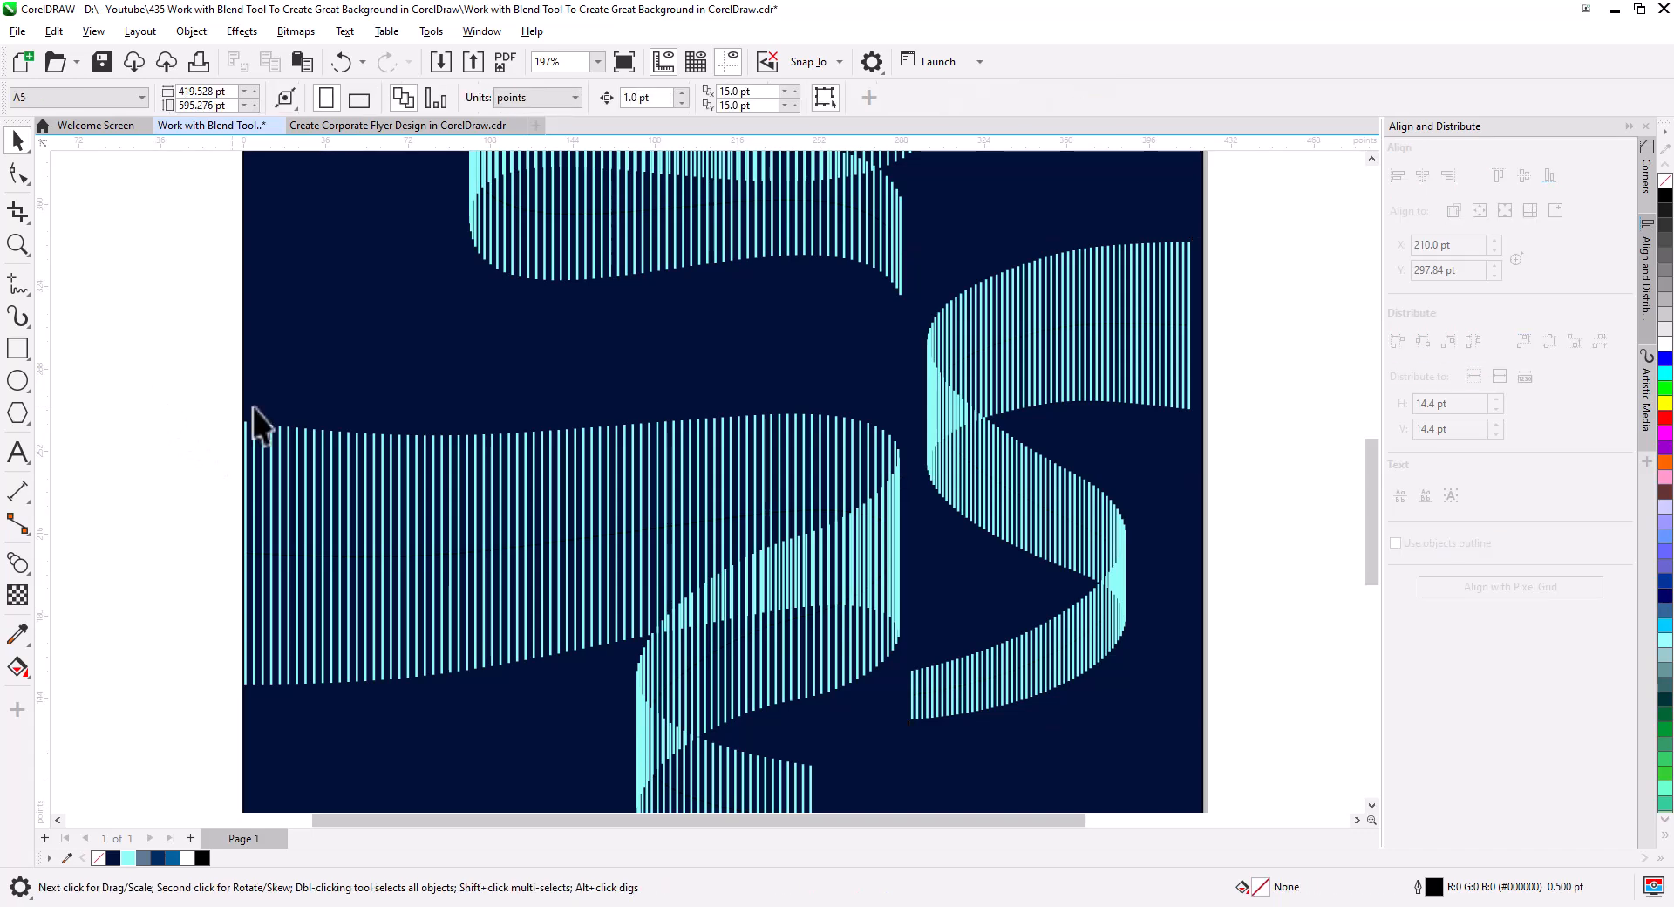
Split the upper ribbon's blend at a bar on its right-hand bend.
{"action": "left_click_drag", "start_coordinate": [566, 392], "coordinate": [501, 478]}
{"action": "left_click_drag", "start_coordinate": [605, 360], "coordinate": [591, 577]}
{"action": "left_click_drag", "start_coordinate": [621, 320], "coordinate": [611, 549]}
{"action": "left_click", "coordinate": [635, 384]}
{"action": "scroll", "coordinate": [697, 410], "scroll_direction": "up", "scroll_amount": 3}
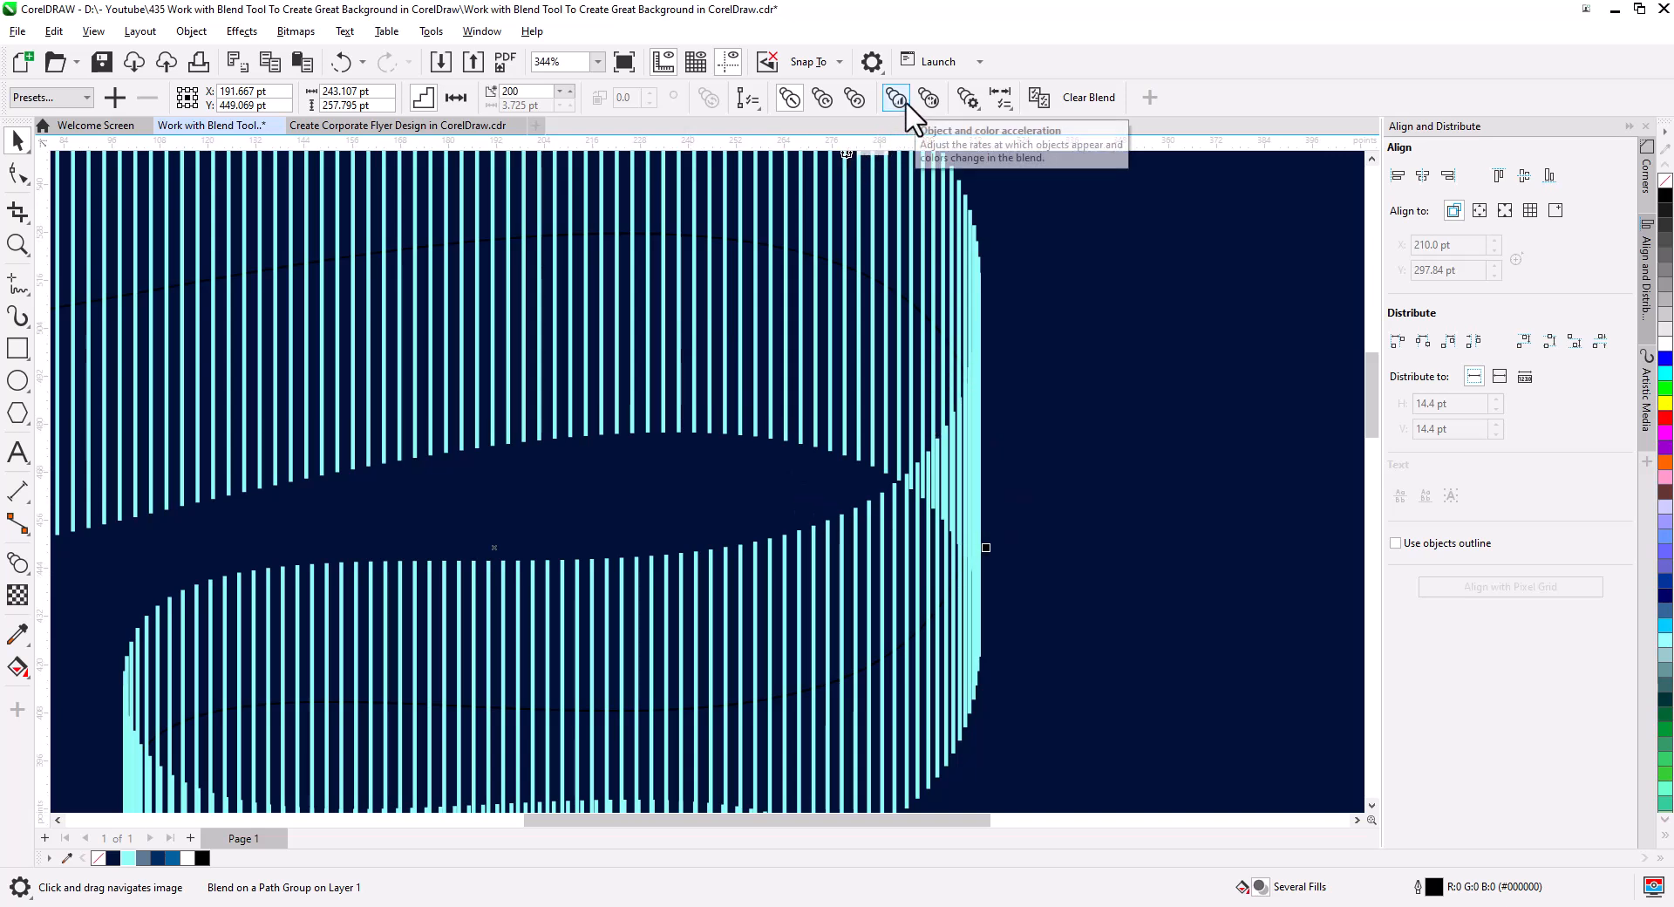
{"action": "left_click", "coordinate": [975, 103]}
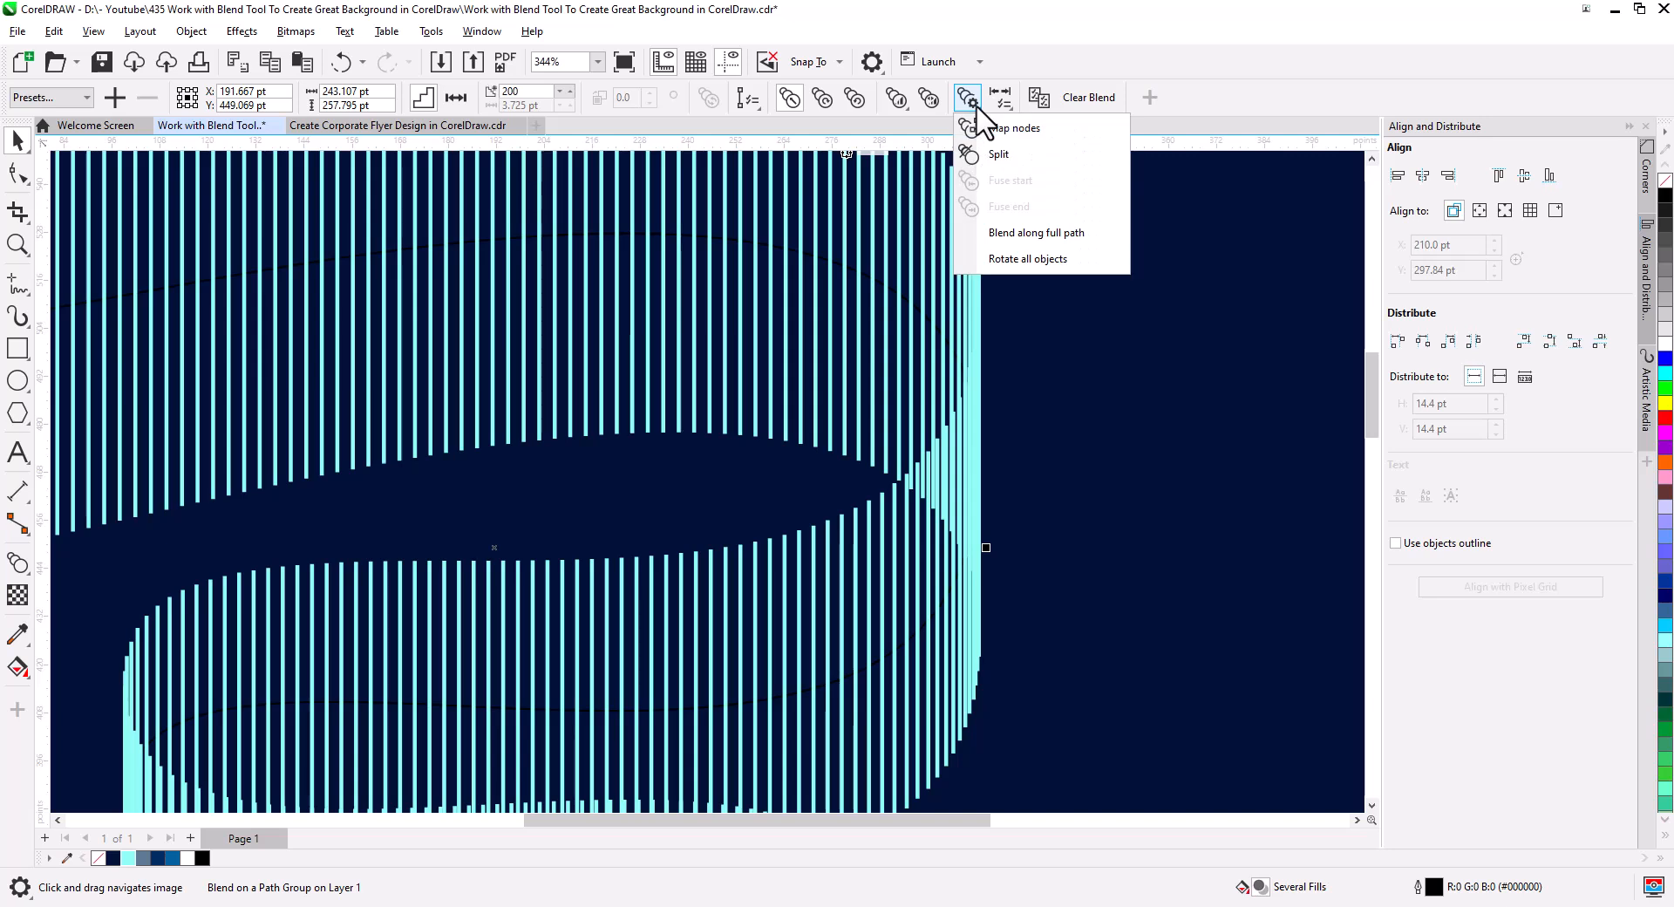
{"action": "left_click", "coordinate": [998, 155]}
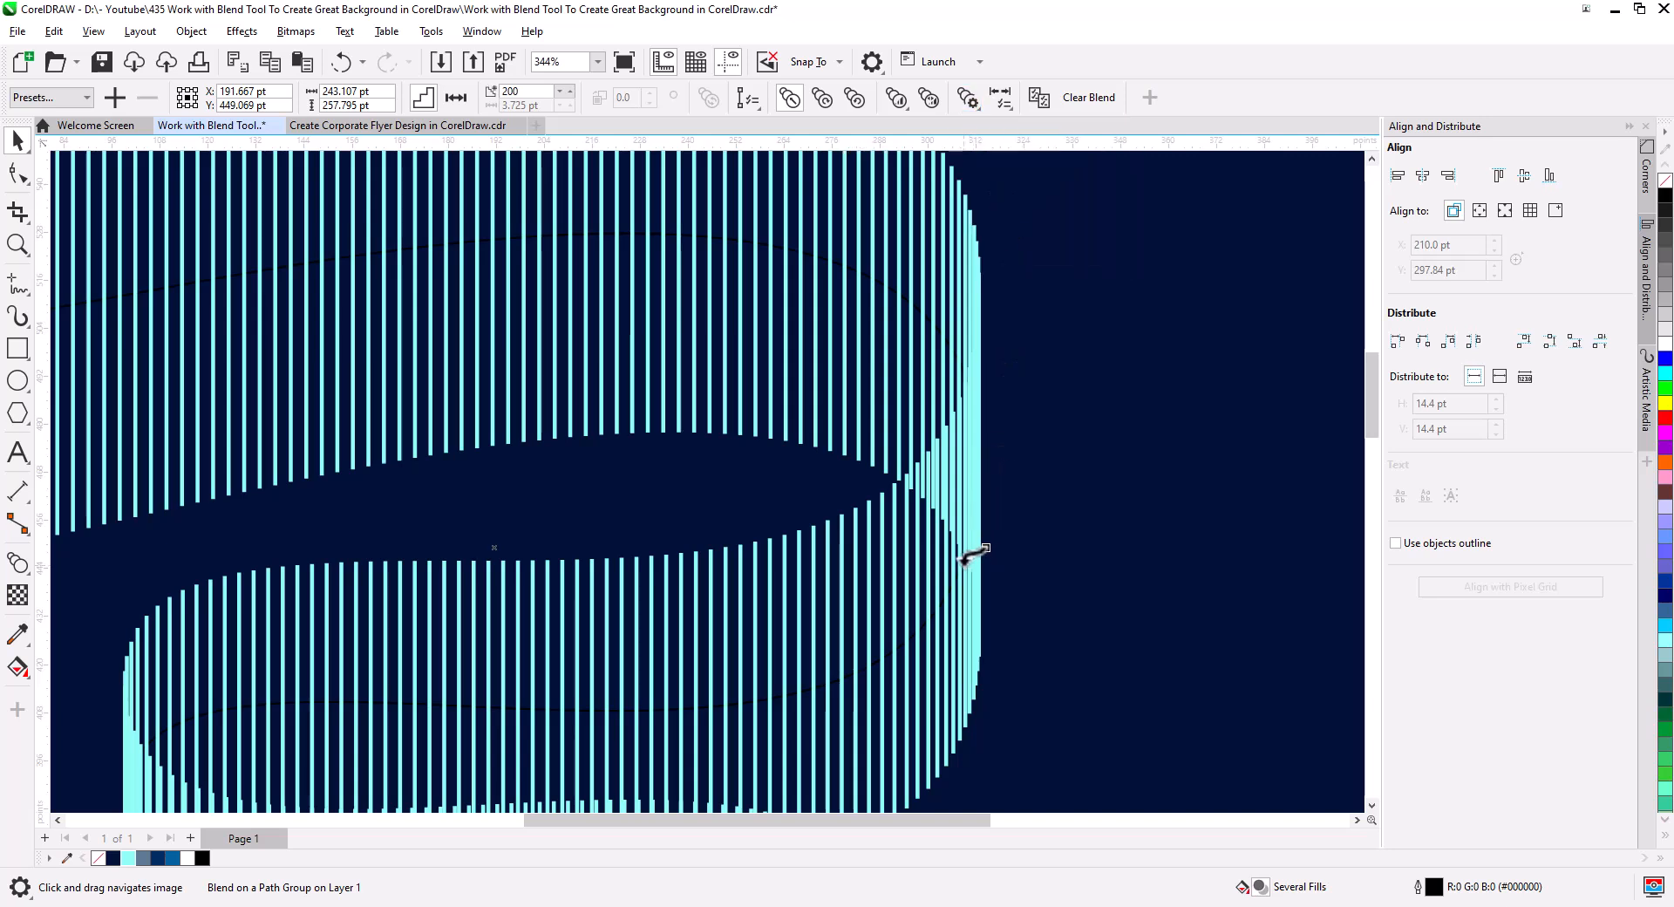
{"action": "left_click", "coordinate": [979, 256]}
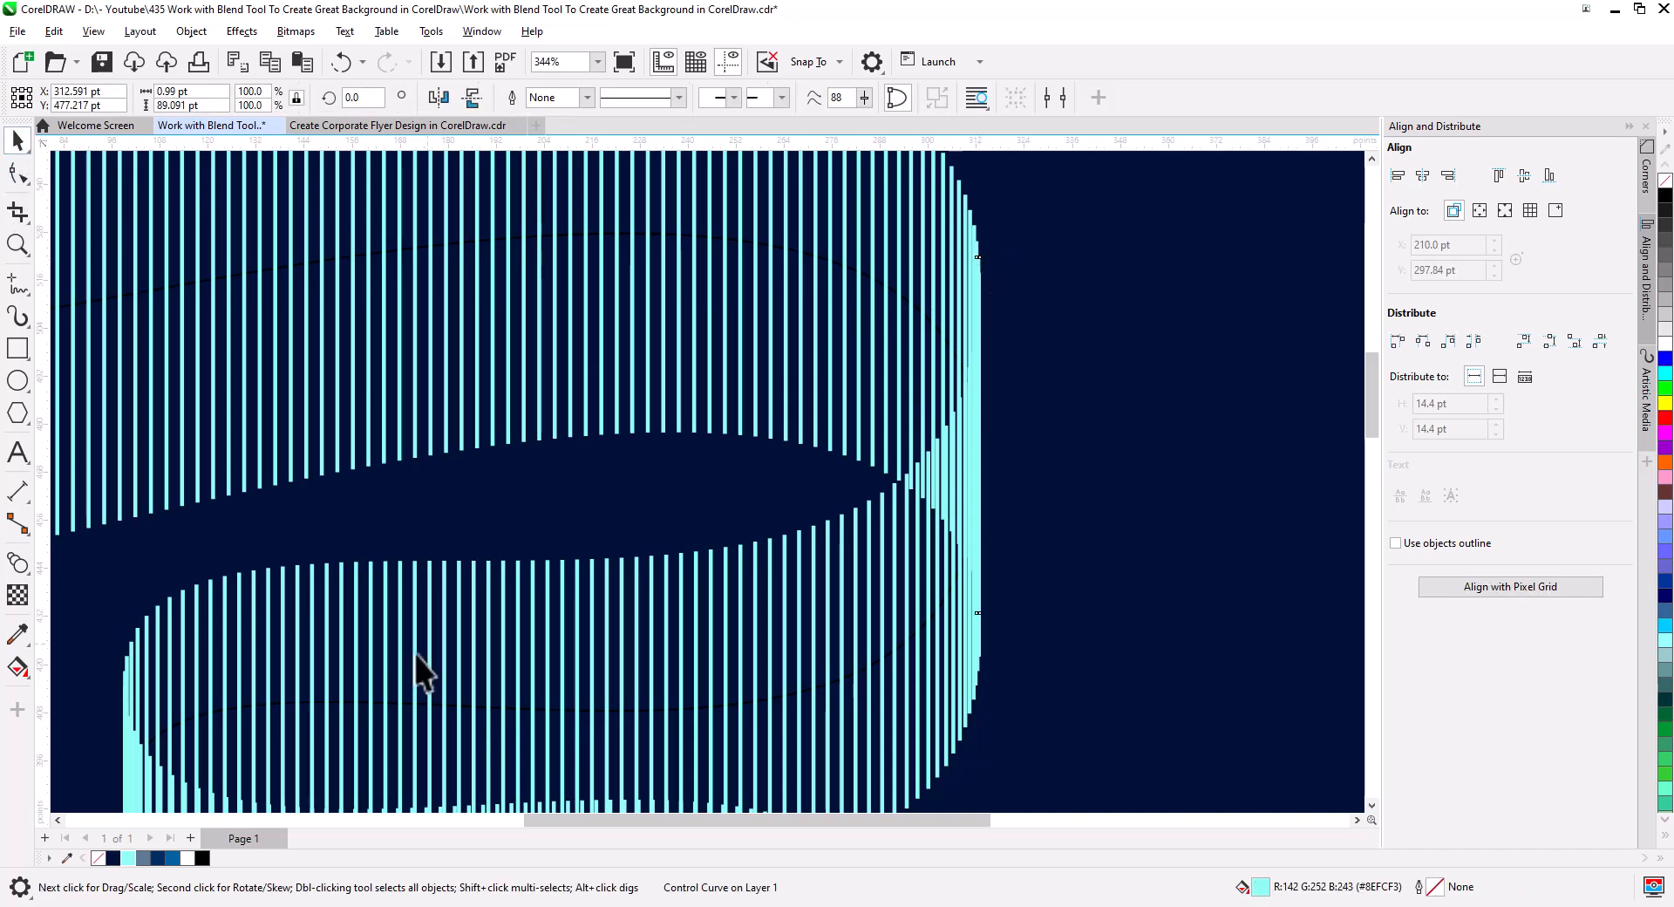
Fill the split bar on the upper ribbon's right bend with white #FFFFFF.
{"action": "left_click", "coordinate": [187, 858]}
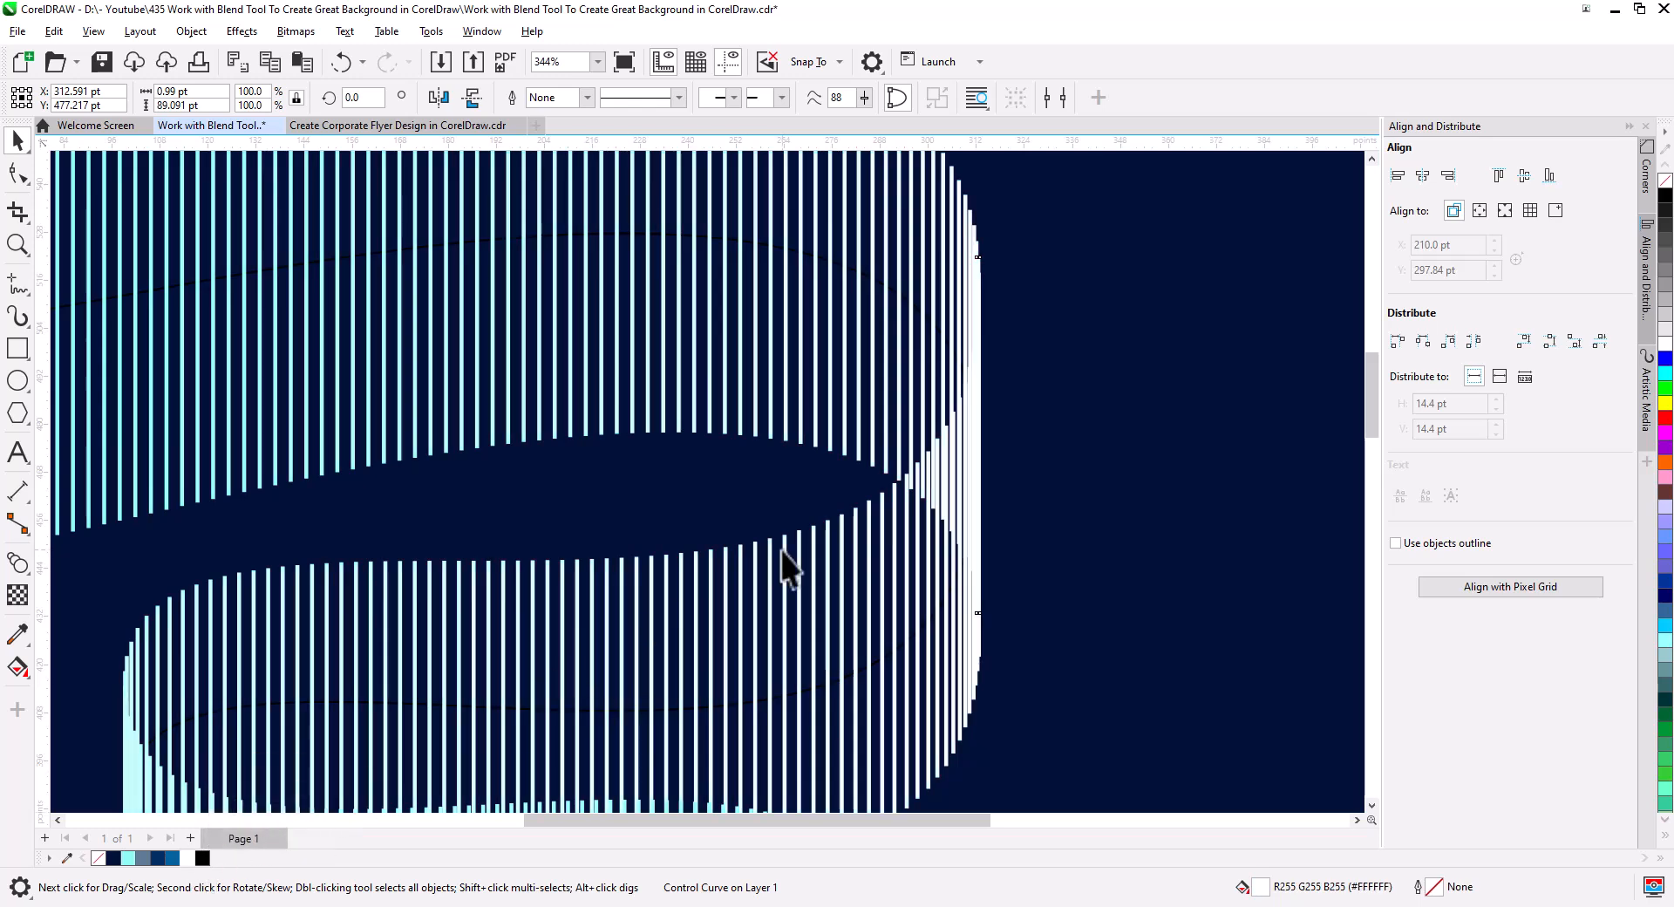
{"action": "scroll", "coordinate": [783, 551], "scroll_direction": "down", "scroll_amount": 2}
{"action": "left_click_drag", "start_coordinate": [833, 607], "coordinate": [781, 547]}
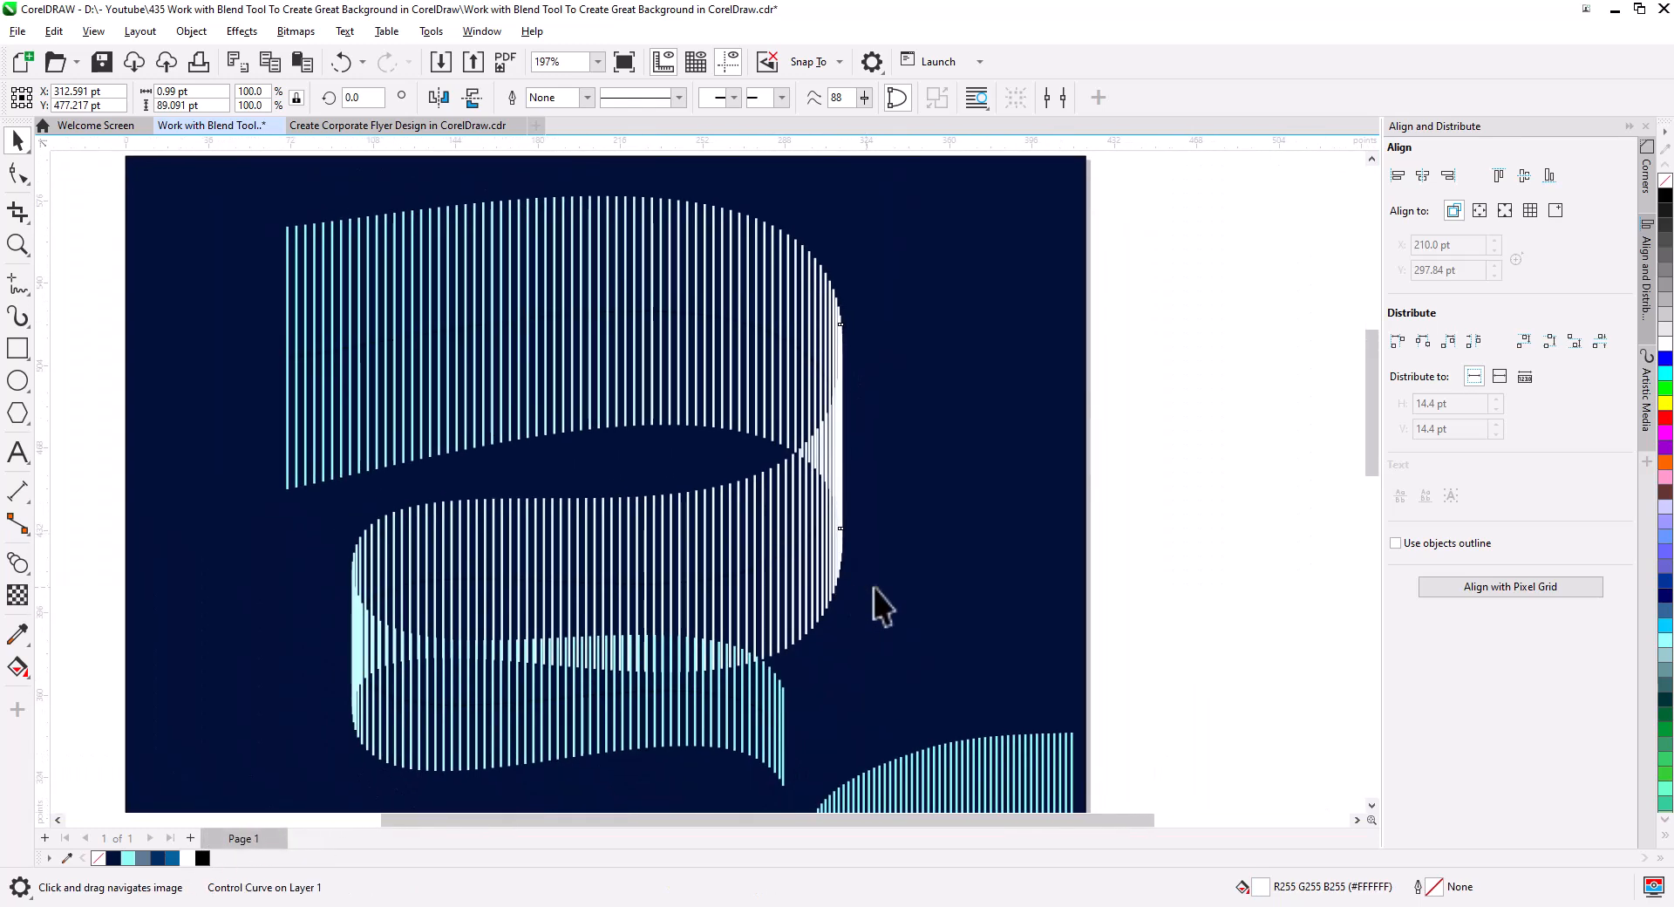
{"action": "left_click", "coordinate": [1144, 426]}
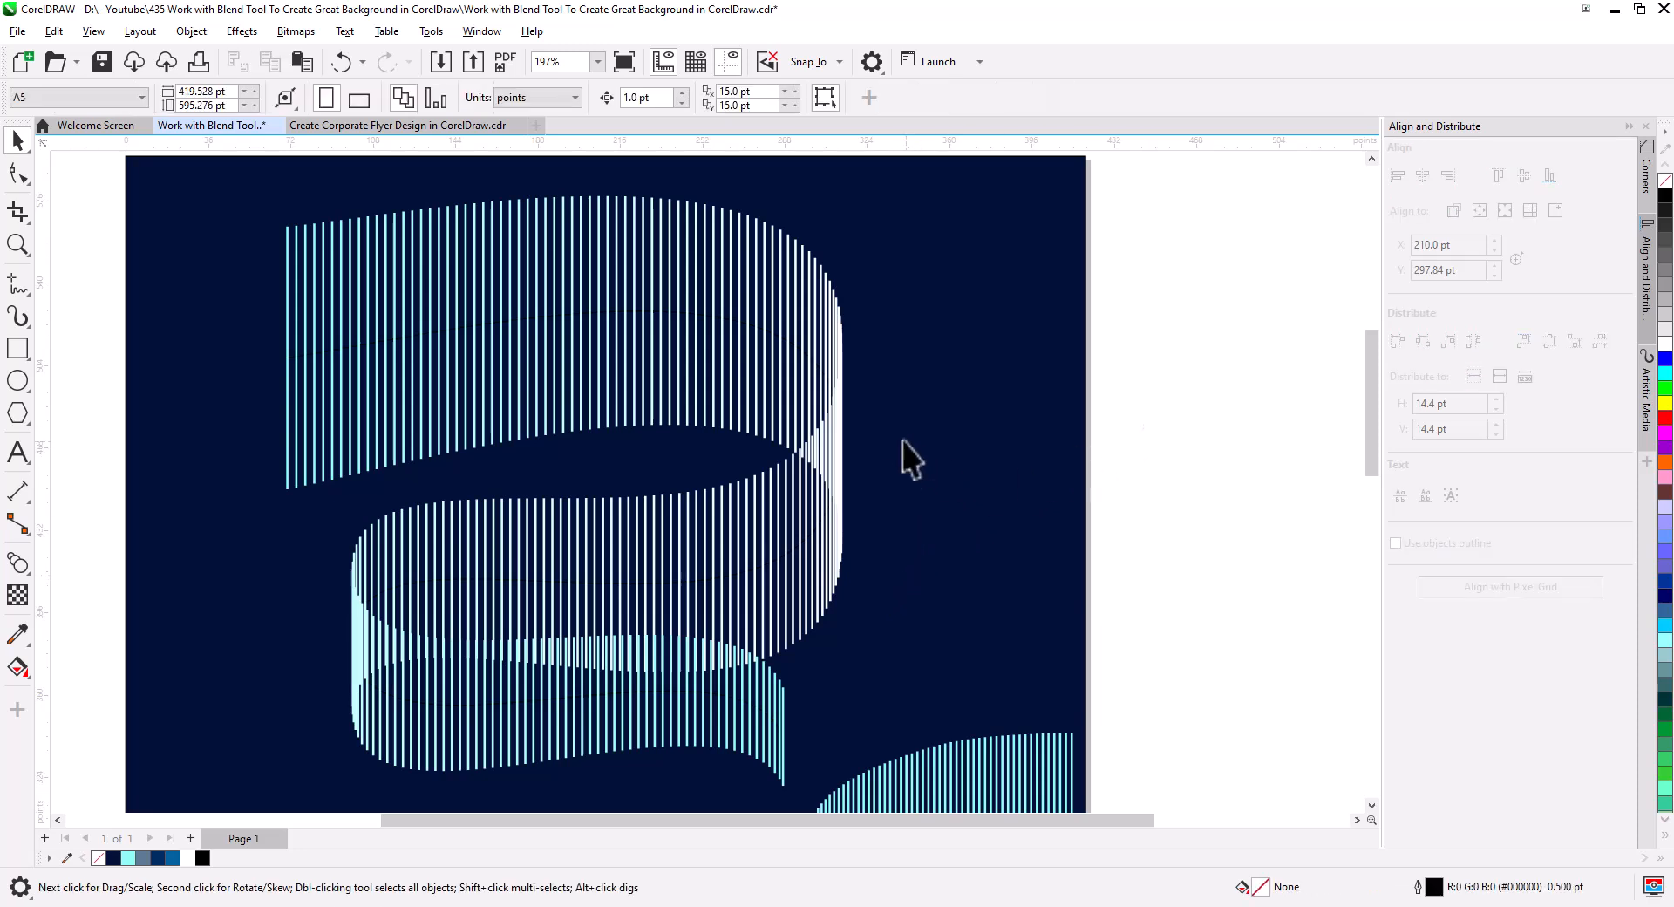
{"action": "scroll", "coordinate": [844, 446], "scroll_direction": "up", "scroll_amount": 2}
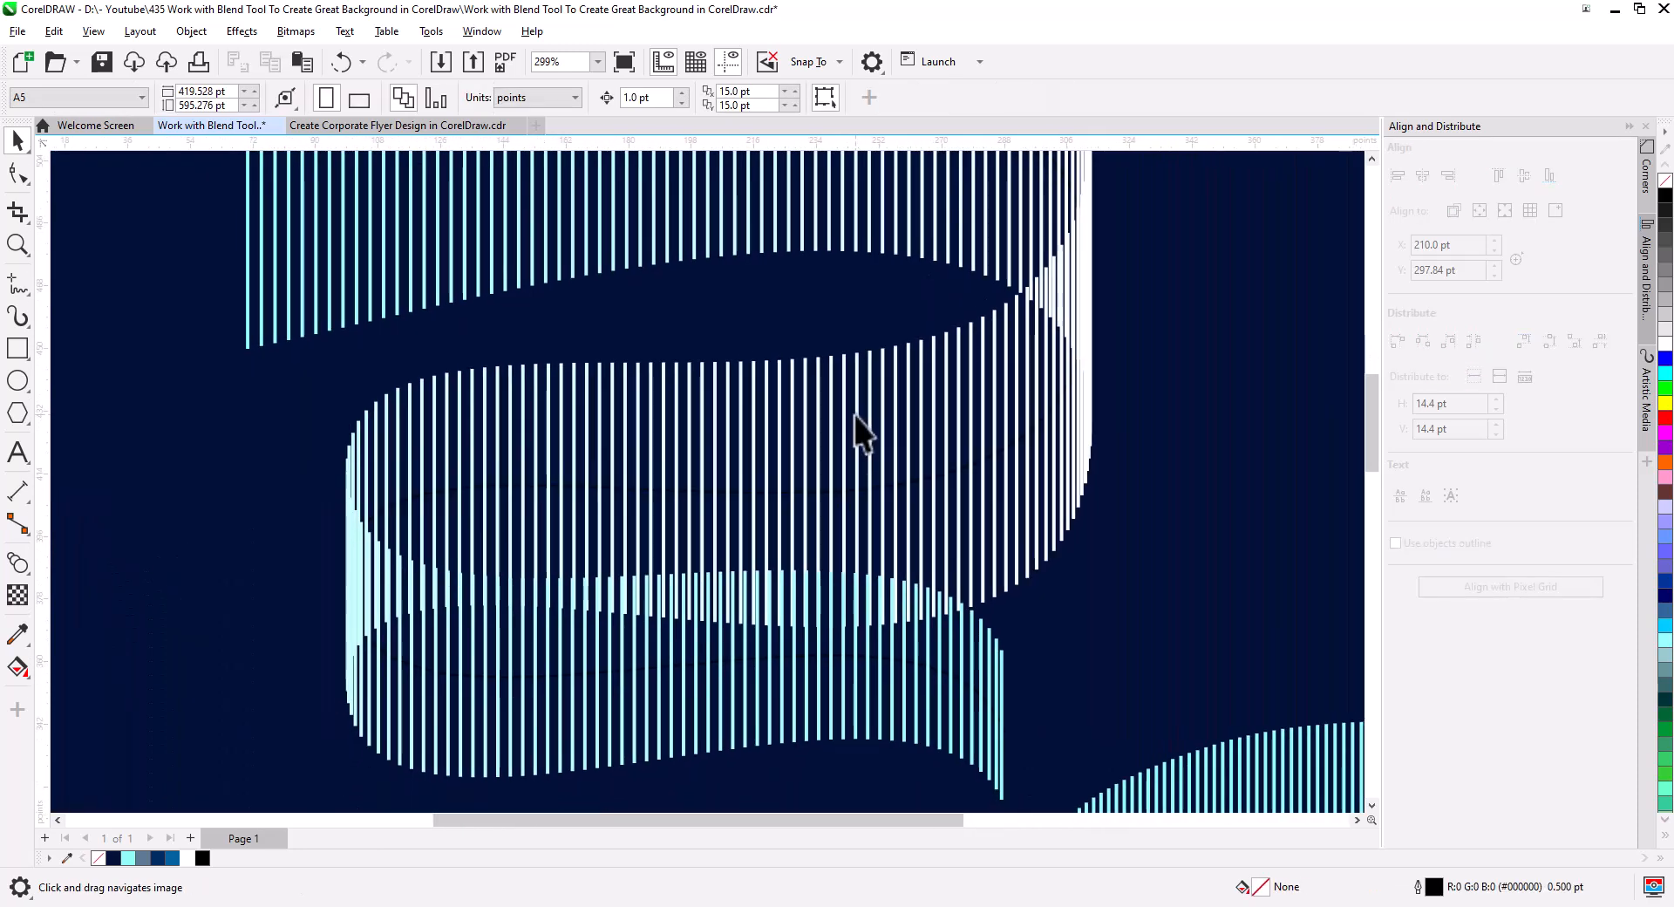
{"action": "left_click", "coordinate": [855, 376]}
{"action": "left_click_drag", "start_coordinate": [860, 369], "coordinate": [841, 433]}
{"action": "key", "text": "ctrl+z"}
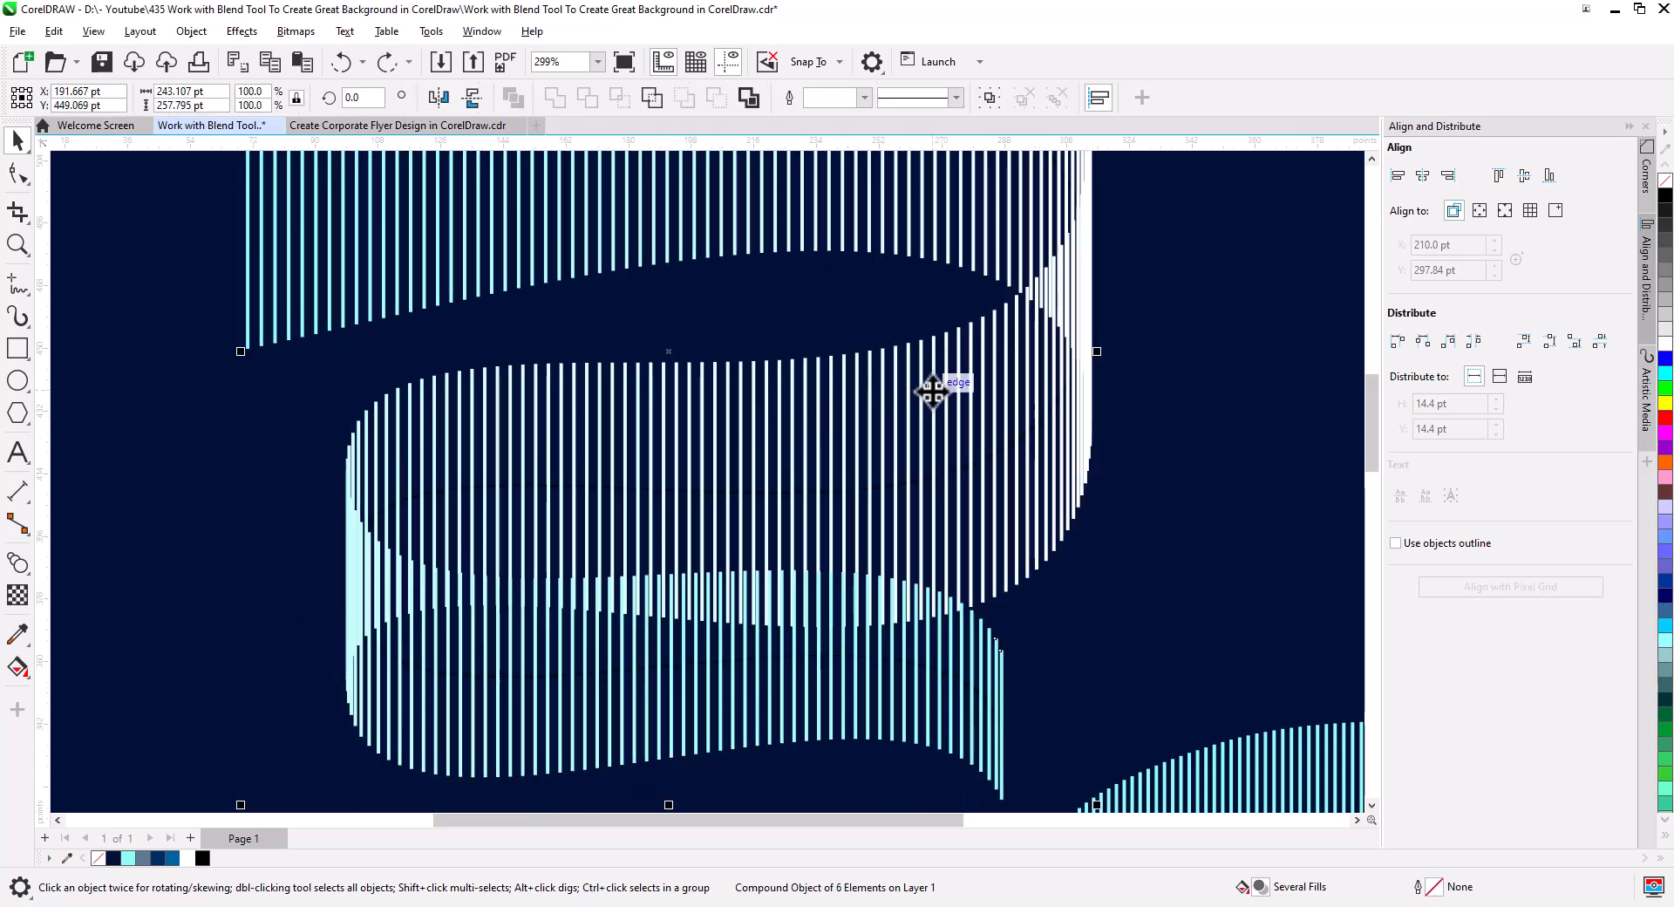
{"action": "left_click", "coordinate": [27, 174]}
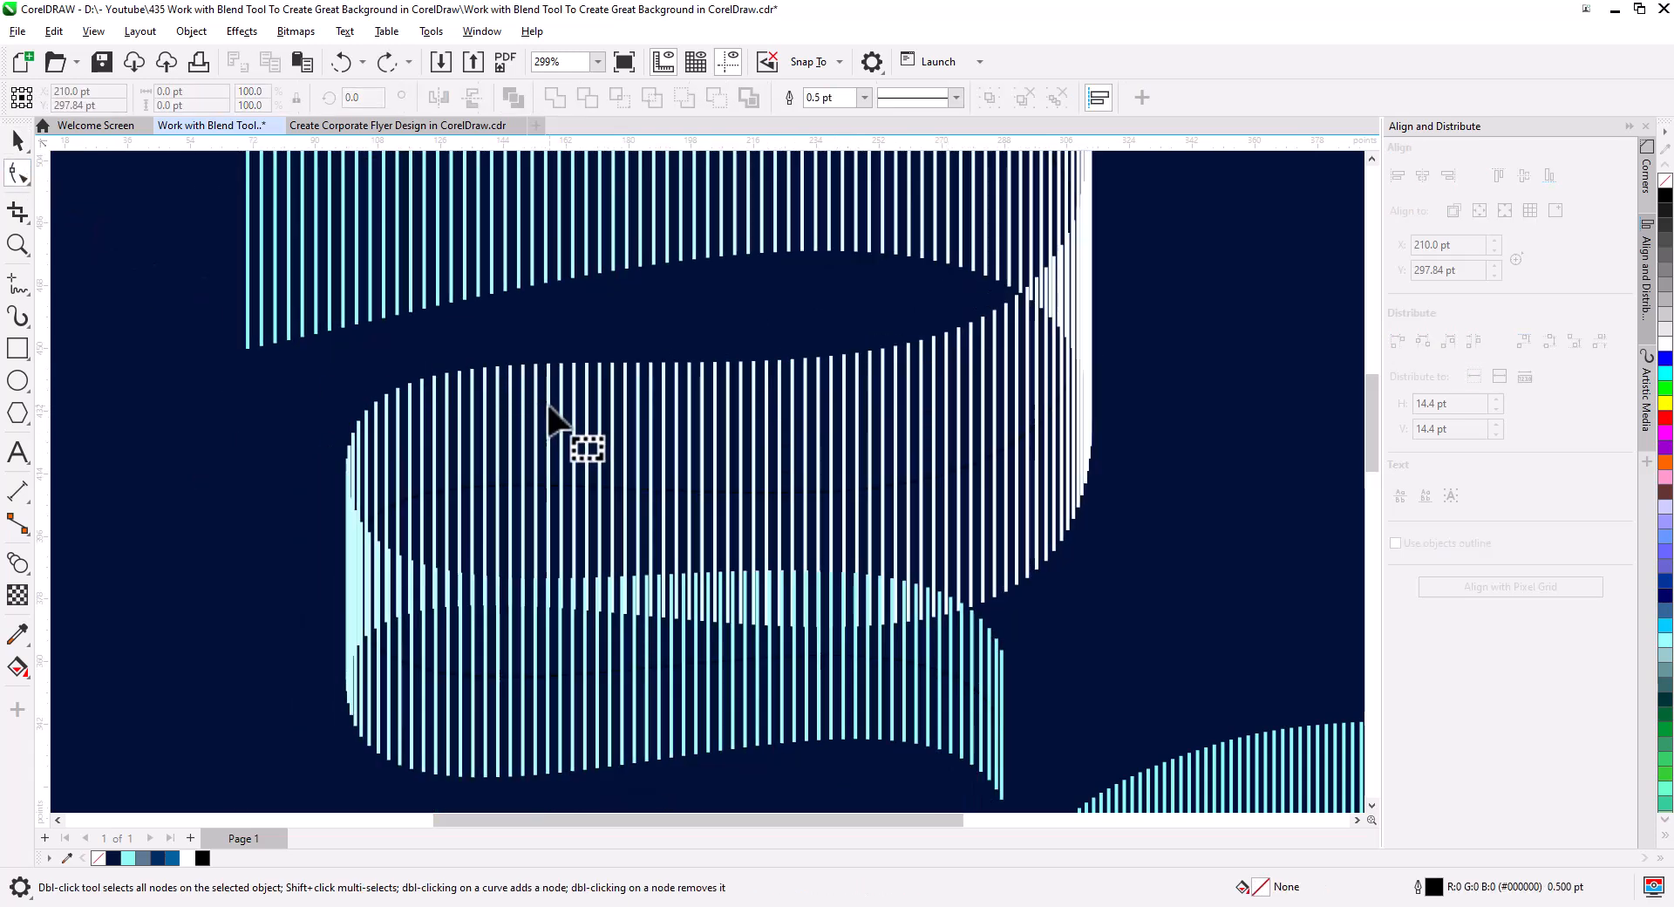
{"action": "left_click", "coordinate": [23, 144]}
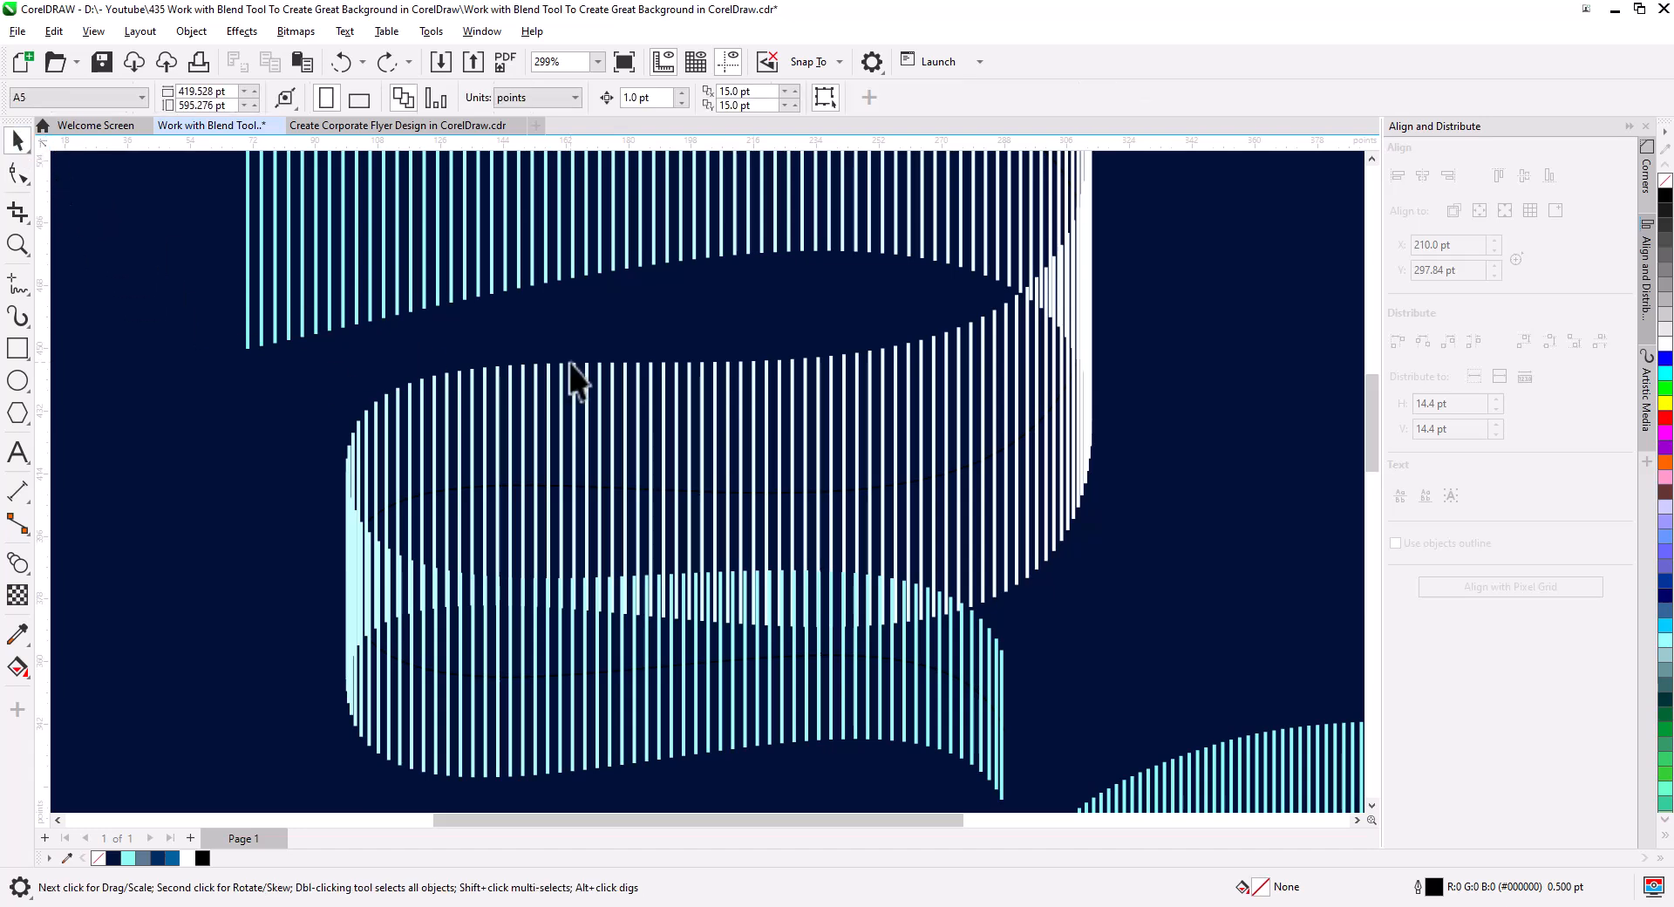
Split the upper ribbon's blend at a bar on the middle strand near the right bend and fill it with light cyan #8EFCF3.
{"action": "left_click", "coordinate": [983, 338]}
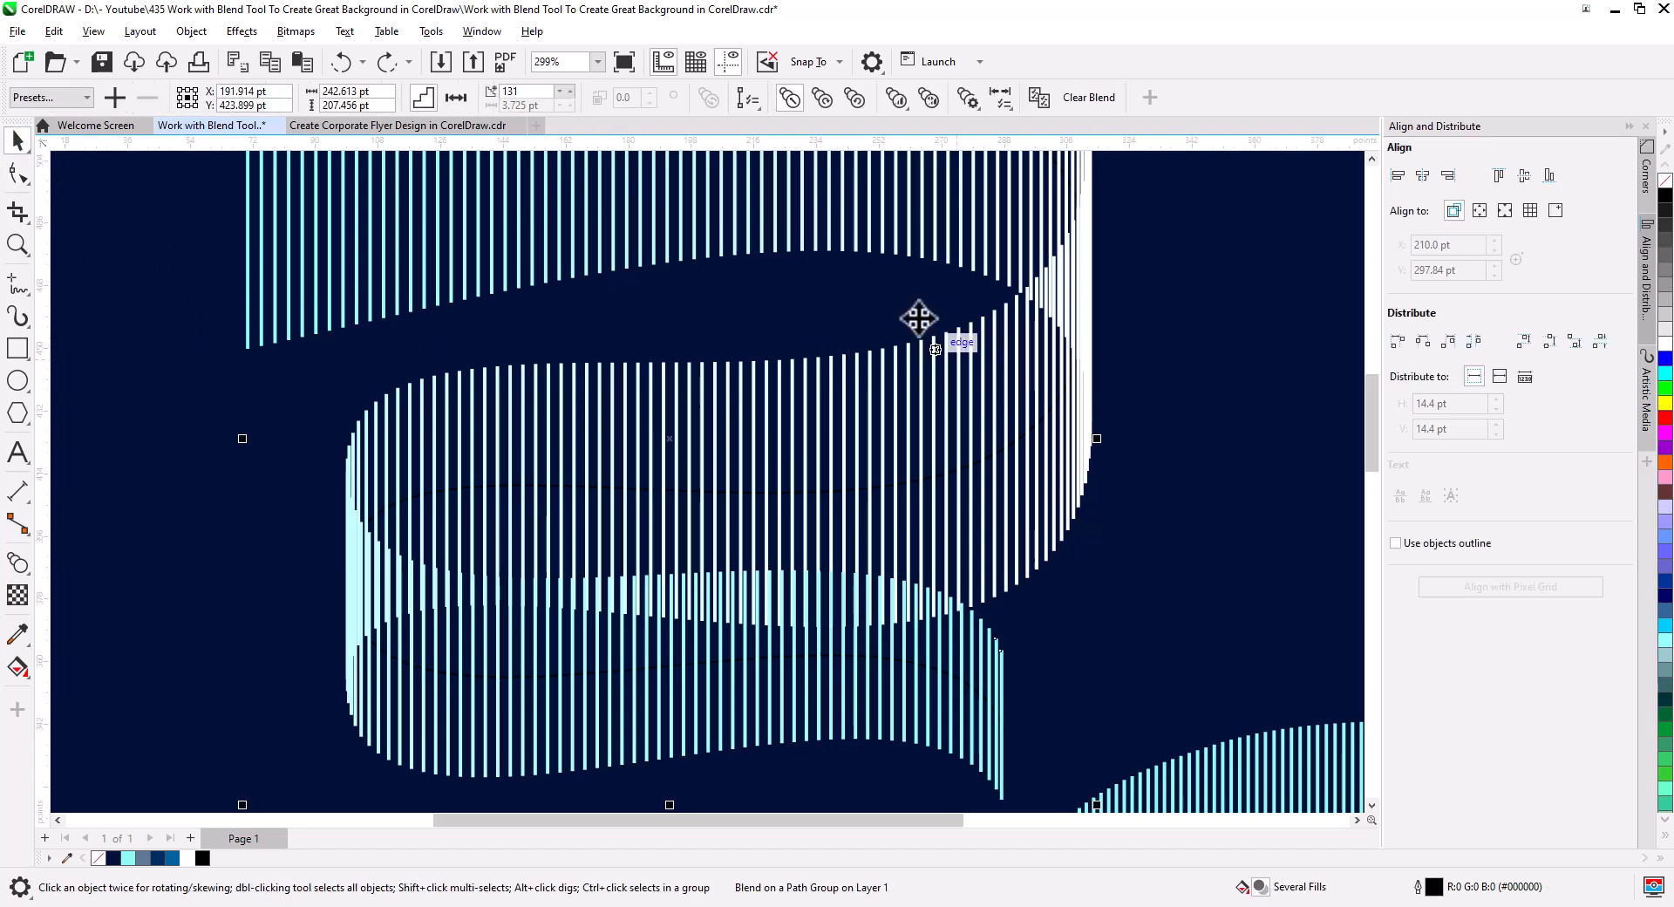
{"action": "left_click", "coordinate": [969, 99]}
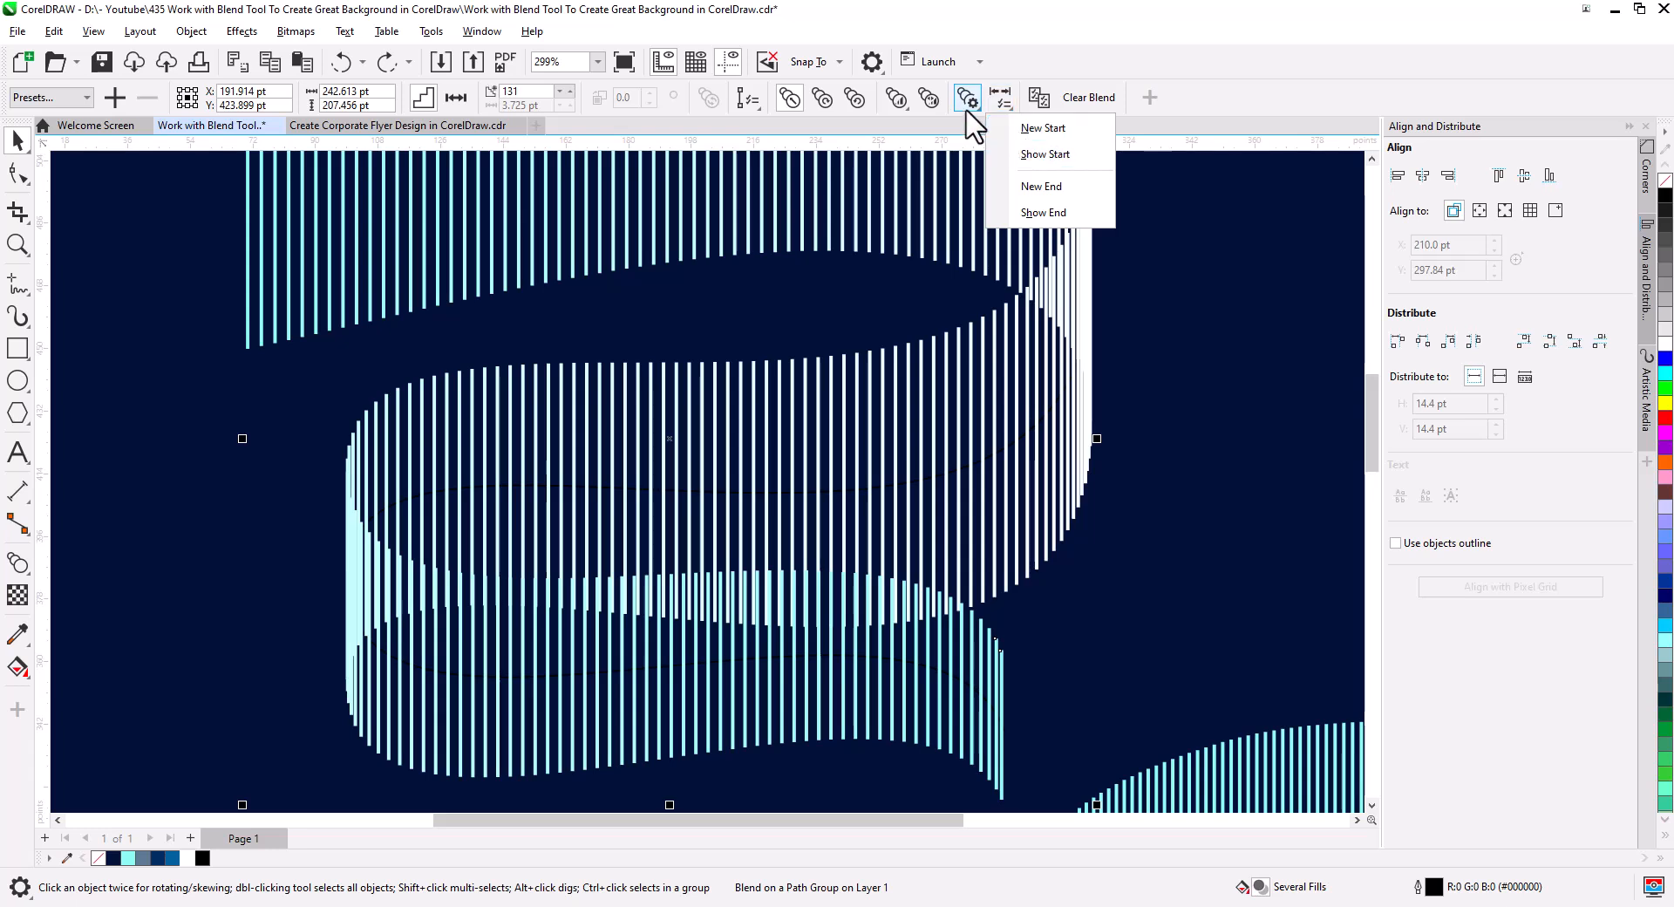
{"action": "left_click", "coordinate": [993, 155]}
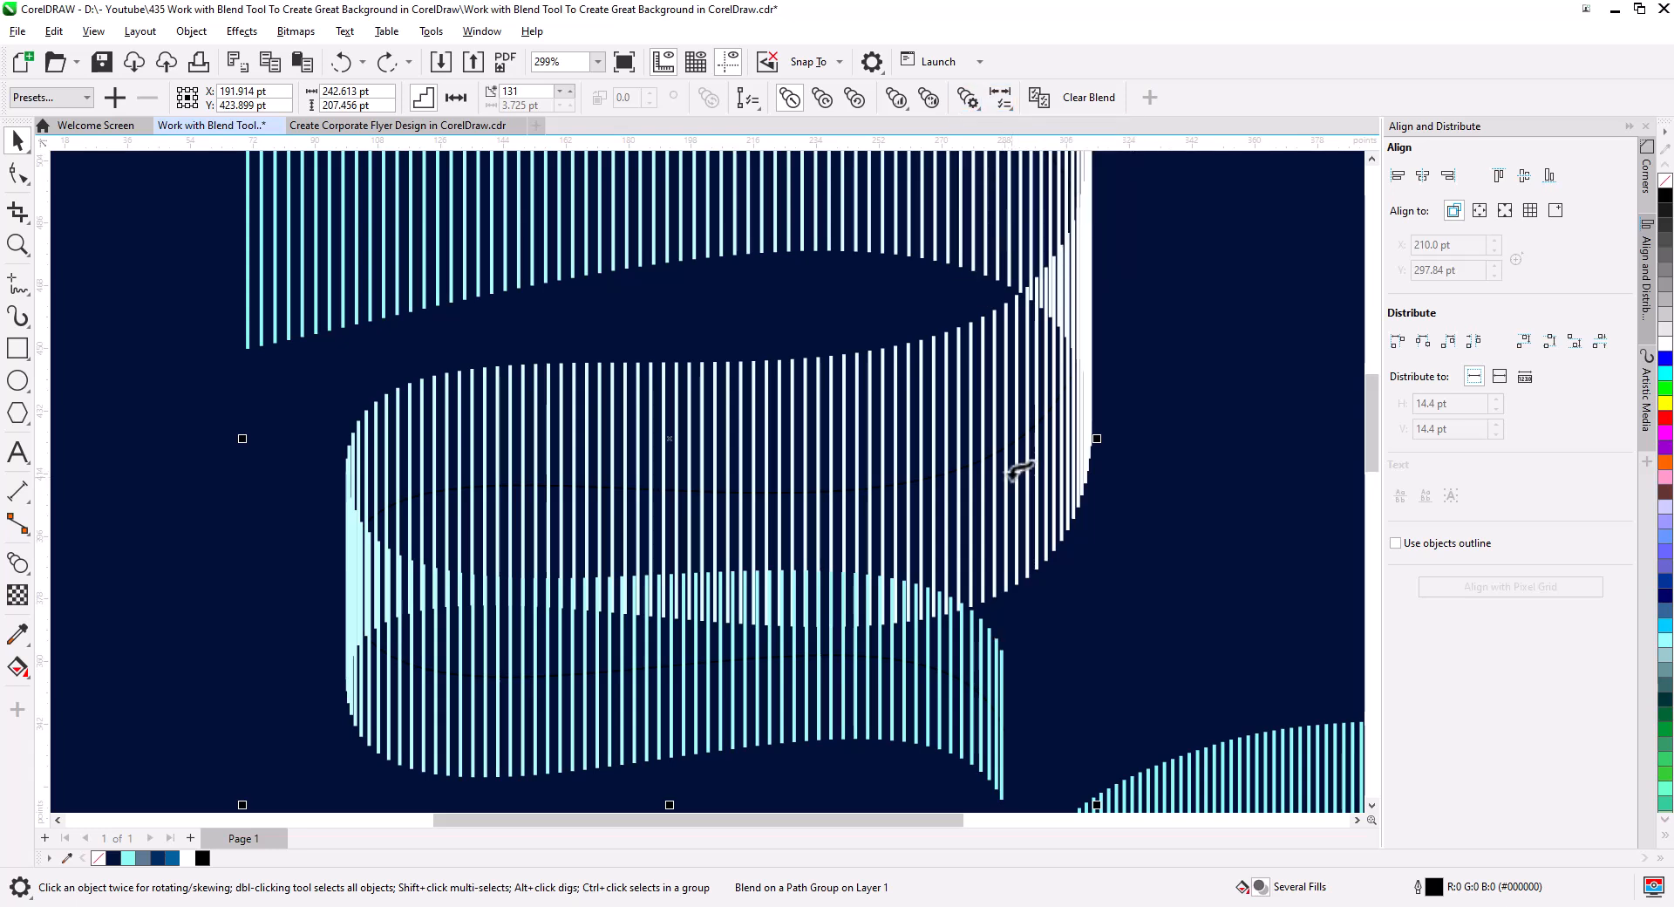
{"action": "left_click", "coordinate": [1006, 472]}
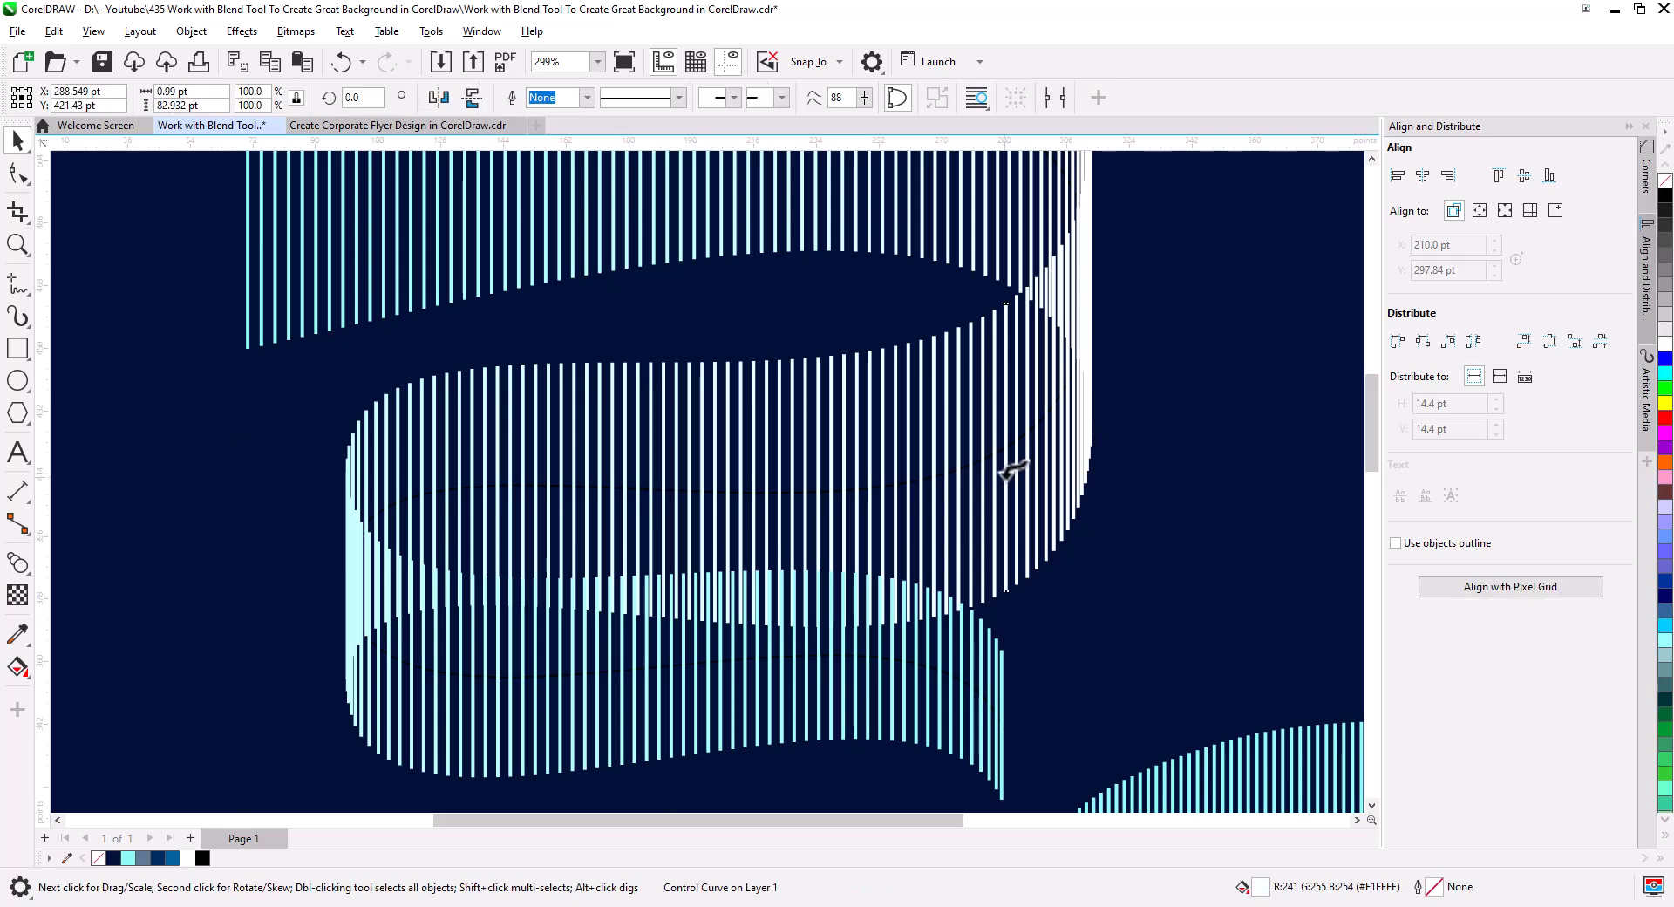
{"action": "left_click", "coordinate": [1012, 495]}
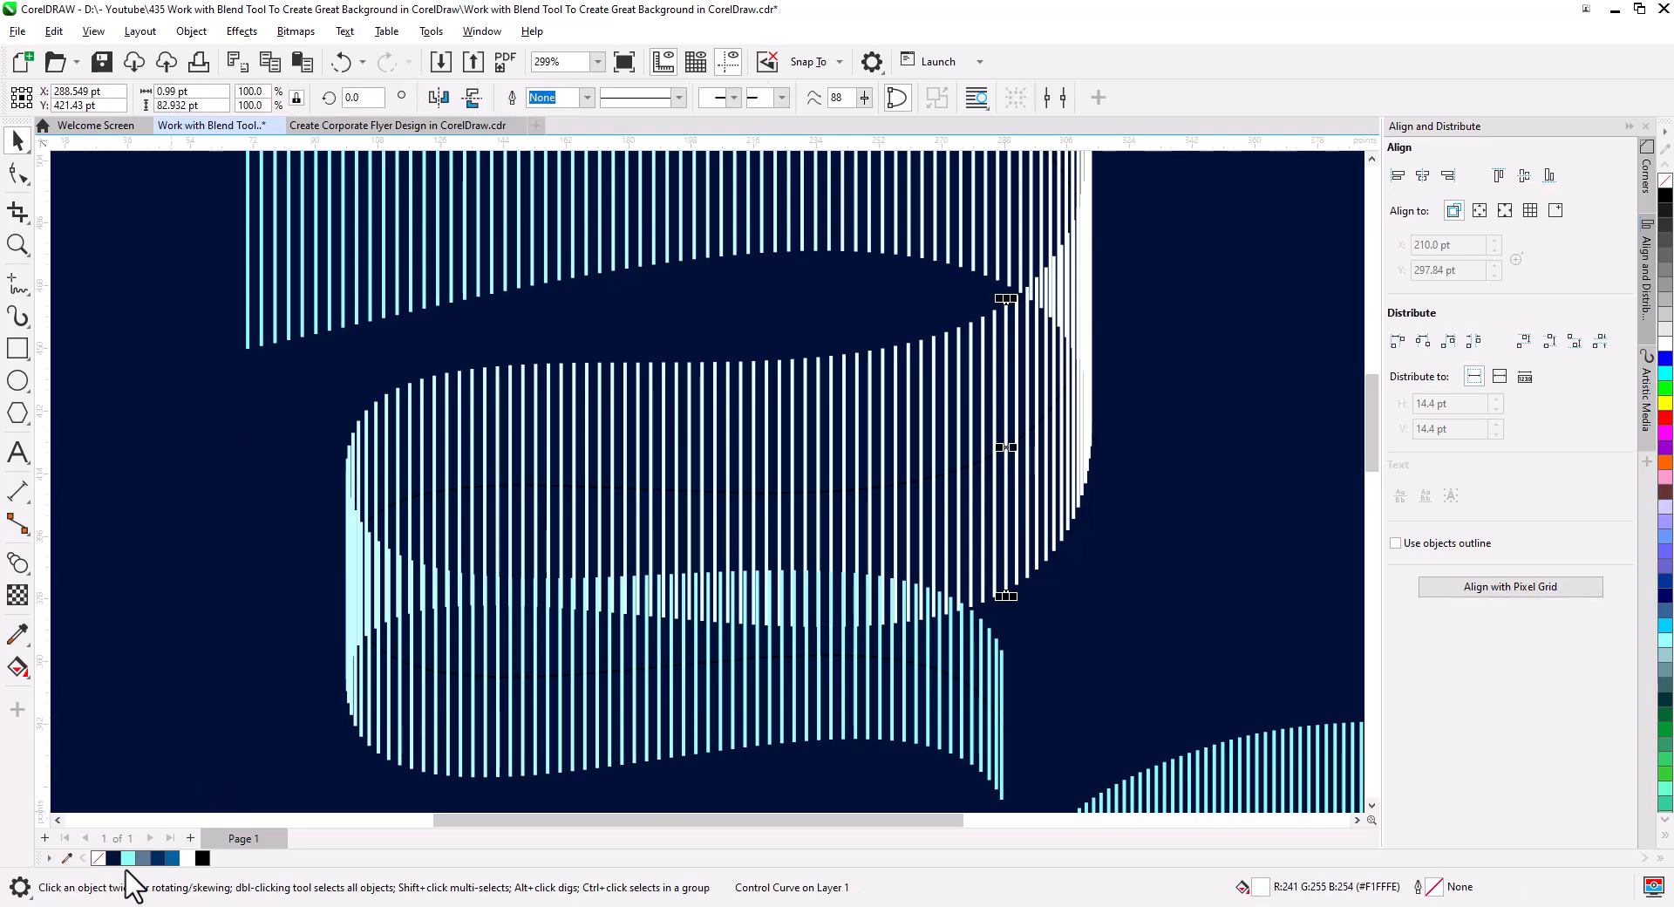
{"action": "scroll", "coordinate": [691, 585], "scroll_direction": "down", "scroll_amount": 2}
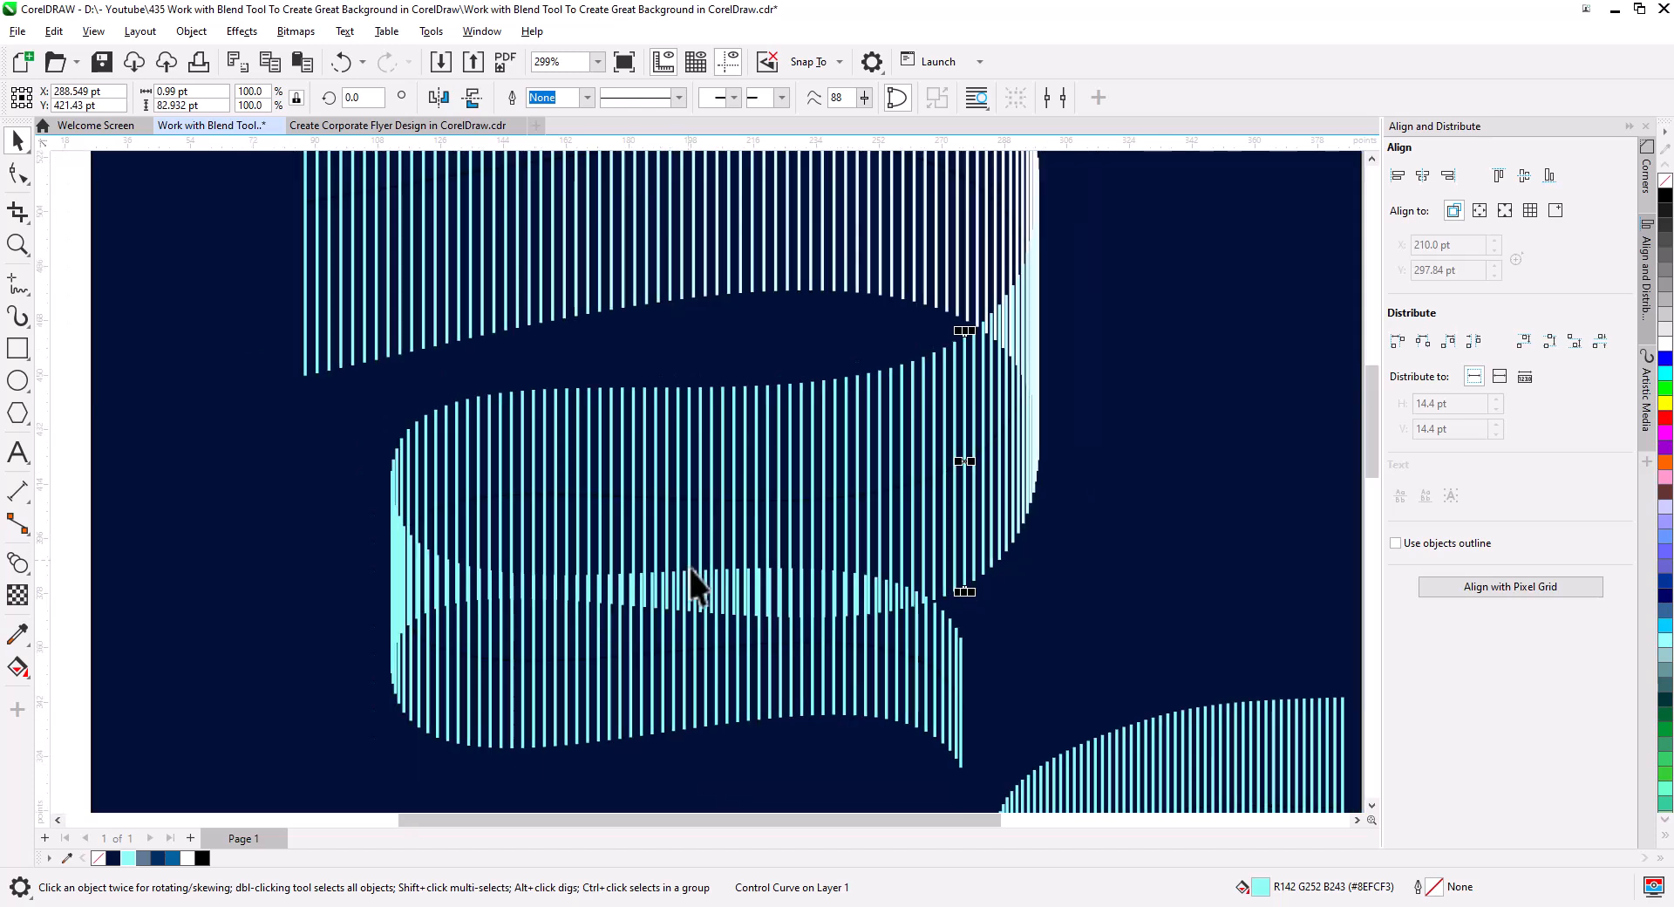
Split the upper ribbon's blend at a bar on the top strand beside the right bend and fill it with light cyan #8EFCF3.
{"action": "left_click_drag", "start_coordinate": [728, 575], "coordinate": [646, 694]}
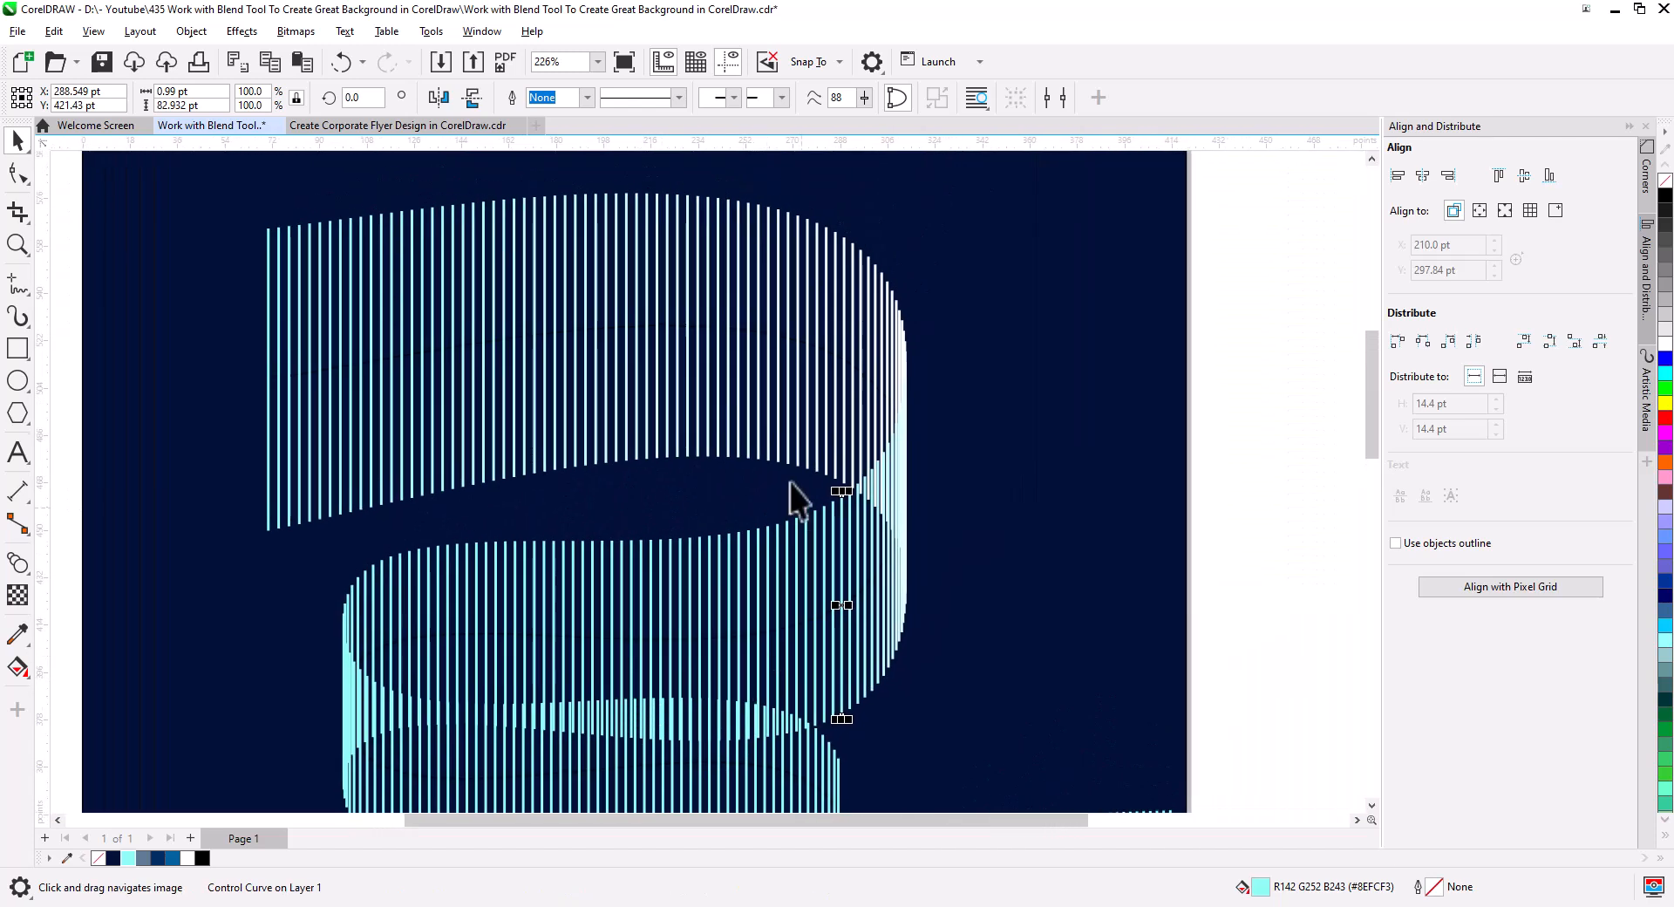
{"action": "scroll", "coordinate": [818, 396], "scroll_direction": "up", "scroll_amount": 2}
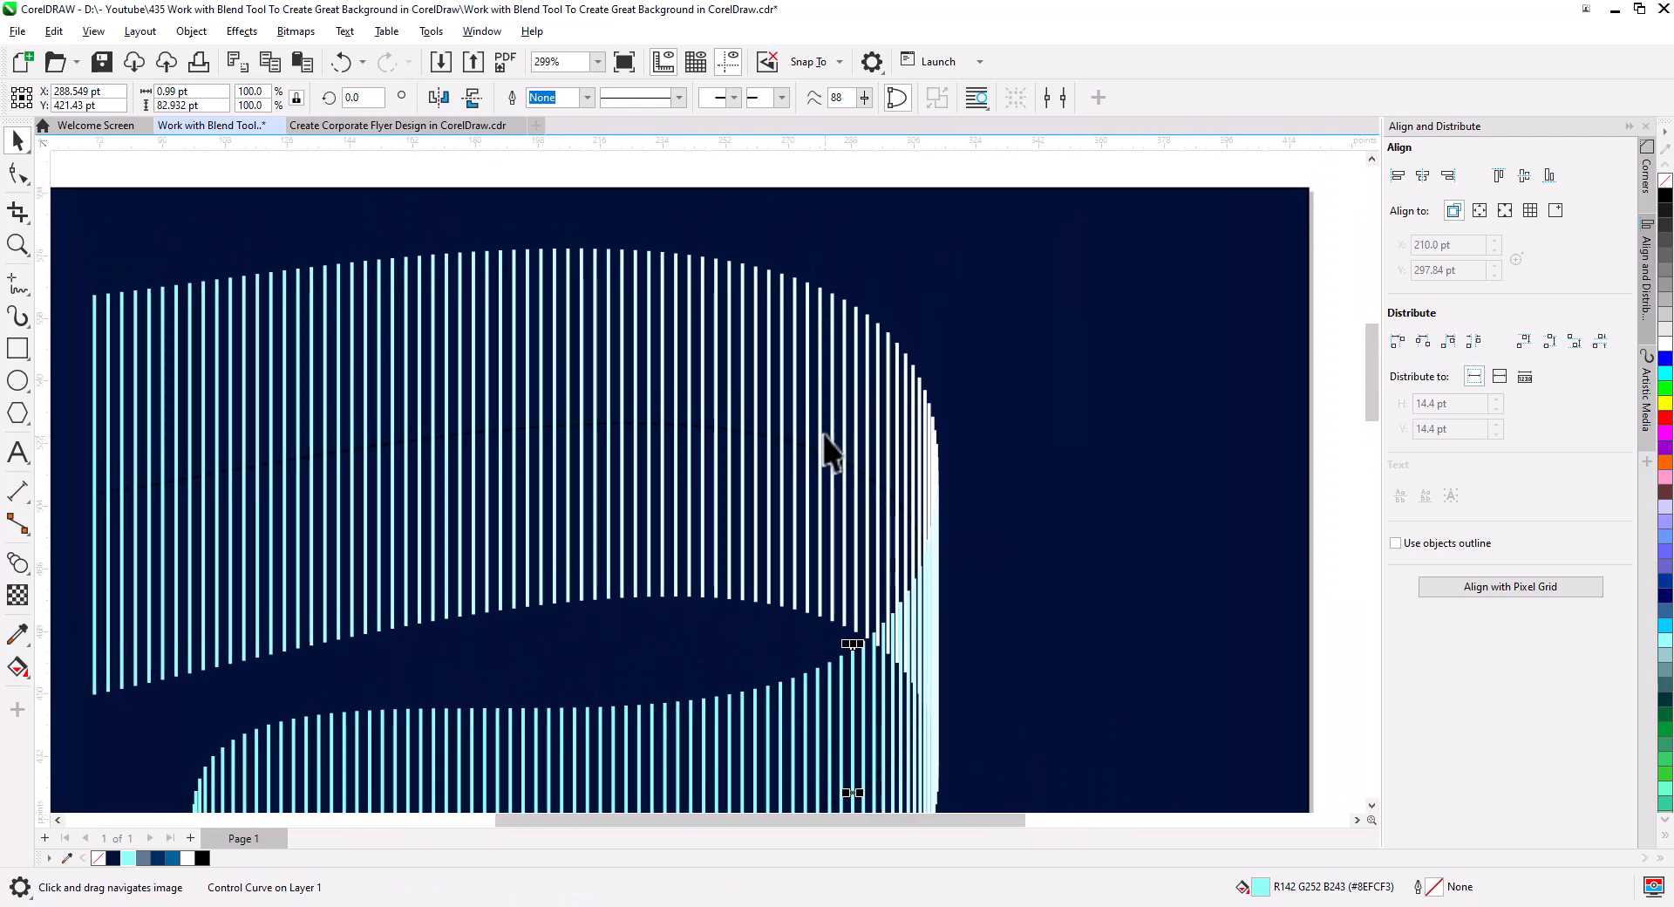
{"action": "left_click", "coordinate": [803, 375]}
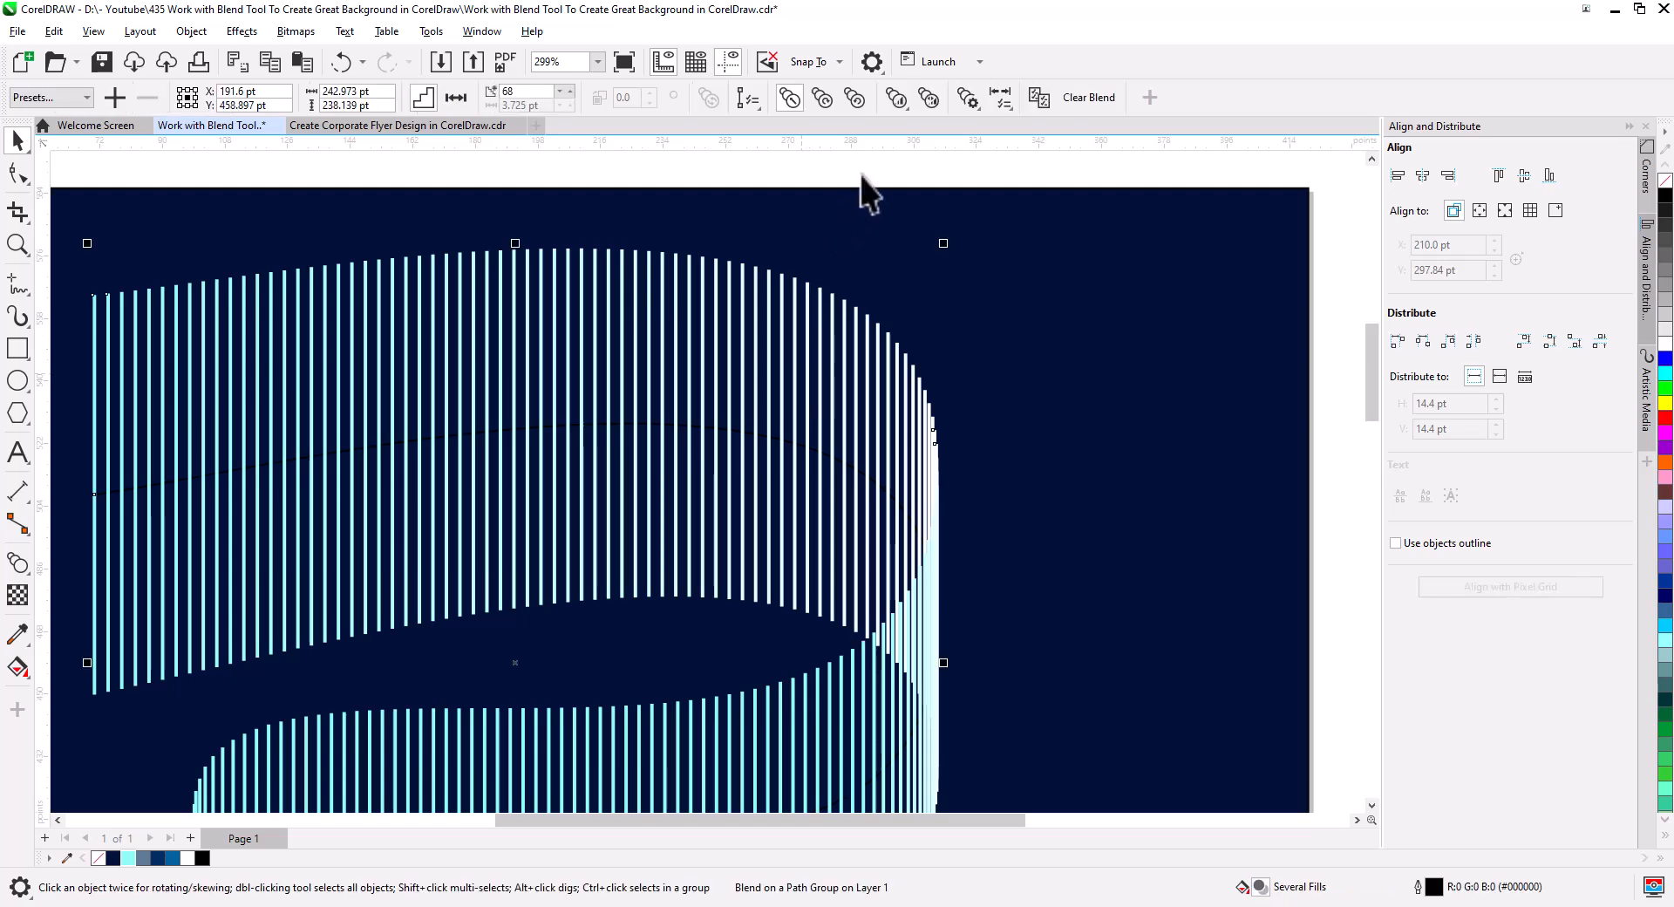
{"action": "left_click", "coordinate": [929, 99]}
{"action": "left_click", "coordinate": [969, 99]}
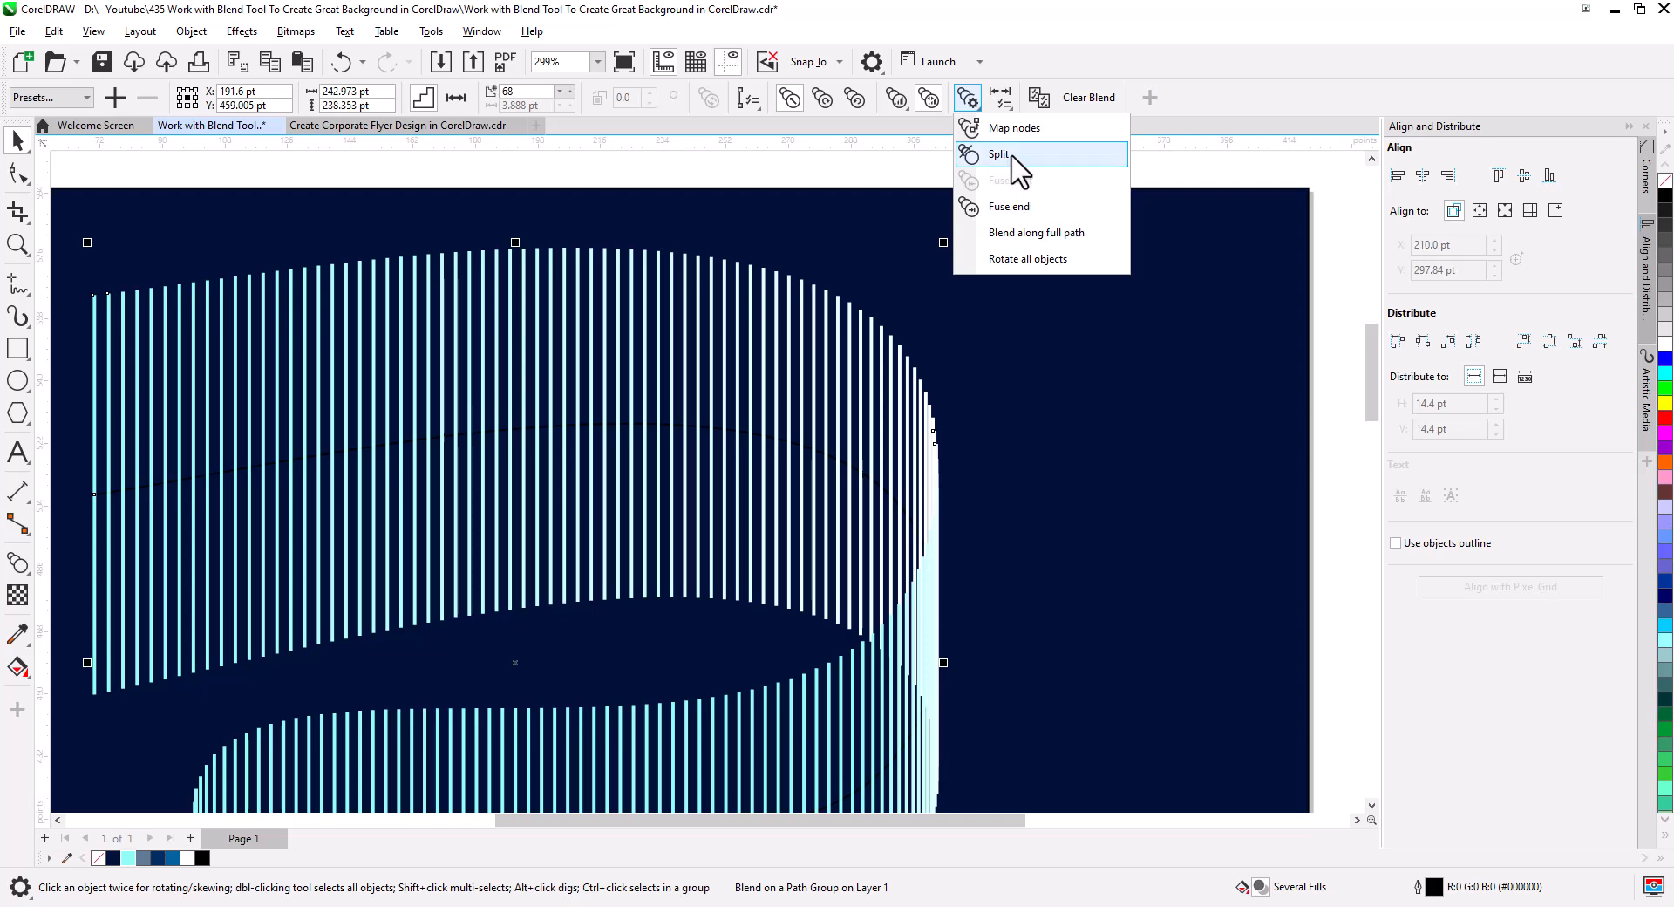
{"action": "left_click", "coordinate": [970, 154]}
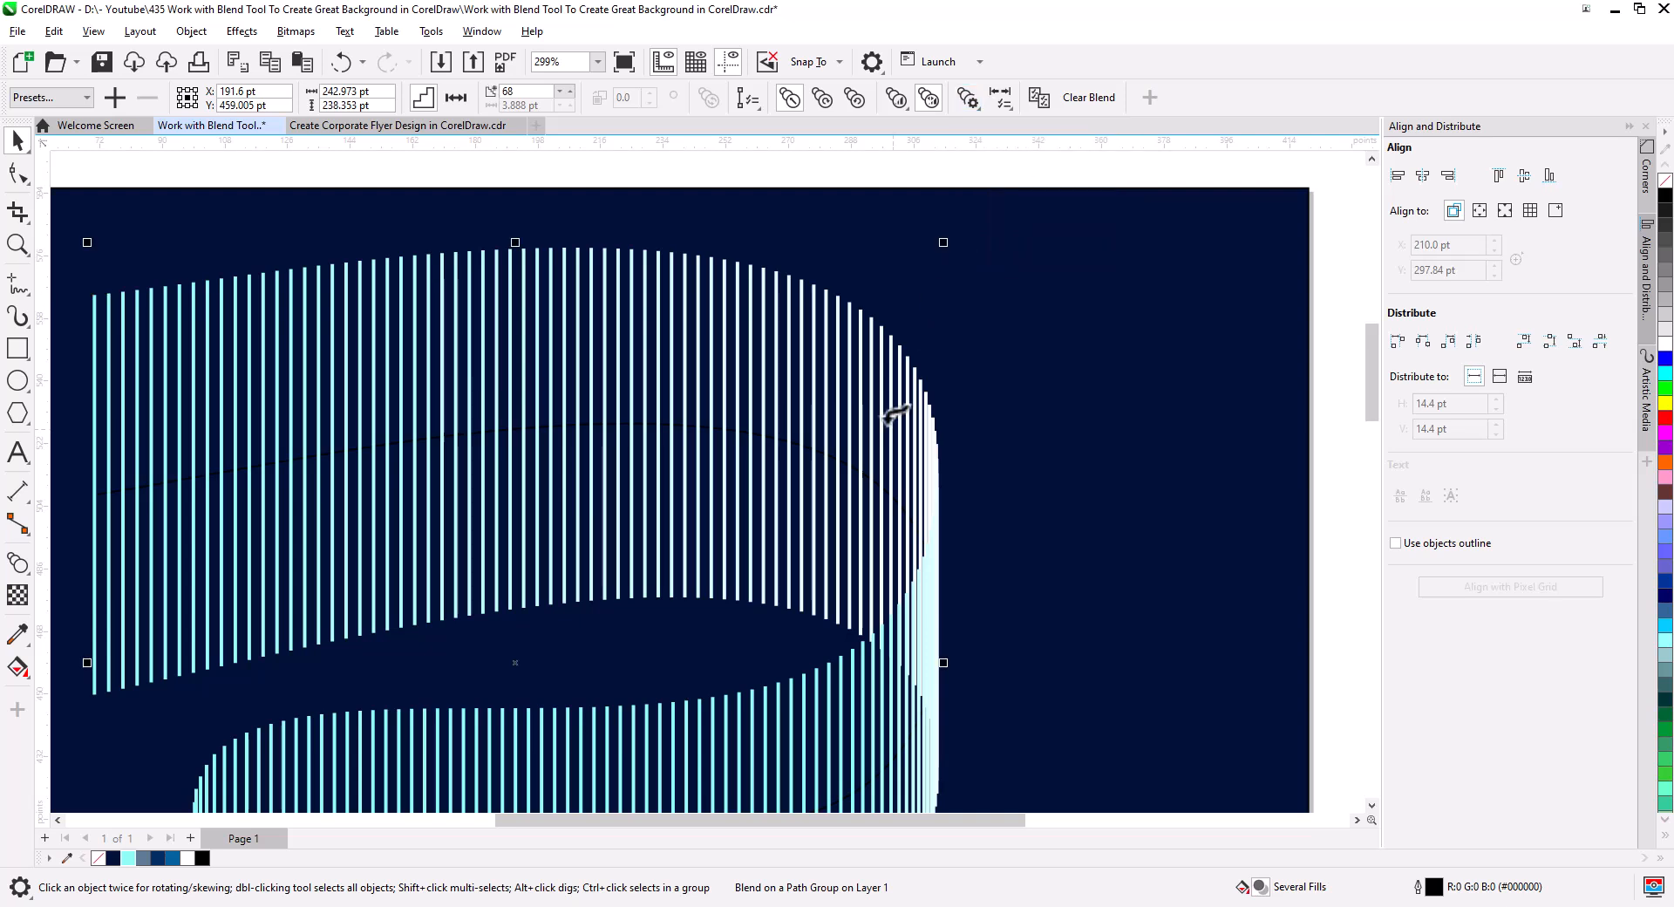
{"action": "left_click", "coordinate": [919, 382]}
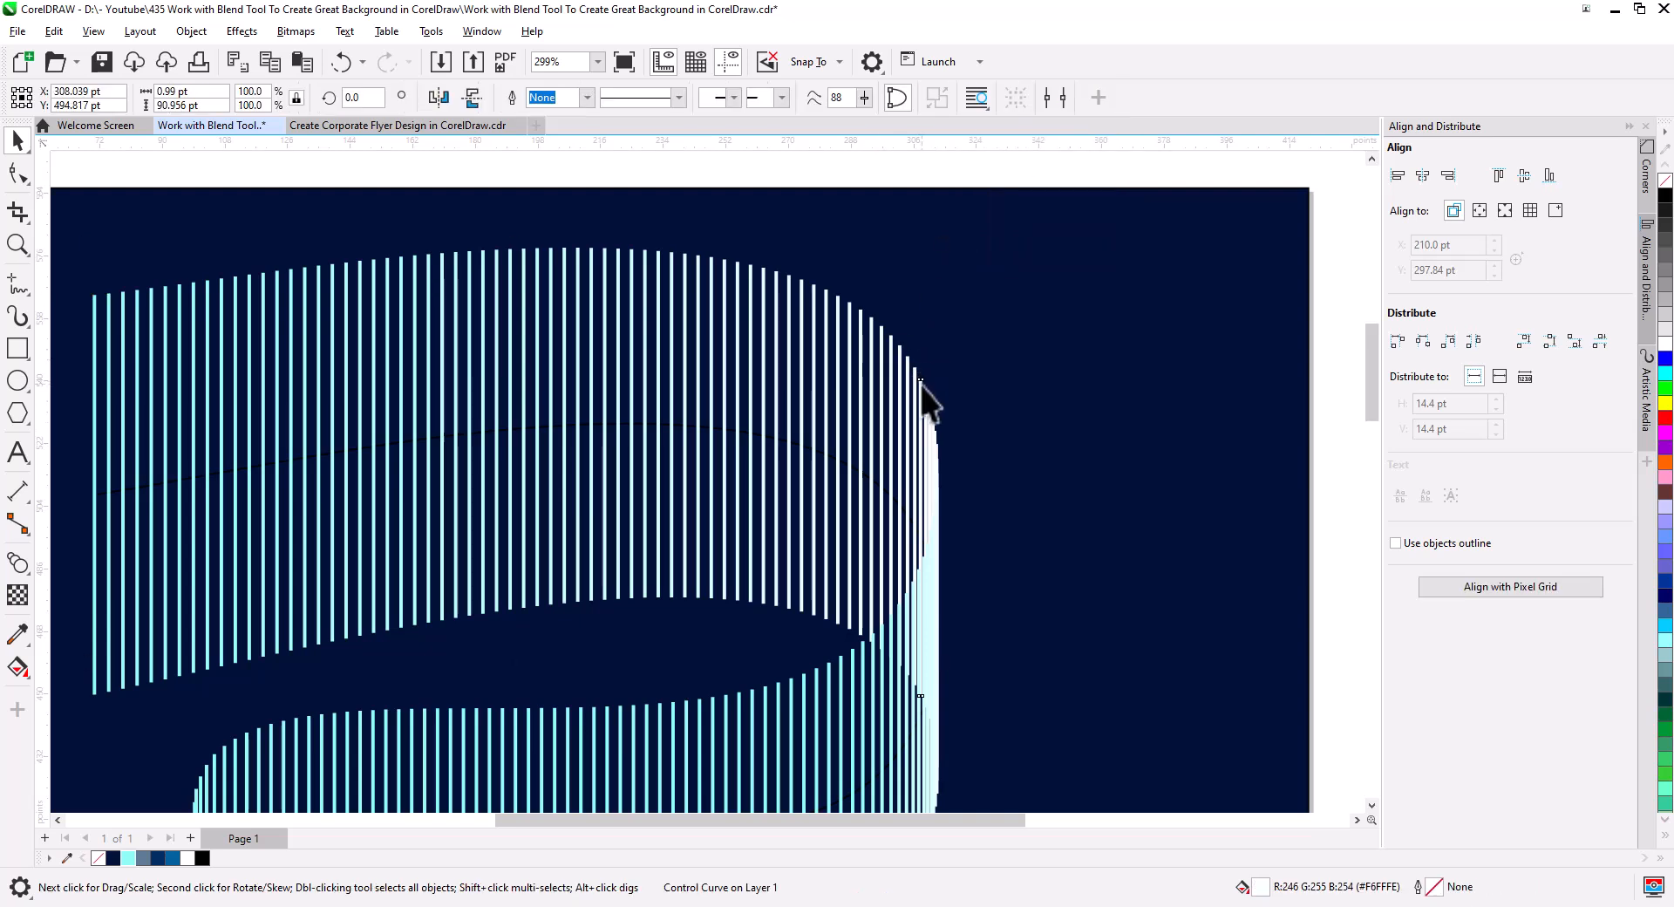
{"action": "left_click", "coordinate": [128, 858]}
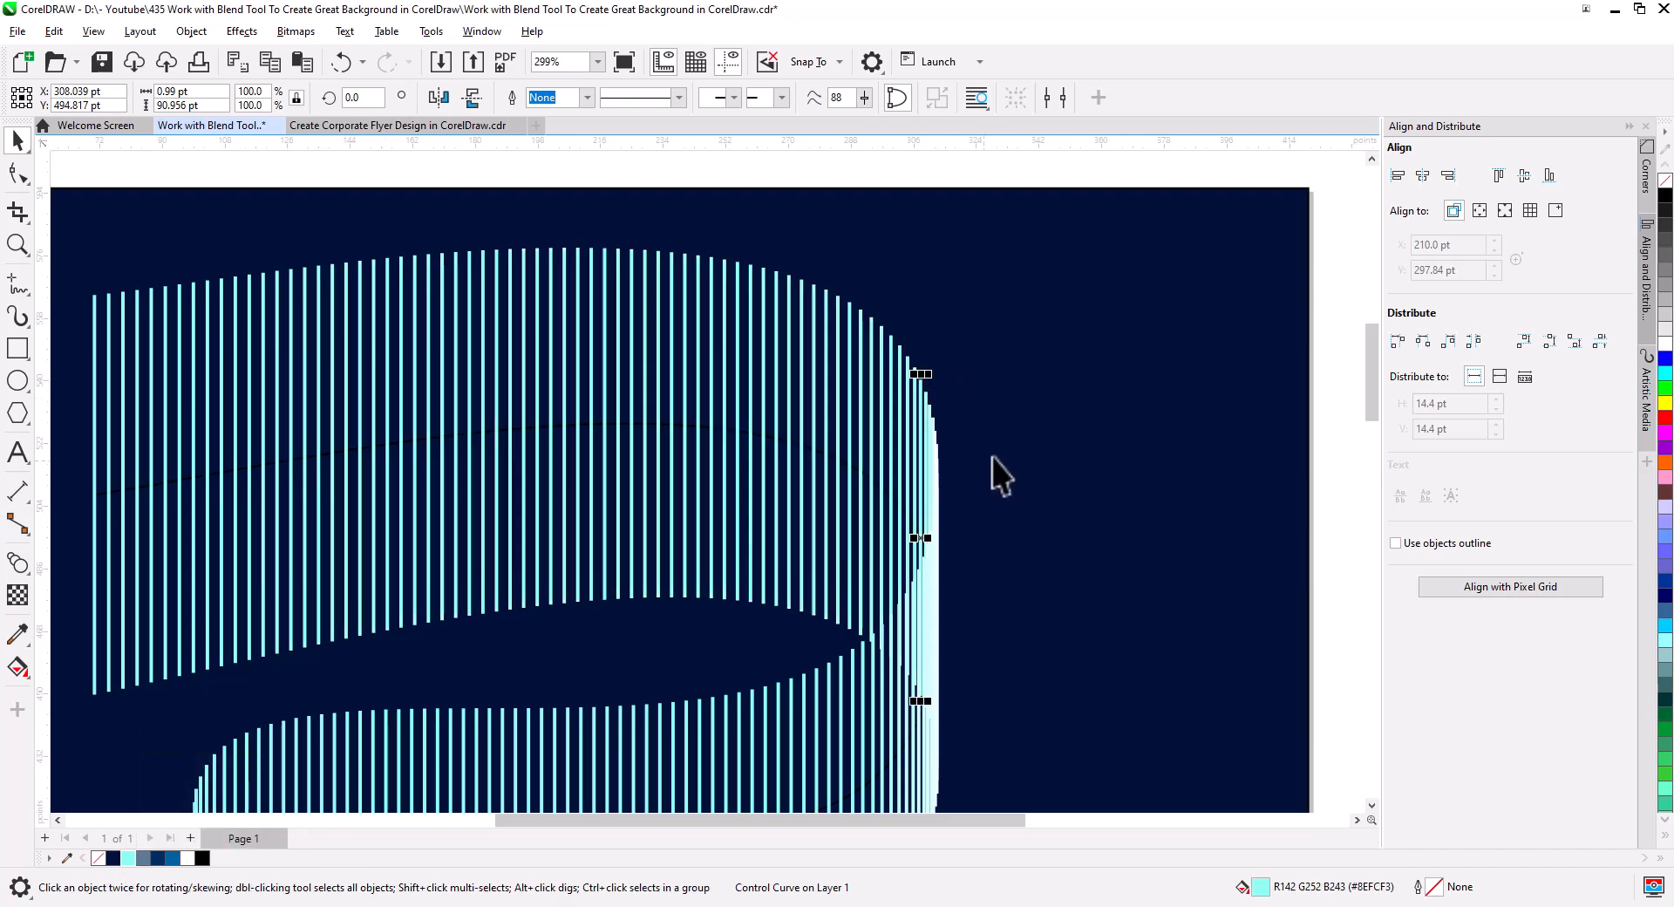
Split the upper ribbon's blend at a bar on the middle strand near the left bend and fill it with white #FFFFFF.
{"action": "scroll", "coordinate": [991, 462], "scroll_direction": "down", "scroll_amount": 1}
{"action": "left_click_drag", "start_coordinate": [969, 637], "coordinate": [949, 493]}
{"action": "scroll", "coordinate": [739, 535], "scroll_direction": "up", "scroll_amount": 4}
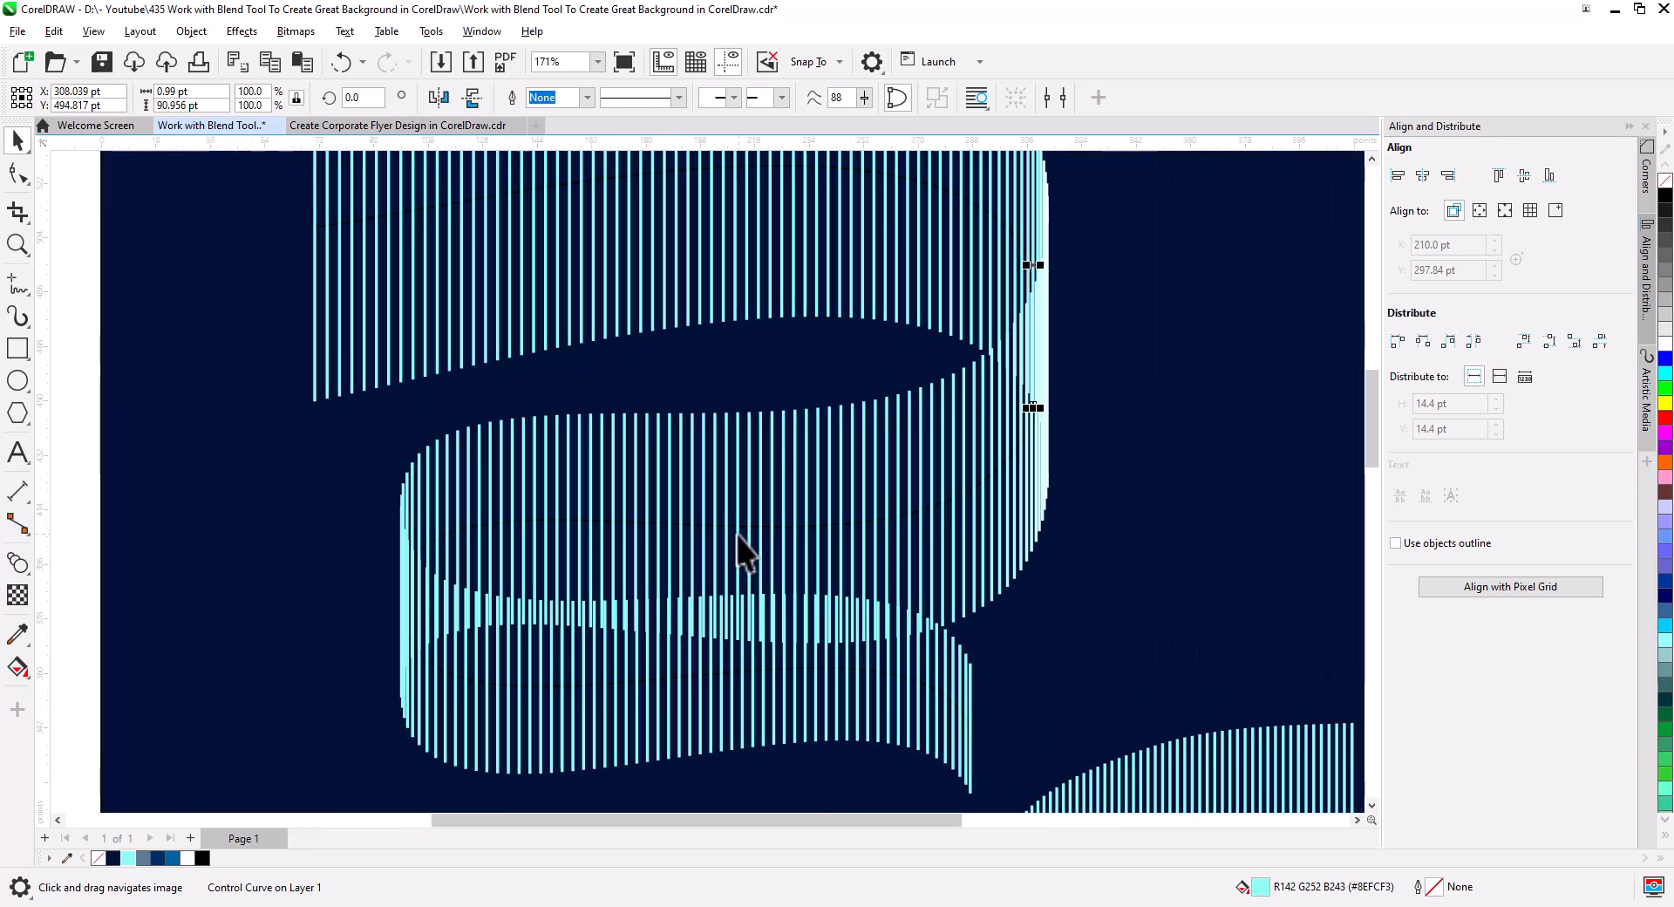
{"action": "left_click_drag", "start_coordinate": [609, 574], "coordinate": [719, 507]}
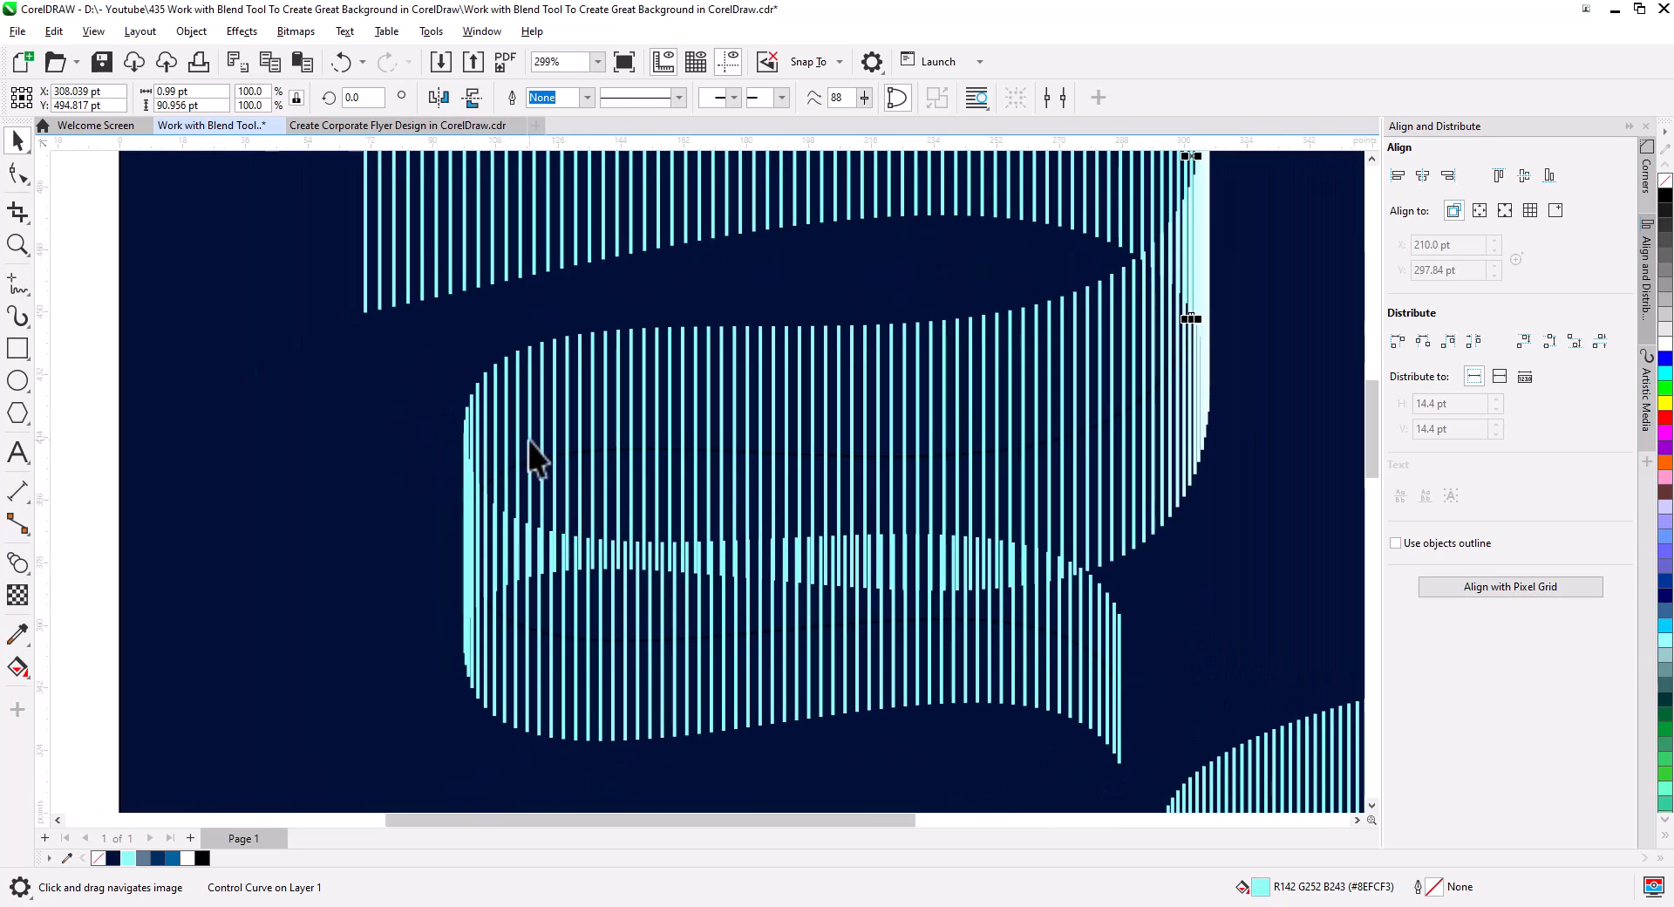
{"action": "left_click", "coordinate": [557, 471]}
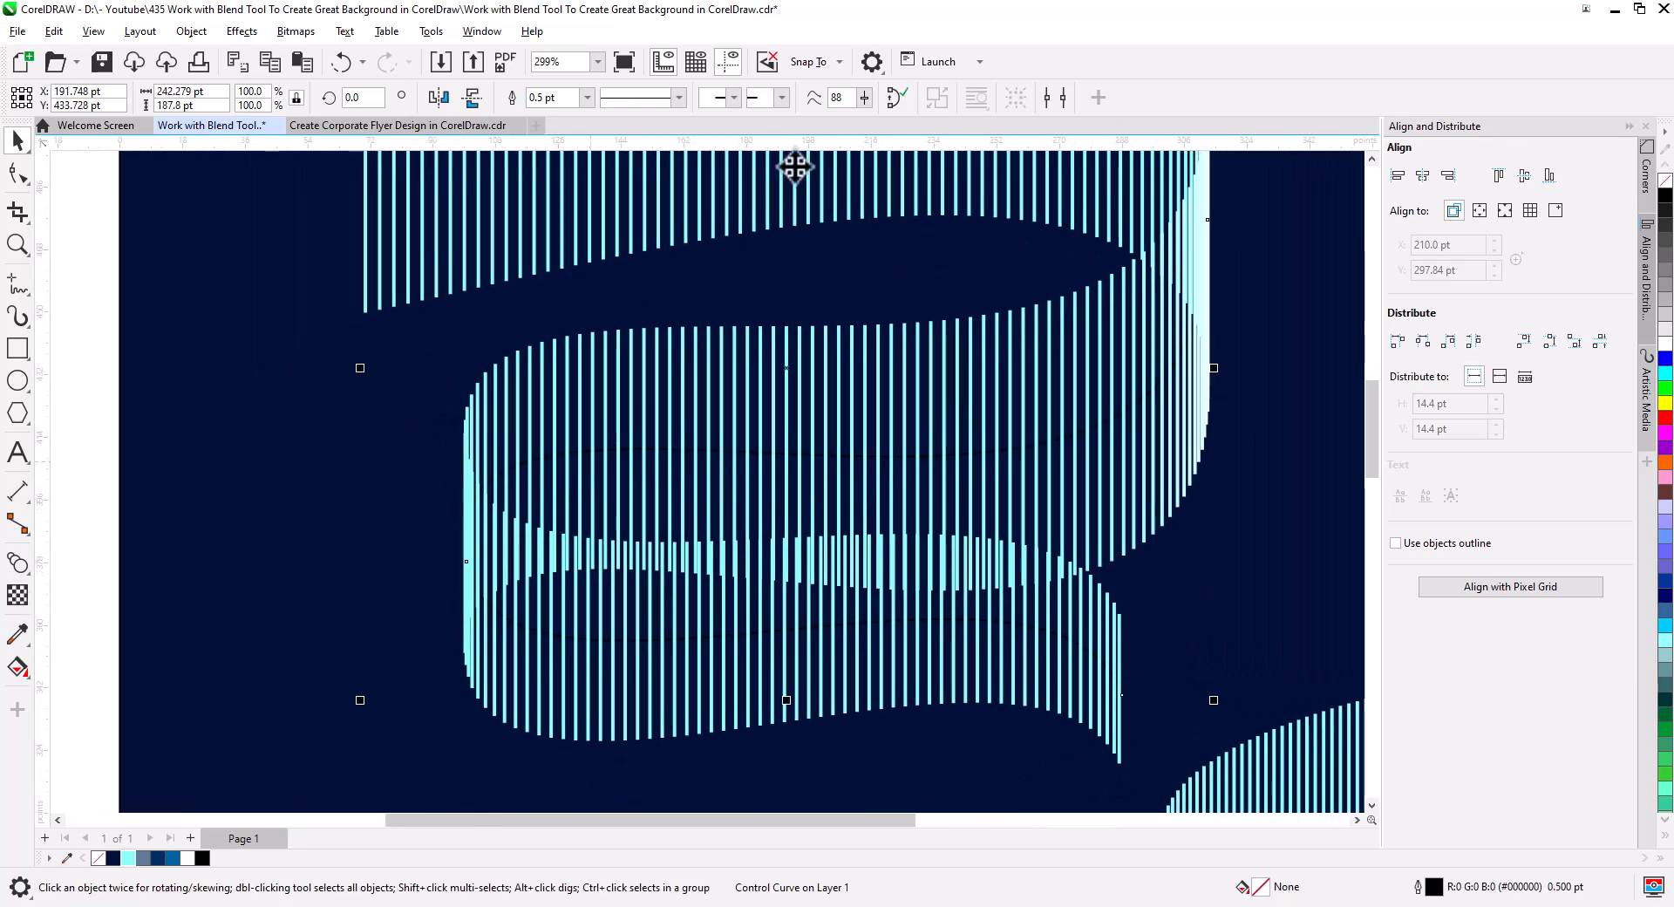
{"action": "left_click", "coordinate": [635, 447]}
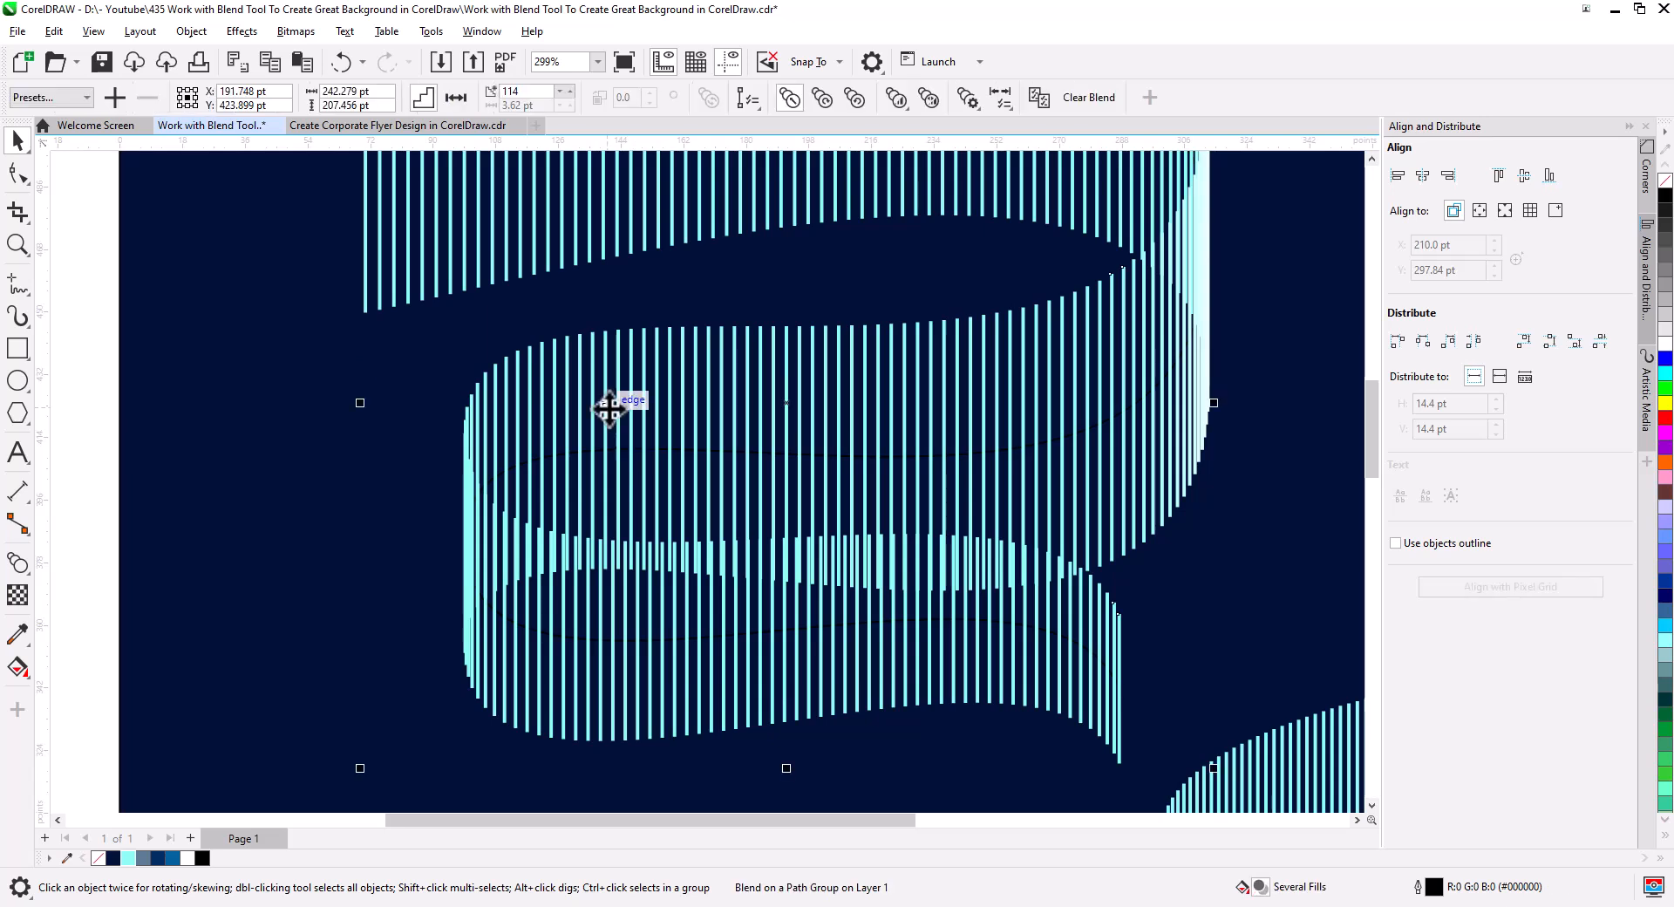
{"action": "left_click", "coordinate": [967, 98]}
{"action": "left_click", "coordinate": [1001, 157]}
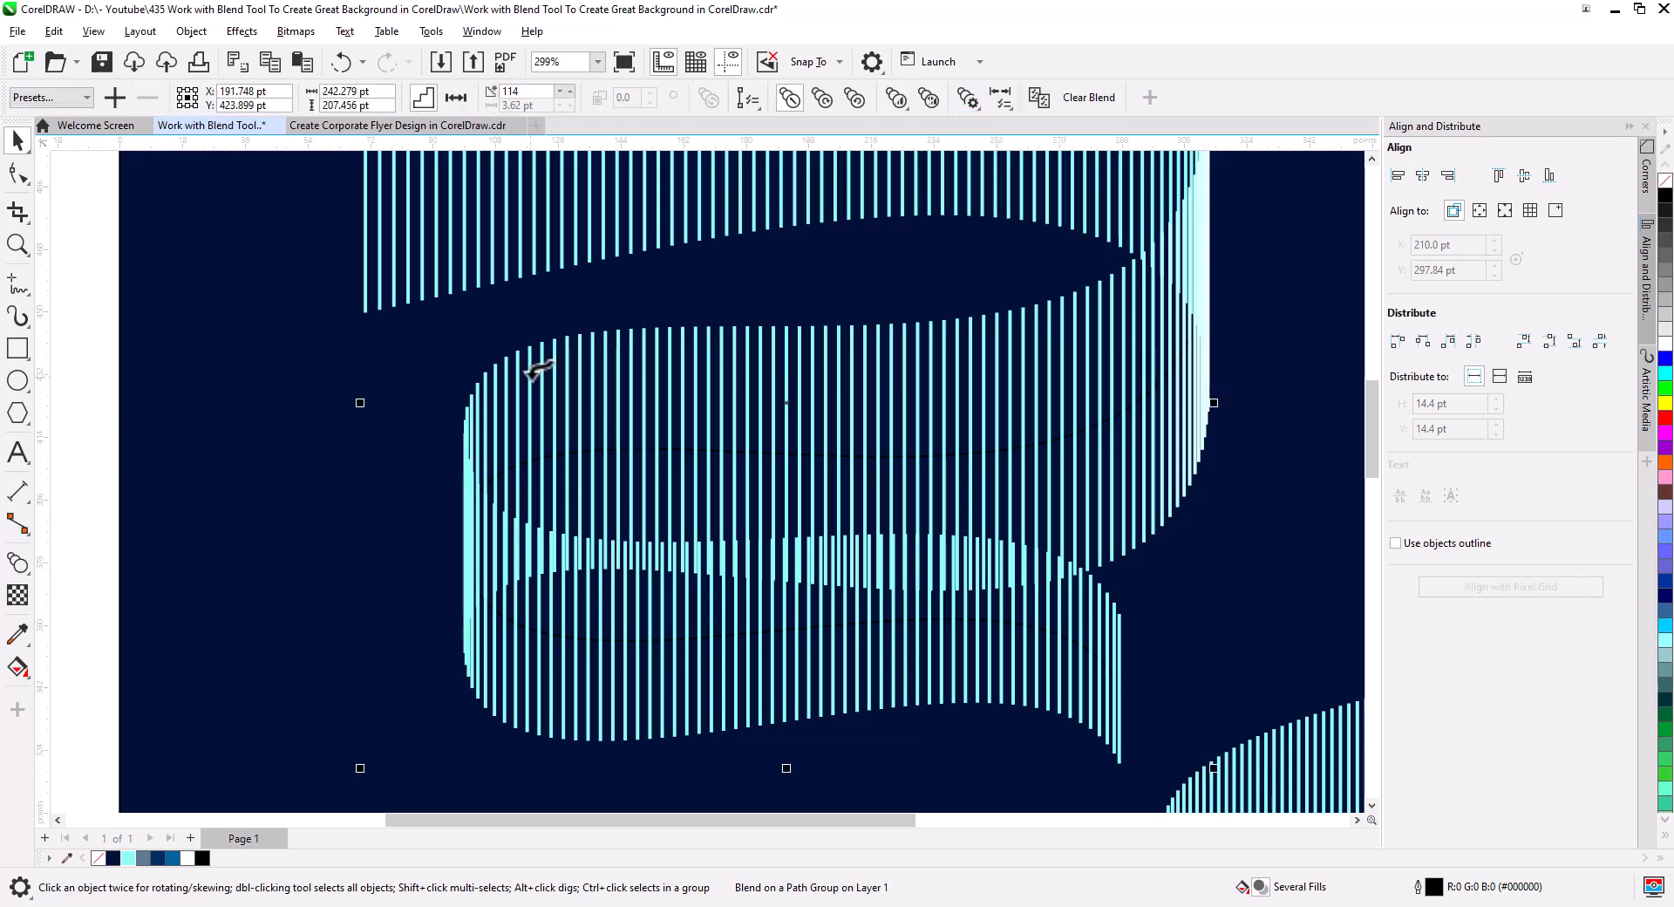
{"action": "left_click", "coordinate": [594, 355]}
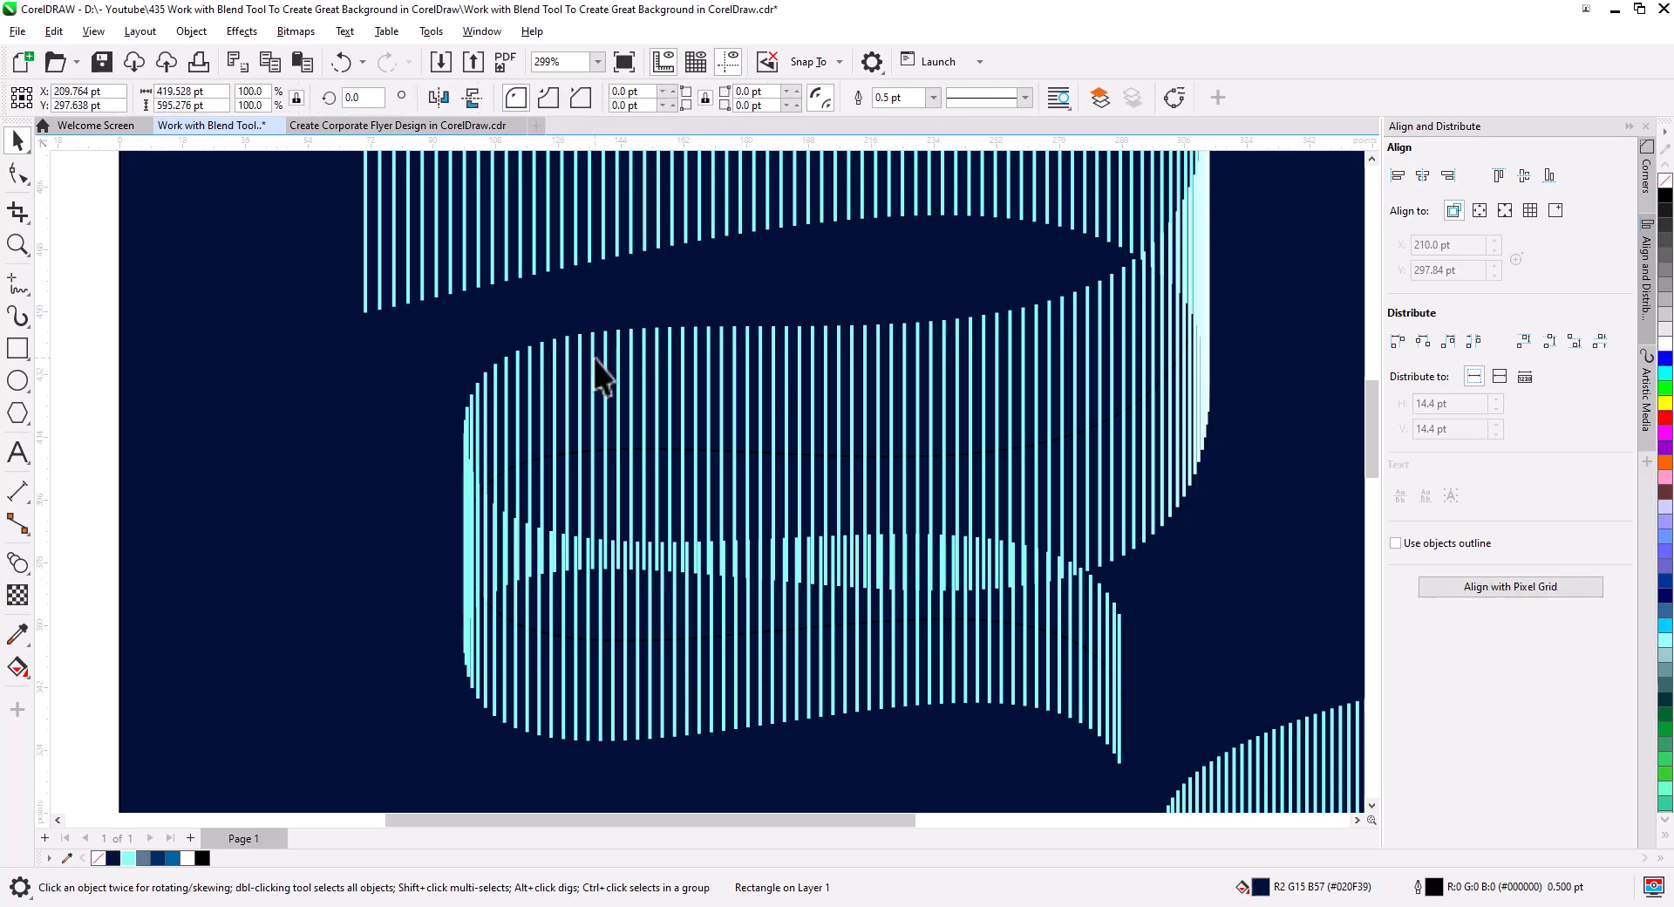
{"action": "left_click", "coordinate": [124, 859]}
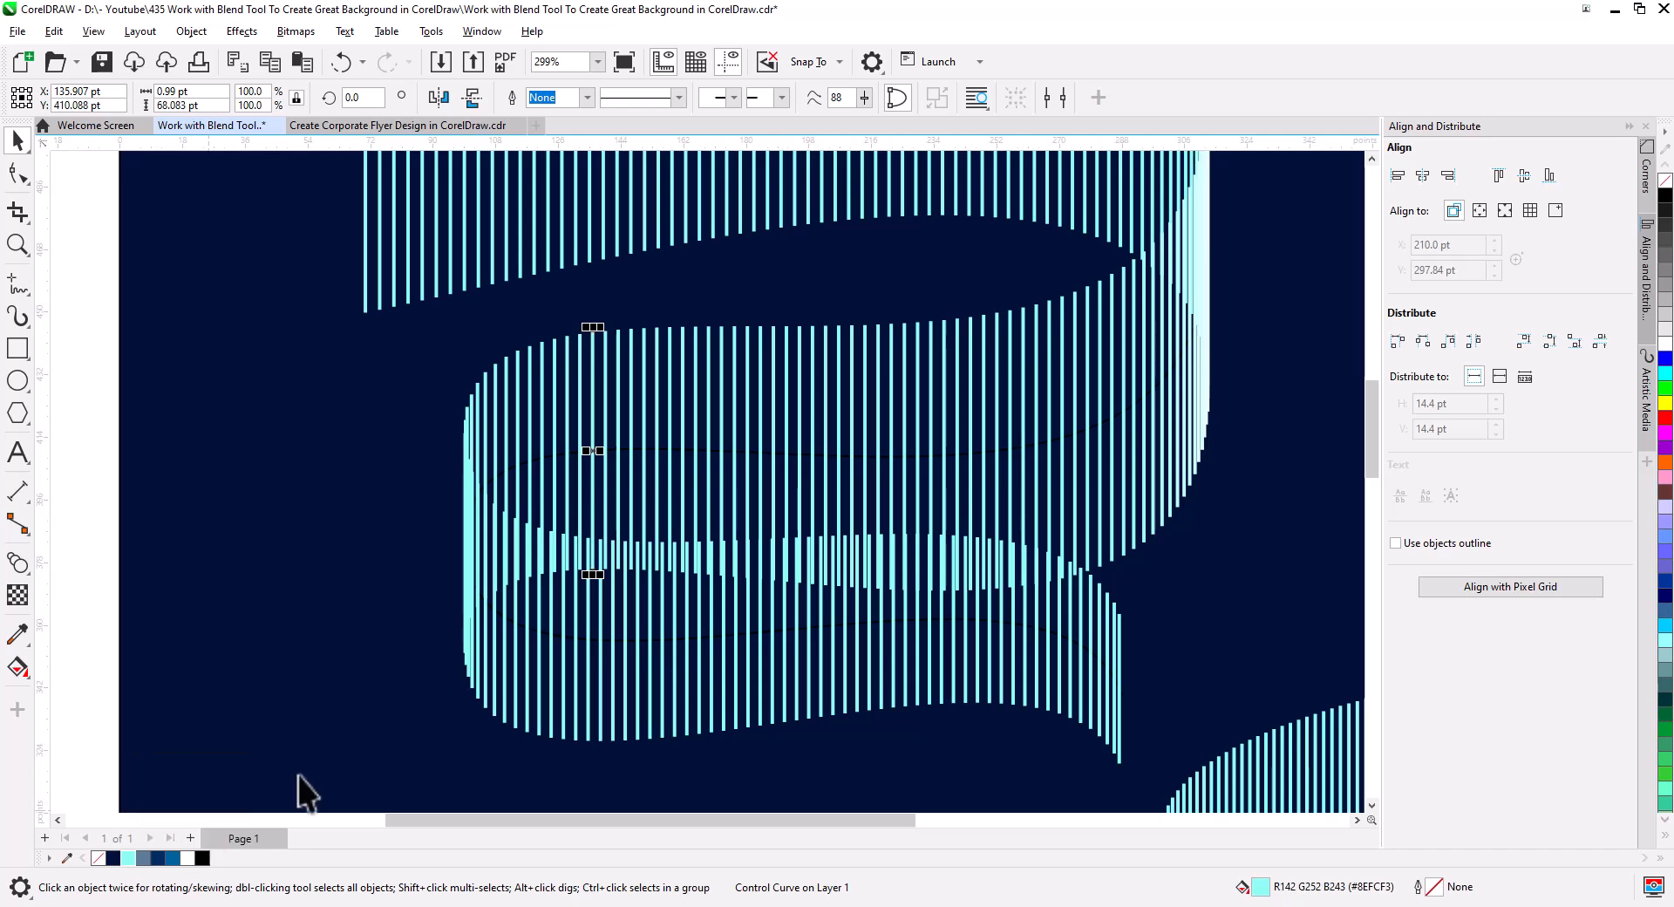
{"action": "left_click", "coordinate": [190, 858]}
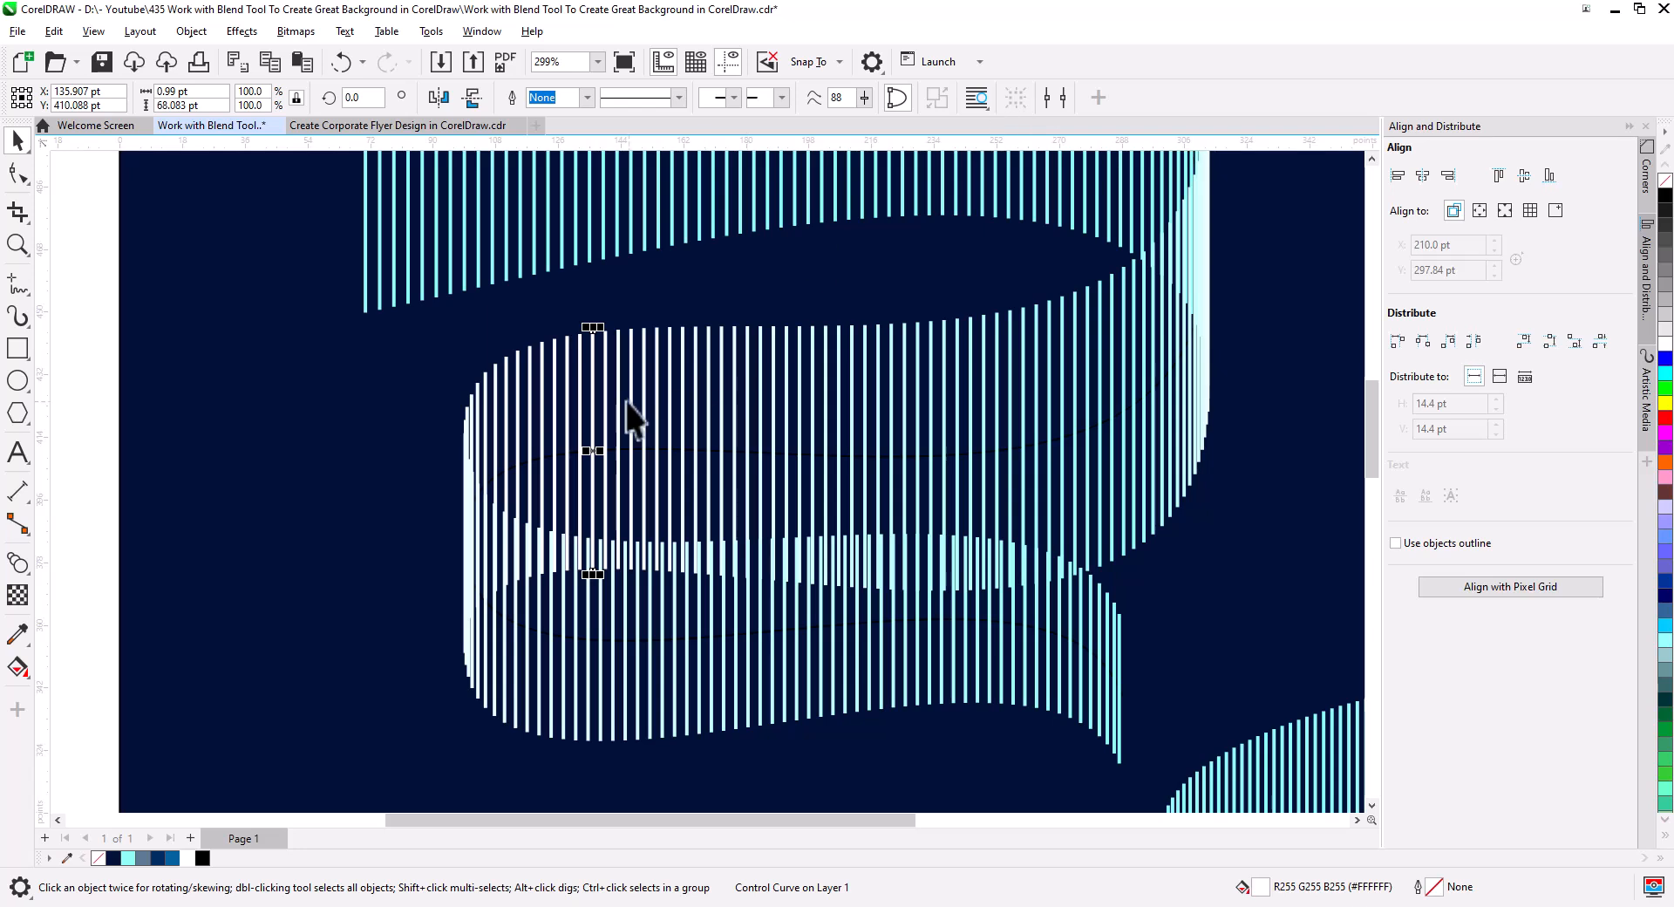
Split the blend at a bar just right of the white one on the middle strand and fill it with light cyan #8EFCF3.
{"action": "left_click", "coordinate": [606, 367]}
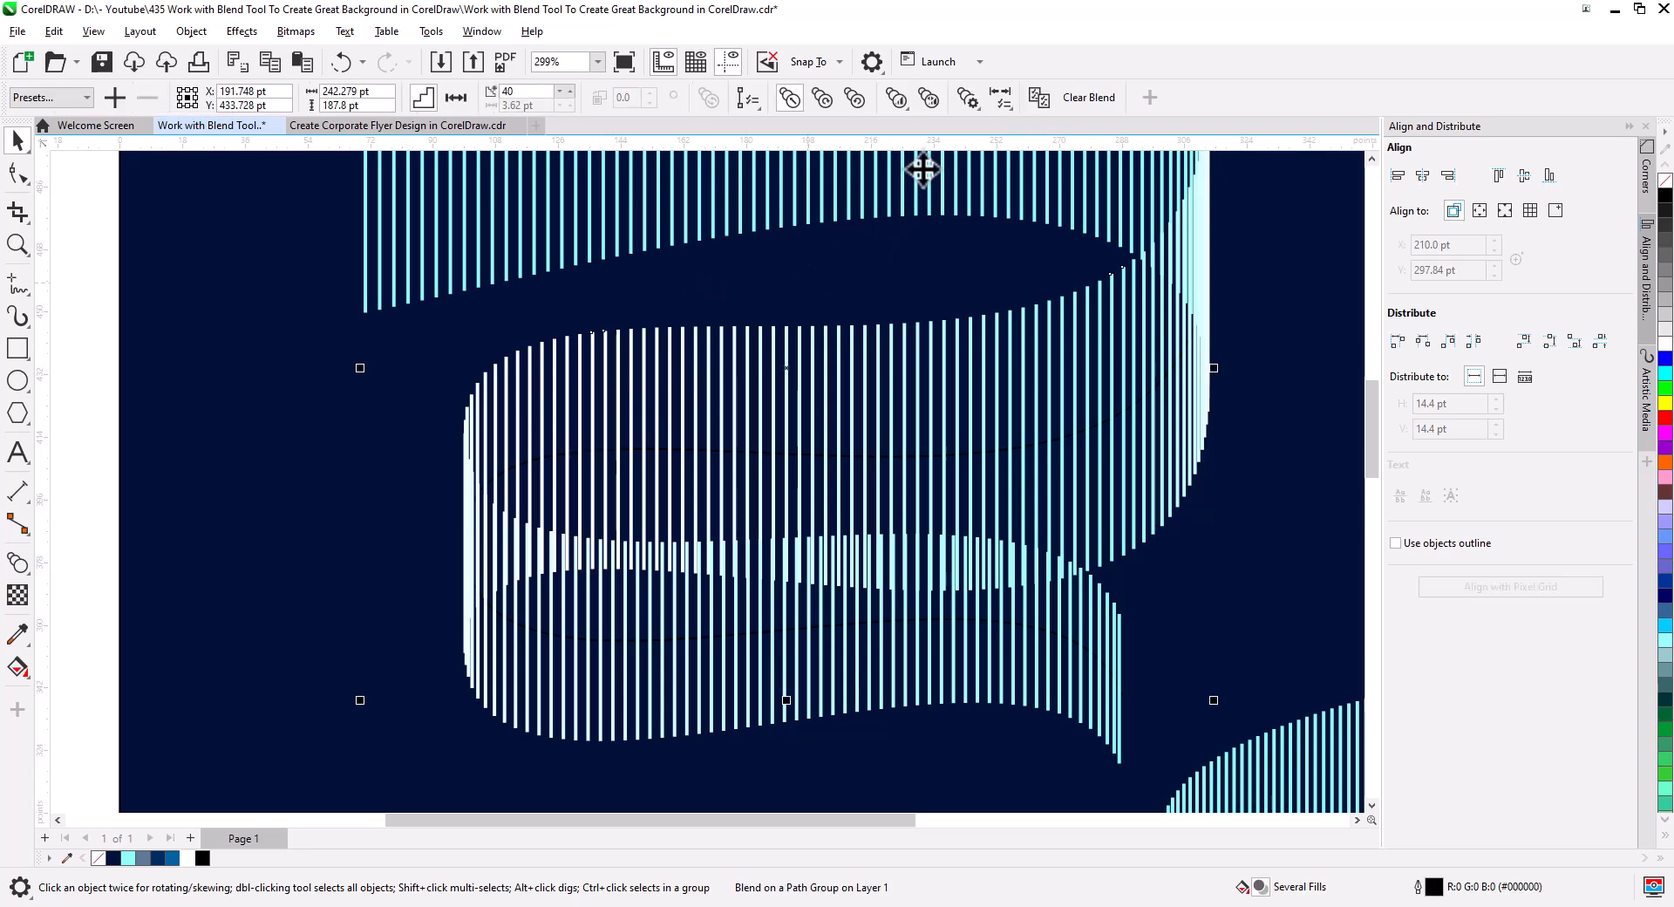
{"action": "left_click", "coordinate": [974, 101]}
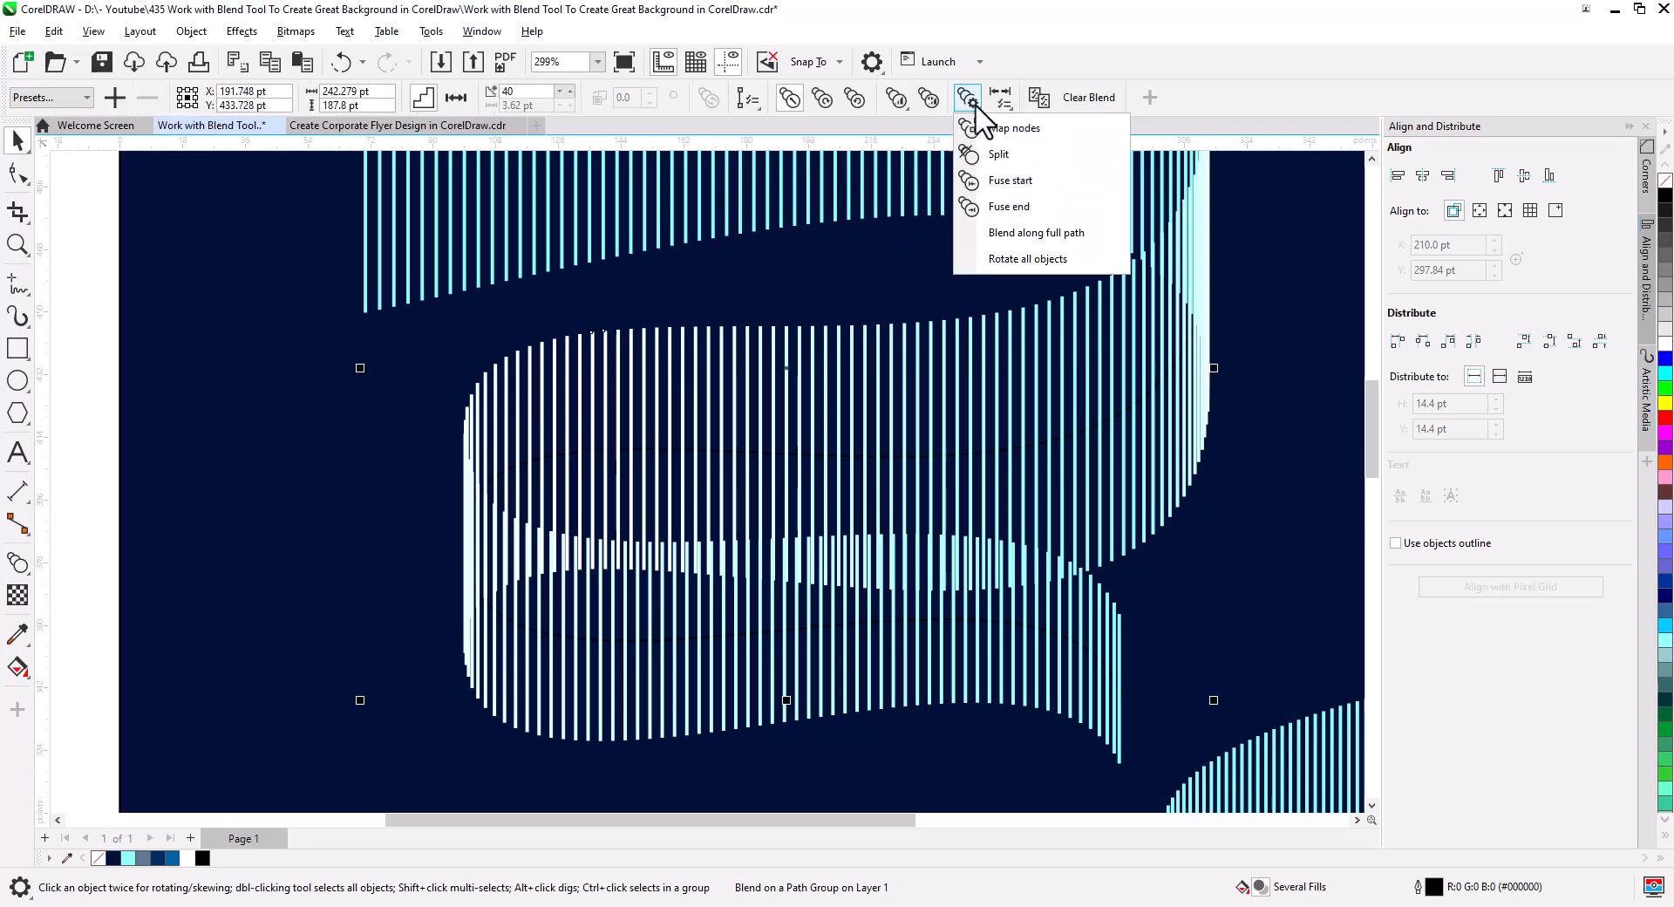
{"action": "left_click", "coordinate": [994, 176]}
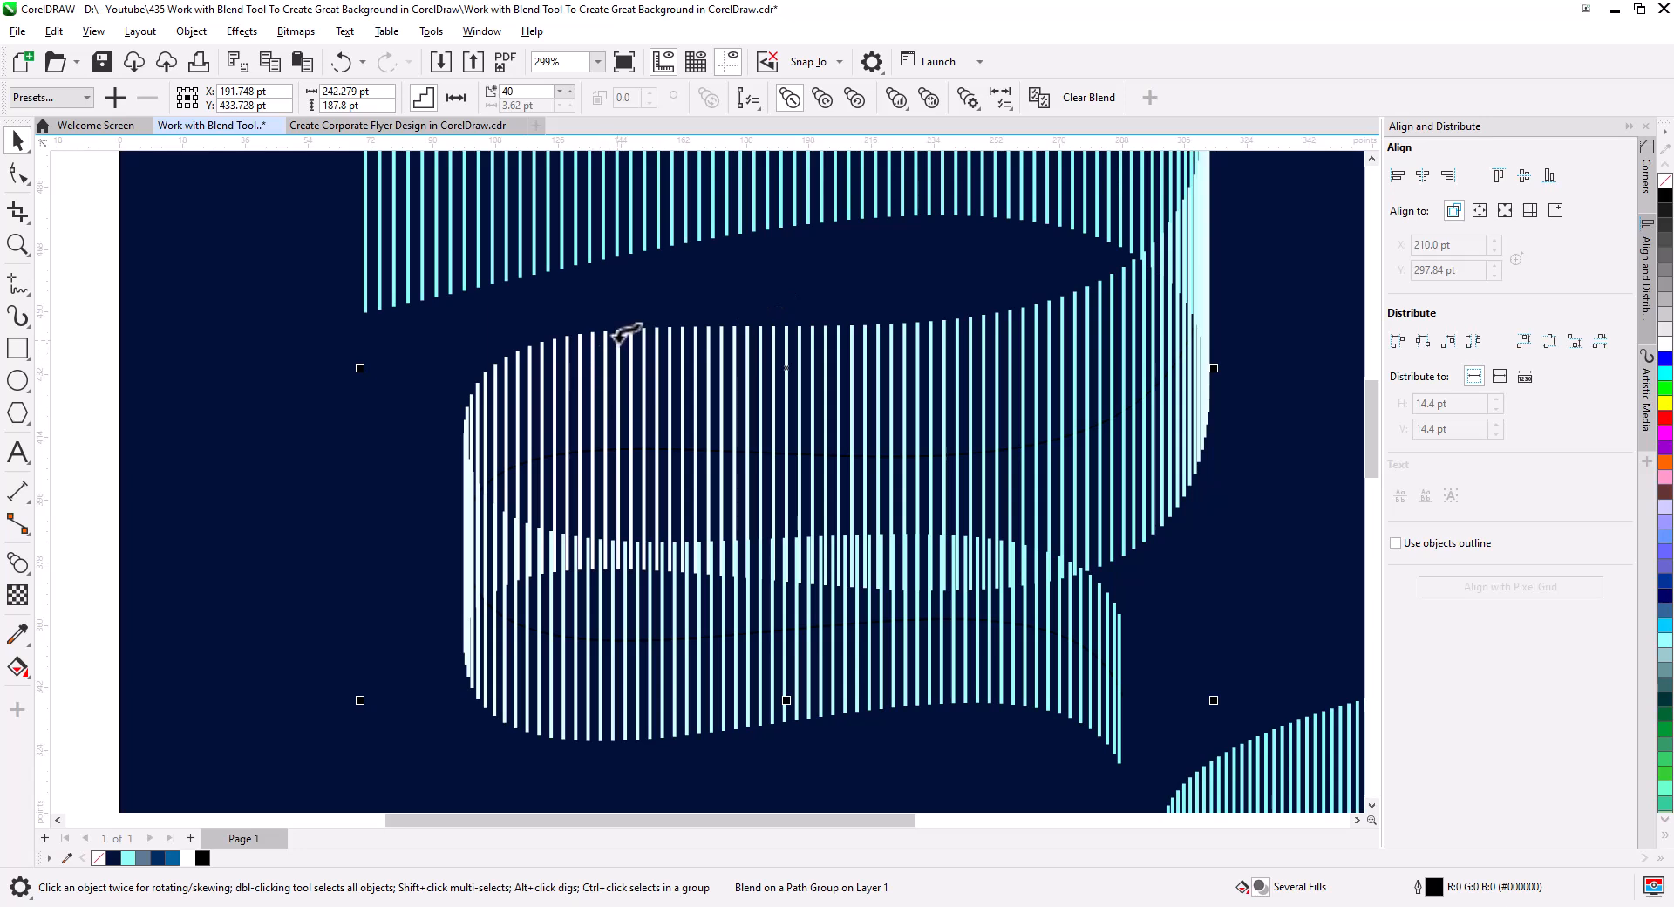
{"action": "left_click", "coordinate": [619, 336]}
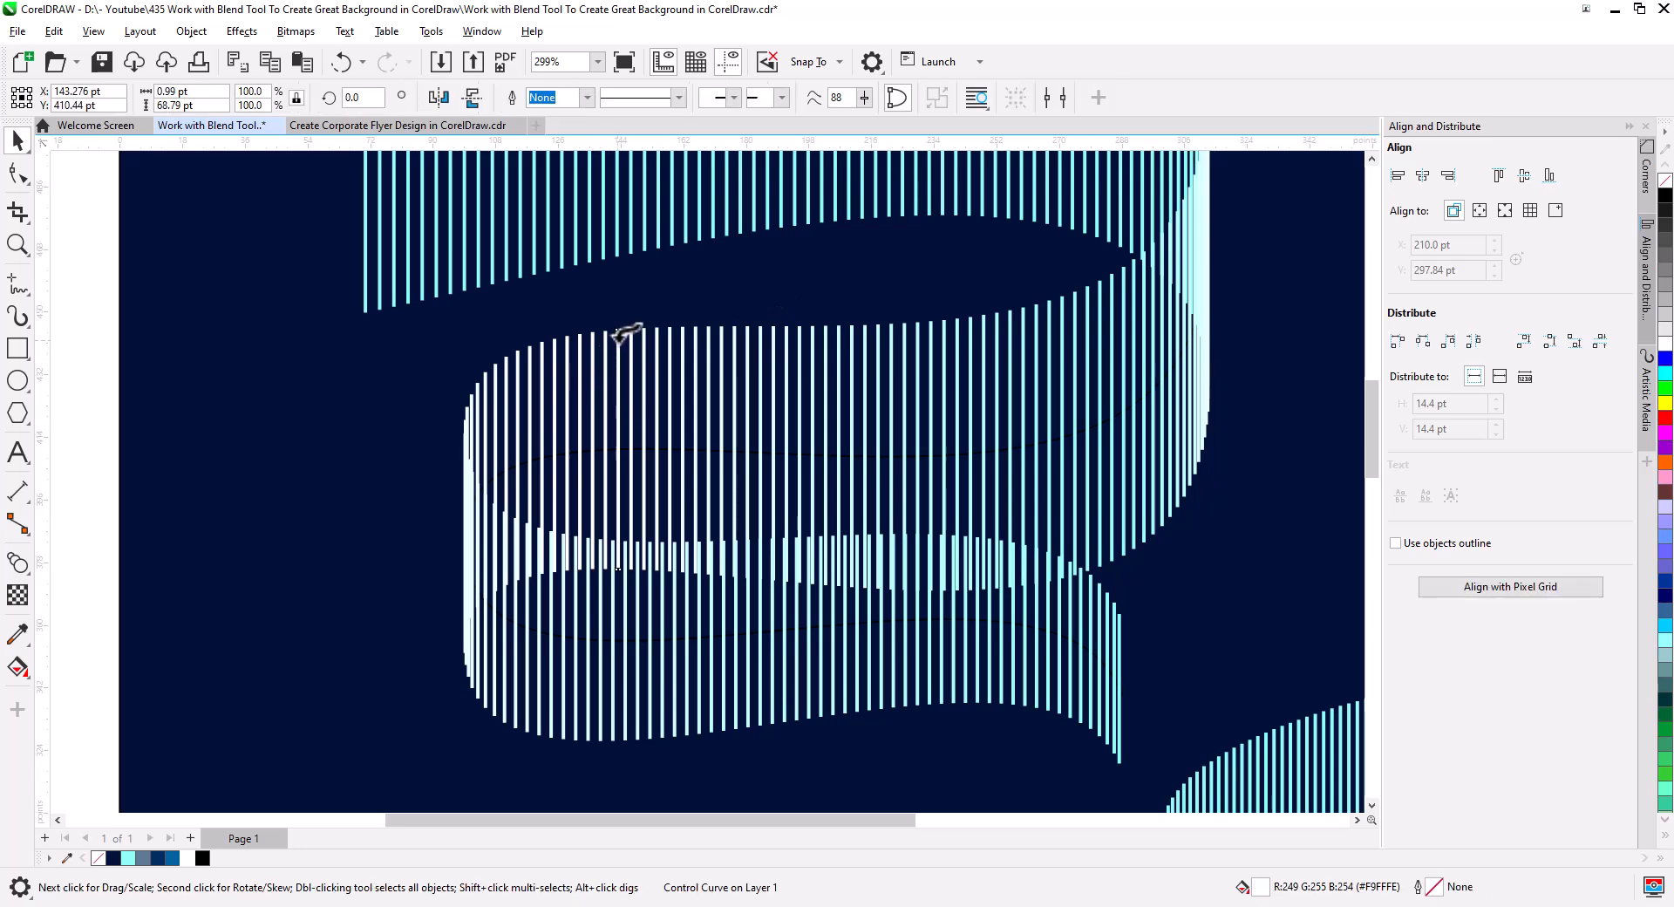
{"action": "left_click", "coordinate": [128, 858]}
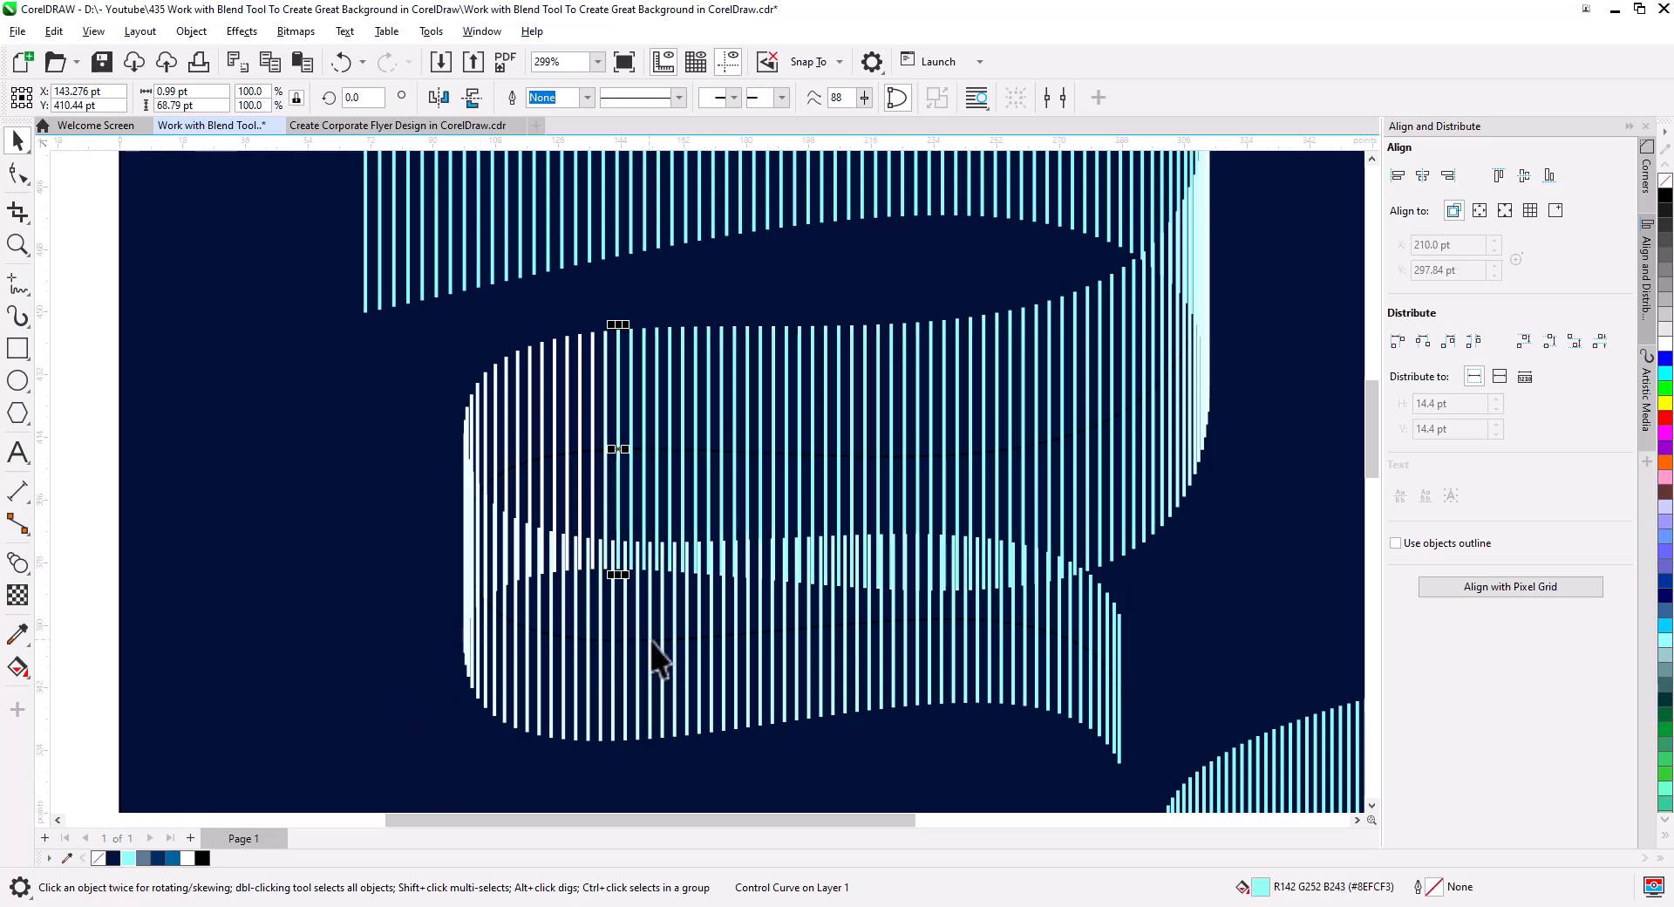
Split the blend at a bar on the lower strand near the left bend and fill it with light cyan #8EFCF3.
{"action": "scroll", "coordinate": [538, 635], "scroll_direction": "up", "scroll_amount": 1}
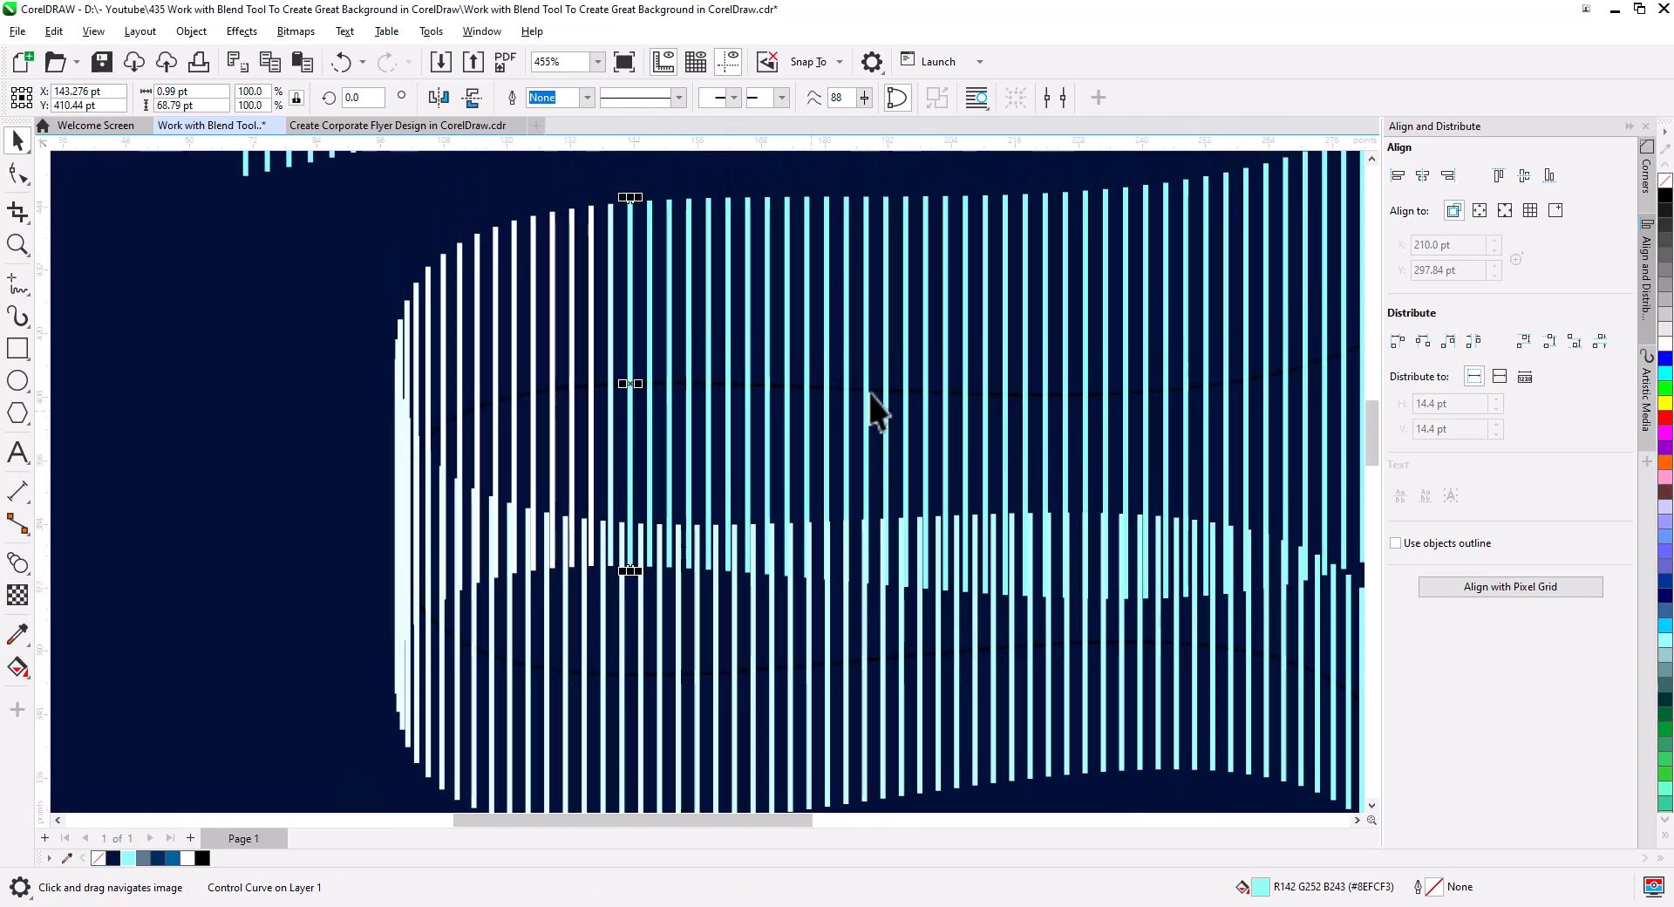
{"action": "left_click", "coordinate": [640, 650]}
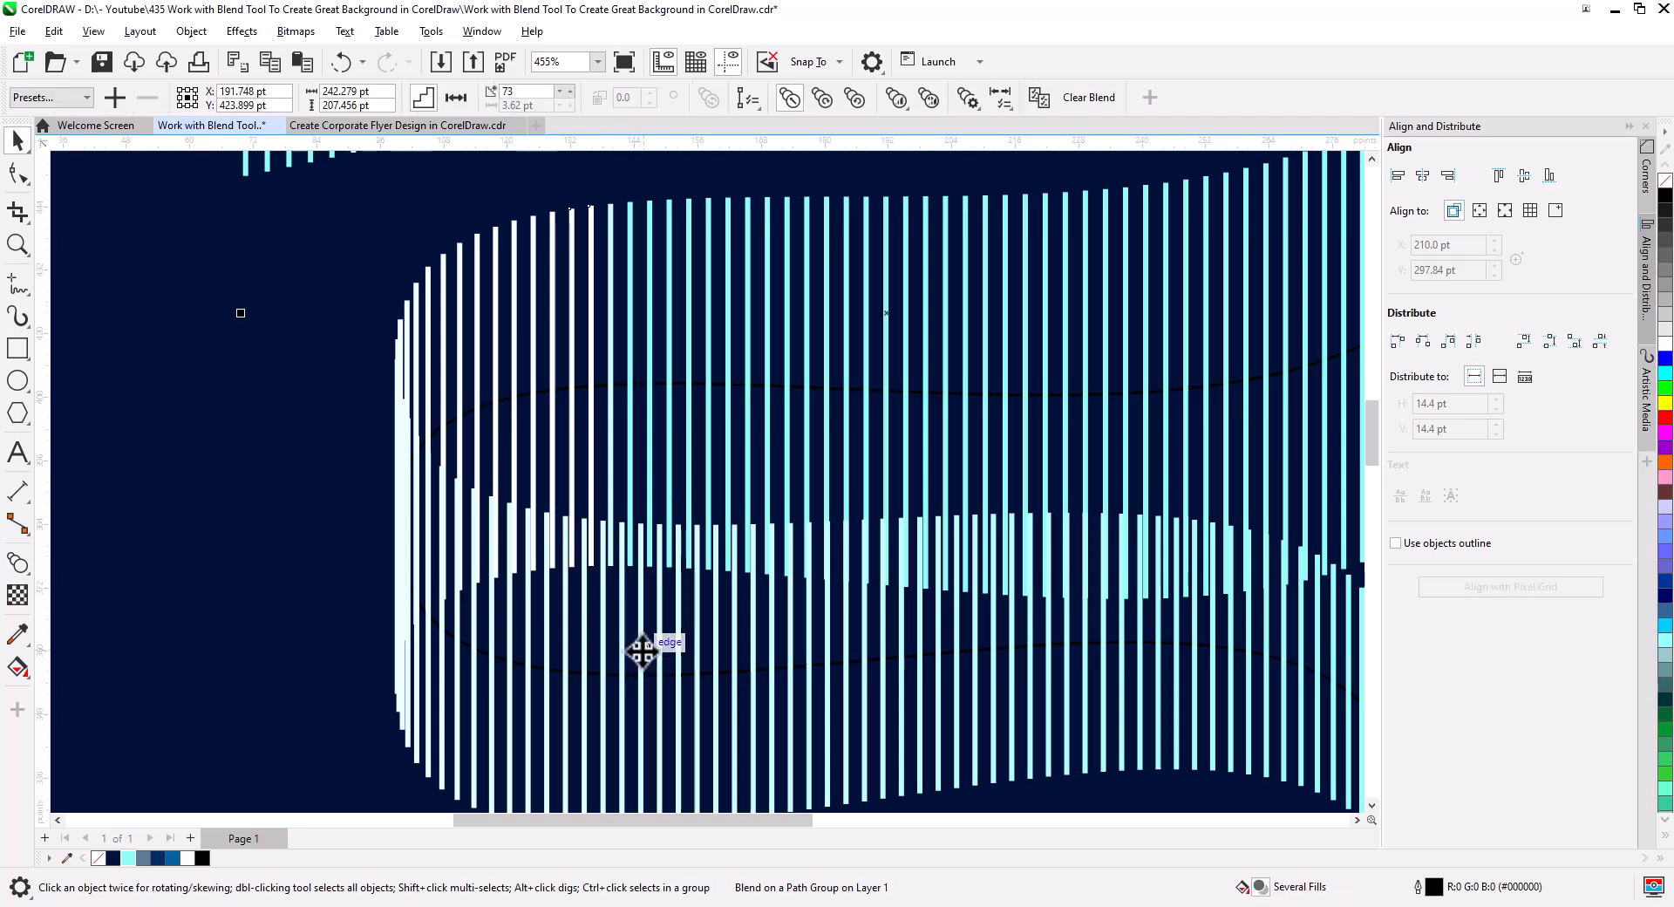
{"action": "left_click", "coordinate": [968, 97]}
{"action": "left_click", "coordinate": [1000, 156]}
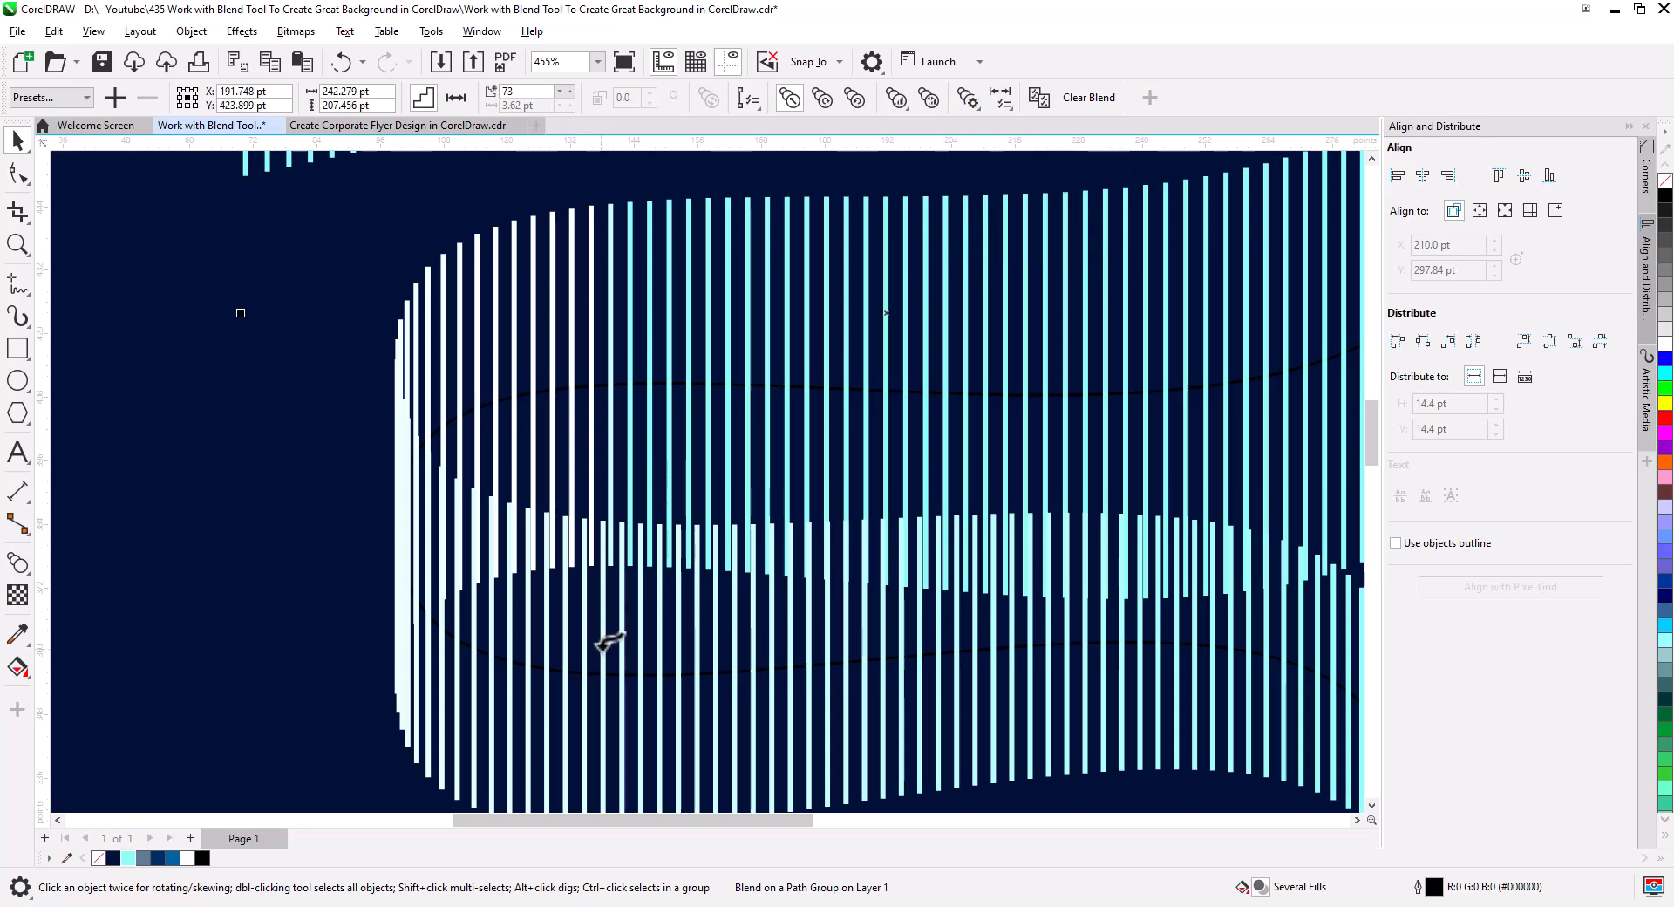
{"action": "left_click", "coordinate": [602, 645]}
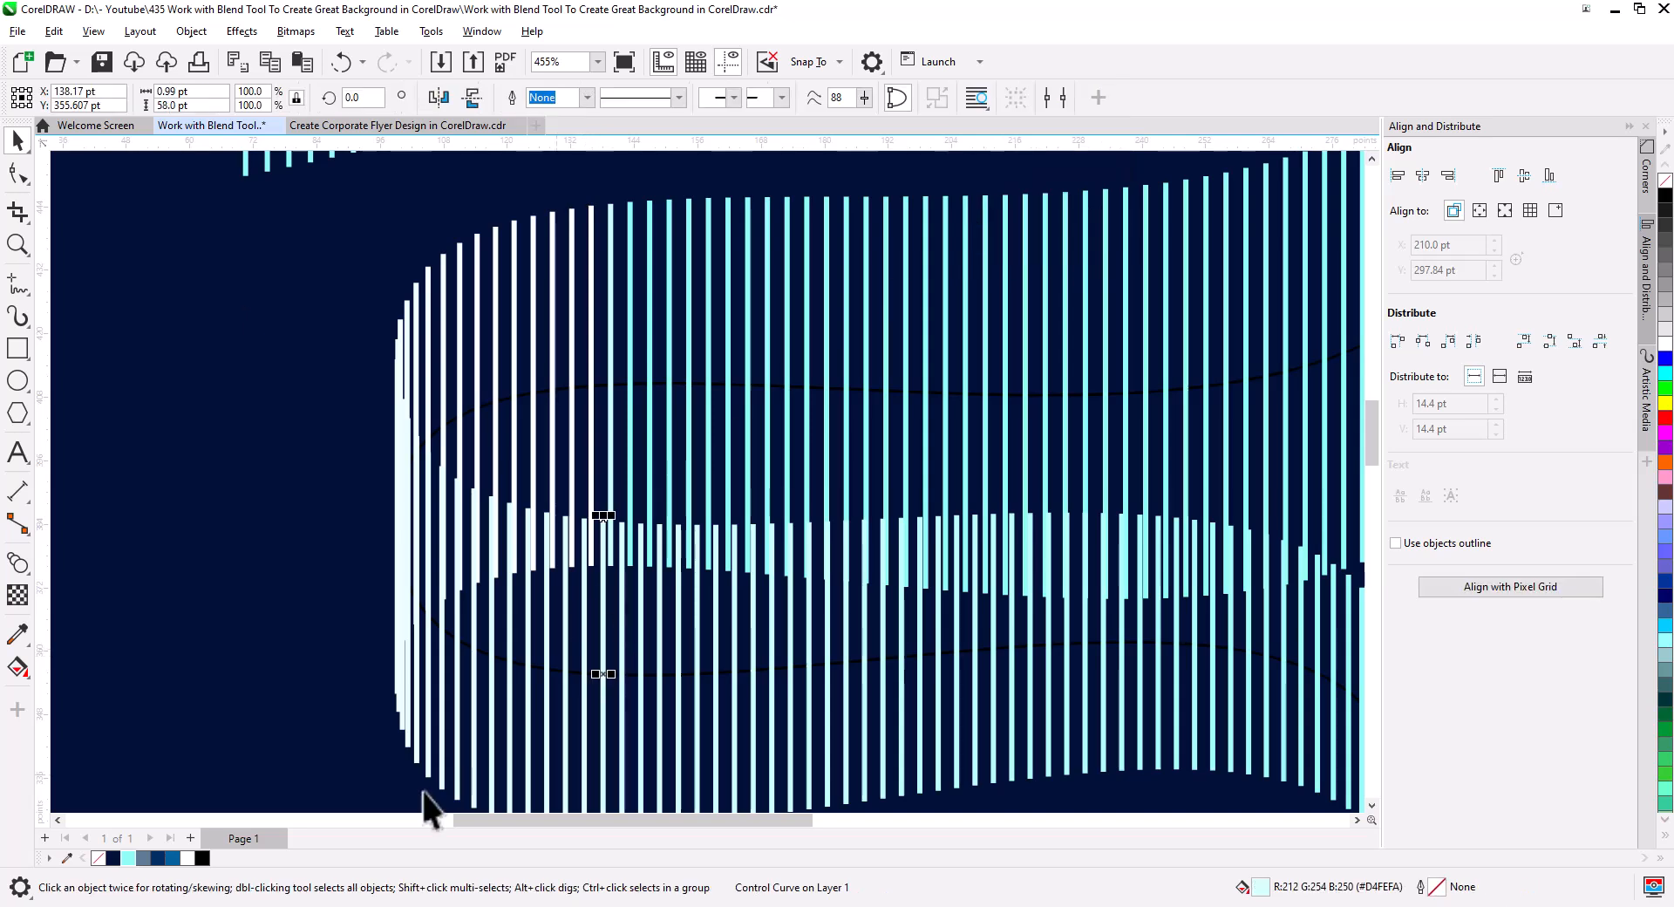
{"action": "left_click", "coordinate": [130, 858]}
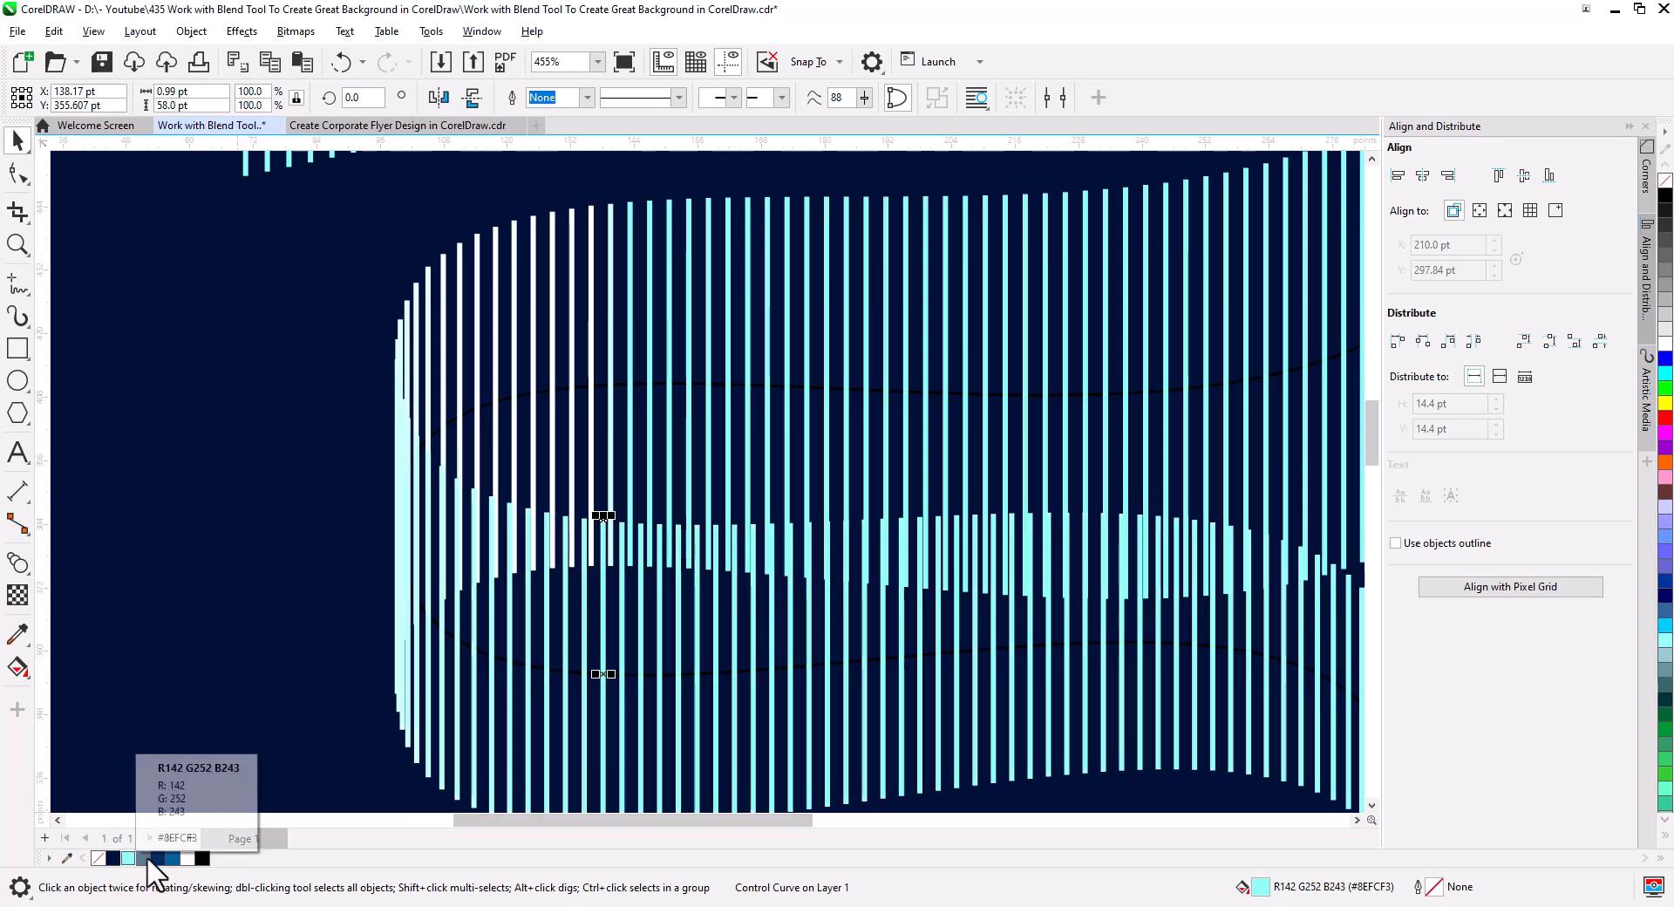
Examine the upper ribbon's cyan and white colouring in the context of the whole page.
{"action": "scroll", "coordinate": [688, 548], "scroll_direction": "down", "scroll_amount": 1}
{"action": "scroll", "coordinate": [689, 548], "scroll_direction": "down", "scroll_amount": 5}
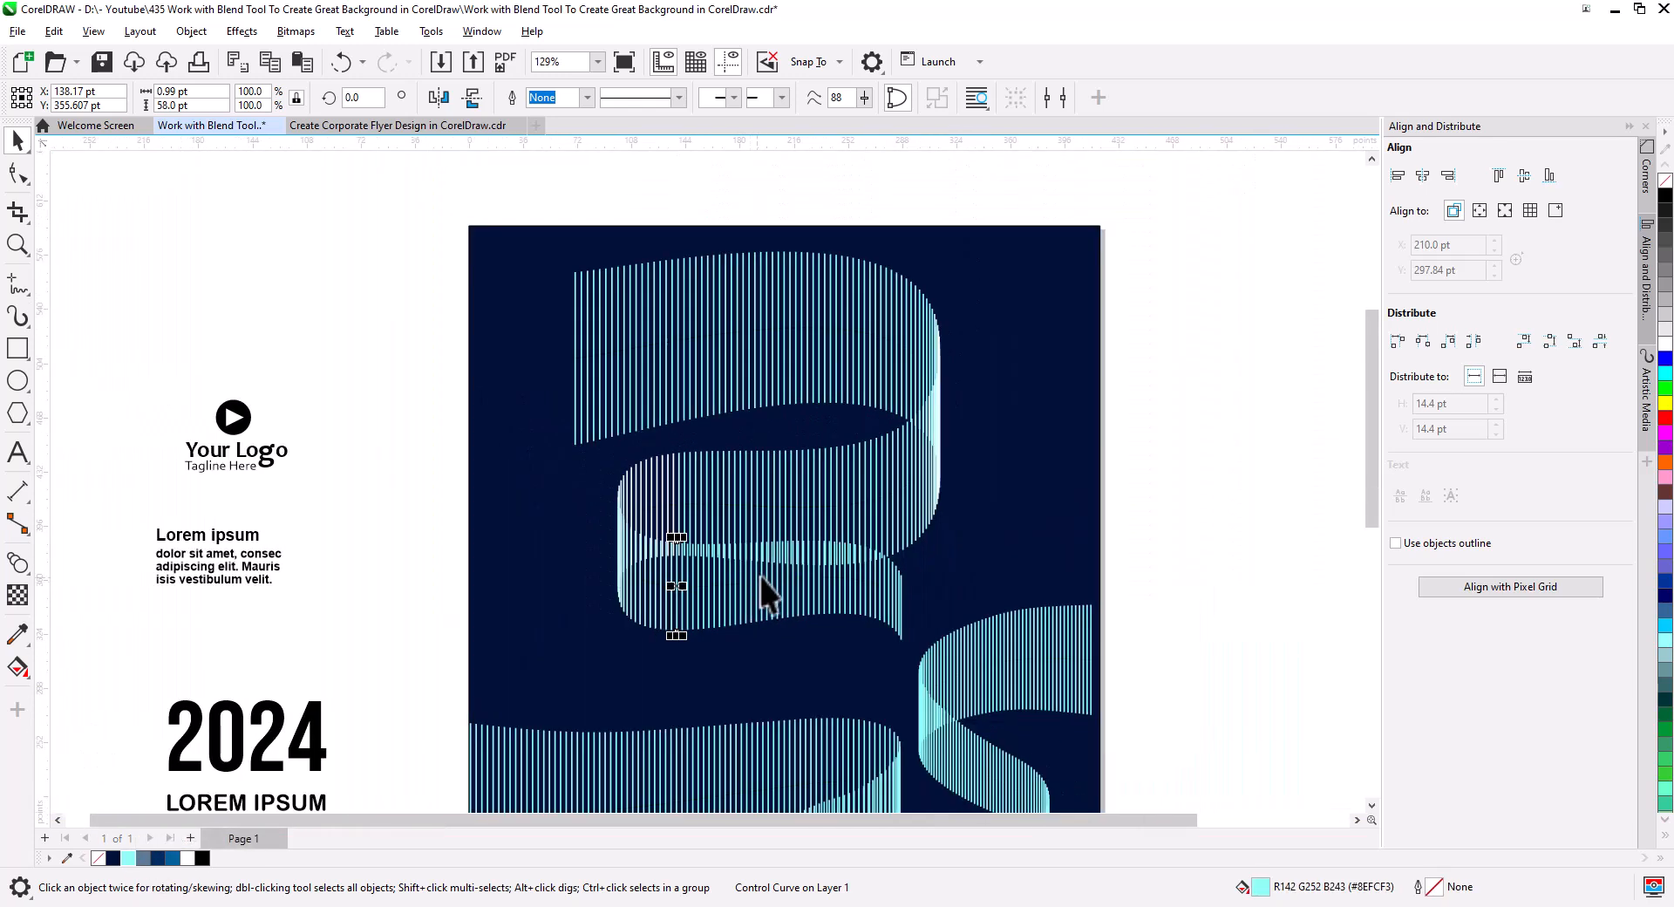
{"action": "left_click_drag", "start_coordinate": [775, 586], "coordinate": [749, 541]}
{"action": "left_click", "coordinate": [1138, 521]}
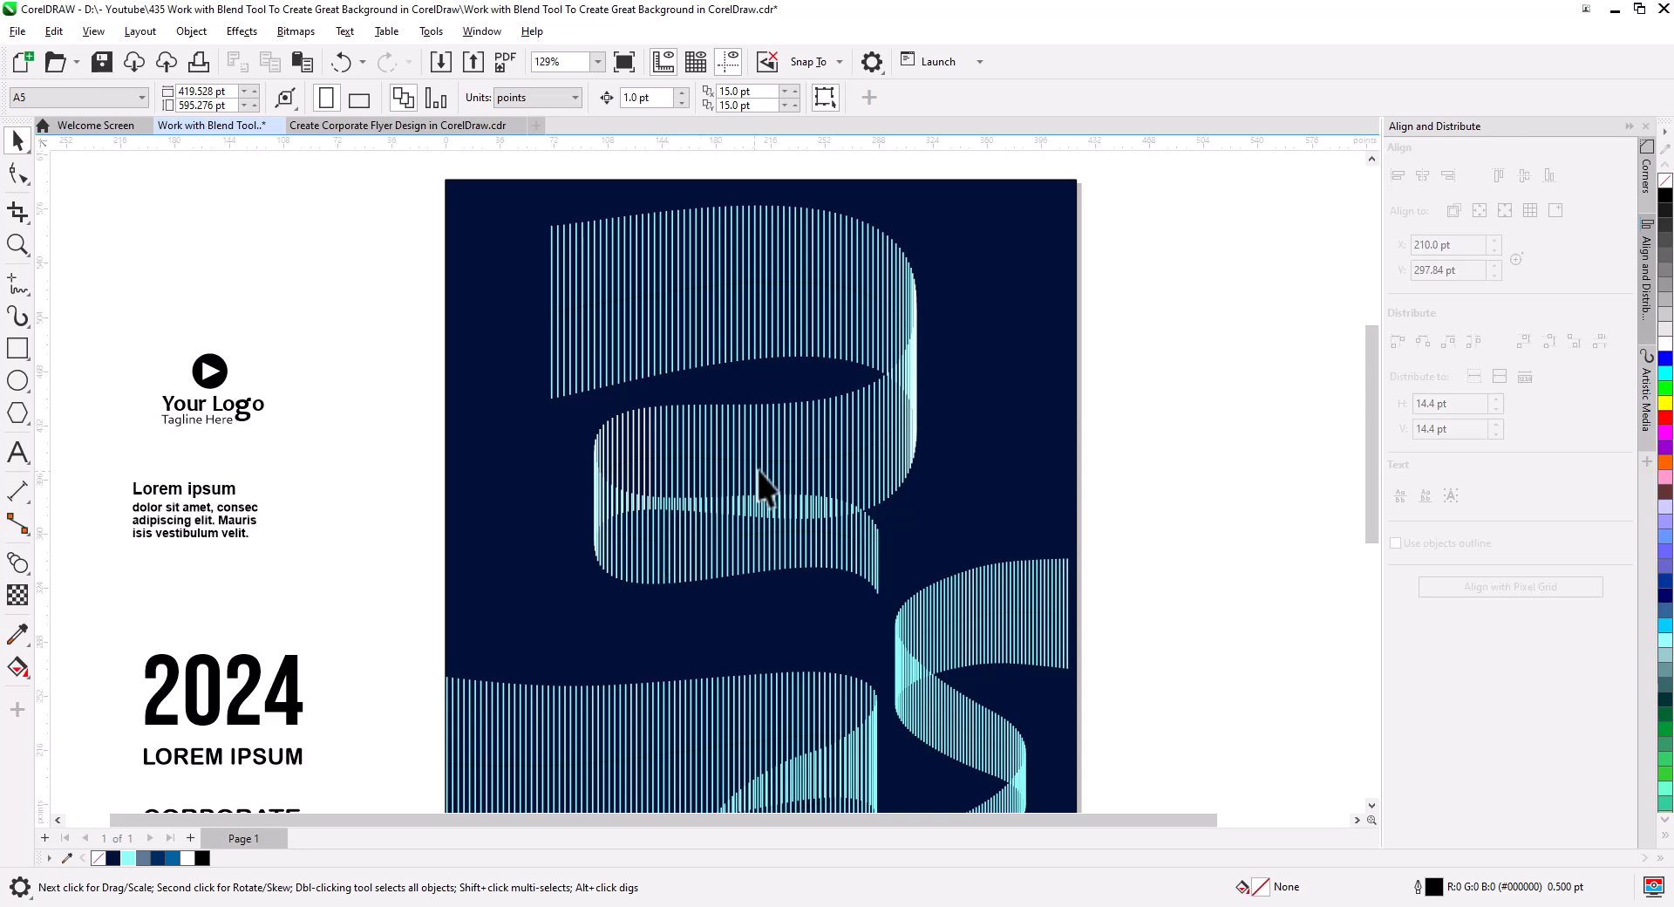
{"action": "left_click", "coordinate": [798, 442]}
{"action": "left_click_drag", "start_coordinate": [796, 459], "coordinate": [795, 450]}
{"action": "left_click", "coordinate": [393, 410]}
{"action": "scroll", "coordinate": [567, 317], "scroll_direction": "up", "scroll_amount": 5}
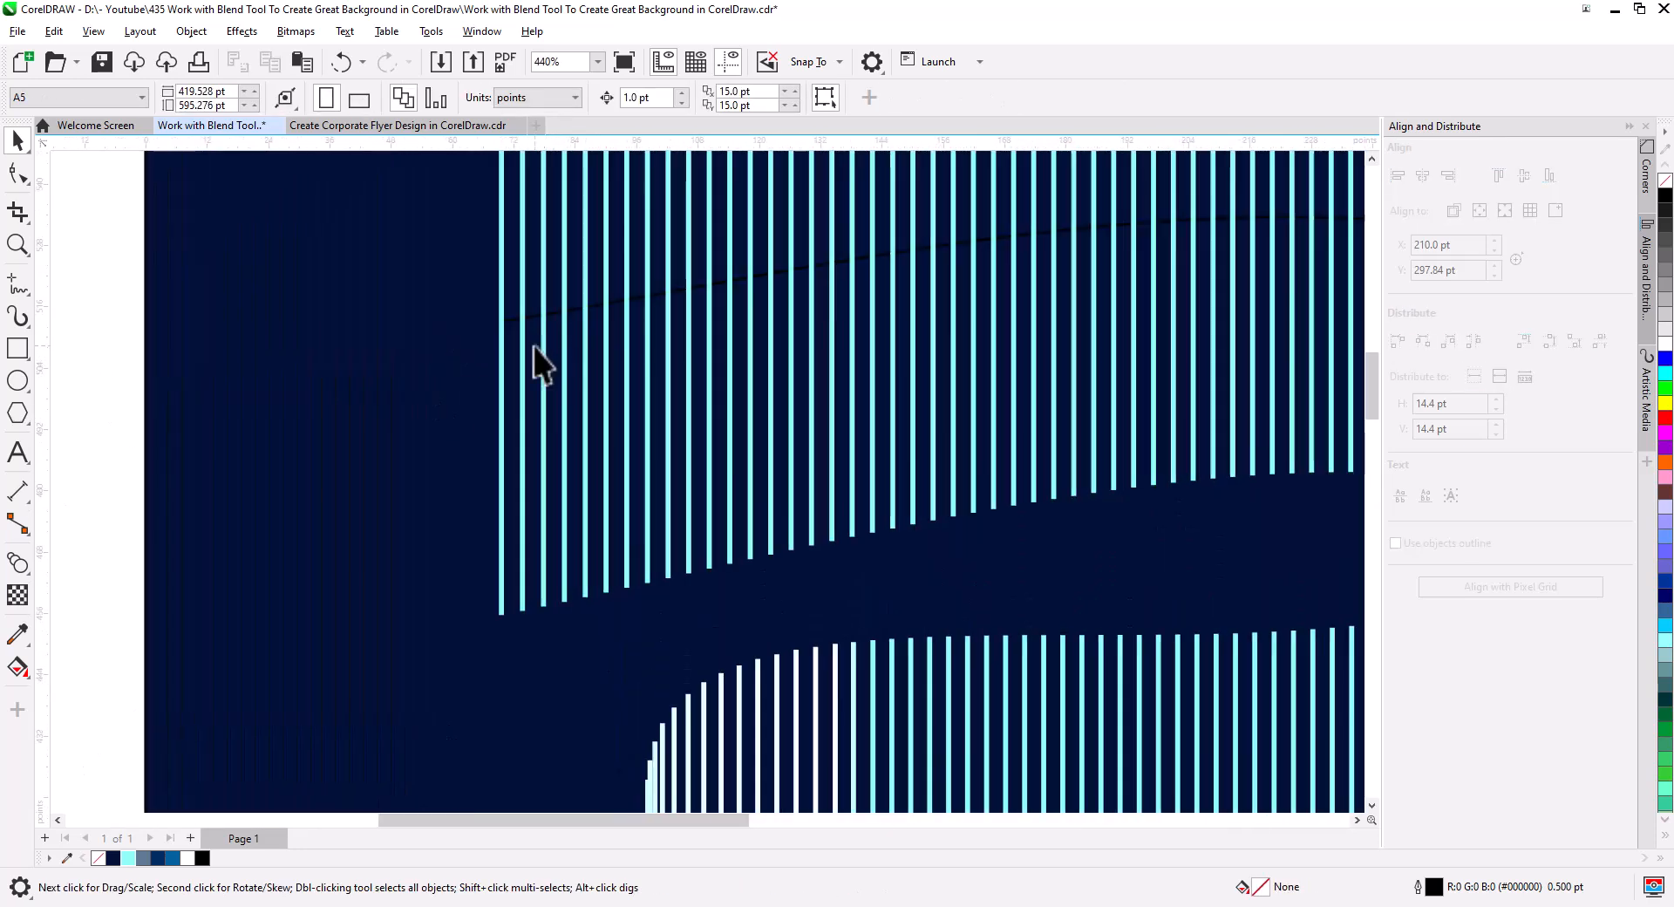
{"action": "left_click", "coordinate": [514, 321]}
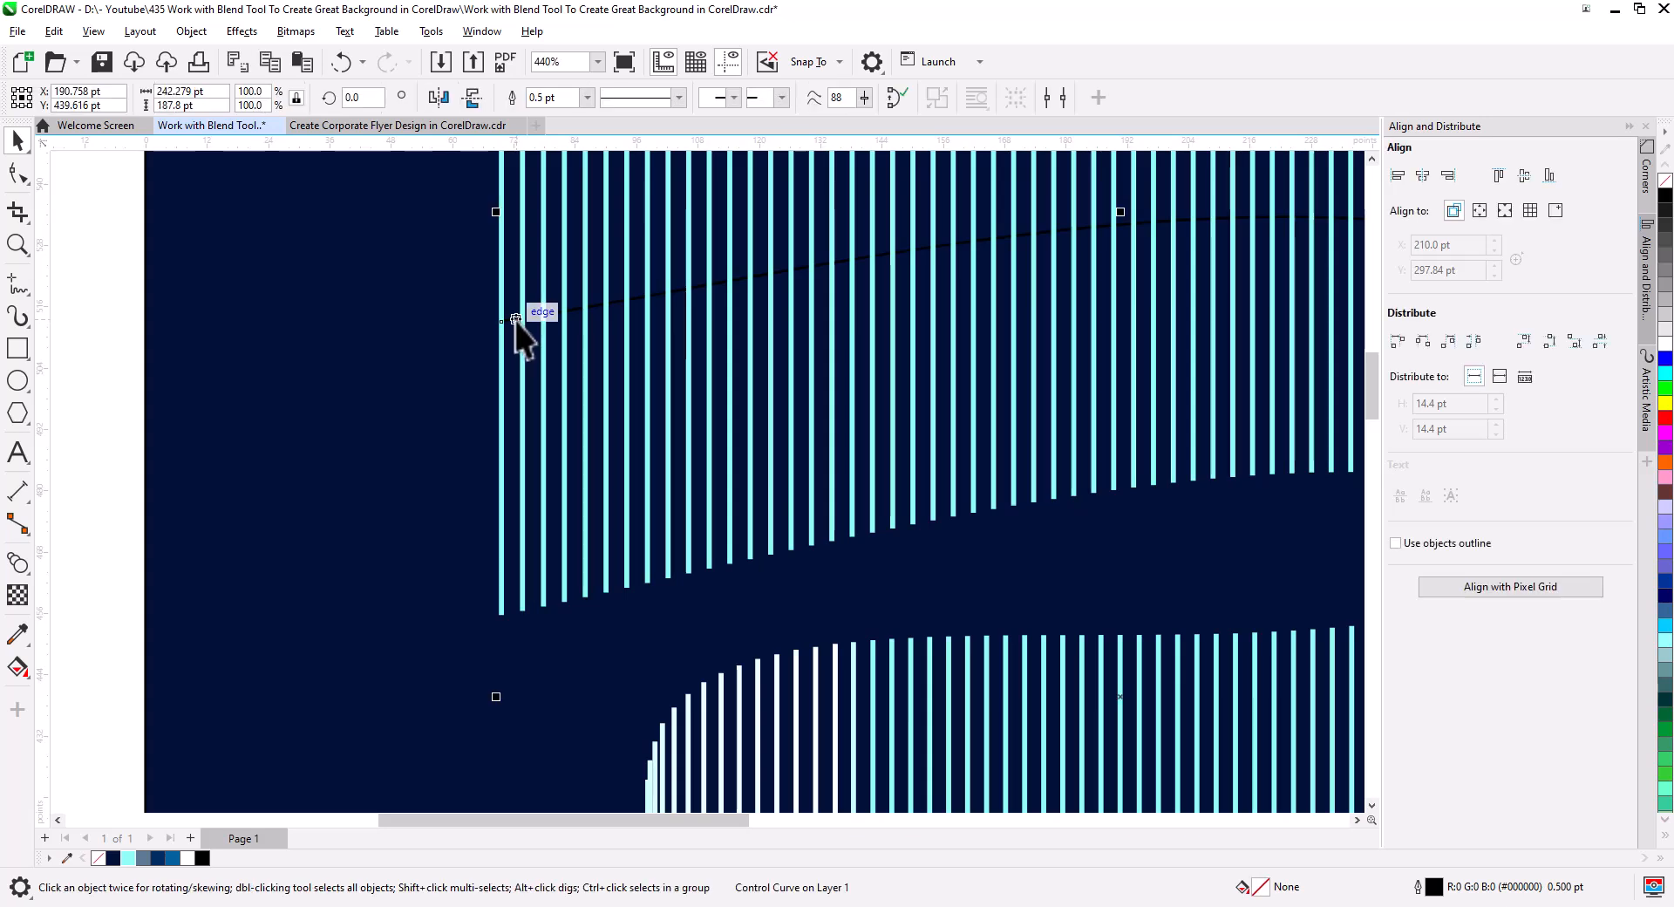
{"action": "right_click", "coordinate": [514, 320]}
{"action": "left_click", "coordinate": [514, 320]}
{"action": "key", "text": "ctrl+z"}
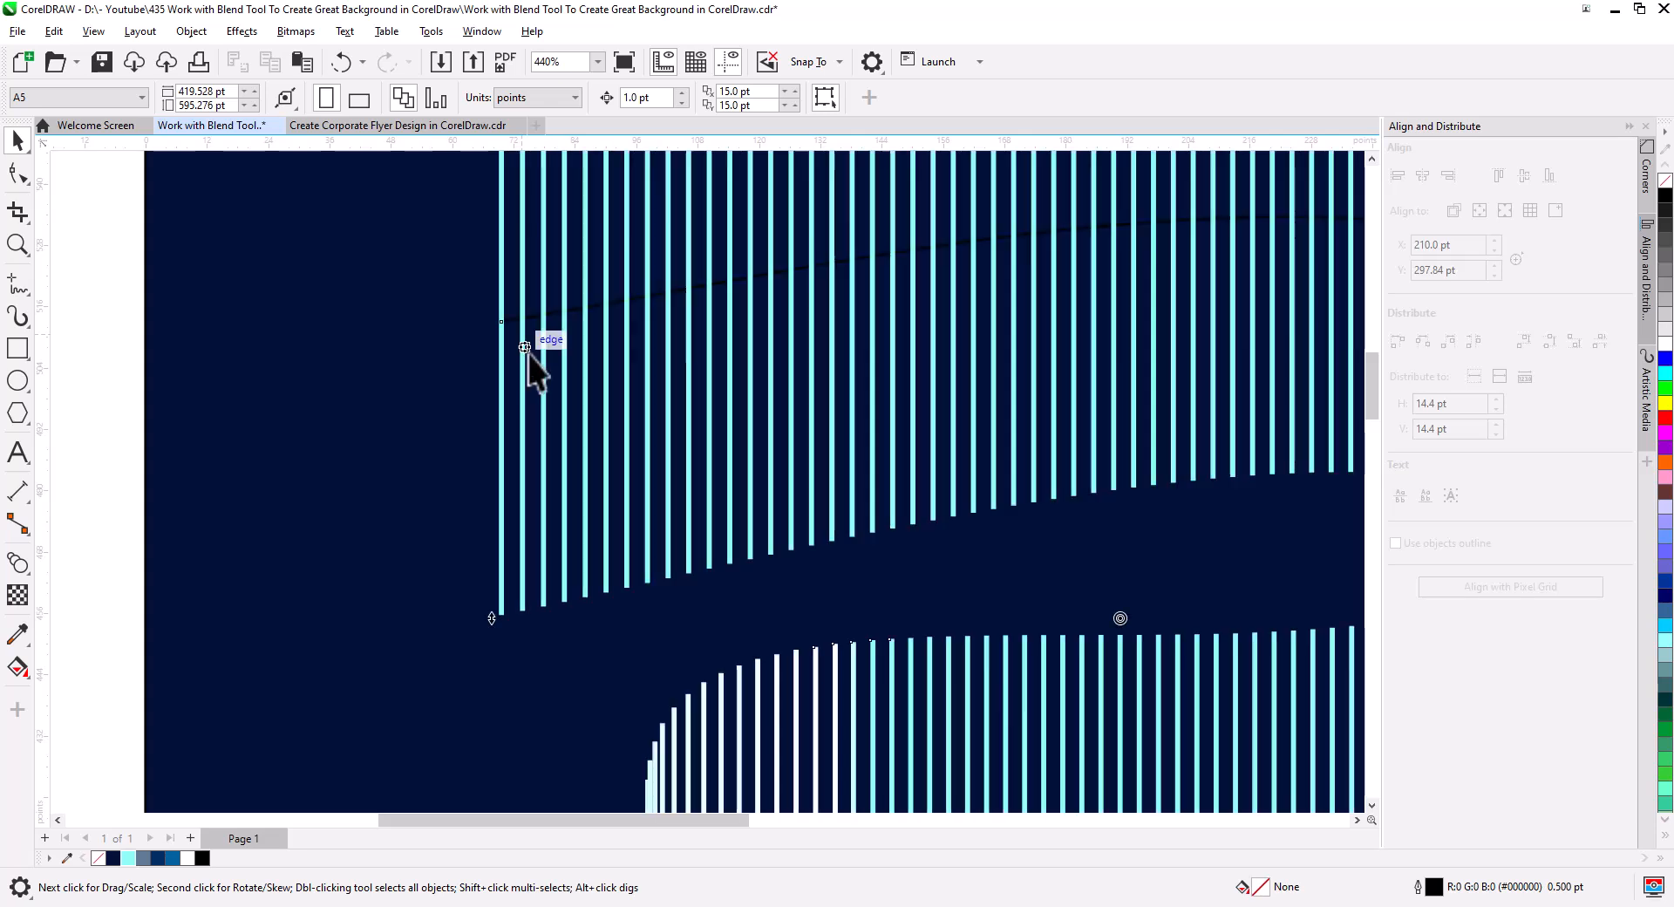
Break the upper ribbon's compound blend object apart and select its separated path curve.
{"action": "right_click", "coordinate": [523, 254]}
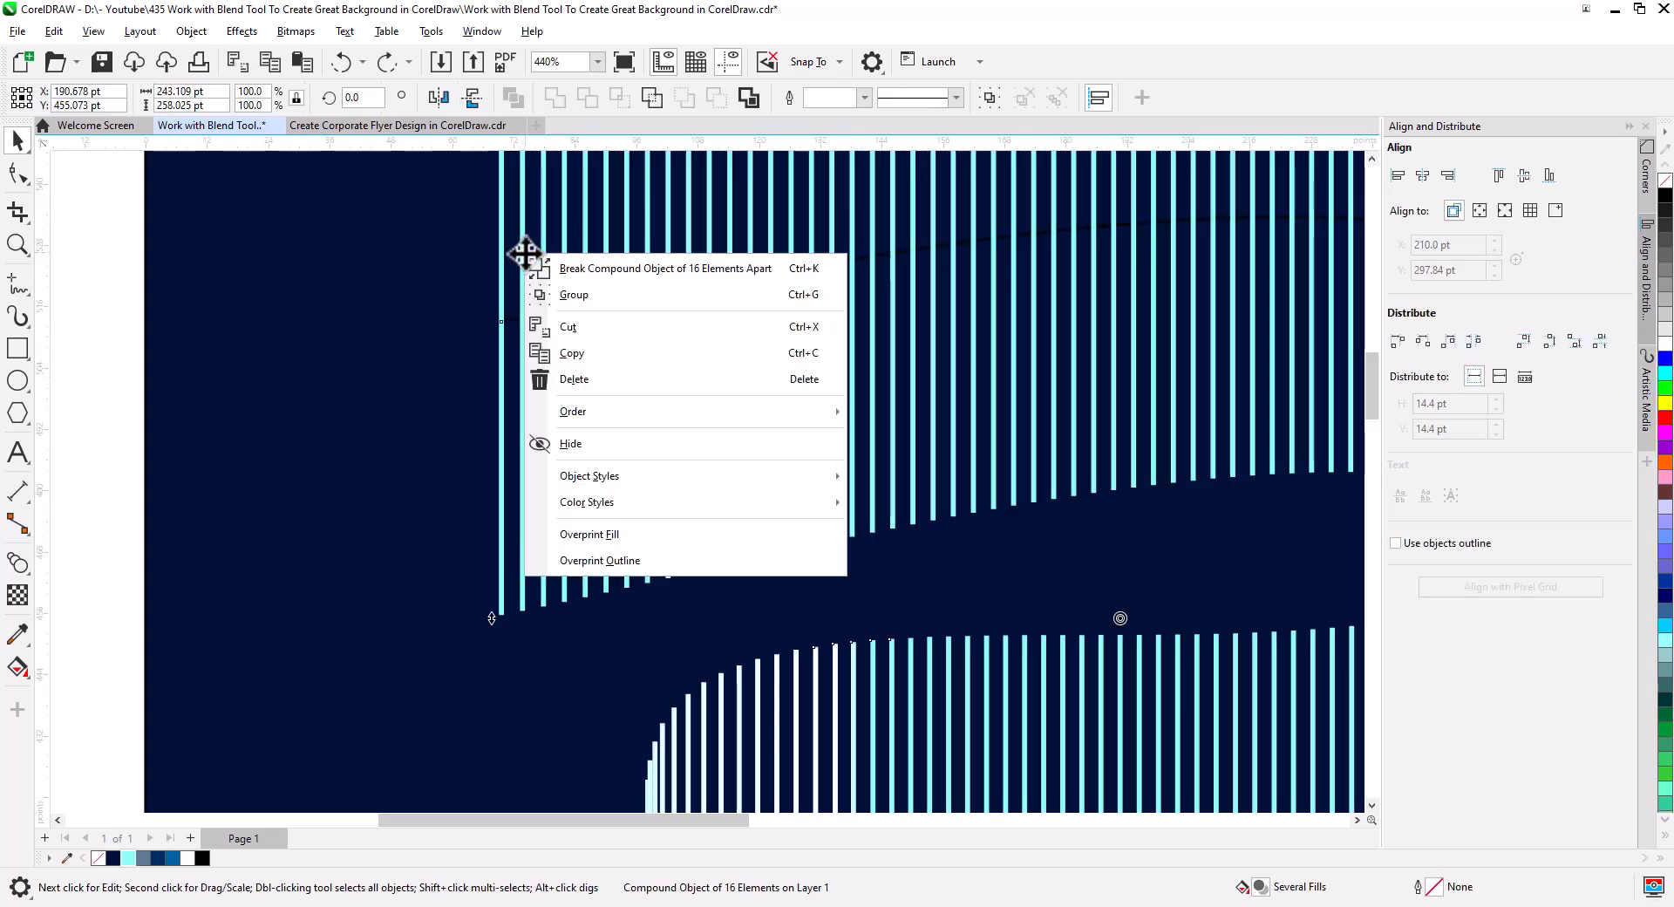
{"action": "left_click", "coordinate": [590, 267]}
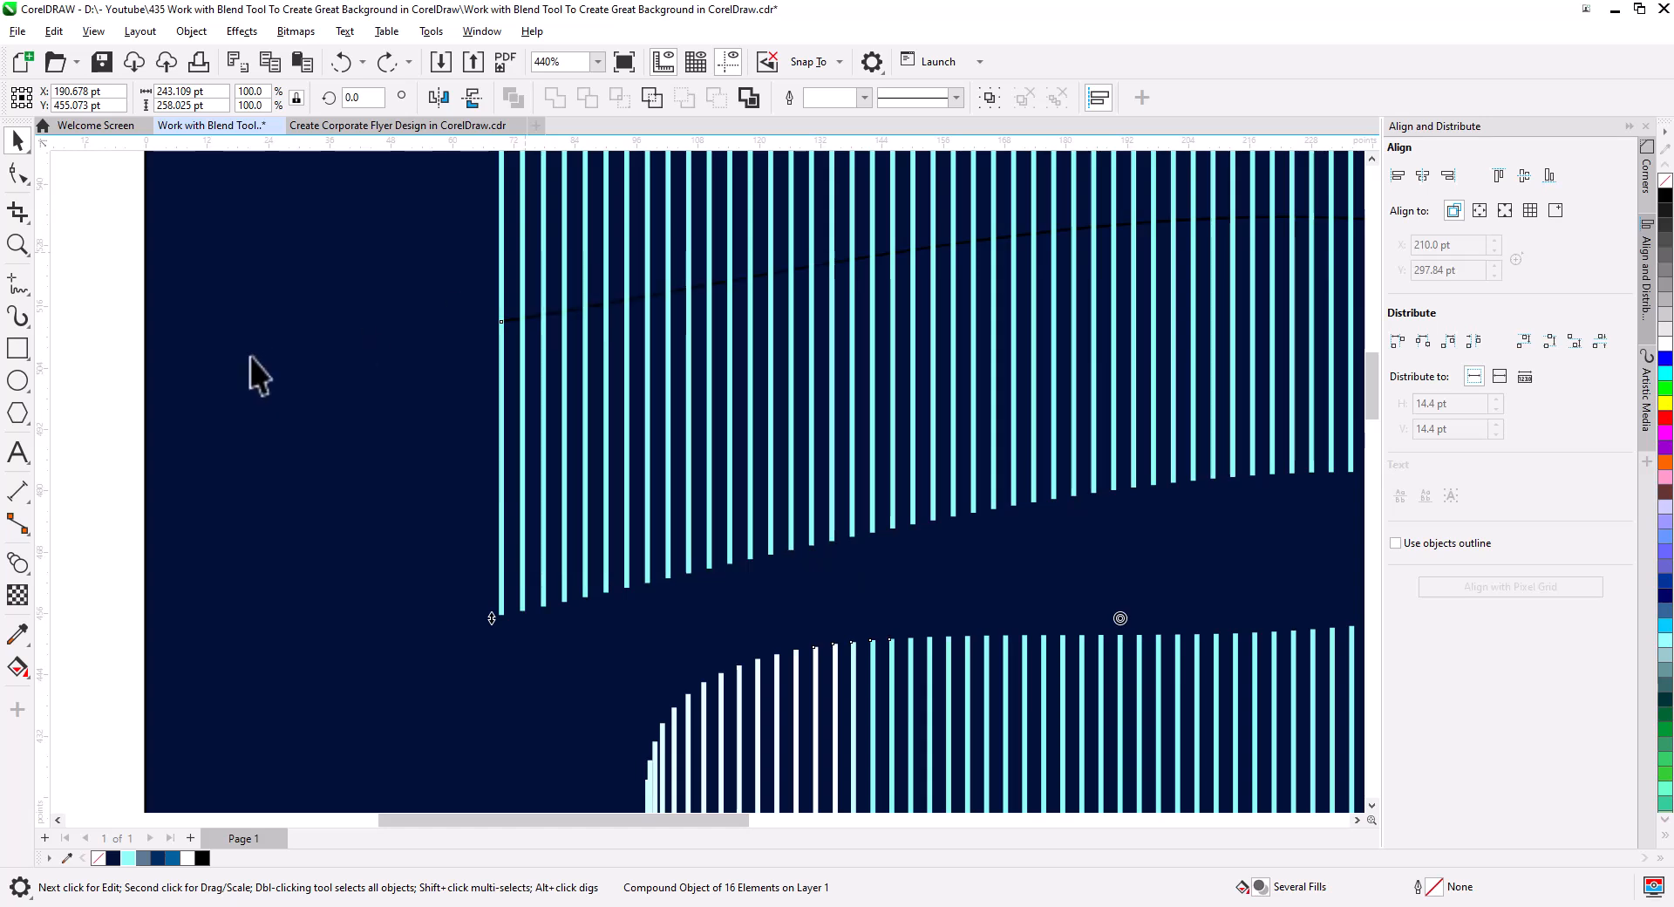
{"action": "left_click", "coordinate": [82, 310]}
{"action": "left_click", "coordinate": [512, 322]}
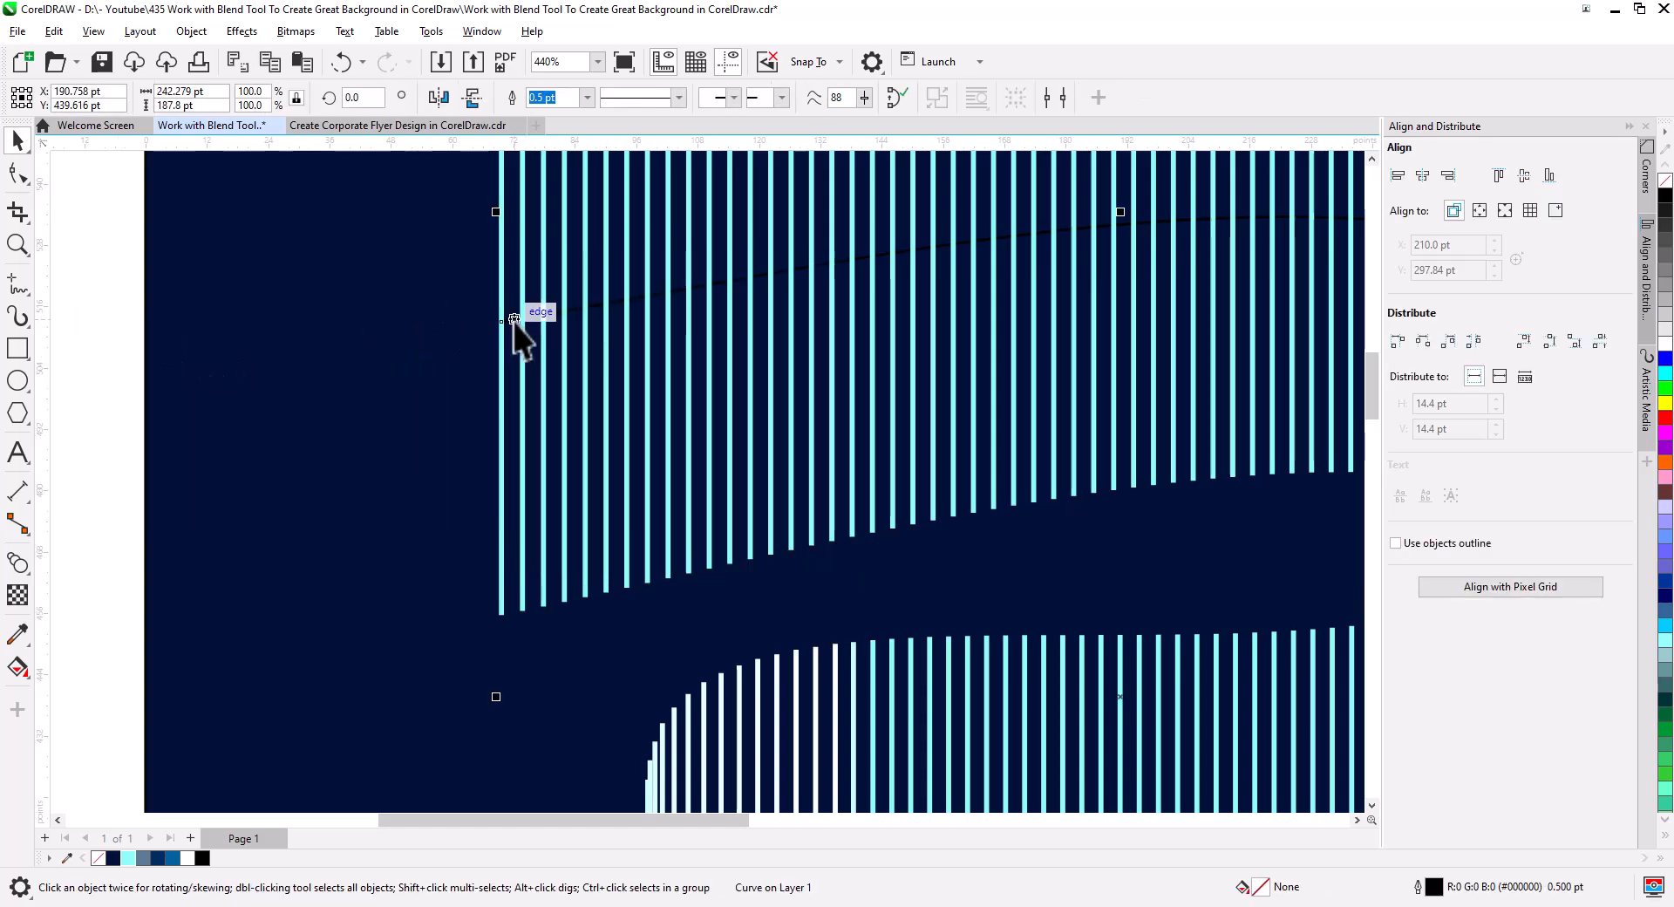
{"action": "scroll", "coordinate": [860, 481], "scroll_direction": "down", "scroll_amount": 5}
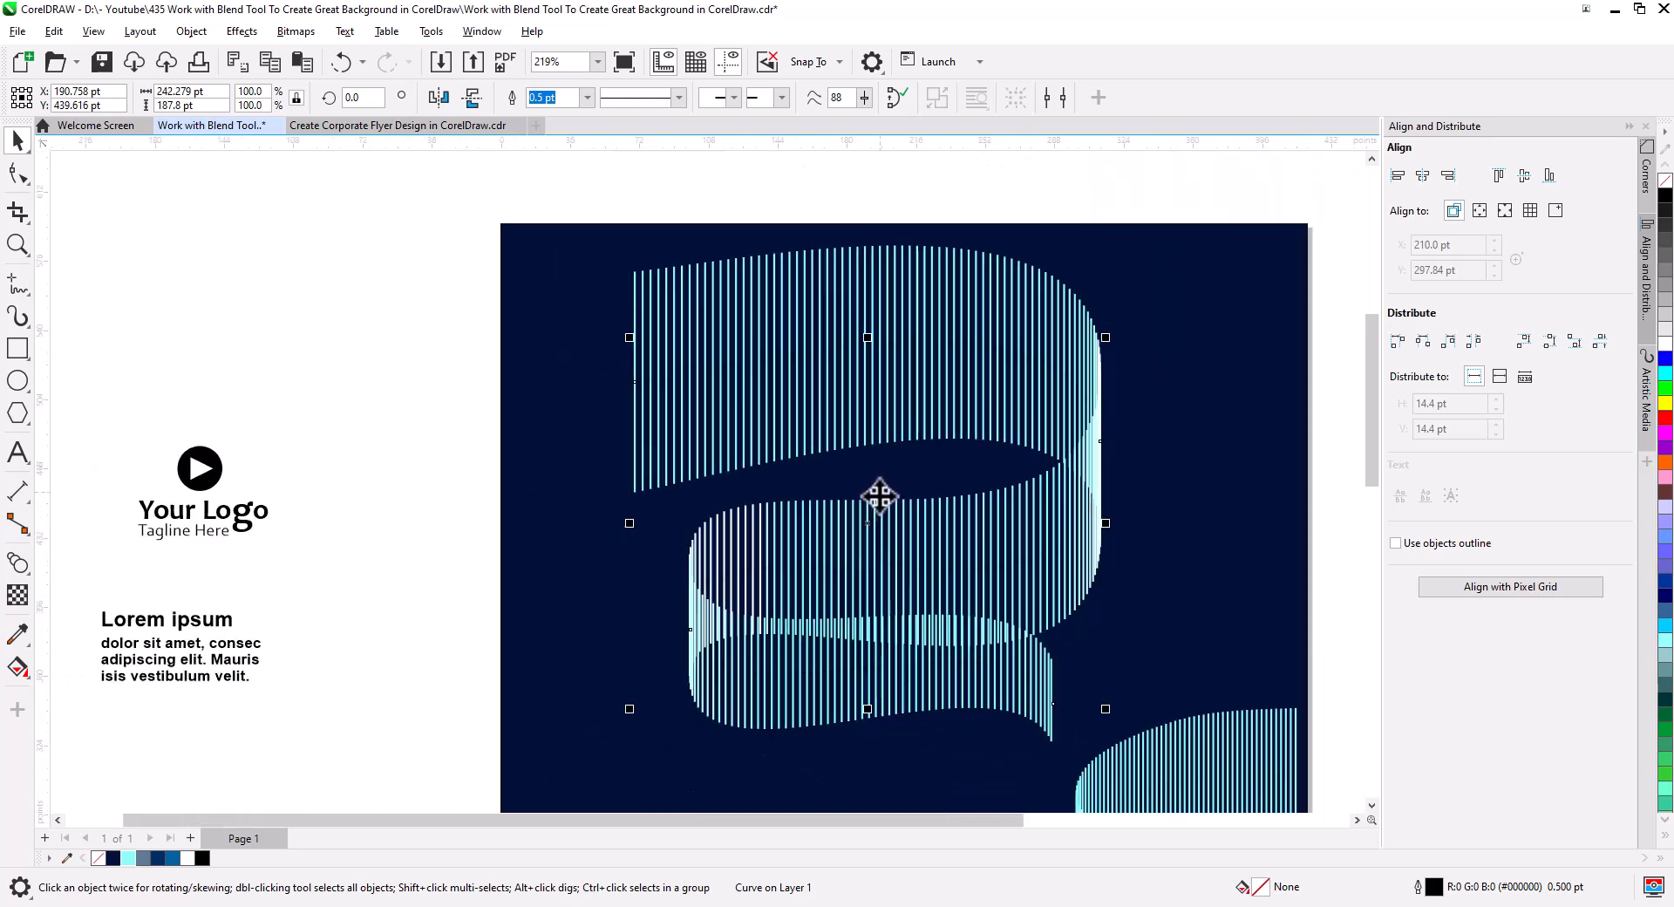
{"action": "key", "text": "Escape"}
Reshape the right ribbon's path by adjusting the curve handle of the node on its upper strand.
{"action": "scroll", "coordinate": [784, 514], "scroll_direction": "down", "scroll_amount": 3}
{"action": "left_click_drag", "start_coordinate": [842, 579], "coordinate": [753, 379]}
{"action": "scroll", "coordinate": [916, 481], "scroll_direction": "up", "scroll_amount": 4}
{"action": "scroll", "coordinate": [915, 481], "scroll_direction": "up", "scroll_amount": 3}
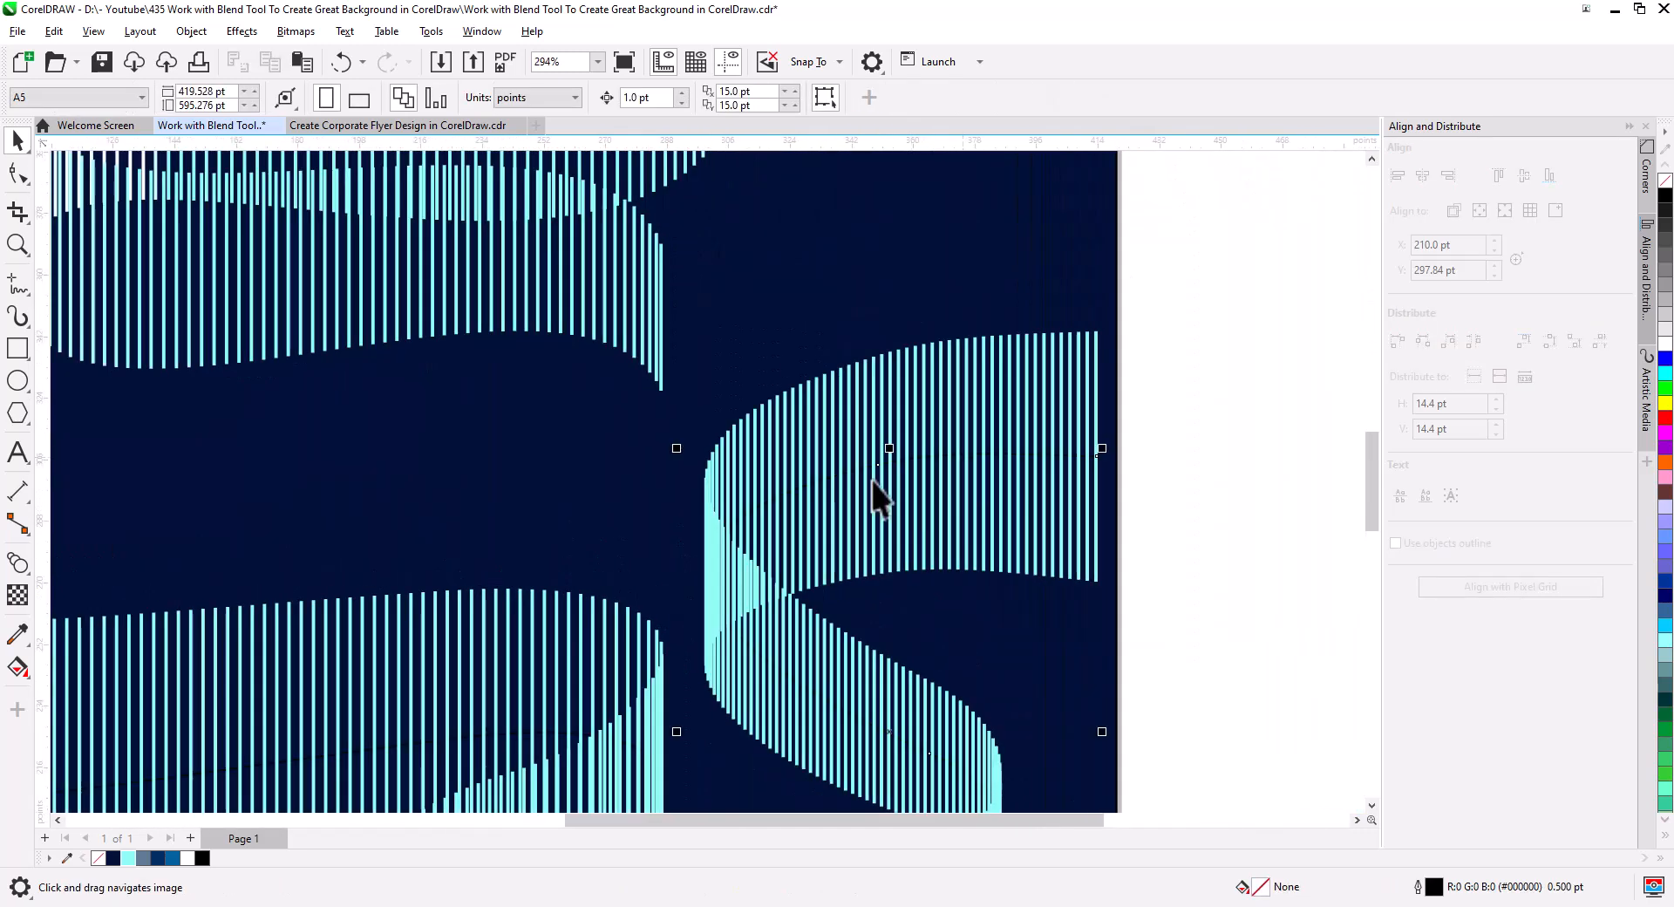
{"action": "left_click", "coordinate": [18, 173]}
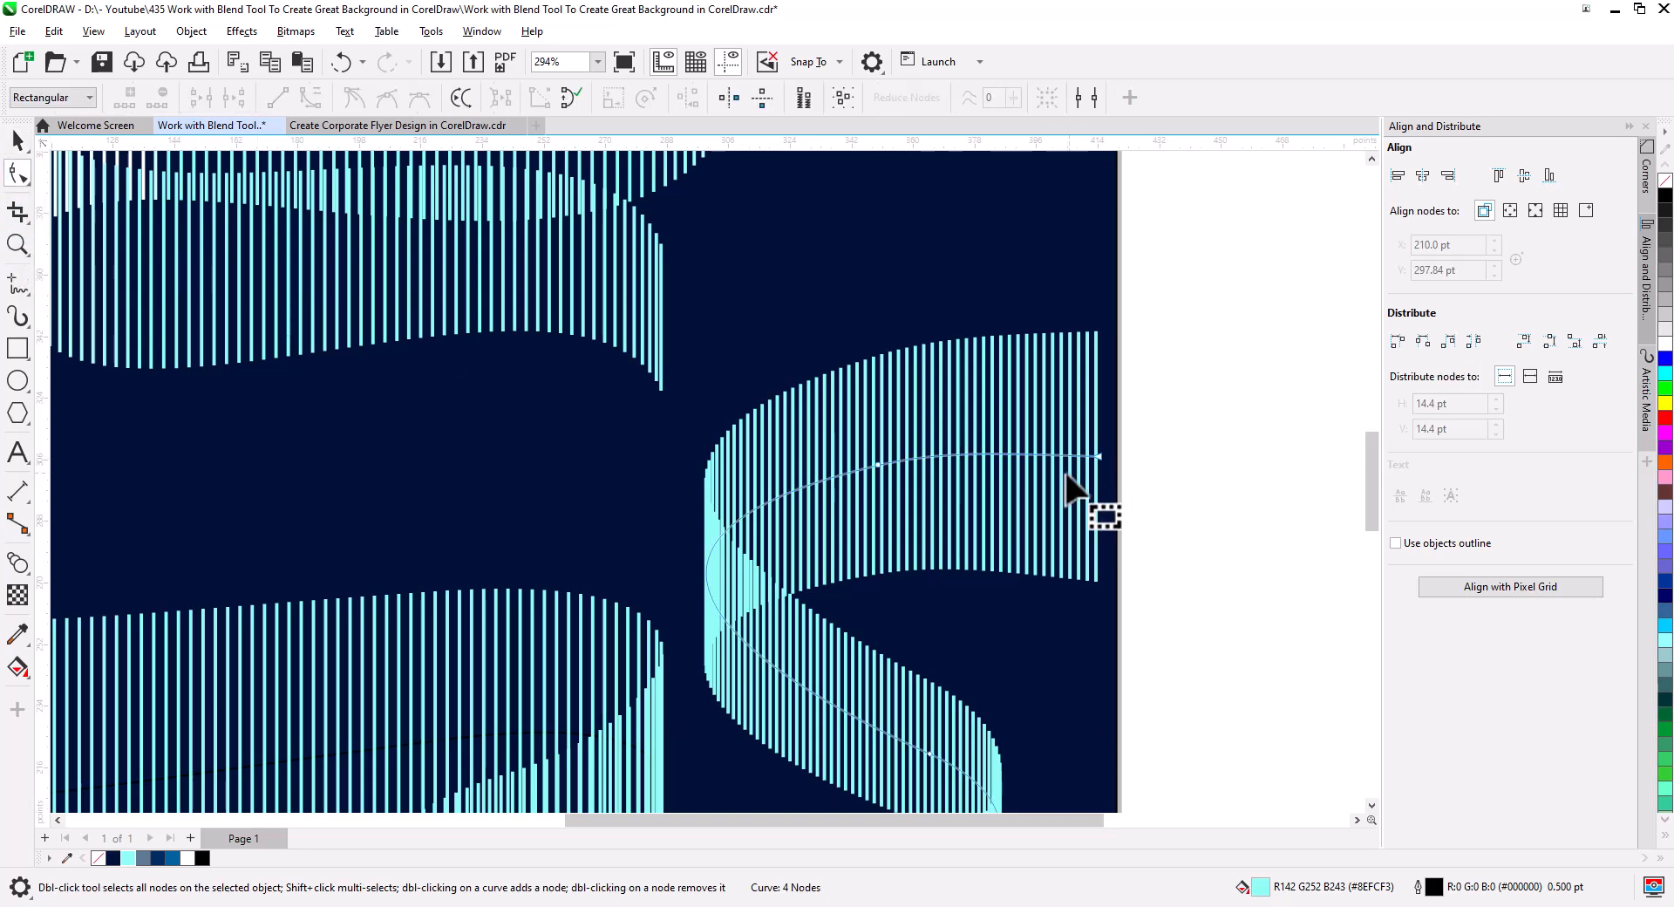
{"action": "left_click", "coordinate": [856, 473]}
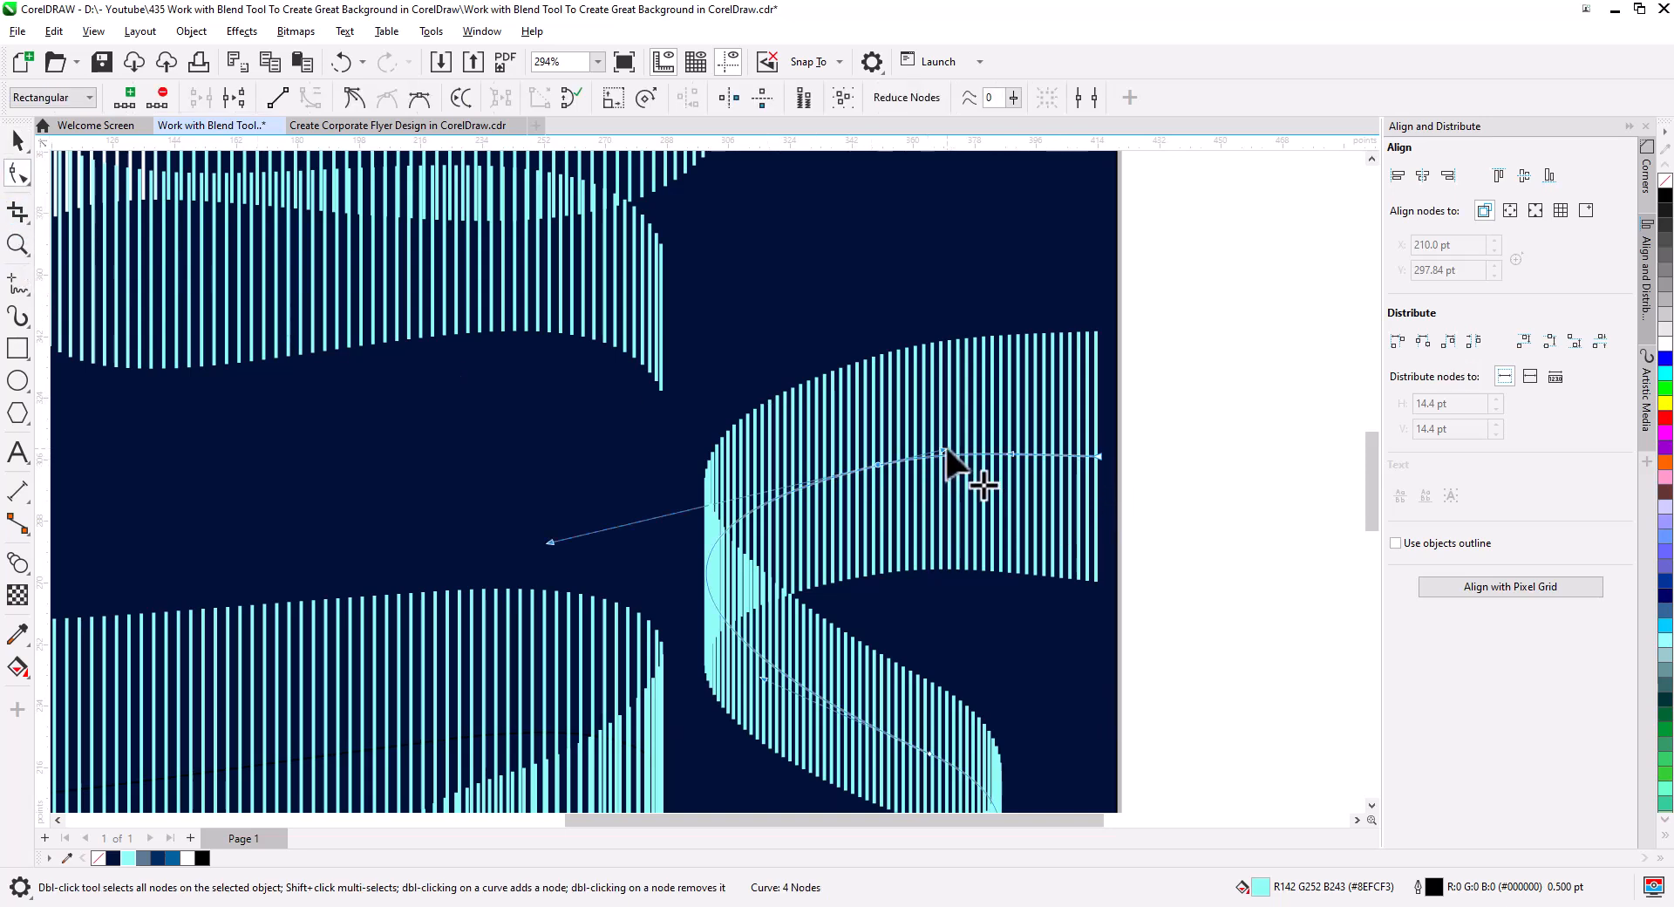
{"action": "left_click_drag", "start_coordinate": [946, 450], "coordinate": [946, 456]}
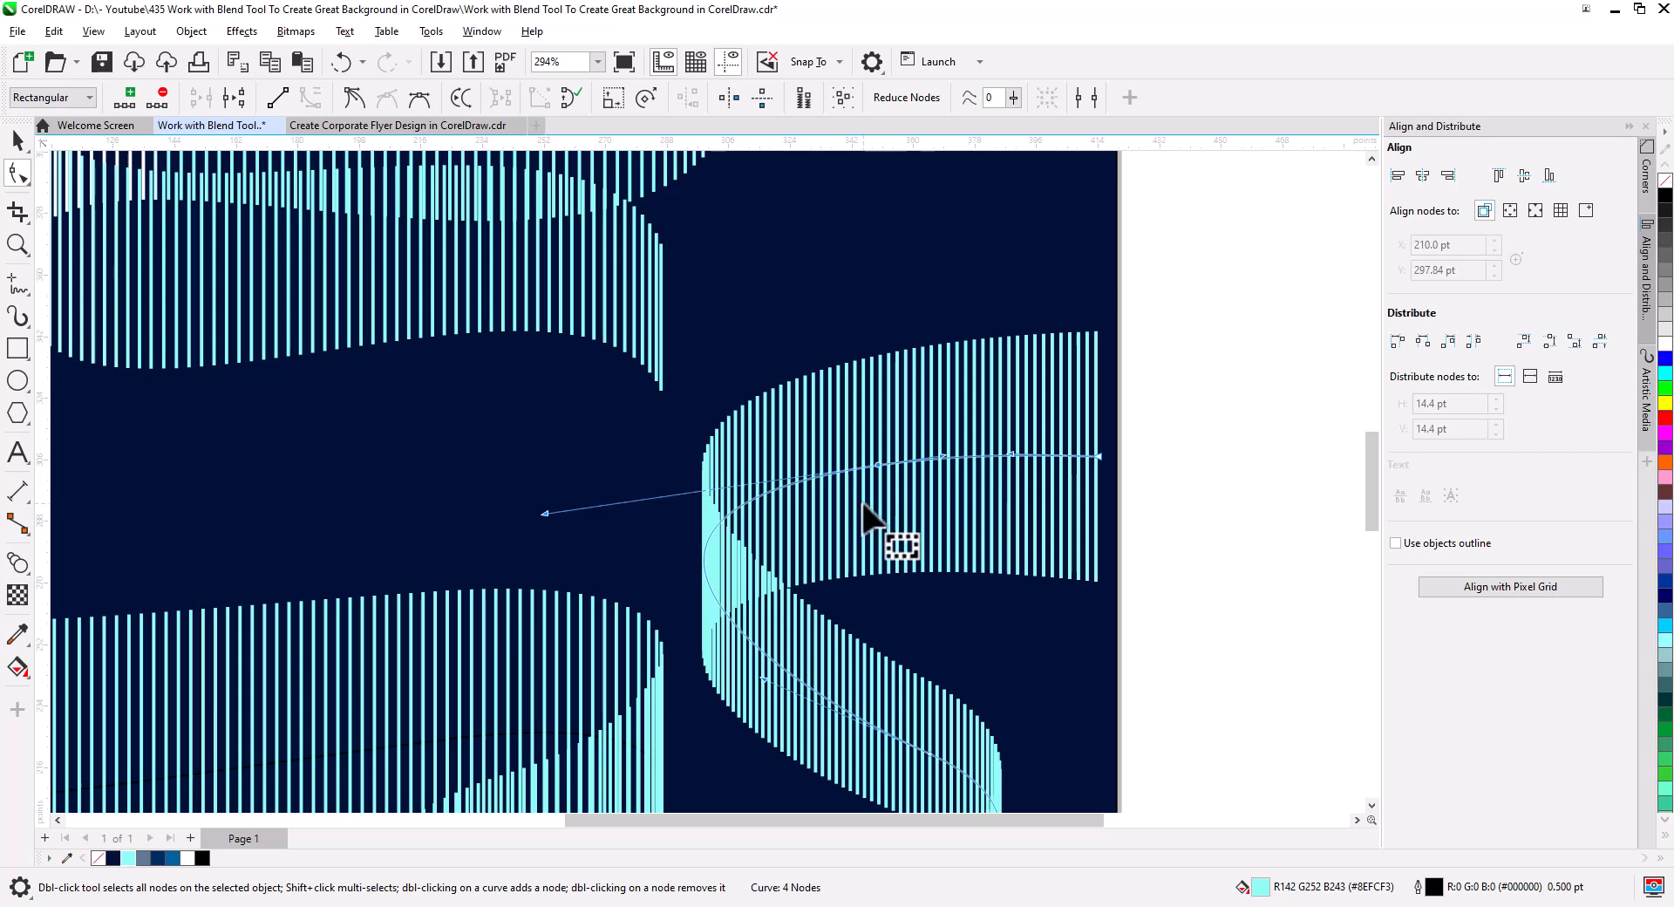
{"action": "left_click", "coordinate": [18, 139]}
Split the right ribbon's blend at a bar on the upper strand near the left bend and fill it with blue #02629C.
{"action": "scroll", "coordinate": [798, 488], "scroll_direction": "up", "scroll_amount": 2}
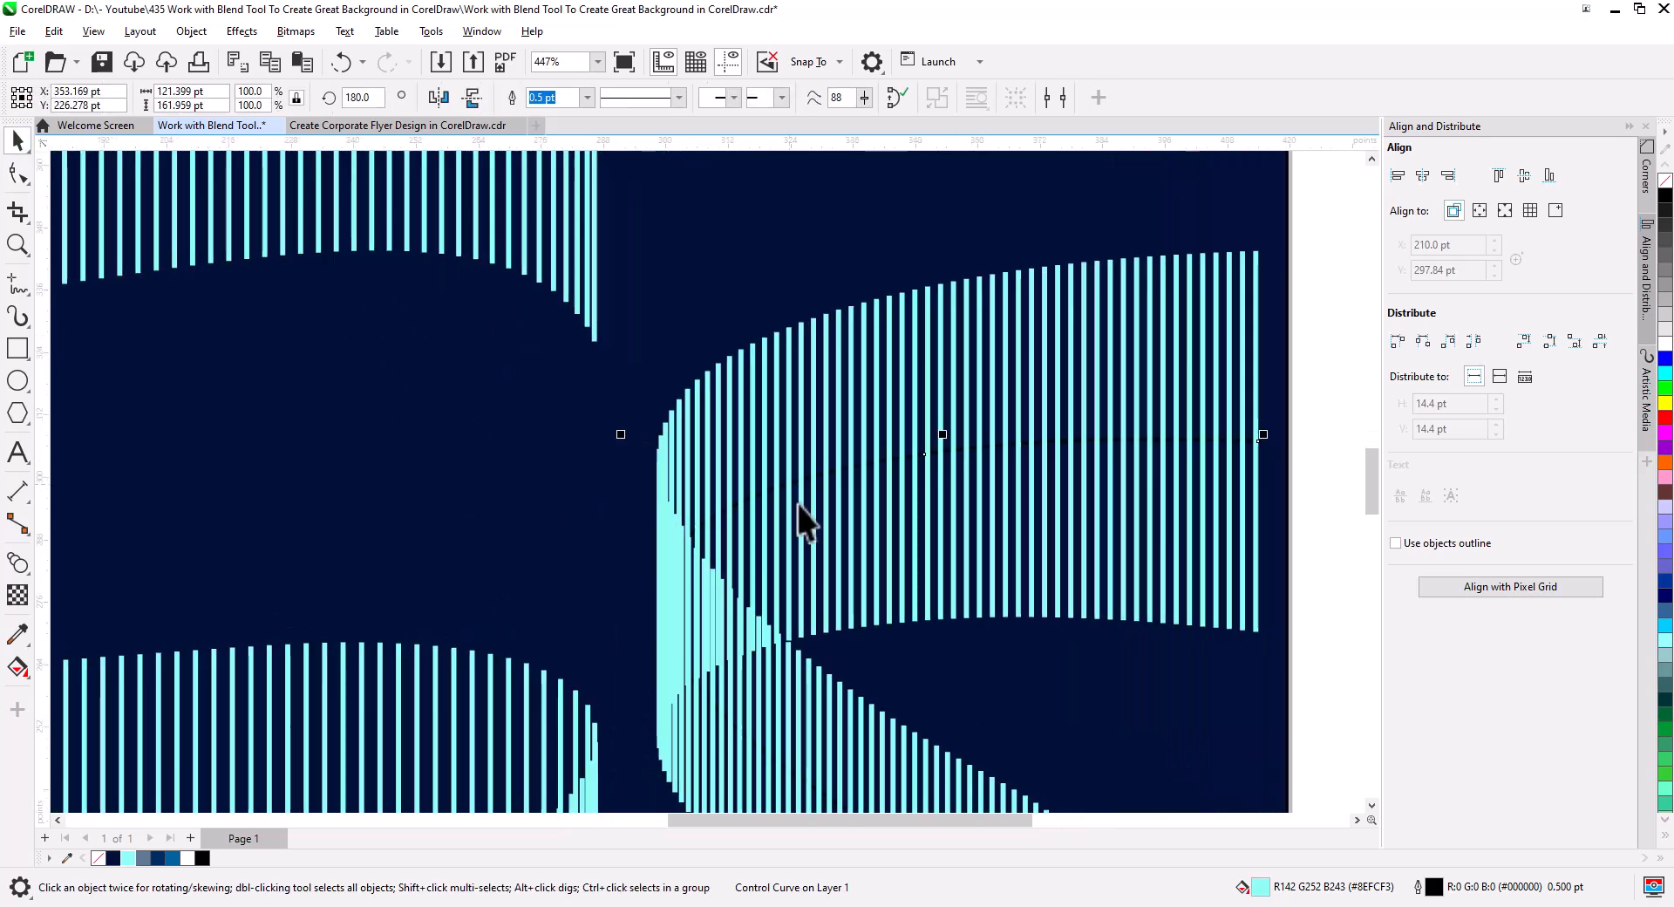
{"action": "left_click_drag", "start_coordinate": [801, 522], "coordinate": [717, 436]}
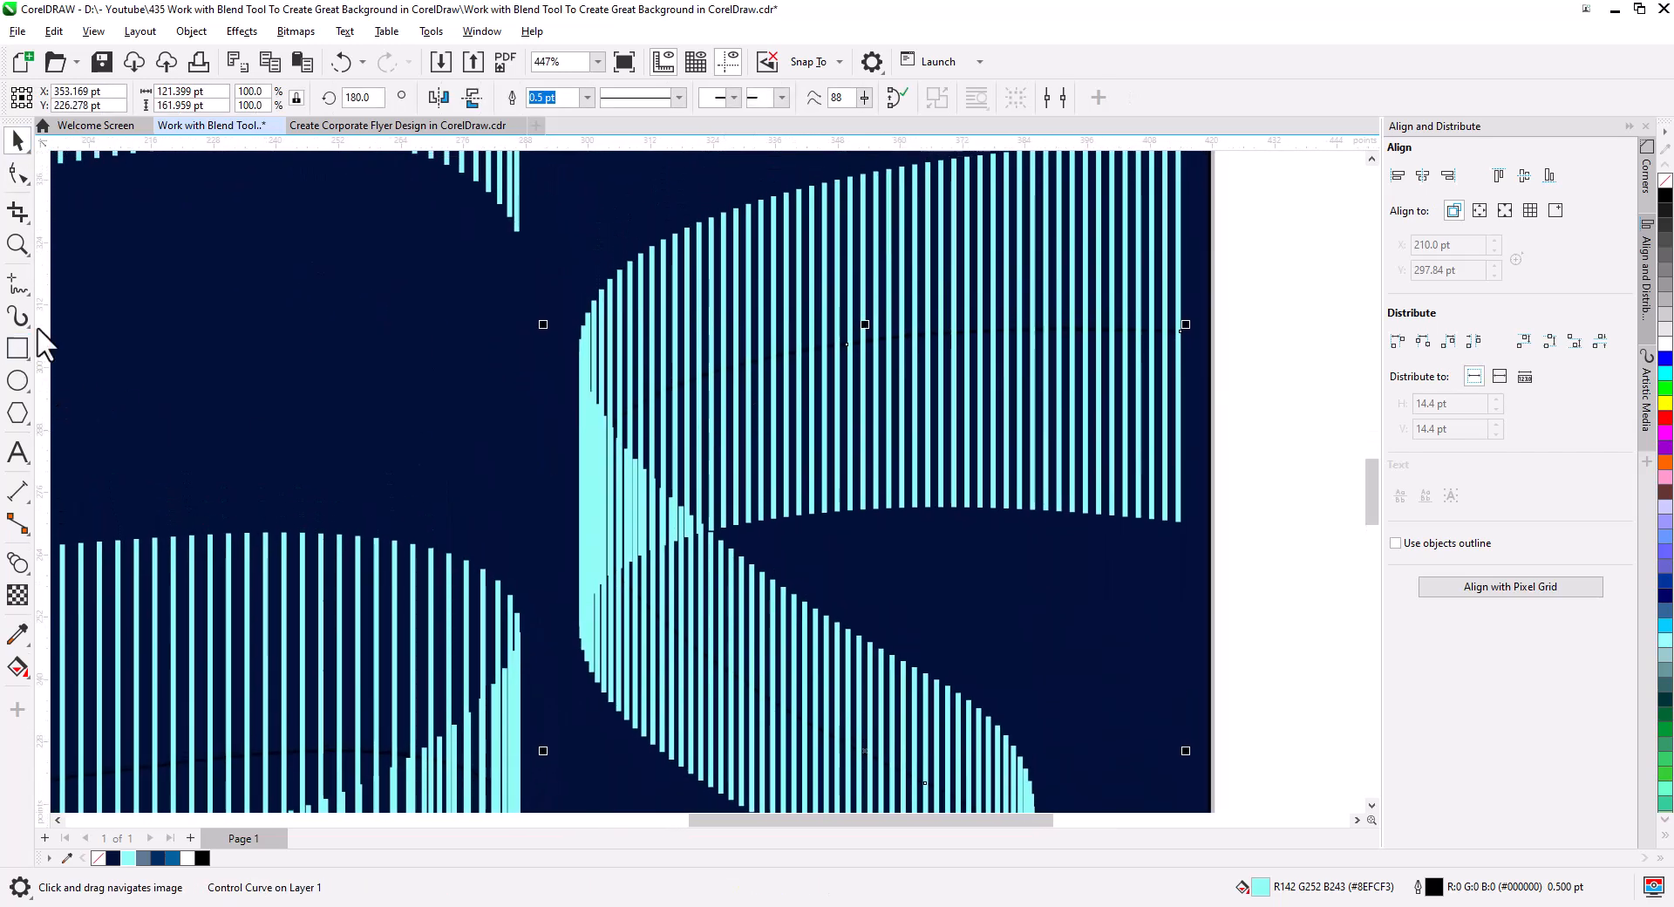
{"action": "left_click", "coordinate": [765, 315]}
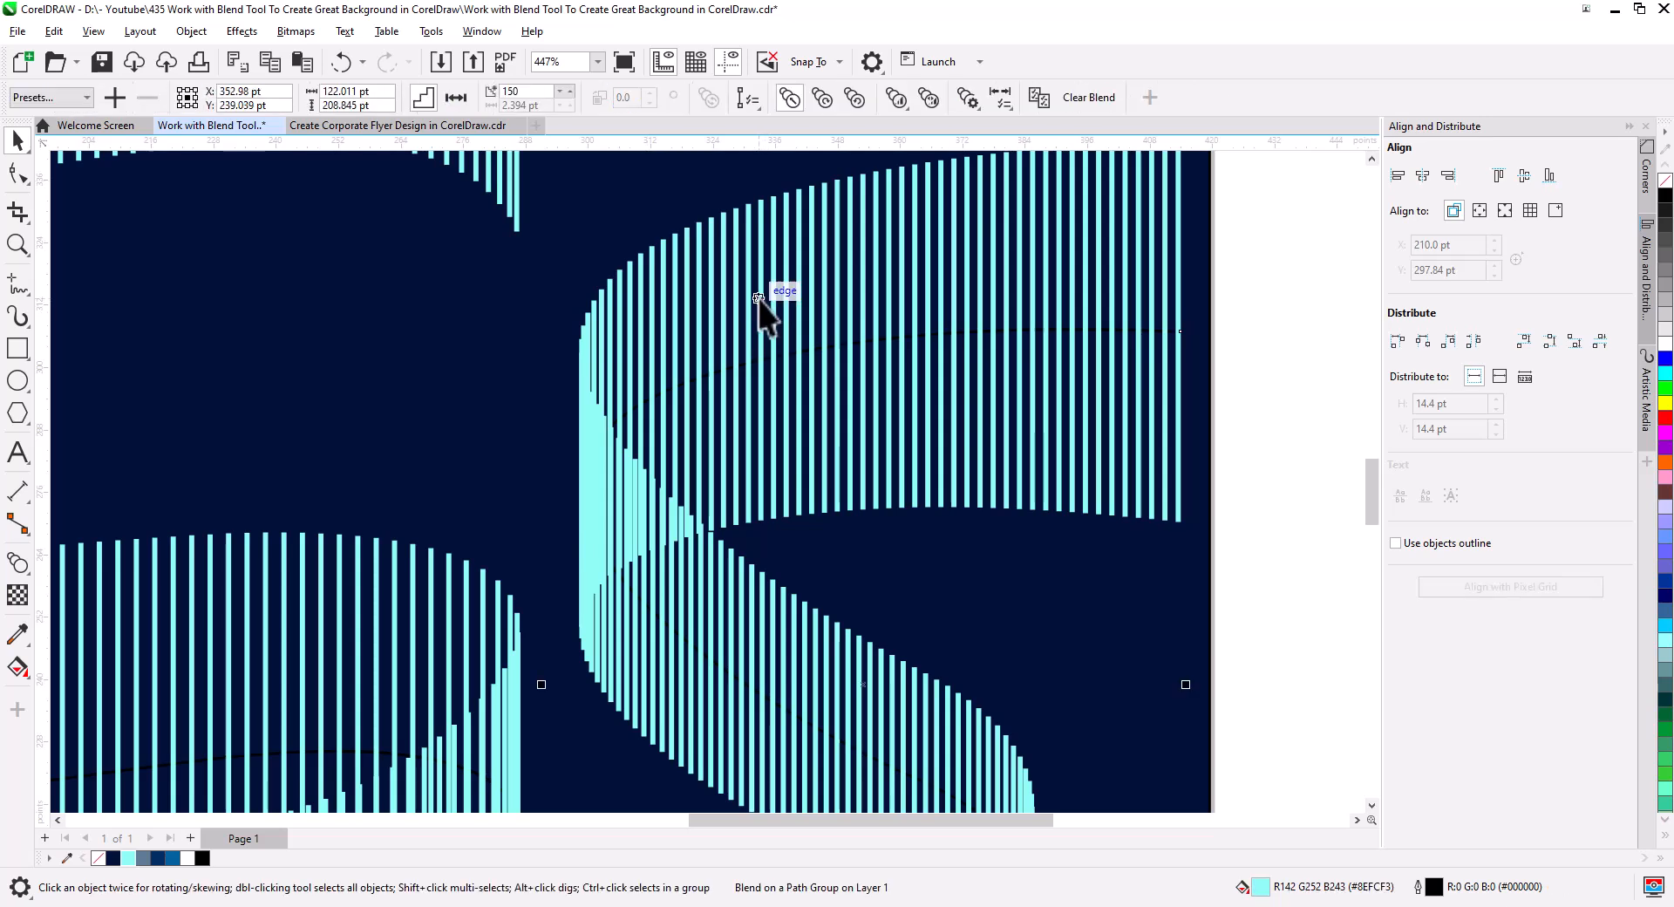
{"action": "left_click", "coordinate": [968, 99]}
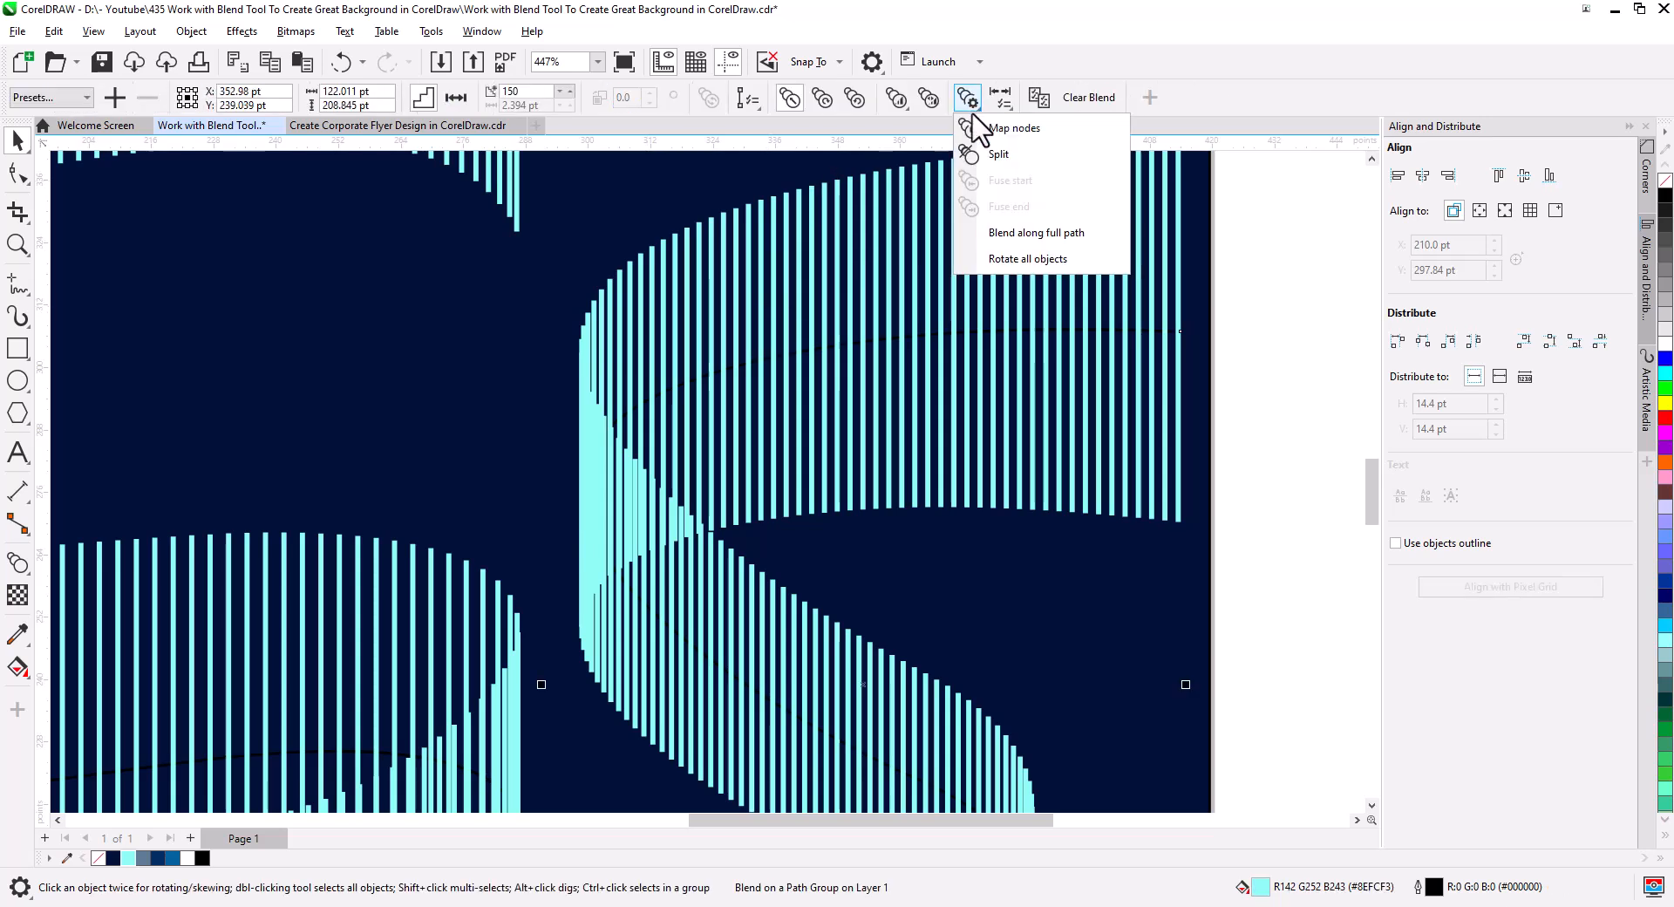
{"action": "left_click", "coordinate": [1001, 157]}
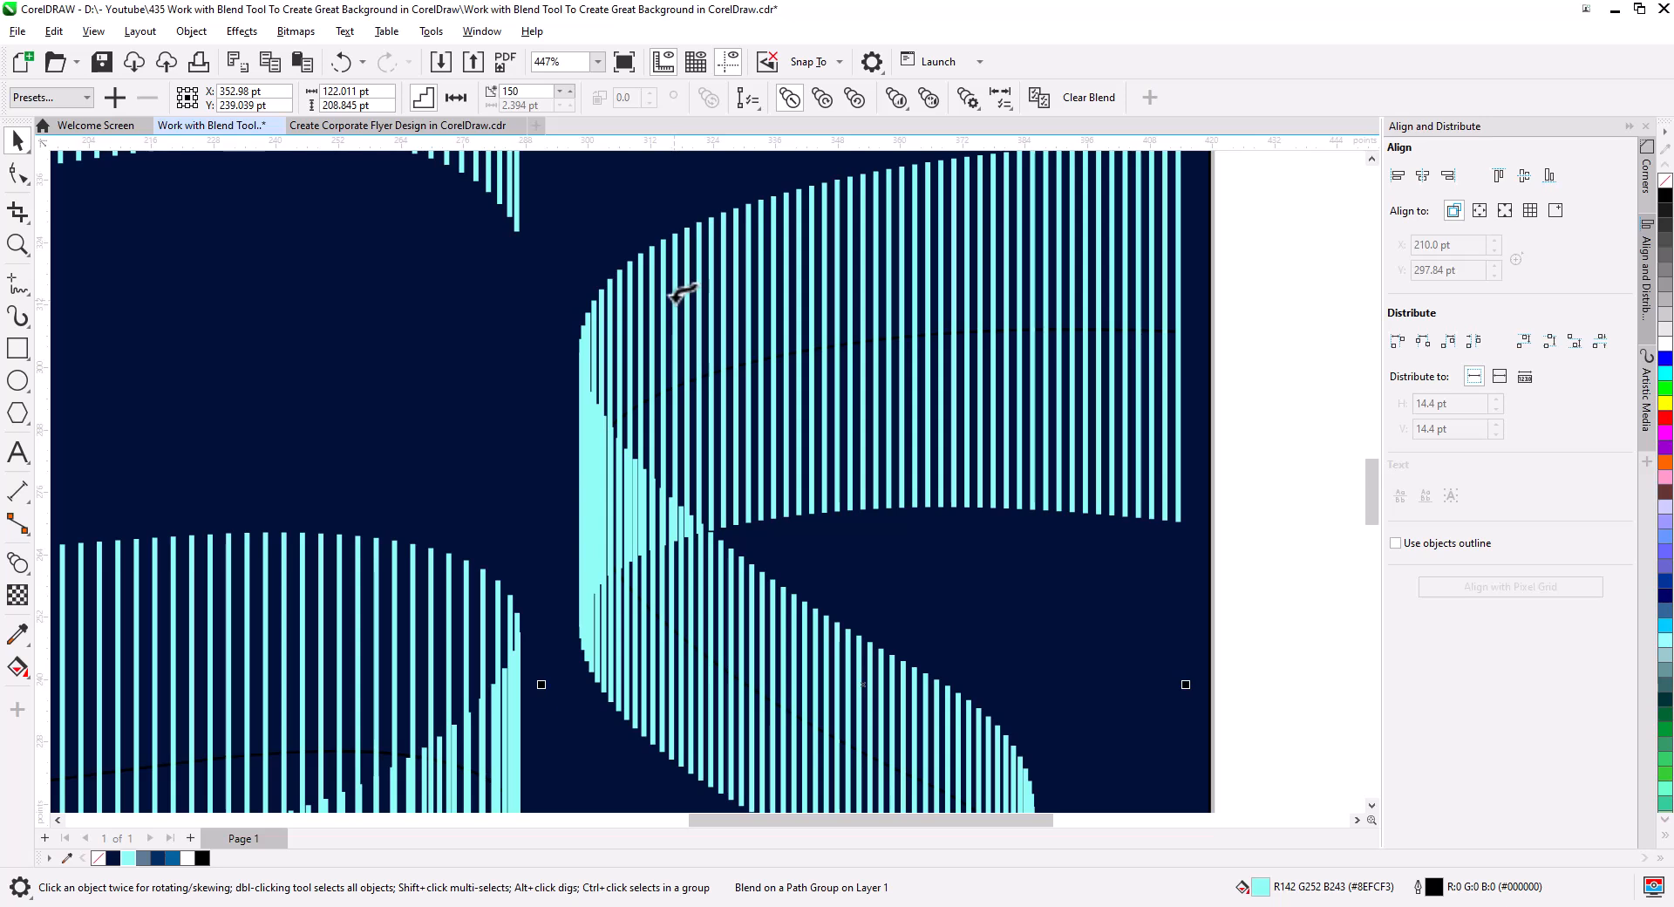
{"action": "left_click", "coordinate": [674, 296]}
{"action": "left_click", "coordinate": [673, 299]}
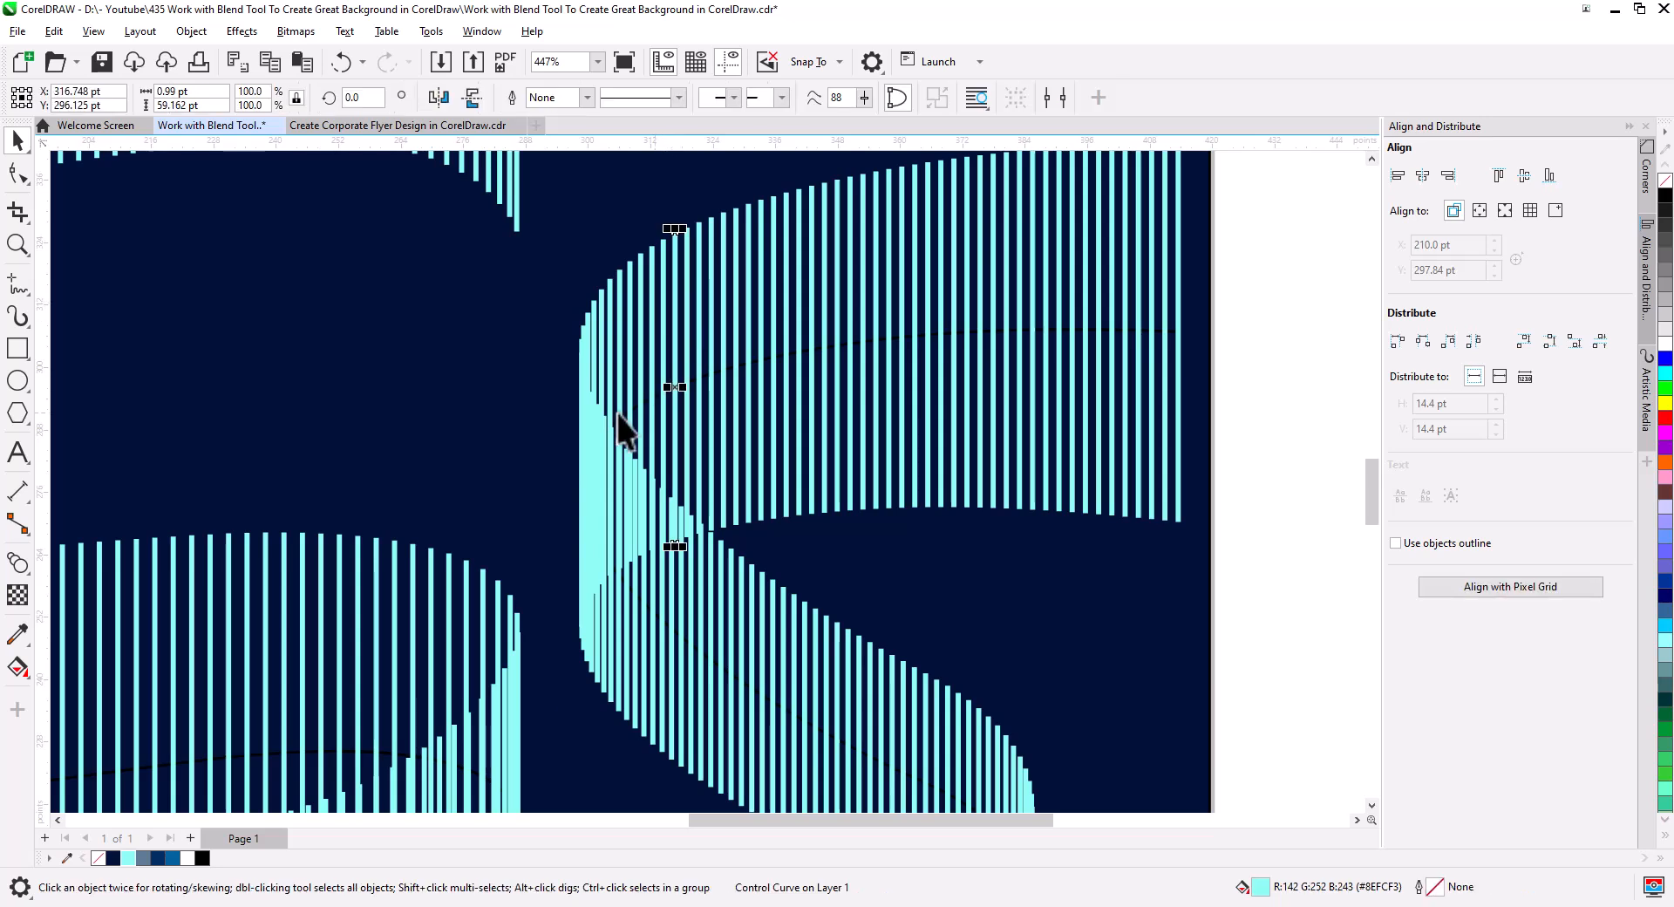
{"action": "left_click", "coordinate": [171, 858]}
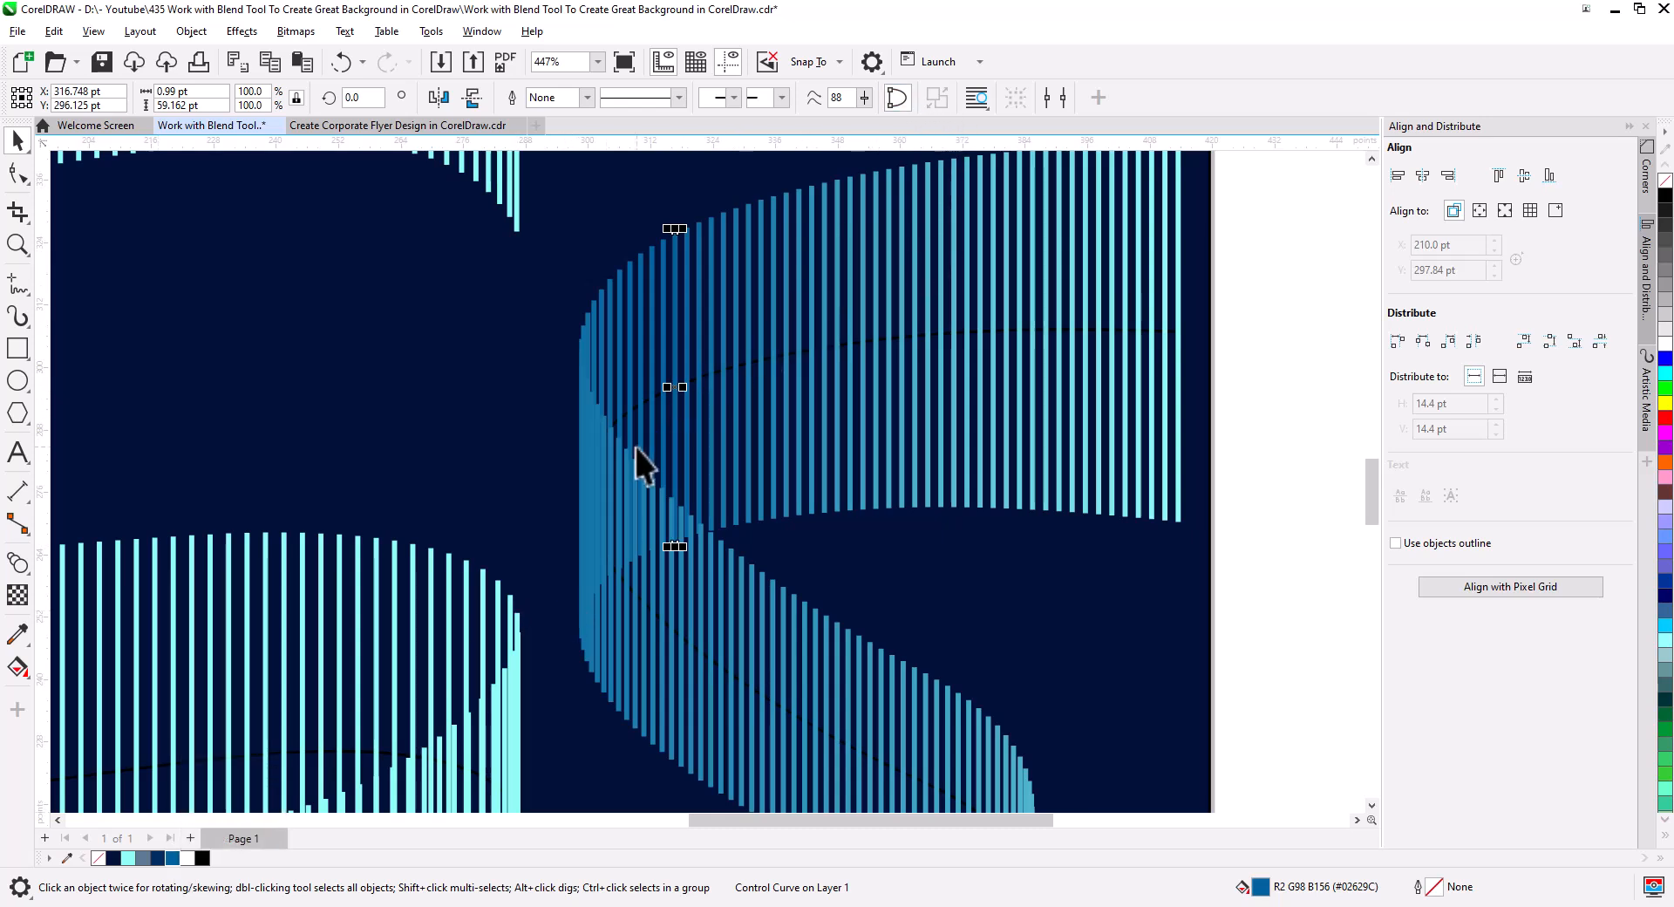
Split the right ribbon's blend at a bar on the middle strand just past the left bend and fill it with white #FFFFFF.
{"action": "left_click", "coordinate": [607, 465]}
{"action": "left_click", "coordinate": [968, 99]}
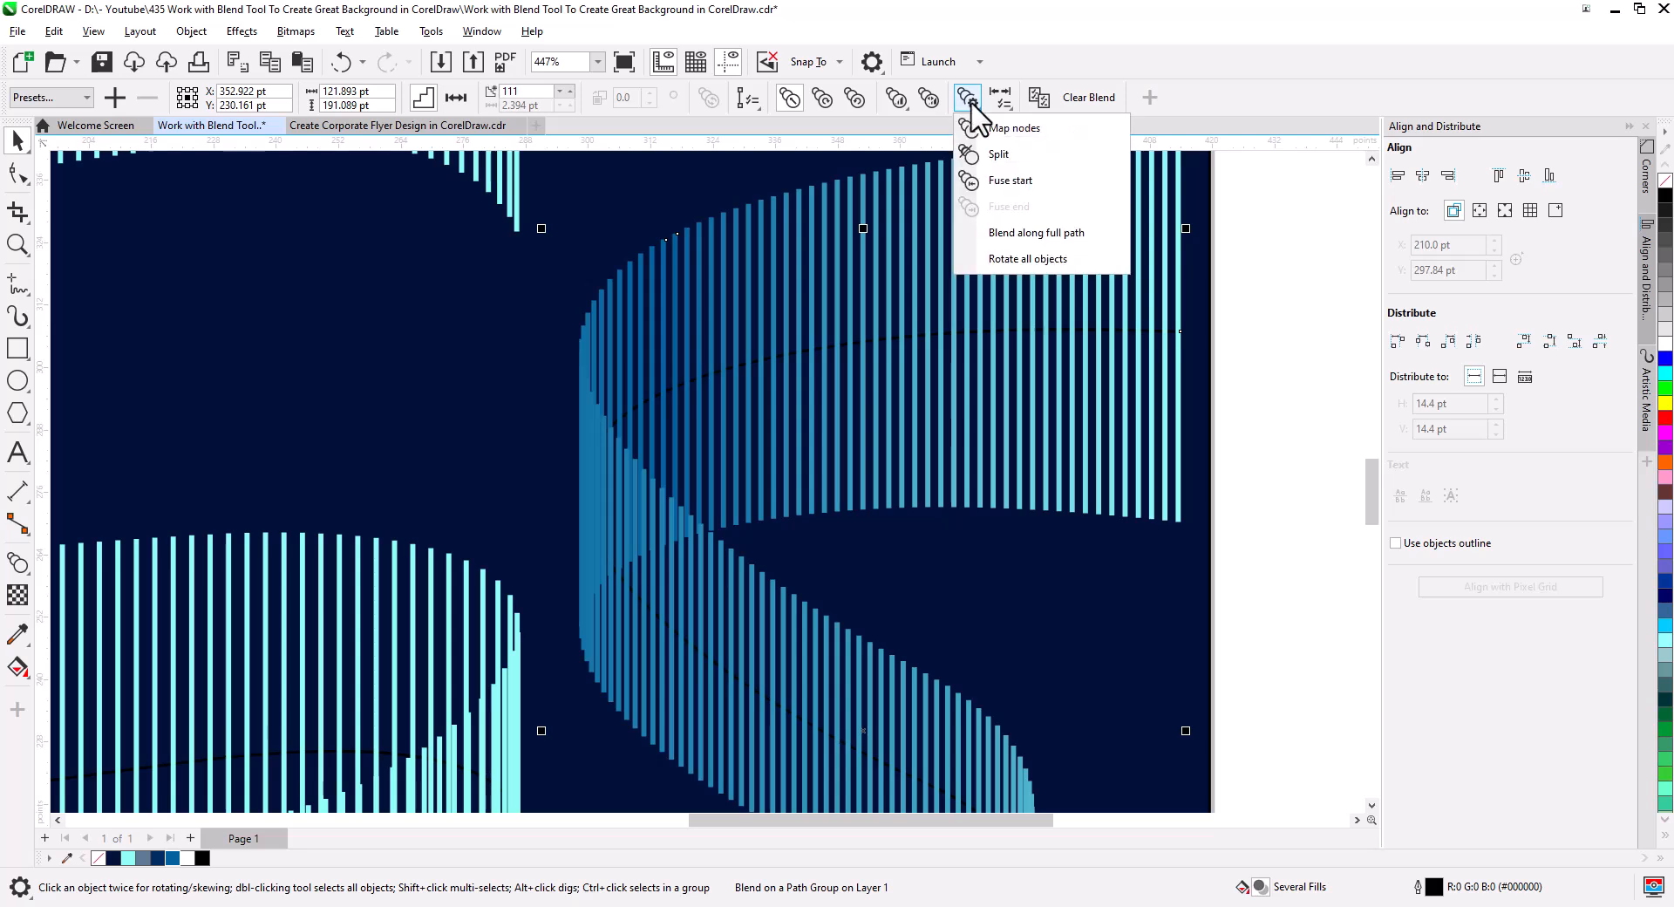
{"action": "left_click", "coordinate": [998, 157]}
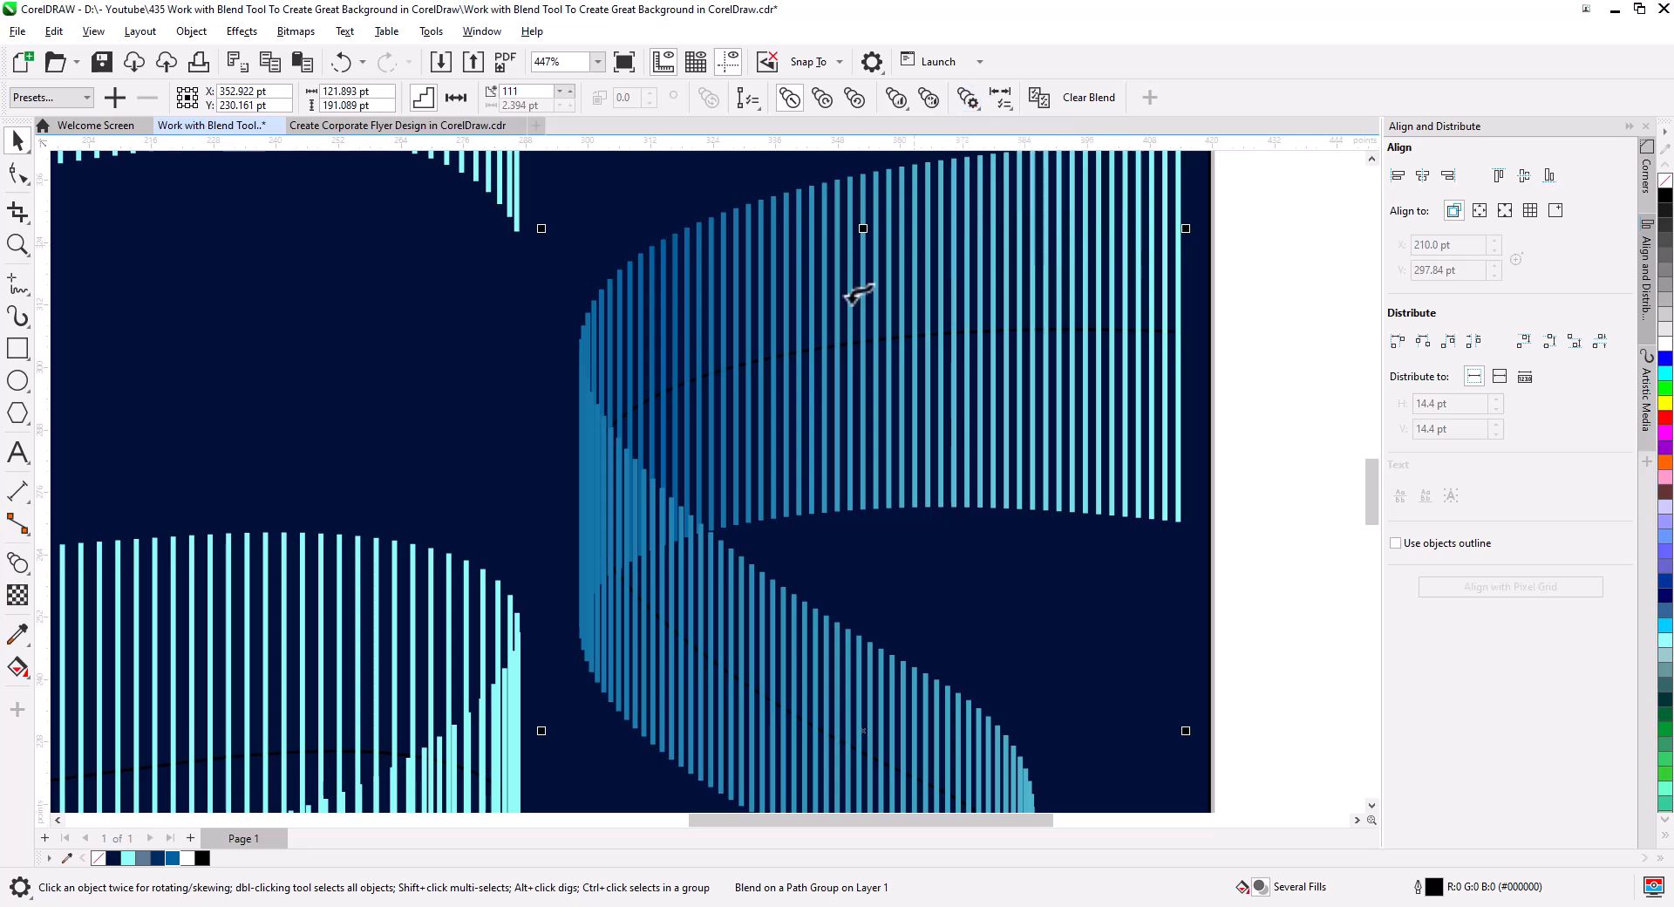
{"action": "left_click", "coordinate": [671, 506]}
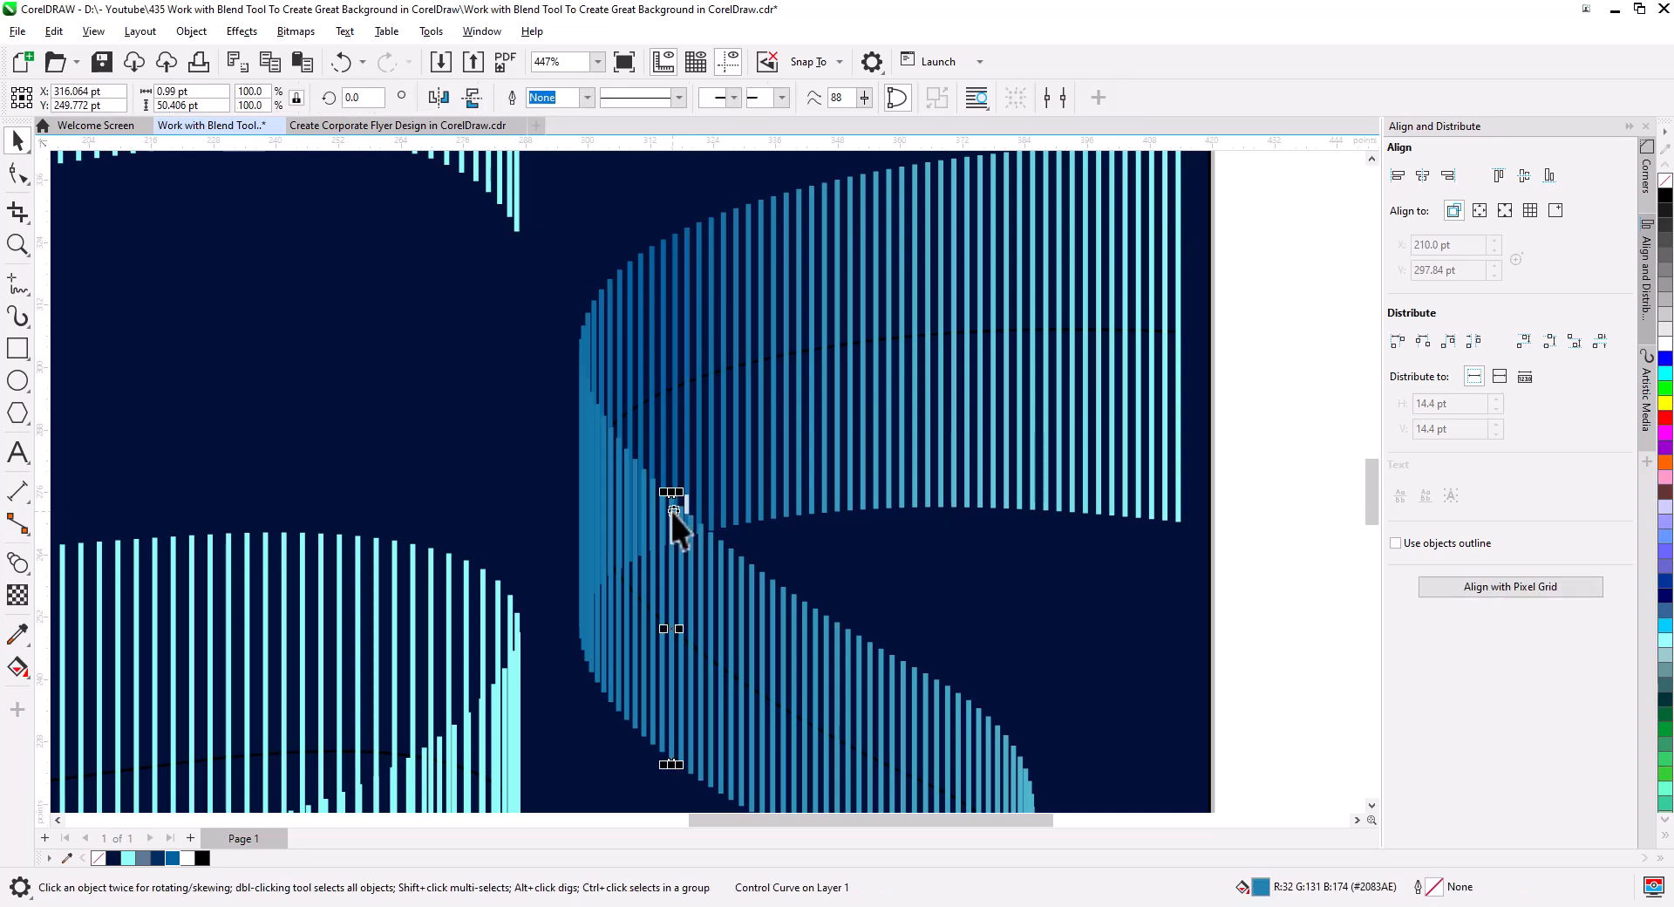
{"action": "left_click", "coordinate": [188, 858]}
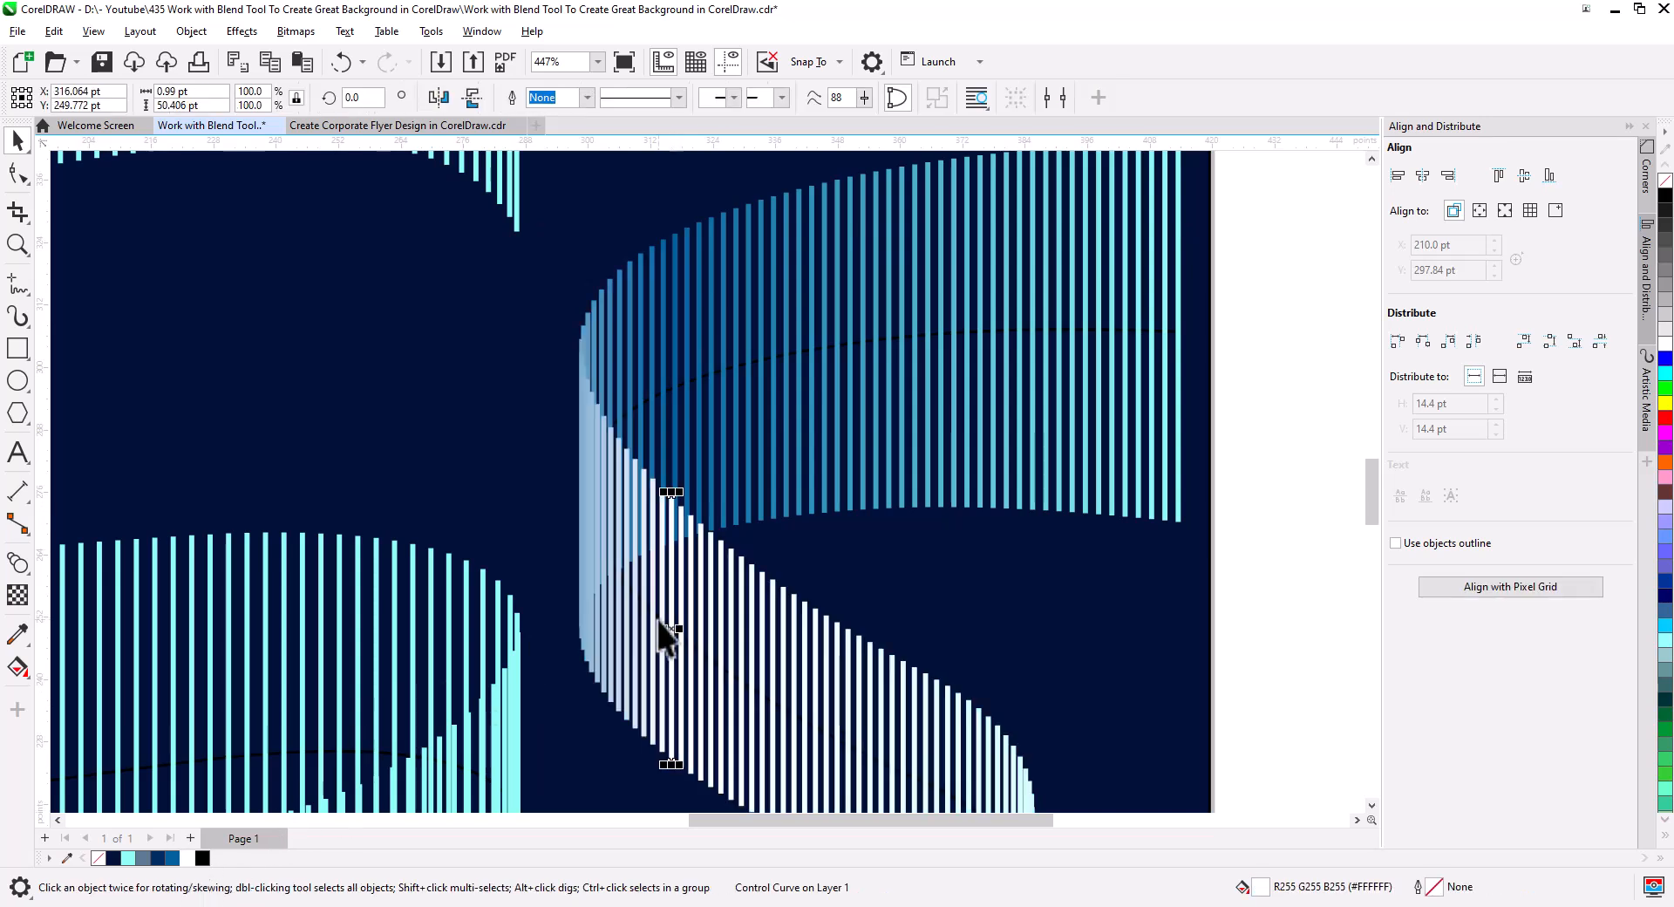
Split the blend at the bar just right of the white one on the middle strand and fill it with light cyan #8EFCF3.
{"action": "scroll", "coordinate": [814, 392], "scroll_direction": "down", "scroll_amount": 3}
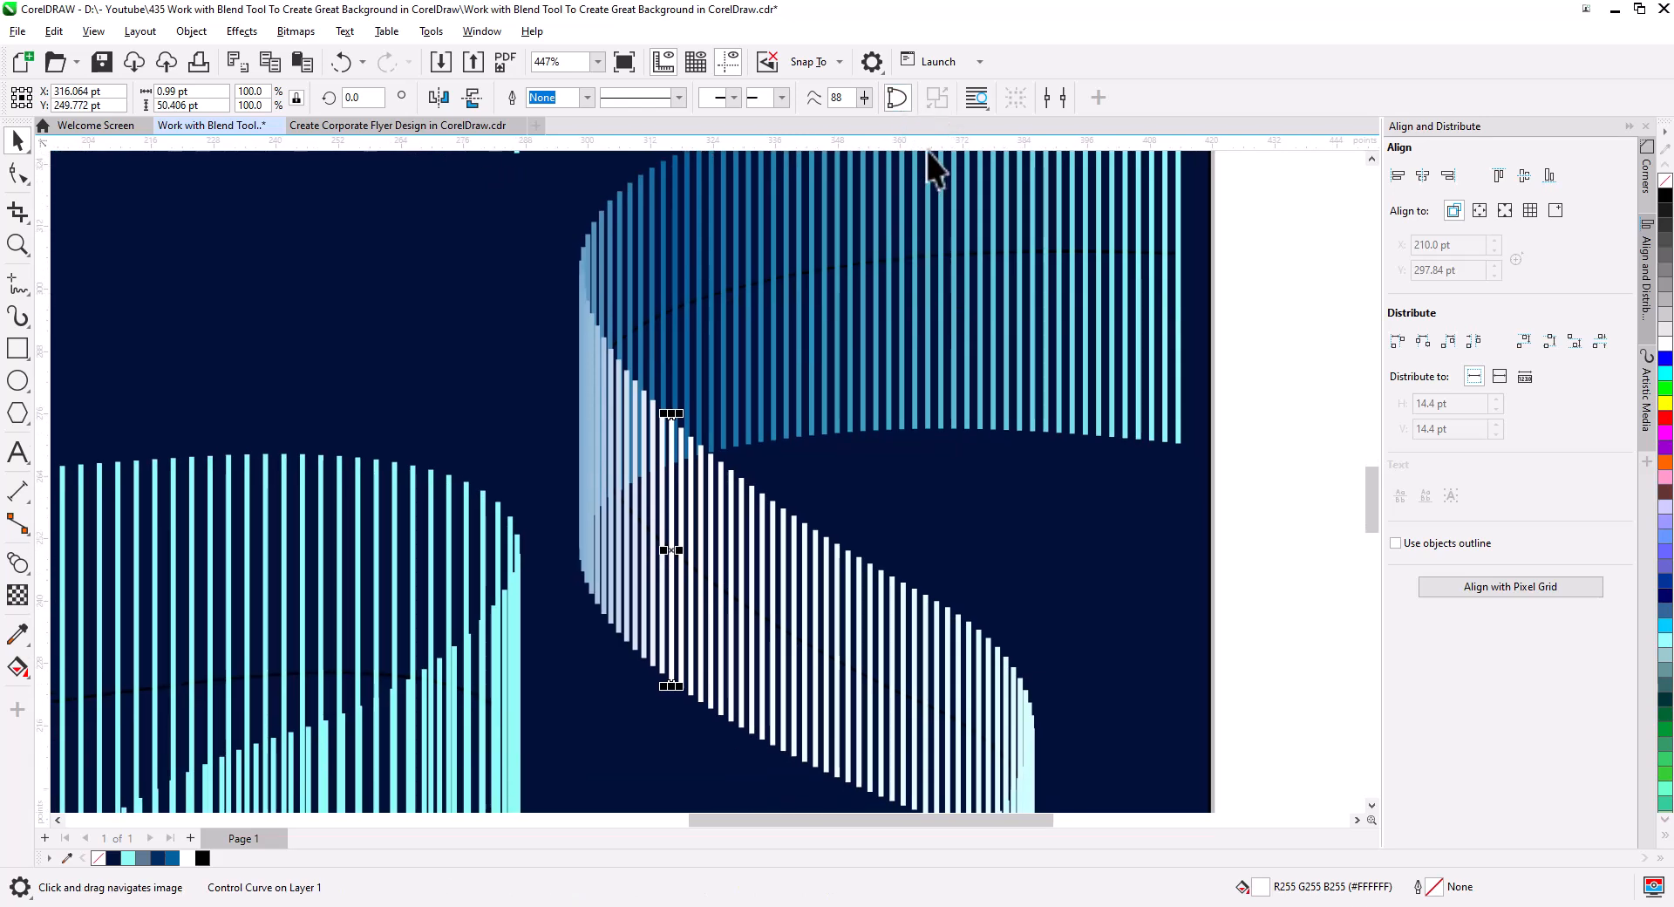
{"action": "left_click", "coordinate": [713, 536]}
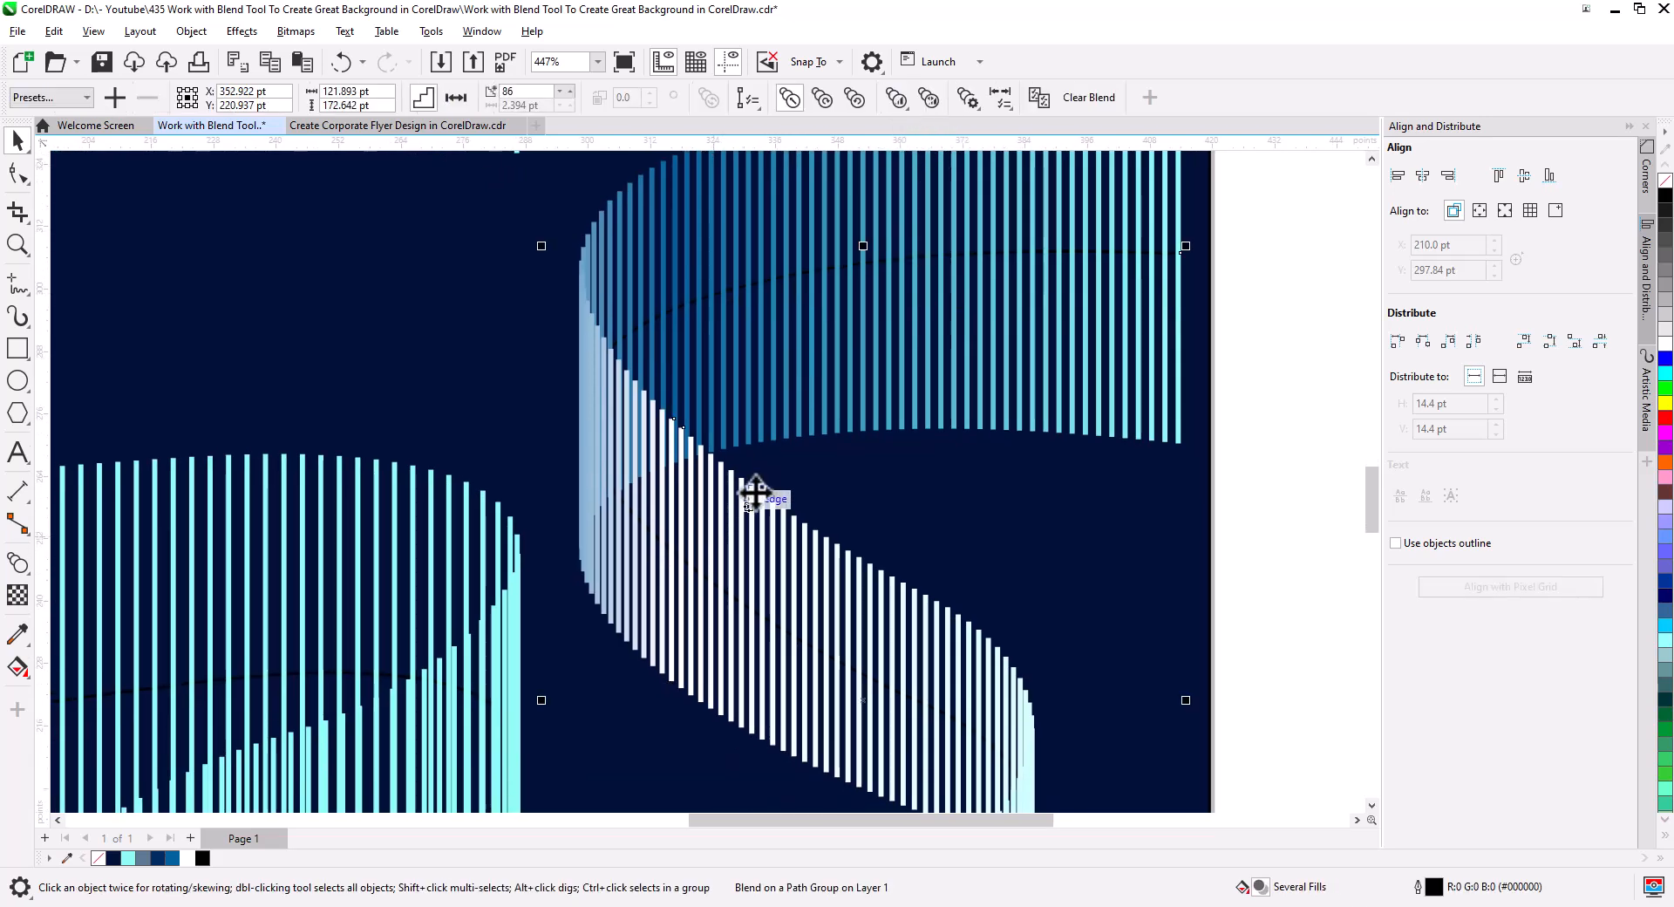
{"action": "left_click", "coordinate": [967, 97]}
{"action": "left_click", "coordinate": [999, 154]}
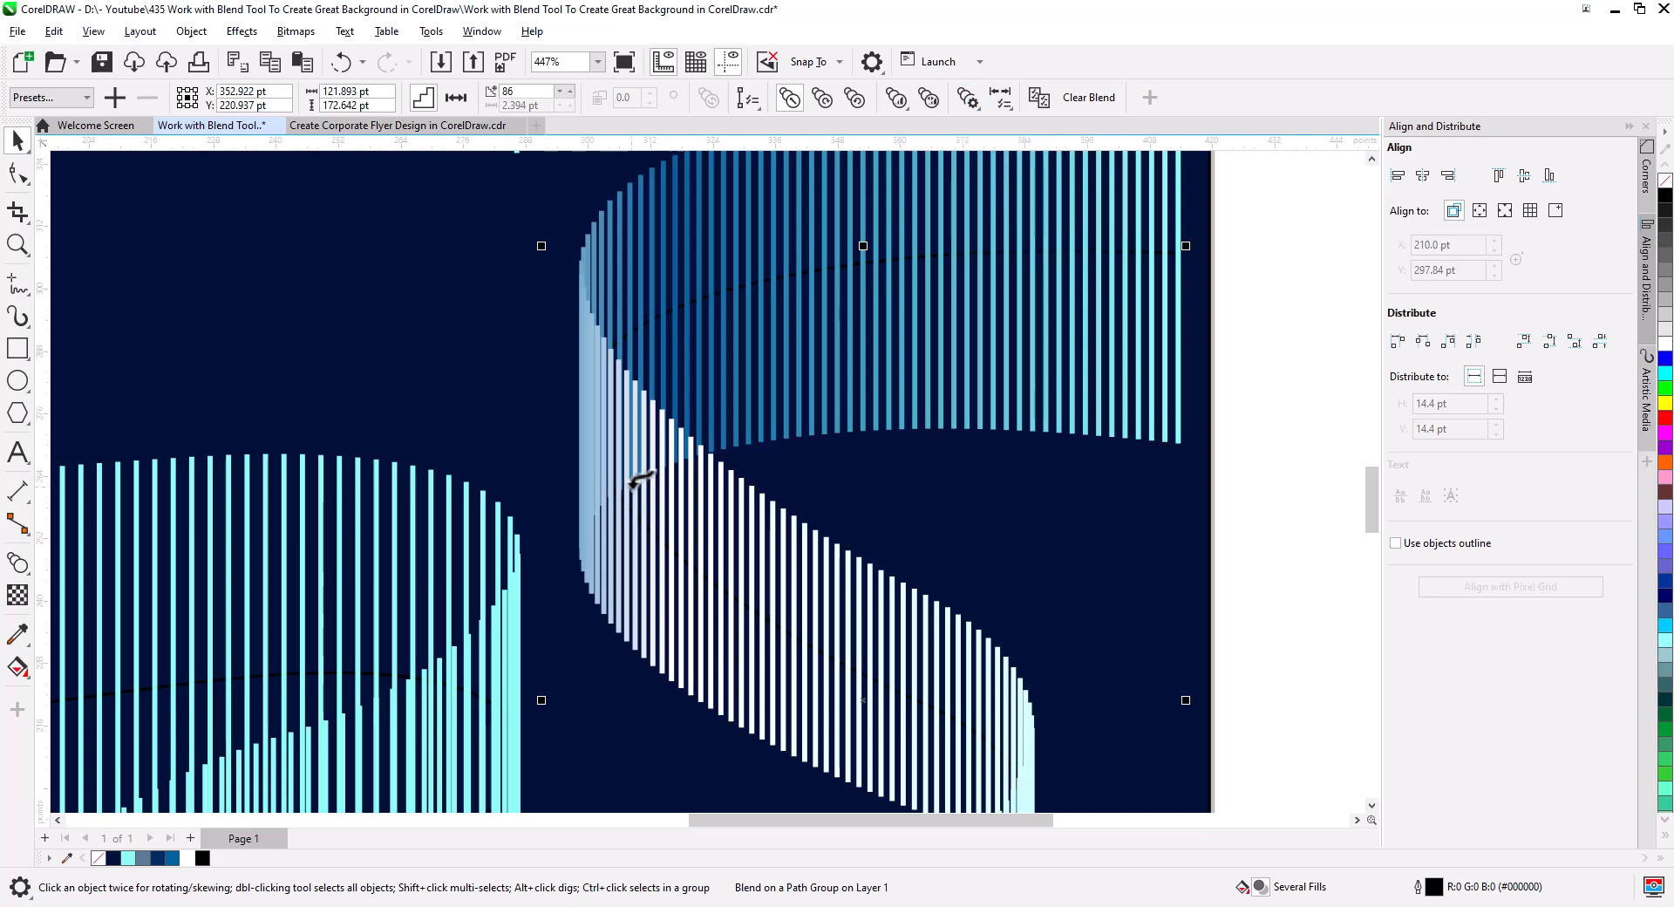
{"action": "left_click", "coordinate": [683, 446]}
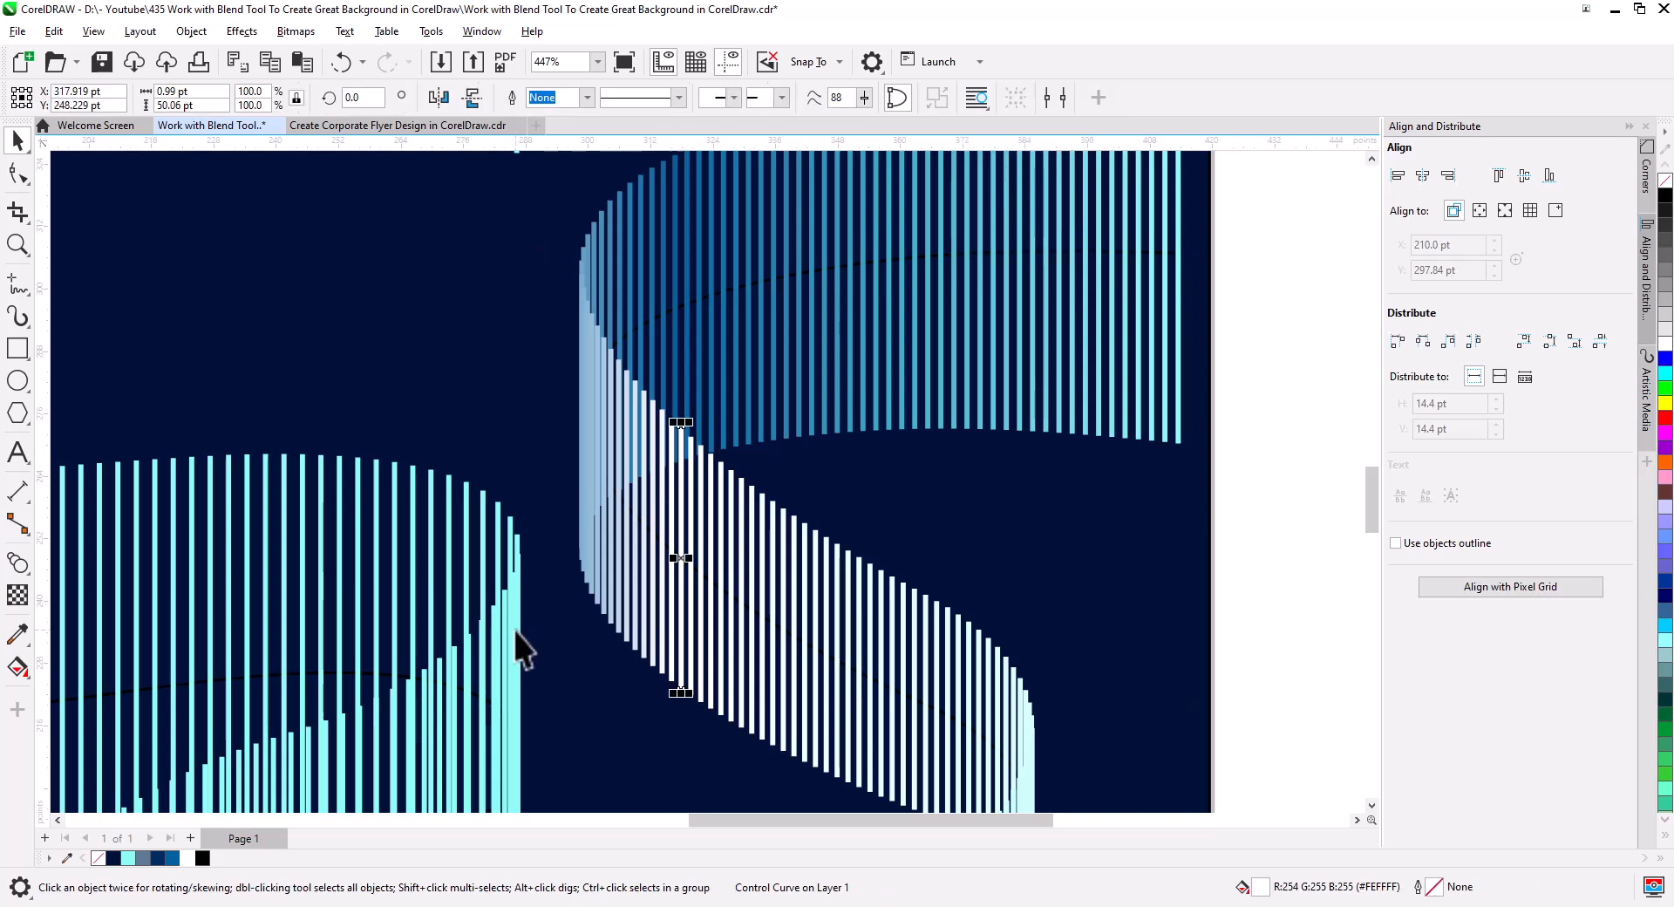
{"action": "left_click", "coordinate": [127, 858]}
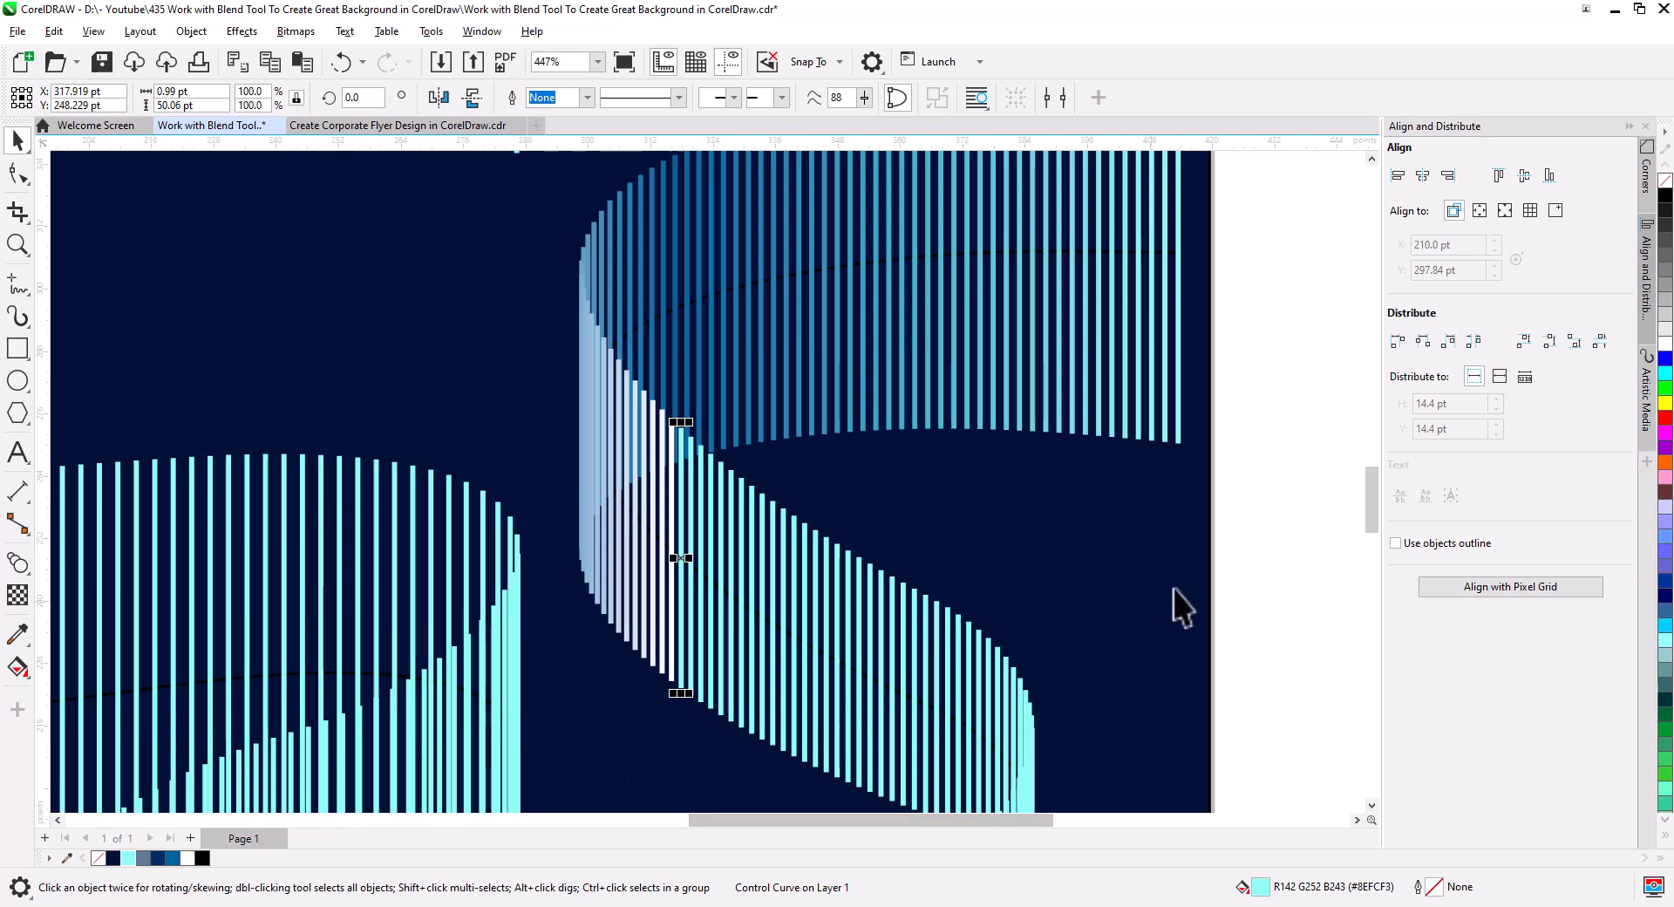
{"action": "left_click", "coordinate": [1241, 531]}
{"action": "scroll", "coordinate": [834, 533], "scroll_direction": "down", "scroll_amount": 4}
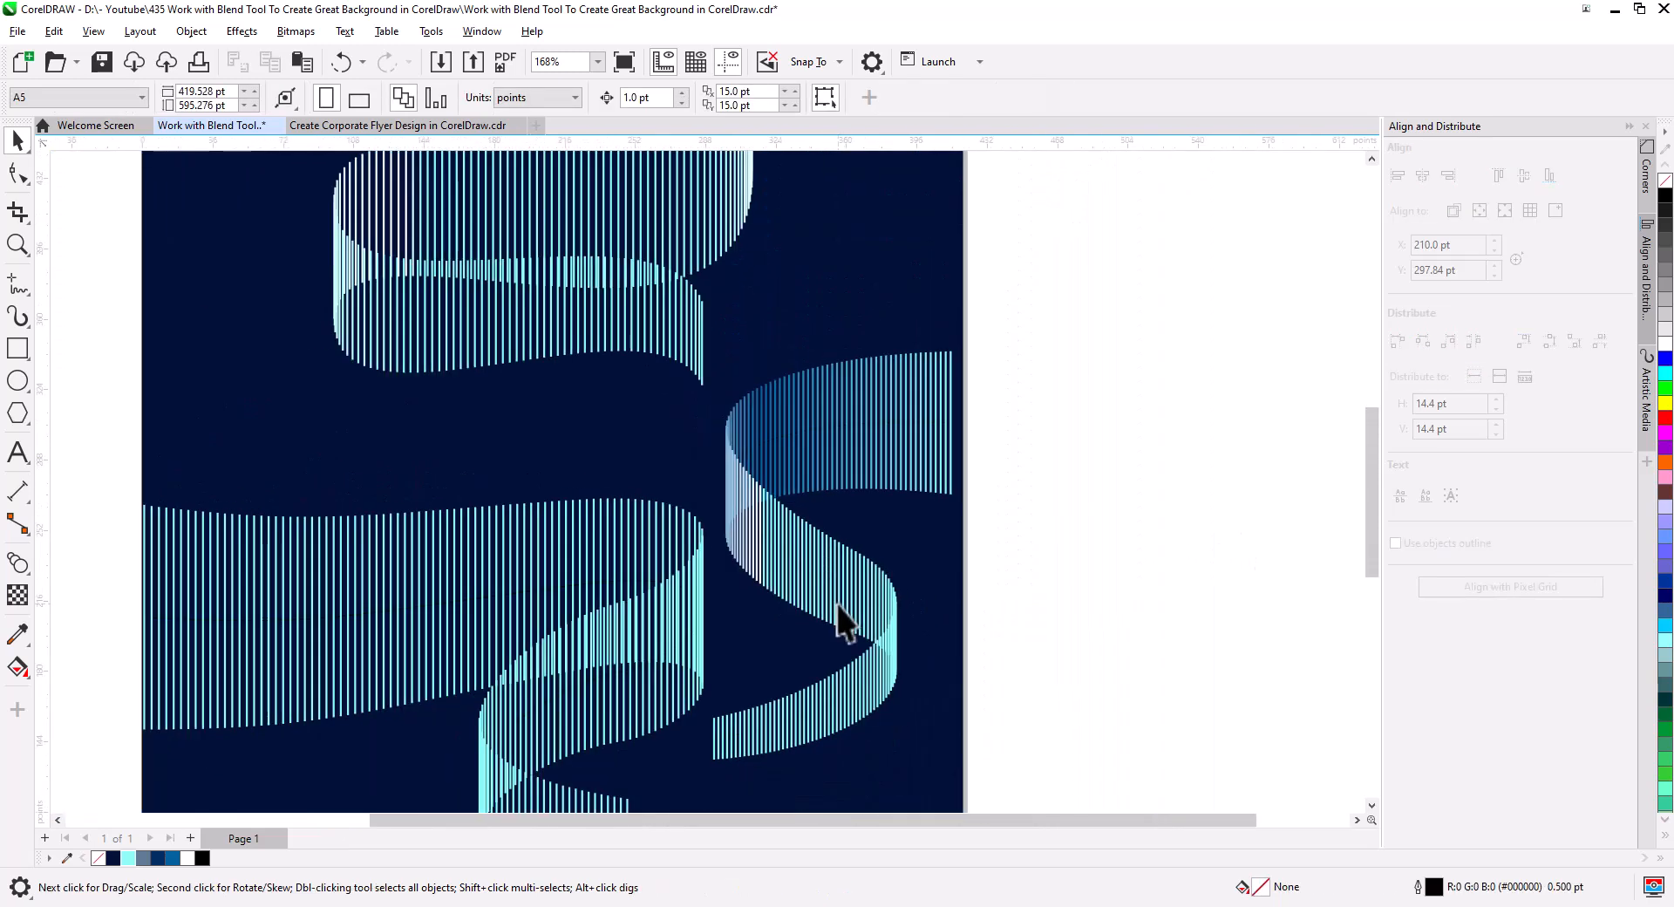
Try blue #02629C as the fill of the bar just right of the white one, and undo it.
{"action": "scroll", "coordinate": [898, 610], "scroll_direction": "up", "scroll_amount": 5}
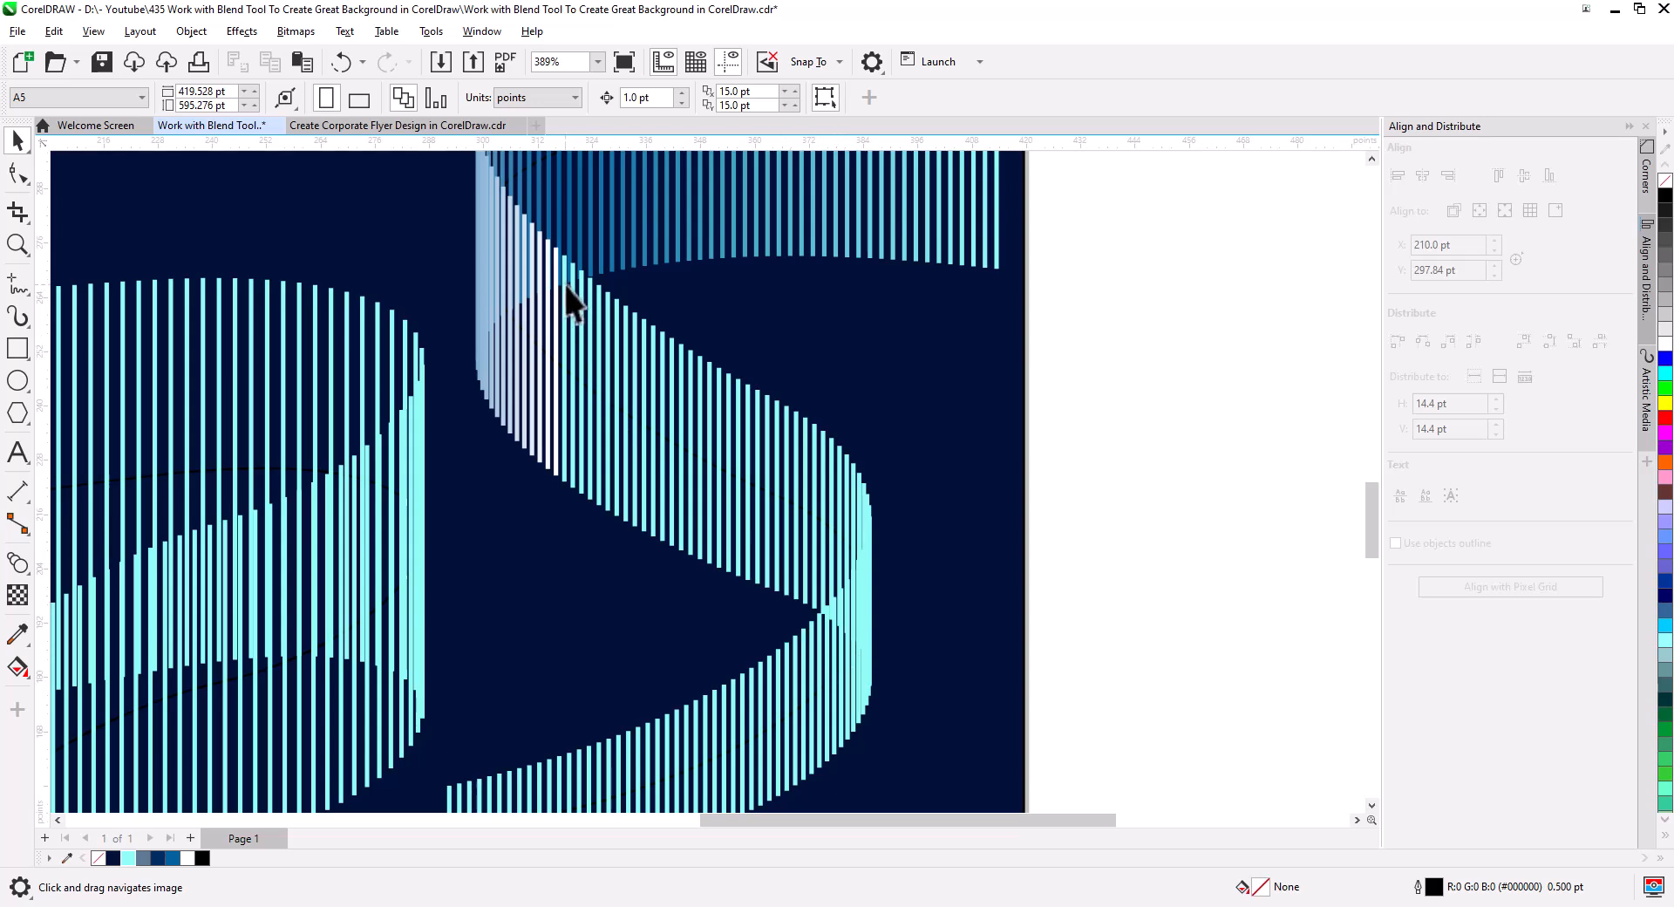
{"action": "left_click", "coordinate": [563, 279]}
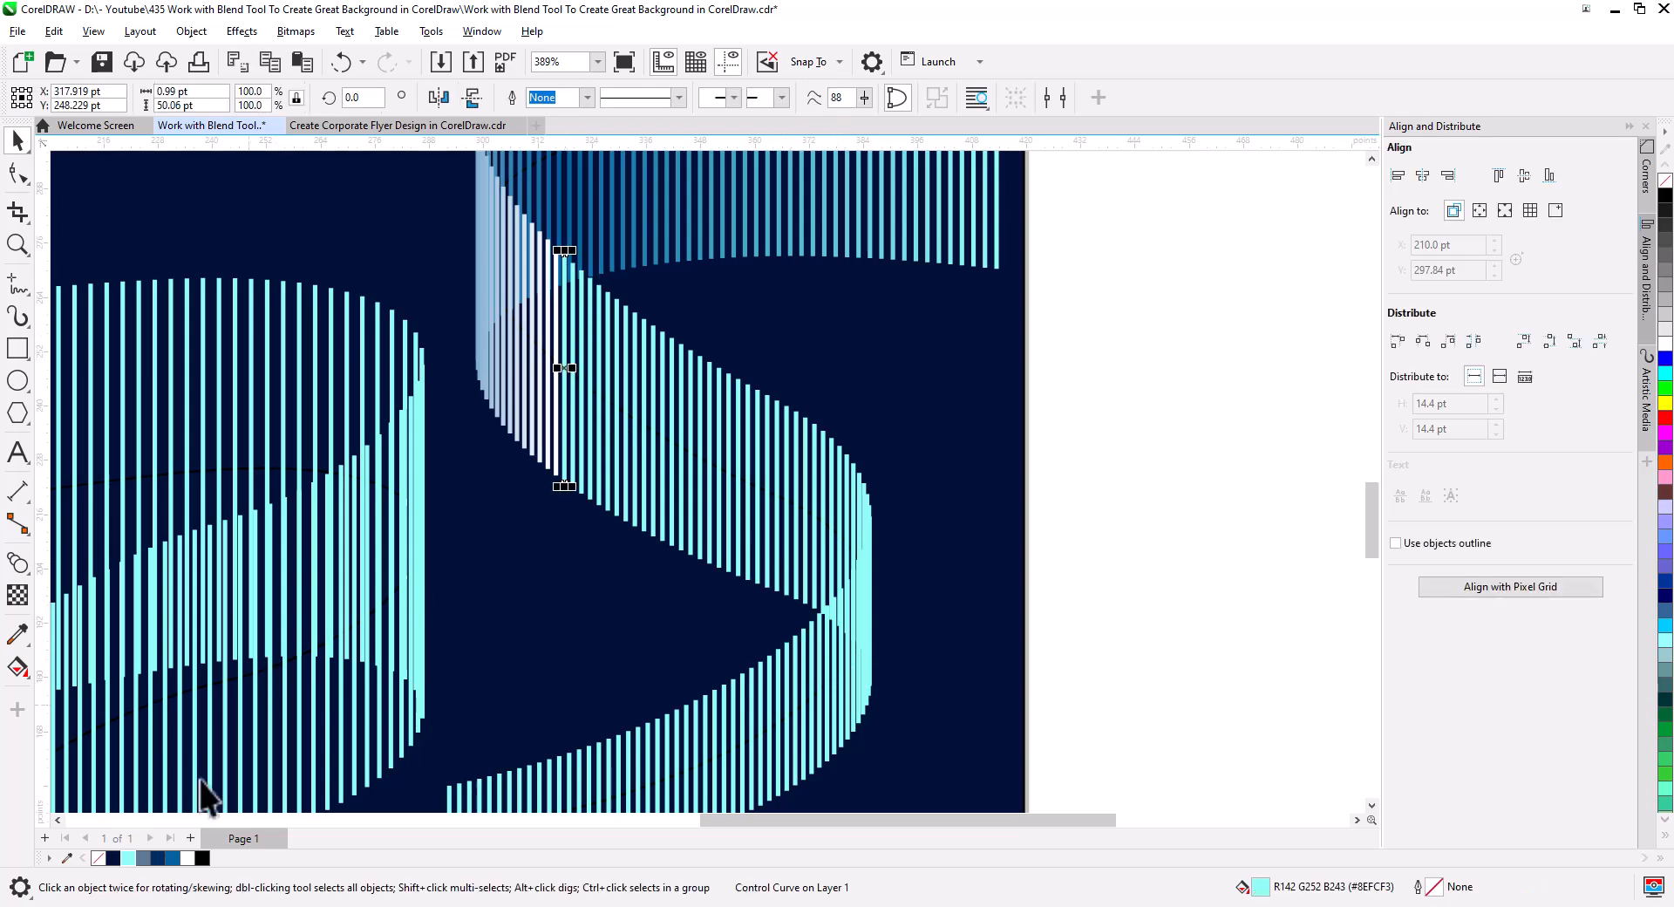
{"action": "left_click", "coordinate": [172, 858]}
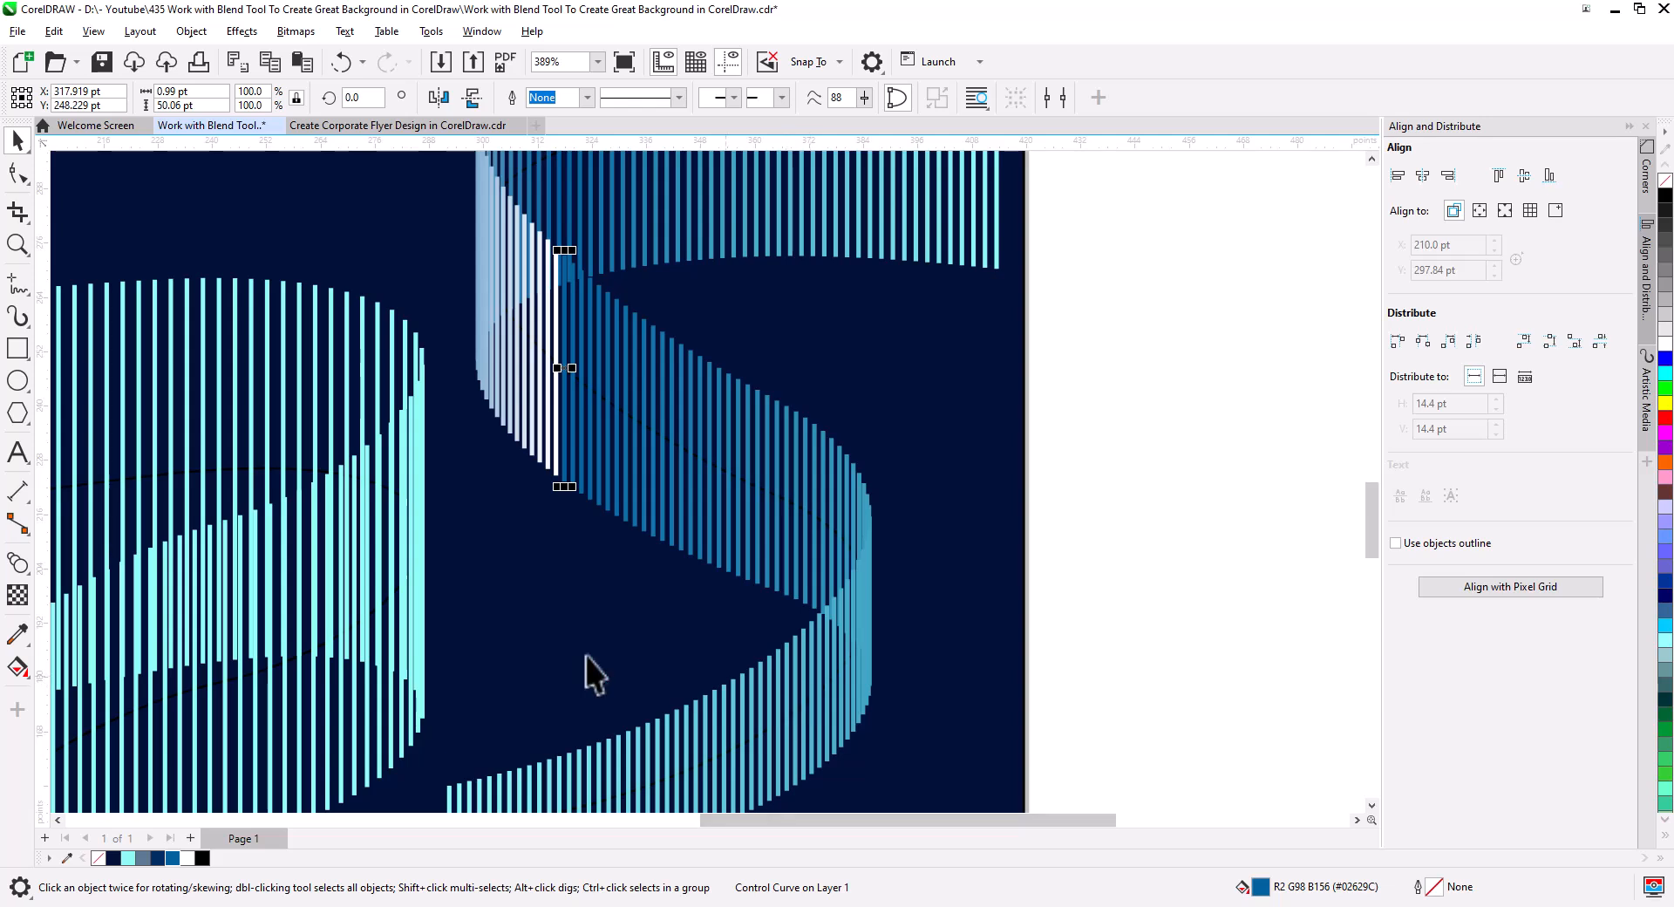
{"action": "key", "text": "ctrl+z"}
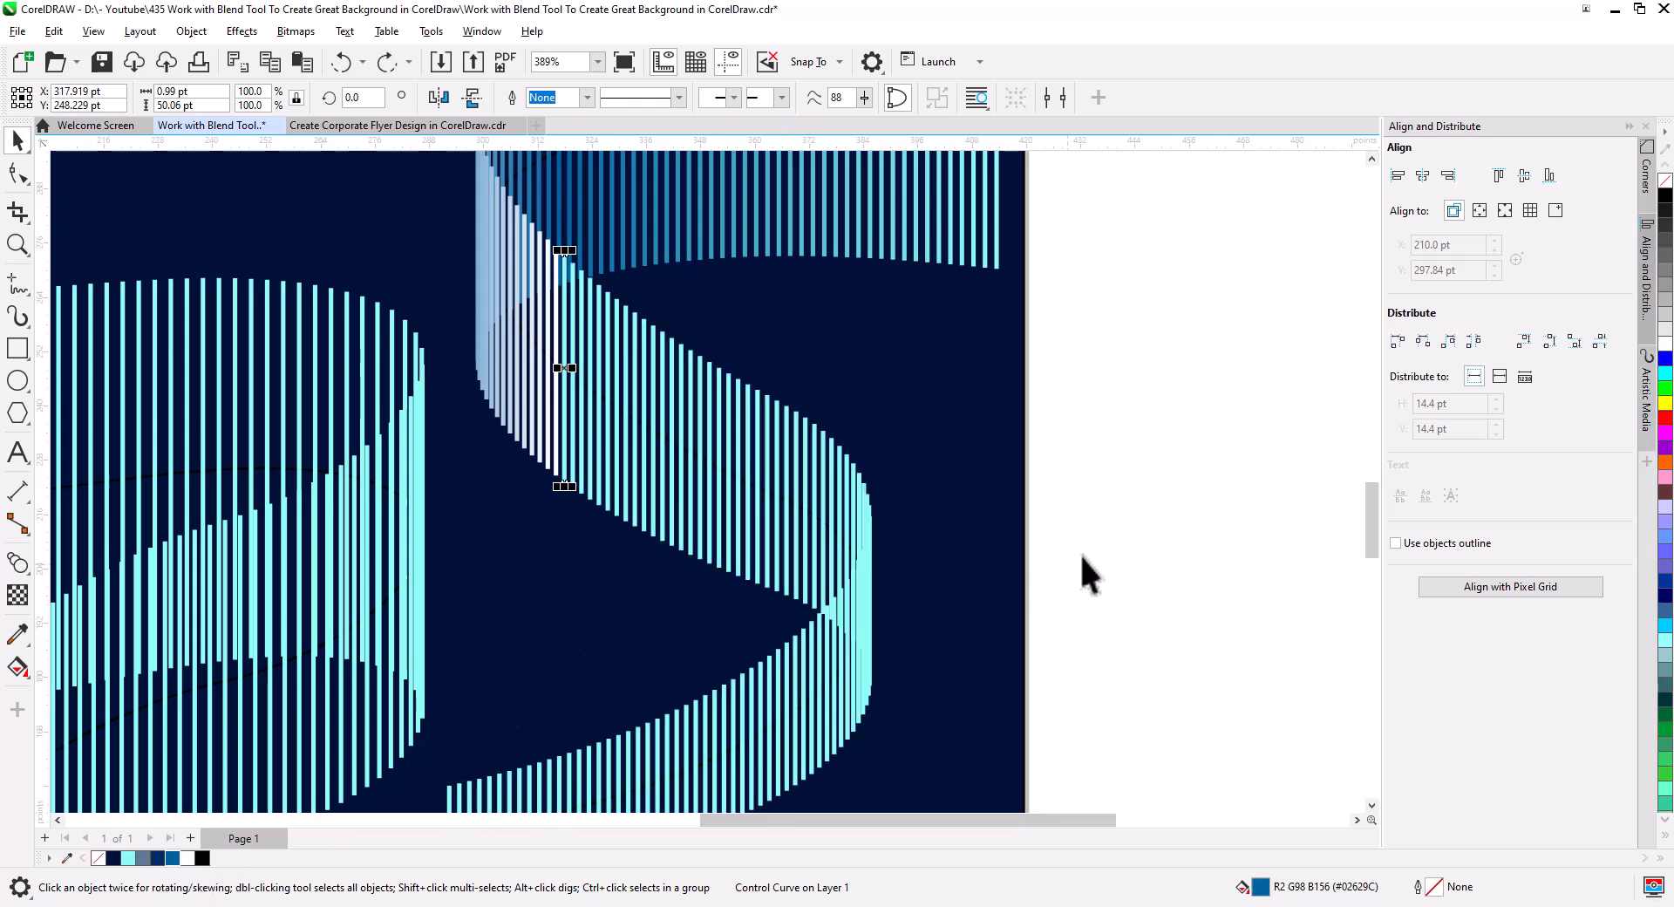
{"action": "left_click", "coordinate": [1080, 553]}
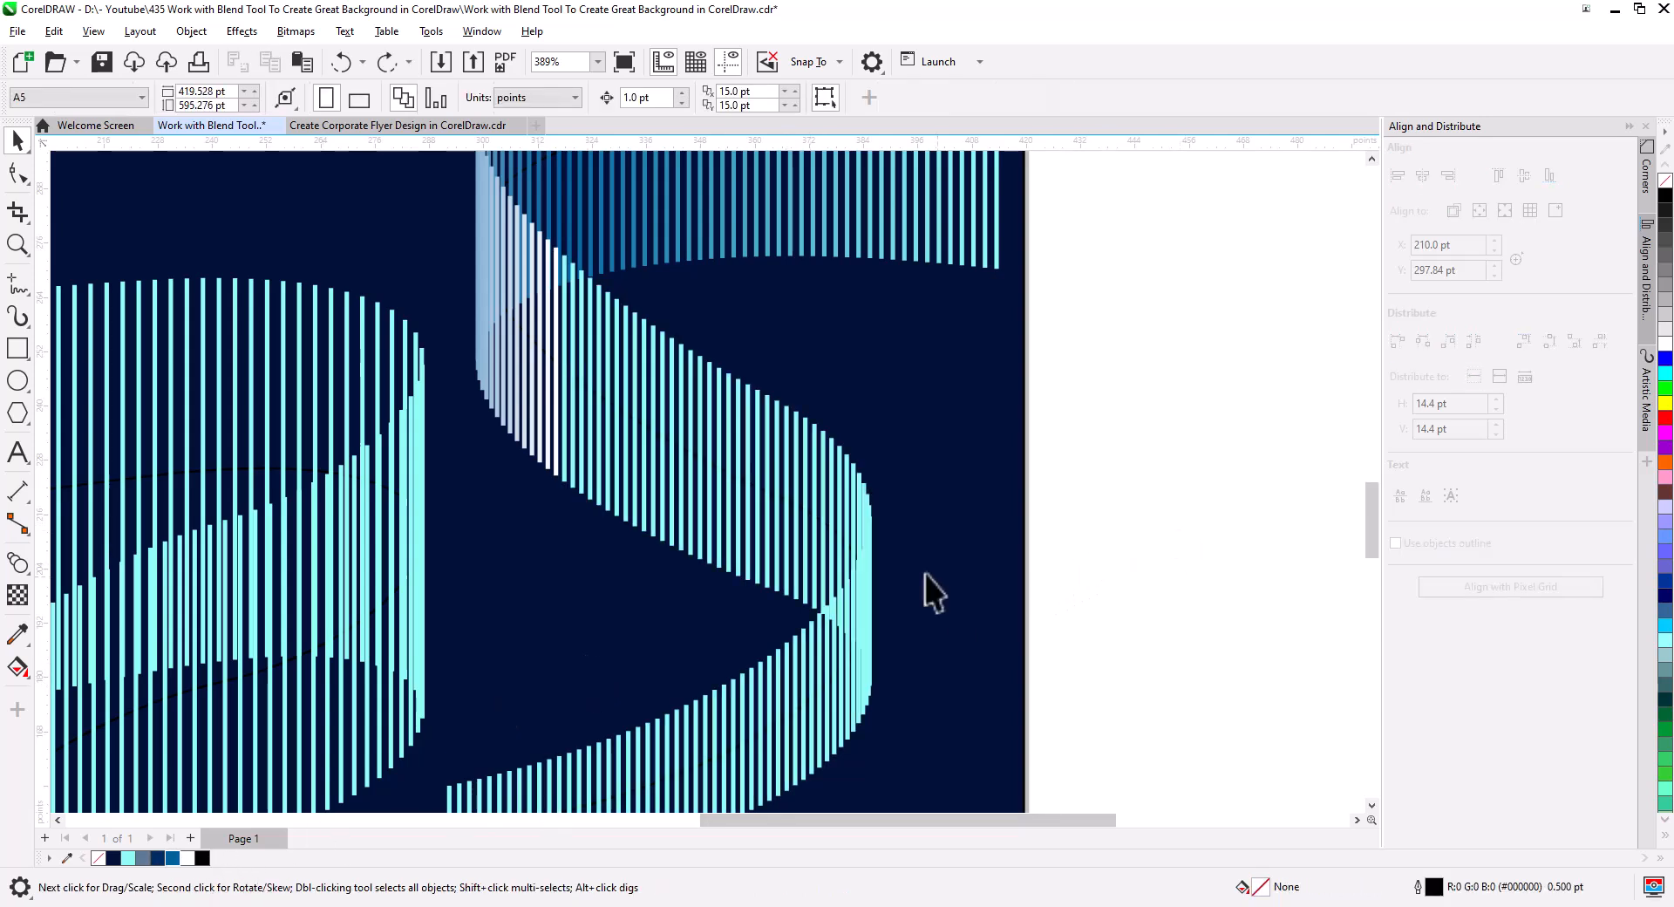
Split the right ribbon's blend at a bar on the lower strand just inside the right bend and fill it with white #FFFFFF.
{"action": "left_click", "coordinate": [839, 490]}
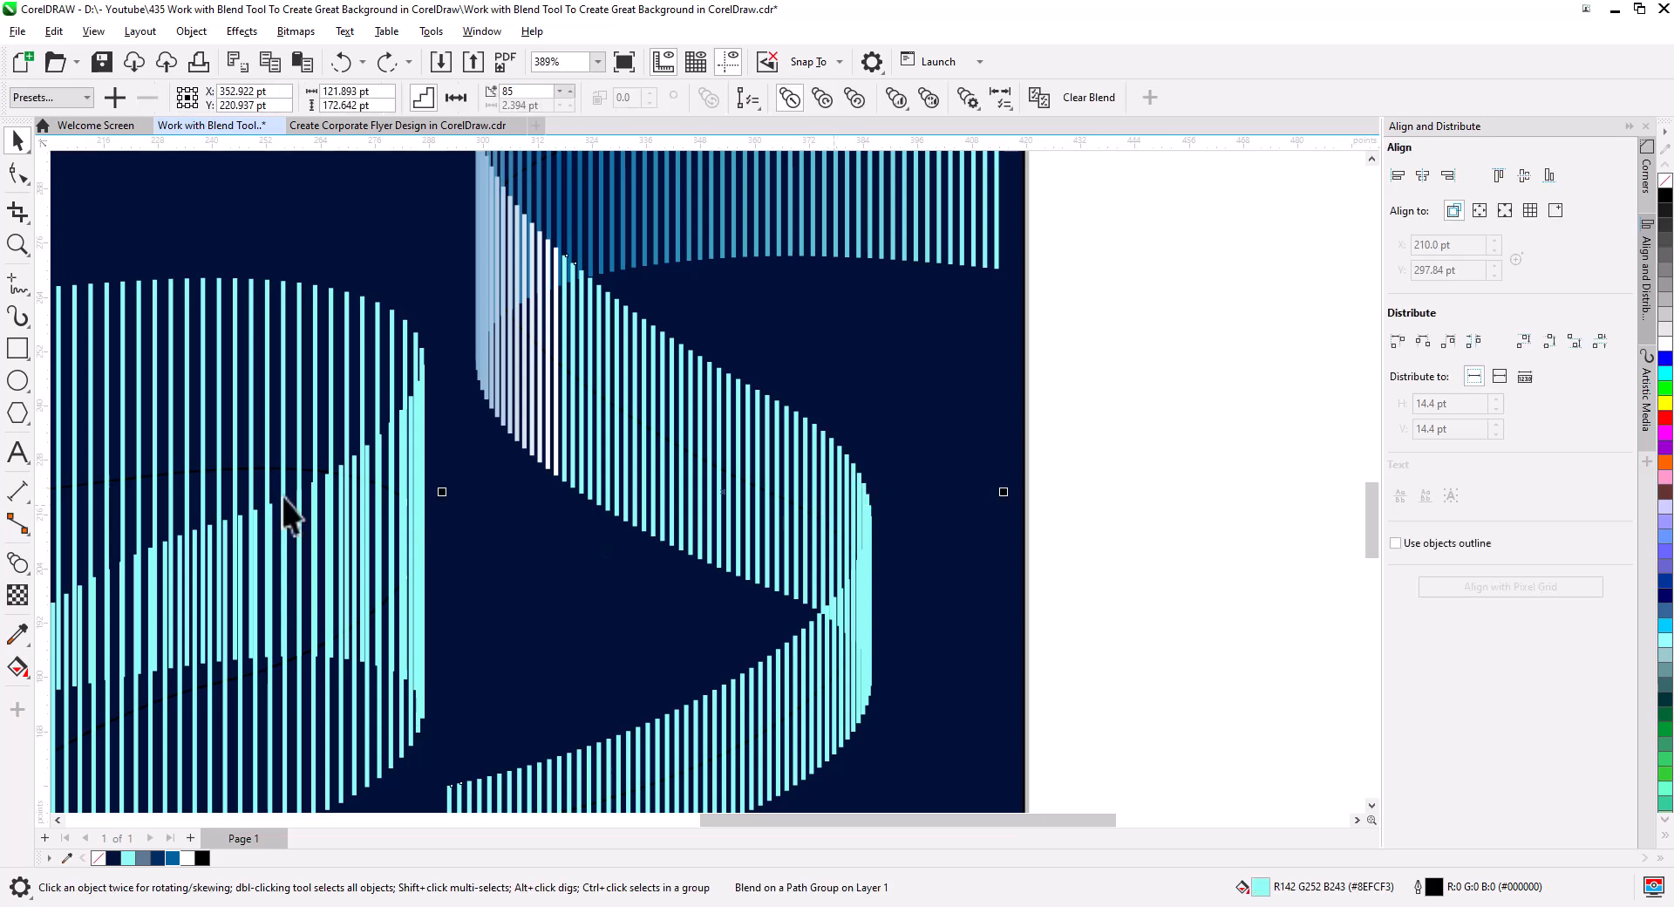
{"action": "left_click", "coordinate": [967, 98]}
{"action": "left_click", "coordinate": [1012, 153]}
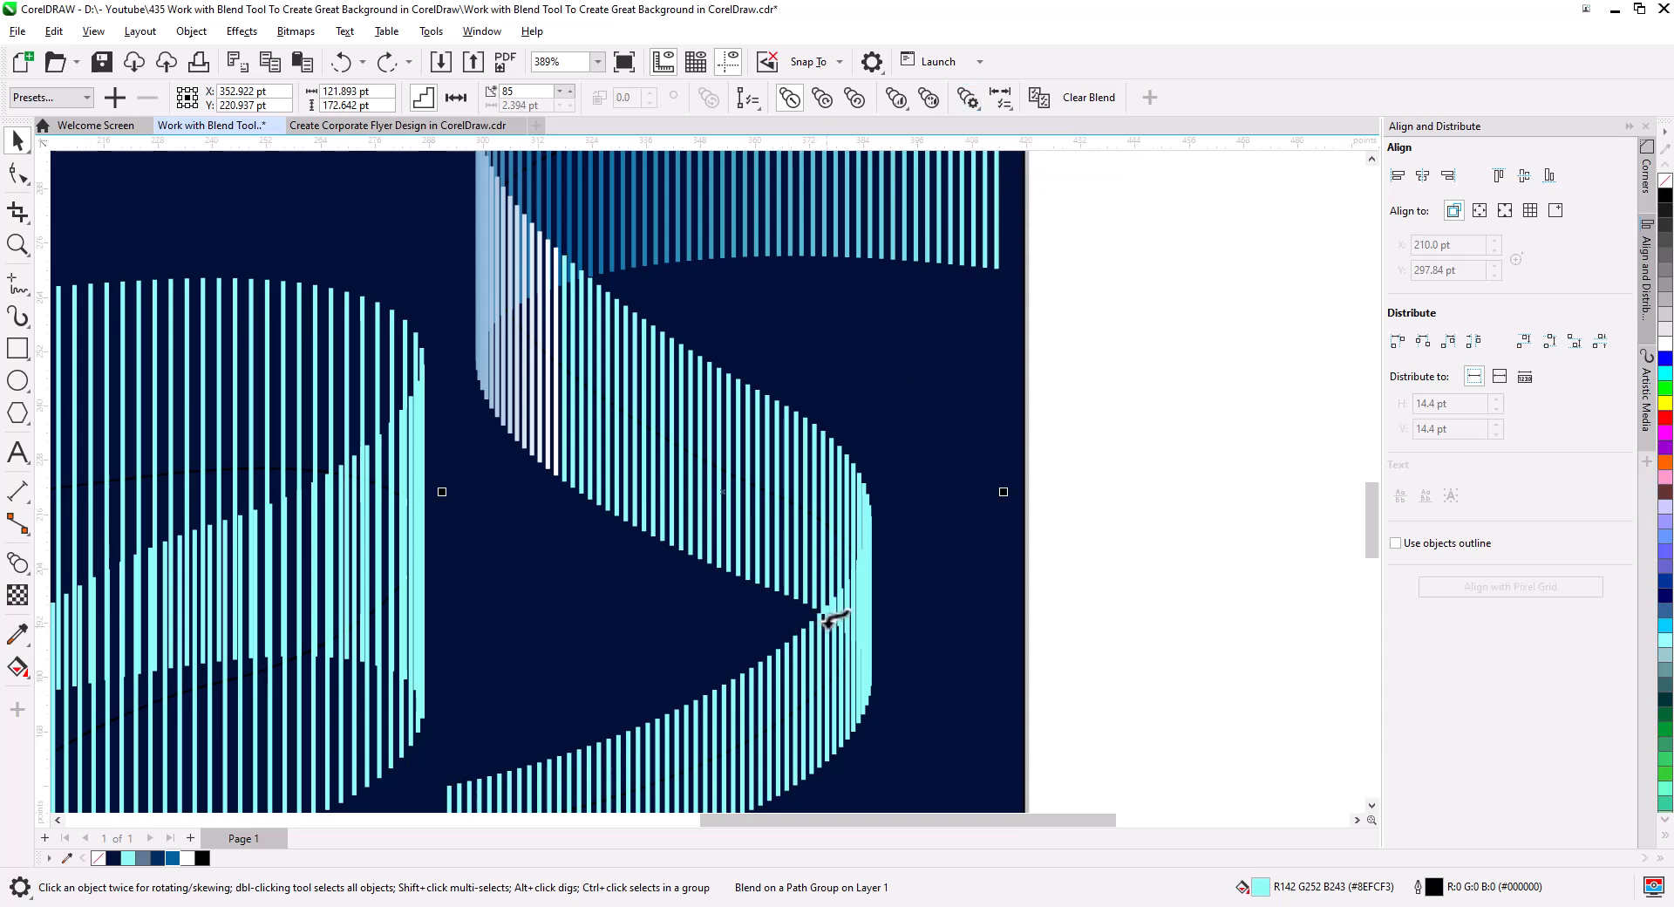
{"action": "left_click", "coordinate": [825, 620]}
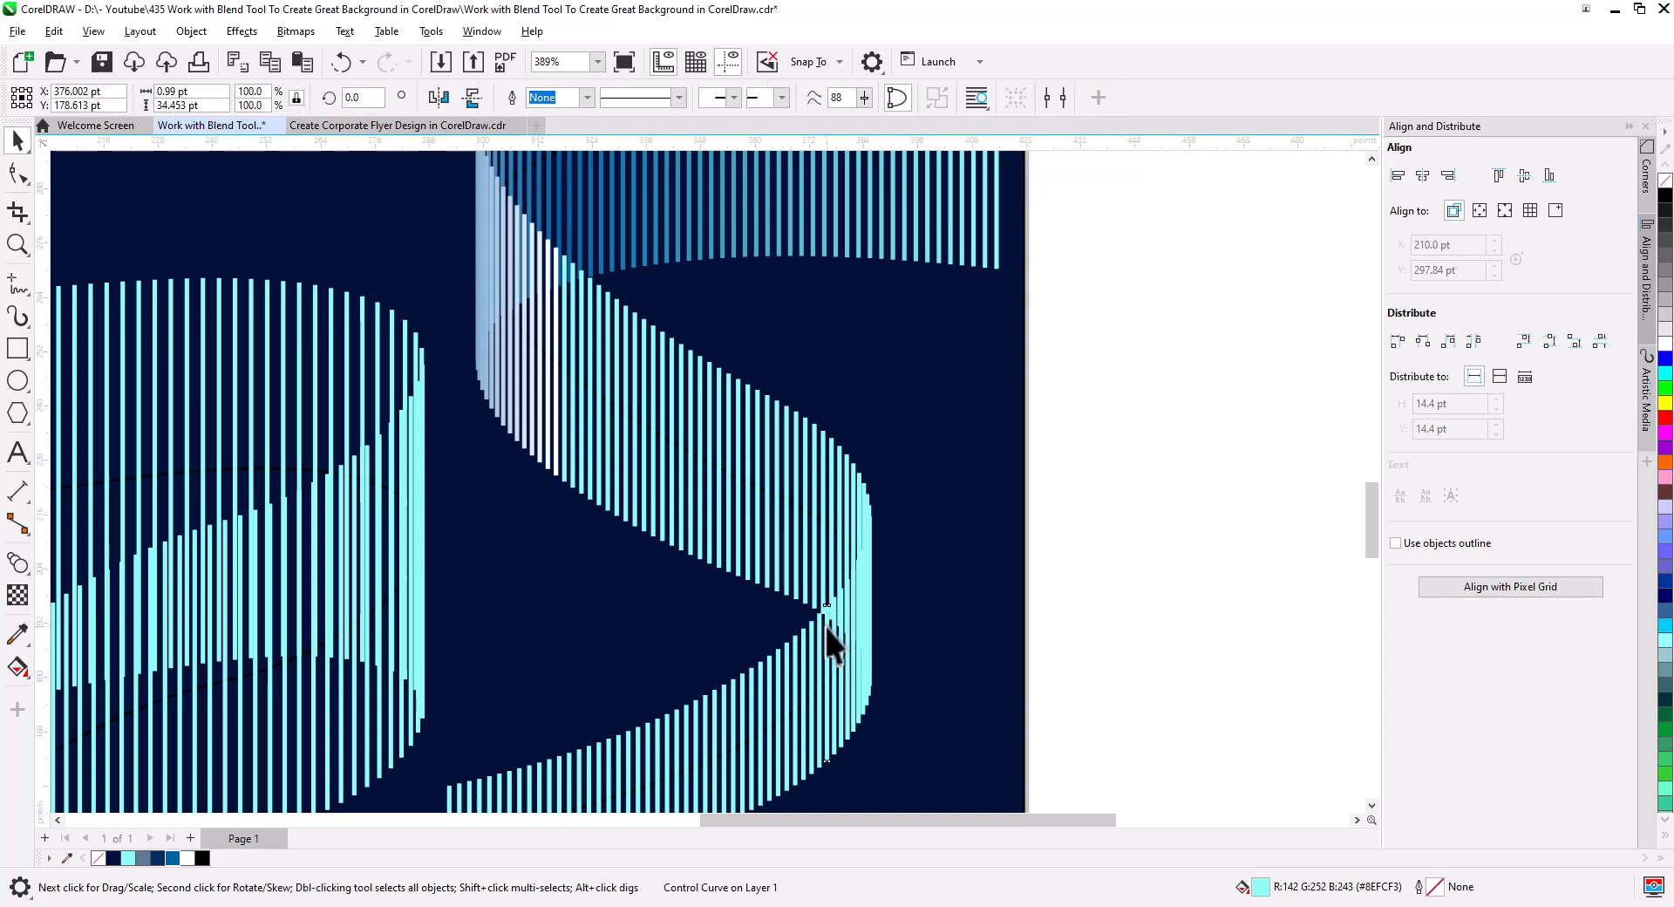
{"action": "left_click", "coordinate": [187, 858]}
{"action": "scroll", "coordinate": [840, 720], "scroll_direction": "up", "scroll_amount": 2}
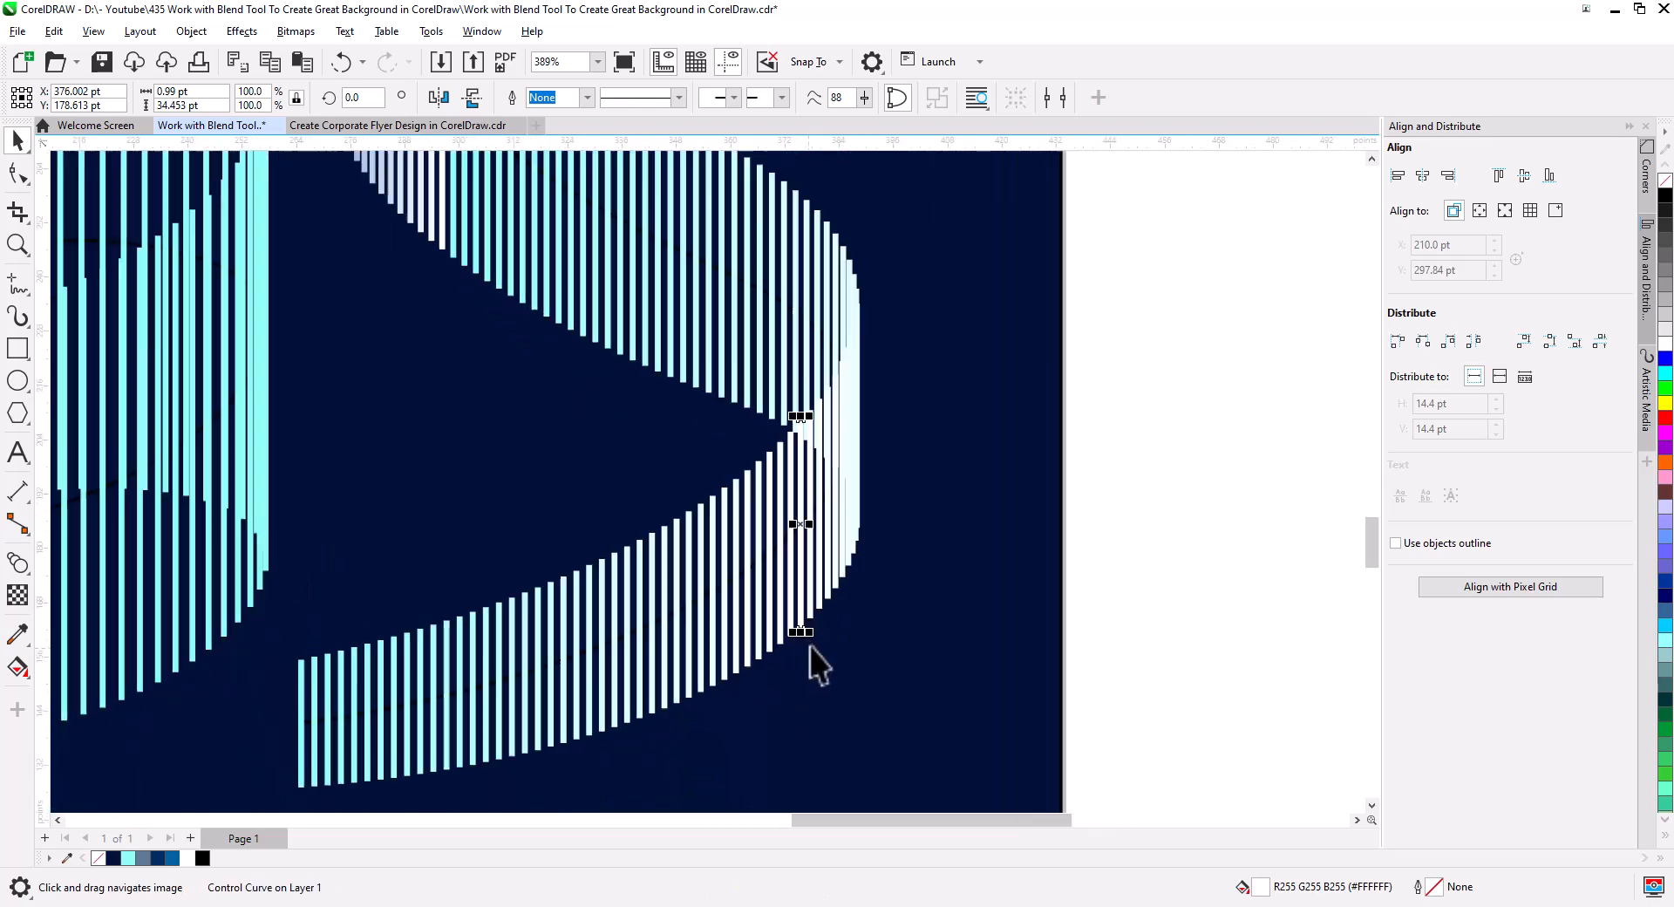
Split the right ribbon's blend at the bar just left of the white one on the lower strand and fill it with light cyan #8EFCF3.
{"action": "scroll", "coordinate": [810, 646], "scroll_direction": "up", "scroll_amount": 2}
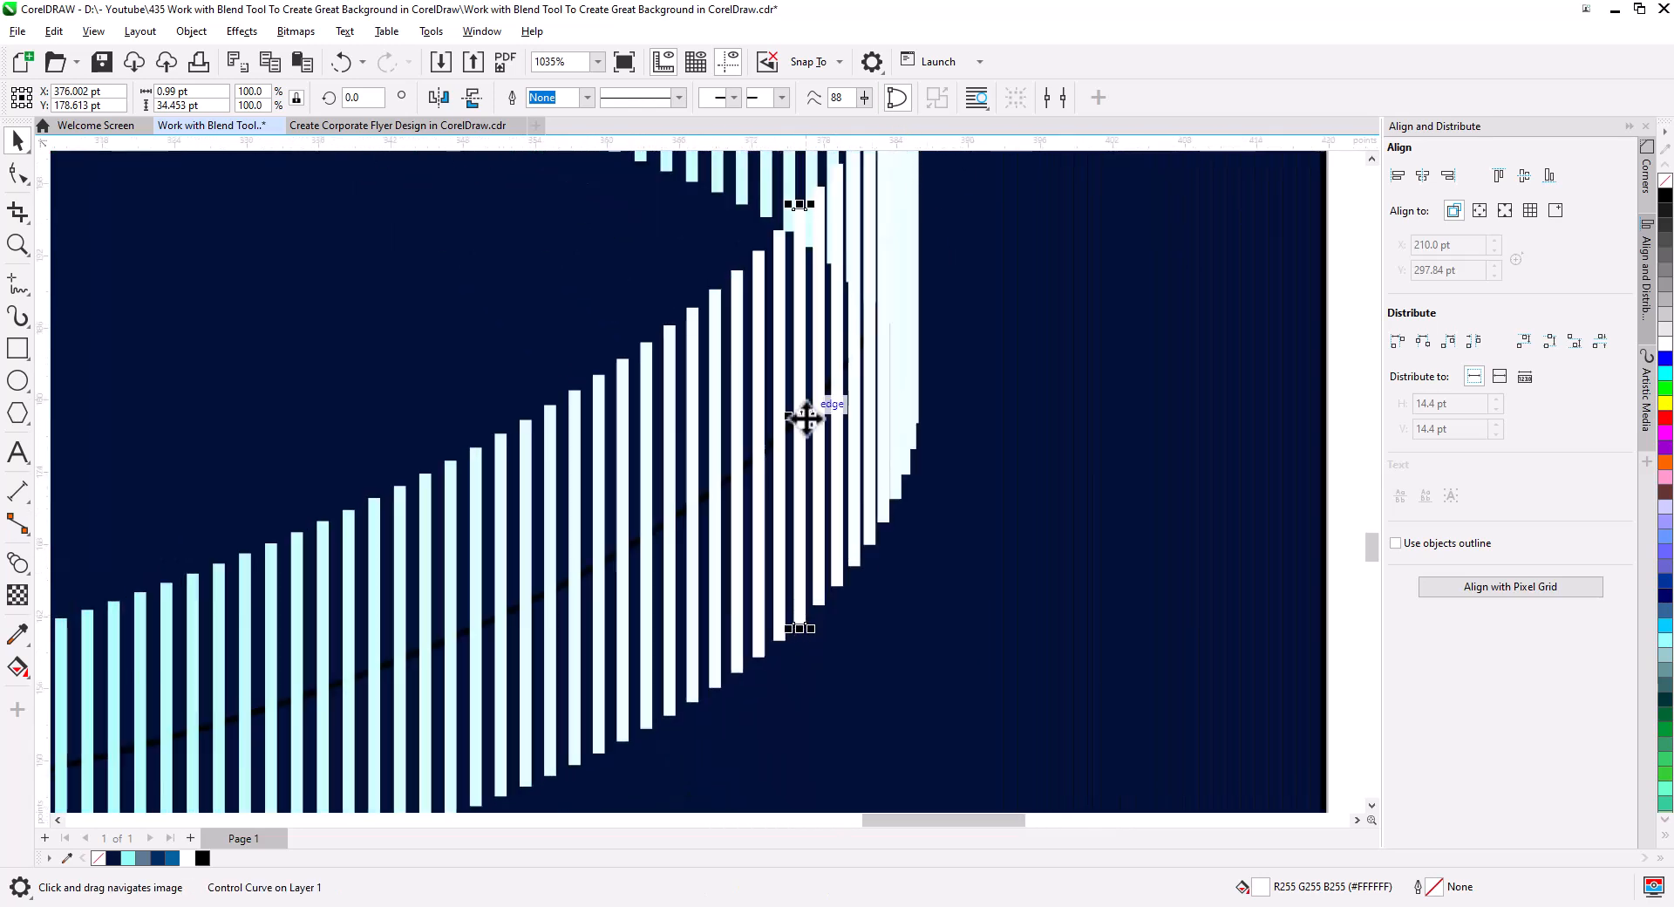
{"action": "left_click", "coordinate": [757, 420]}
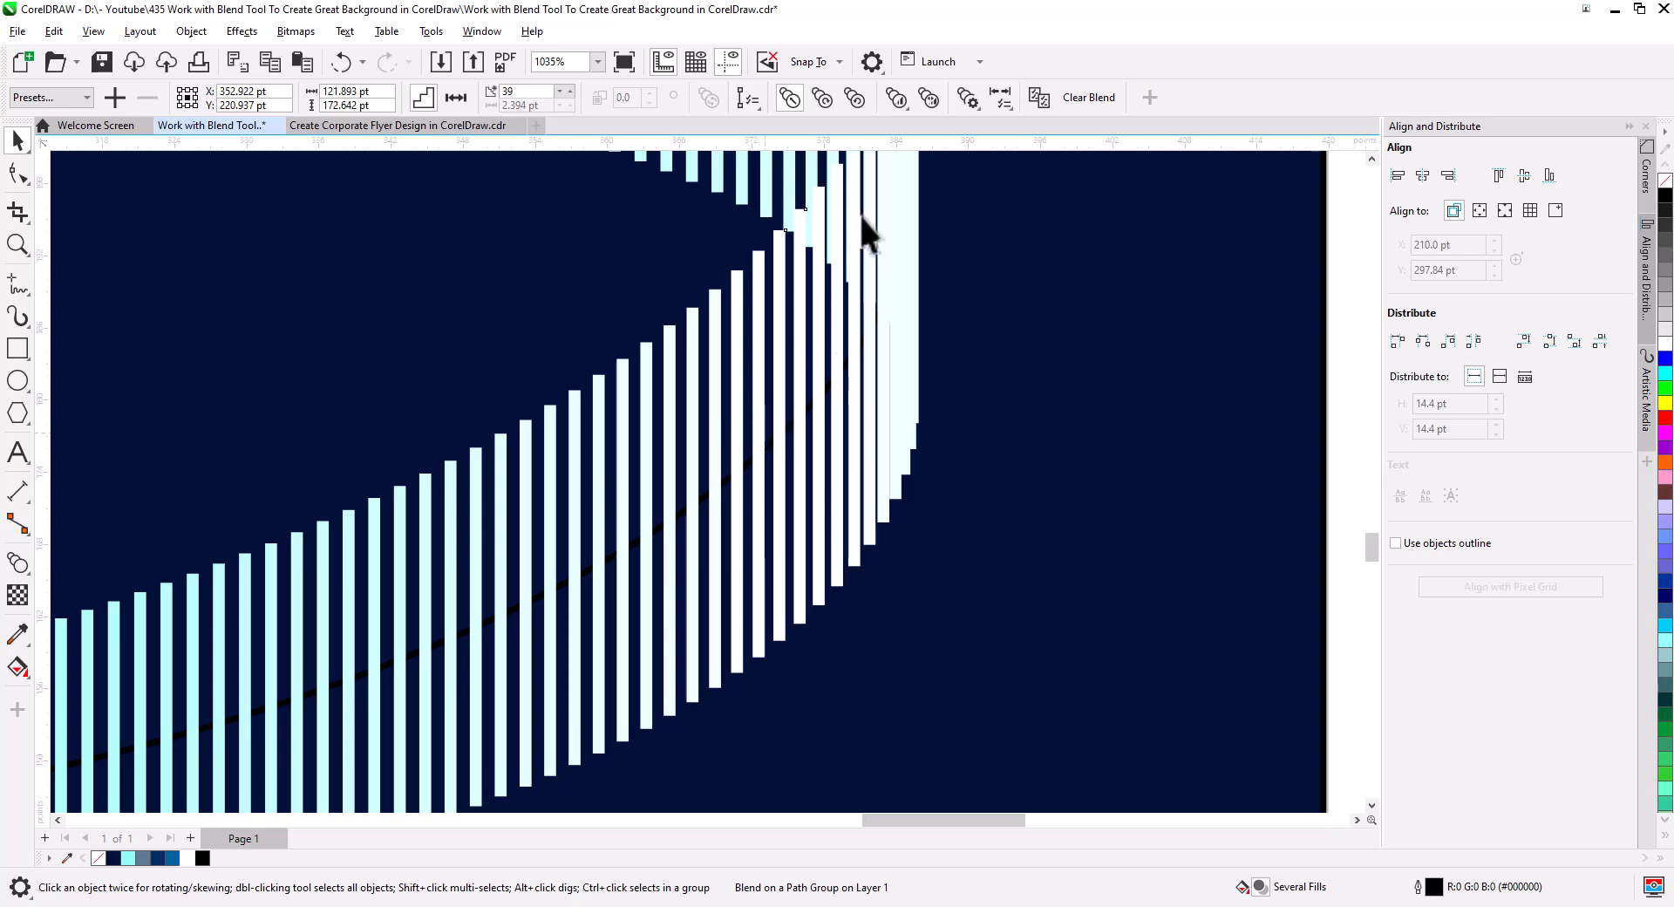
{"action": "left_click", "coordinate": [968, 97]}
{"action": "left_click", "coordinate": [981, 154]}
{"action": "left_click", "coordinate": [780, 343]}
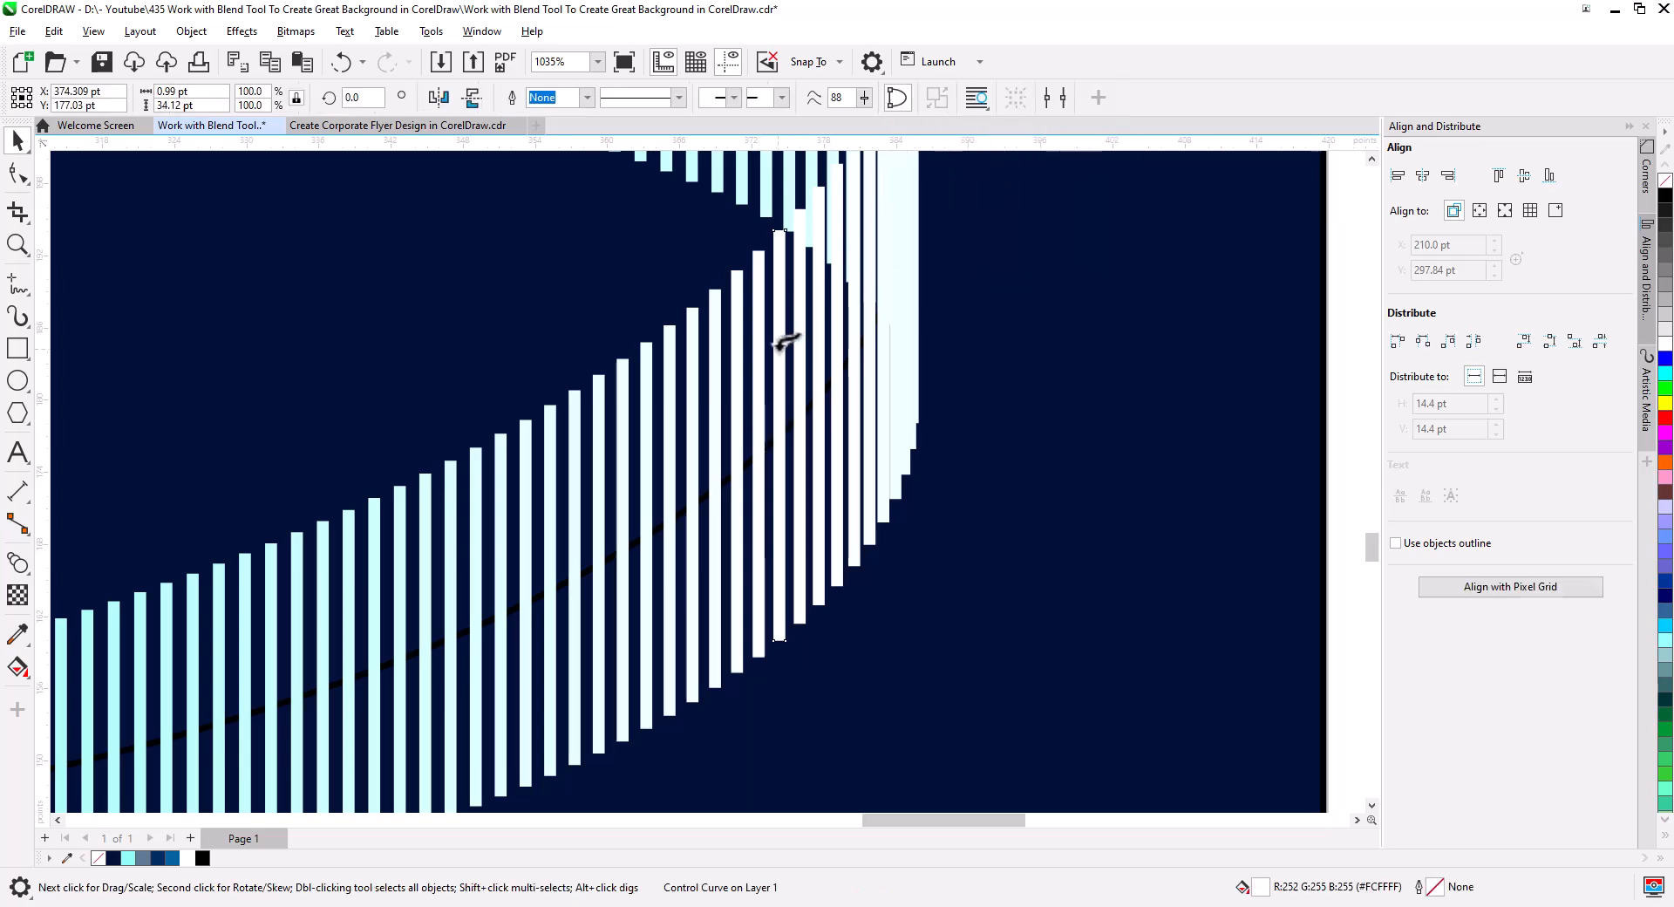
{"action": "scroll", "coordinate": [569, 579], "scroll_direction": "down", "scroll_amount": 5}
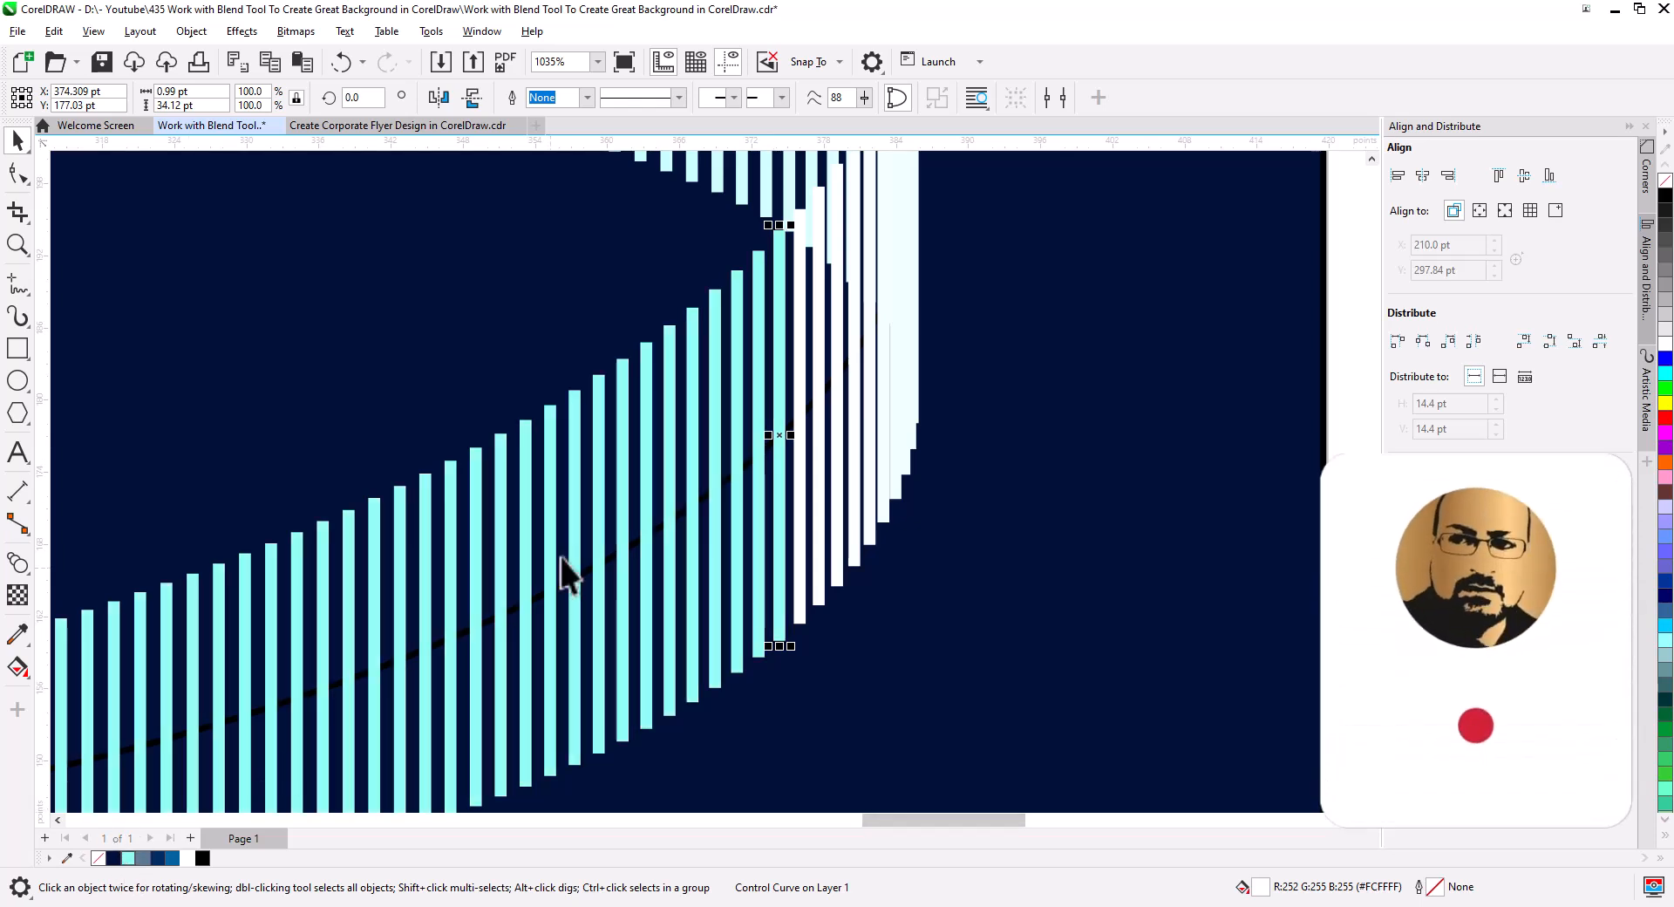
Split the lower-left ribbon's blend at a bar past the middle of its wide upper strand and fill it with blue #02629C.
{"action": "left_click", "coordinate": [928, 479]}
{"action": "scroll", "coordinate": [687, 546], "scroll_direction": "down", "scroll_amount": 3}
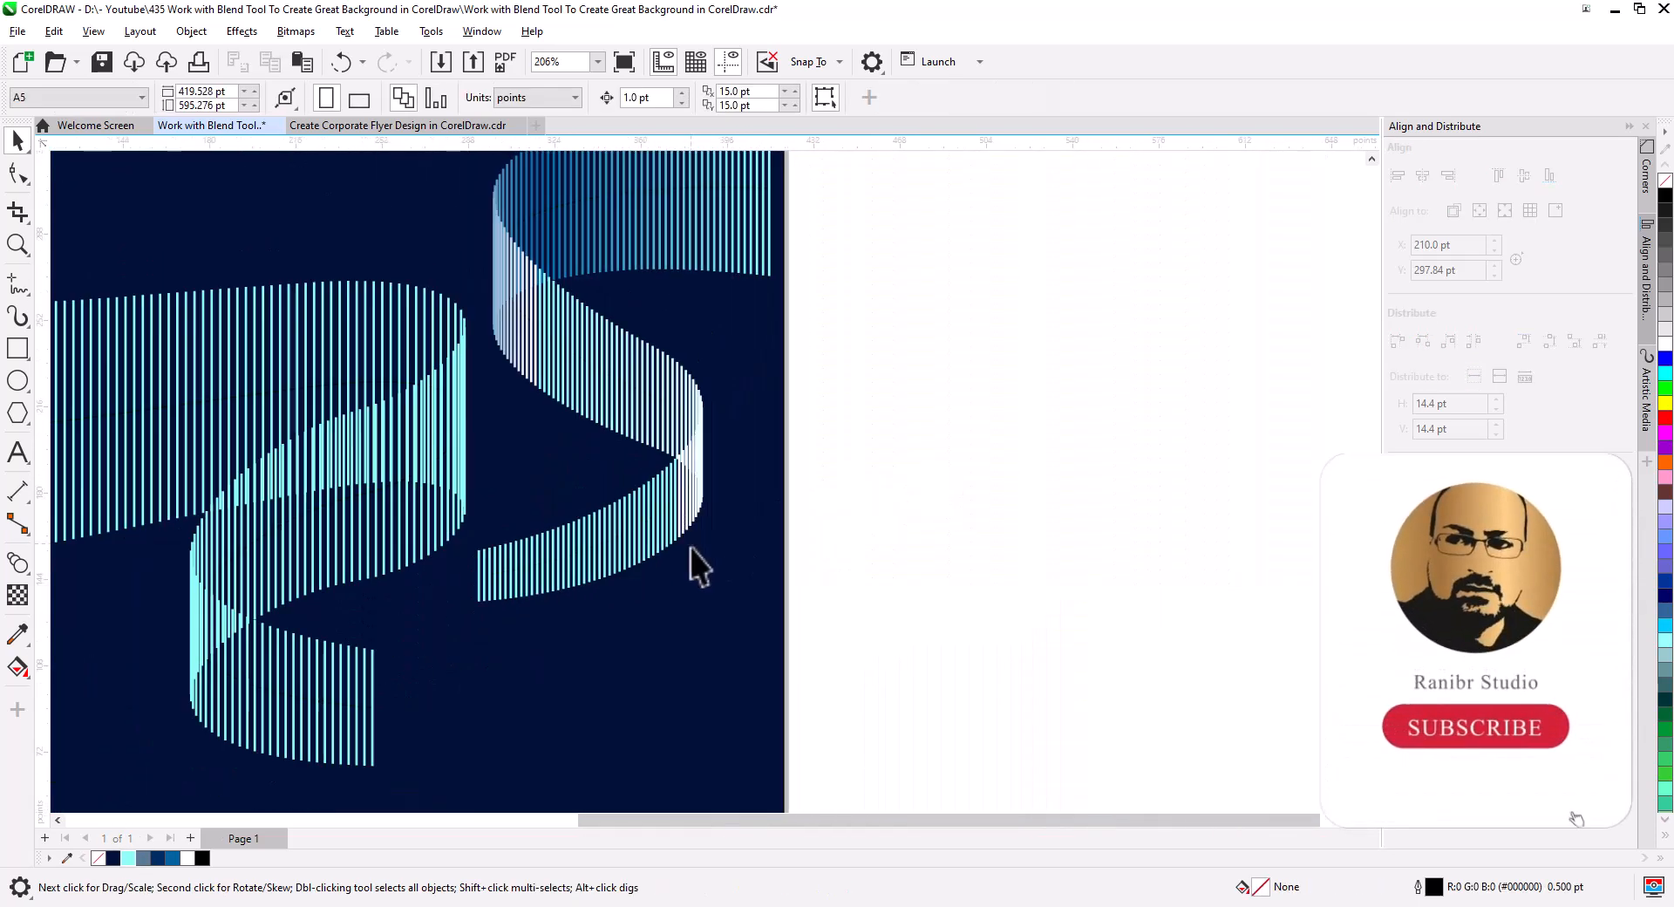
{"action": "left_click_drag", "start_coordinate": [587, 554], "coordinate": [735, 601]}
{"action": "left_click_drag", "start_coordinate": [640, 542], "coordinate": [714, 592]}
{"action": "key", "text": "space"}
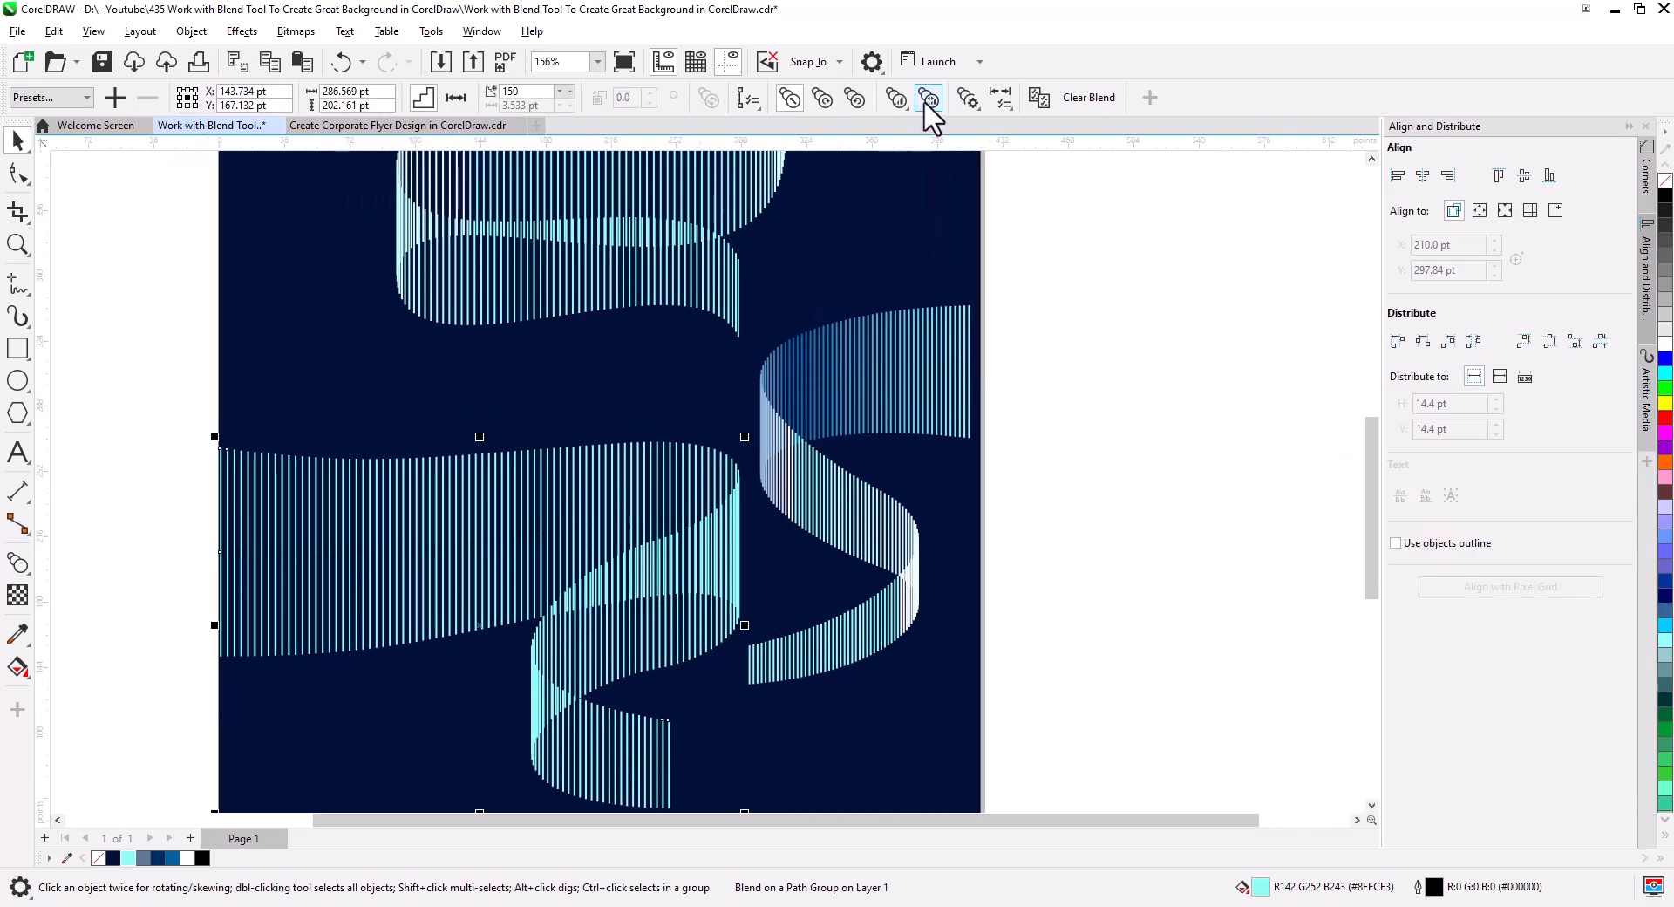
{"action": "left_click", "coordinate": [968, 101]}
{"action": "left_click", "coordinate": [1003, 127]}
{"action": "left_click", "coordinate": [544, 478]}
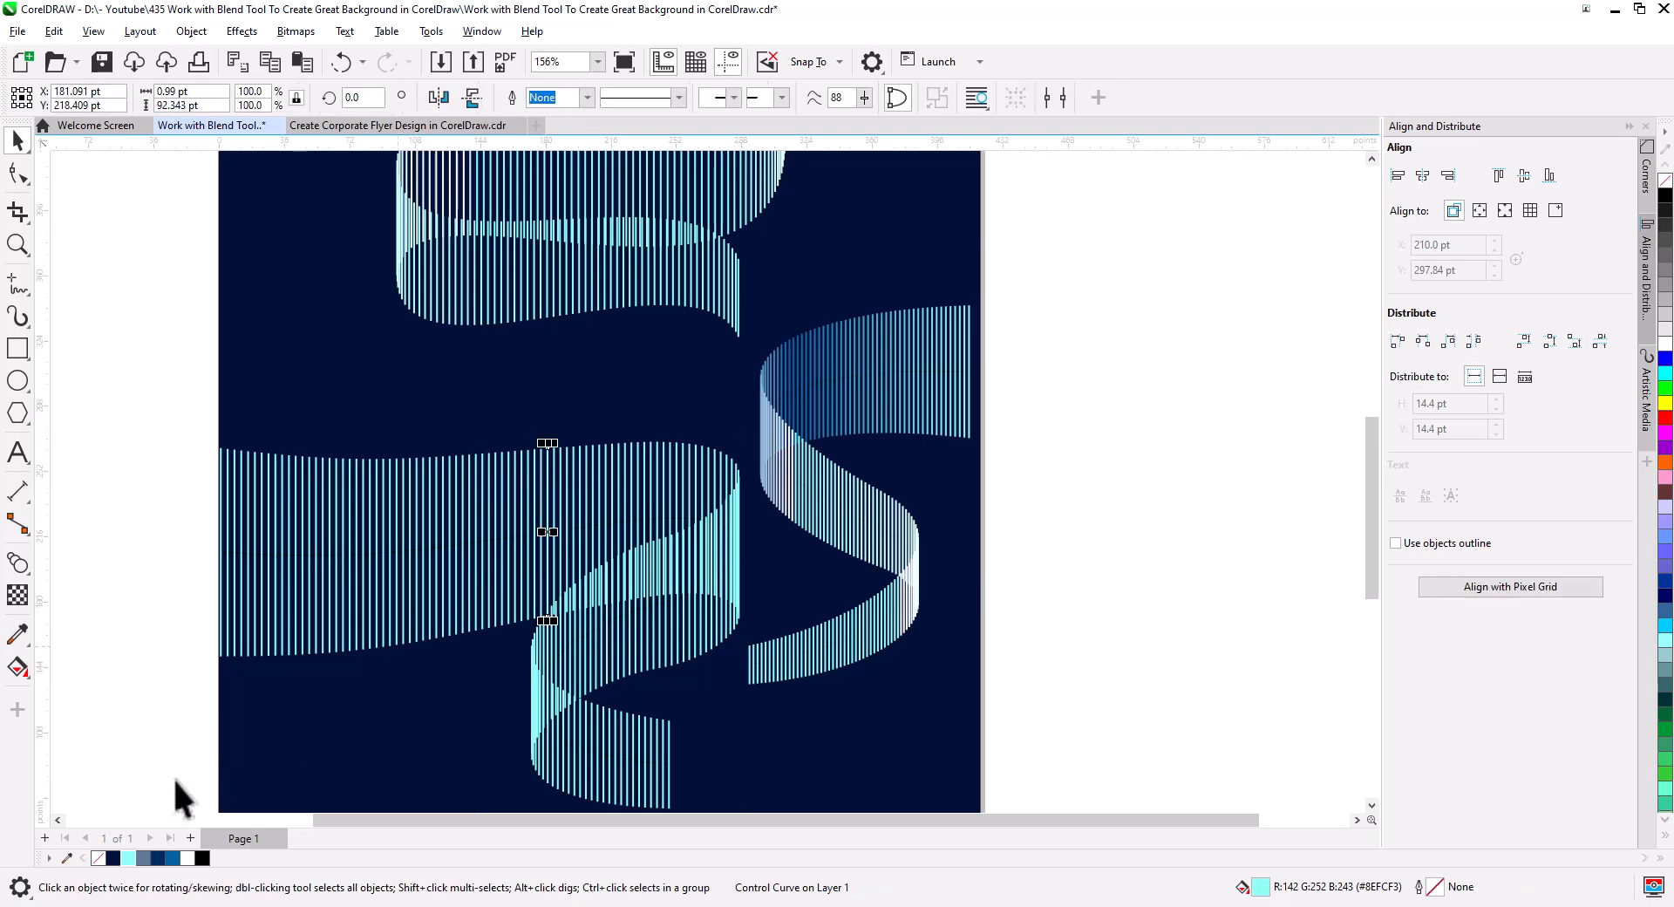
{"action": "left_click", "coordinate": [174, 857]}
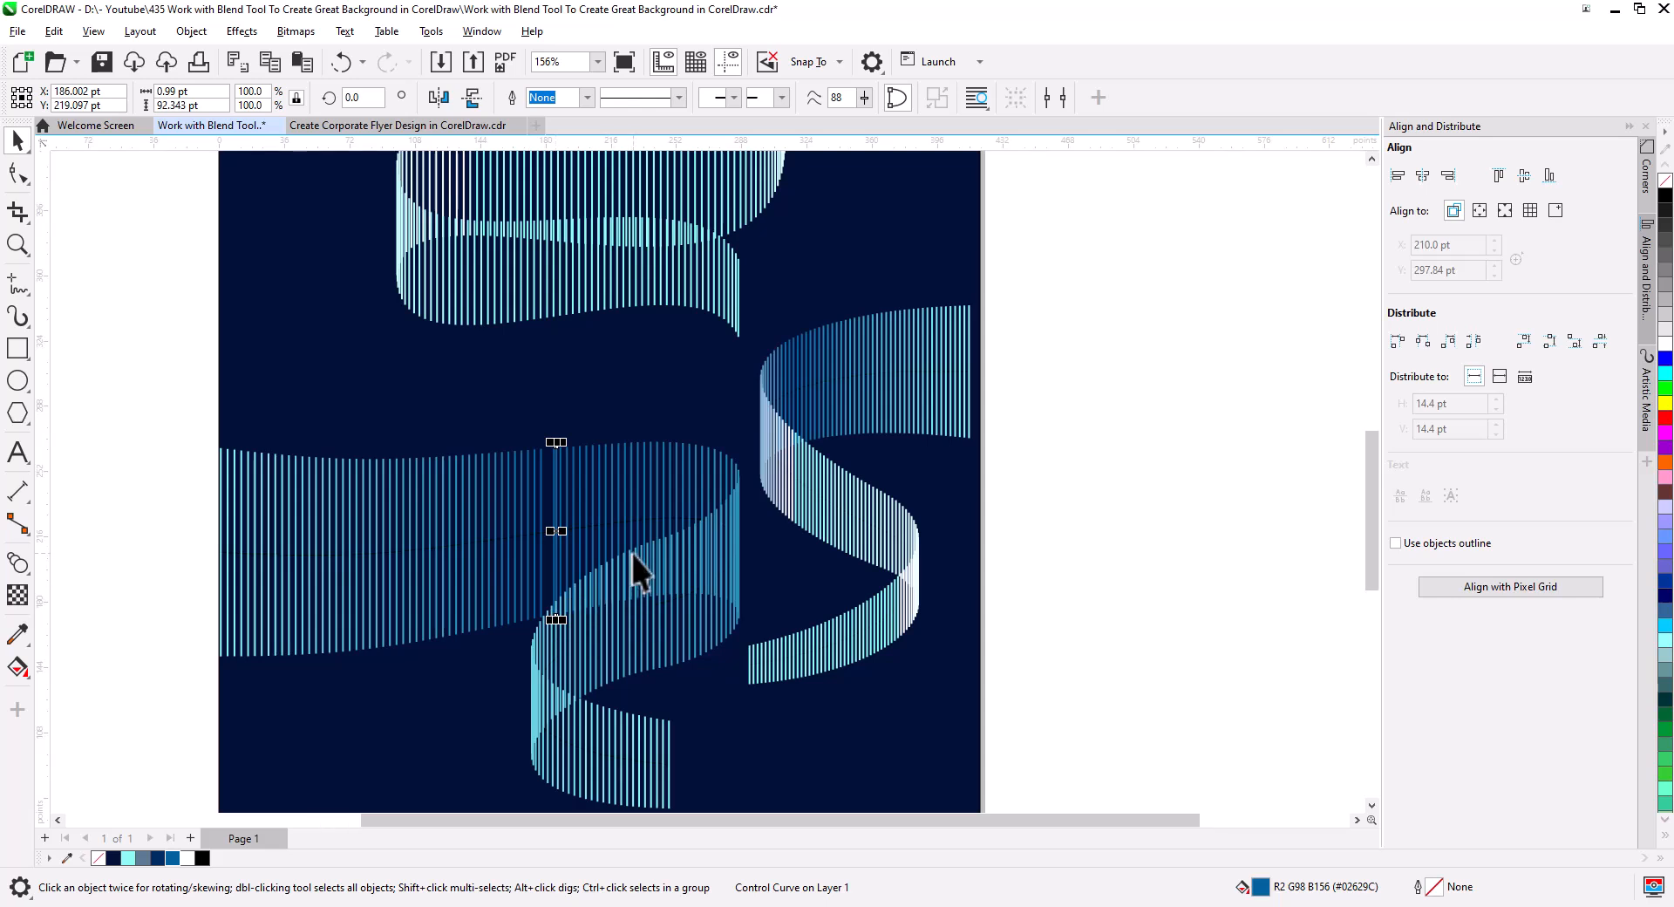
Split the lower-left ribbon's blend at a bar on the middle strand left of the right bend and fill it with white #FFFFFF.
{"action": "scroll", "coordinate": [631, 553], "scroll_direction": "up", "scroll_amount": 2}
{"action": "left_click_drag", "start_coordinate": [738, 573], "coordinate": [702, 593]}
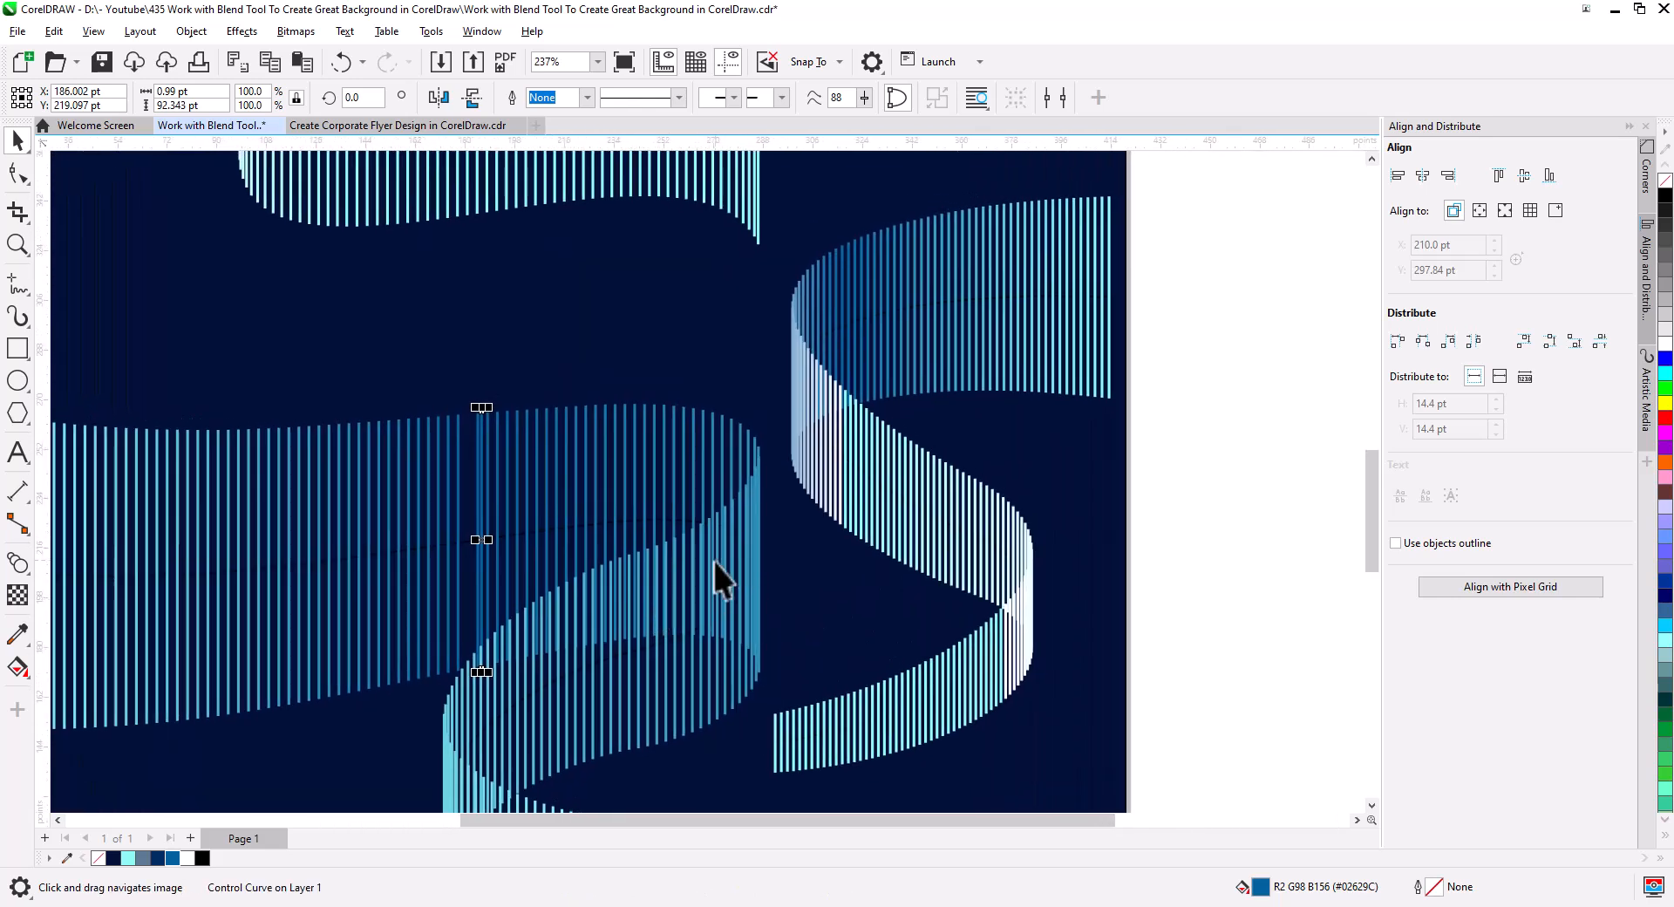
{"action": "scroll", "coordinate": [701, 567], "scroll_direction": "up", "scroll_amount": 1}
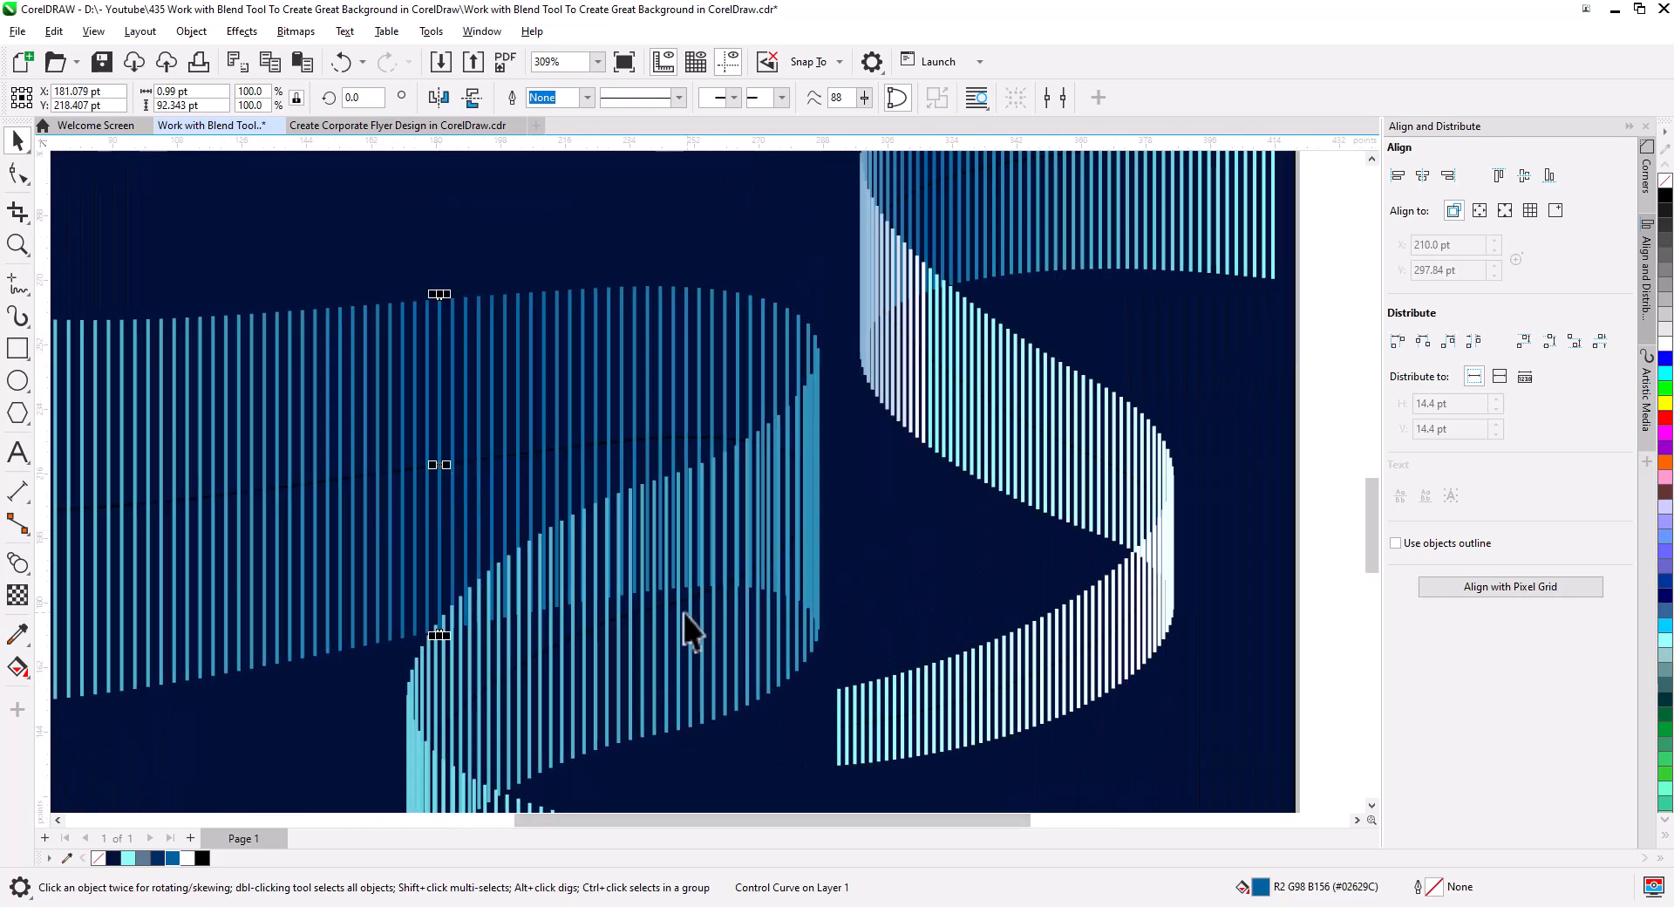
{"action": "left_click", "coordinate": [683, 612]}
{"action": "left_click", "coordinate": [703, 640]}
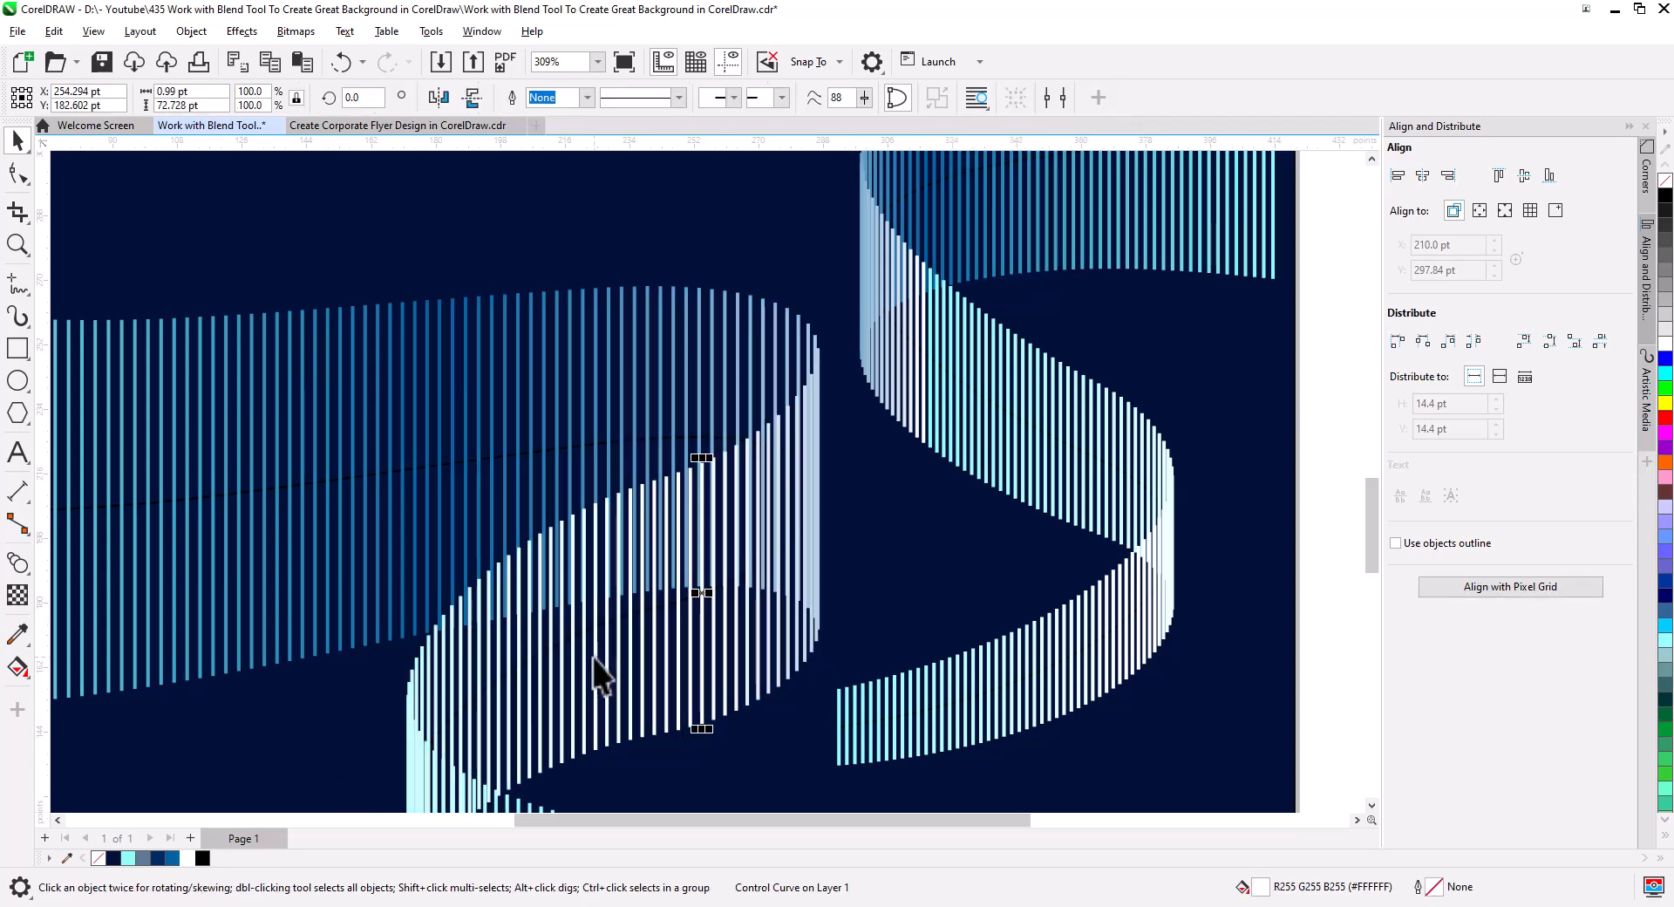
Split the lower-left ribbon's blend at a bar near the center of the middle strand and fill it with light cyan #8EFCF3.
{"action": "left_click_drag", "start_coordinate": [644, 625], "coordinate": [616, 366]}
{"action": "left_click", "coordinate": [617, 367]}
{"action": "left_click", "coordinate": [555, 390]}
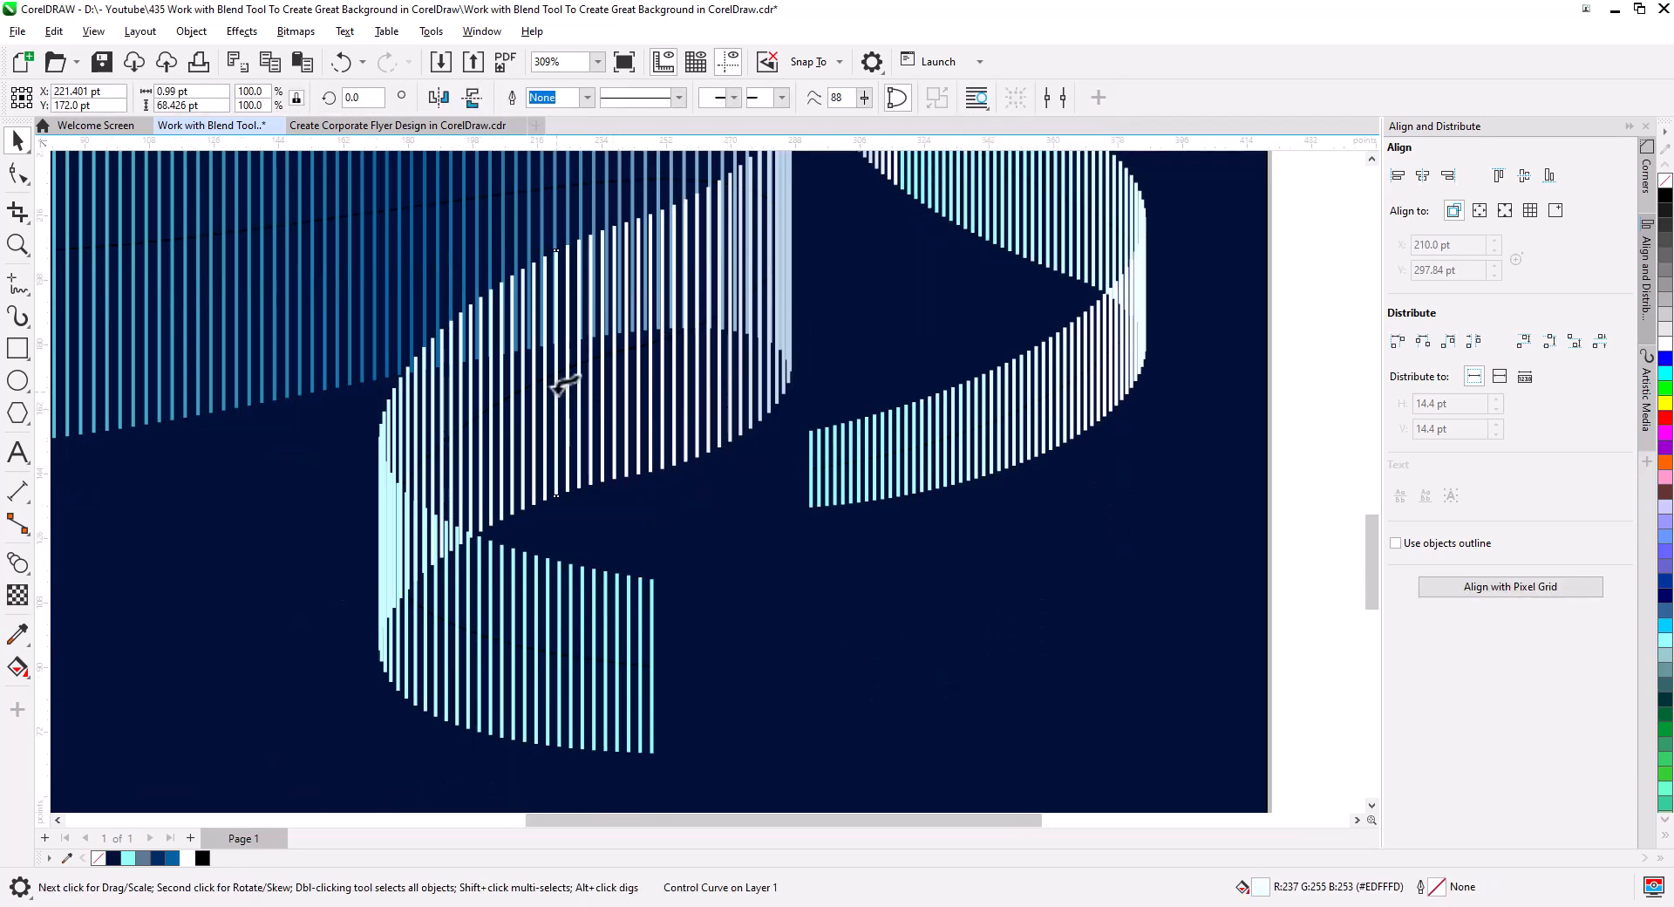
{"action": "left_click", "coordinate": [128, 858]}
Review the colored ribbons across the whole page and check the upper ribbon's objects.
{"action": "left_click", "coordinate": [727, 724]}
{"action": "scroll", "coordinate": [731, 518], "scroll_direction": "down", "scroll_amount": 4}
{"action": "left_click_drag", "start_coordinate": [727, 516], "coordinate": [751, 767]}
{"action": "scroll", "coordinate": [765, 414], "scroll_direction": "up", "scroll_amount": 2}
{"action": "scroll", "coordinate": [759, 453], "scroll_direction": "down", "scroll_amount": 4}
{"action": "left_click_drag", "start_coordinate": [791, 596], "coordinate": [751, 529]}
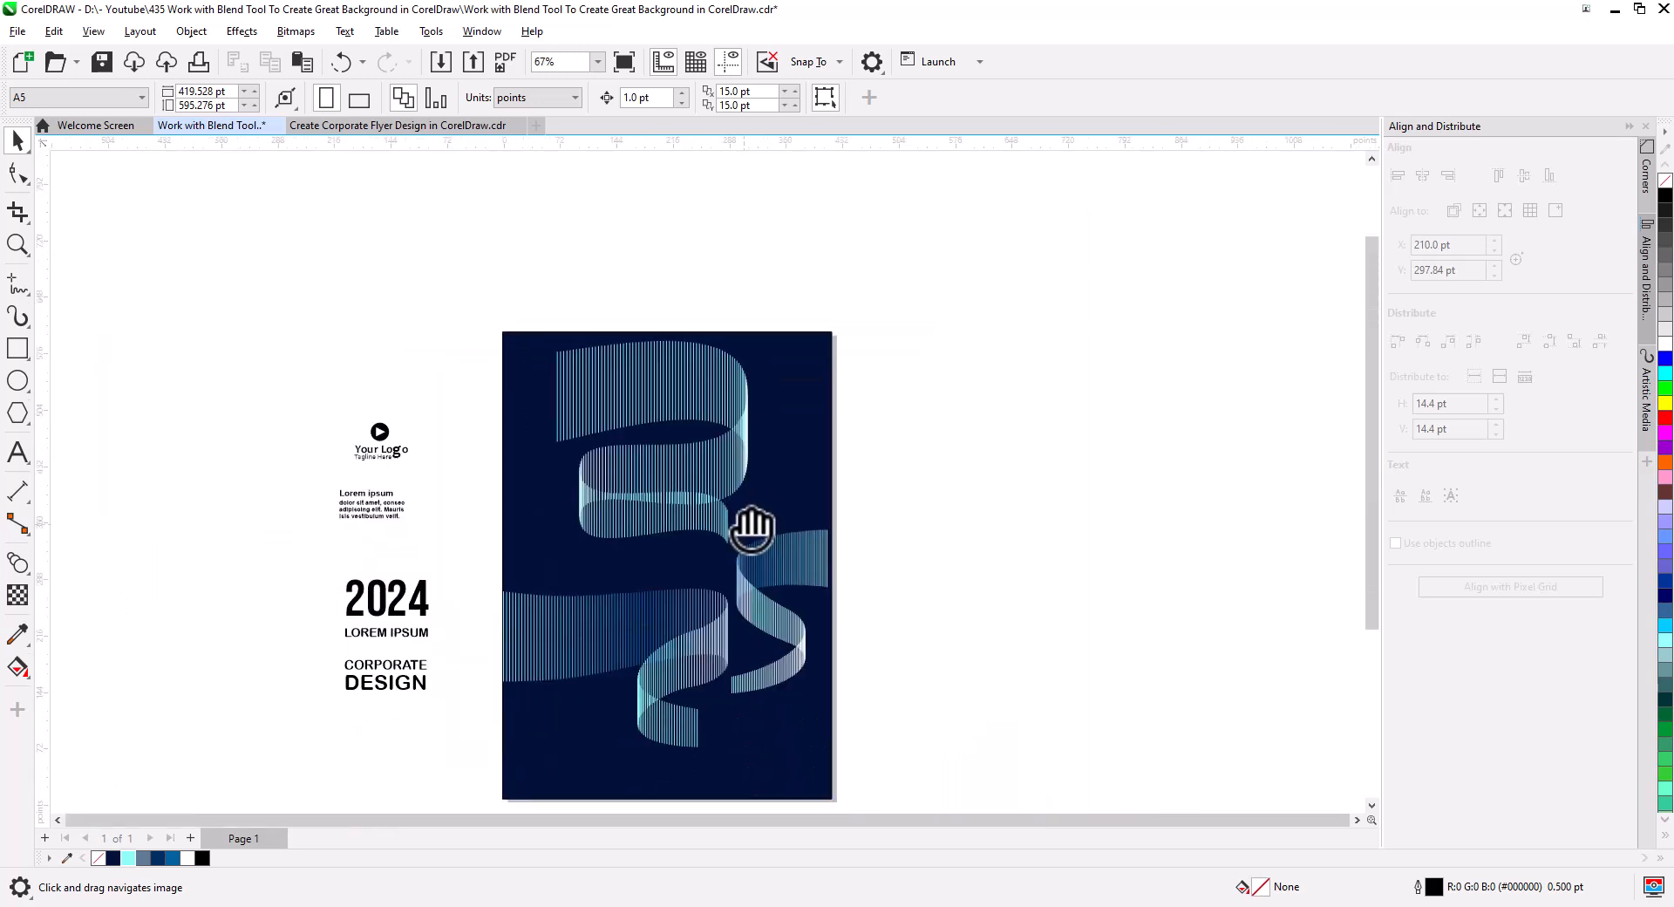
{"action": "left_click", "coordinate": [705, 535]}
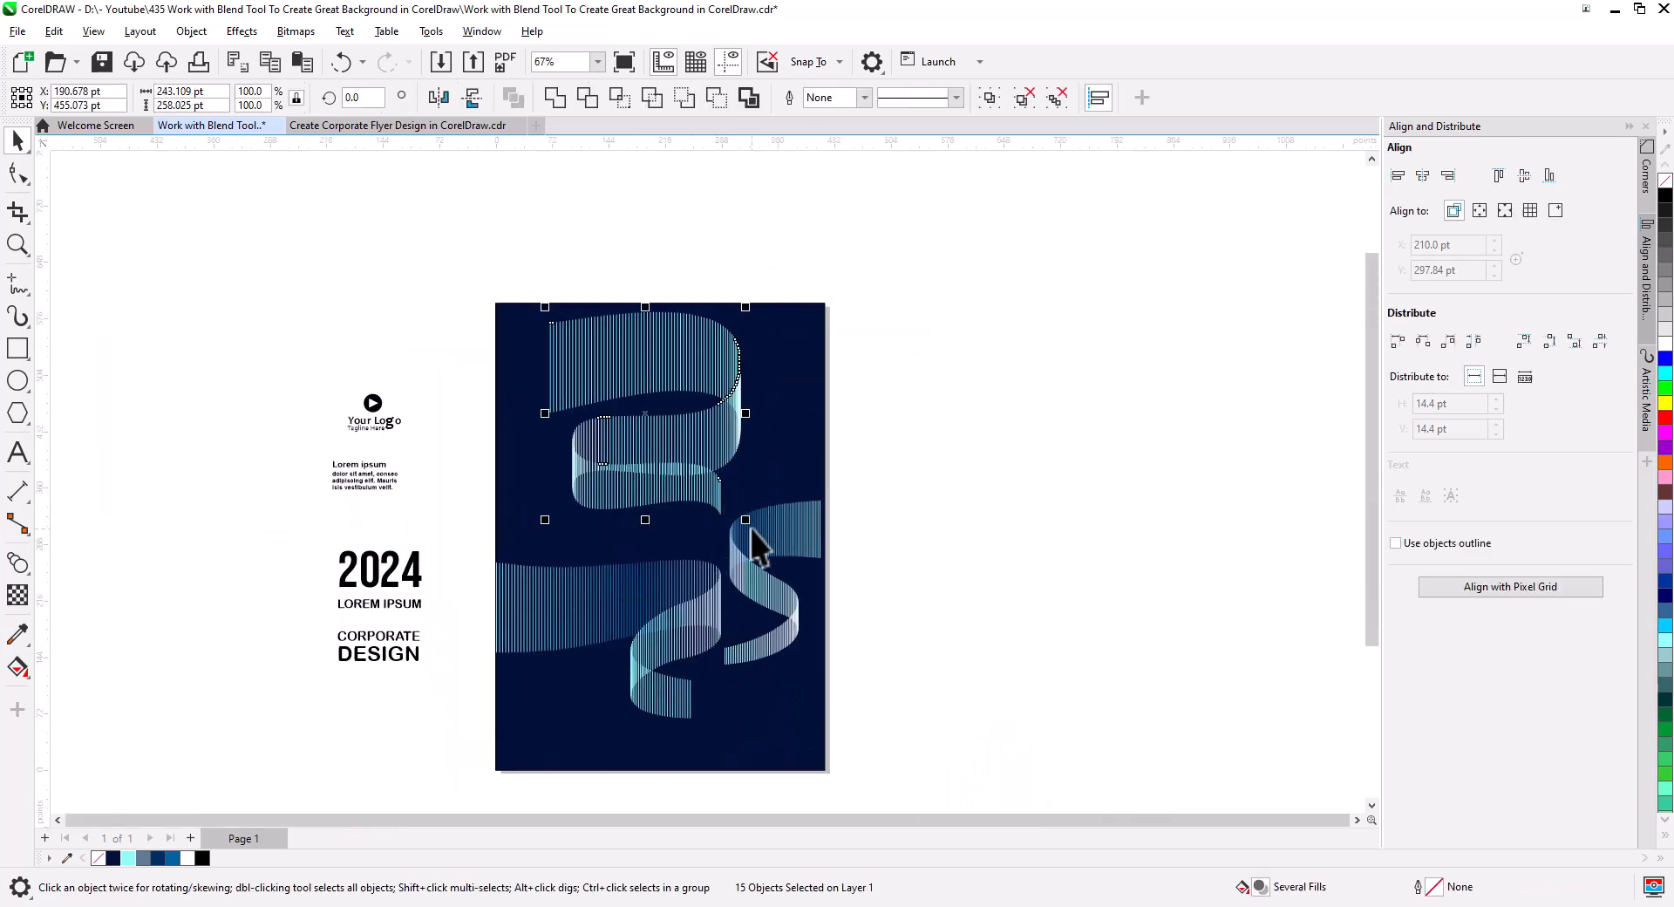
{"action": "right_click", "coordinate": [667, 532]}
{"action": "key", "text": "Escape"}
{"action": "key", "text": "Escape"}
Draw a flat ellipse about 420 pt wide and 12 pt high across the page below the ribbons, filled with blue #02629C and without outline.
{"action": "scroll", "coordinate": [813, 601], "scroll_direction": "up", "scroll_amount": 4}
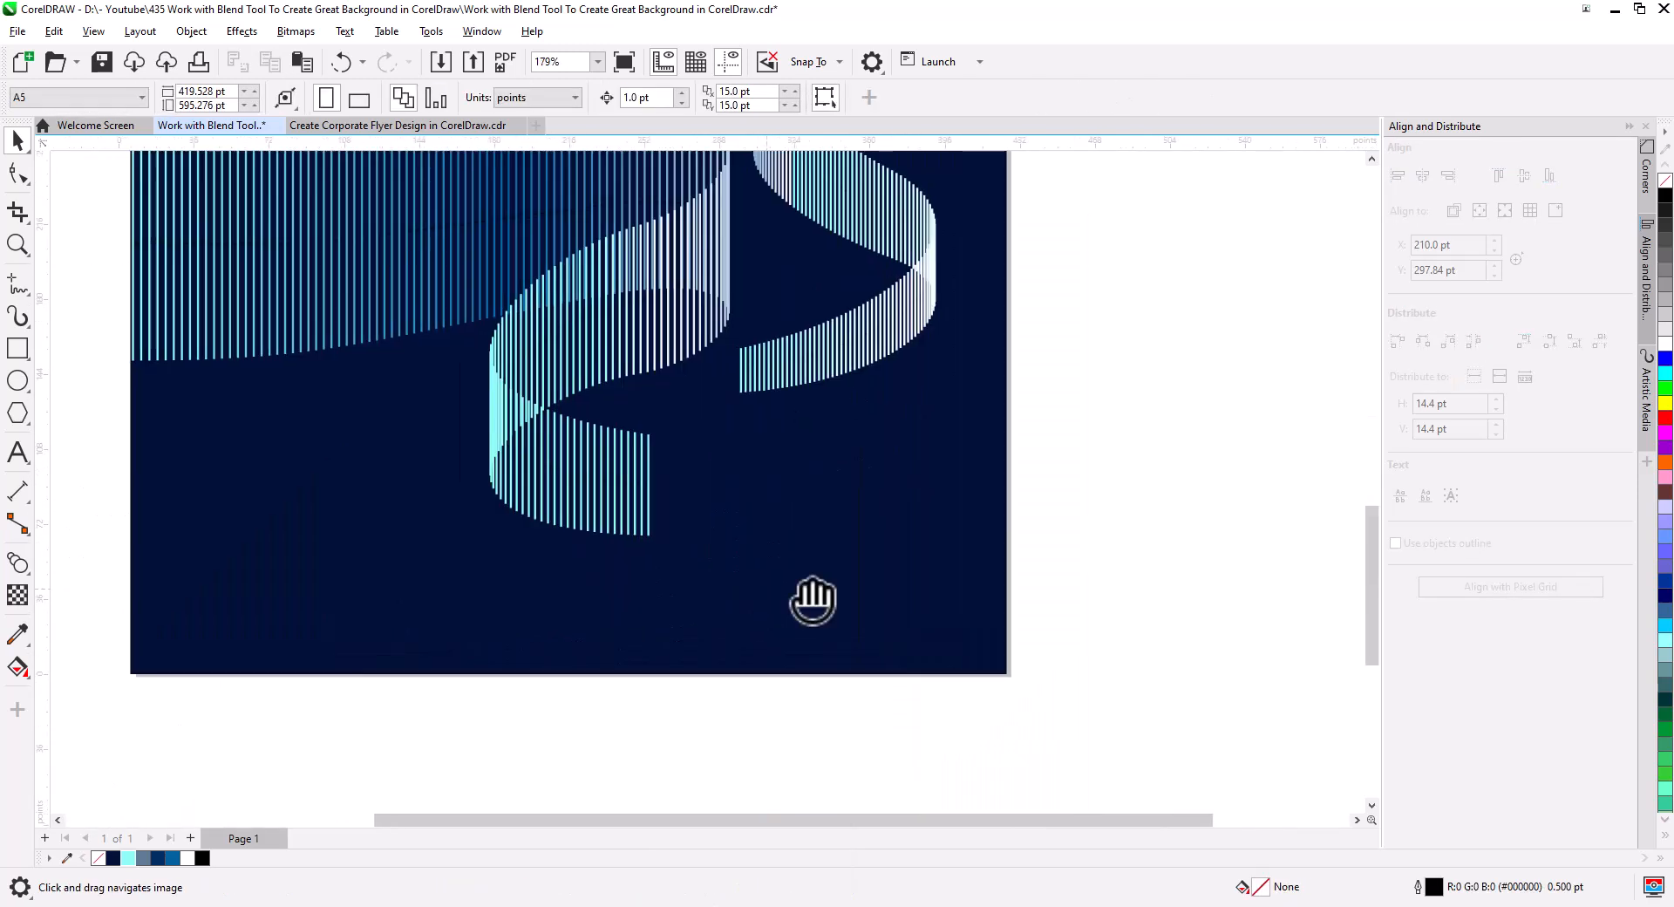
{"action": "left_click", "coordinate": [17, 348]}
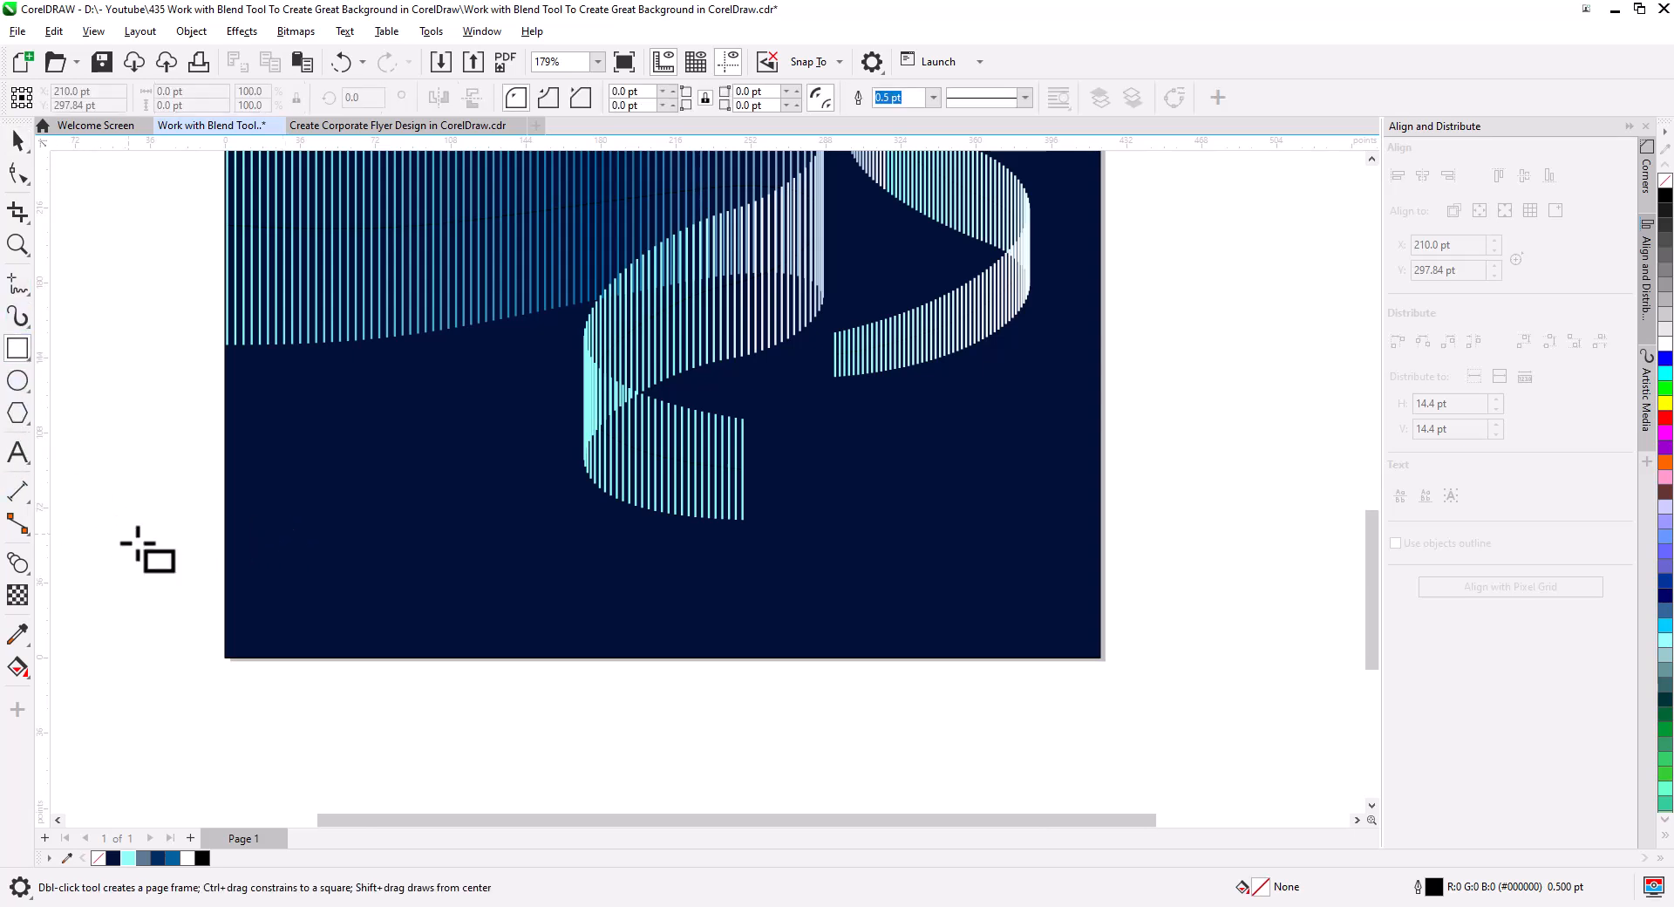
{"action": "left_click", "coordinate": [17, 380]}
{"action": "left_click_drag", "start_coordinate": [225, 553], "coordinate": [1100, 579]}
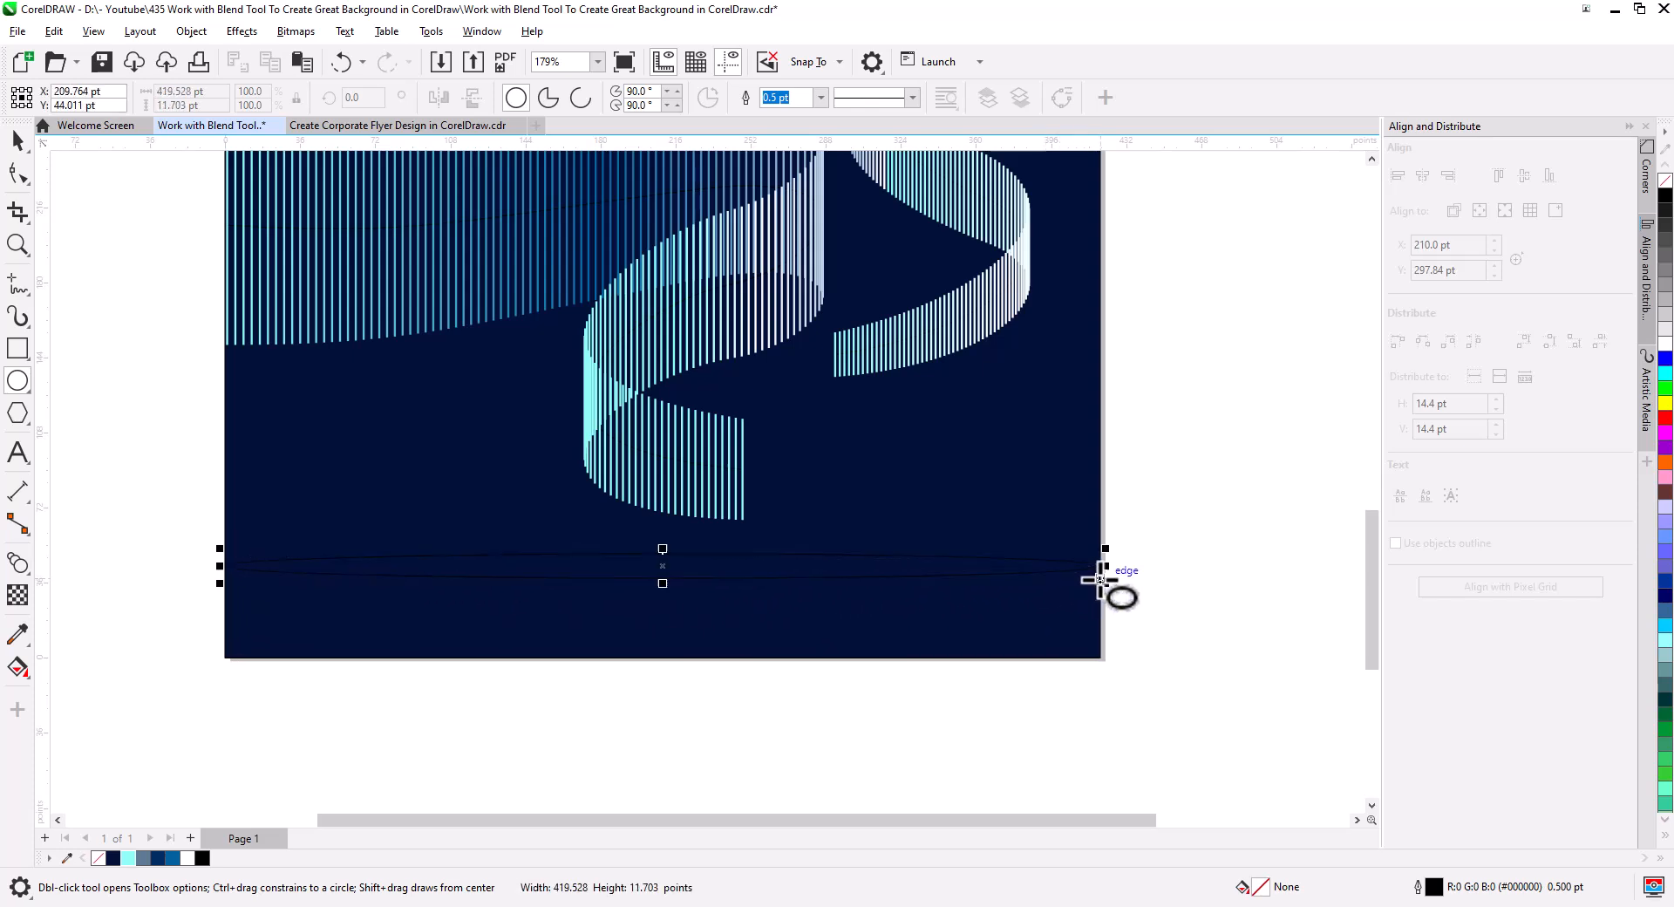
{"action": "left_click", "coordinate": [18, 140]}
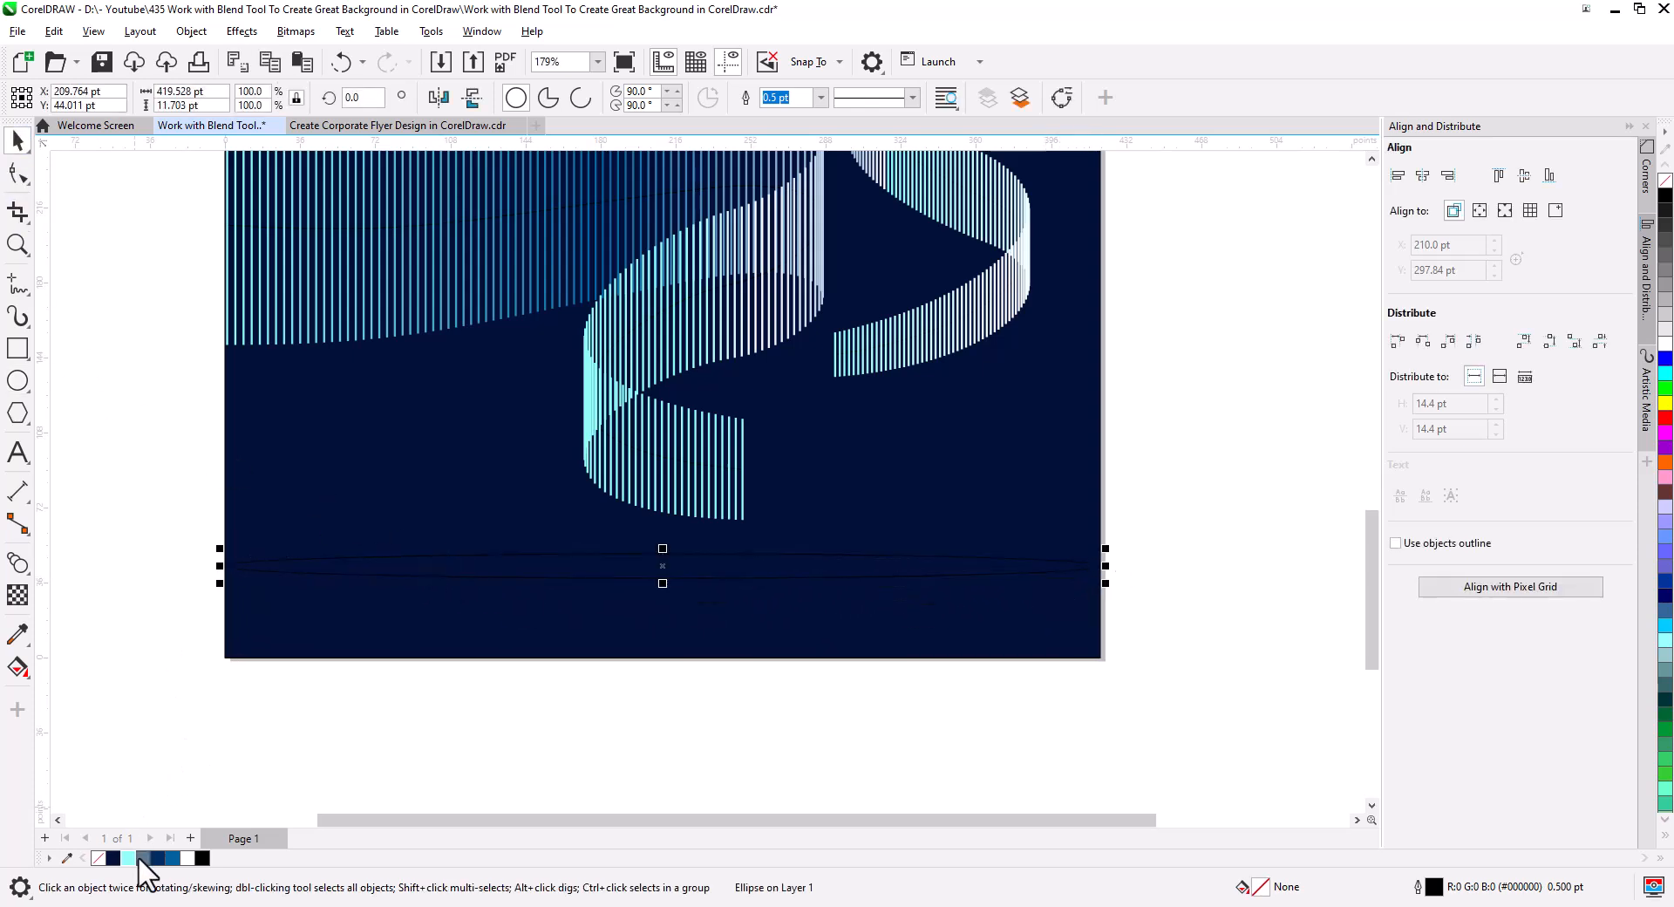
{"action": "left_click", "coordinate": [171, 858]}
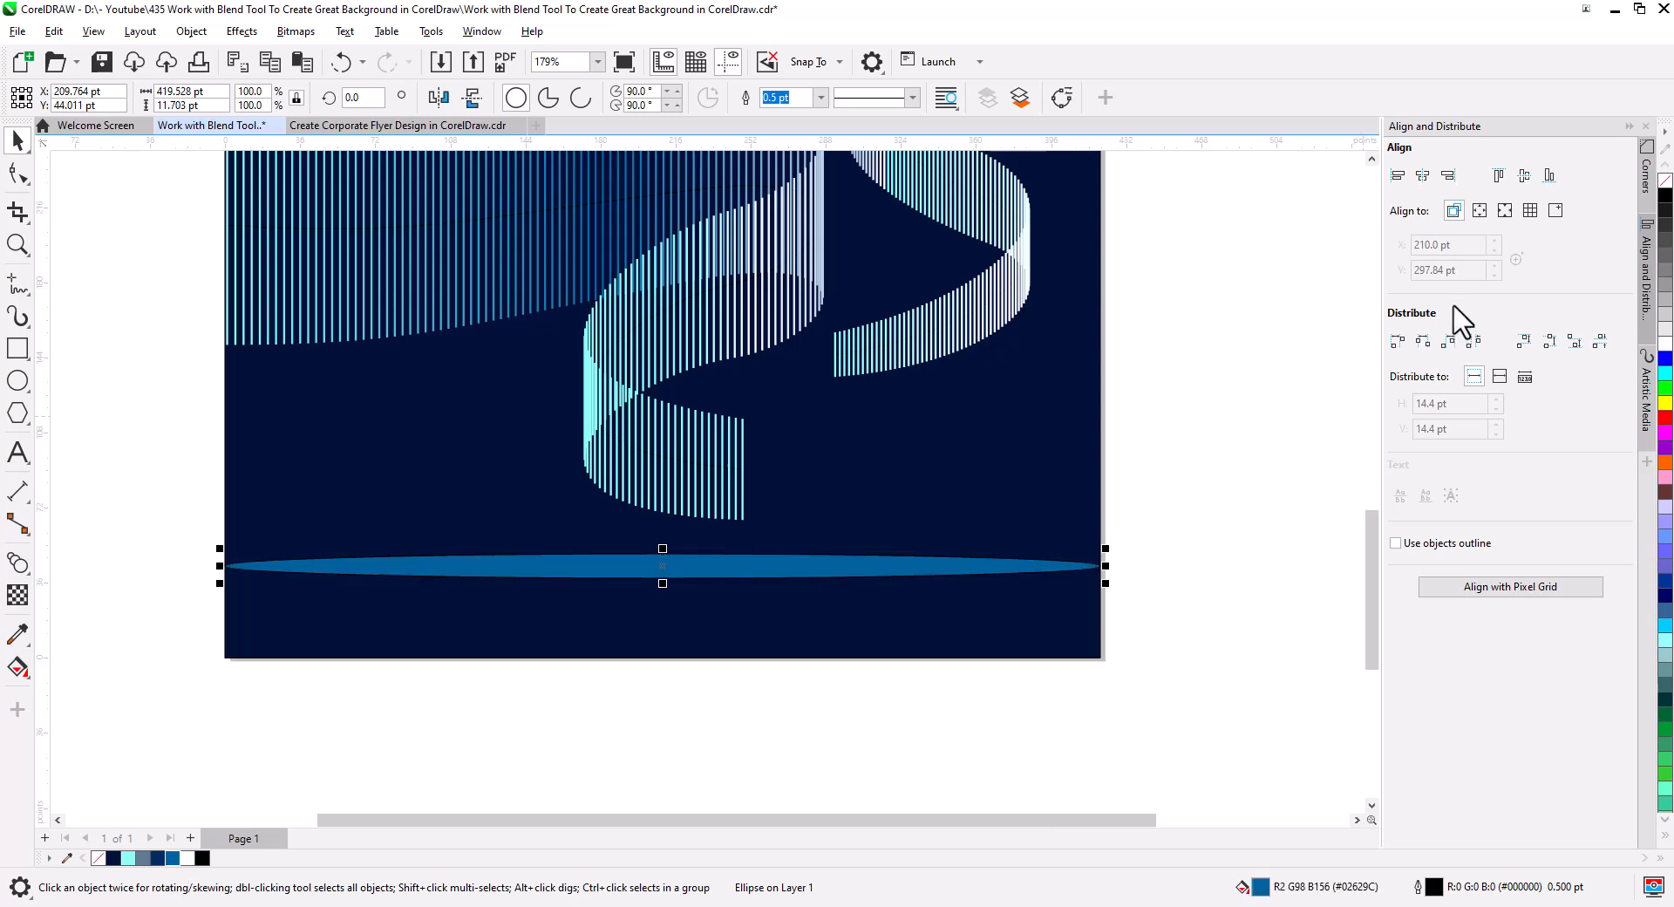
{"action": "right_click", "coordinate": [1665, 179]}
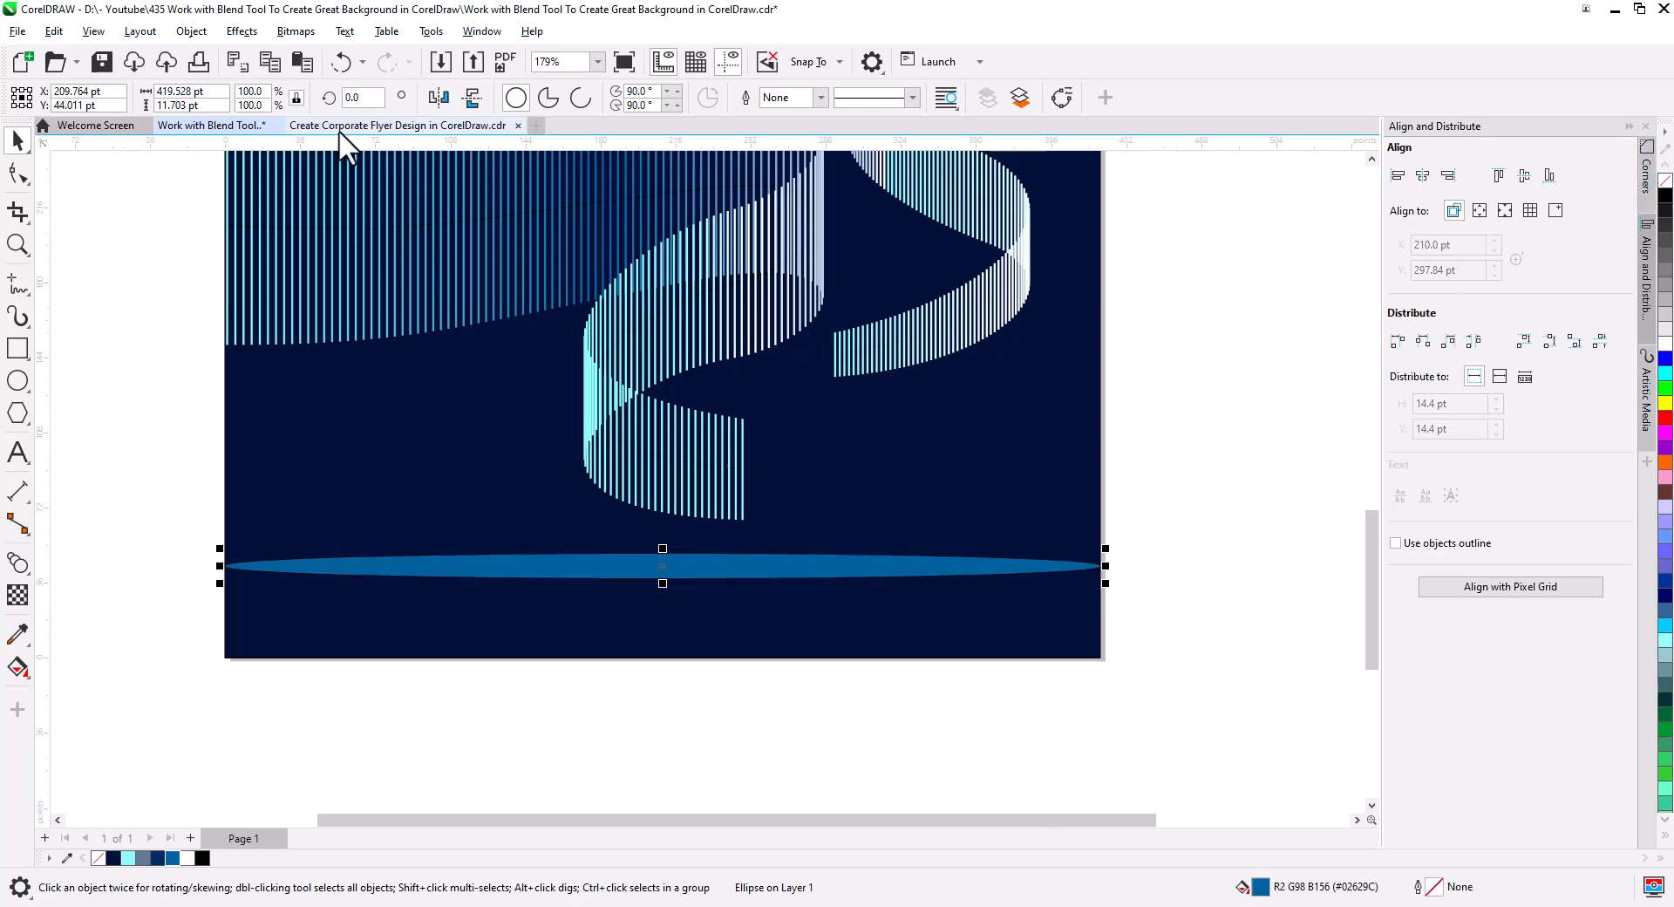
Apply a Gaussian Blur with a radius of 57.8 pixels to the blue ellipse.
{"action": "left_click", "coordinate": [241, 31]}
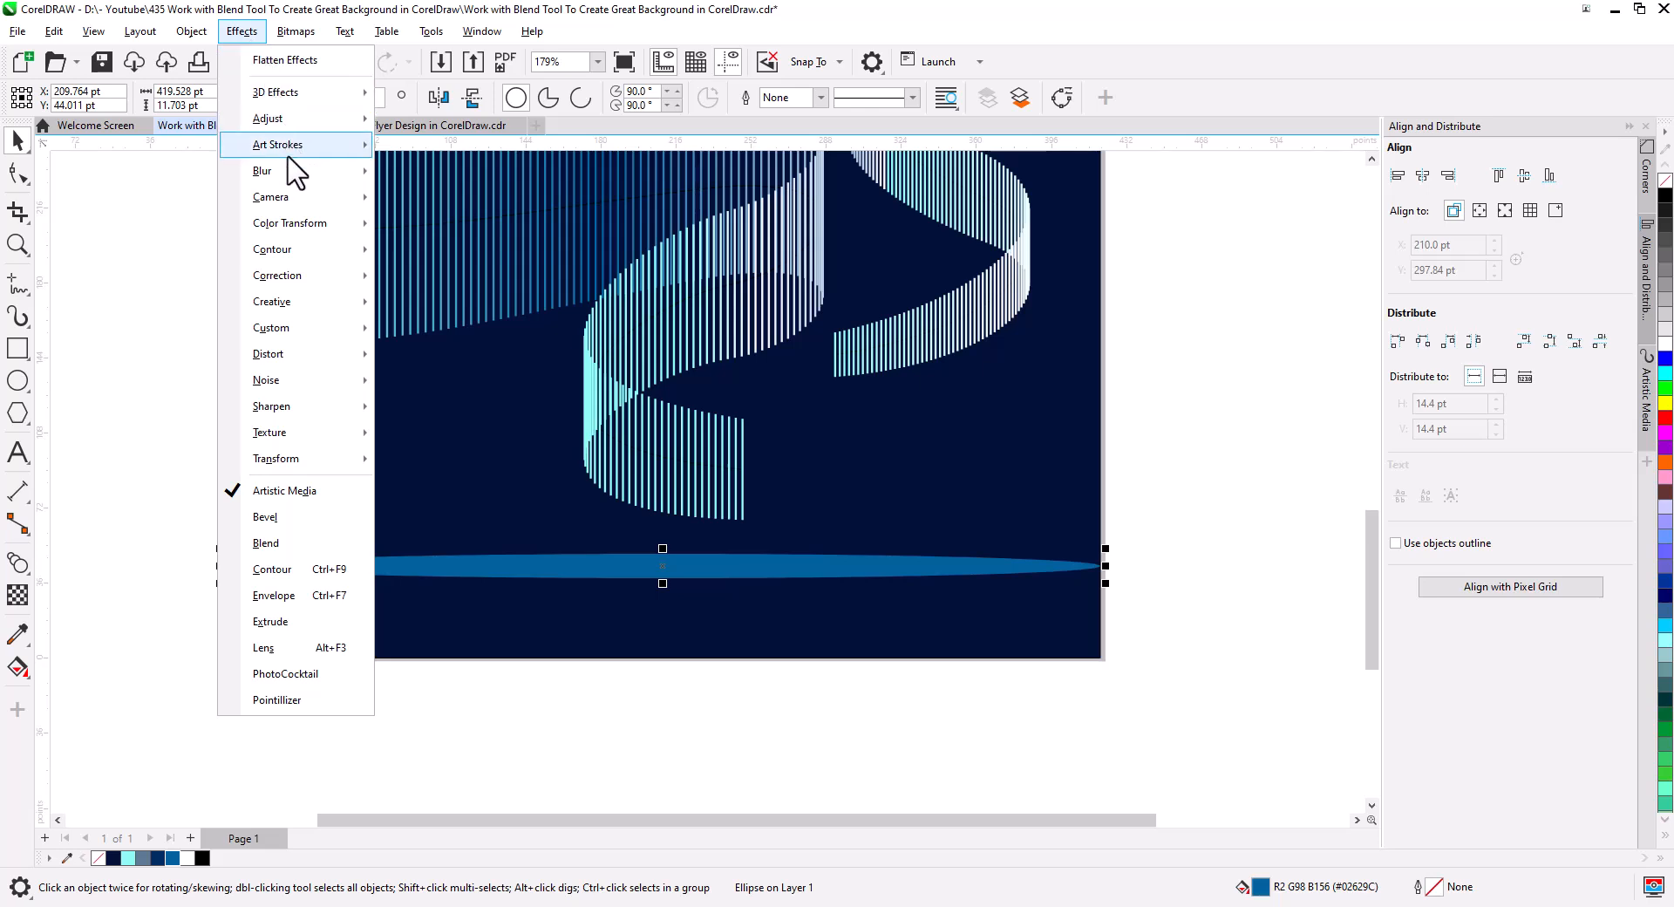
{"action": "mouse_move", "coordinate": [288, 174]}
{"action": "left_click", "coordinate": [463, 270]}
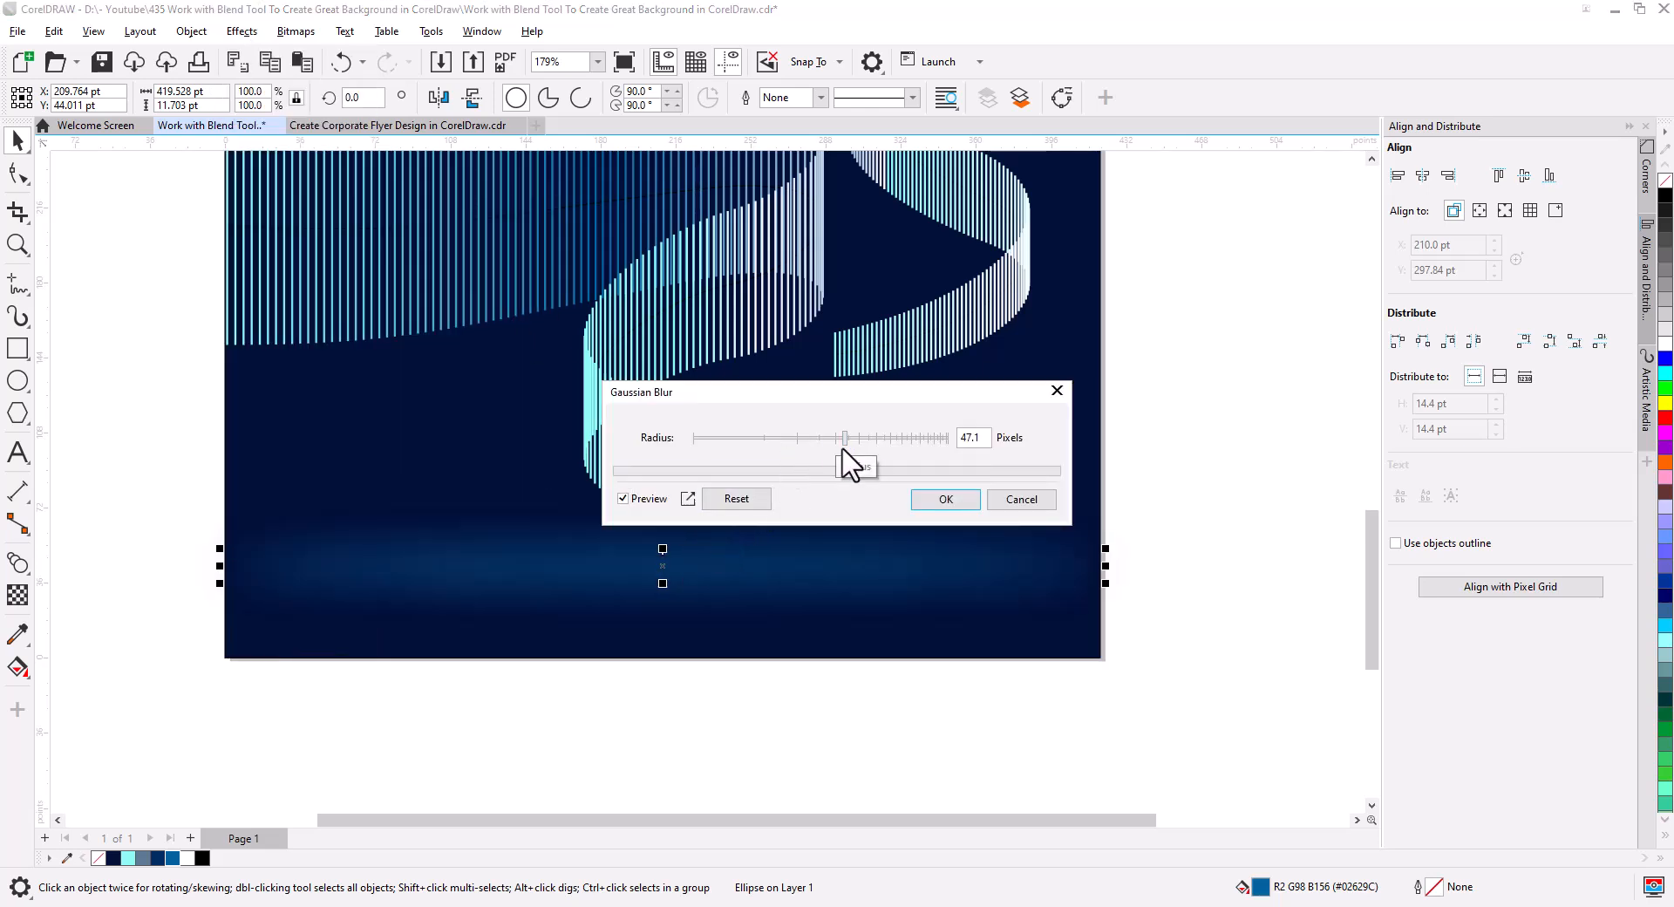
{"action": "left_click", "coordinate": [857, 437]}
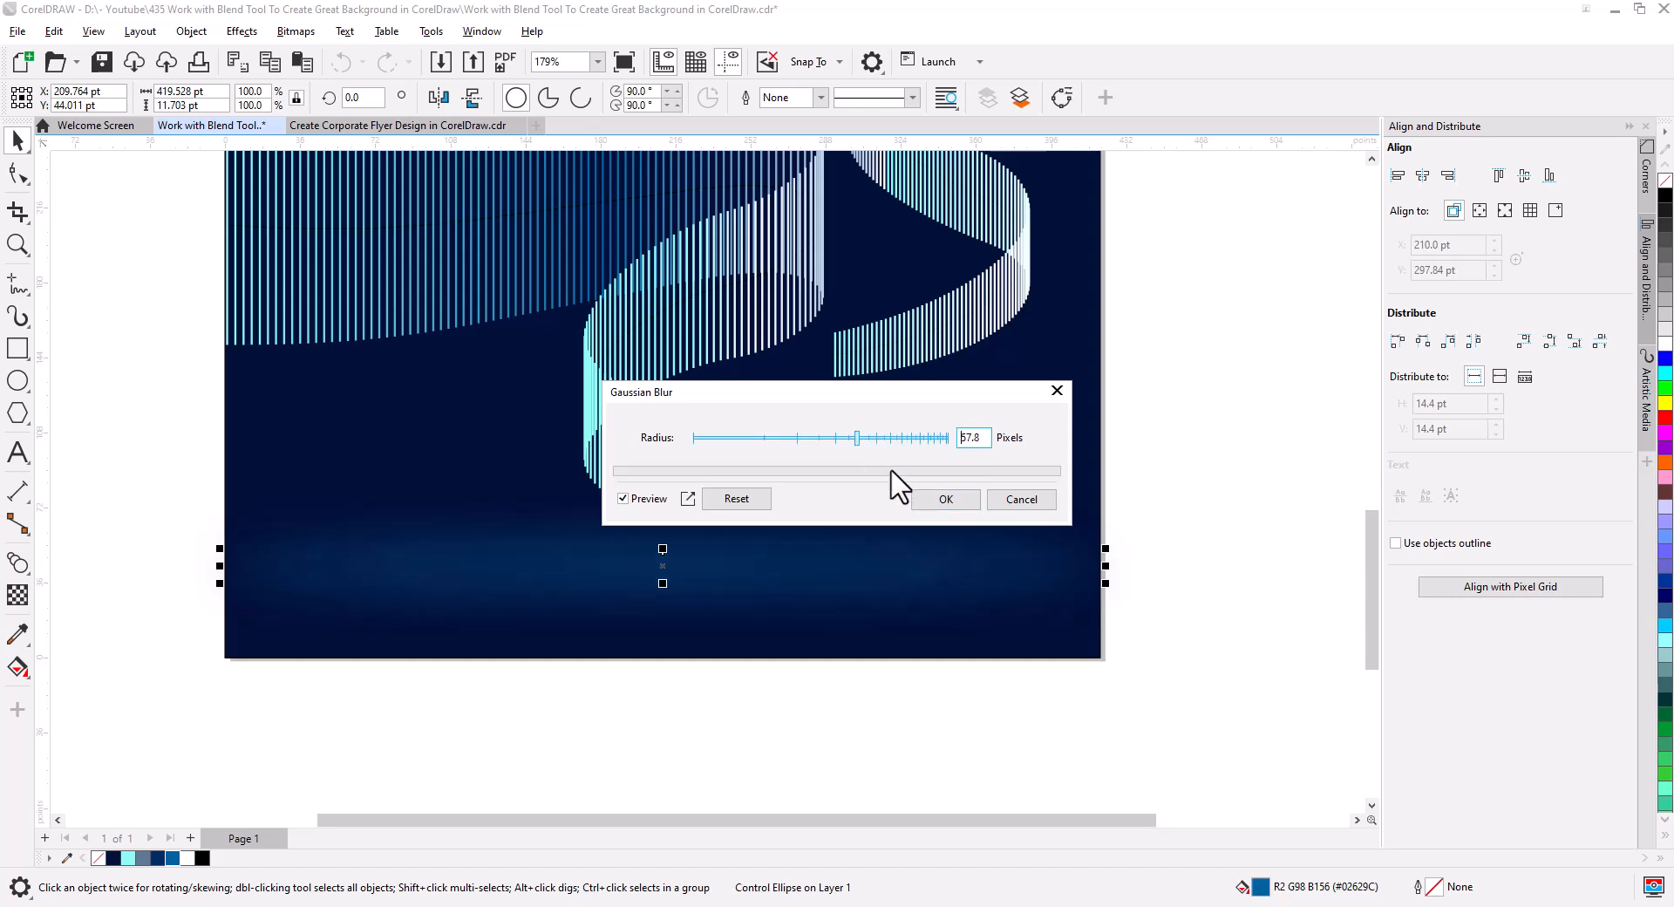
{"action": "left_click", "coordinate": [945, 499]}
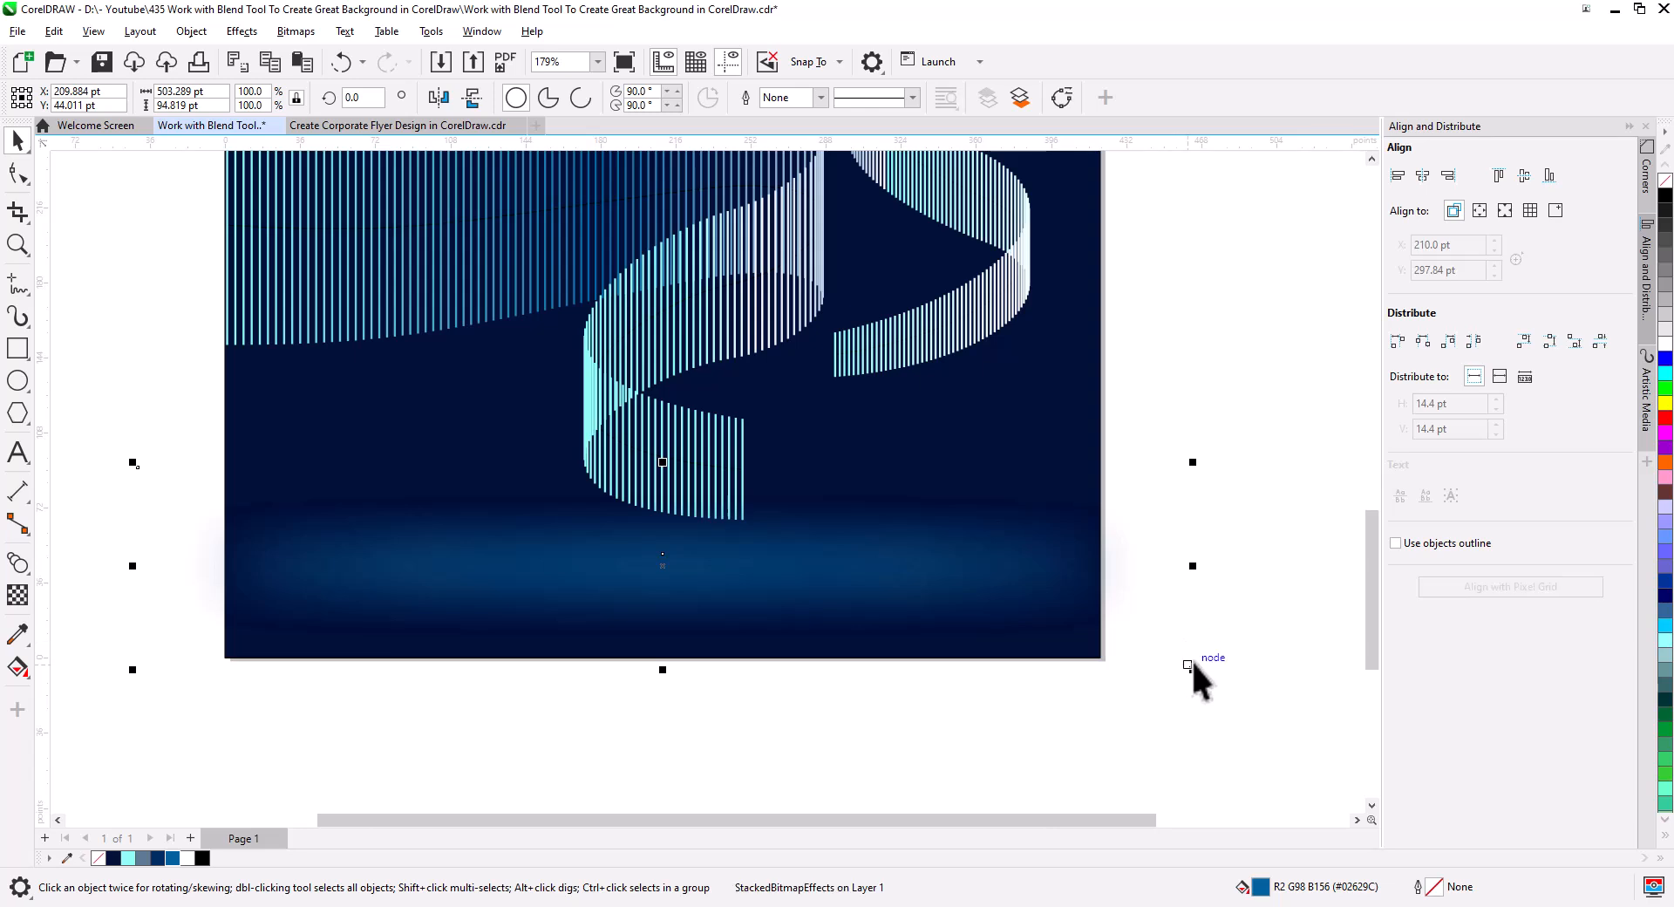
Add a centered, smaller light cyan #8EFCF3 copy of the blurred ellipse and set its Gaussian Blur radius to 31.8 pixels.
{"action": "left_click_drag", "start_coordinate": [1194, 669], "coordinate": [979, 651]}
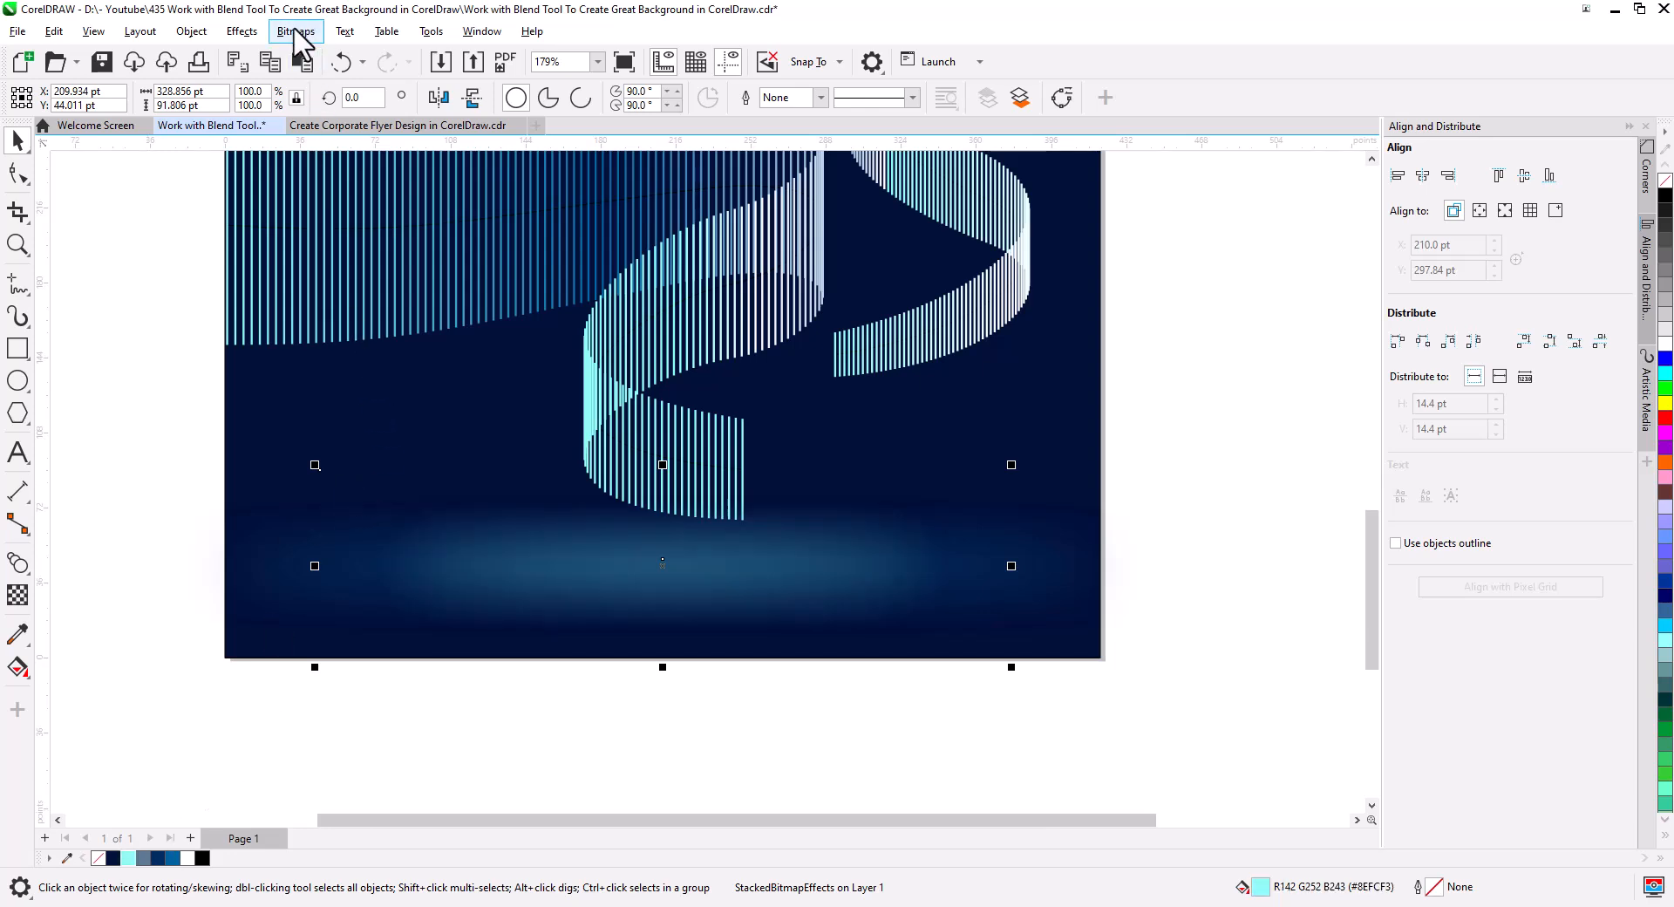
{"action": "left_click", "coordinate": [244, 34]}
{"action": "mouse_move", "coordinate": [297, 170]}
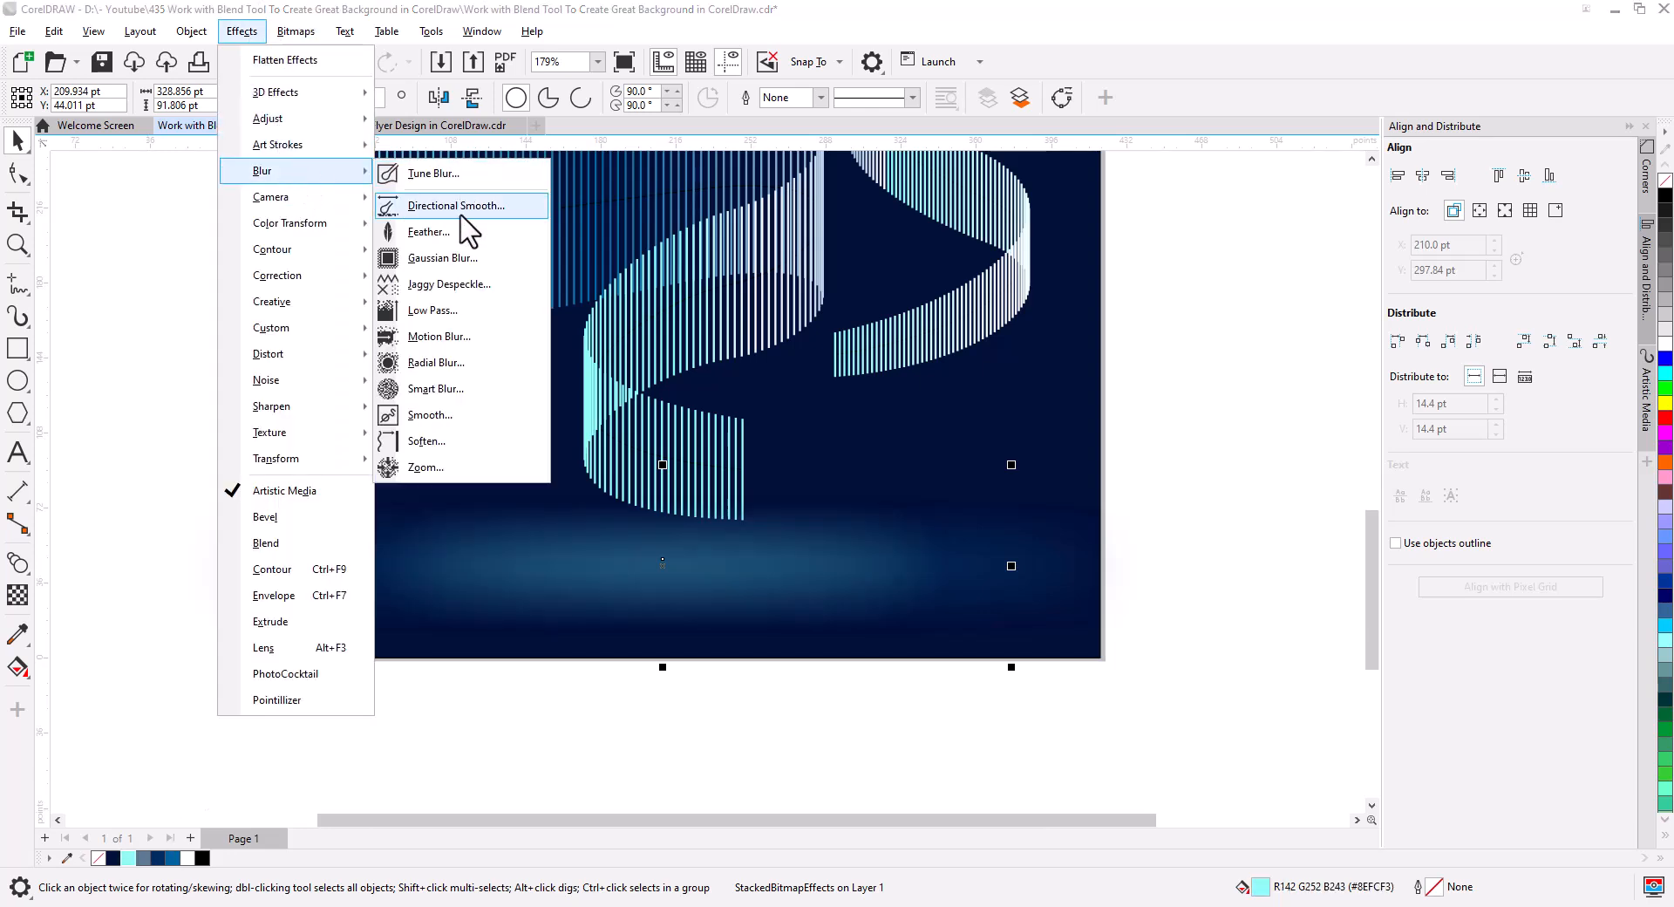
{"action": "left_click", "coordinate": [443, 258]}
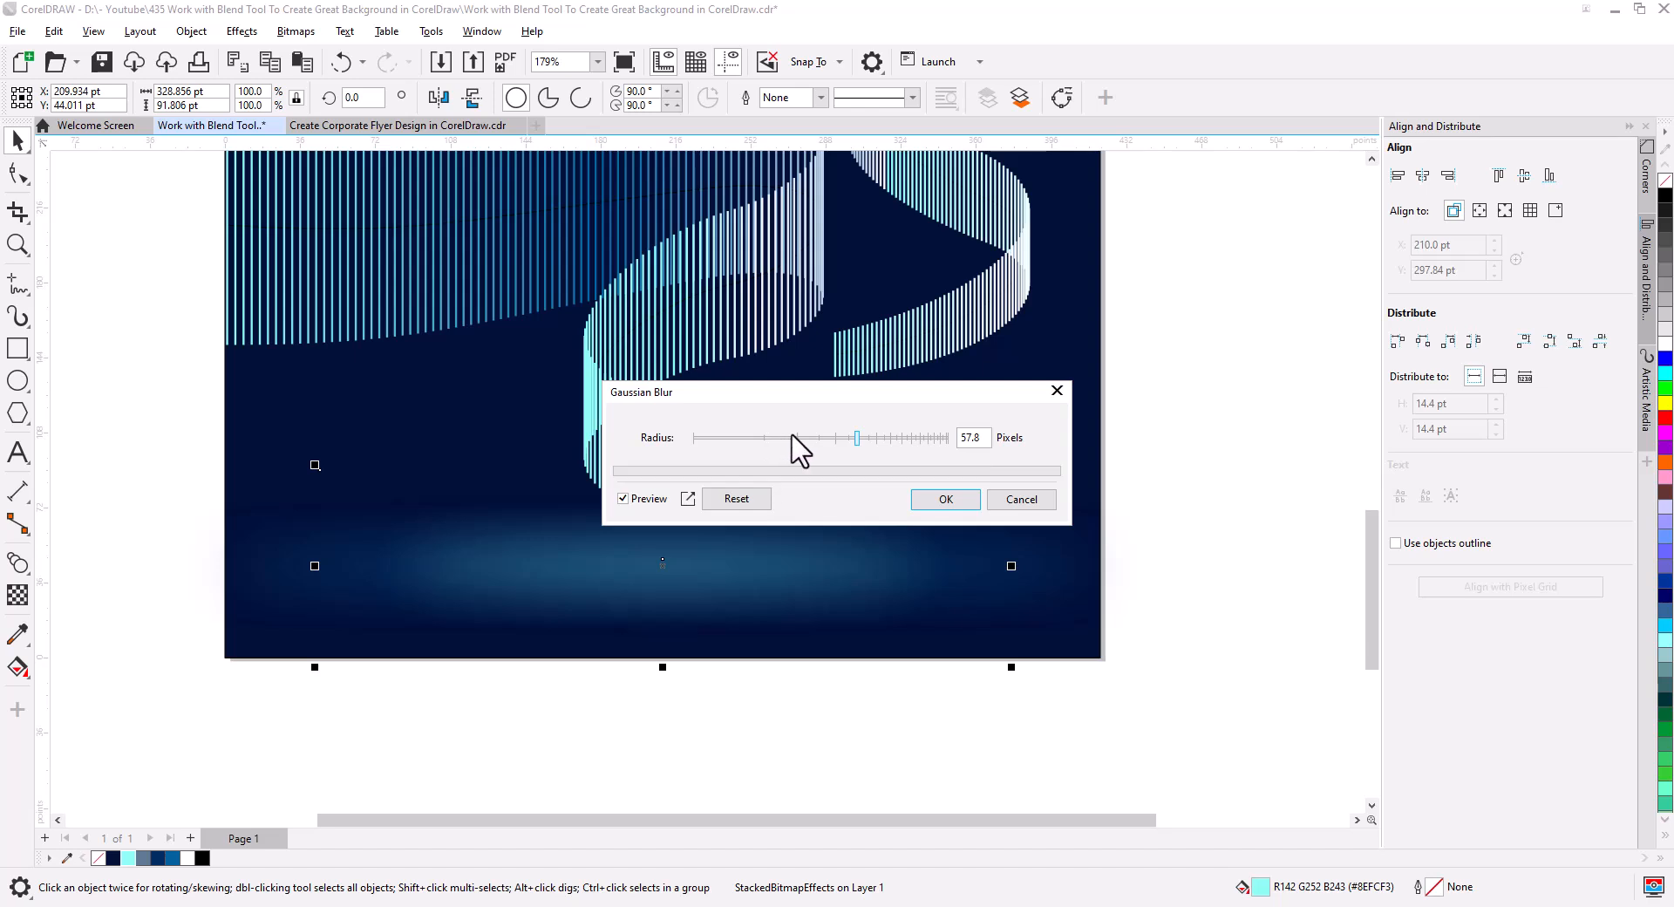
{"action": "left_click_drag", "start_coordinate": [796, 440], "coordinate": [826, 441]}
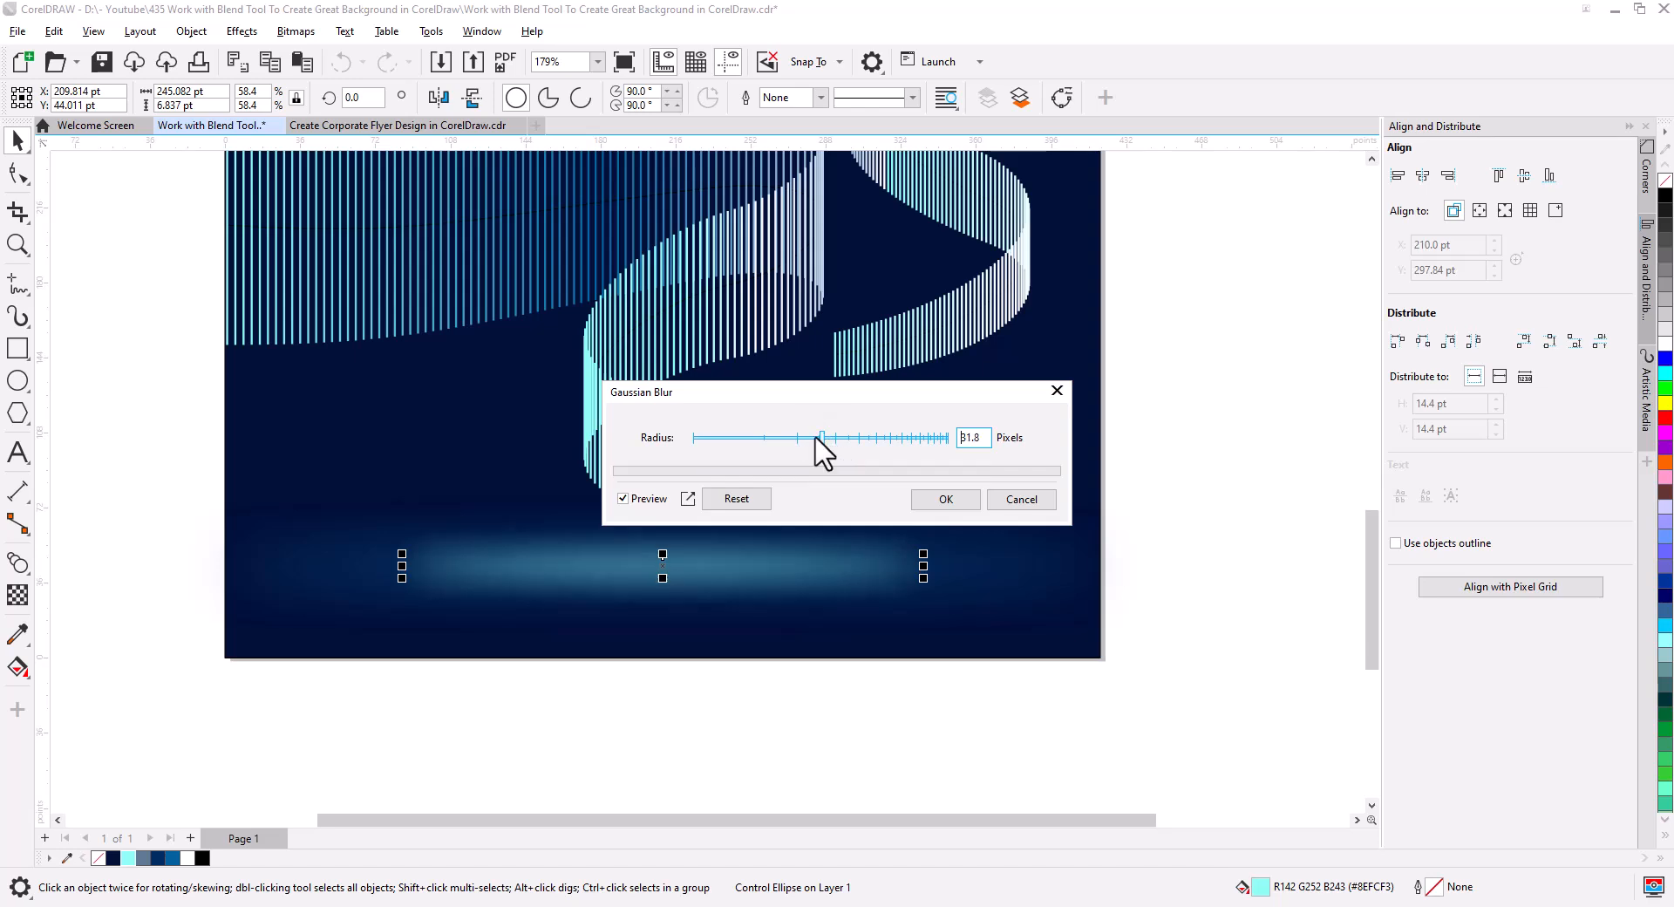
{"action": "left_click", "coordinate": [943, 498]}
Widen the light cyan glow ellipse evenly about its center to about 369 pt.
{"action": "left_click_drag", "start_coordinate": [924, 565], "coordinate": [1053, 566]}
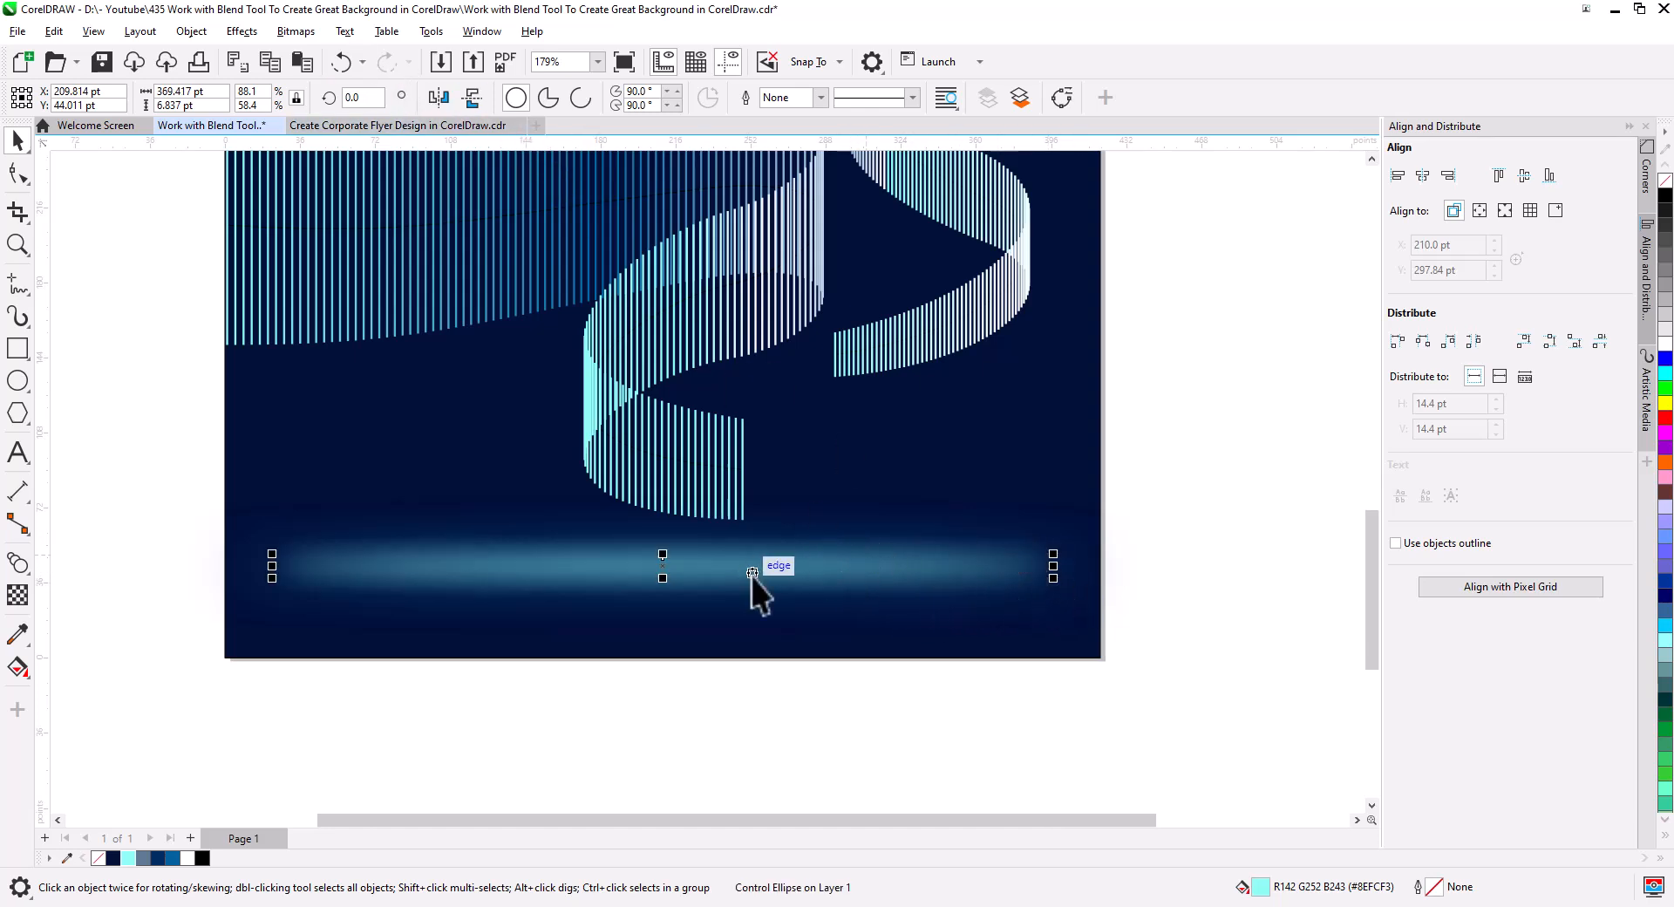
{"action": "left_click", "coordinate": [1112, 597]}
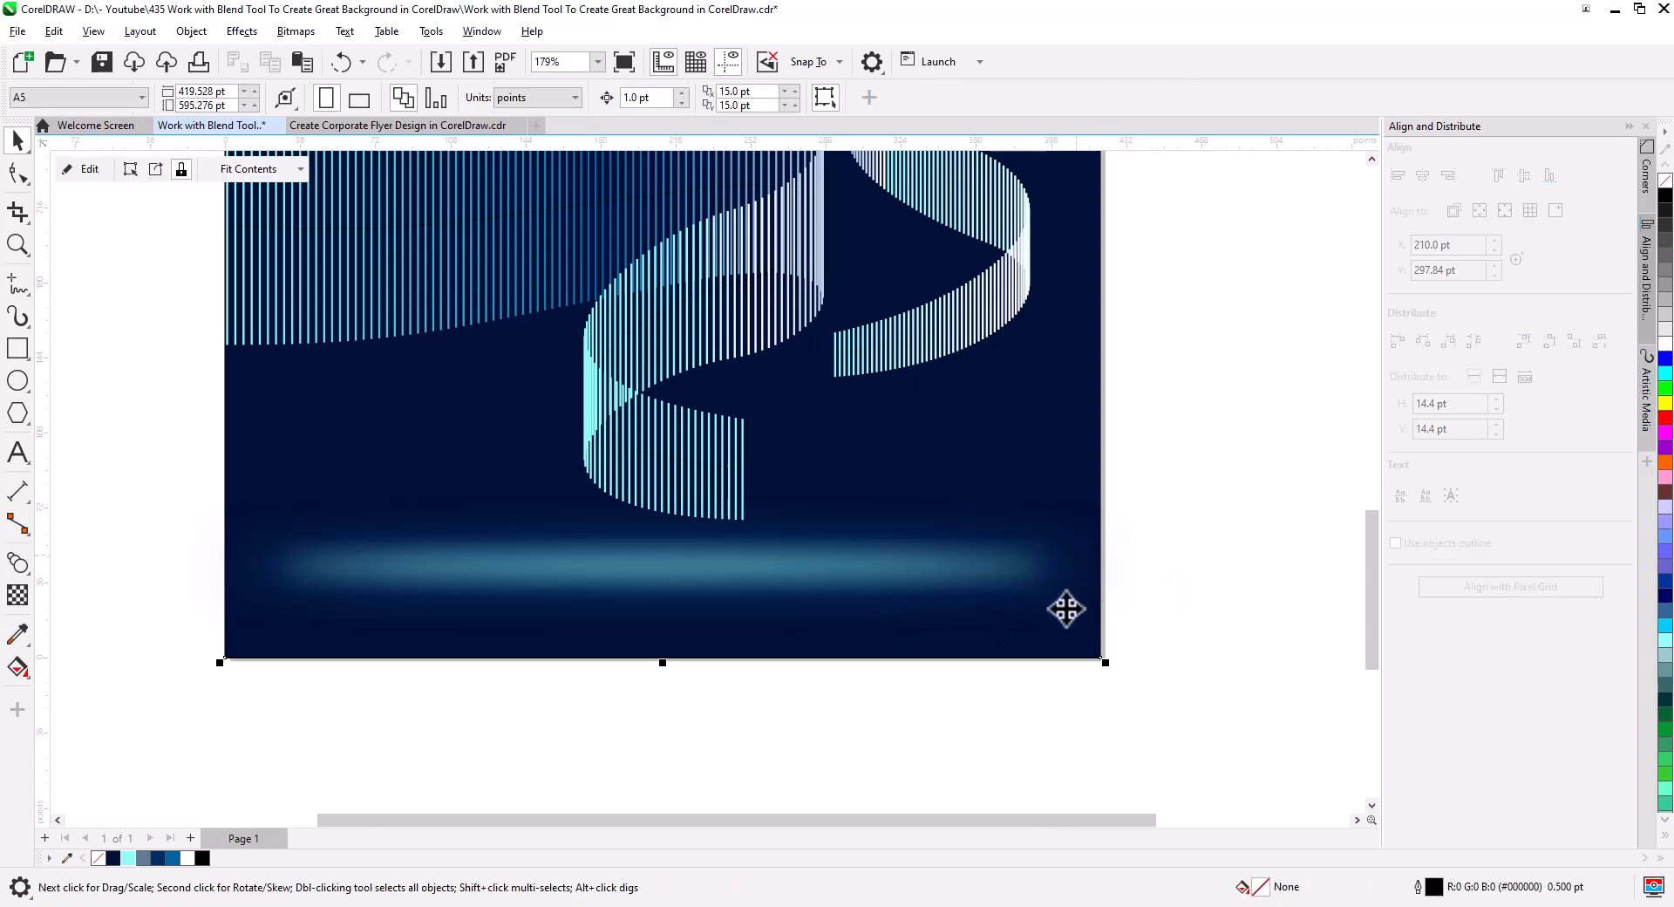
{"action": "left_click", "coordinate": [1054, 584]}
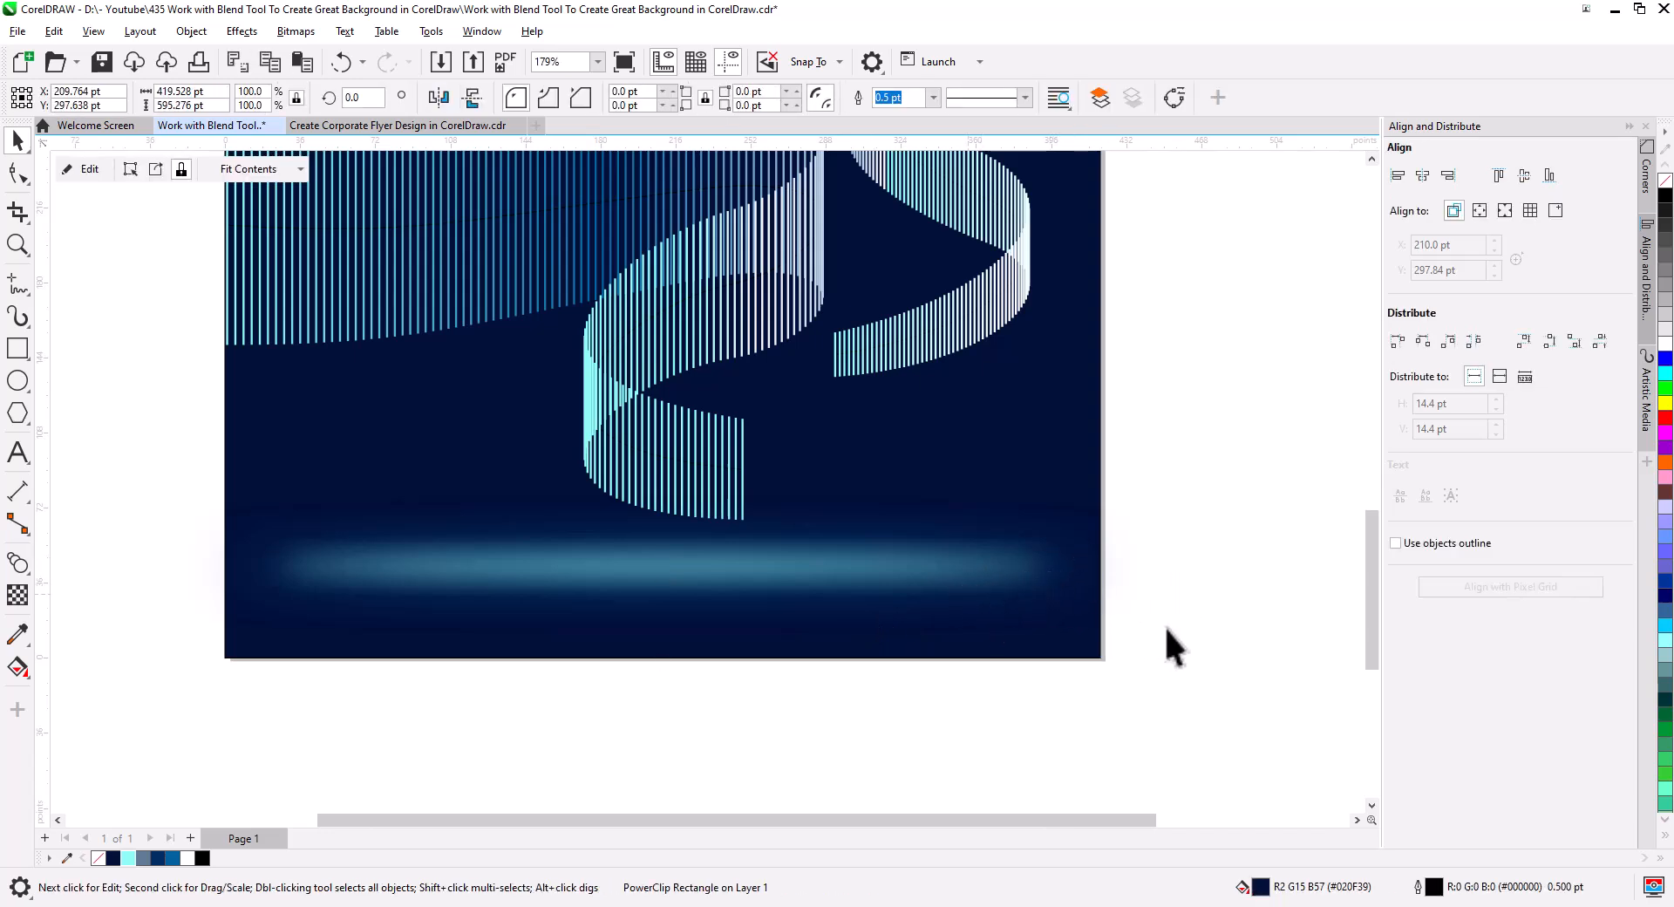
{"action": "left_click", "coordinate": [980, 597]}
{"action": "left_click_drag", "start_coordinate": [1029, 584], "coordinate": [1084, 655]}
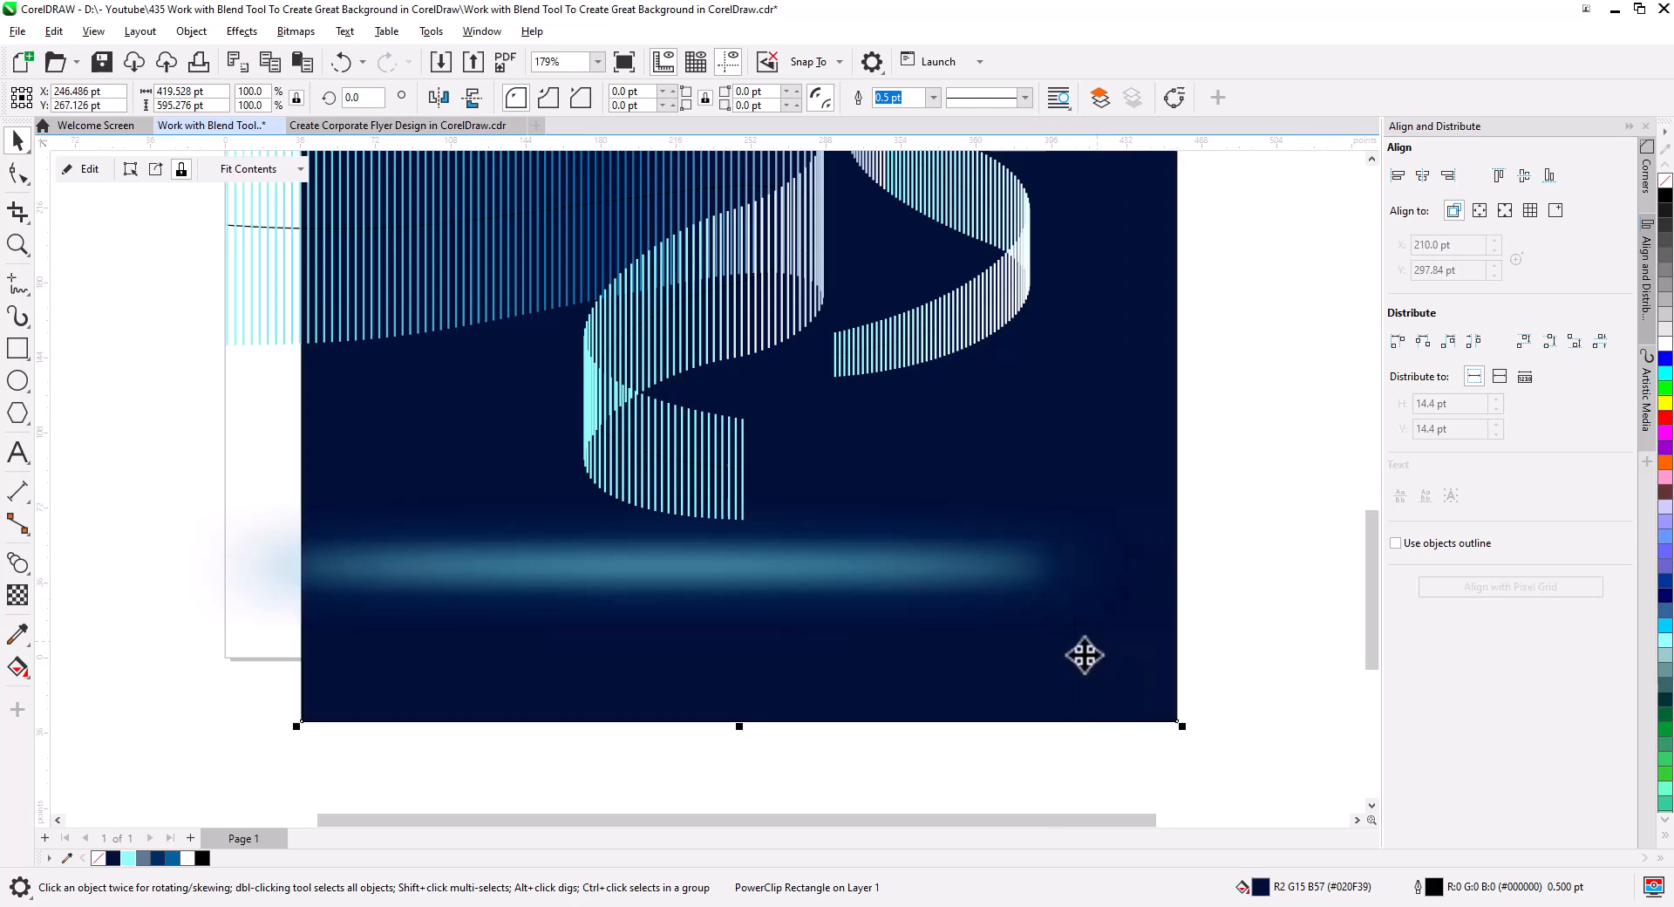
{"action": "key", "text": "ctrl+z"}
{"action": "left_click", "coordinate": [803, 575]}
{"action": "left_click_drag", "start_coordinate": [778, 569], "coordinate": [741, 689]}
{"action": "key", "text": "ctrl+z"}
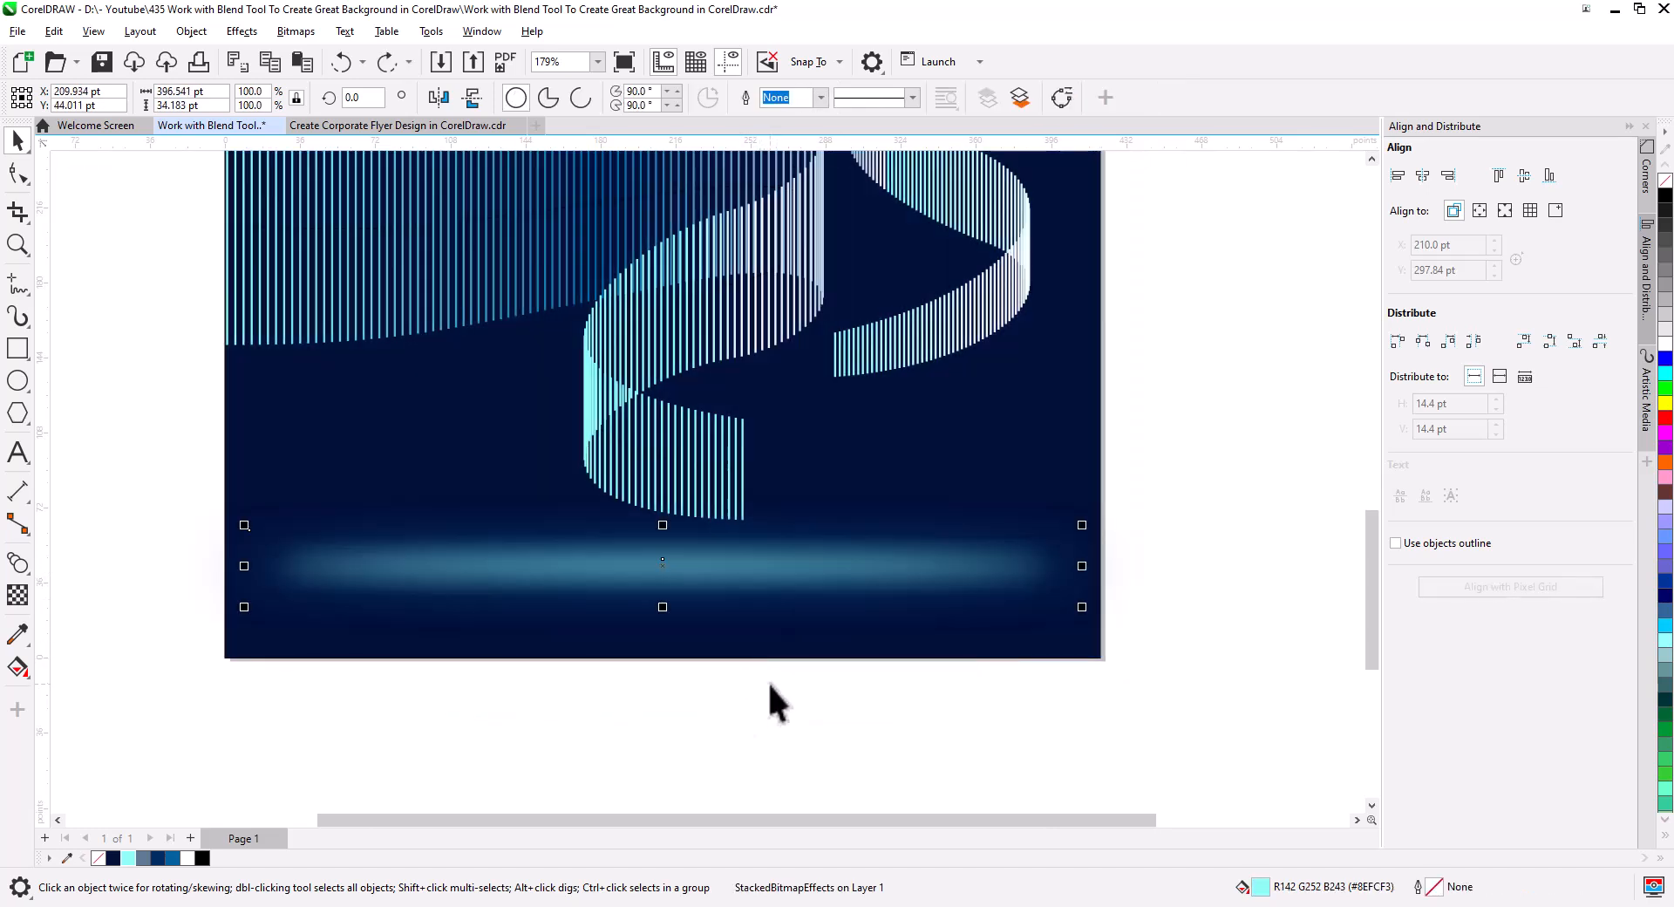
{"action": "key", "text": "Escape"}
Lower the blue glow ellipse's Gaussian Blur radius and enlarge the ellipse about its center to about 511 pt wide and 25 pt high.
{"action": "left_click", "coordinate": [689, 565]}
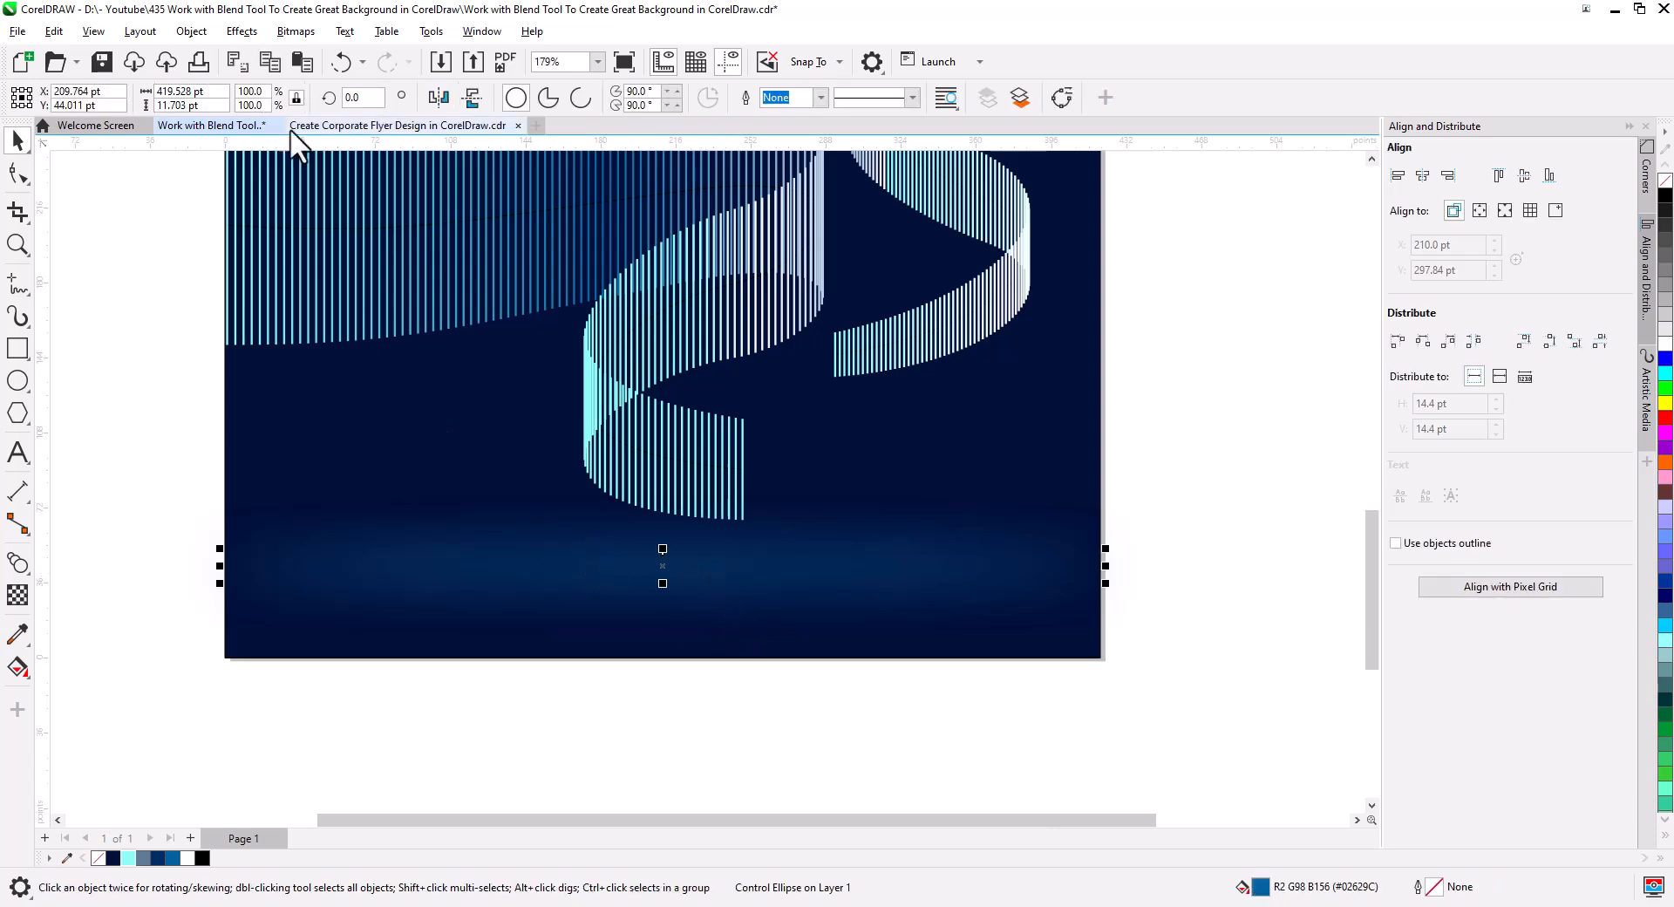
{"action": "left_click", "coordinate": [242, 32]}
{"action": "mouse_move", "coordinate": [291, 172]}
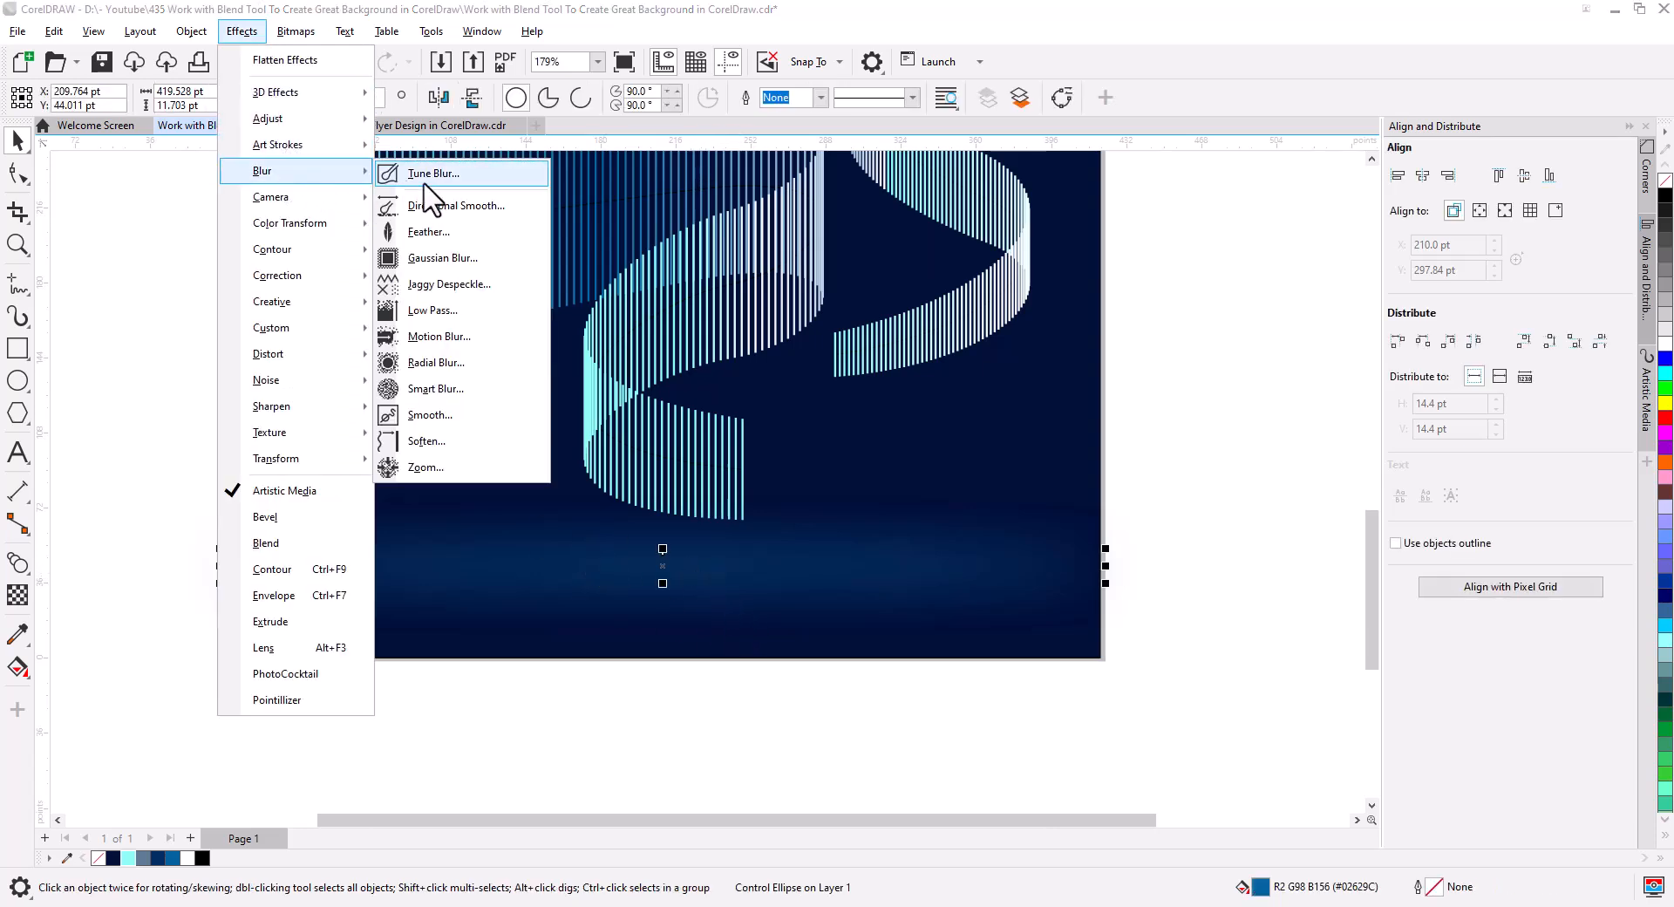
{"action": "left_click", "coordinate": [436, 244]}
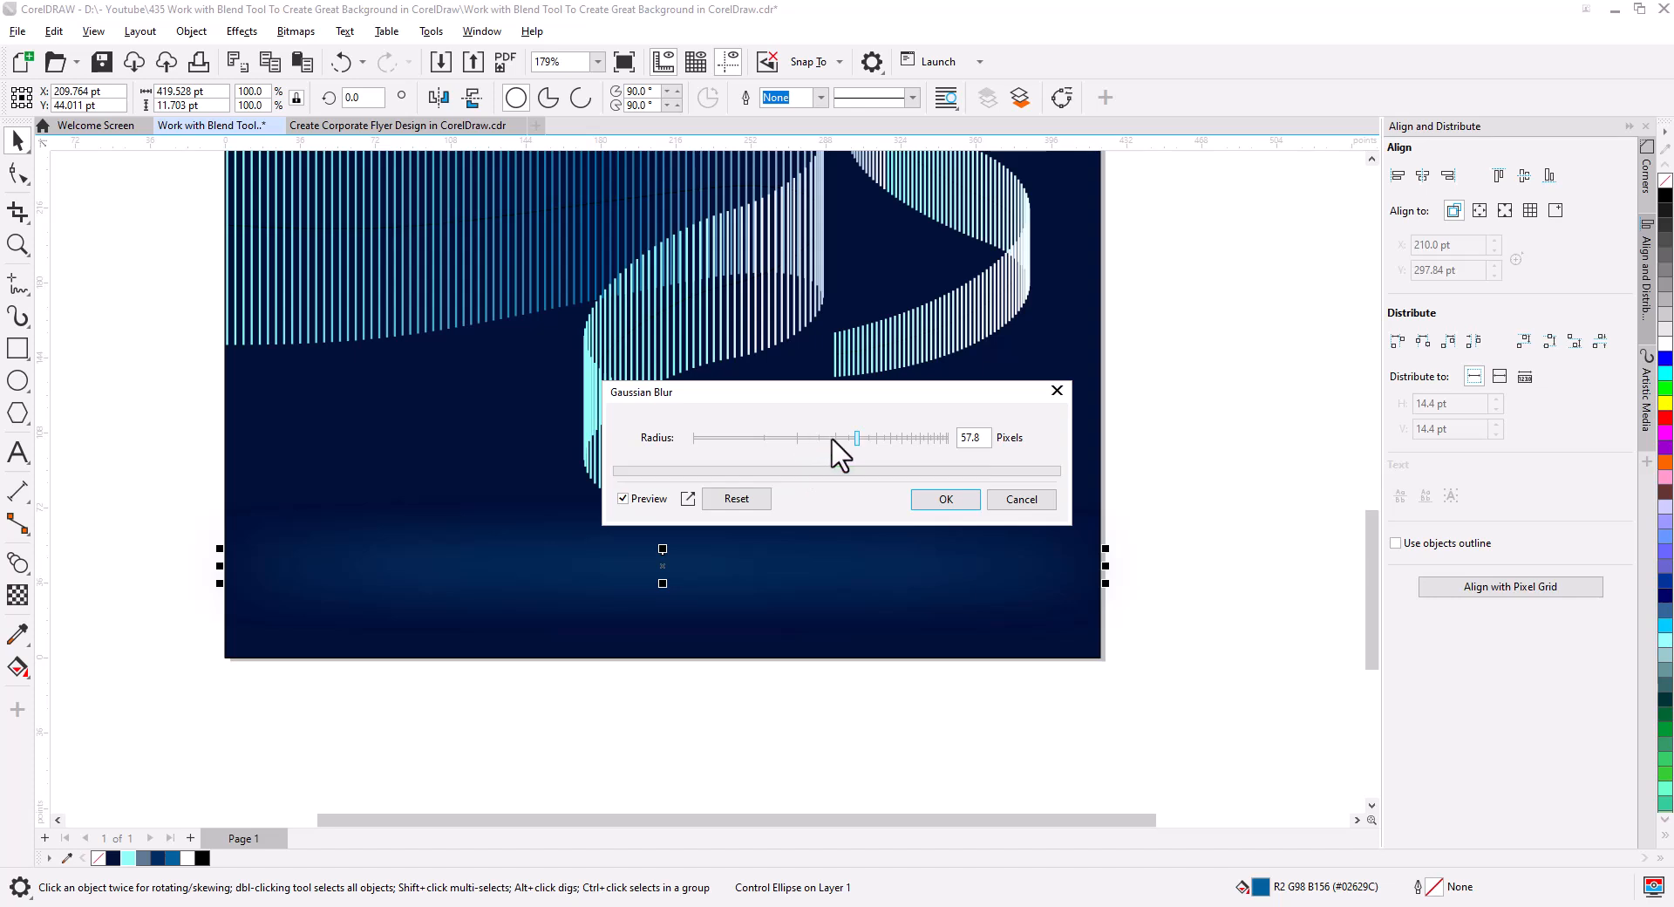
{"action": "left_click", "coordinate": [938, 499]}
{"action": "left_click_drag", "start_coordinate": [1106, 565], "coordinate": [1200, 565]}
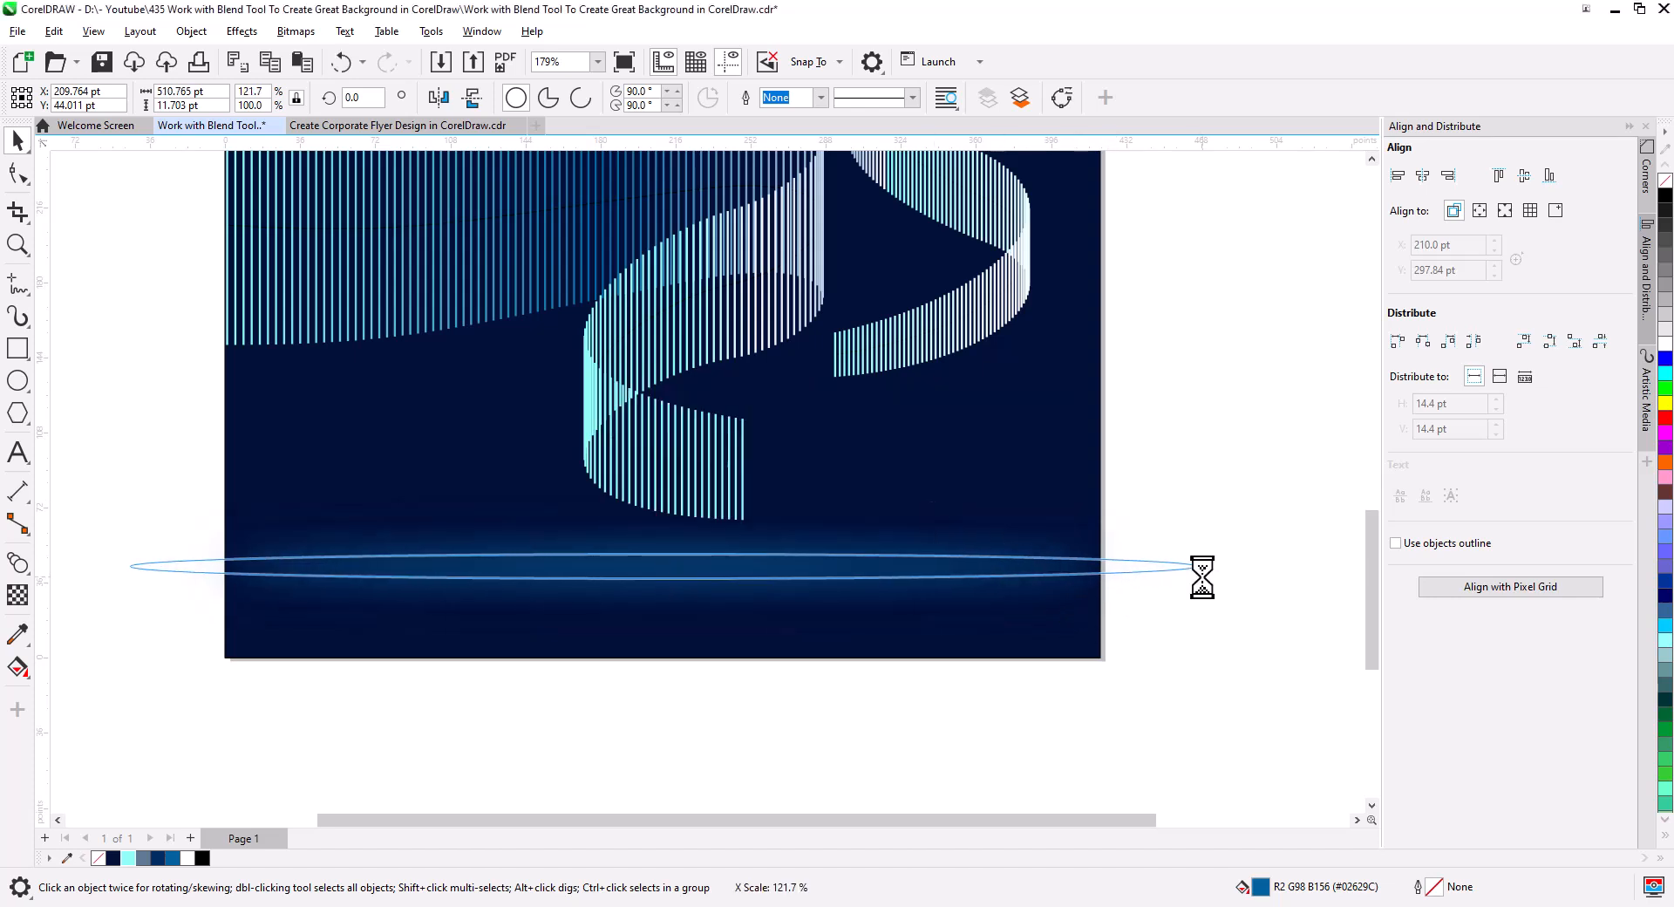
{"action": "left_click_drag", "start_coordinate": [667, 591], "coordinate": [666, 598]}
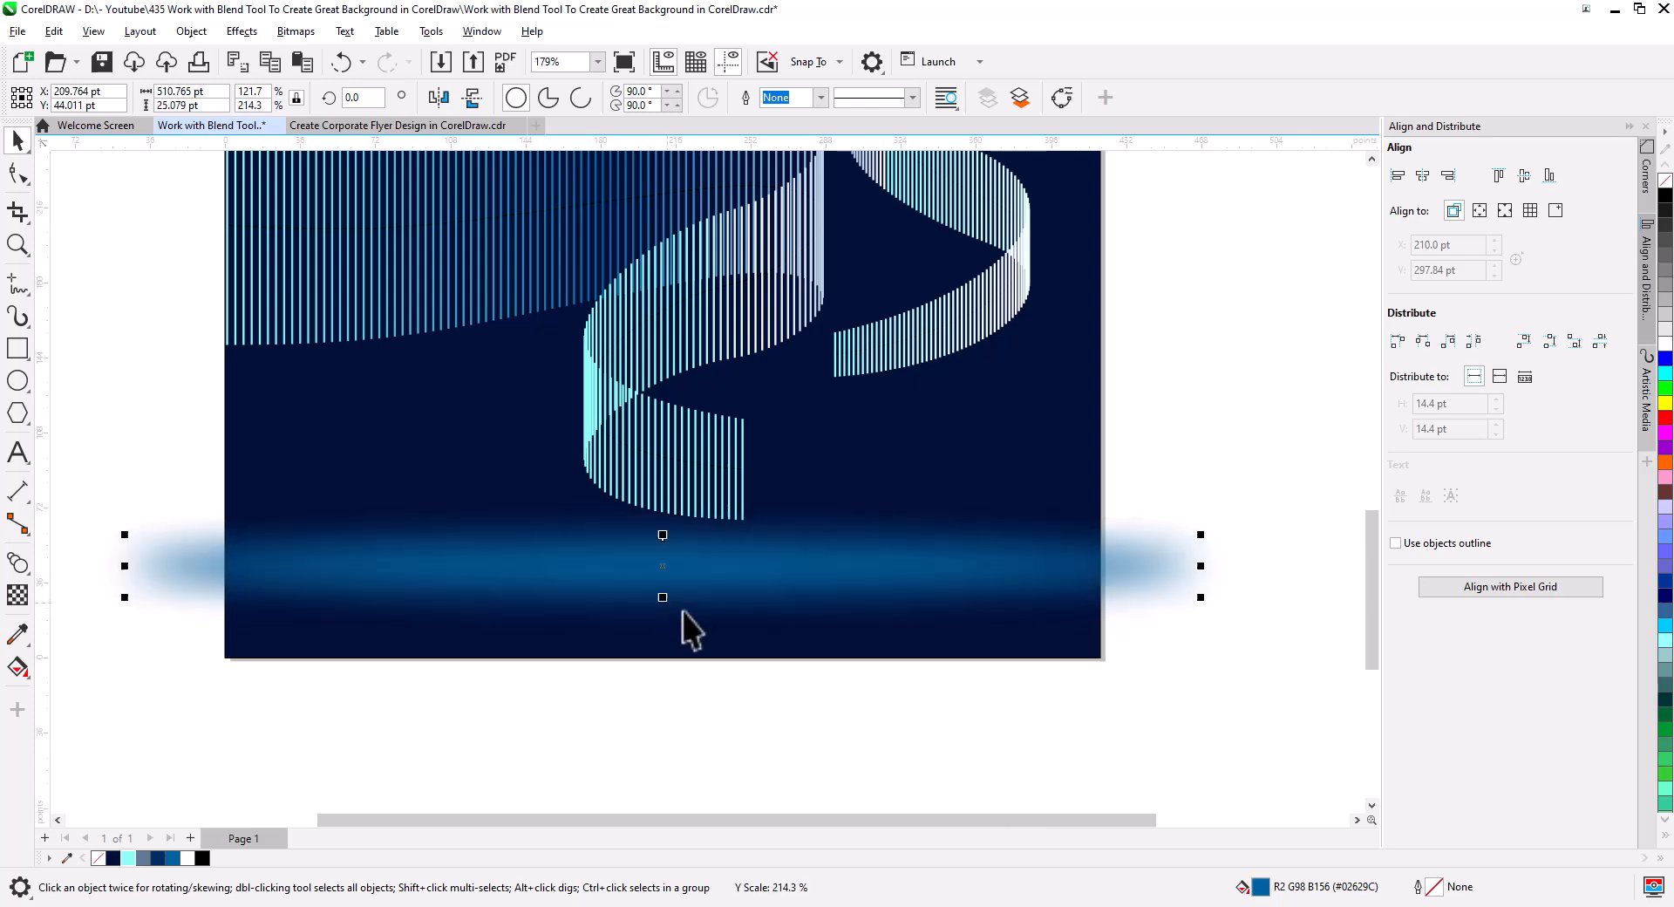
{"action": "left_click", "coordinate": [741, 608]}
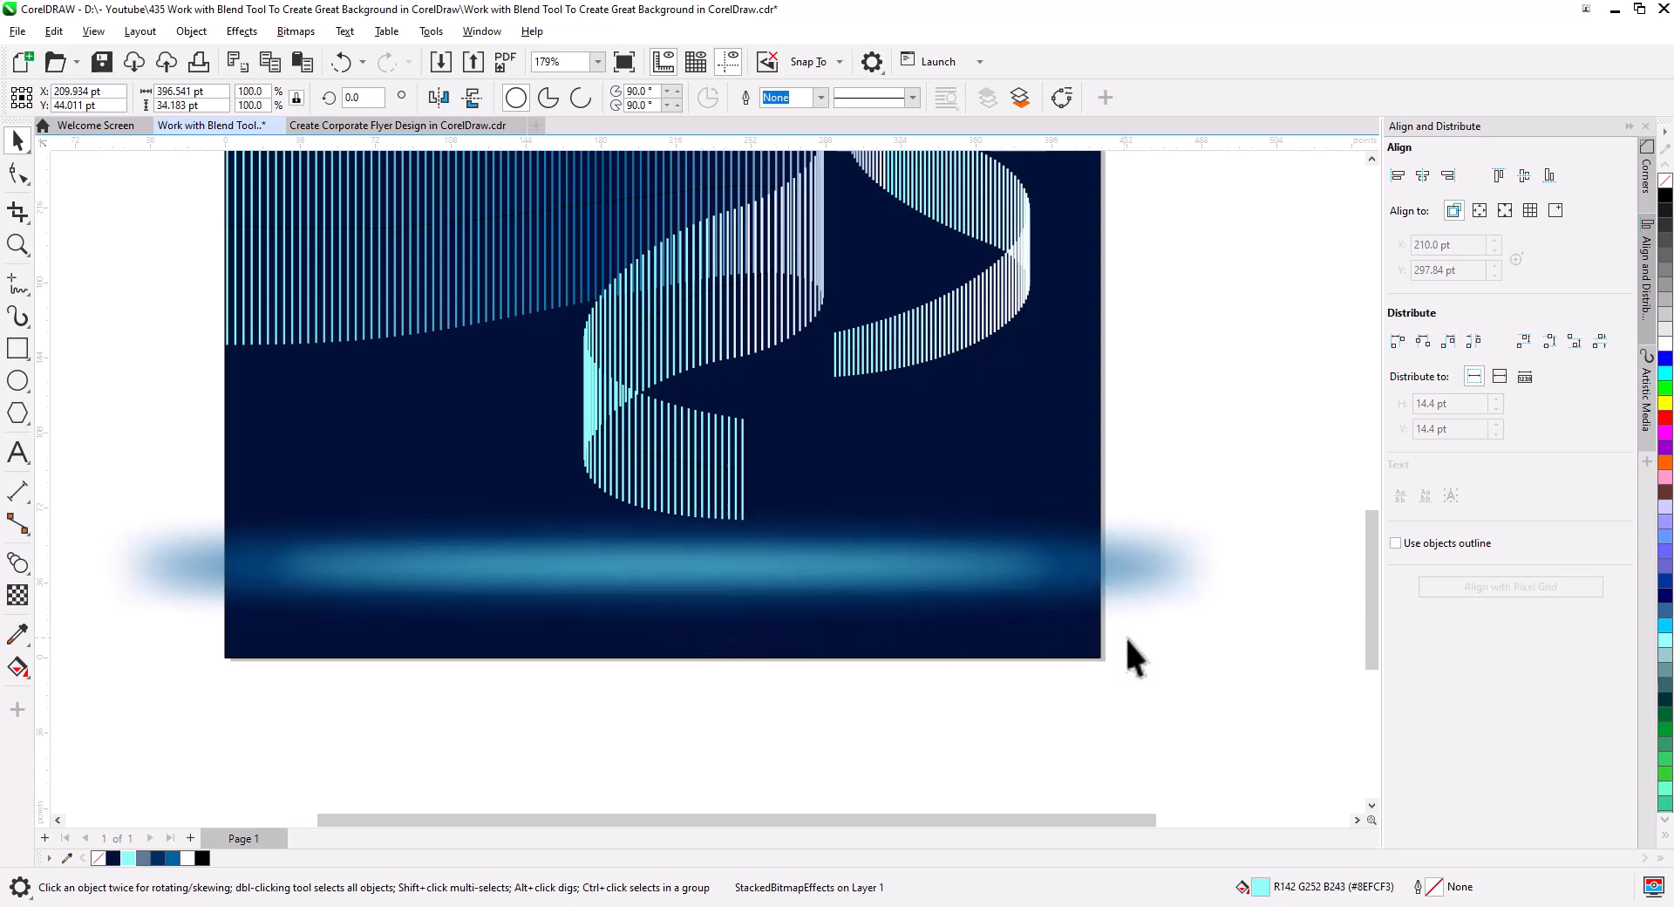
PowerClip both glow ellipses inside the dark navy background rectangle.
{"action": "left_click_drag", "start_coordinate": [1252, 641], "coordinate": [113, 508]}
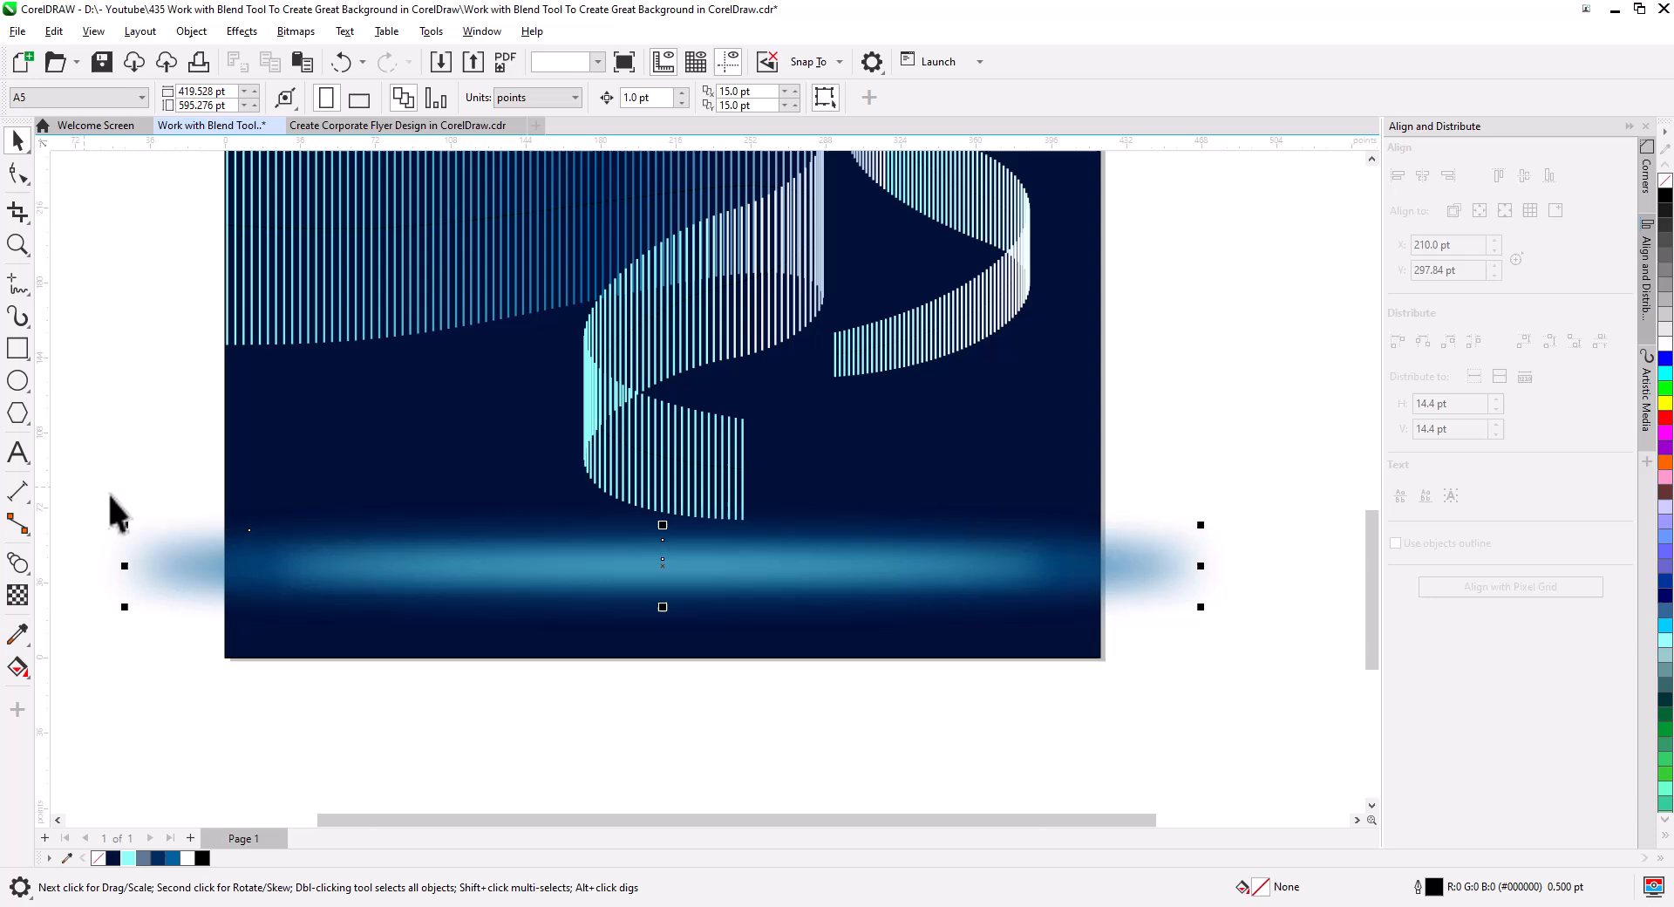
{"action": "right_click", "coordinate": [248, 563]}
{"action": "left_click", "coordinate": [310, 568]}
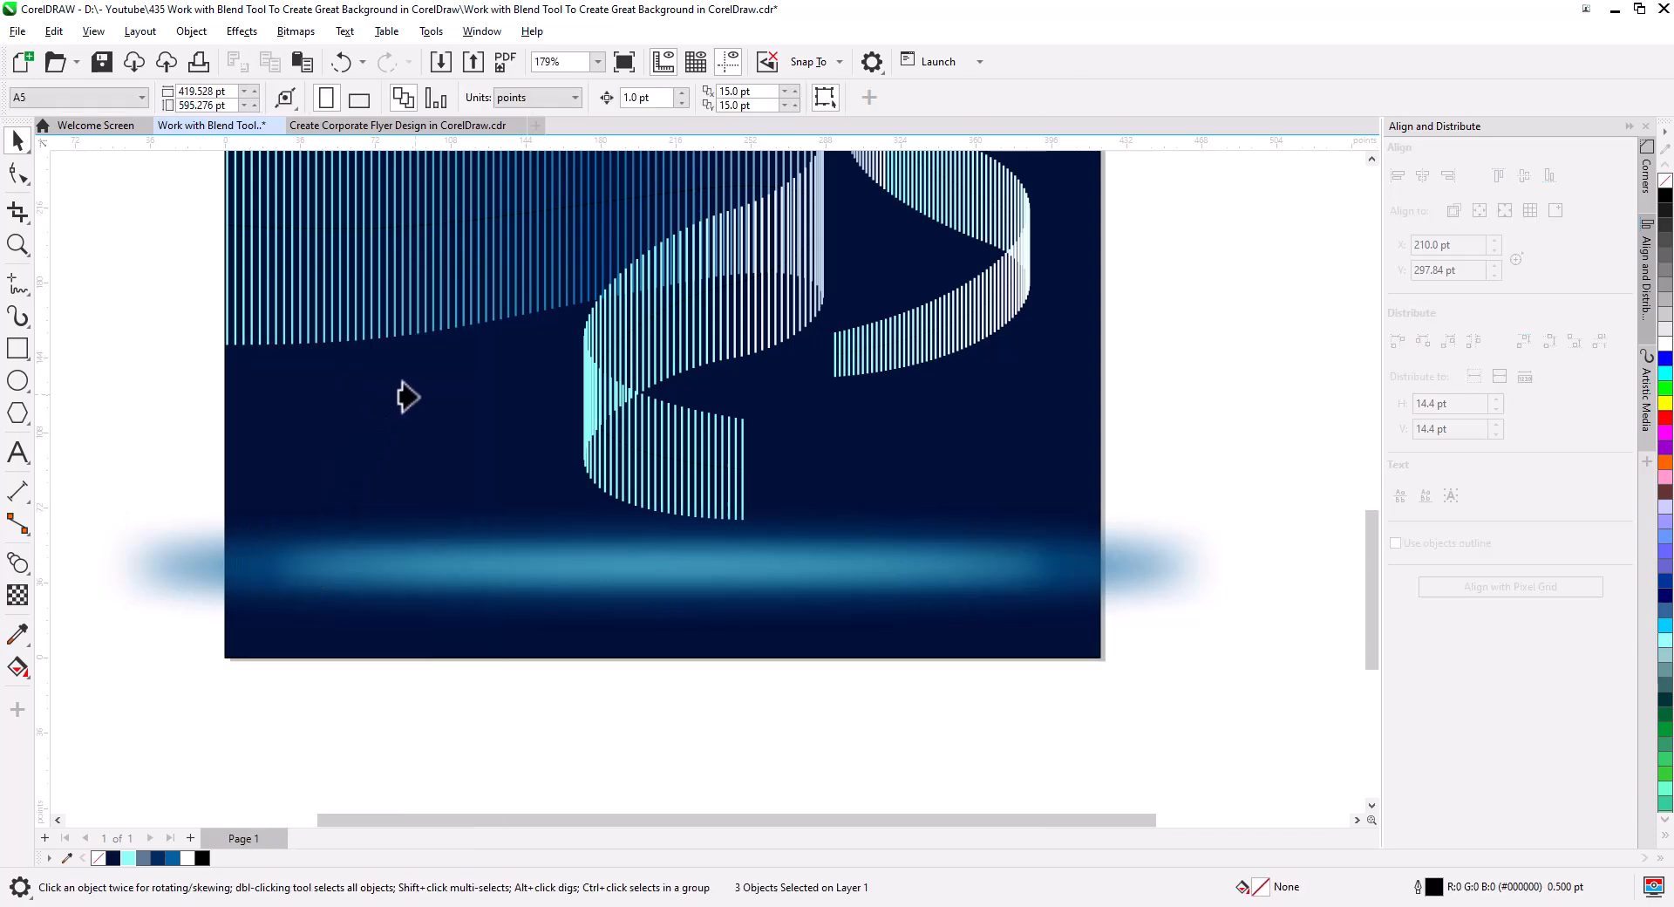
{"action": "left_click", "coordinate": [414, 393]}
{"action": "left_click", "coordinate": [676, 715]}
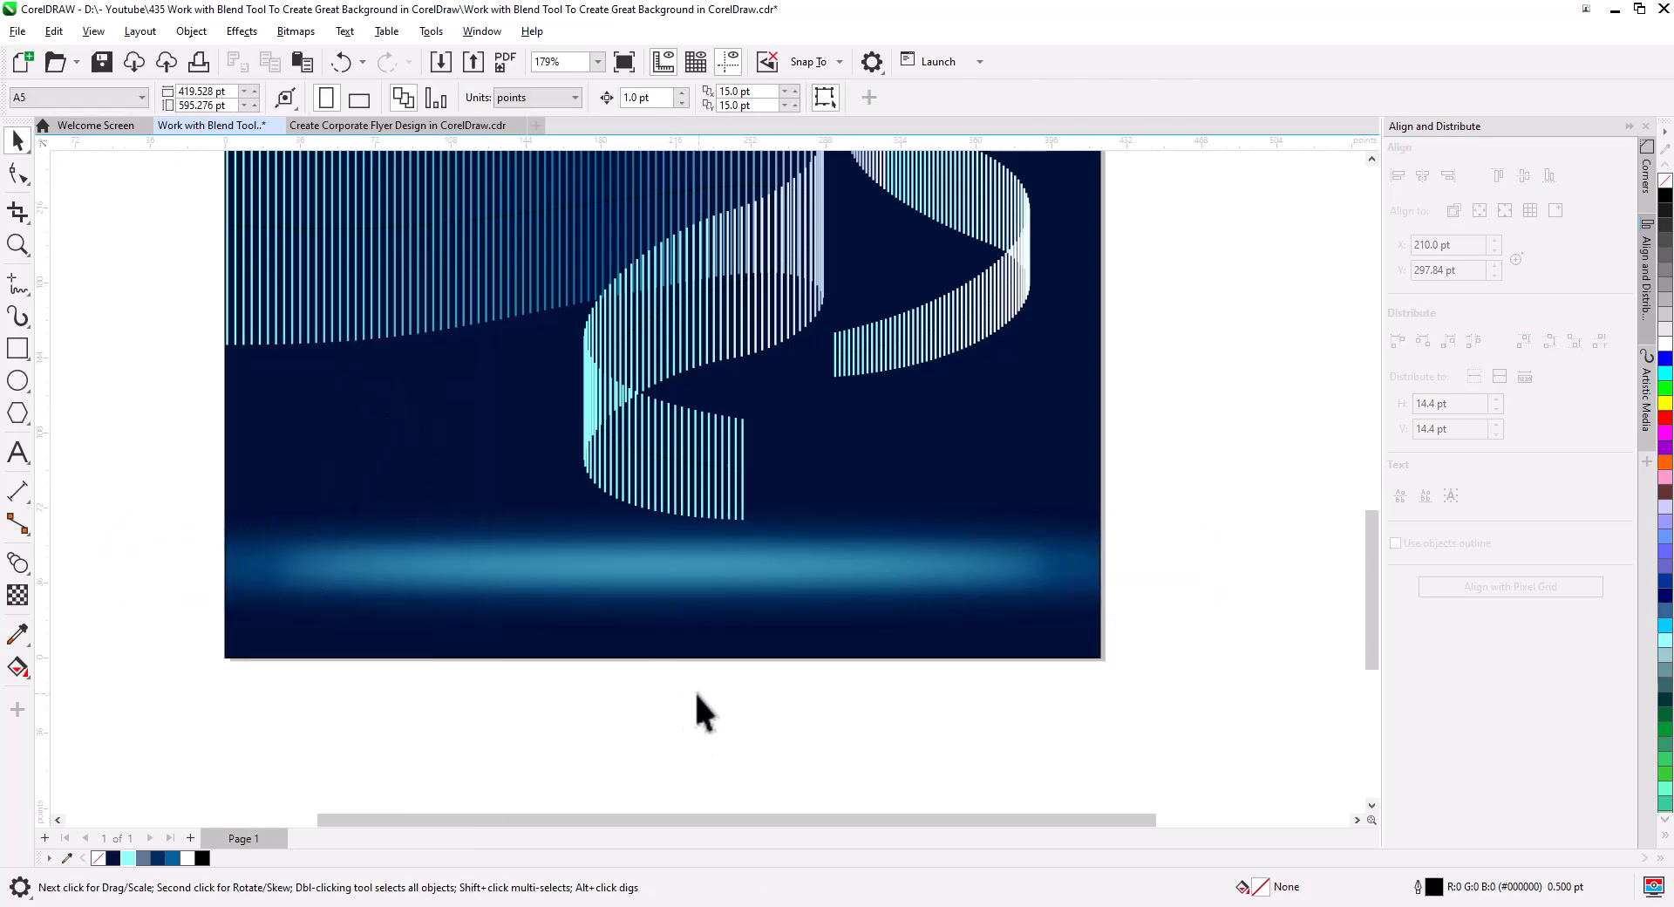
{"action": "scroll", "coordinate": [689, 711], "scroll_direction": "down", "scroll_amount": 4}
{"action": "left_click_drag", "start_coordinate": [689, 678], "coordinate": [692, 726]}
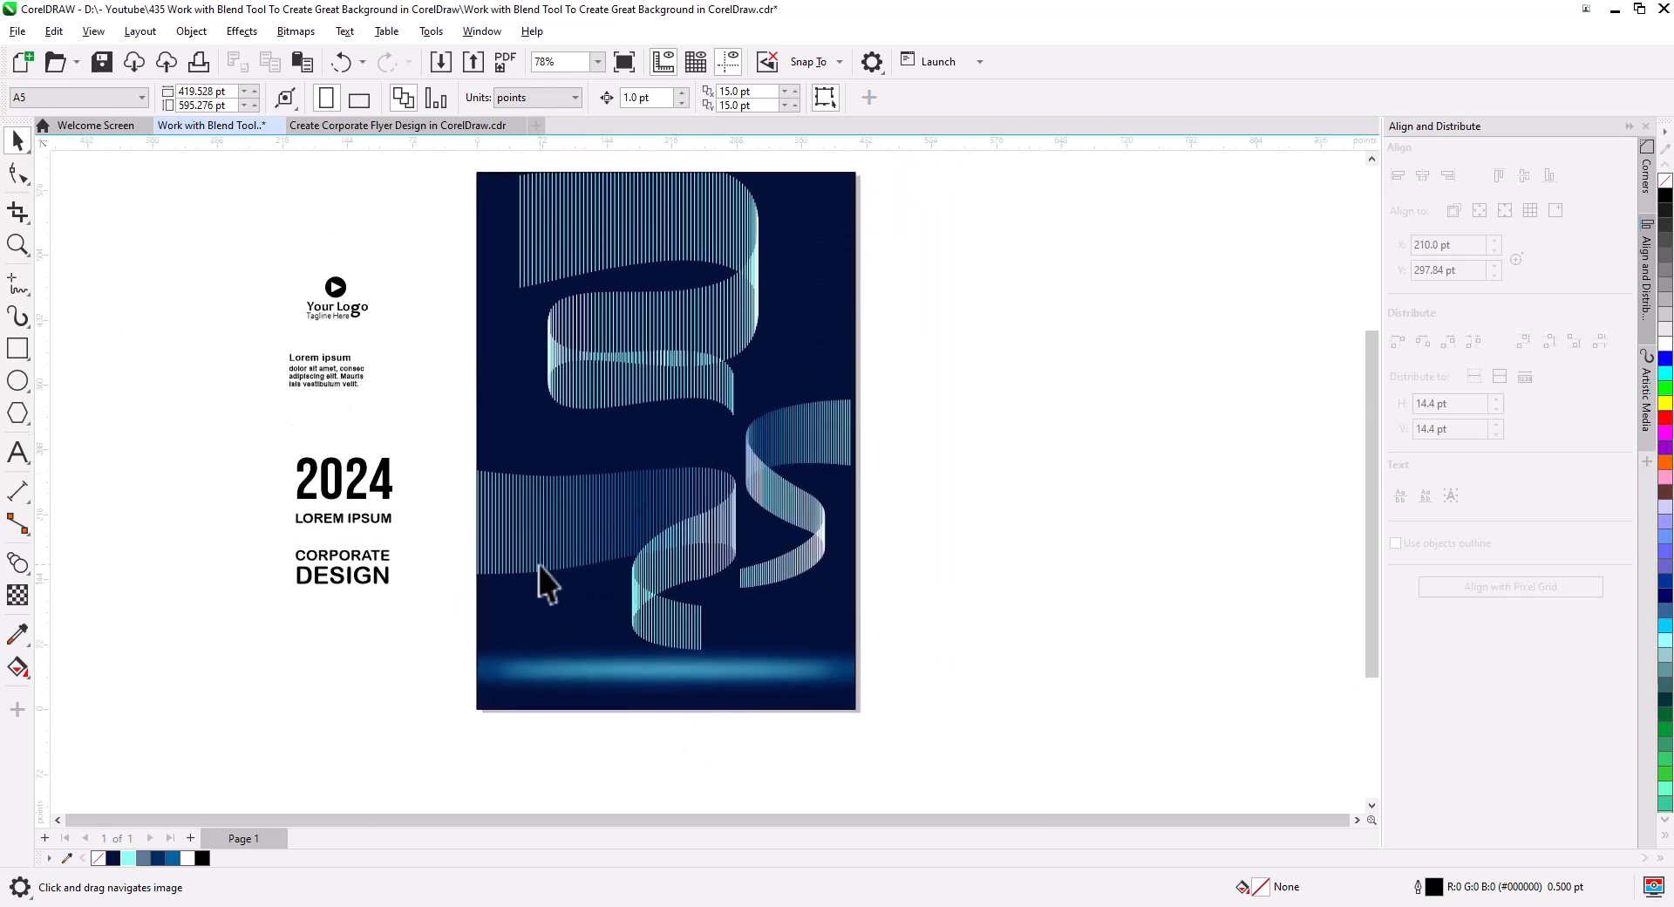
{"action": "left_click", "coordinate": [381, 521]}
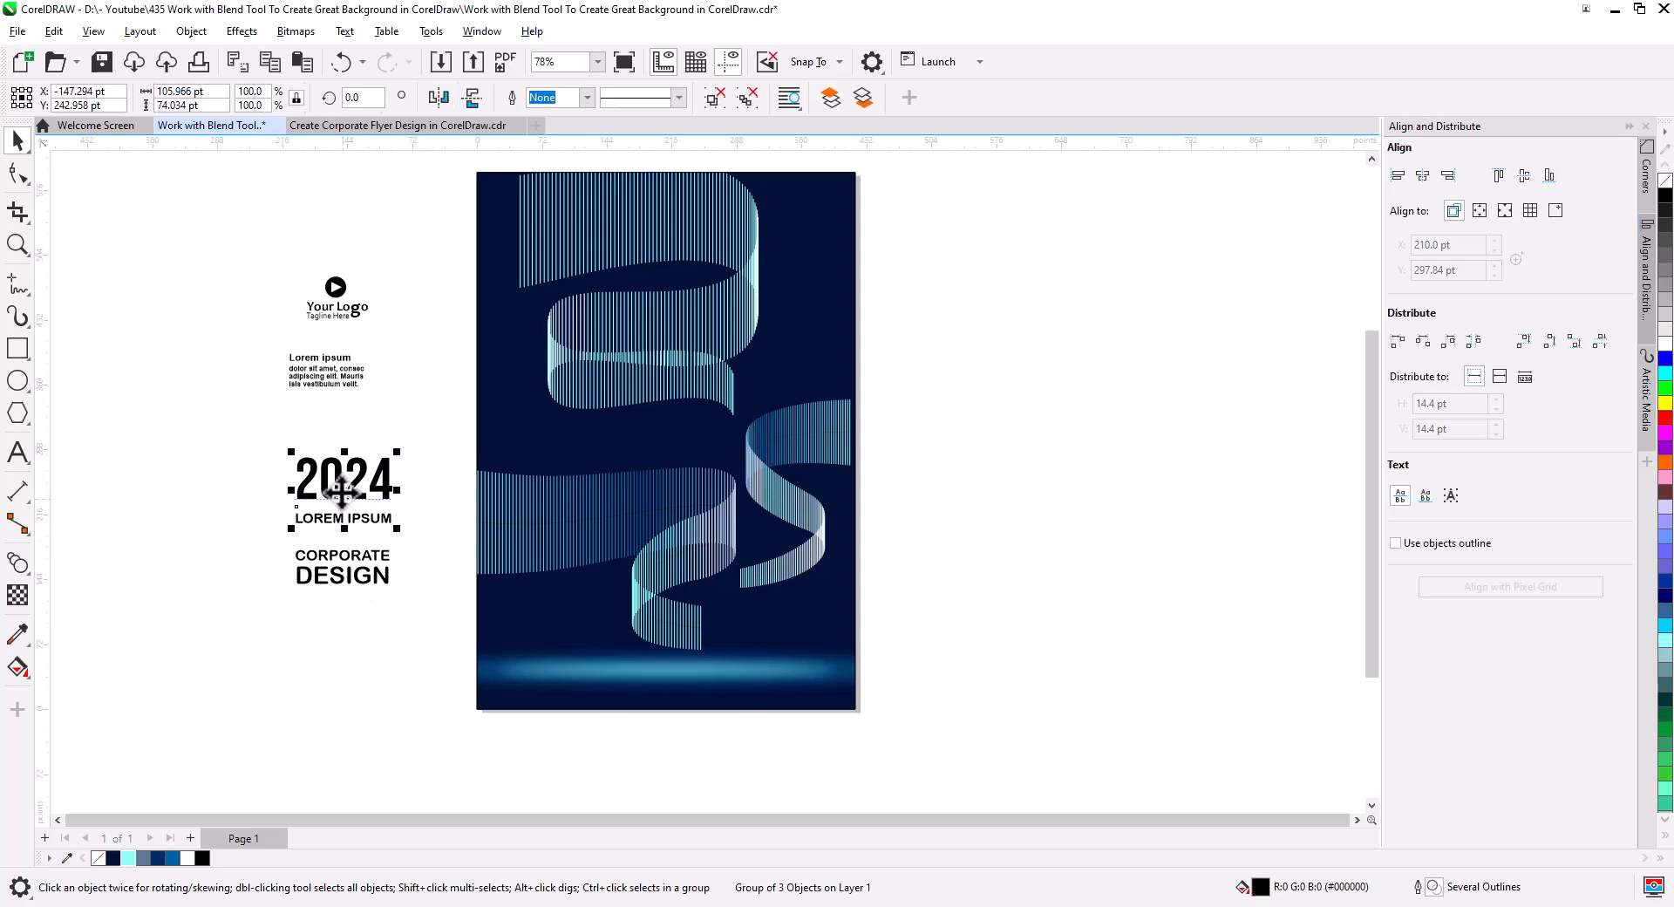
{"action": "left_click_drag", "start_coordinate": [277, 474], "coordinate": [192, 220]}
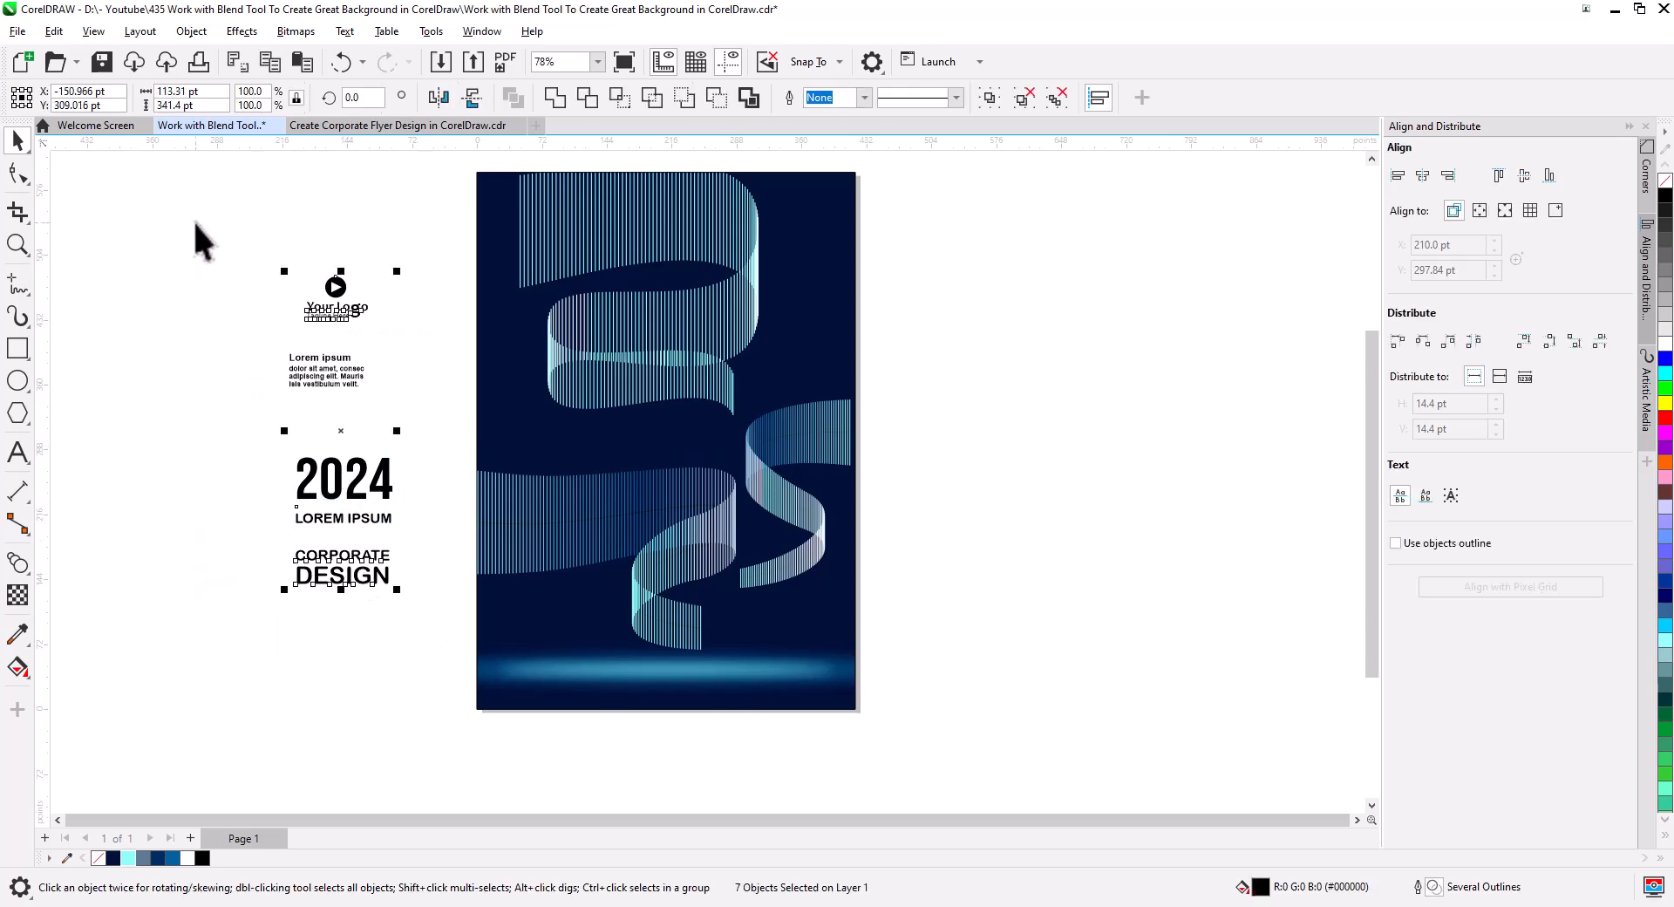
{"action": "left_click", "coordinate": [160, 340]}
Reshape the lower-left ribbon's blend path into a deeper wave by raising its crest node and adjusting the curve handles.
{"action": "left_click", "coordinate": [567, 530]}
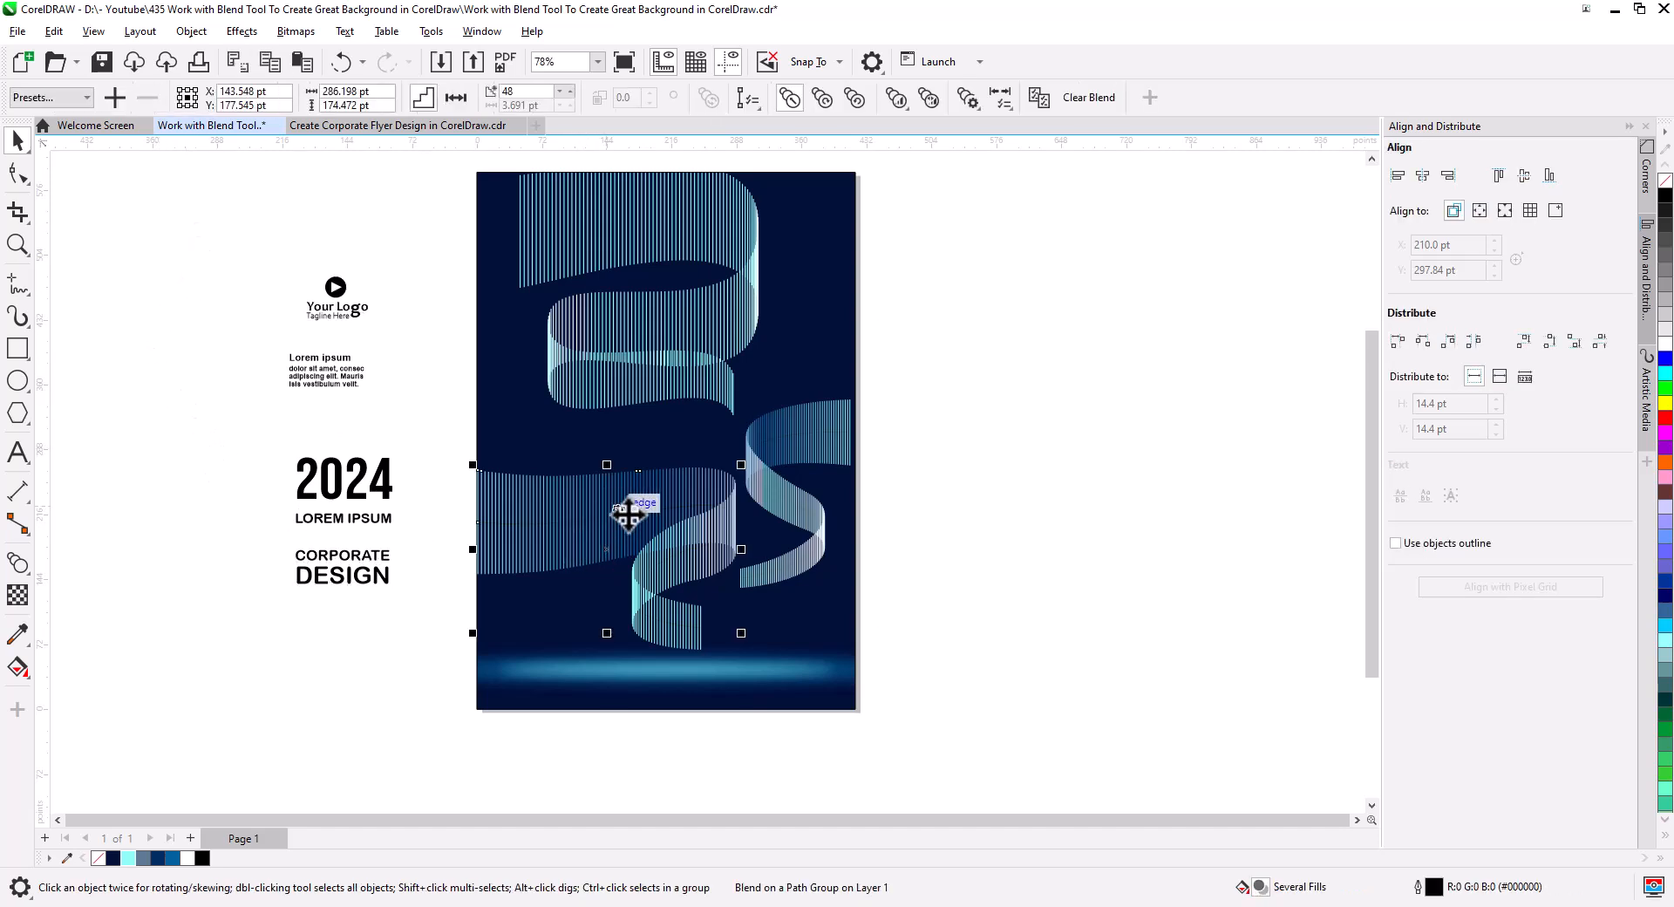
{"action": "scroll", "coordinate": [628, 515], "scroll_direction": "up", "scroll_amount": 2}
{"action": "scroll", "coordinate": [645, 523], "scroll_direction": "up", "scroll_amount": 2}
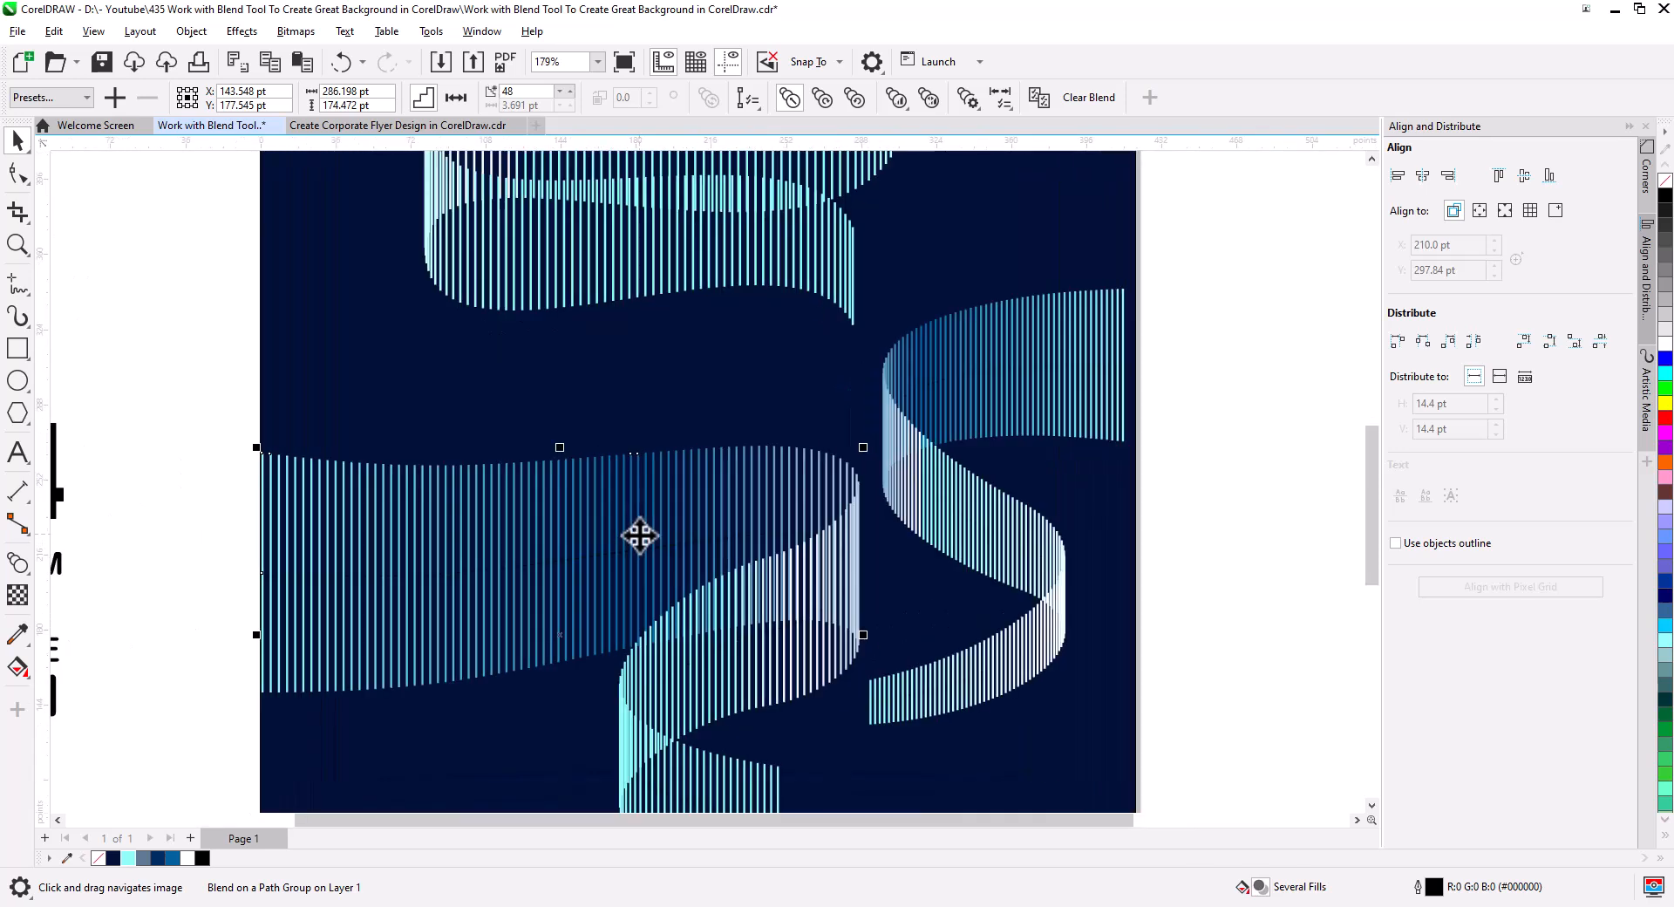
{"action": "left_click", "coordinate": [17, 173]}
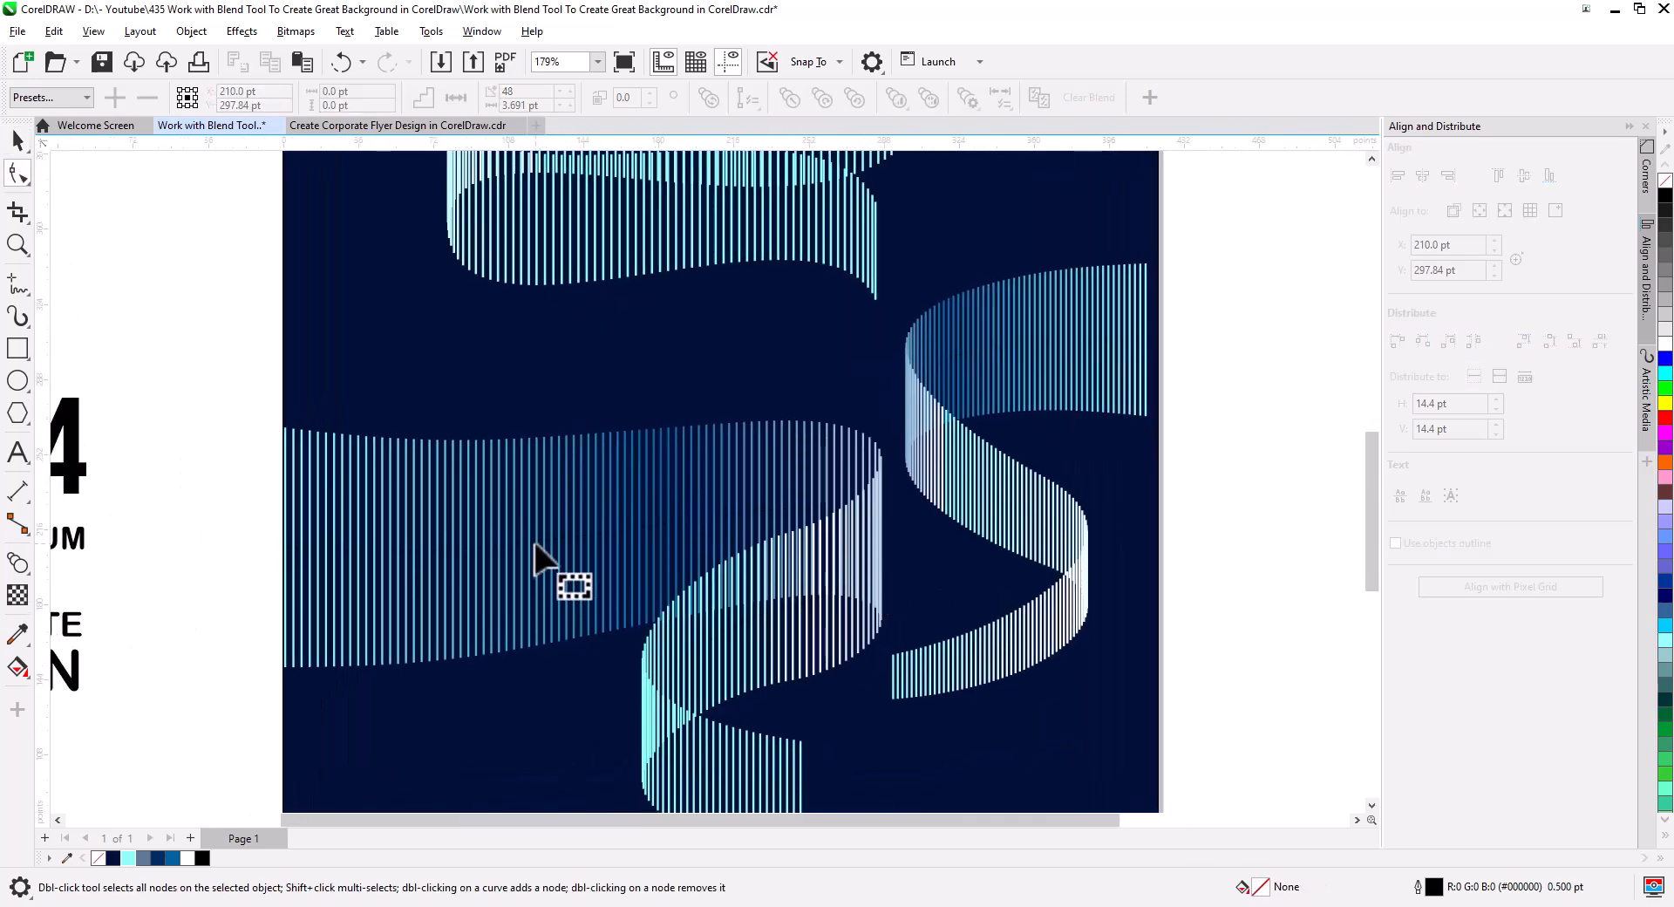
{"action": "left_click", "coordinate": [541, 556]}
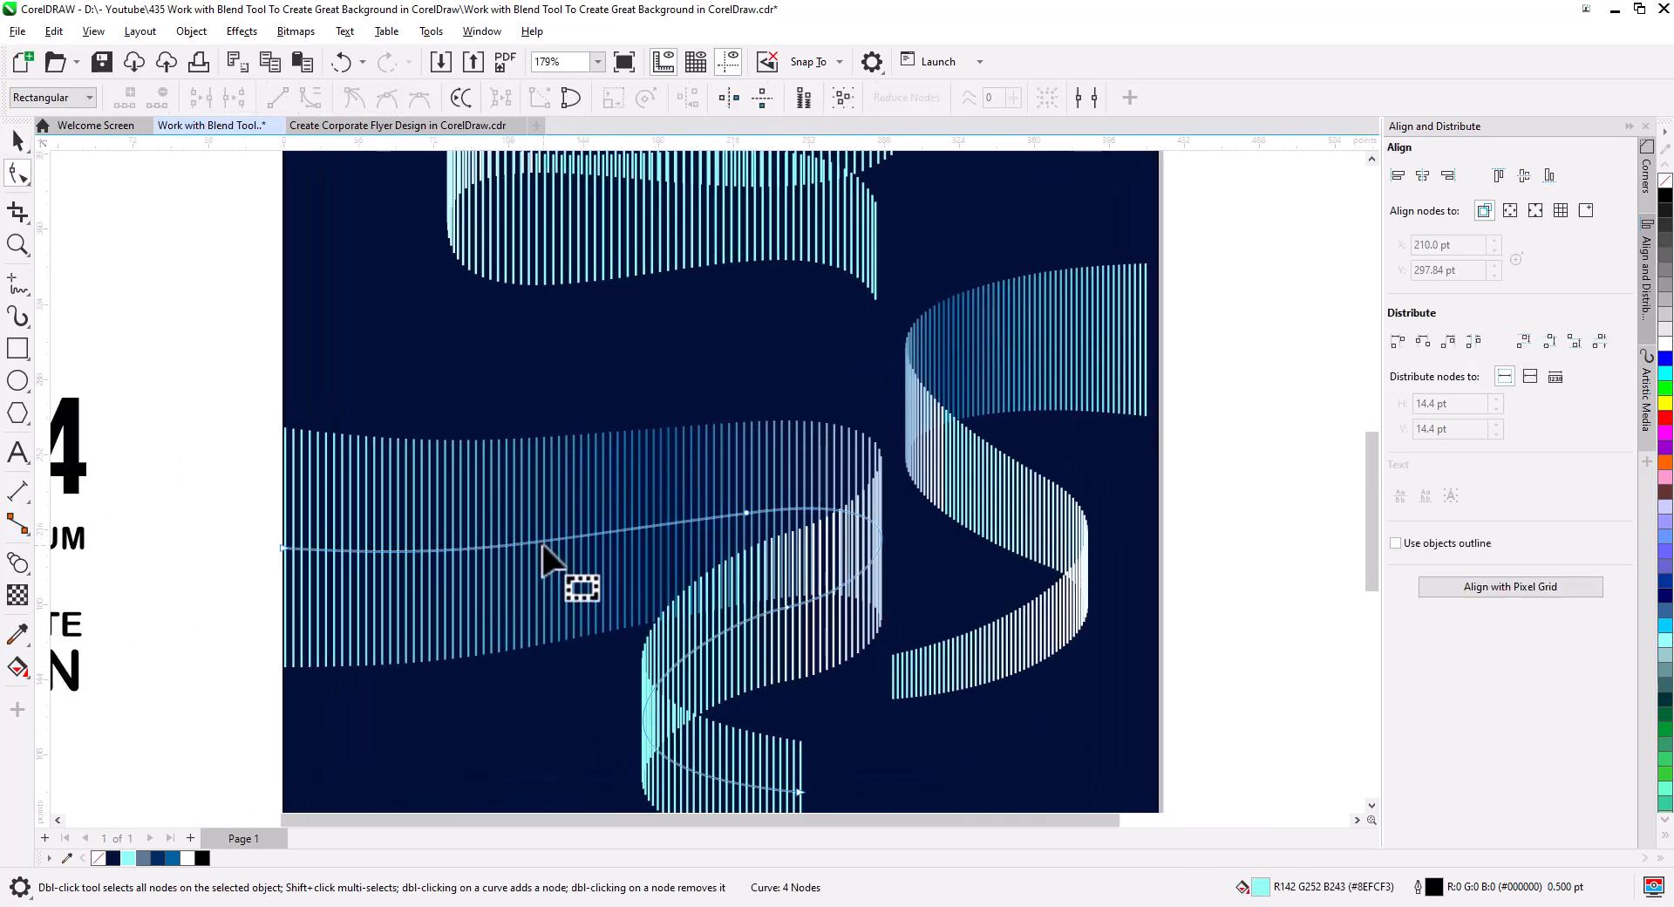
{"action": "left_click_drag", "start_coordinate": [744, 512], "coordinate": [746, 475]}
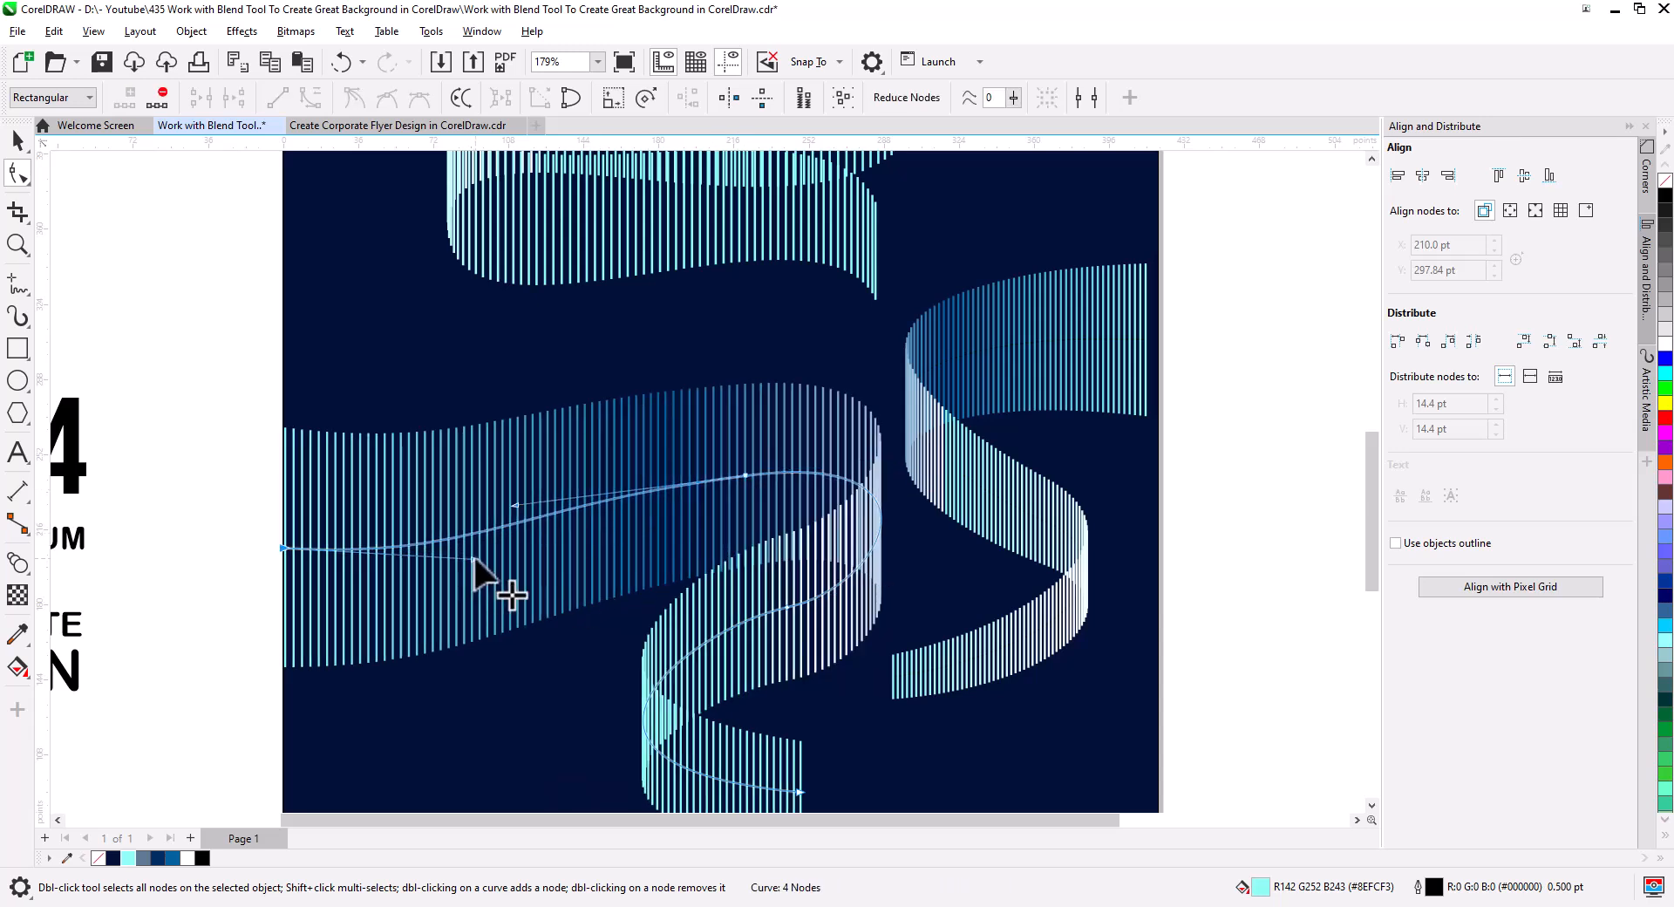
{"action": "left_click_drag", "start_coordinate": [473, 559], "coordinate": [471, 605]}
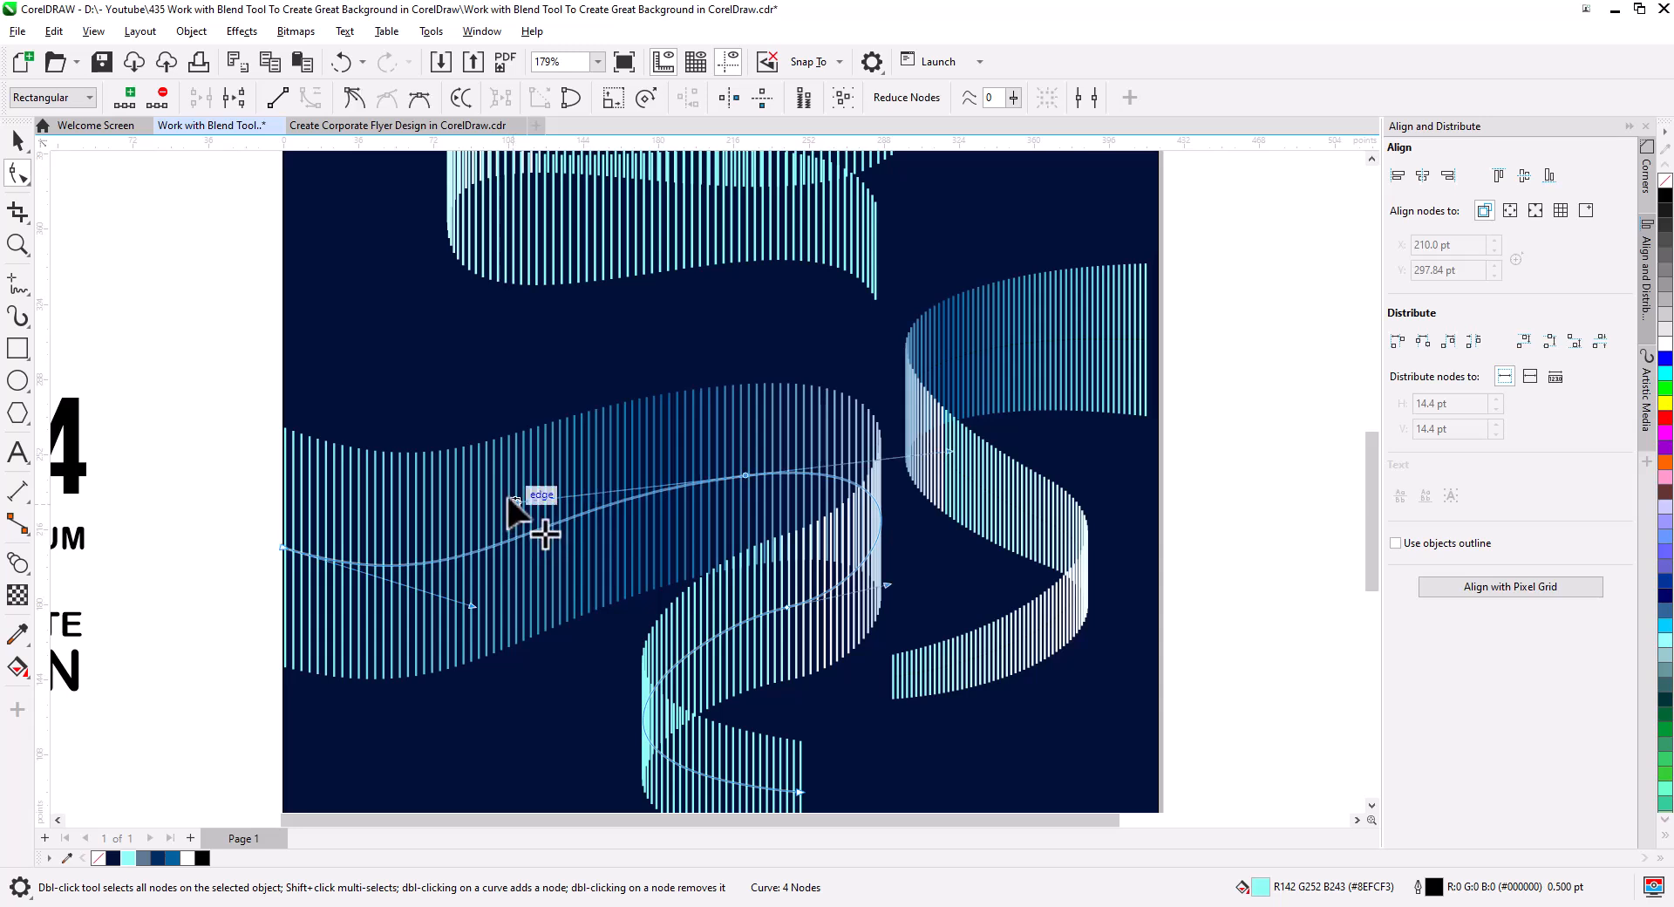
{"action": "left_click_drag", "start_coordinate": [510, 498], "coordinate": [507, 481]}
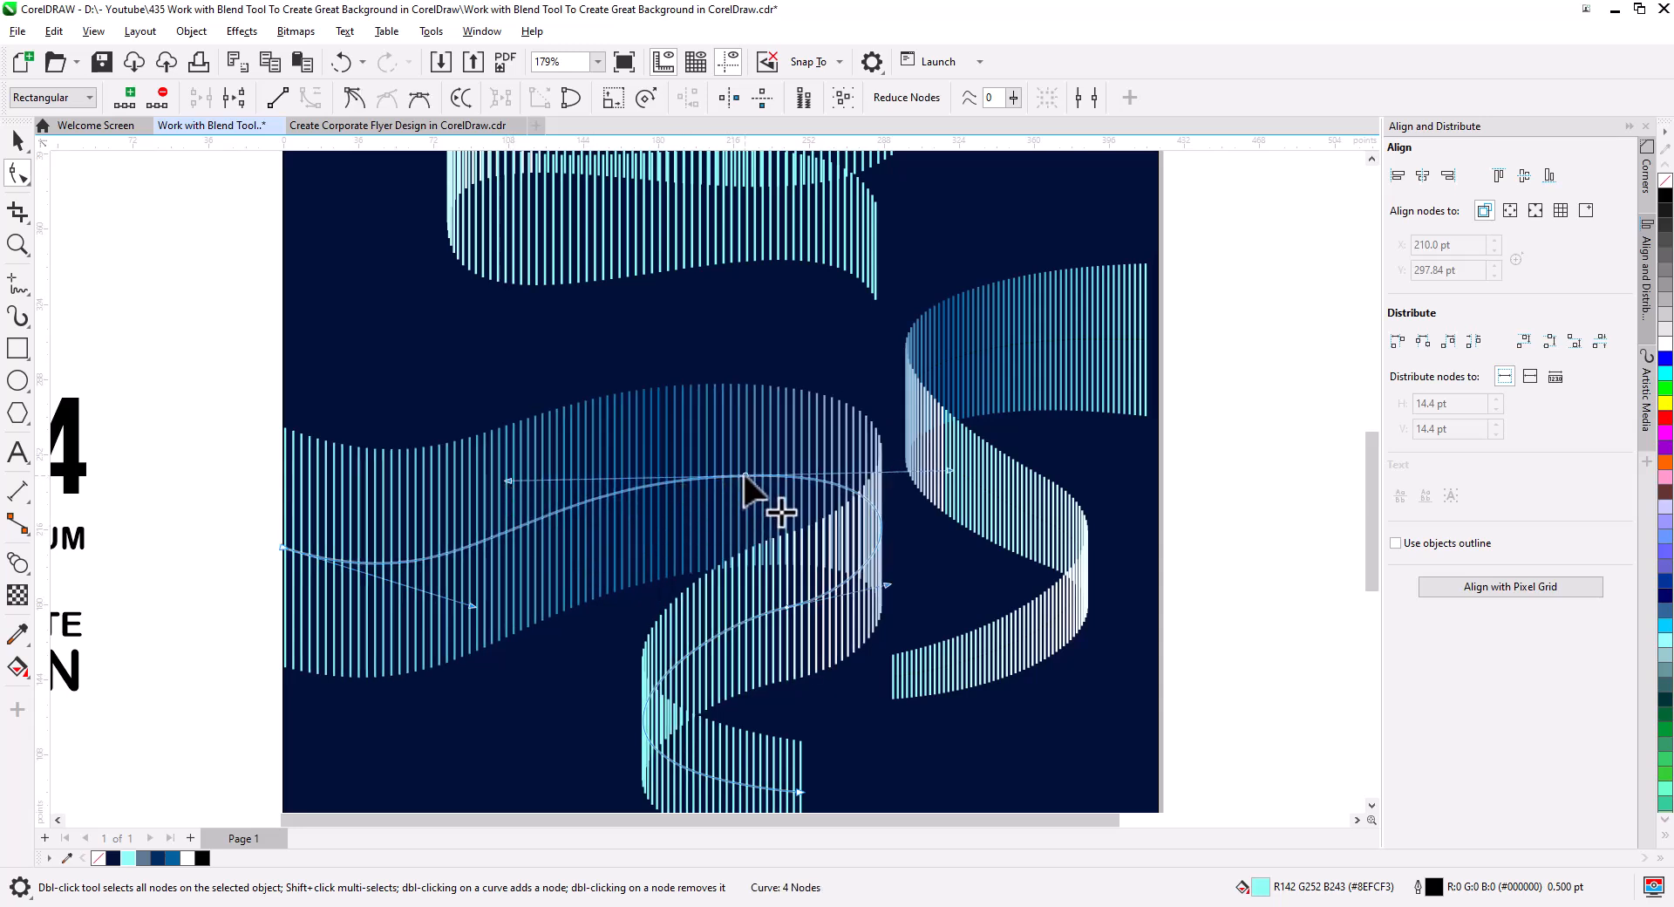
{"action": "left_click_drag", "start_coordinate": [745, 476], "coordinate": [737, 452]}
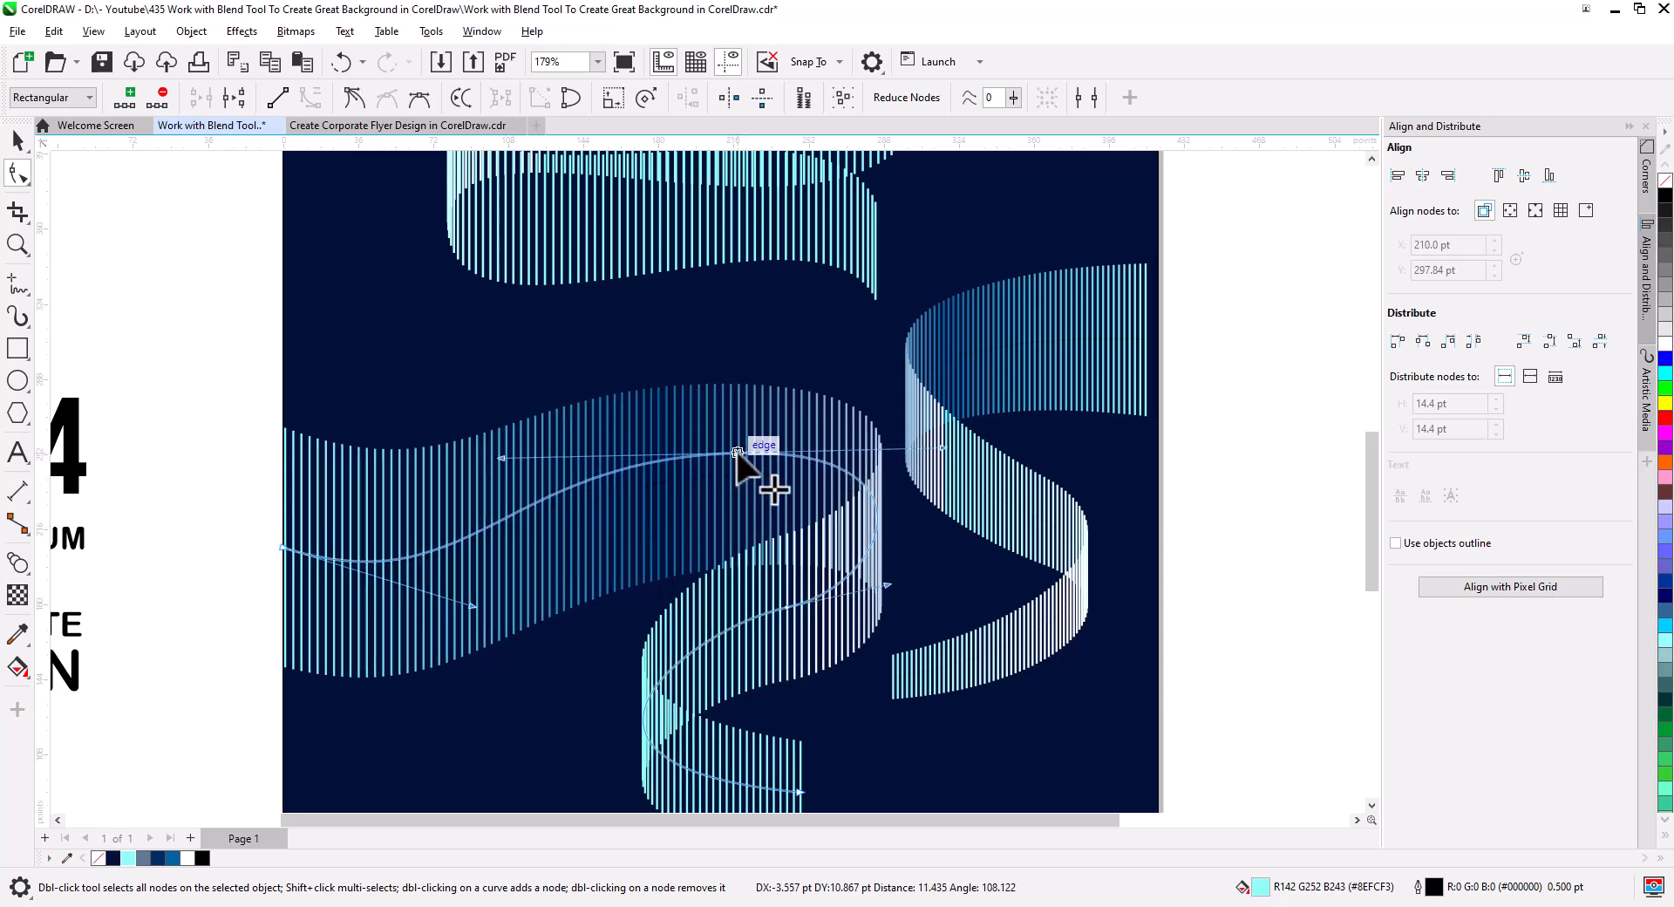
{"action": "scroll", "coordinate": [724, 532], "scroll_direction": "down", "scroll_amount": 2}
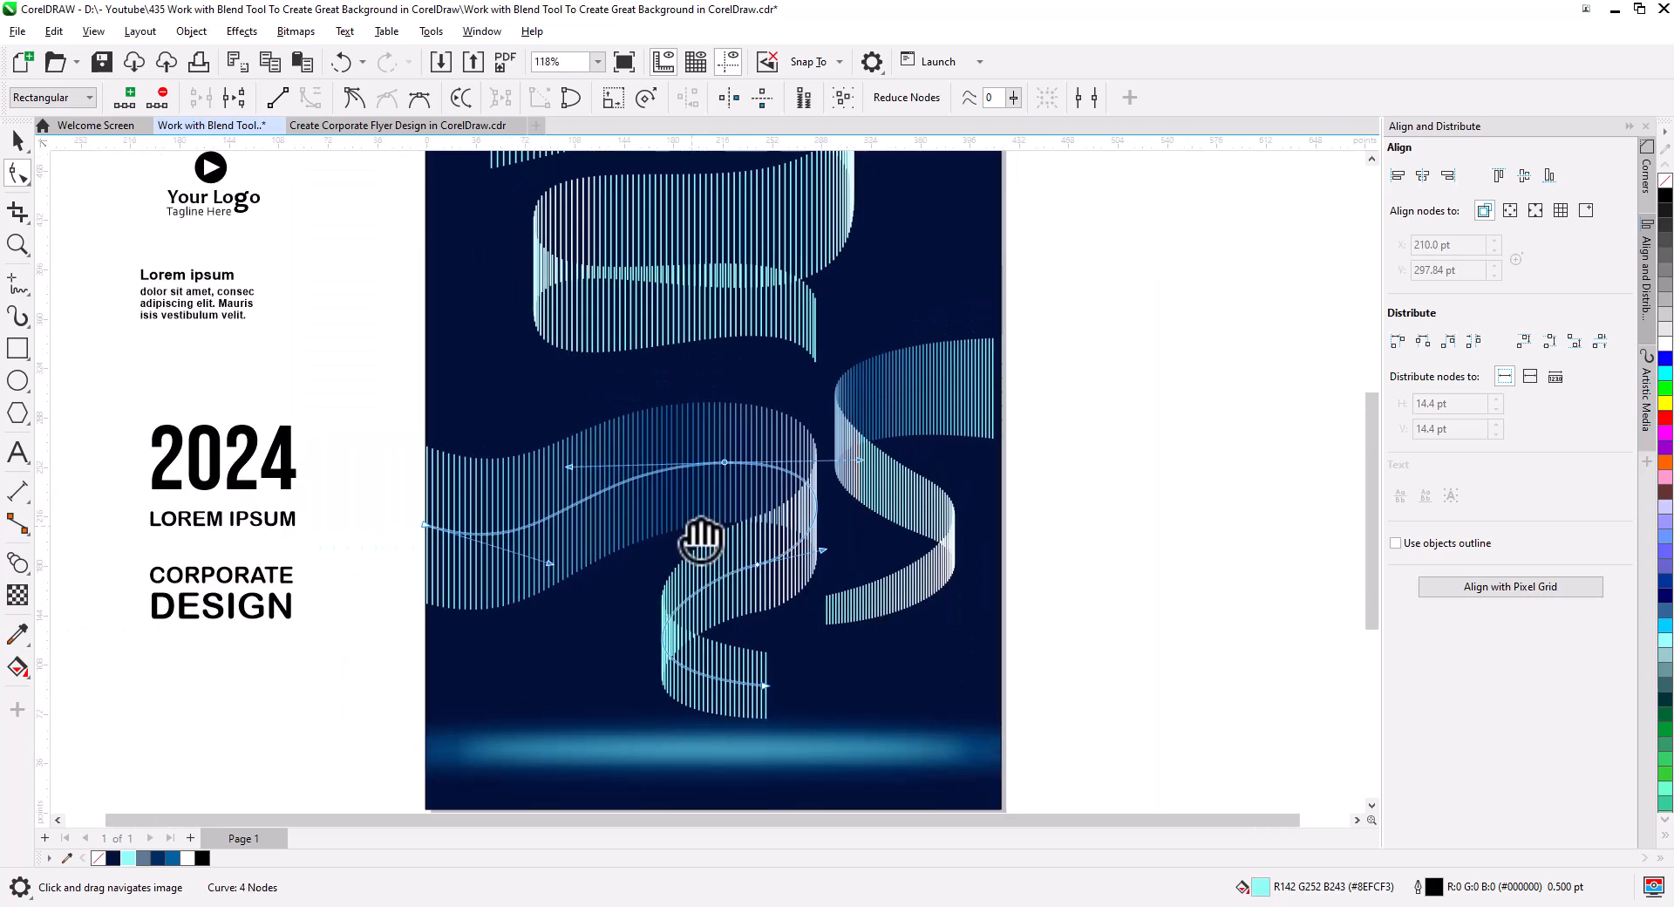
{"action": "left_click_drag", "start_coordinate": [550, 545], "coordinate": [620, 565]}
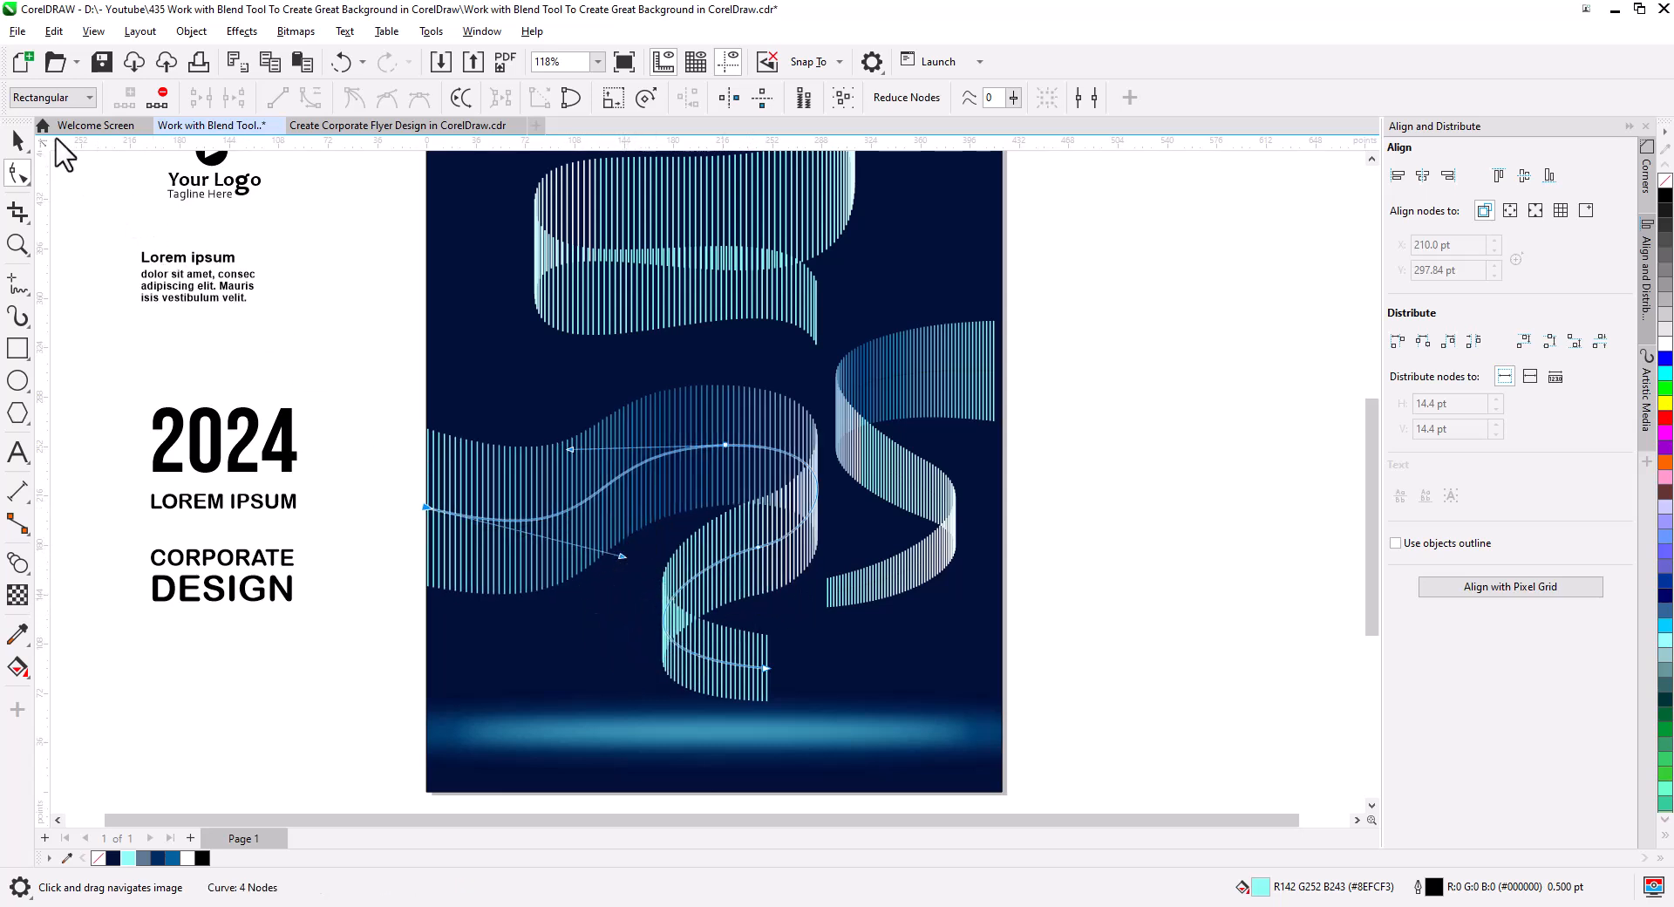
Move the small right-hand ribbon to the page's right edge and enlarge it slightly from its lower-left corner.
{"action": "key", "text": "space"}
{"action": "left_click", "coordinate": [1002, 397]}
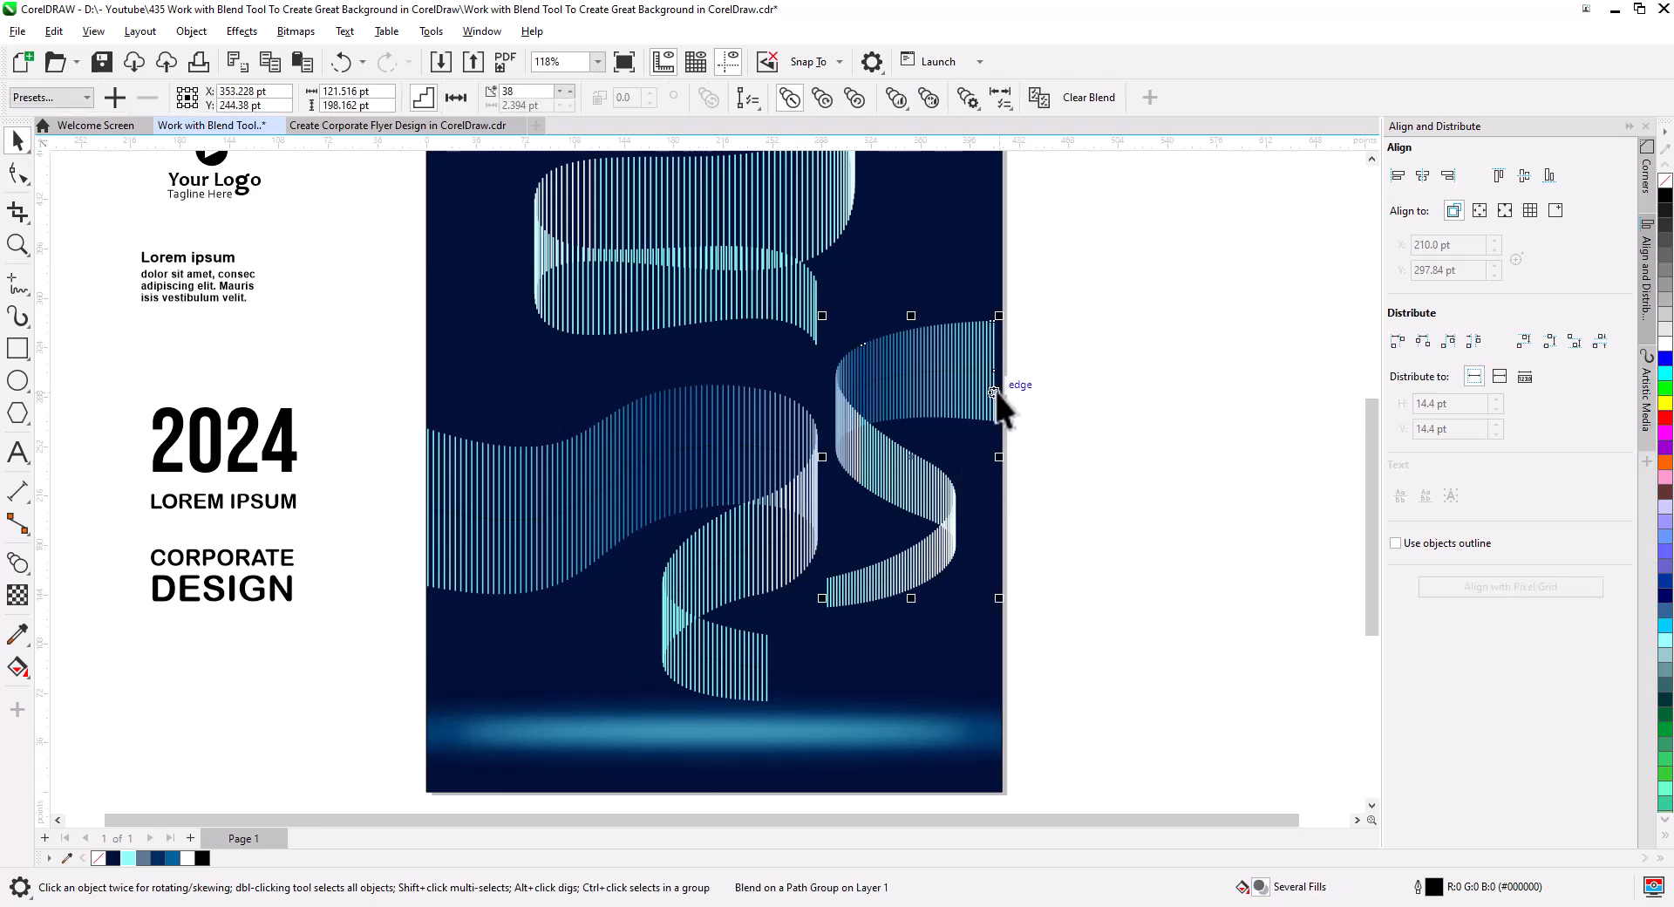
{"action": "left_click_drag", "start_coordinate": [993, 375], "coordinate": [1018, 429]}
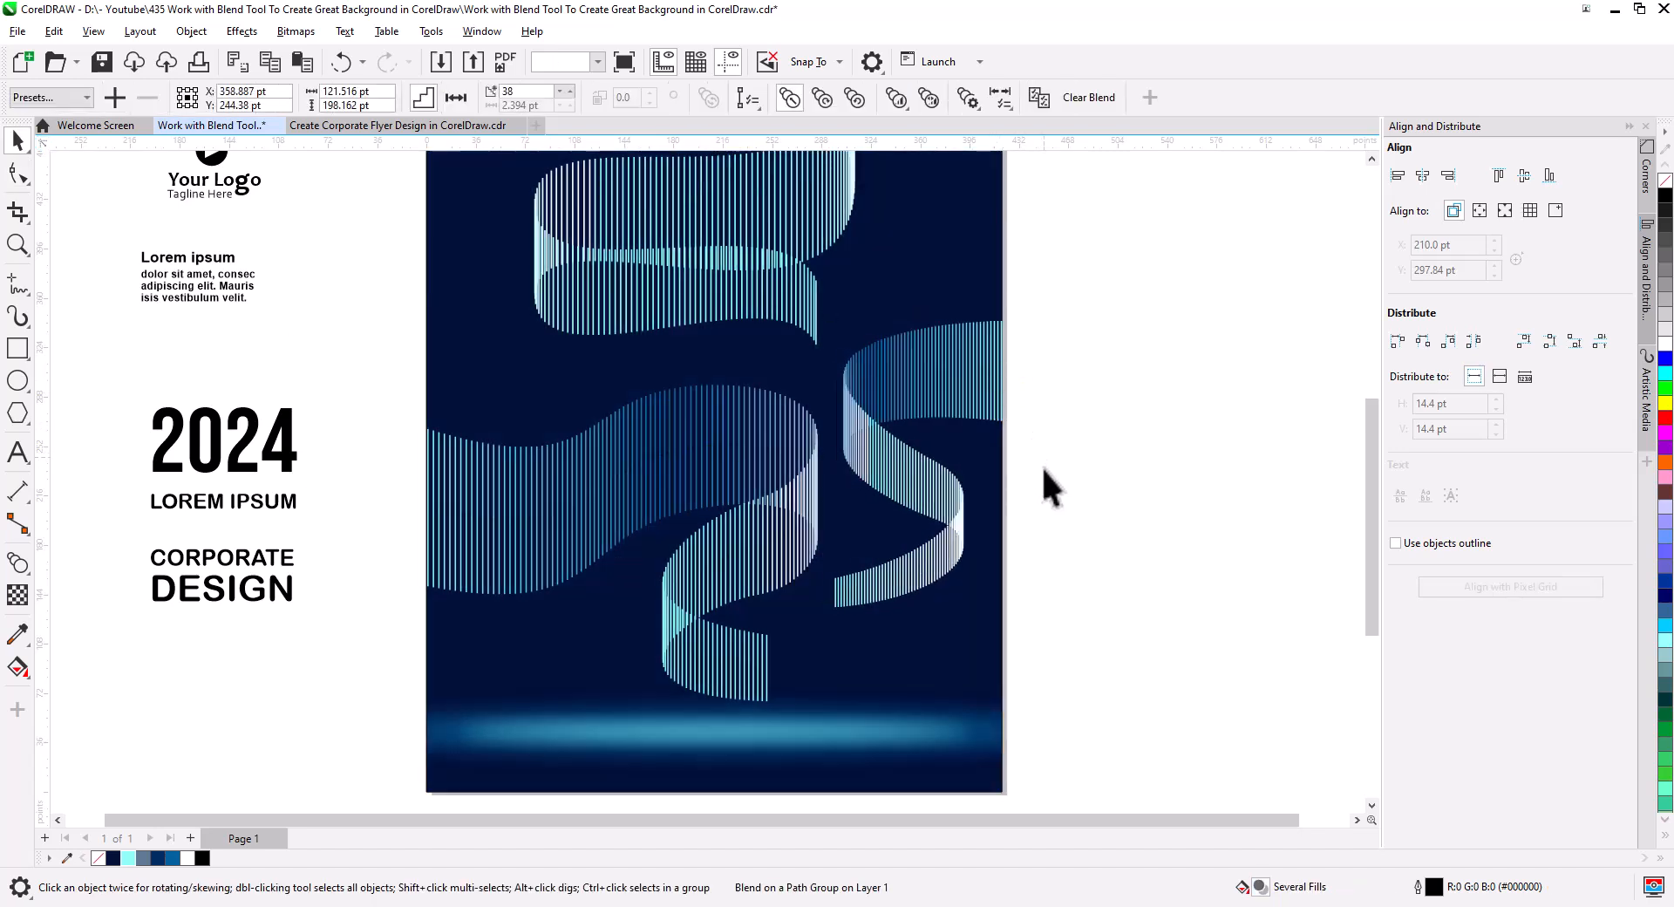
{"action": "left_click", "coordinate": [1008, 511]}
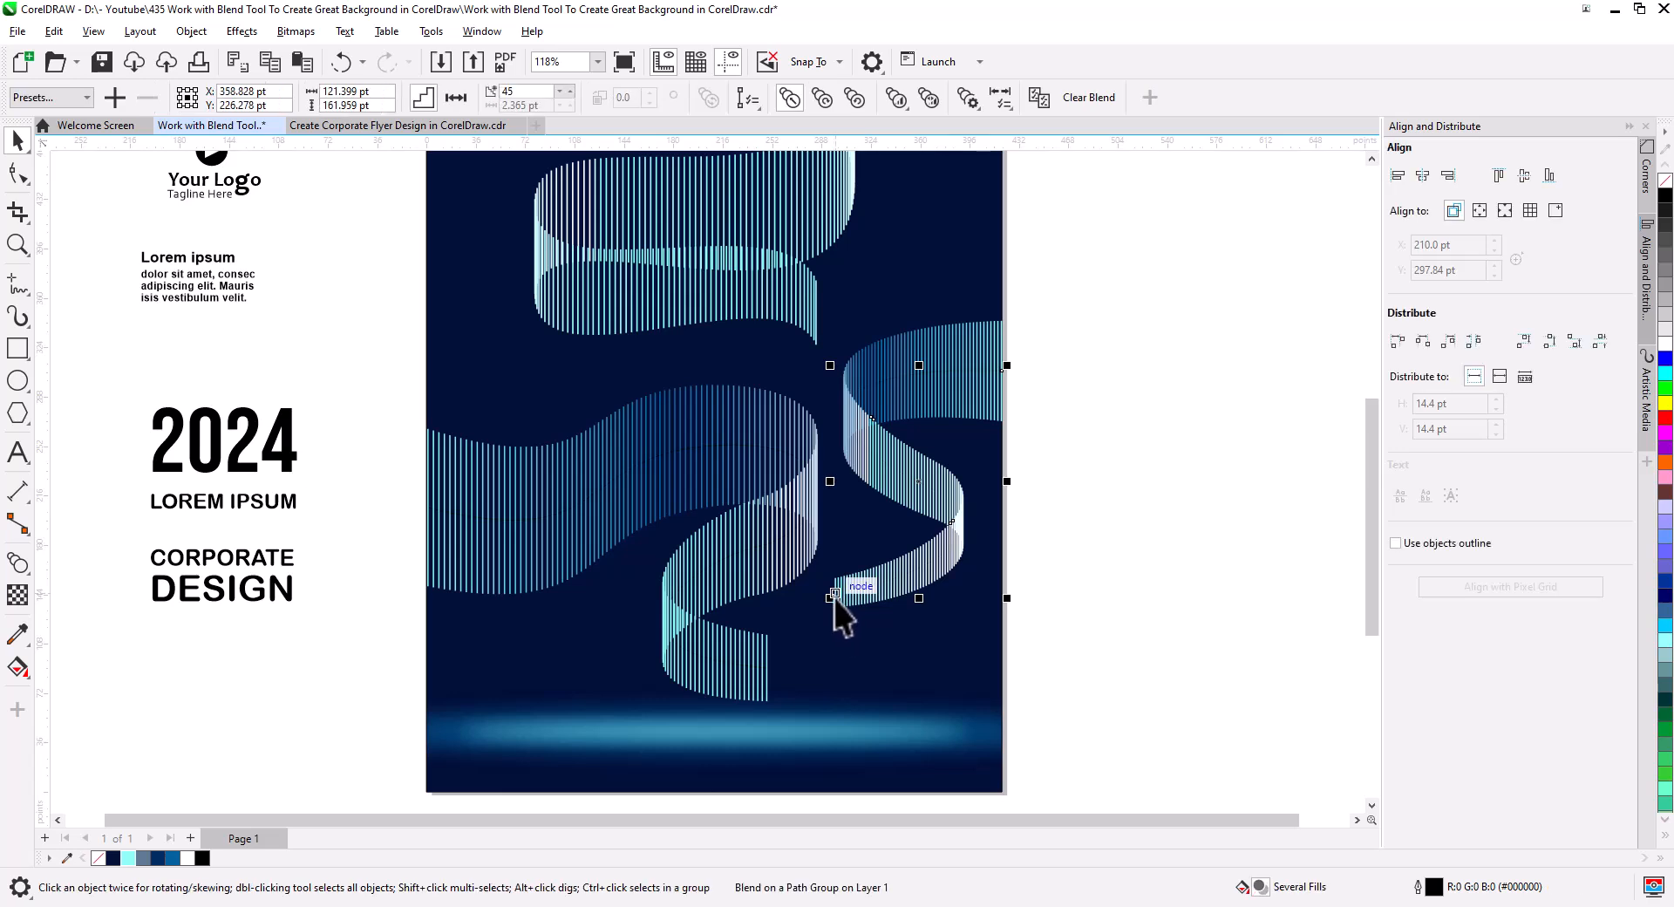
{"action": "mouse_move", "coordinate": [830, 599]}
{"action": "left_mouse_down"}
{"action": "mouse_move", "coordinate": [811, 620]}
{"action": "mouse_move", "coordinate": [821, 609]}
{"action": "left_mouse_up"}
{"action": "left_click", "coordinate": [1055, 617]}
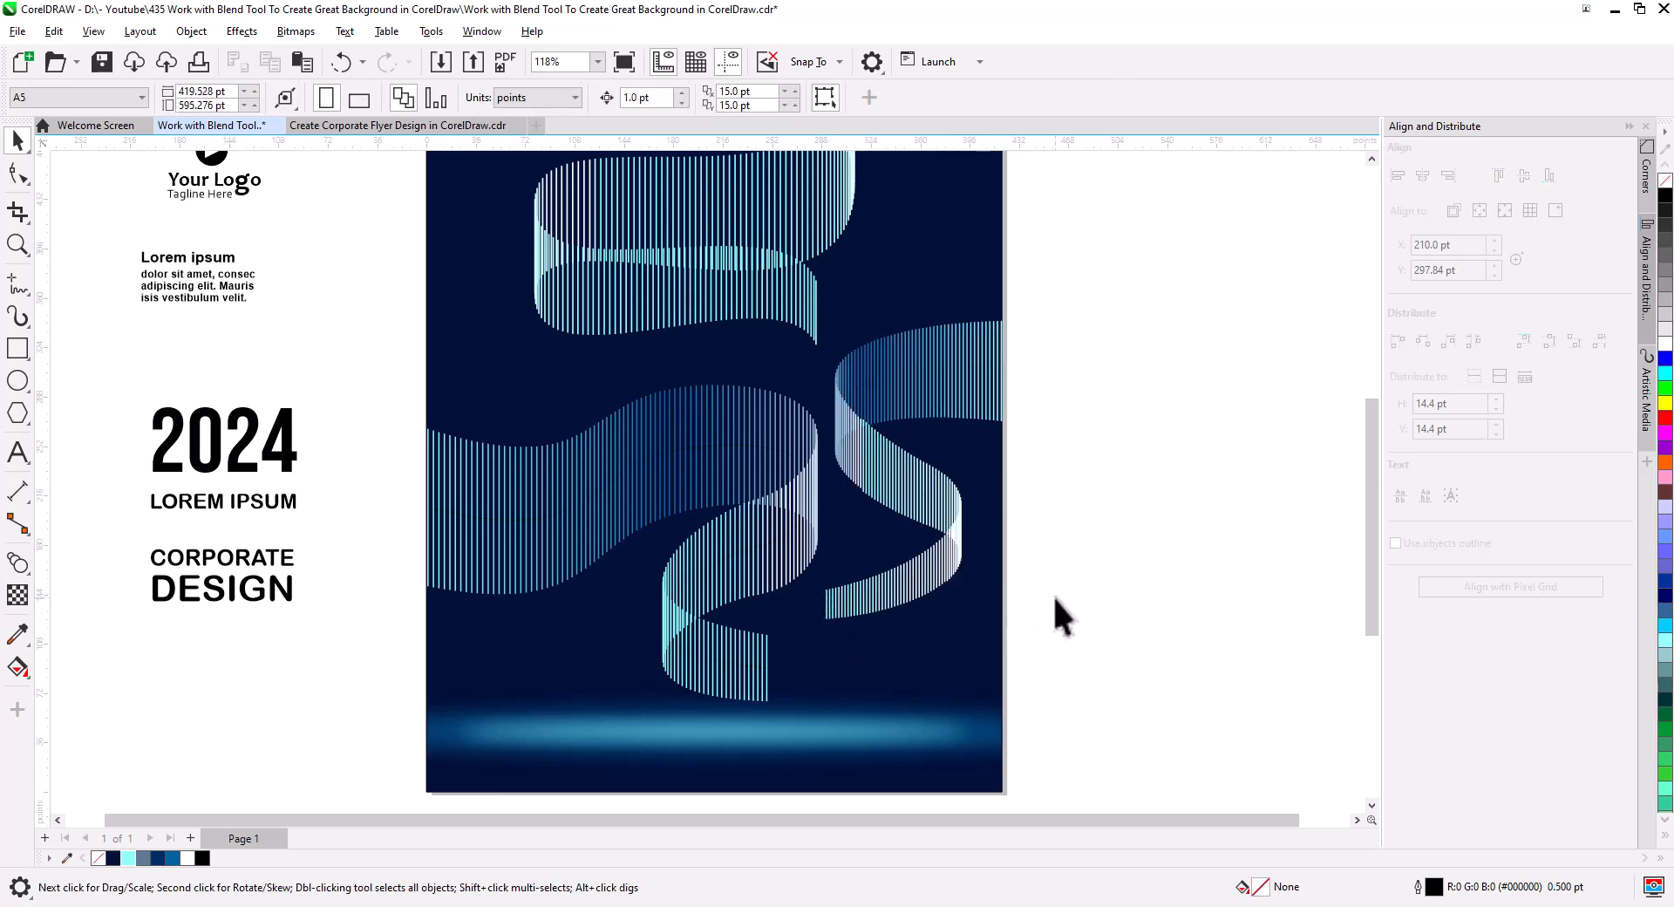
Place the 2024 LOREM IPSUM group in the page's lower-left area above the glow and fill it white.
{"action": "scroll", "coordinate": [1017, 550], "scroll_direction": "down", "scroll_amount": 1}
{"action": "left_click_drag", "start_coordinate": [495, 565], "coordinate": [729, 707]}
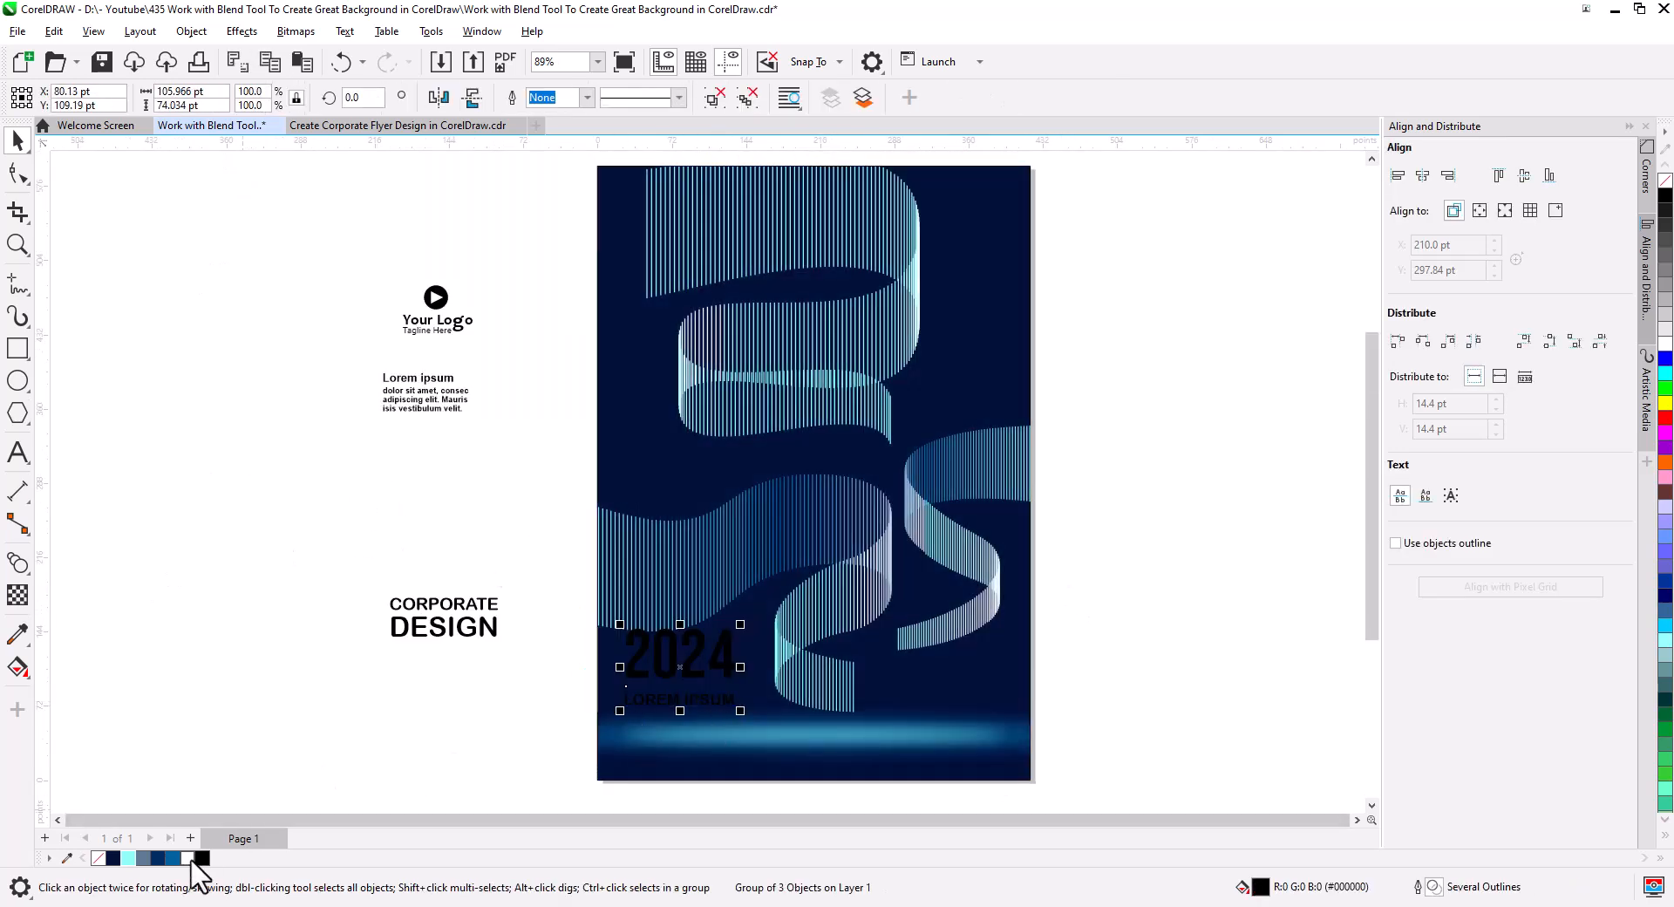
{"action": "left_click", "coordinate": [187, 858]}
{"action": "left_click", "coordinate": [542, 734]}
{"action": "left_click_drag", "start_coordinate": [542, 733], "coordinate": [483, 742]}
Place the CORPORATE DESIGN text in the page's lower-right area, fill it white and group its two lines.
{"action": "left_click_drag", "start_coordinate": [280, 550], "coordinate": [456, 663]}
{"action": "left_click_drag", "start_coordinate": [414, 632], "coordinate": [924, 696]}
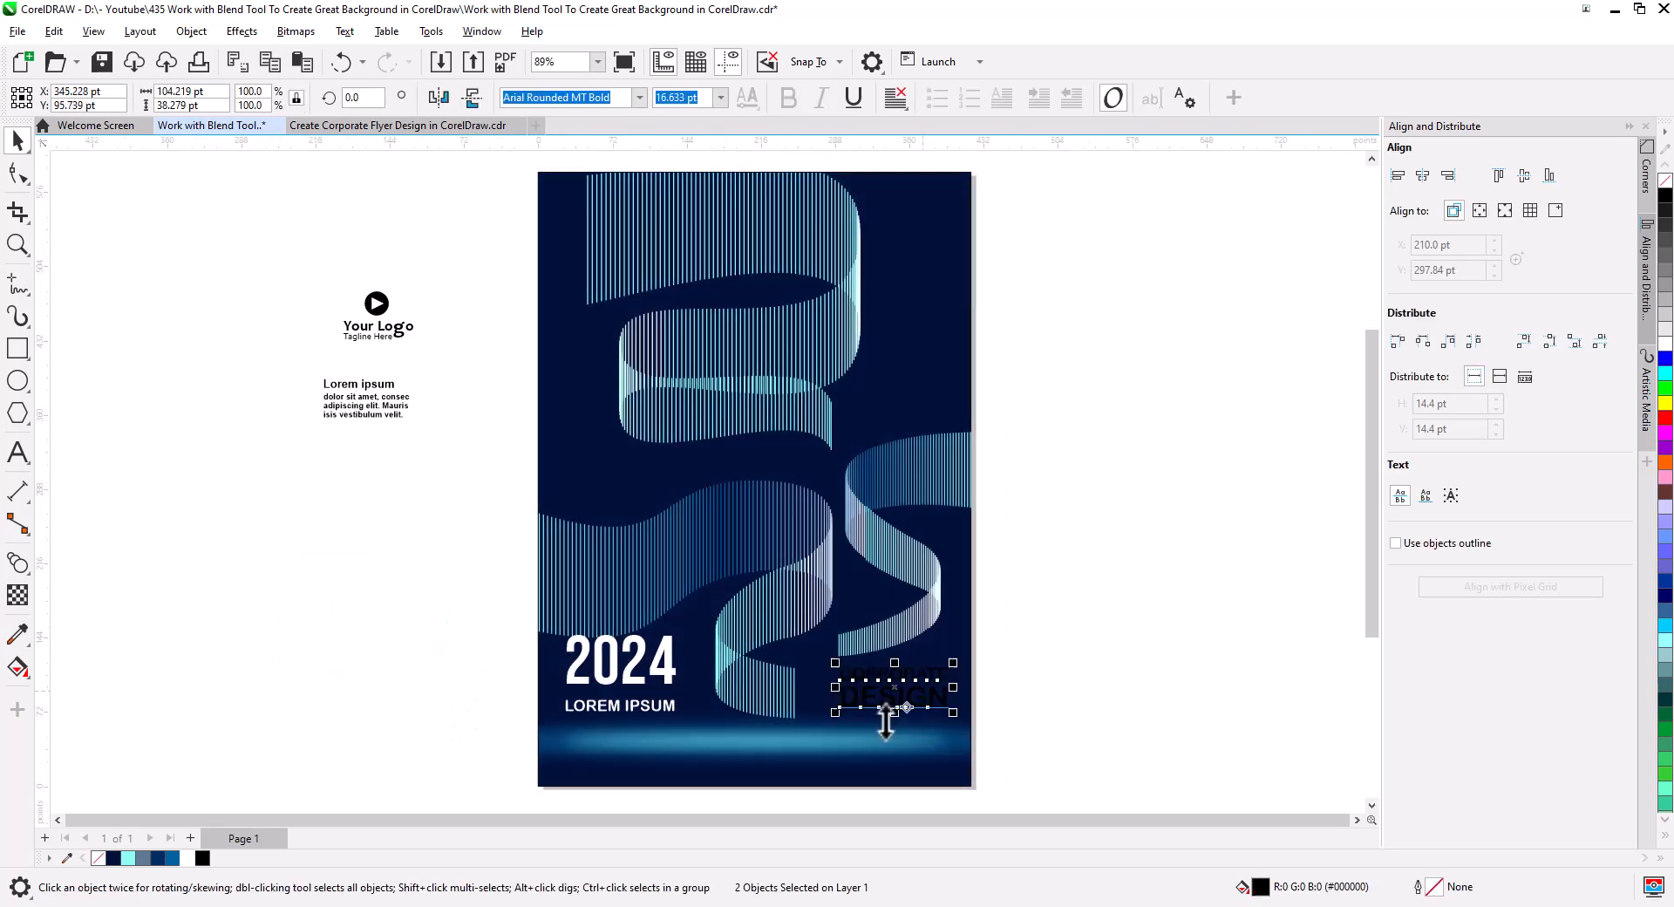
{"action": "left_click", "coordinate": [187, 857]}
{"action": "left_click", "coordinate": [641, 708], "text": "shift"}
{"action": "left_click", "coordinate": [1016, 737]}
{"action": "left_click_drag", "start_coordinate": [1015, 736], "coordinate": [821, 665]}
{"action": "right_click", "coordinate": [858, 676]}
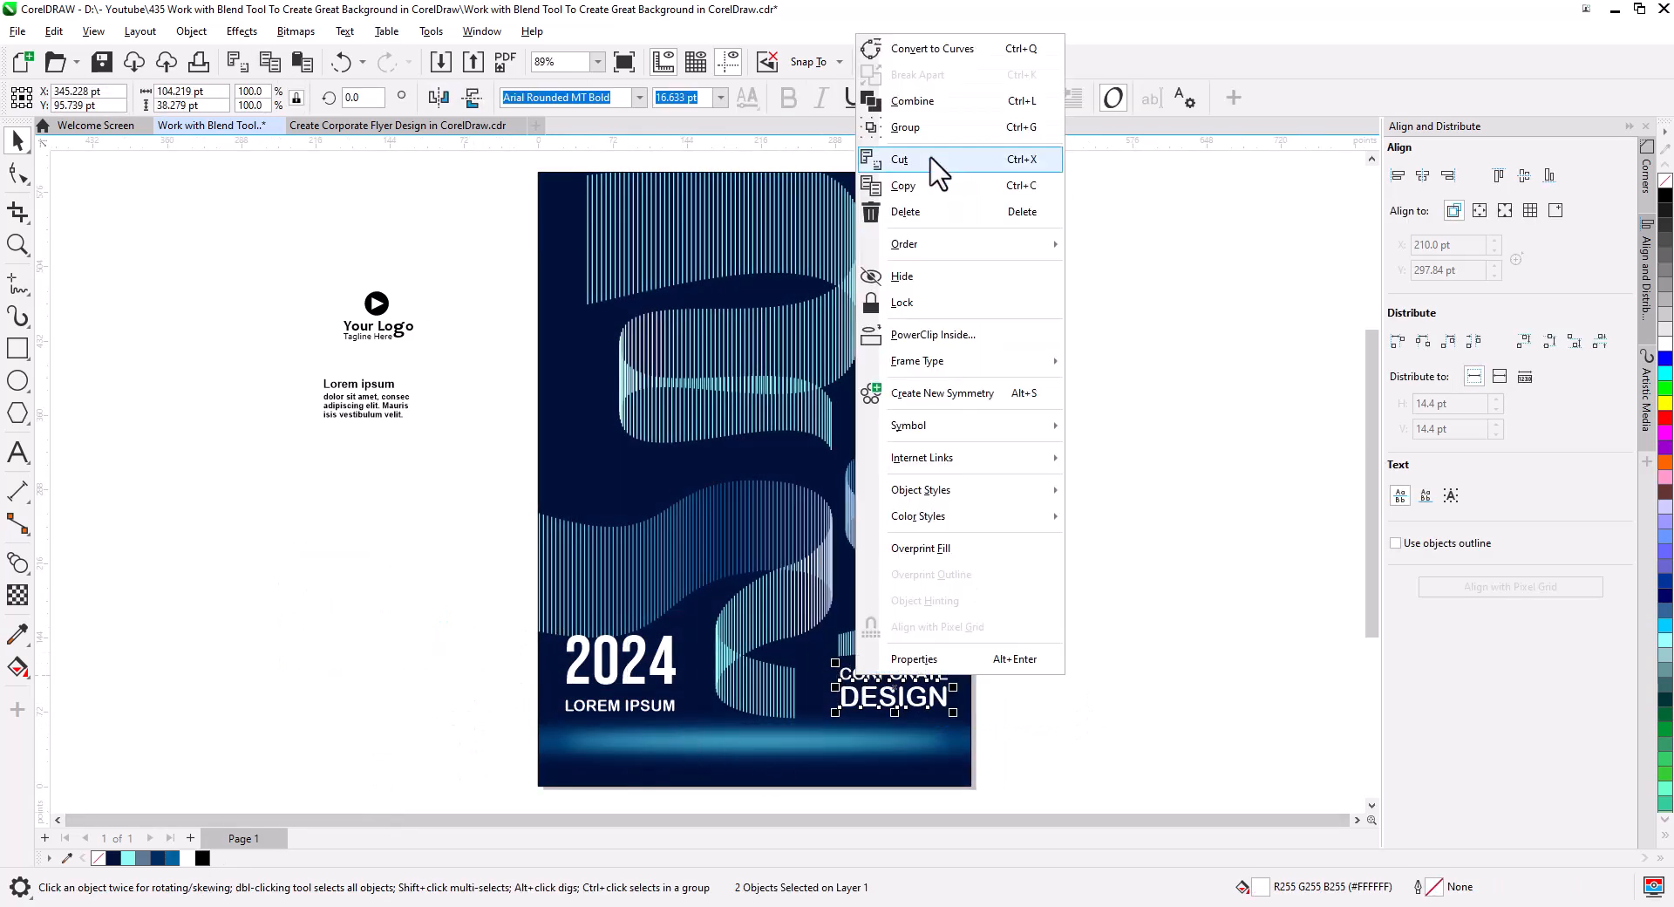
{"action": "left_click", "coordinate": [922, 129]}
Align the bottom edges of the 2024 LOREM IPSUM and CORPORATE DESIGN groups.
{"action": "left_click_drag", "start_coordinate": [484, 599], "coordinate": [691, 729]}
{"action": "right_click", "coordinate": [670, 710]}
{"action": "left_click", "coordinate": [1058, 660]}
{"action": "left_click_drag", "start_coordinate": [1033, 743], "coordinate": [523, 610]}
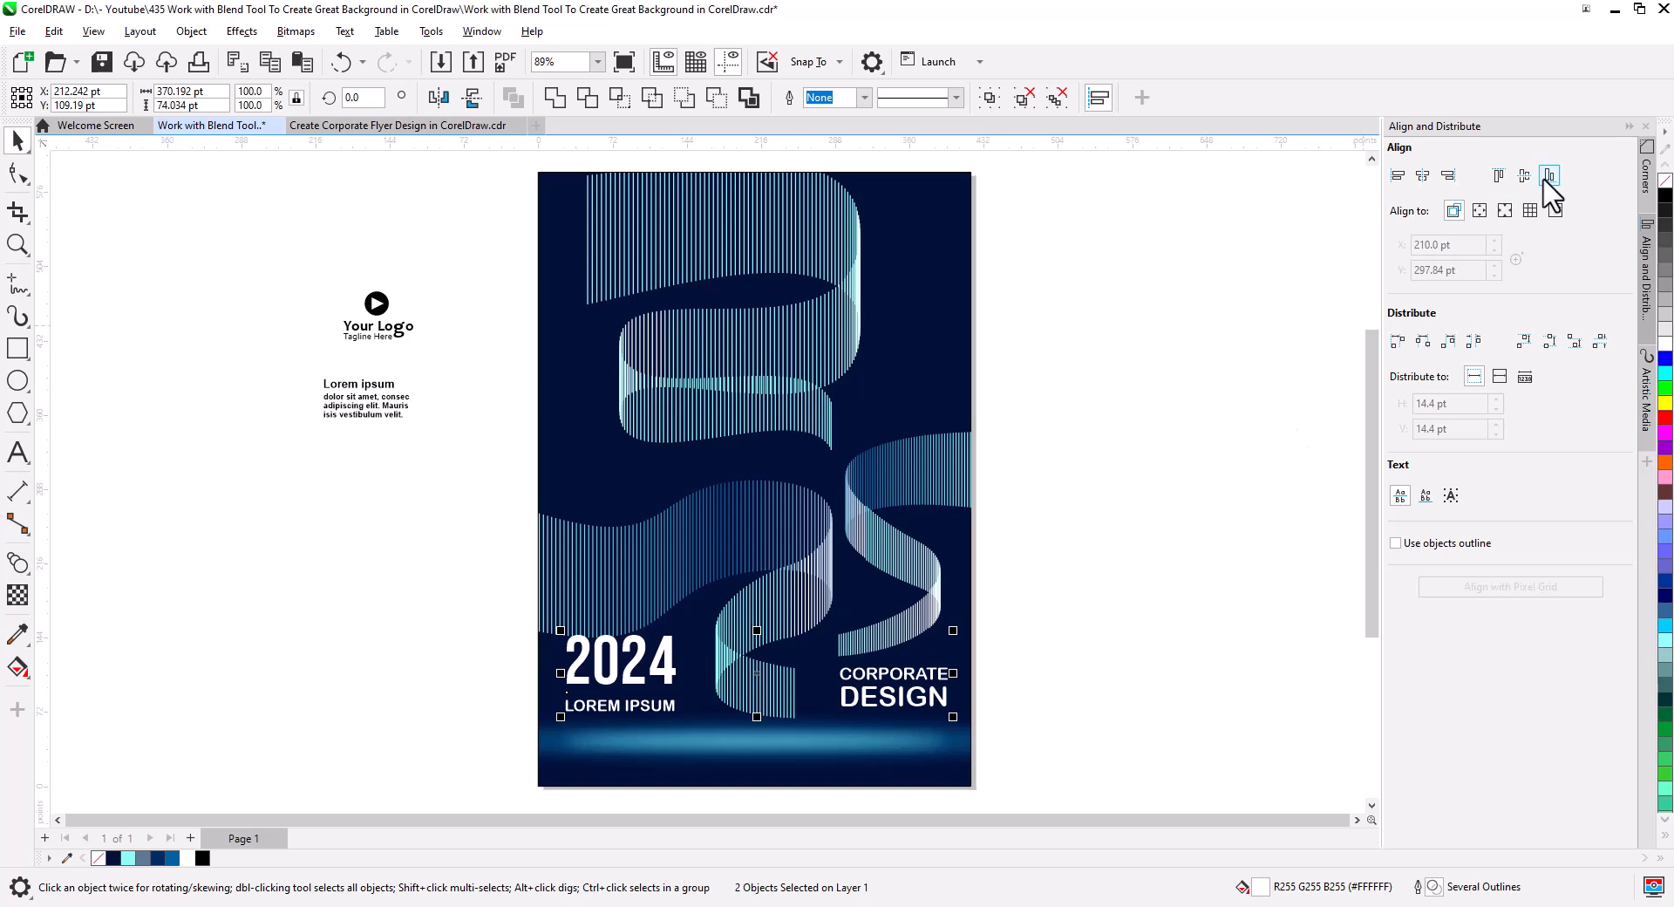
{"action": "left_click", "coordinate": [1549, 177]}
{"action": "right_click", "coordinate": [905, 706]}
{"action": "left_click", "coordinate": [955, 161]}
{"action": "left_click", "coordinate": [940, 208], "text": "shift"}
{"action": "left_click", "coordinate": [1423, 176]}
Place the Your Logo group in the page's upper-right corner and fill it white.
{"action": "left_click", "coordinate": [1073, 456]}
{"action": "left_click_drag", "start_coordinate": [1072, 456], "coordinate": [1049, 545]}
{"action": "left_click_drag", "start_coordinate": [280, 352], "coordinate": [904, 332]}
{"action": "left_click", "coordinate": [185, 857]}
{"action": "left_click", "coordinate": [970, 366]}
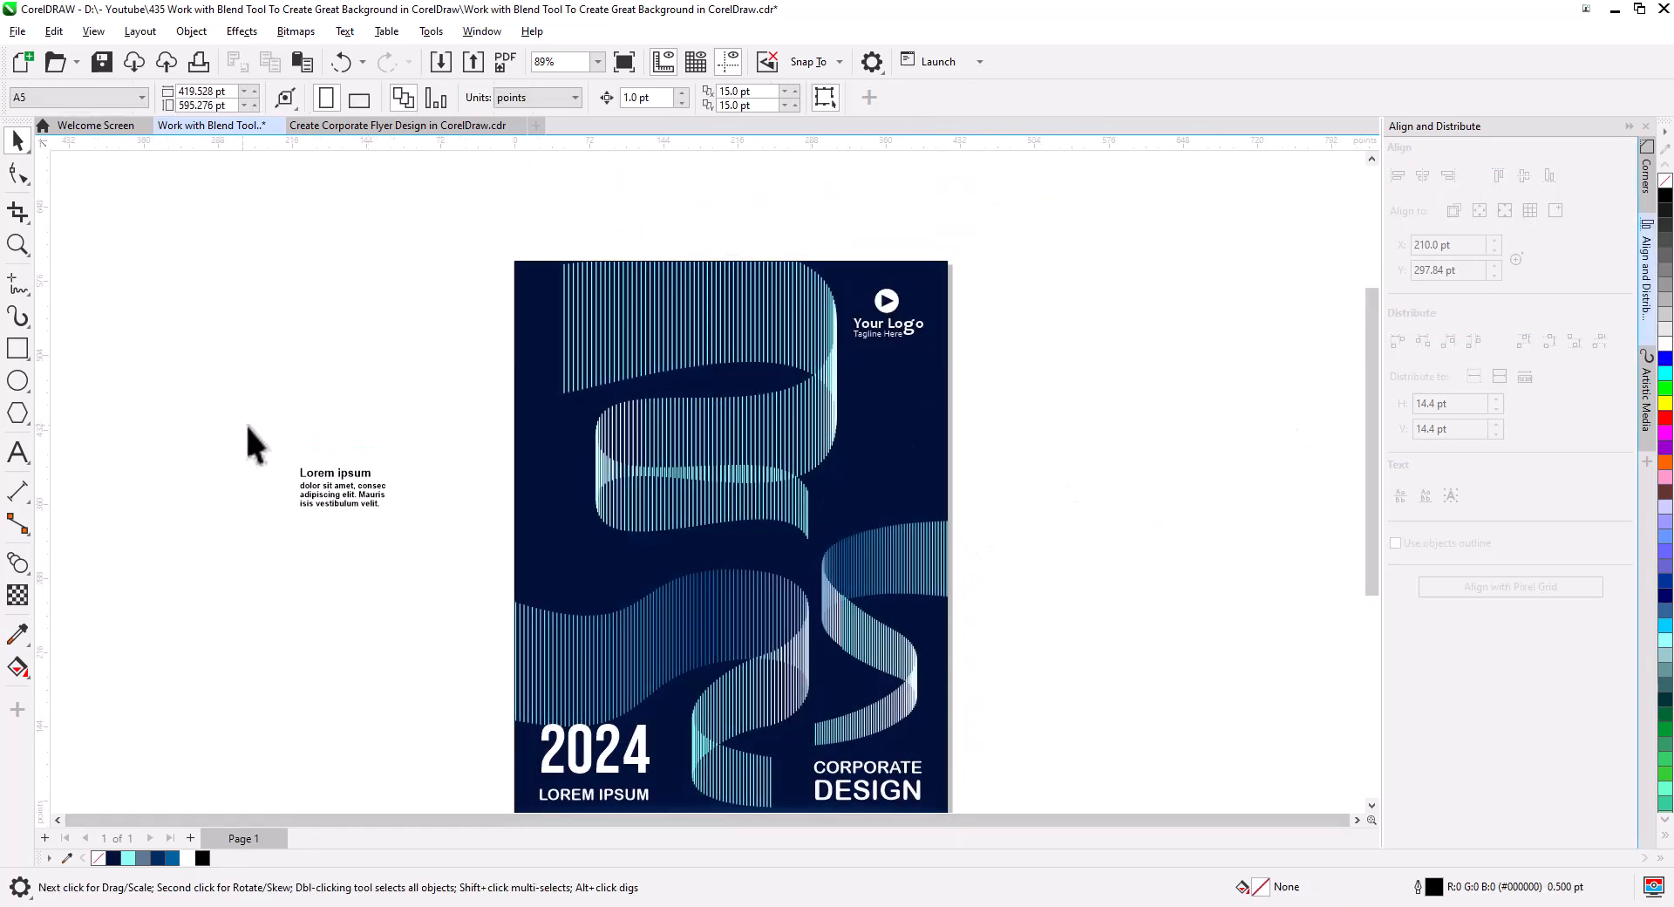
Place the Lorem ipsum paragraph with its heading below the logo, right of the upper ribbon, and fill it white.
{"action": "left_click_drag", "start_coordinate": [248, 426], "coordinate": [441, 551]}
{"action": "left_click_drag", "start_coordinate": [369, 497], "coordinate": [917, 487]}
{"action": "left_click", "coordinate": [1000, 547]}
{"action": "left_click", "coordinate": [898, 480]}
{"action": "left_click", "coordinate": [186, 857]}
{"action": "left_click", "coordinate": [1034, 563]}
Open the contents of the navy page background's PowerClip for editing.
{"action": "scroll", "coordinate": [1035, 563], "scroll_direction": "down", "scroll_amount": 2}
{"action": "scroll", "coordinate": [813, 471], "scroll_direction": "up", "scroll_amount": 1}
{"action": "left_click_drag", "start_coordinate": [813, 472], "coordinate": [688, 458]}
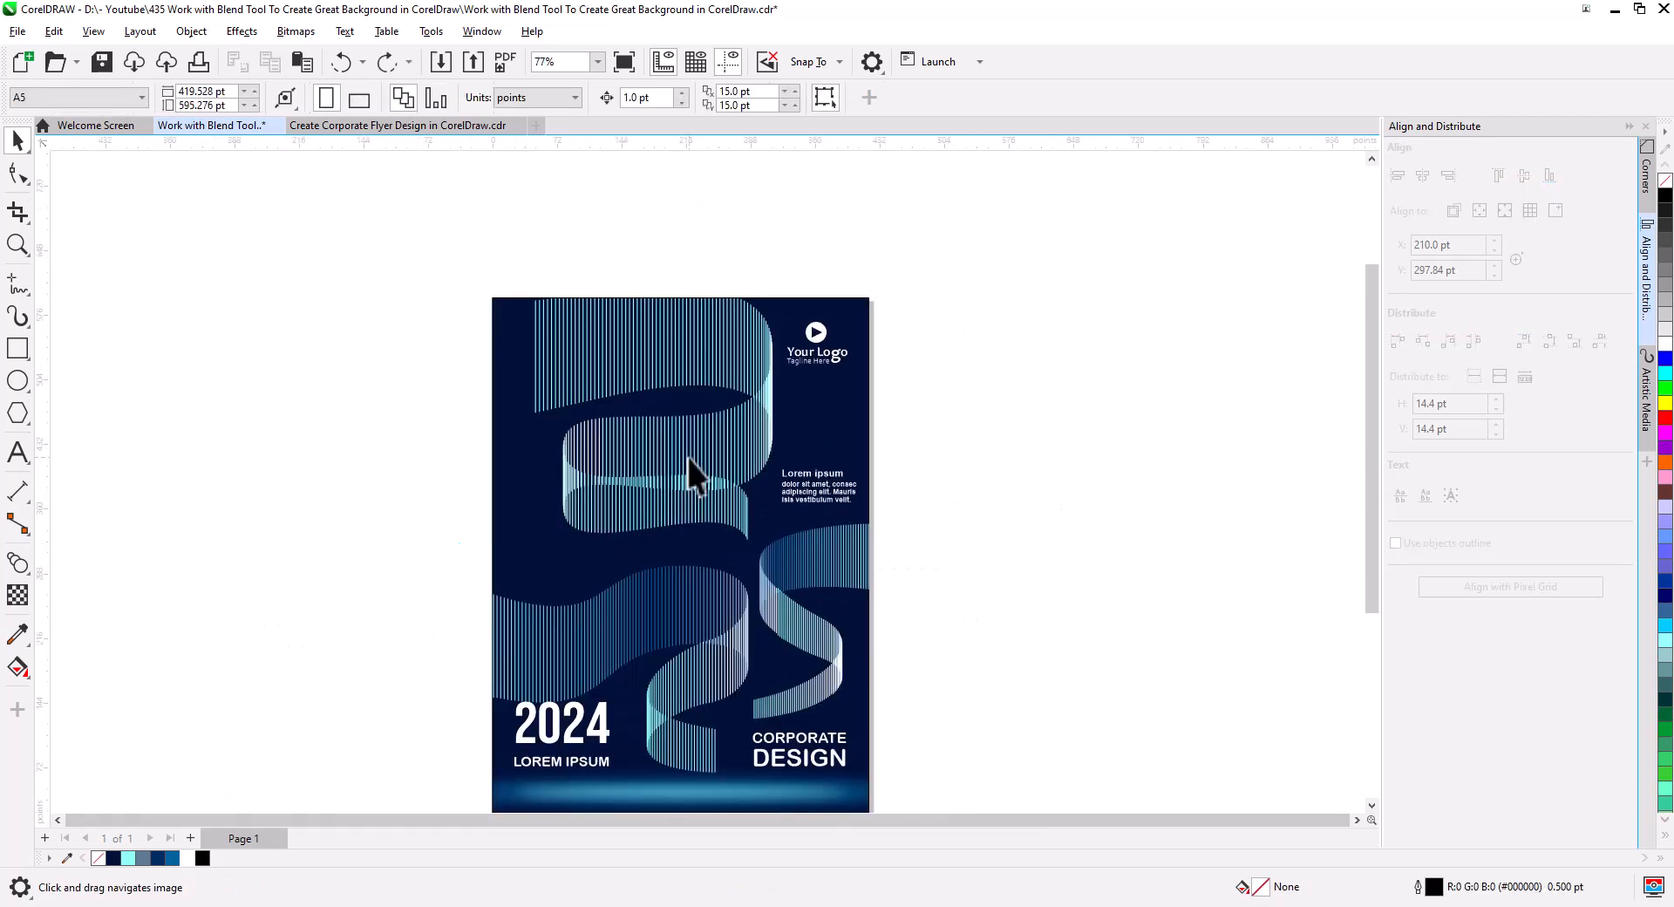
{"action": "left_click", "coordinate": [555, 360]}
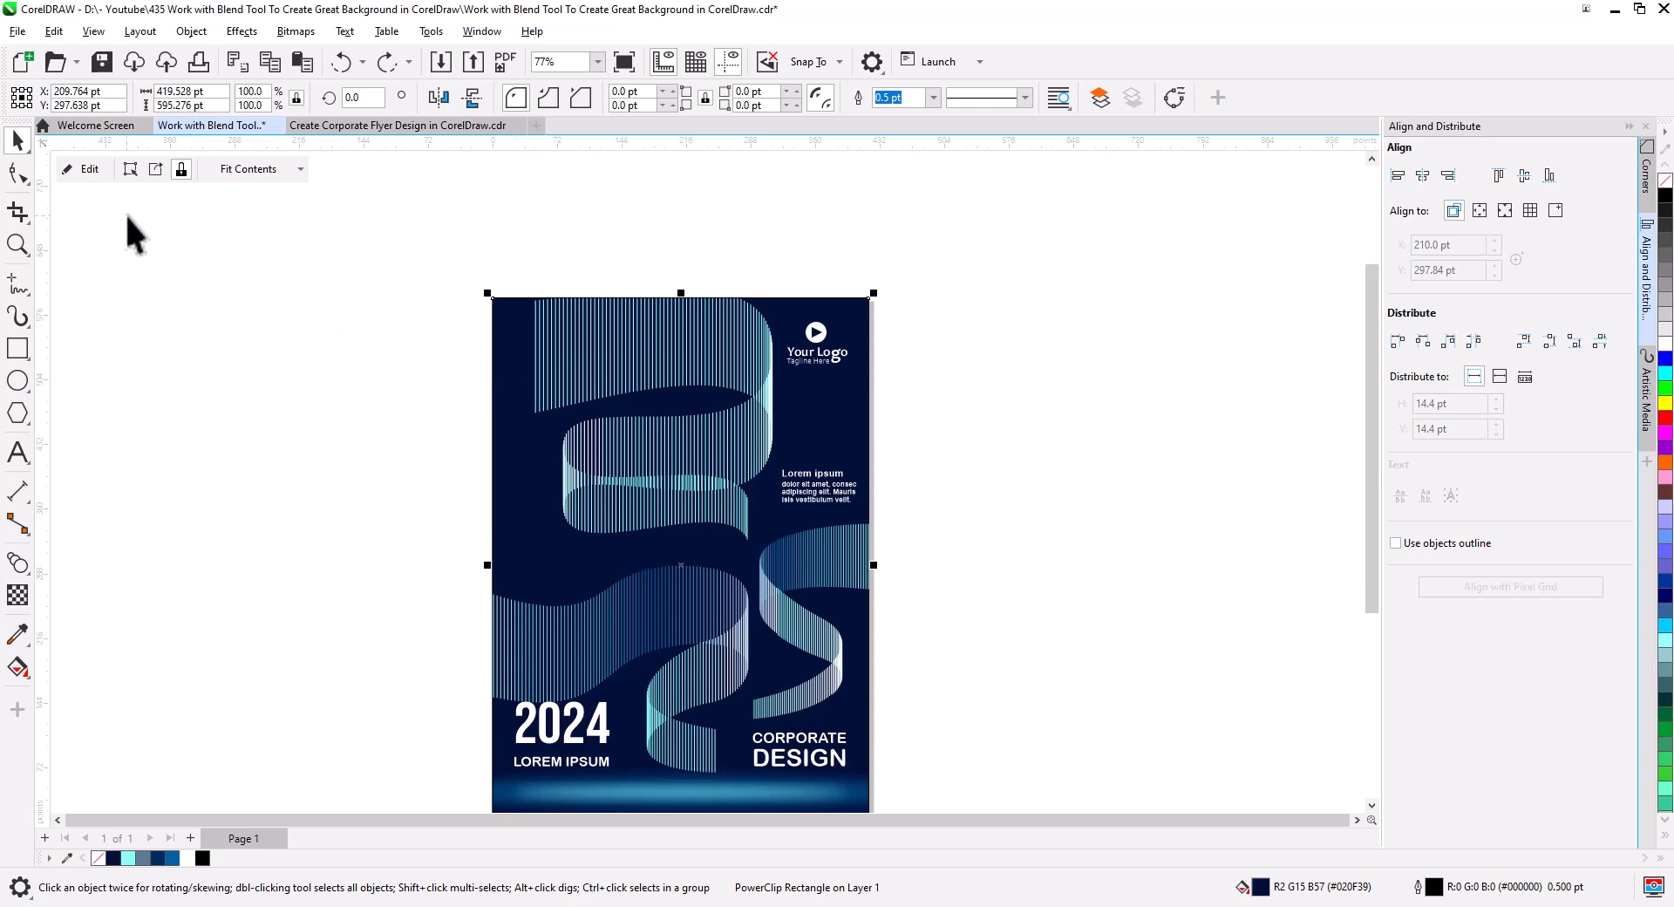
{"action": "left_click", "coordinate": [80, 170]}
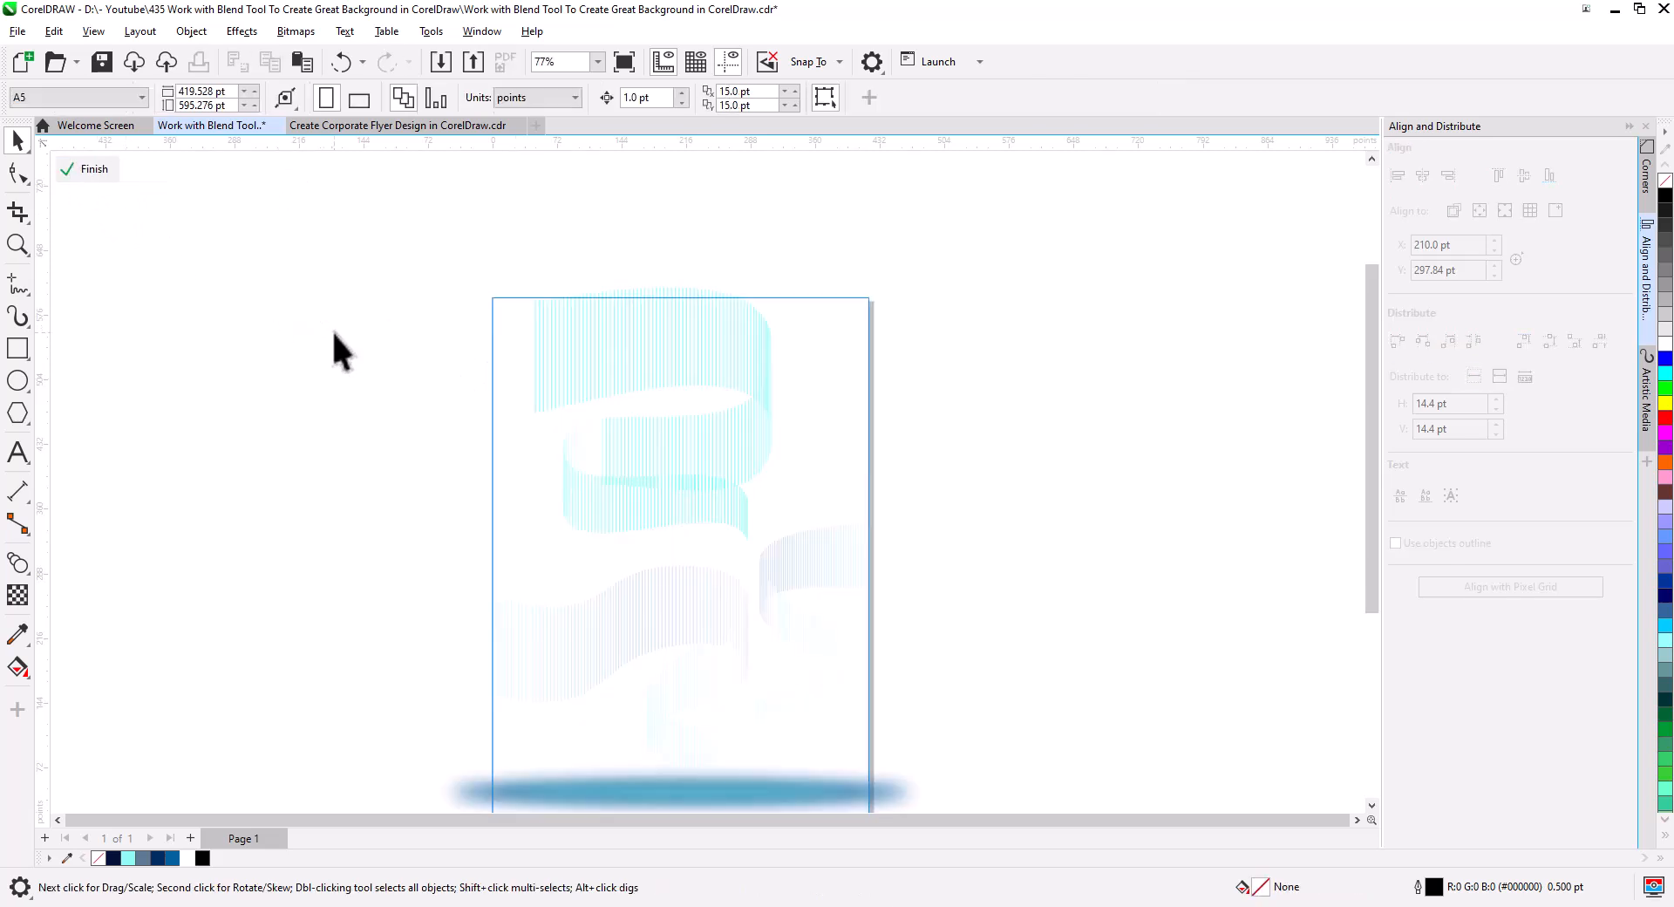
Ungroup the top segment of the upper ribbon and combine its left 39 strips into a single curve.
{"action": "left_click", "coordinate": [544, 345]}
{"action": "scroll", "coordinate": [545, 348], "scroll_direction": "up", "scroll_amount": 2}
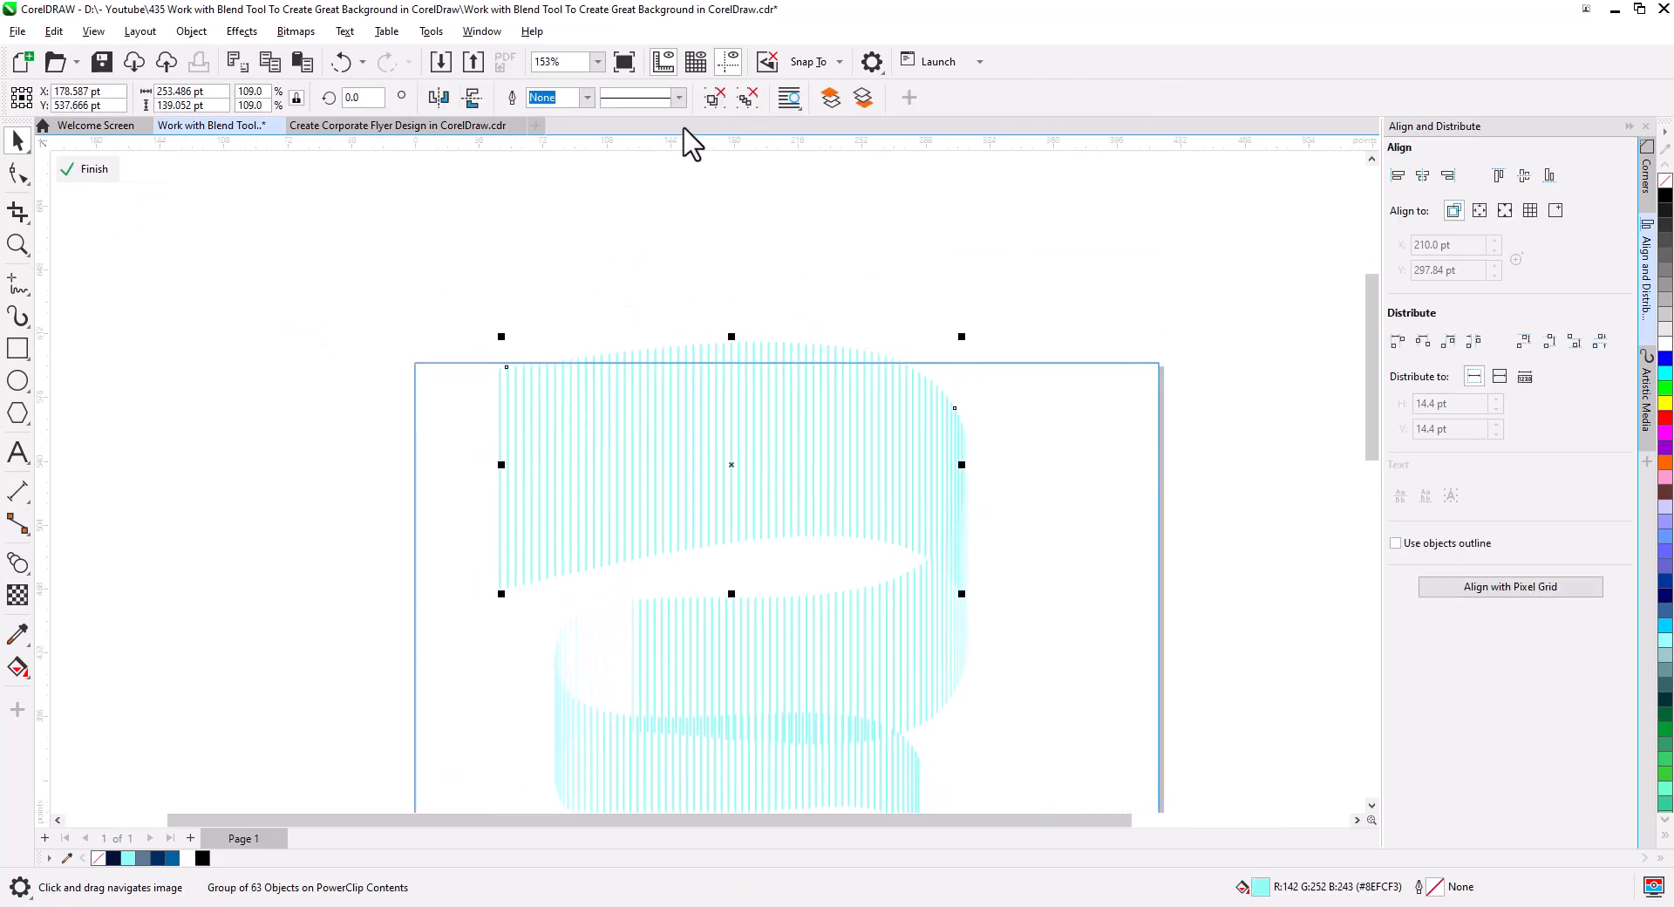
{"action": "left_click", "coordinate": [490, 328]}
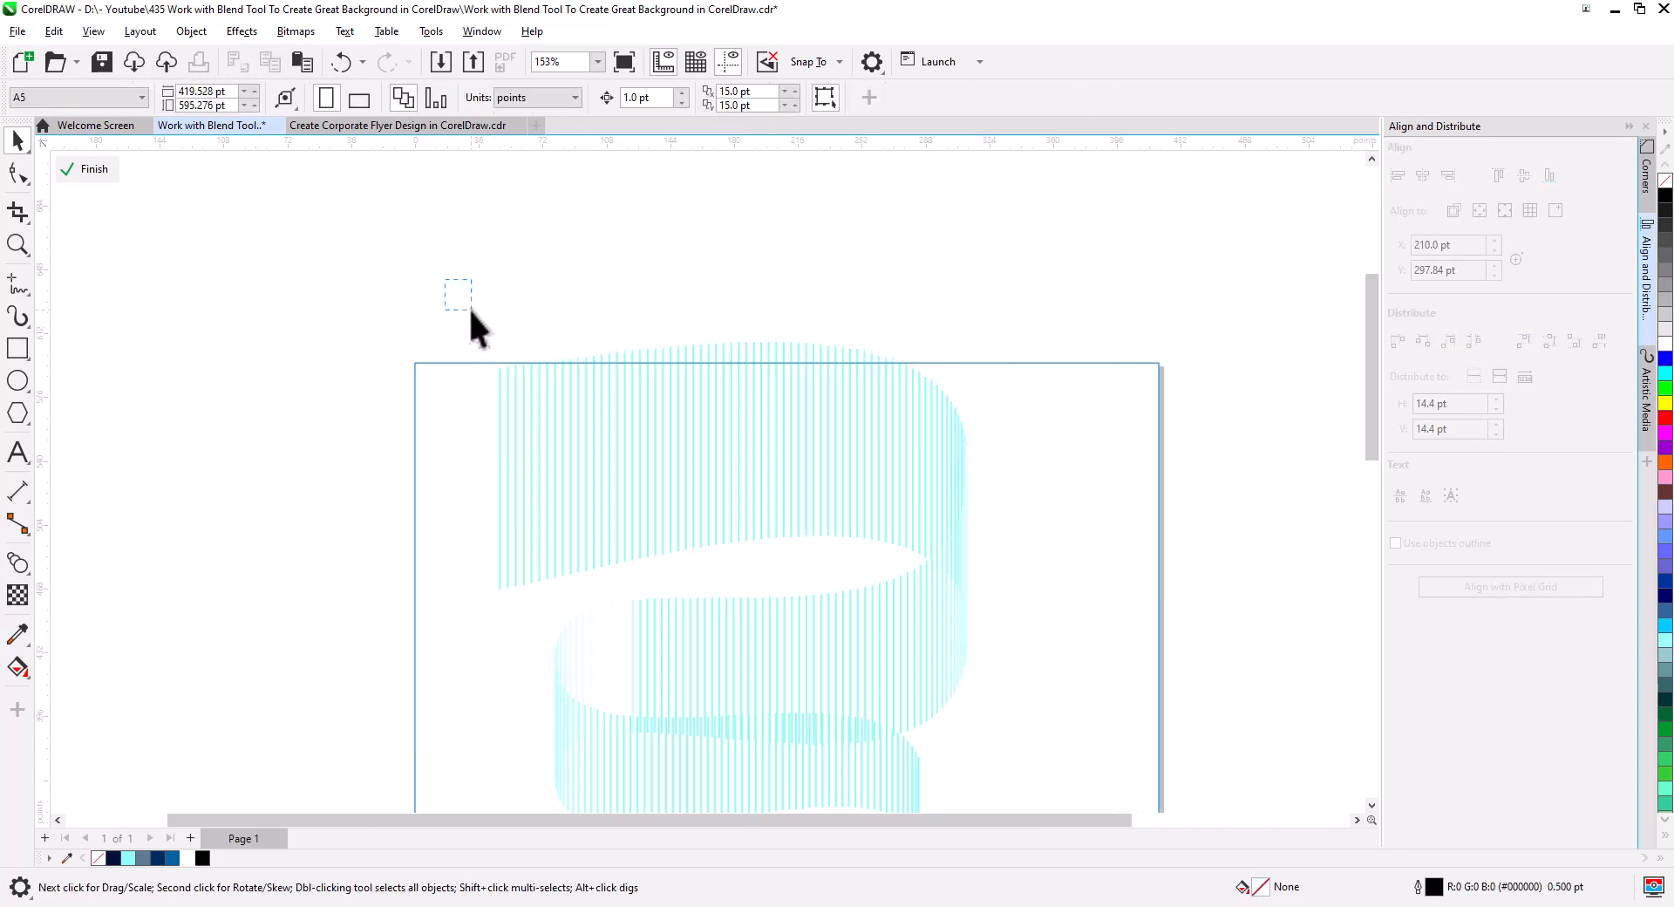
{"action": "left_click_drag", "start_coordinate": [794, 600], "coordinate": [791, 604]}
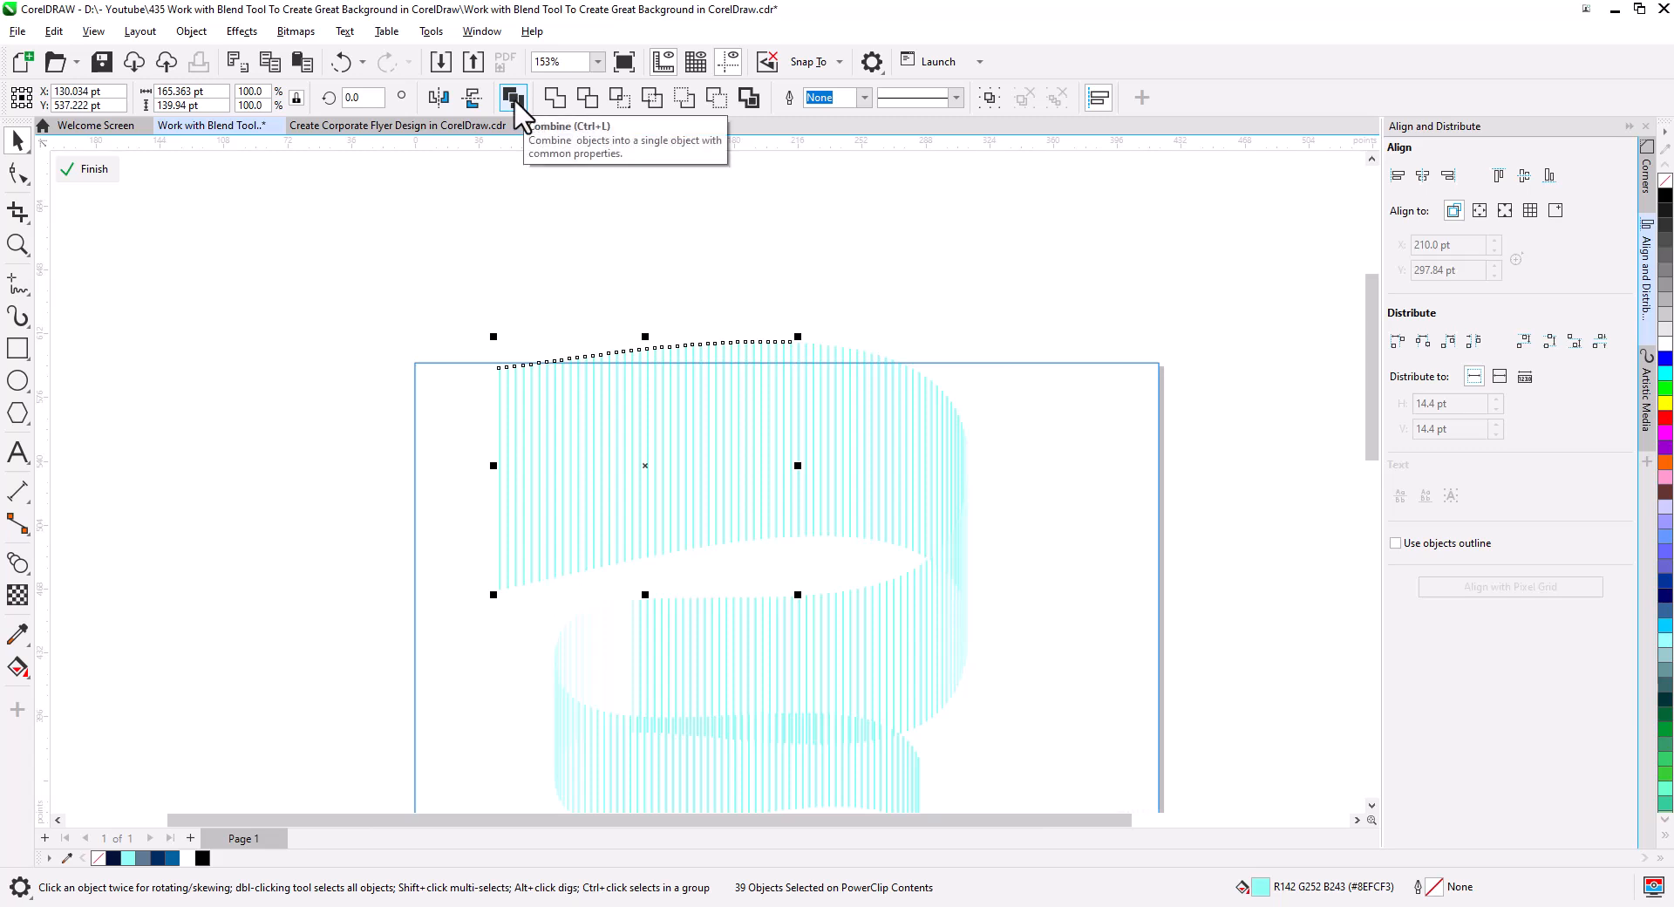
{"action": "left_click", "coordinate": [514, 98]}
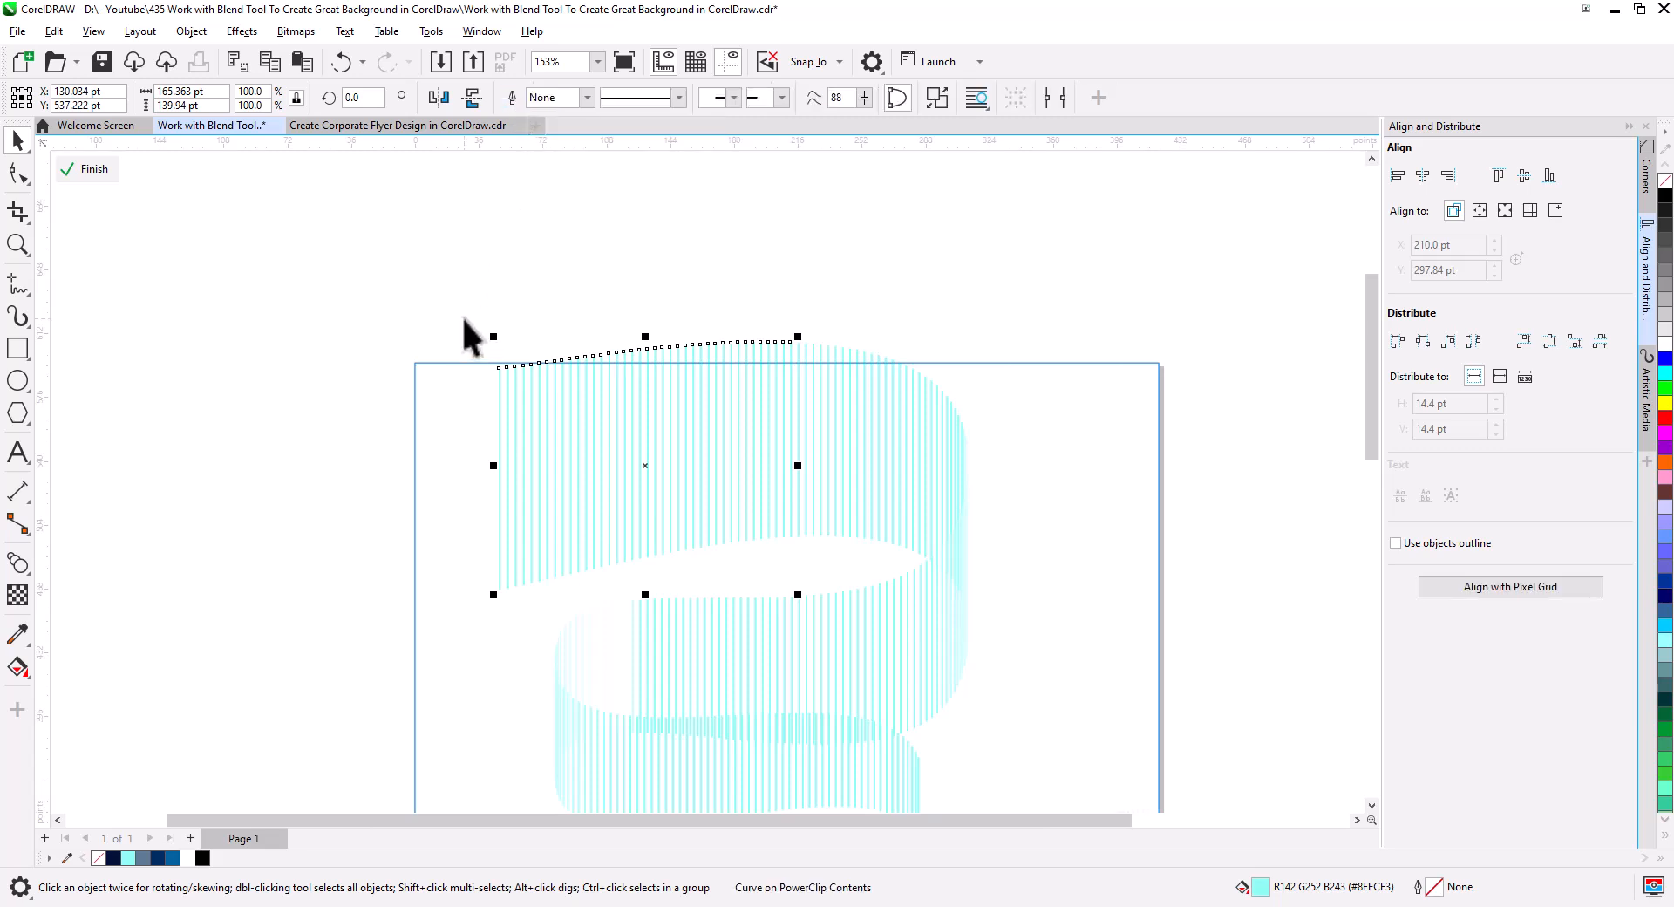
Apply a horizontal linear fountain fill to the combined strips, from white at the left to light cyan just short of their right edge.
{"action": "left_click", "coordinate": [18, 670]}
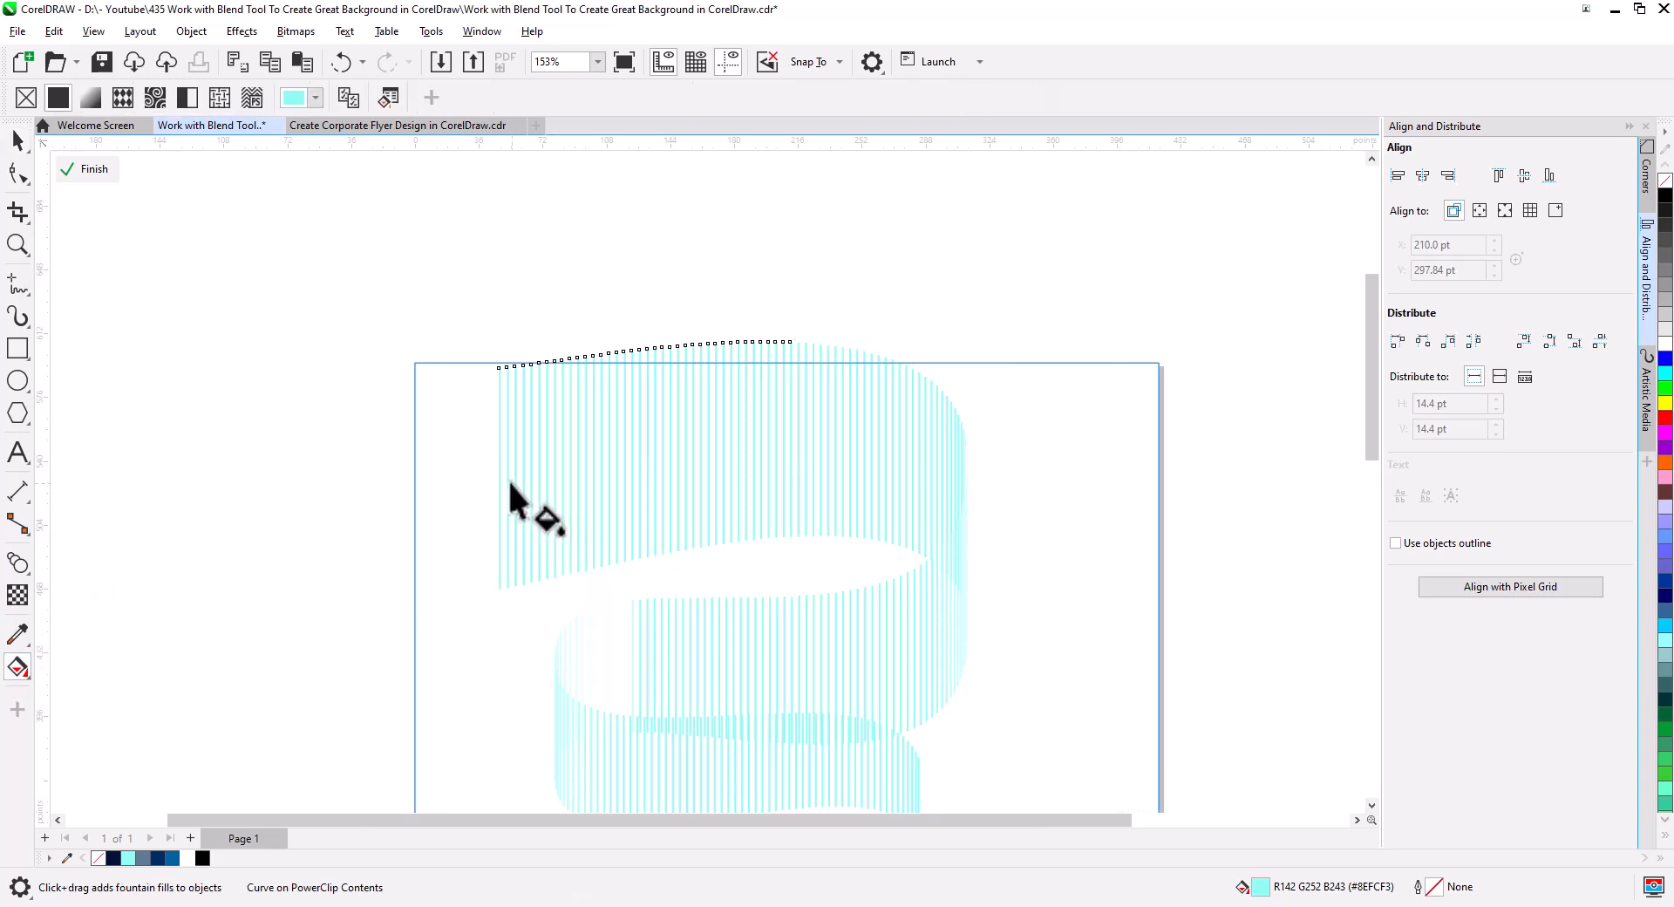
{"action": "left_click_drag", "start_coordinate": [499, 471], "coordinate": [799, 471]}
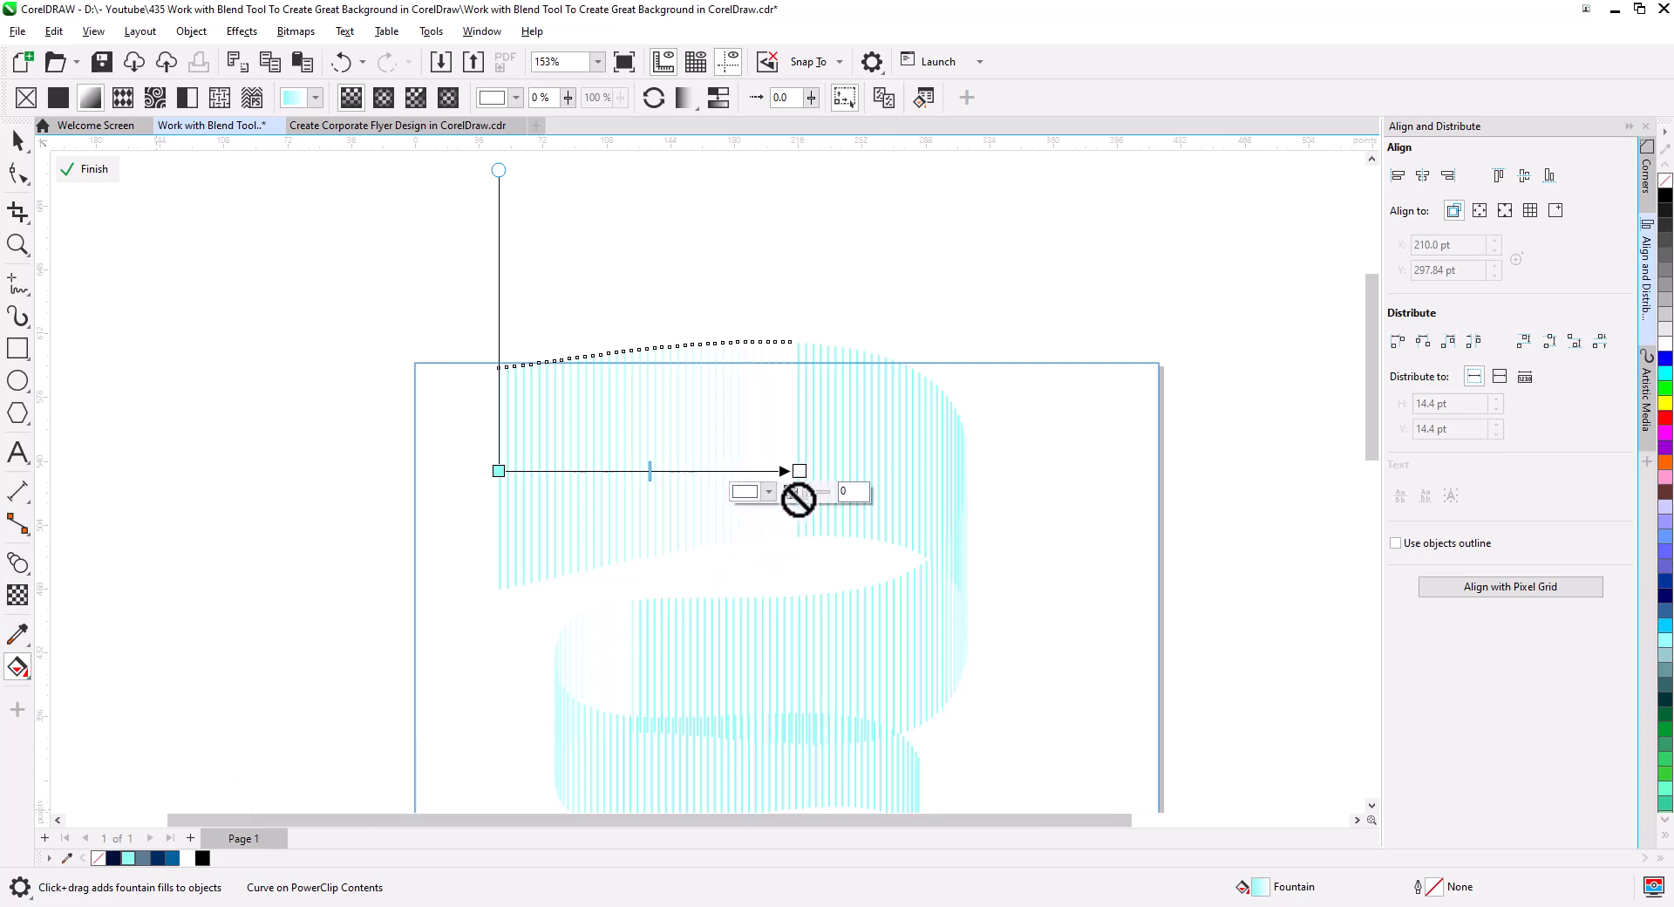
{"action": "left_click_drag", "start_coordinate": [804, 474], "coordinate": [802, 473]}
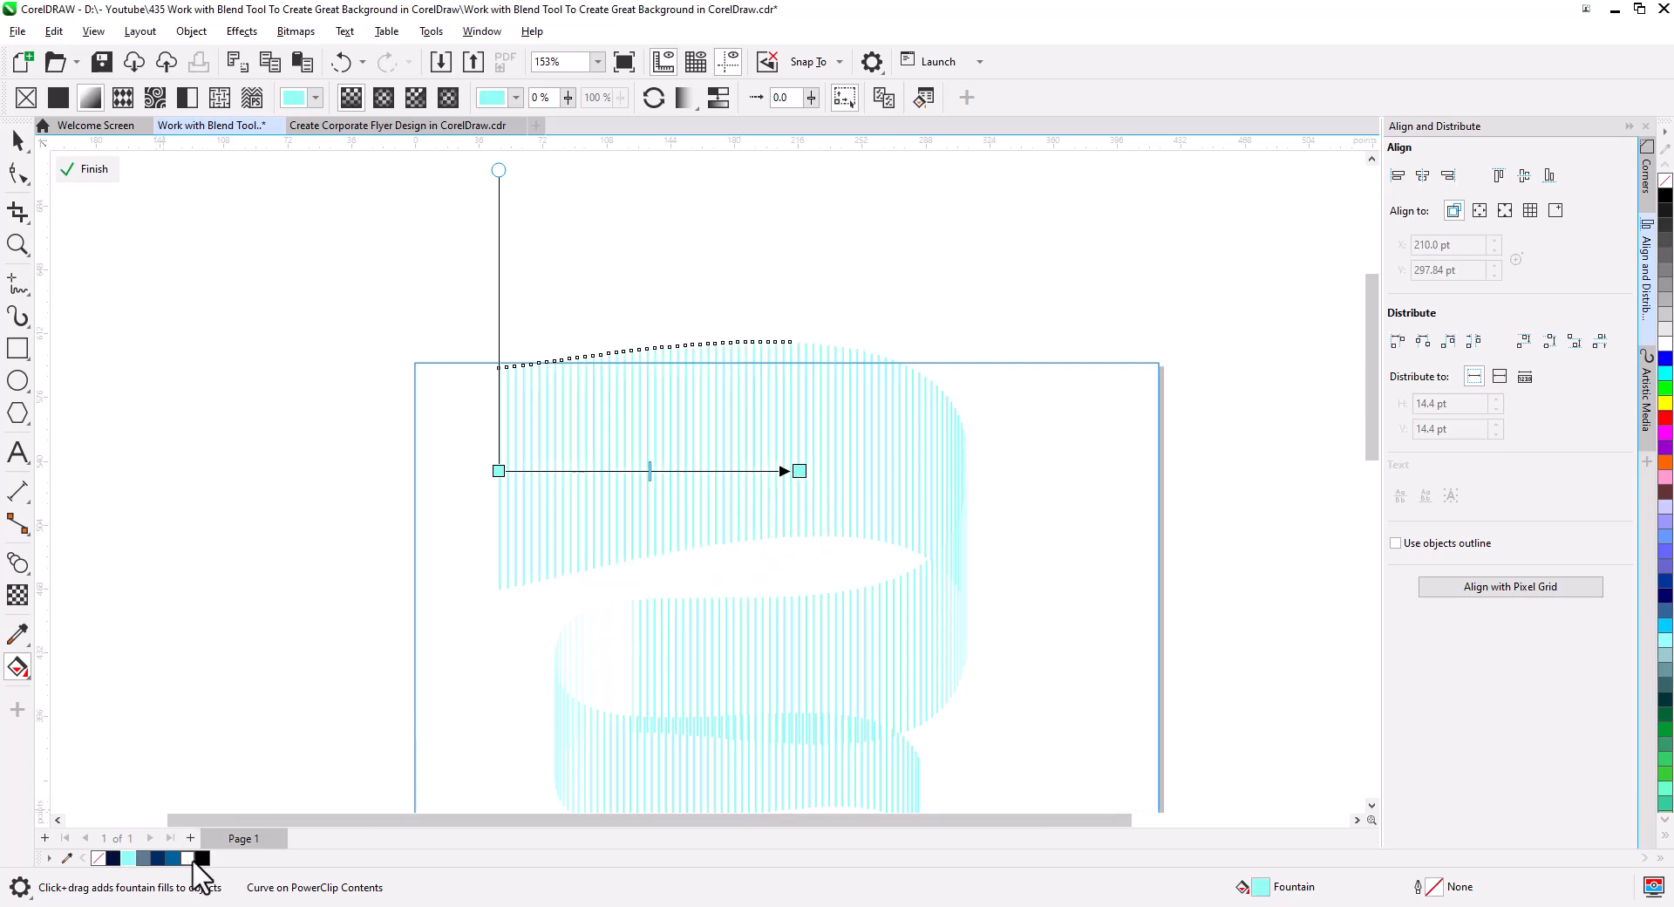
{"action": "left_click_drag", "start_coordinate": [273, 771], "coordinate": [499, 472]}
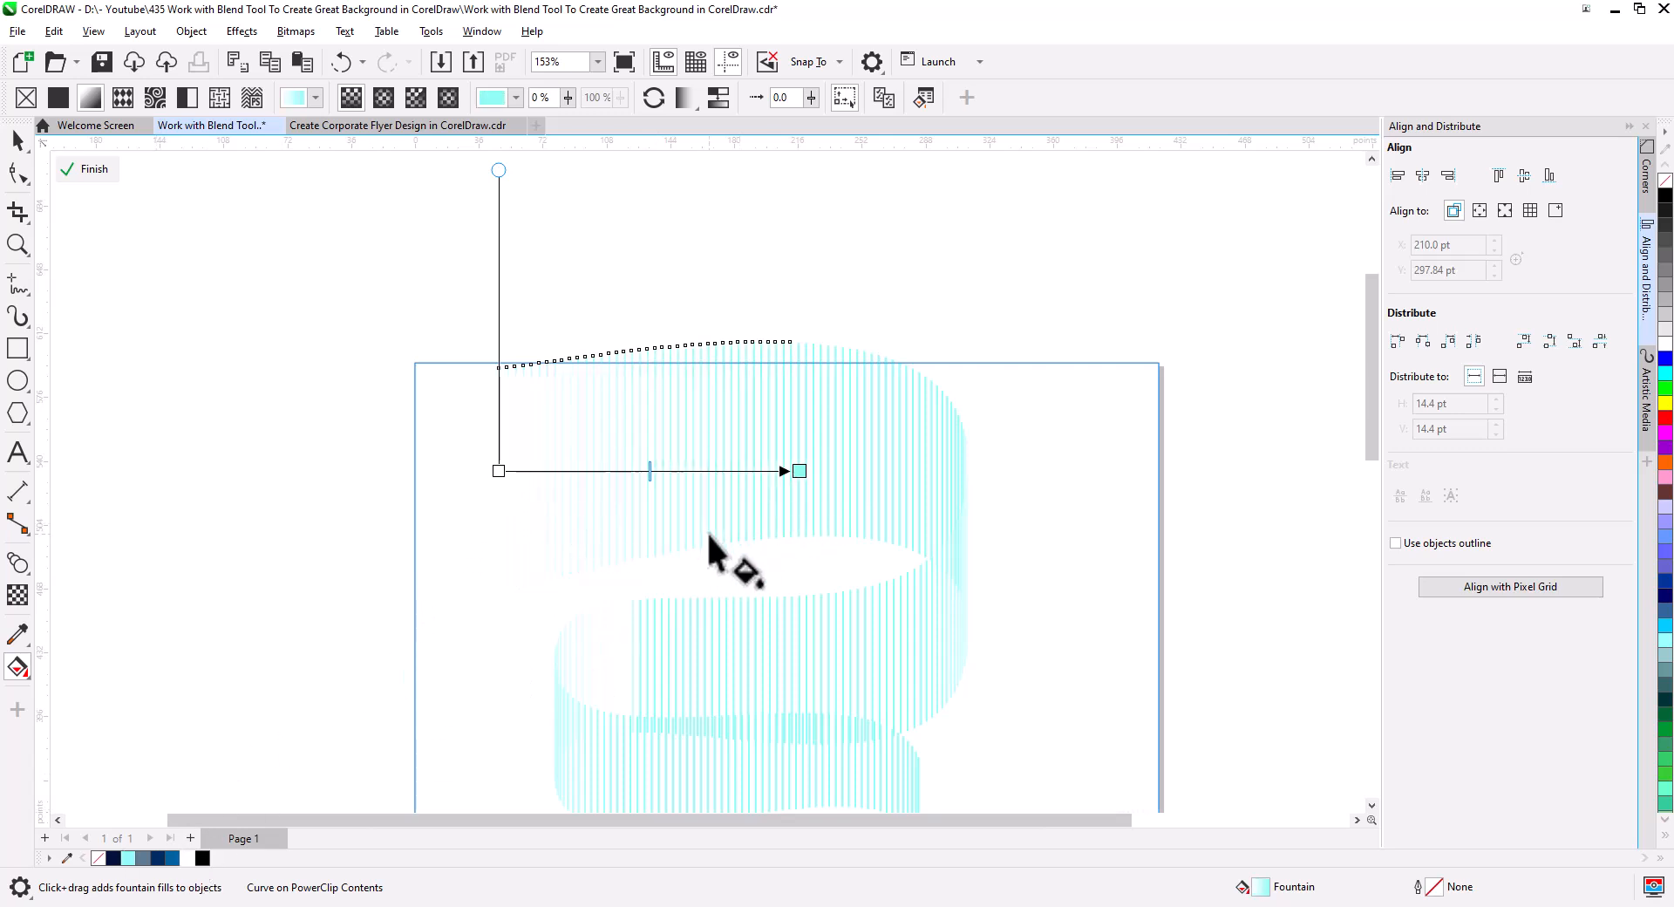
{"action": "left_click_drag", "start_coordinate": [762, 473], "coordinate": [736, 471]}
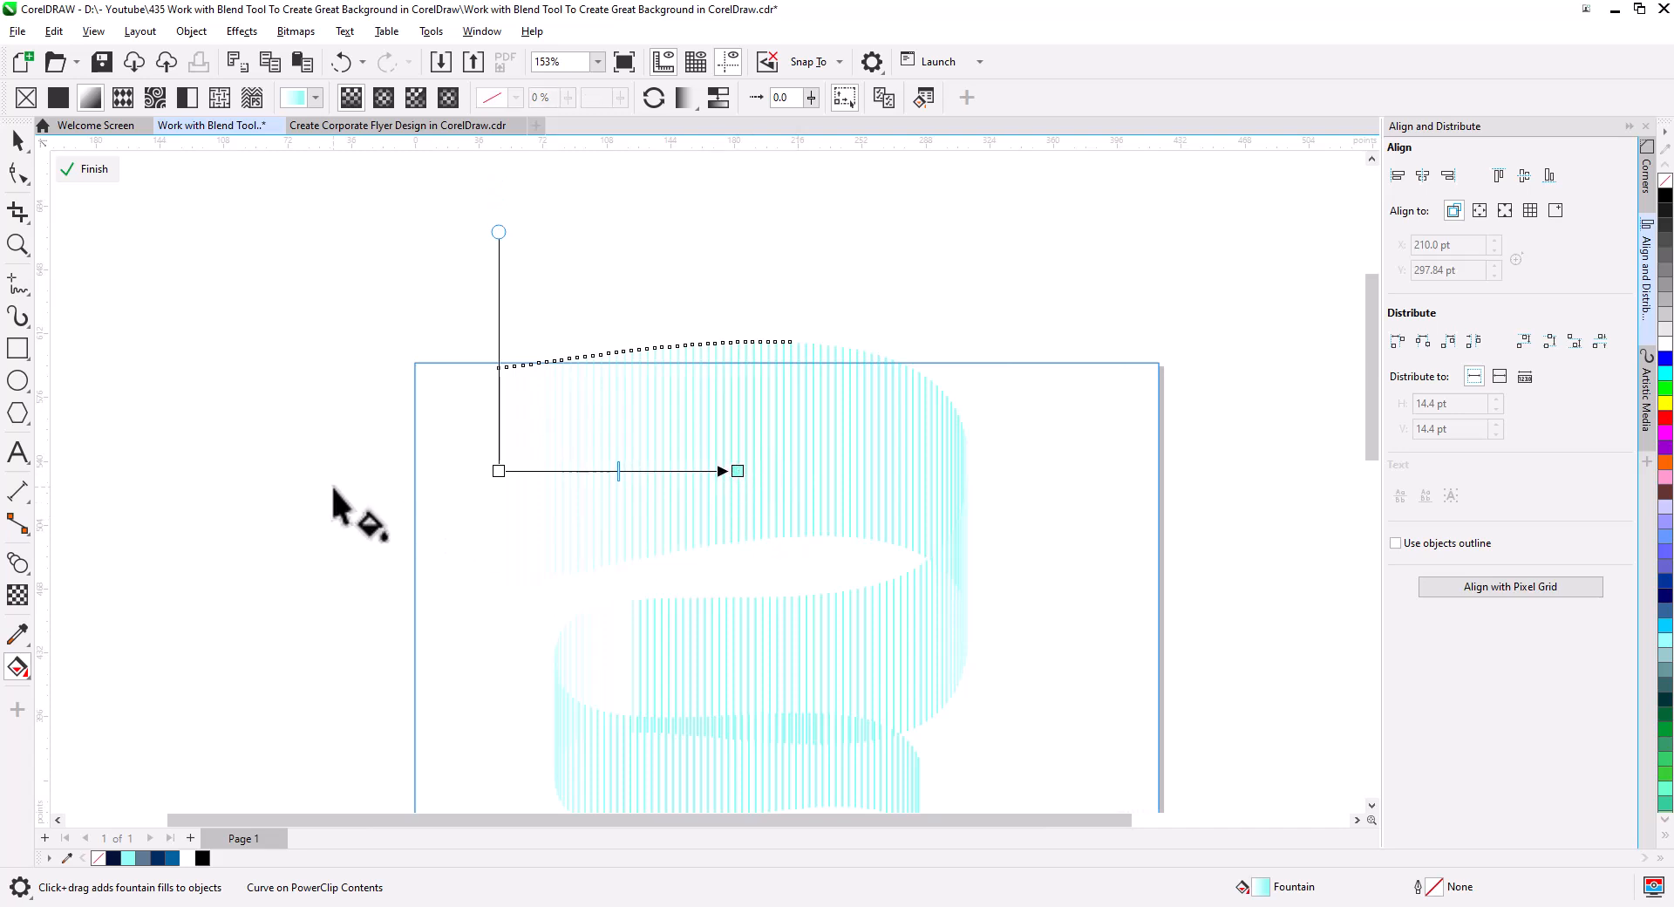
Finish editing the PowerClip contents, deselect everything and review the whole flyer page.
{"action": "left_click", "coordinate": [17, 137]}
{"action": "left_click", "coordinate": [86, 170]}
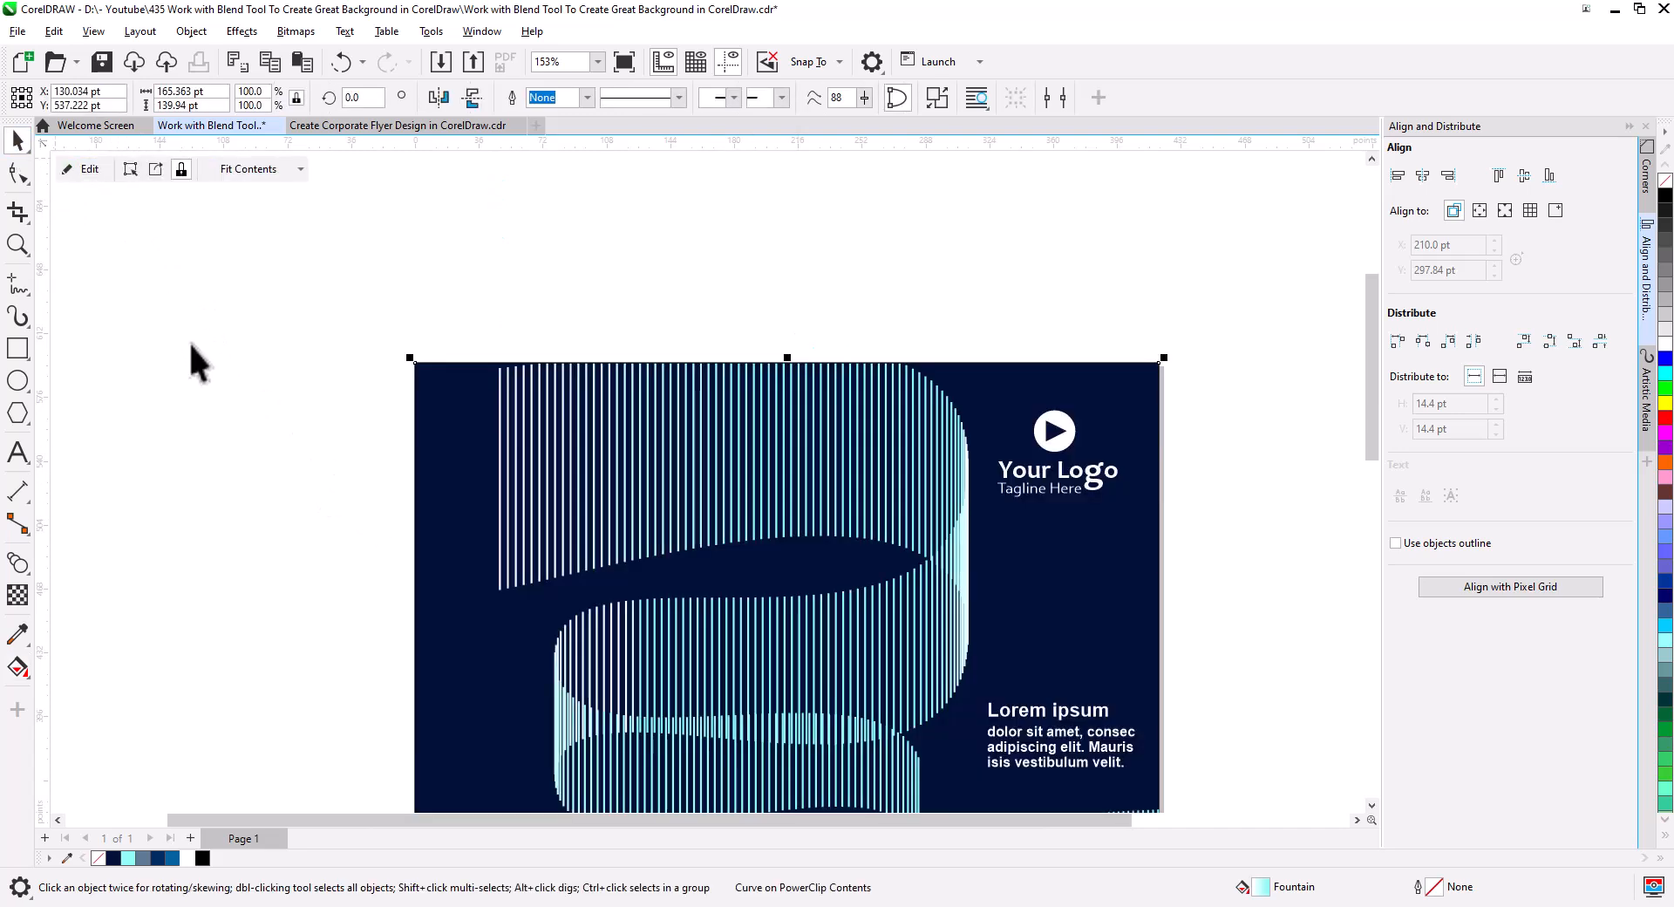
{"action": "left_click", "coordinate": [404, 568]}
{"action": "scroll", "coordinate": [702, 589], "scroll_direction": "down", "scroll_amount": 3}
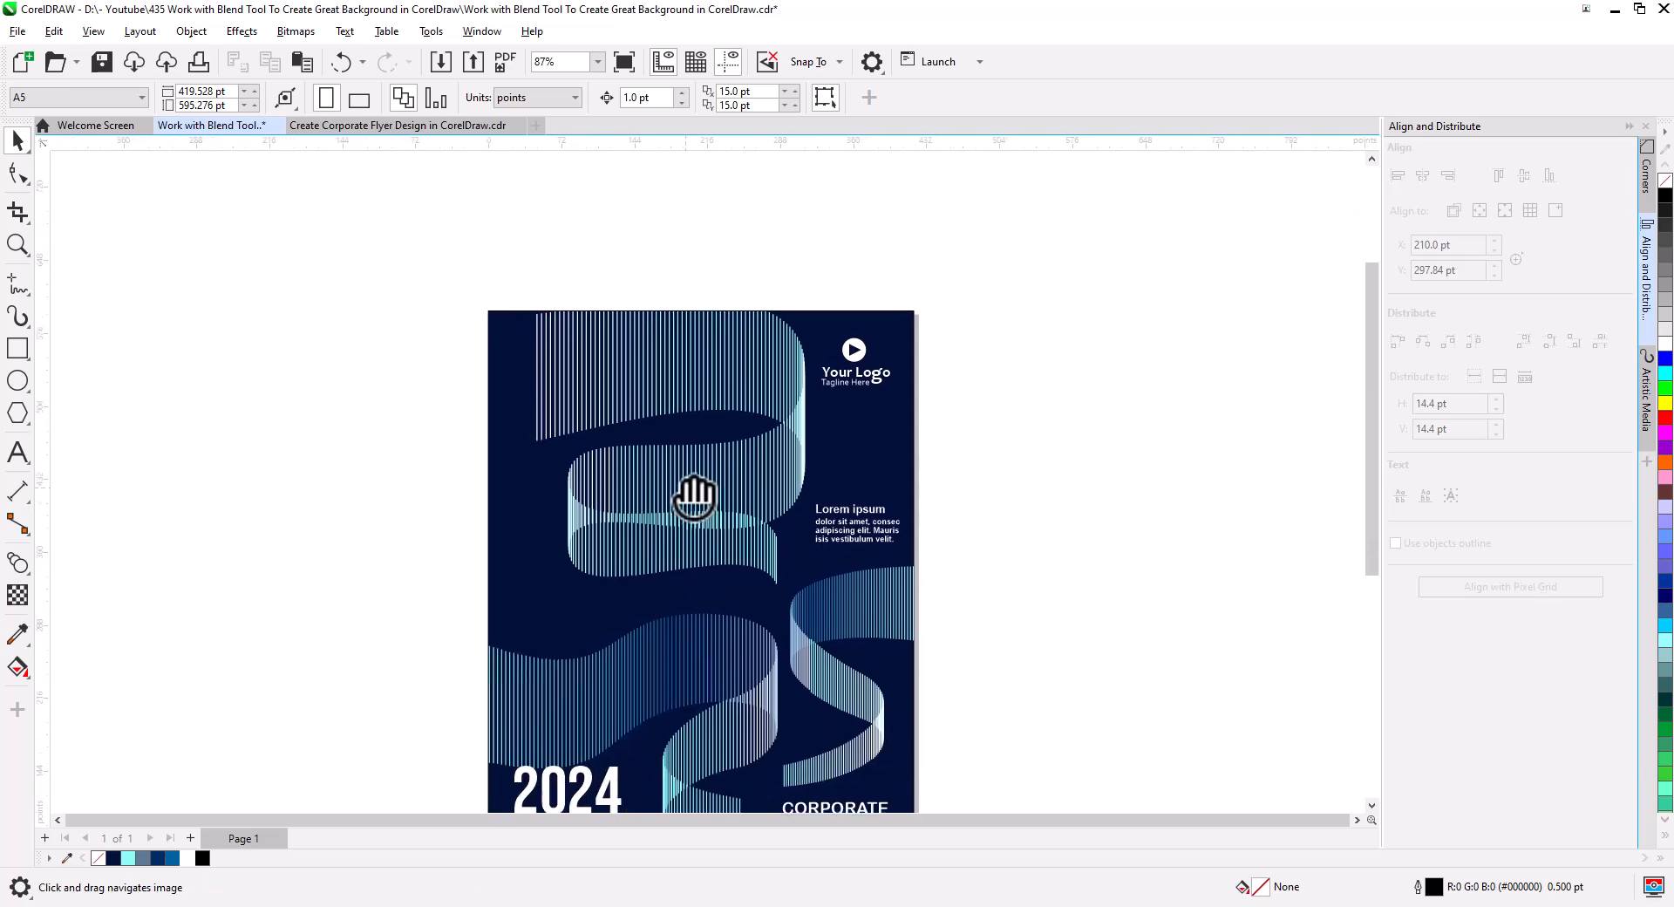
{"action": "scroll", "coordinate": [755, 615], "scroll_direction": "down", "scroll_amount": 2}
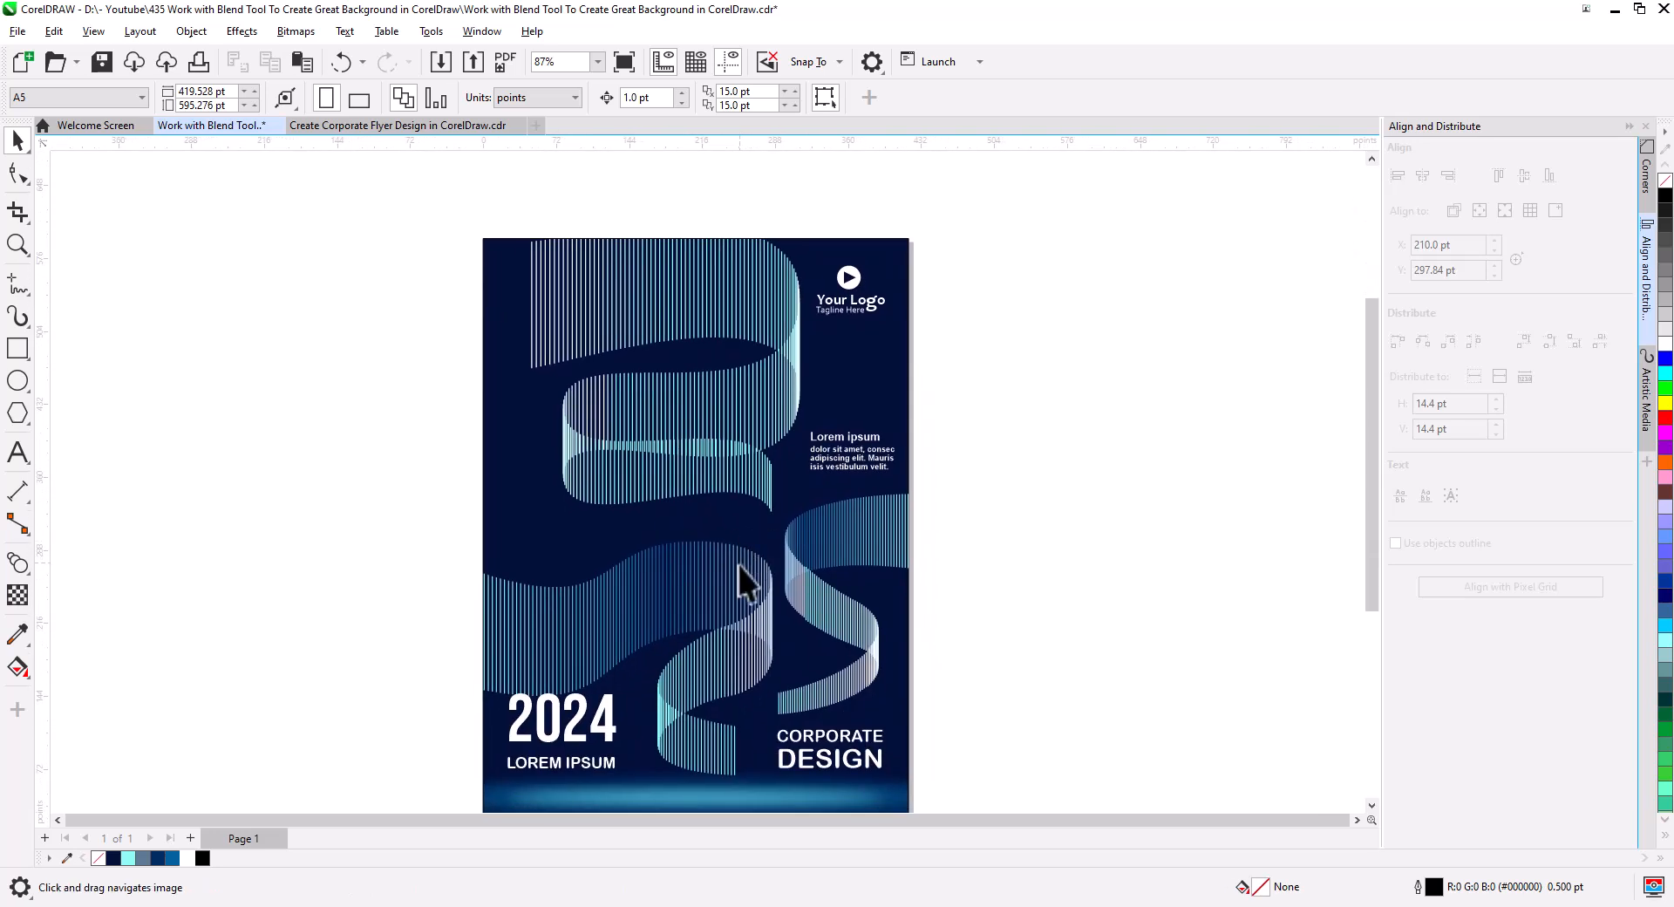
{"action": "left_click_drag", "start_coordinate": [775, 605], "coordinate": [778, 554]}
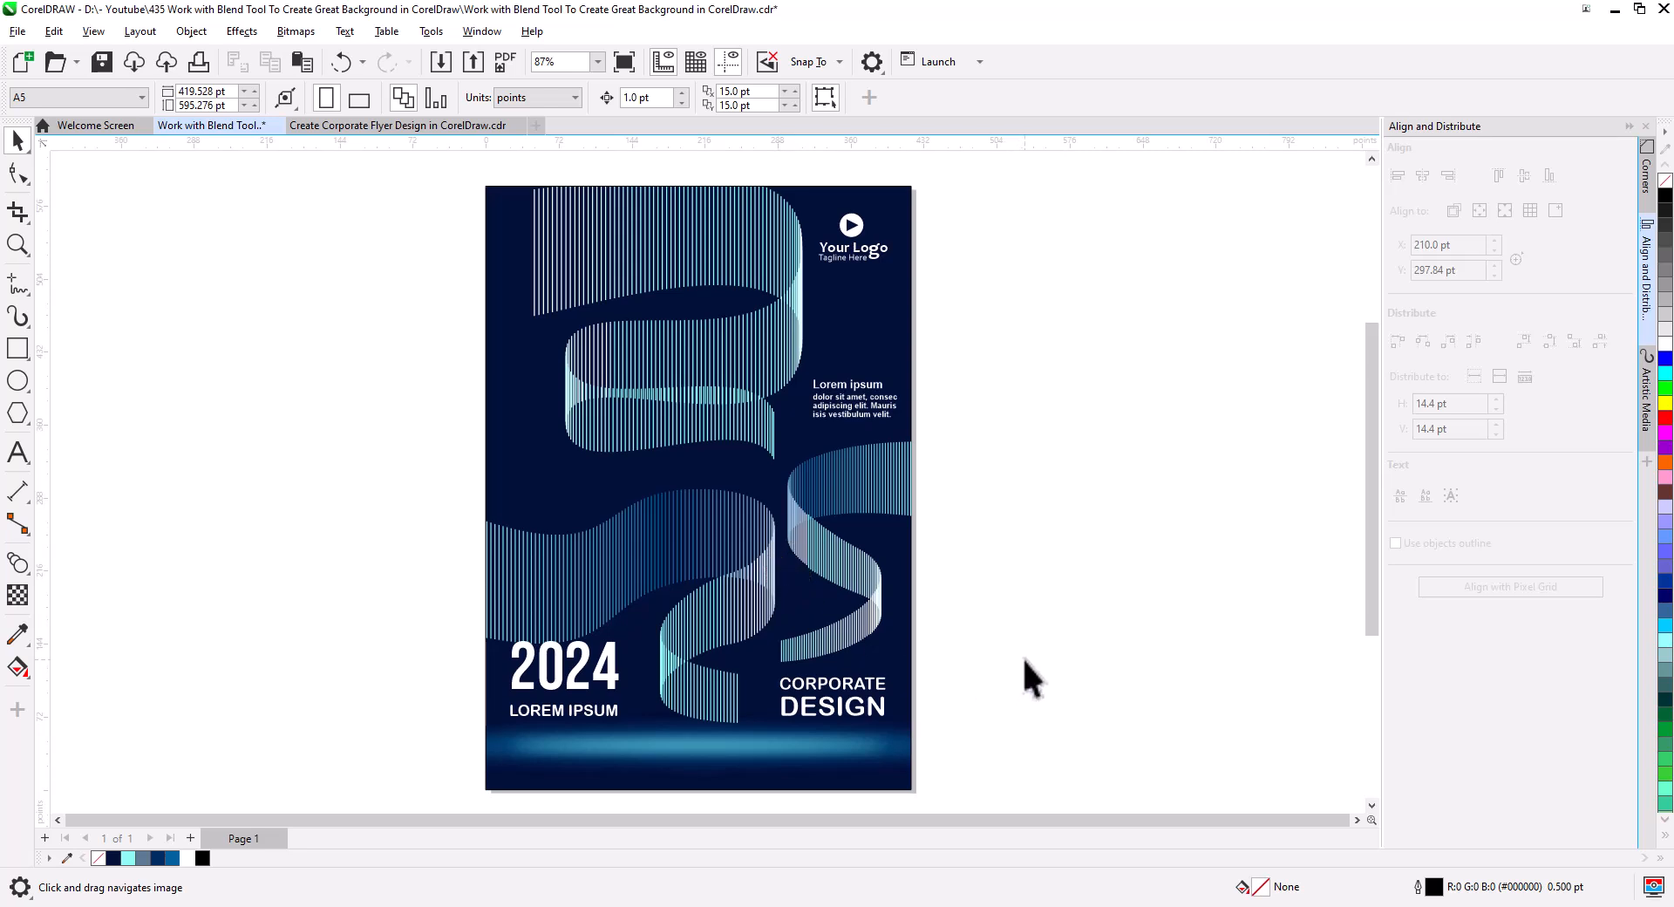